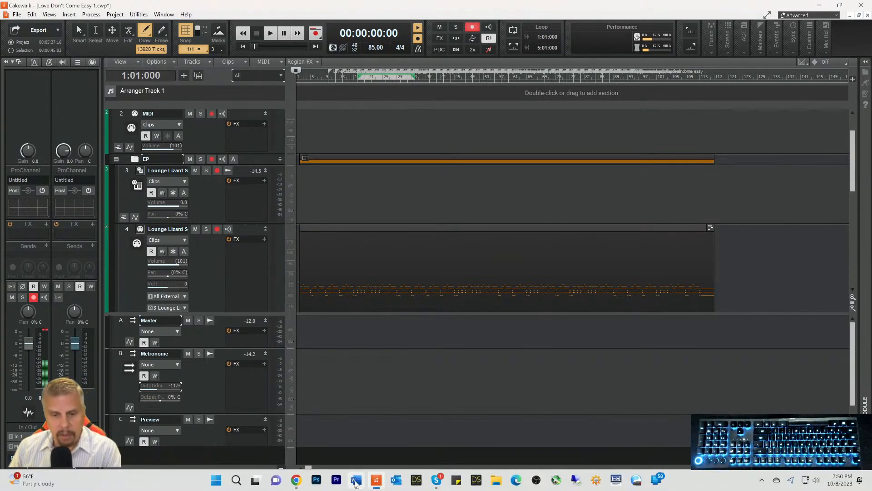
# - Switch to Word, read through the lyrics in Love Don't Come Easy.docx, and return to Cakewalk
pyautogui.moveTo(363, 482)
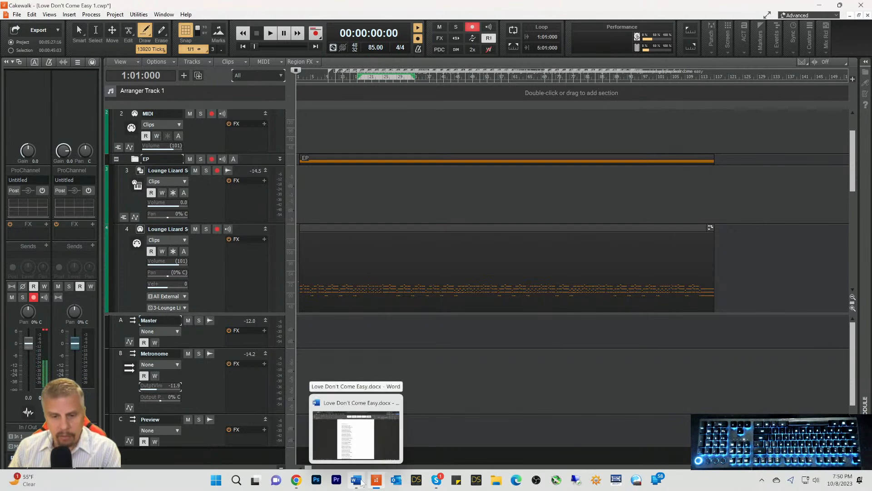
pyautogui.click(364, 483)
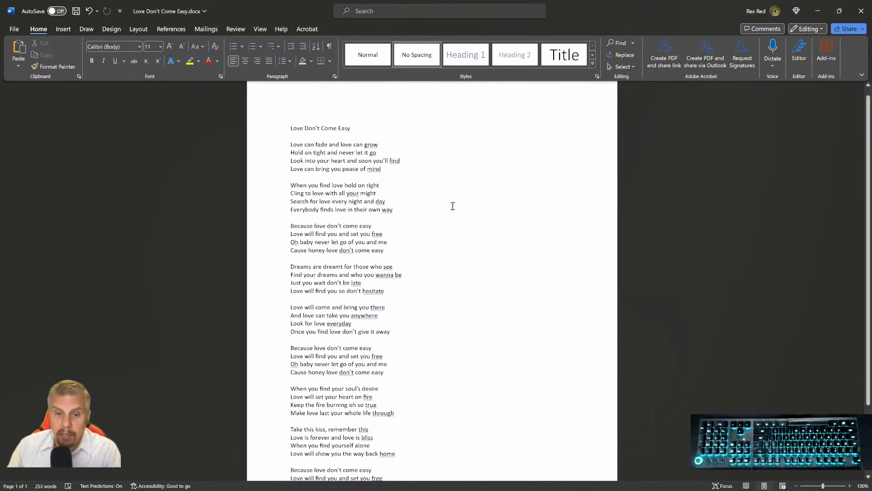
pyautogui.scroll(-1, 457, 234)
pyautogui.scroll(-1, 461, 236)
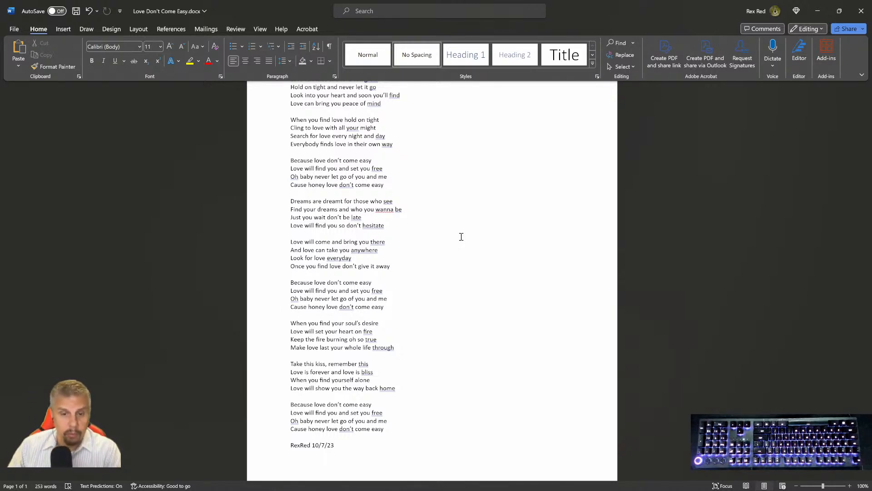
pyautogui.scroll(-1, 409, 241)
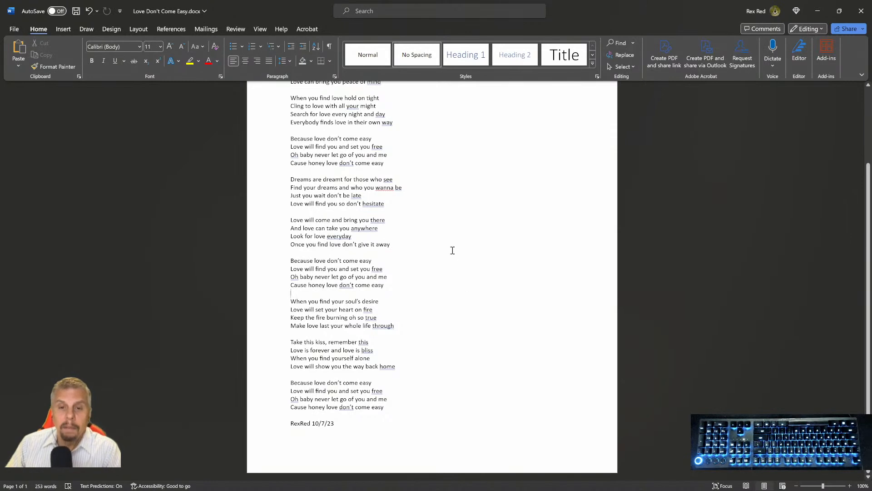
pyautogui.scroll(3, 453, 250)
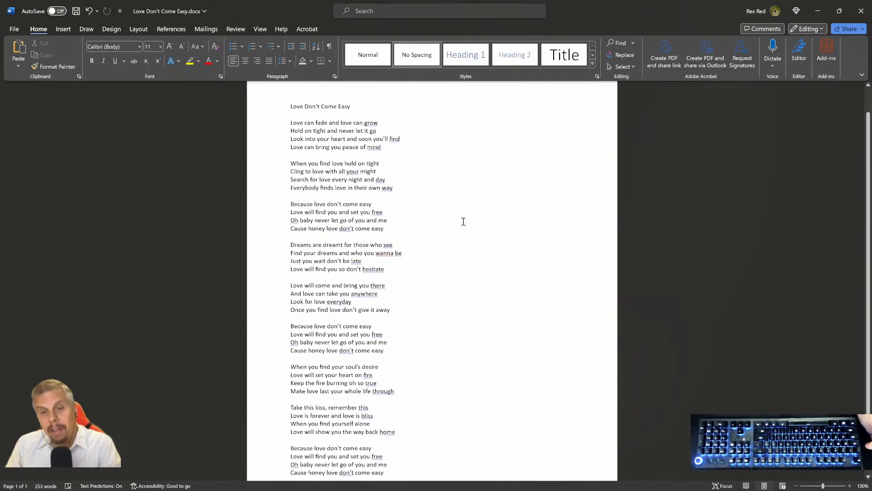
pyautogui.scroll(-2, 470, 254)
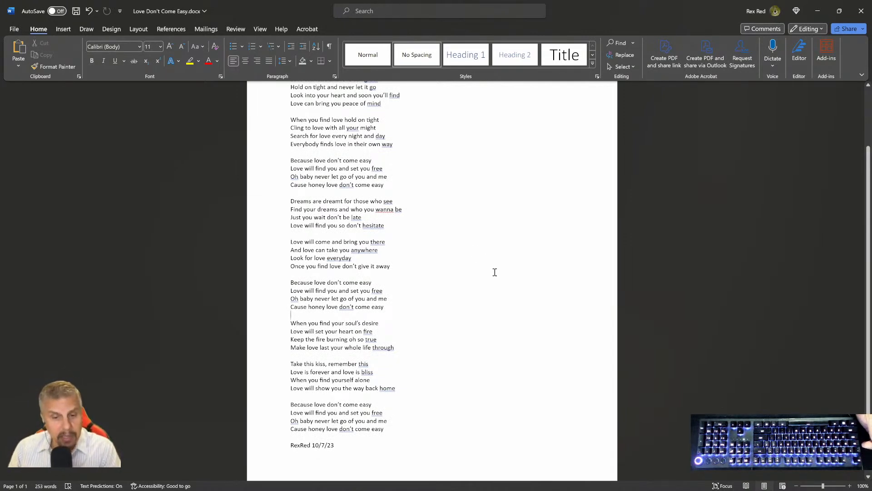
pyautogui.scroll(1, 511, 264)
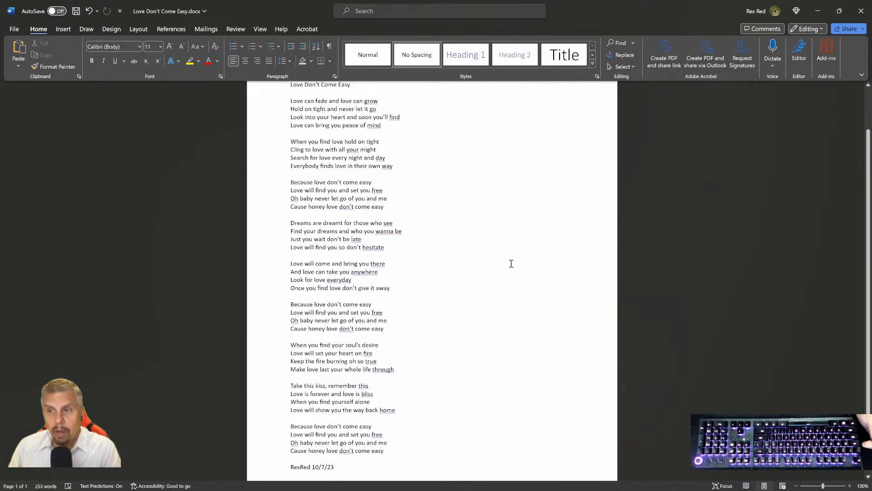
pyautogui.scroll(-2, 511, 264)
pyautogui.scroll(2, 465, 376)
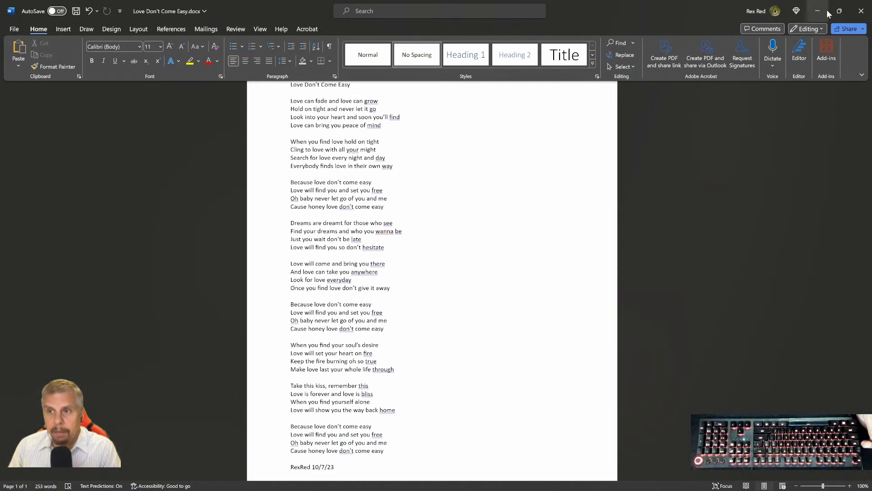
pyautogui.scroll(3, 405, 257)
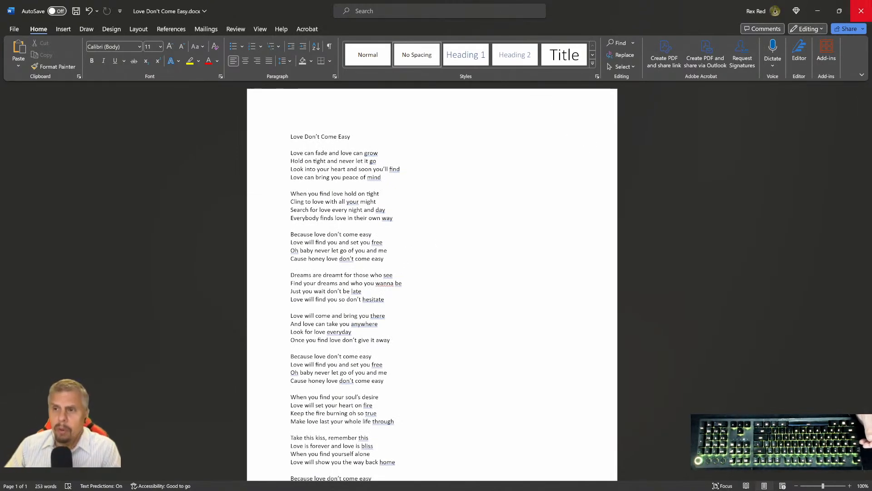
pyautogui.click(818, 11)
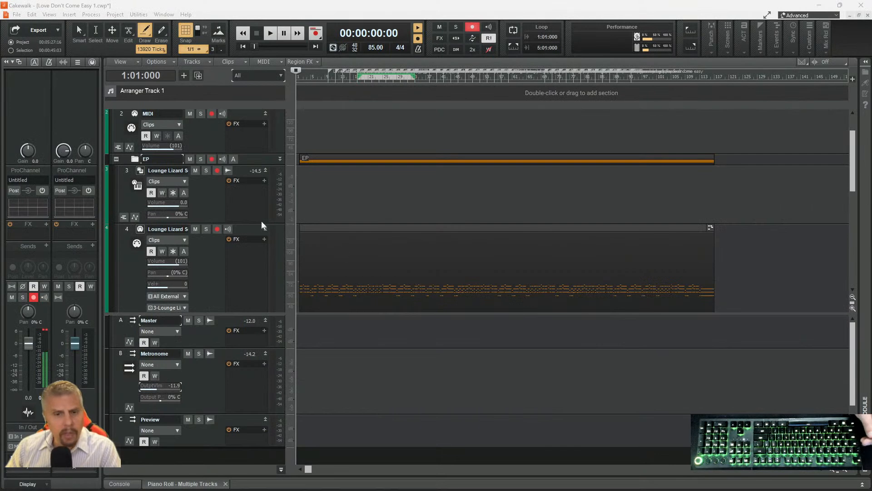
# - Select the Lounge Lizard audio track, play the song from the beginning, and enlarge the Master bus strip to show its output controls
pyautogui.click(213, 204)
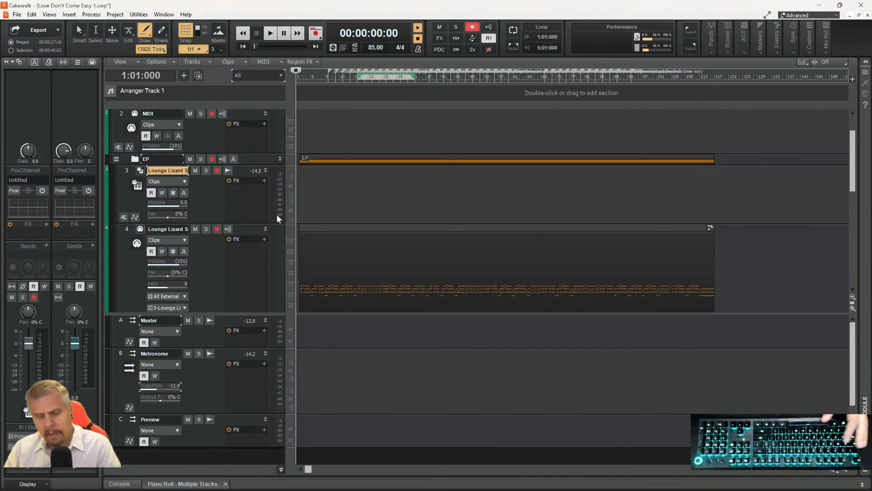
pyautogui.click(843, 473)
pyautogui.click(843, 472)
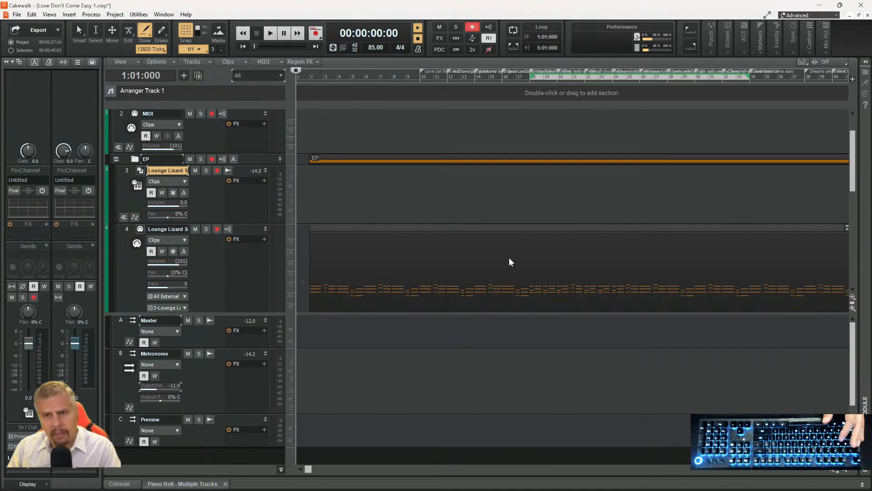
pyautogui.scroll(-5, 509, 231)
pyautogui.scroll(4, 513, 233)
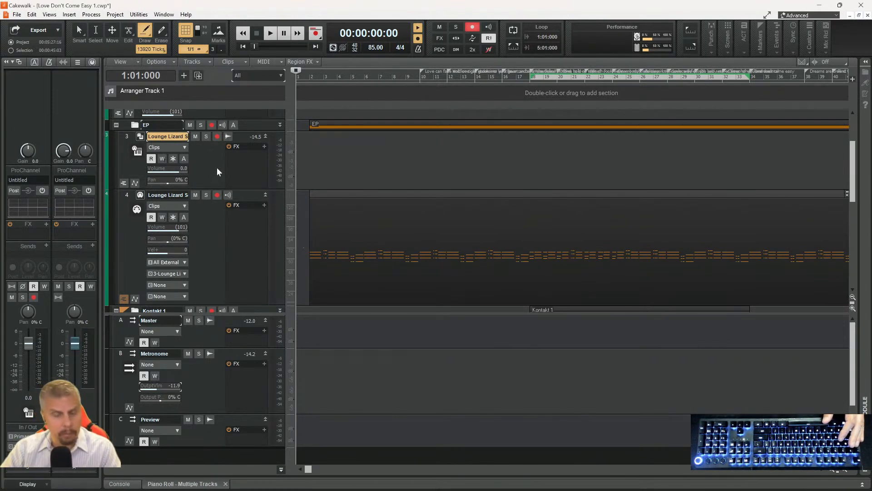
pyautogui.press('space')
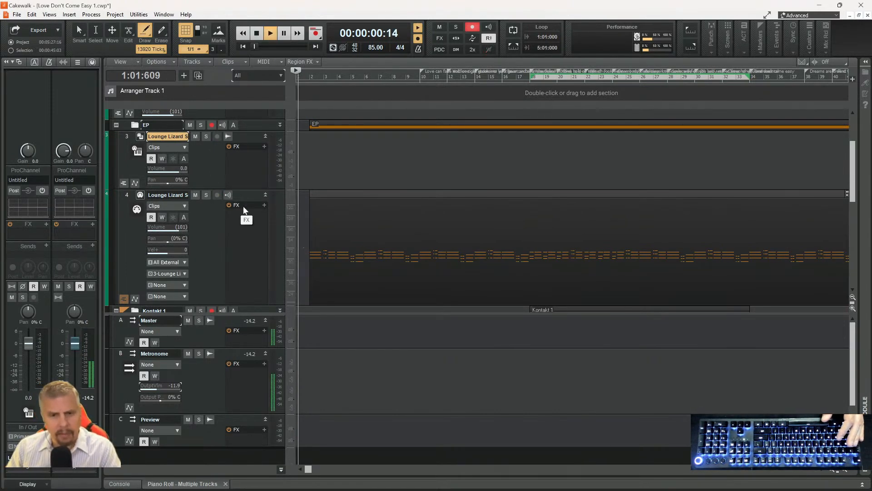
pyautogui.press('space')
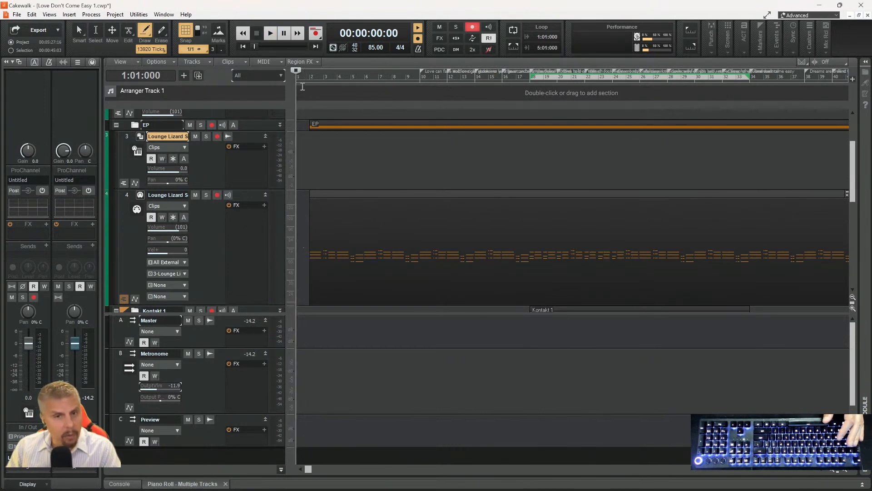
pyautogui.press('space')
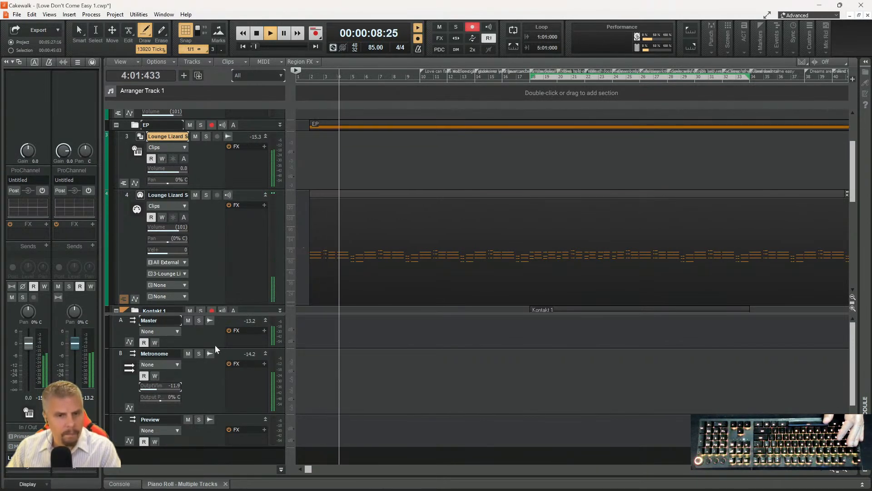
pyautogui.moveTo(217, 347); pyautogui.dragTo(206, 375)
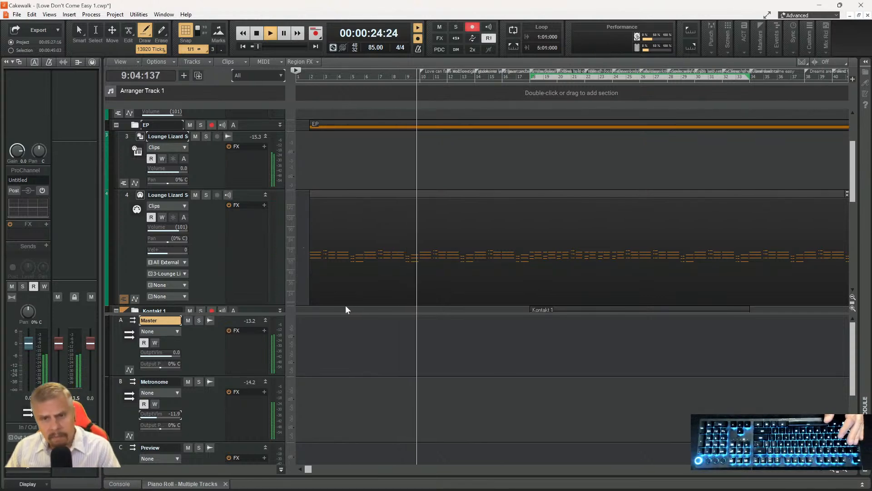
# - Raise the Kontakt 1 strings track volume to about -21.4 during playback
pyautogui.click(843, 473)
pyautogui.click(843, 473)
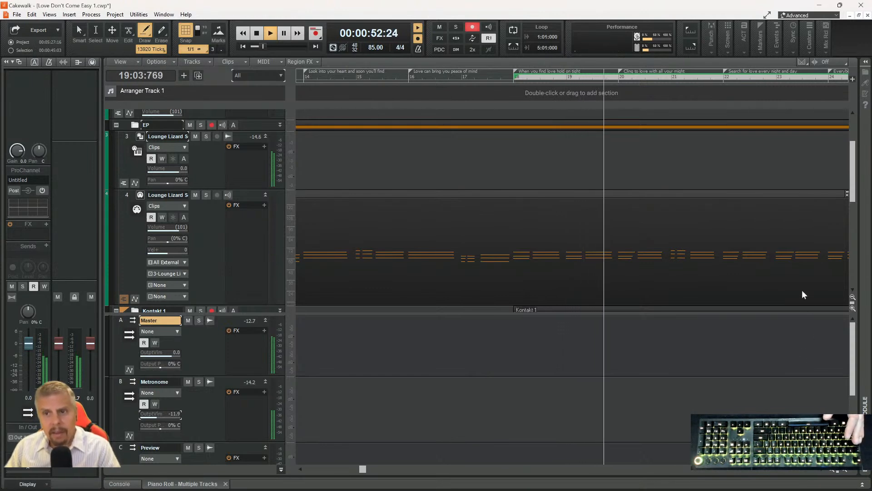
pyautogui.scroll(-5, 619, 222)
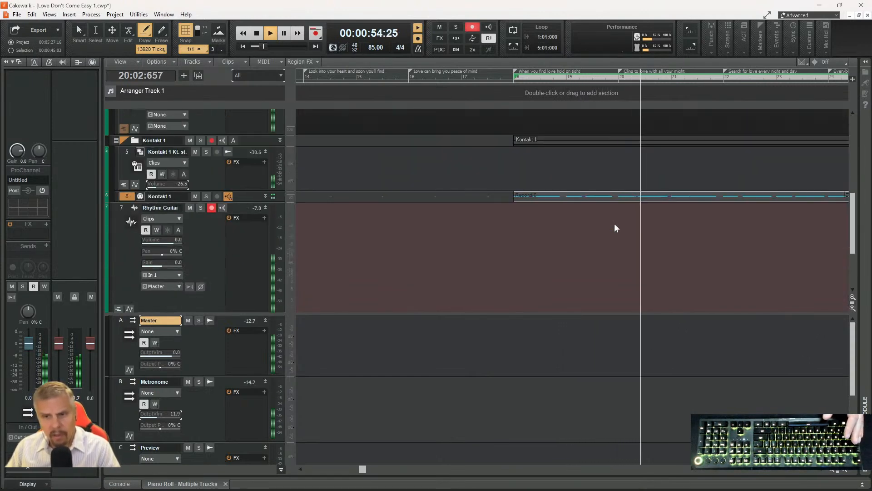
pyautogui.moveTo(156, 184); pyautogui.dragTo(160, 185)
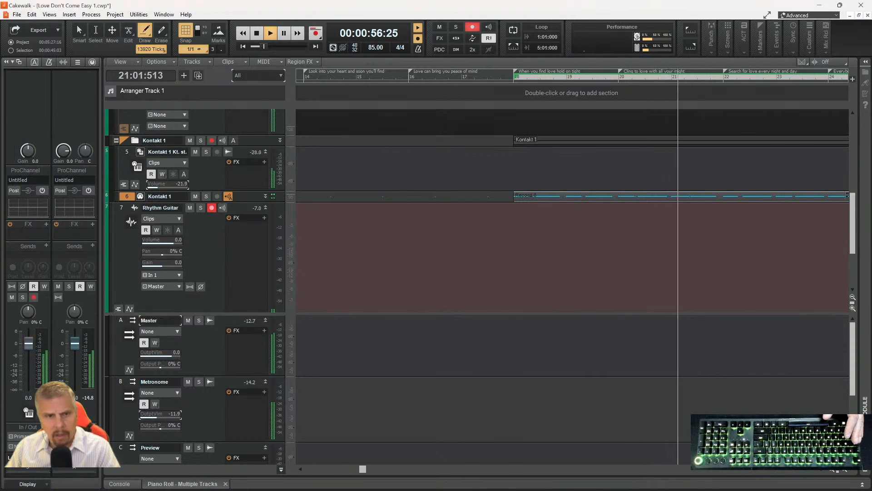
# - Set the Kontakt String Ensemble articulation to Sustain and lower the strings track volume to -31.7
pyautogui.click(140, 151)
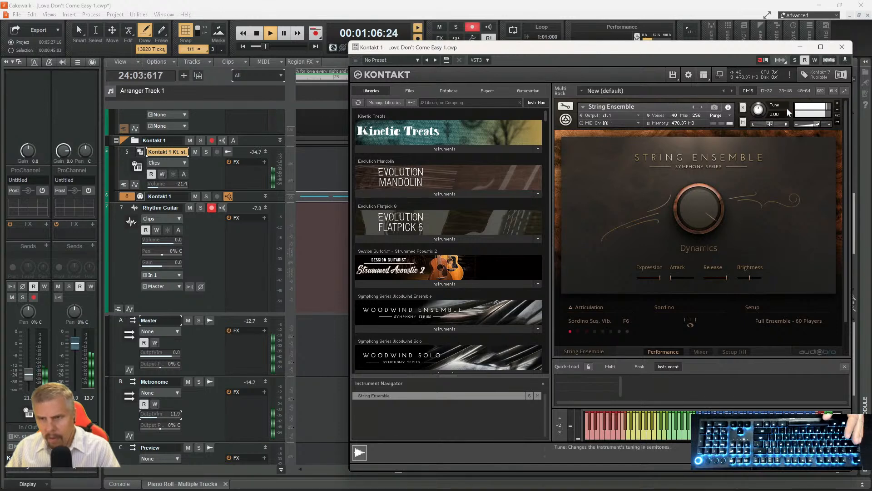
pyautogui.click(590, 322)
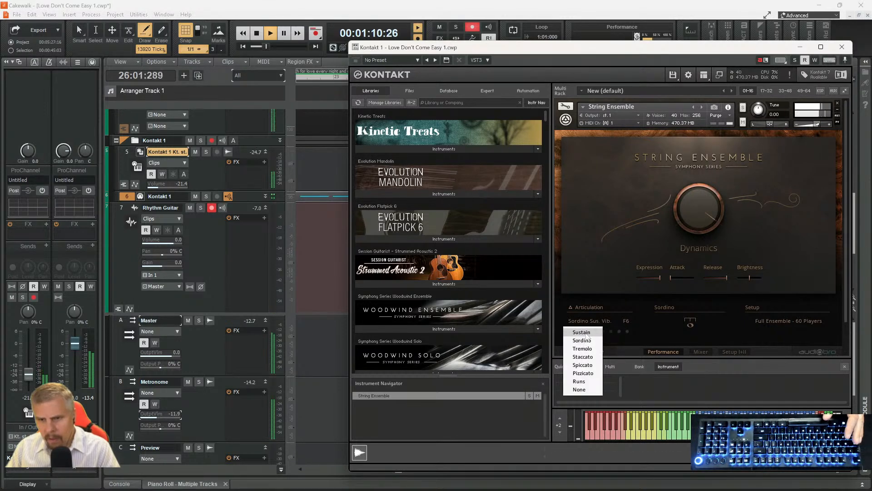
pyautogui.click(586, 332)
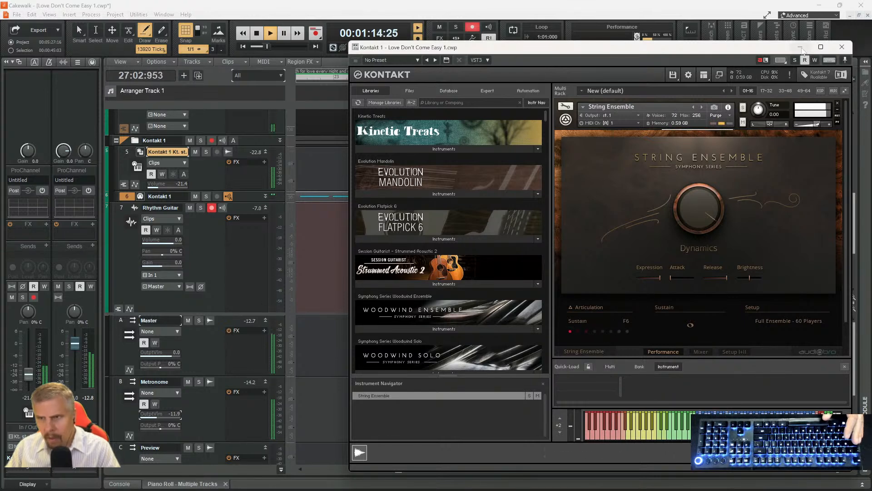
pyautogui.click(800, 47)
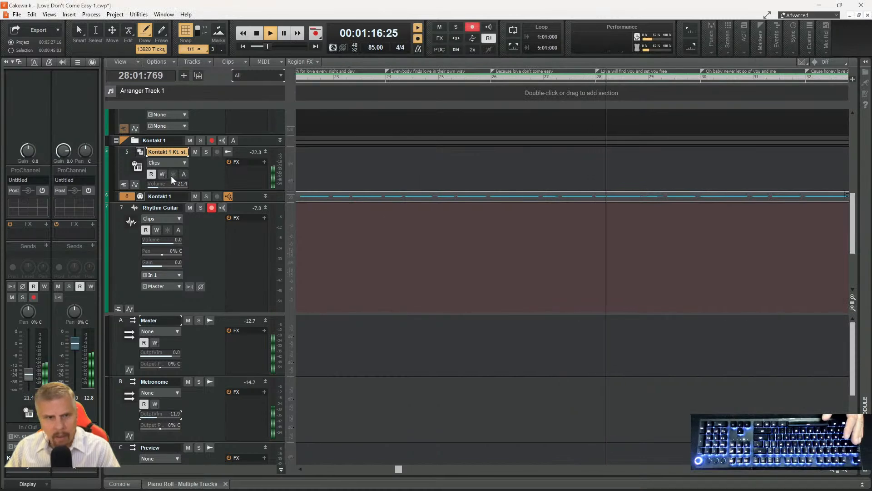
pyautogui.moveTo(166, 183); pyautogui.dragTo(150, 183)
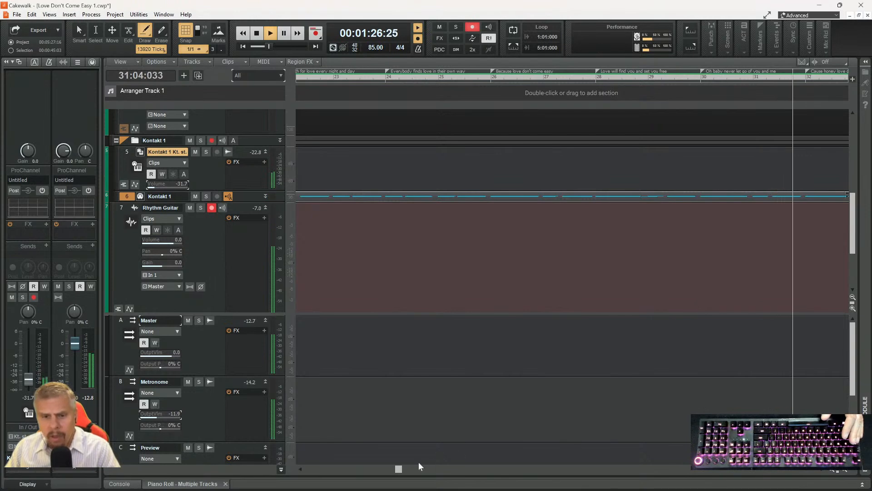
# - Select the Rhythm Guitar track and stop playback
pyautogui.click(408, 469)
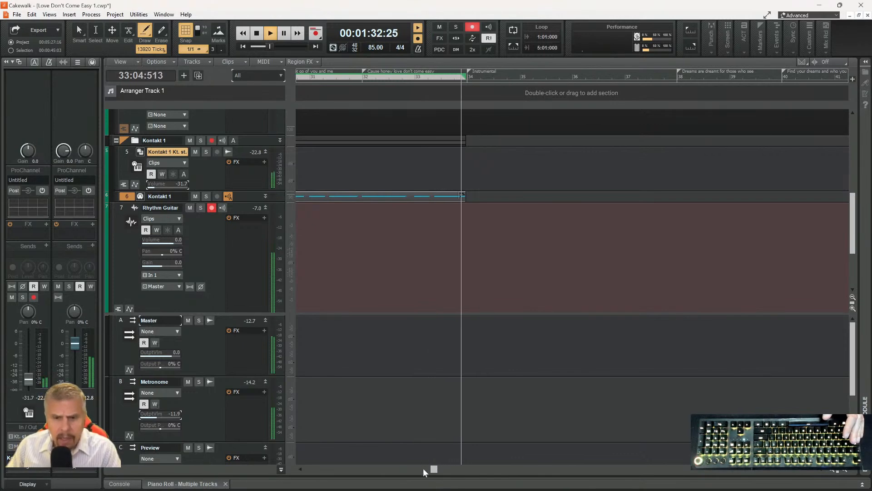
pyautogui.click(216, 246)
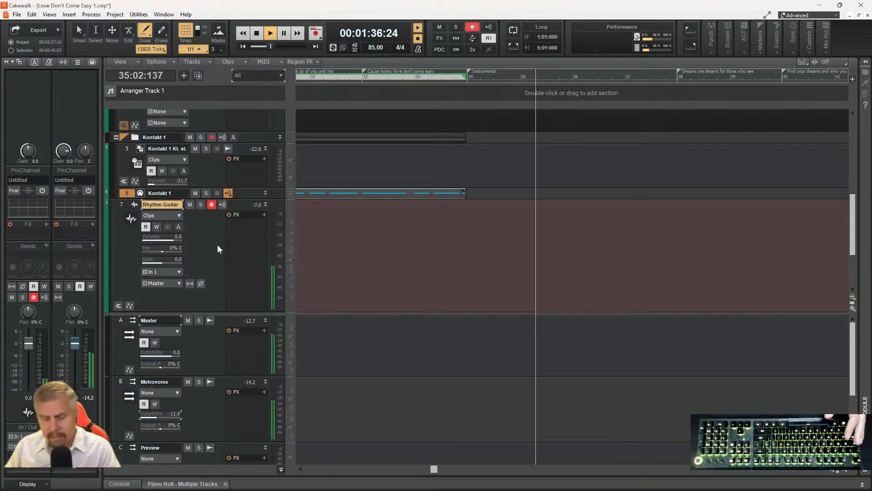
pyautogui.press('space')
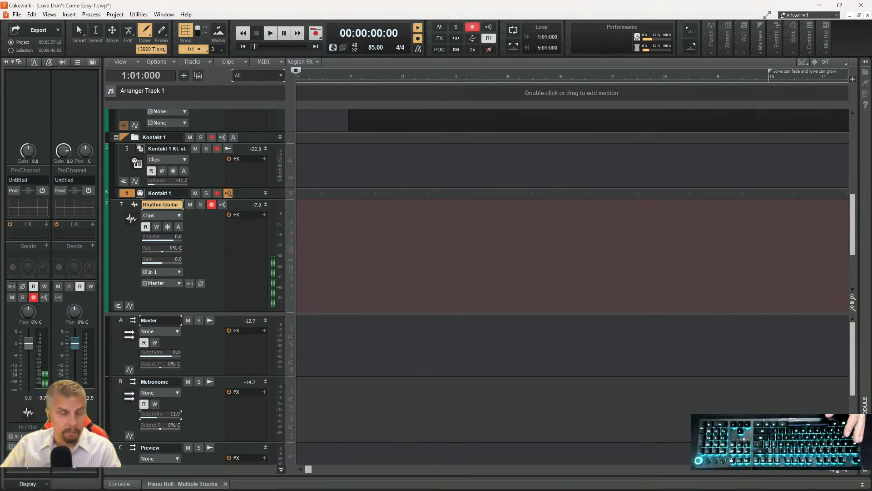
# - Play the song from shortly before the Instrumental marker to review the following sections
pyautogui.hotkey('ctrl', 'Left')
pyautogui.hotkey('ctrl', 'Left')
pyautogui.hotkey('ctrl', 'Left')
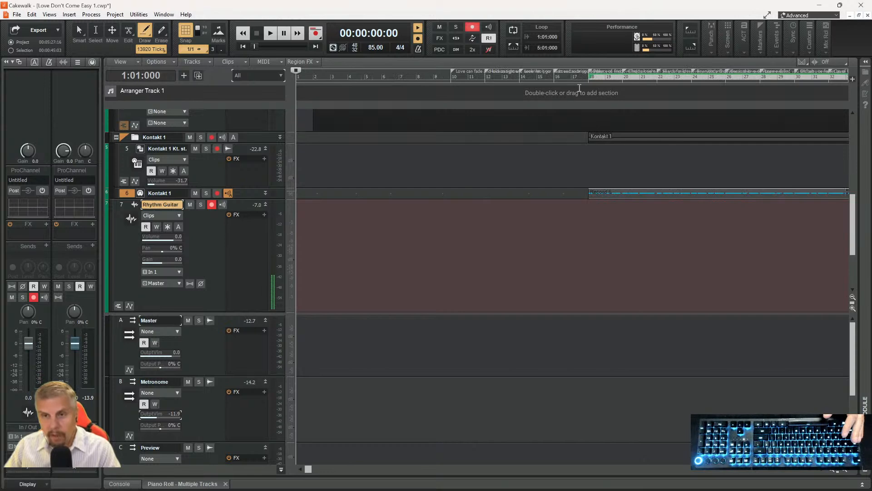
pyautogui.click(439, 78)
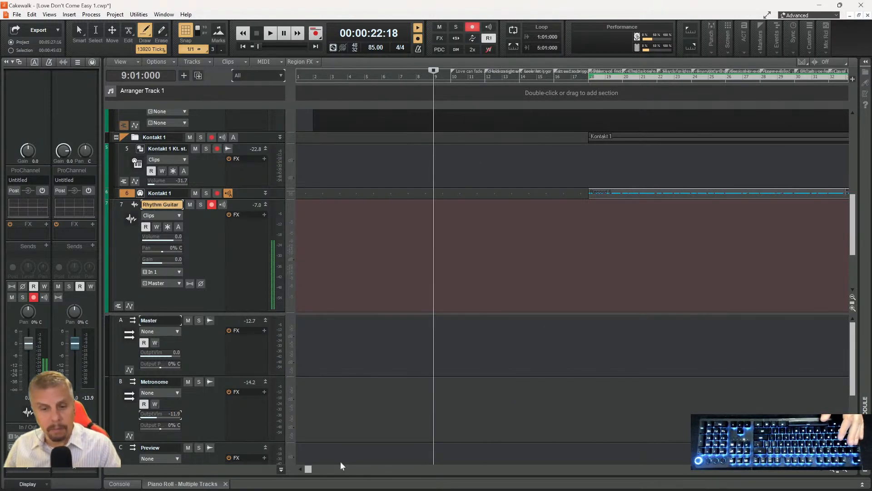
pyautogui.moveTo(312, 469); pyautogui.dragTo(346, 469)
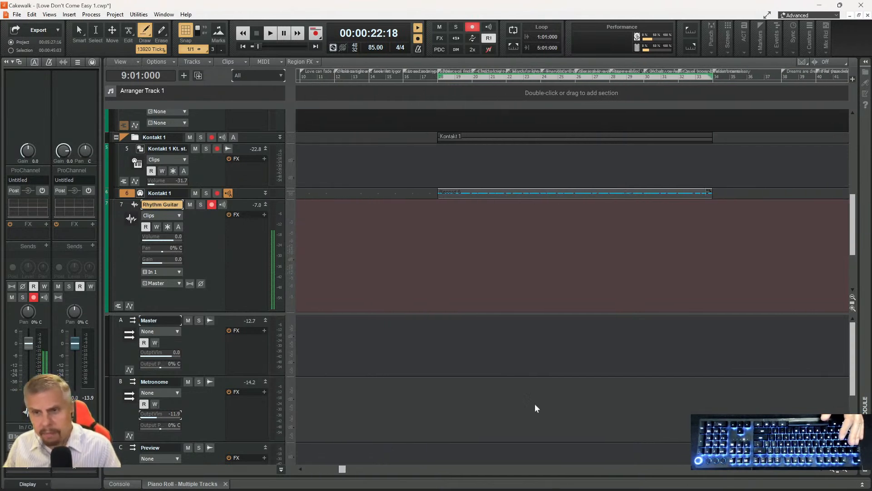
pyautogui.click(835, 474)
pyautogui.click(834, 474)
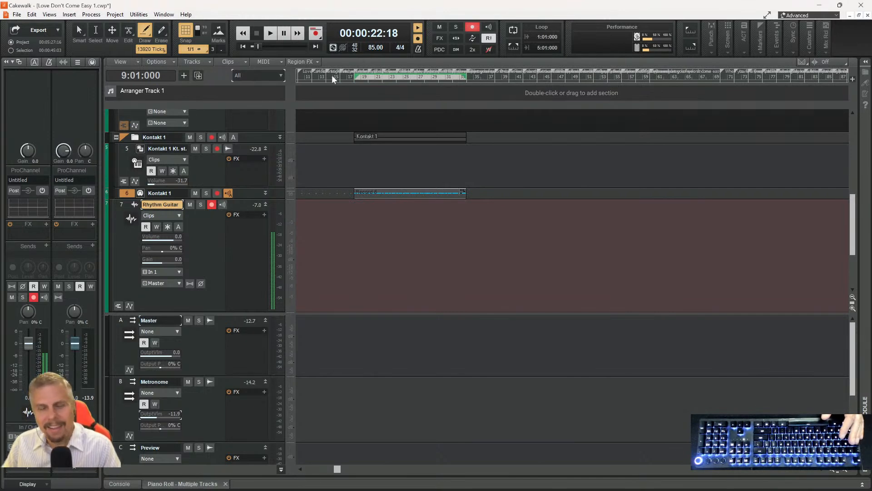
pyautogui.click(451, 79)
pyautogui.press('space')
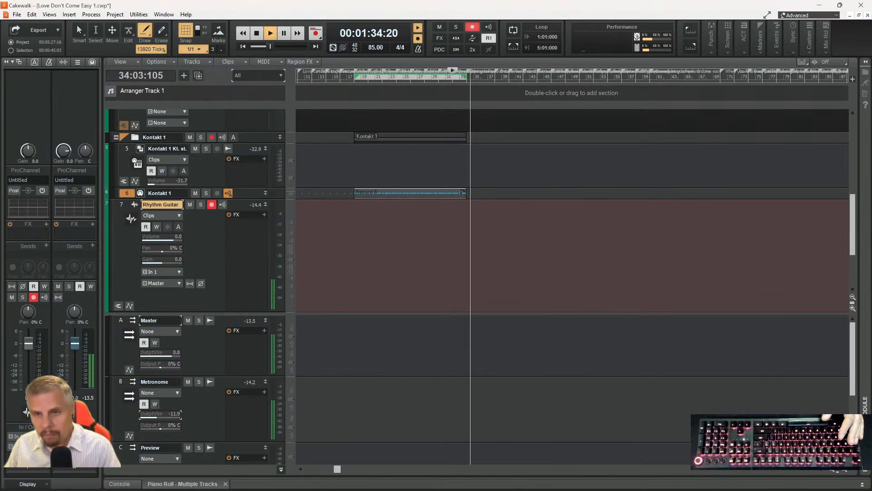
pyautogui.click(845, 471)
pyautogui.click(845, 472)
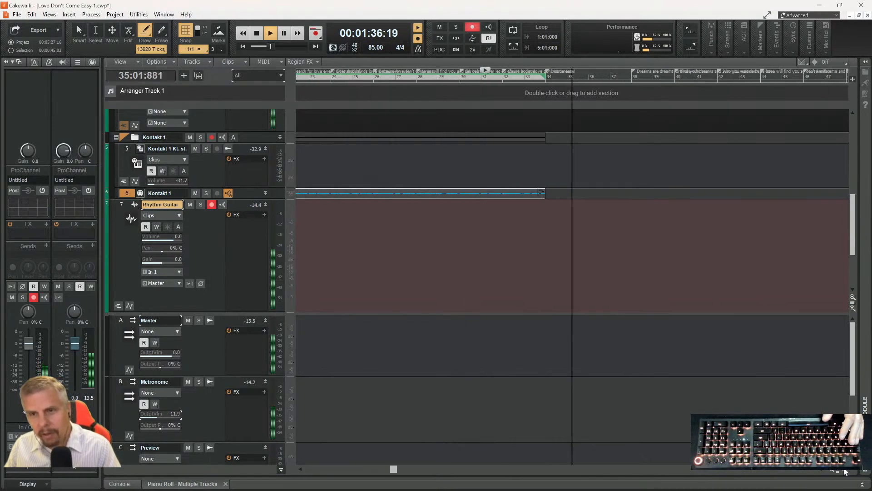
pyautogui.click(845, 472)
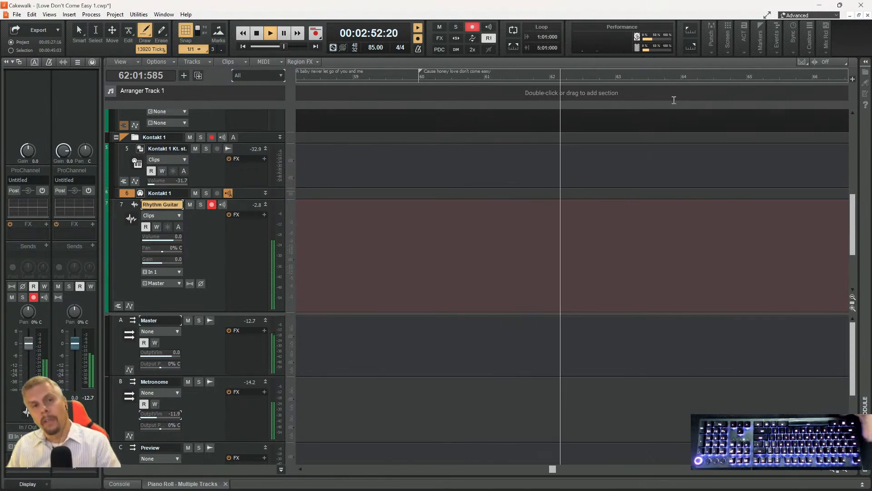
# - Stop playback and return the playhead to the start of the song at 1:01:000
pyautogui.press('space')
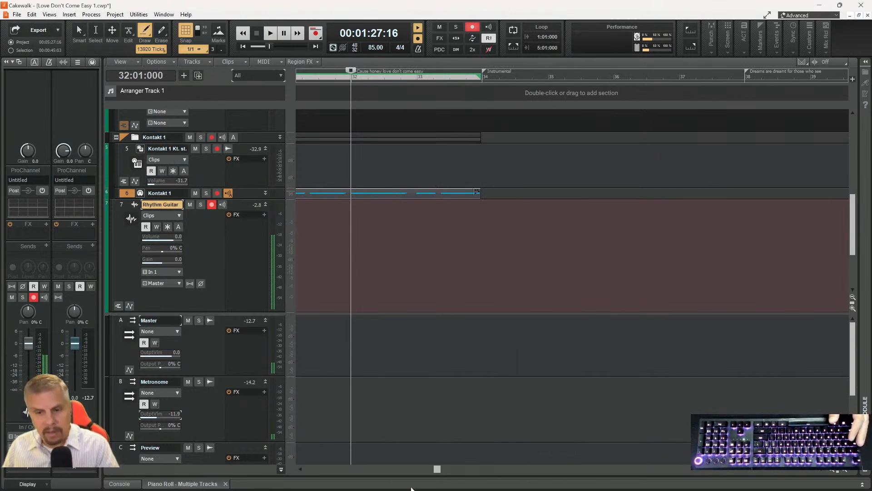
pyautogui.moveTo(433, 469); pyautogui.dragTo(352, 469)
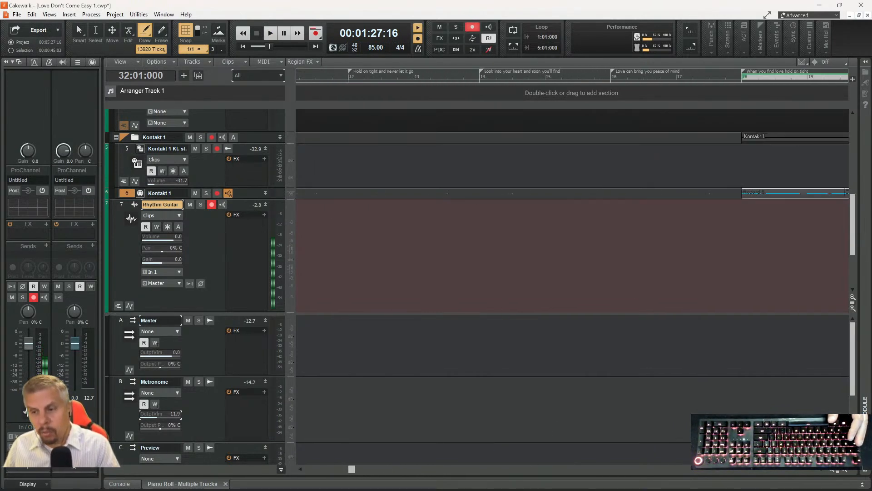
pyautogui.click(831, 470)
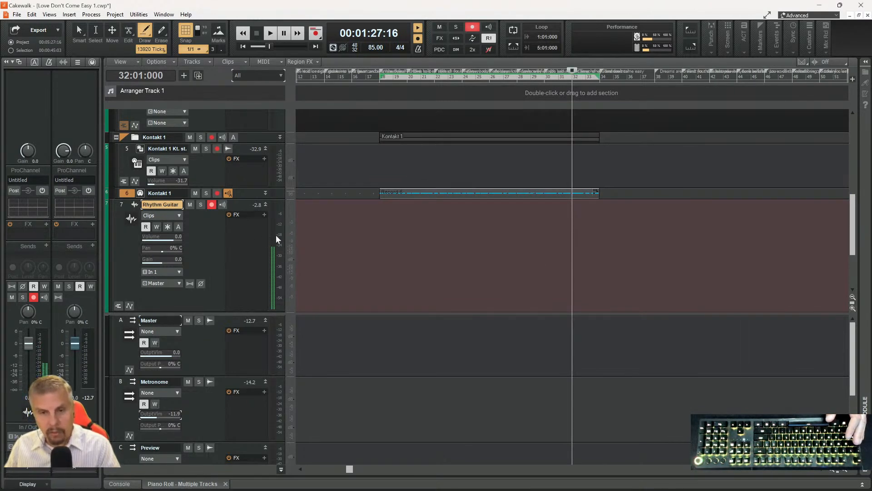
pyautogui.moveTo(349, 469); pyautogui.dragTo(287, 475)
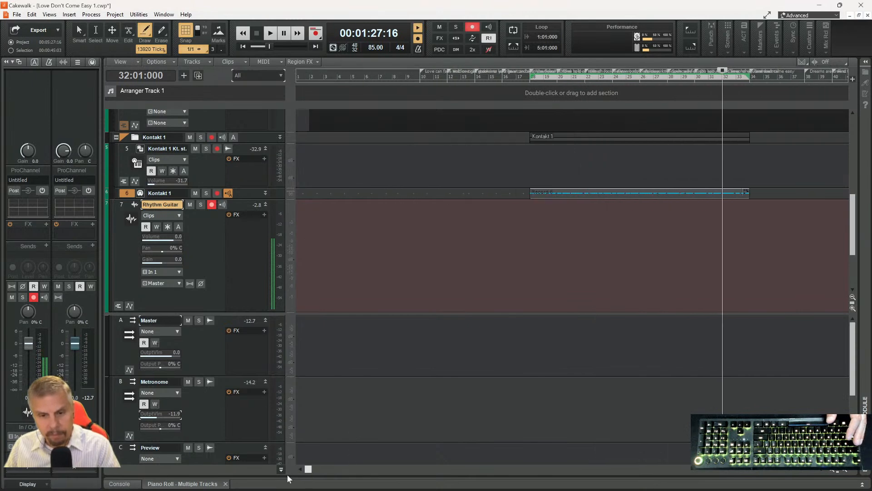
pyautogui.click(302, 74)
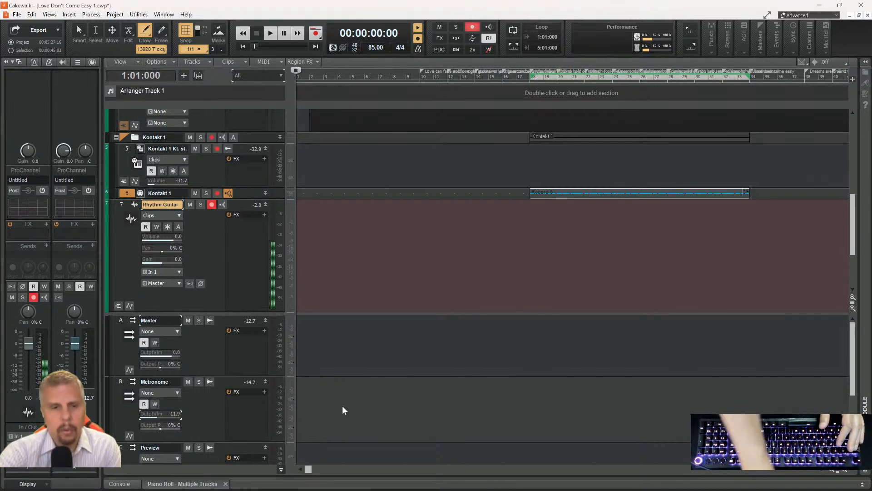
# - Insert the Native Instruments Guitar Rig 6 audio effect on the Rhythm Guitar track and move its window clear of the track controls
pyautogui.rightClick(245, 227)
pyautogui.click(205, 235)
pyautogui.rightClick(246, 230)
pyautogui.moveTo(280, 254)
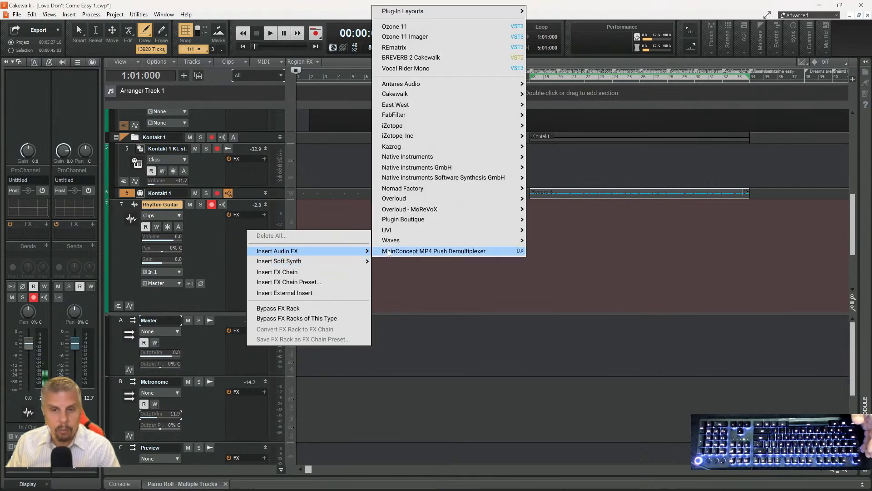
pyautogui.moveTo(407, 246)
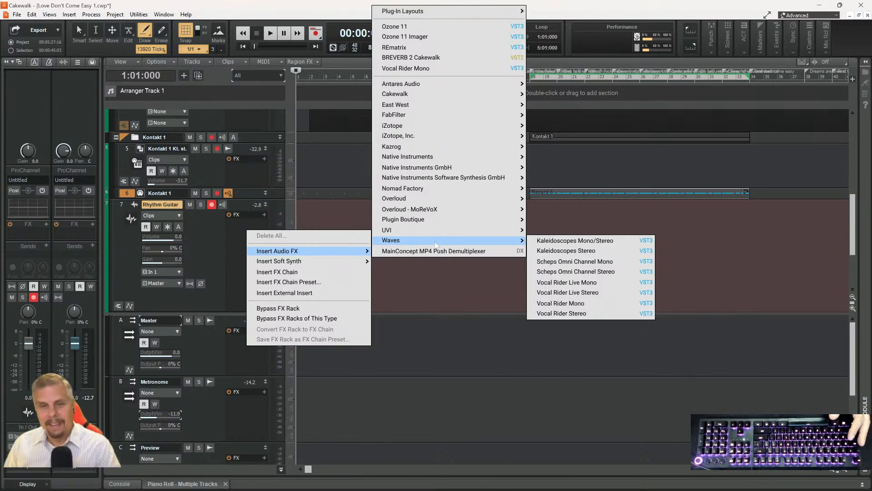
pyautogui.moveTo(436, 181)
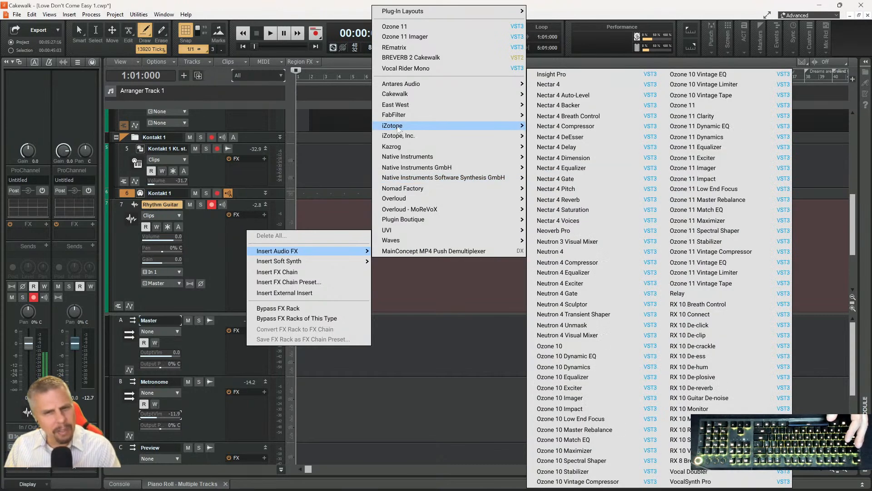
pyautogui.moveTo(398, 158)
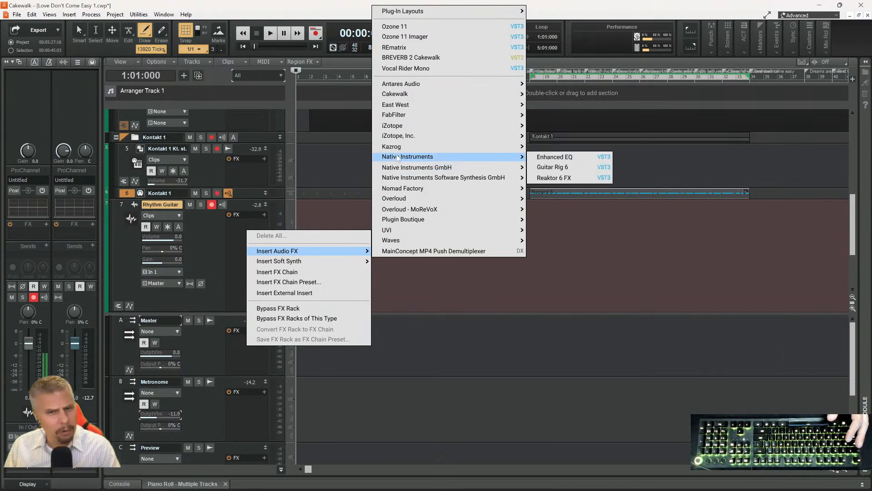
pyautogui.moveTo(397, 191)
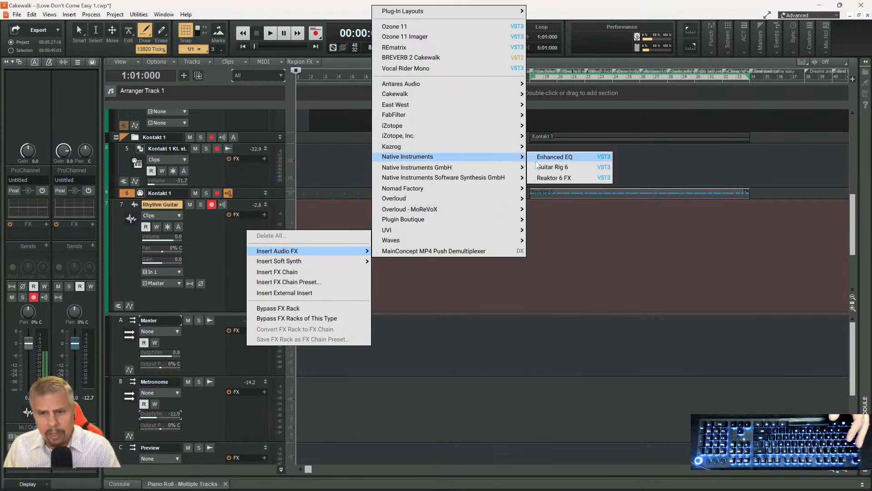
pyautogui.click(553, 166)
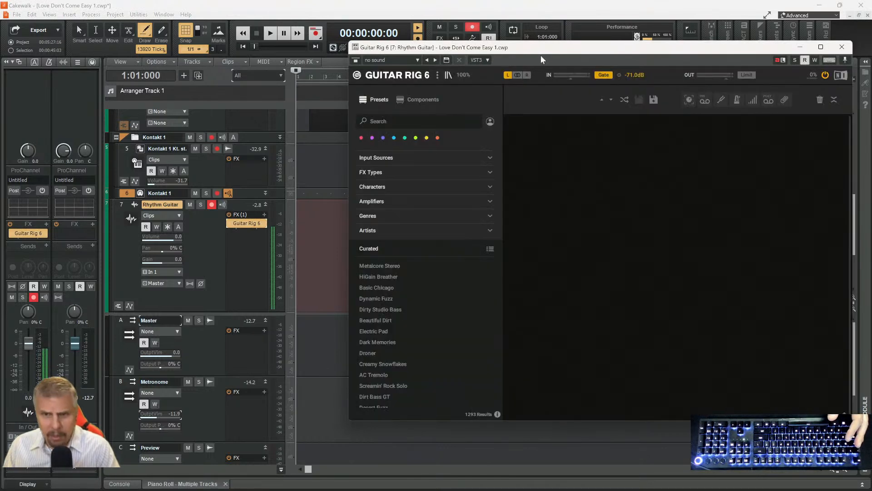
pyautogui.moveTo(540, 56); pyautogui.dragTo(421, 69)
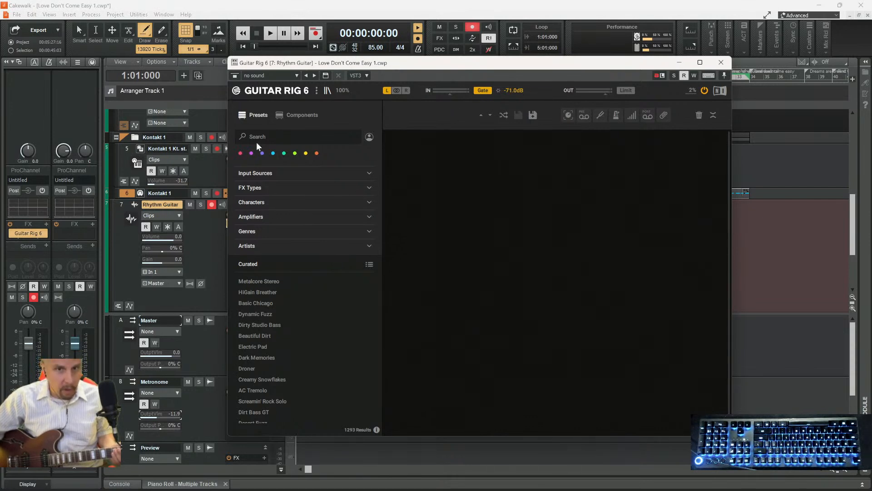
pyautogui.moveTo(391, 64); pyautogui.dragTo(439, 66)
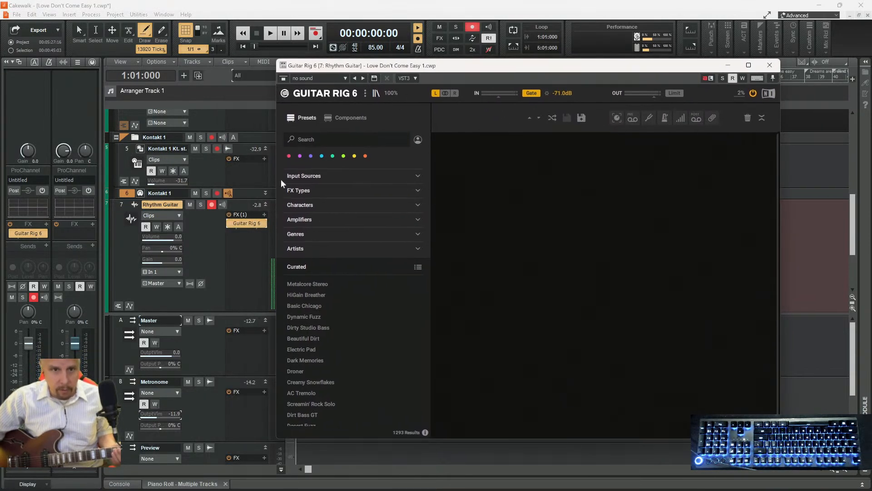
# - Turn on input echo for the Rhythm Guitar track and set its input to In 2 of the ZOOM UAC-232 driver
pyautogui.click(222, 204)
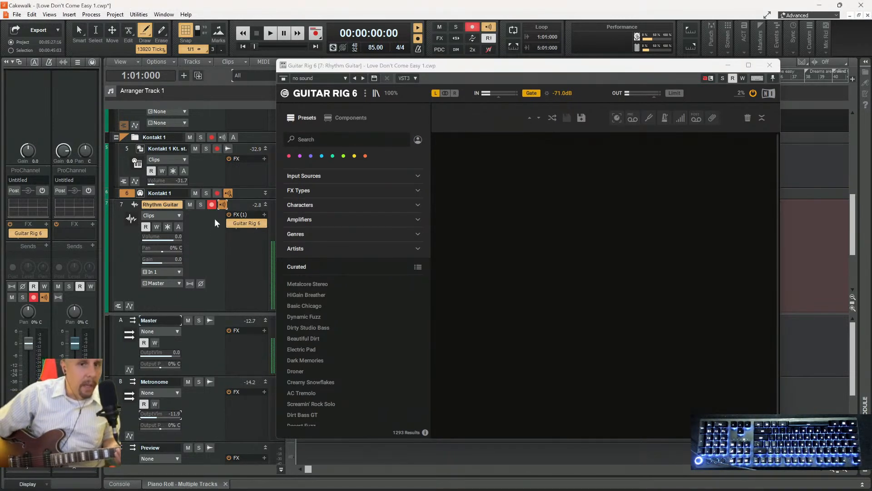
pyautogui.click(179, 273)
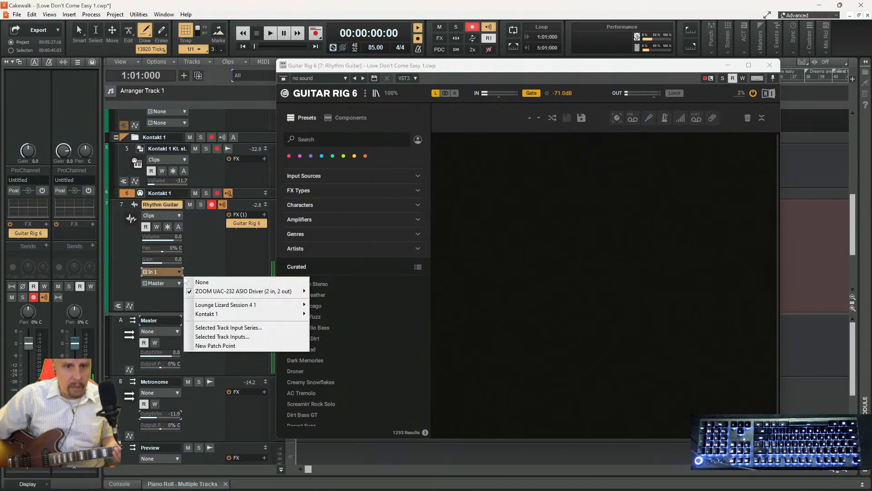
pyautogui.moveTo(273, 291)
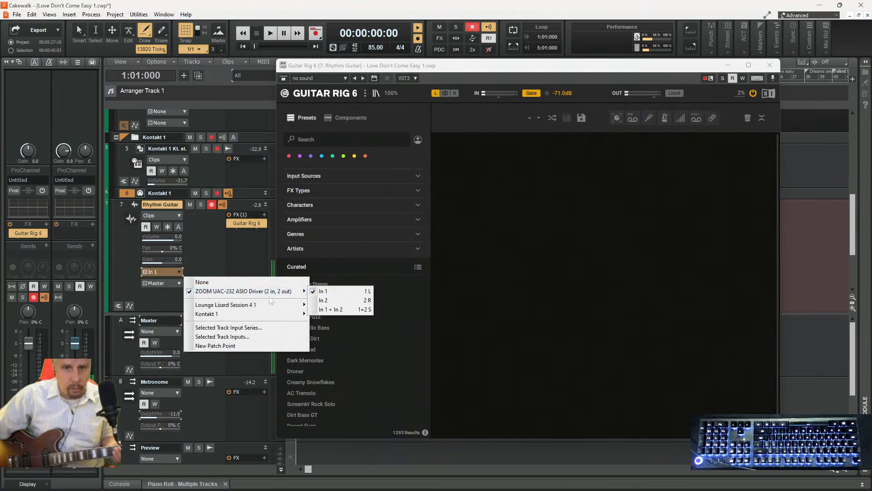
pyautogui.click(323, 300)
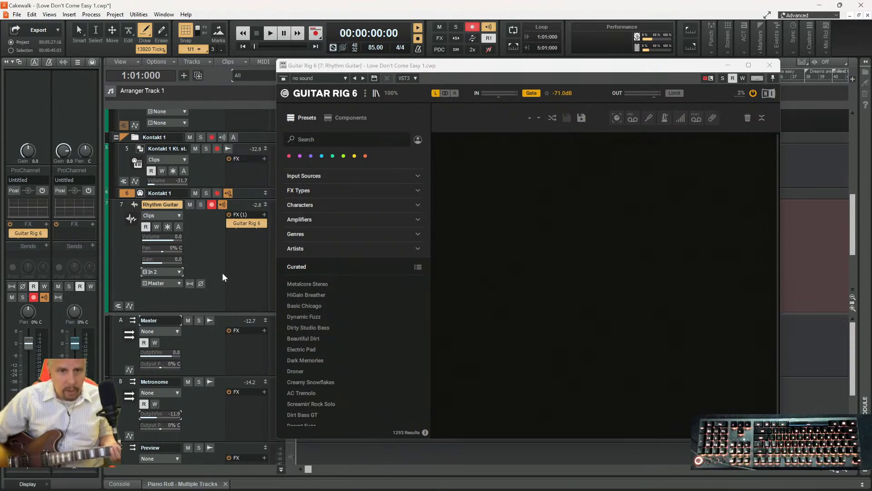
pyautogui.click(177, 272)
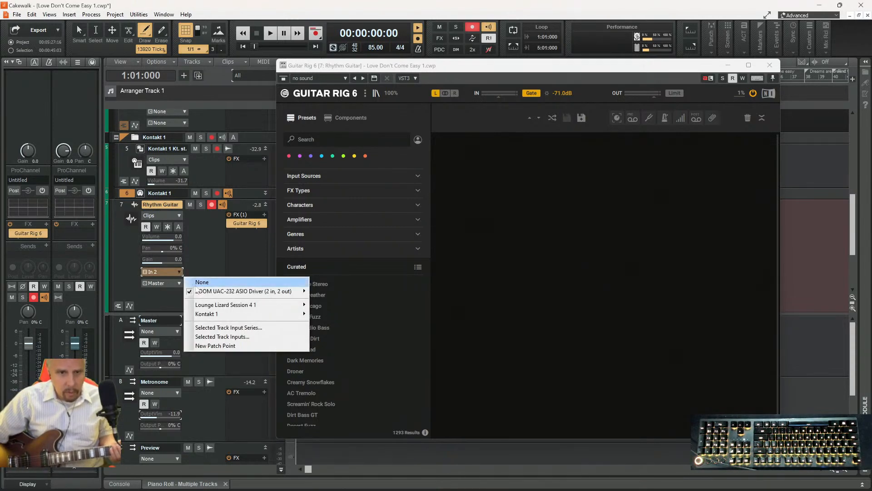
pyautogui.moveTo(219, 291)
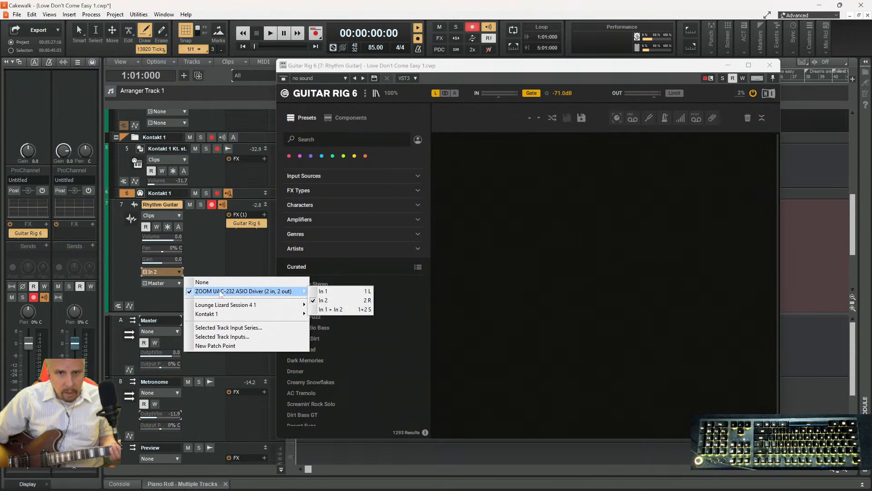
pyautogui.click(330, 300)
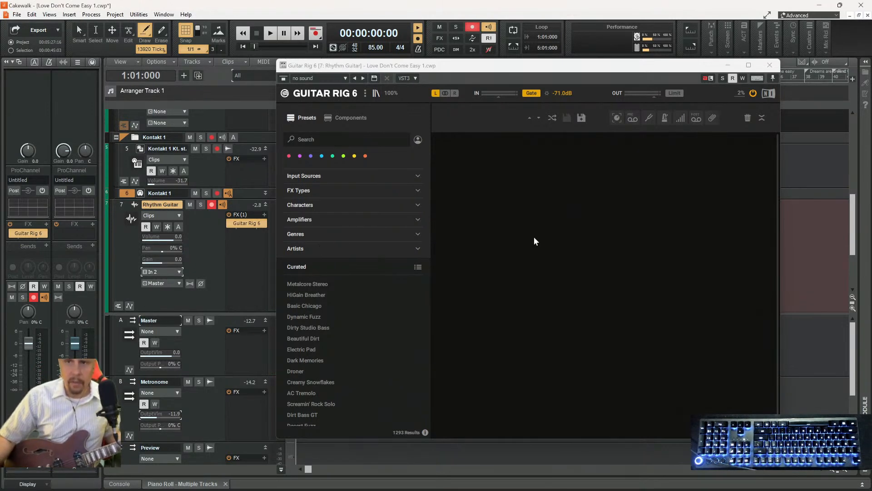
# - Show the tuner in Guitar Rig 6, then rehearse the guitar part against playback from the song's start
pyautogui.click(648, 117)
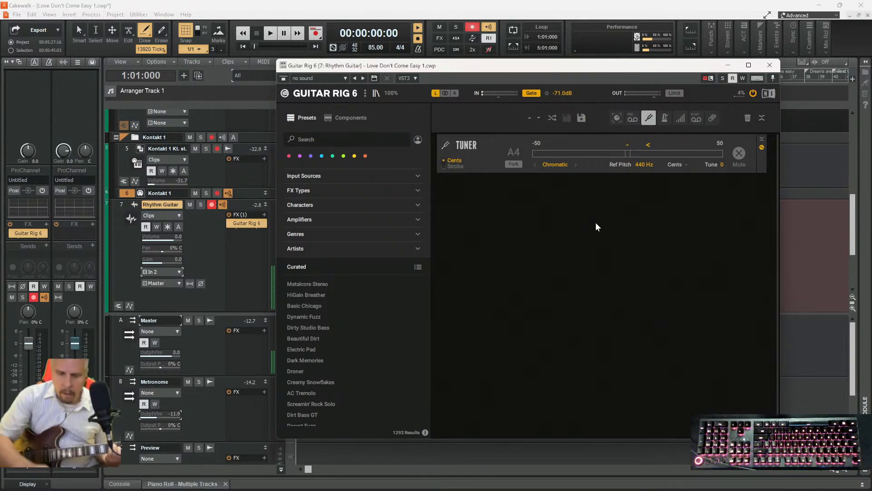
pyautogui.press('space')
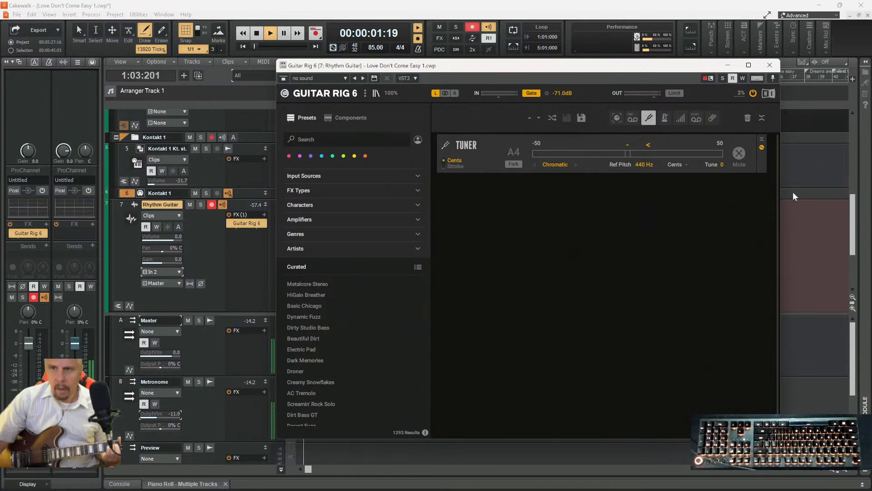
pyautogui.click(727, 66)
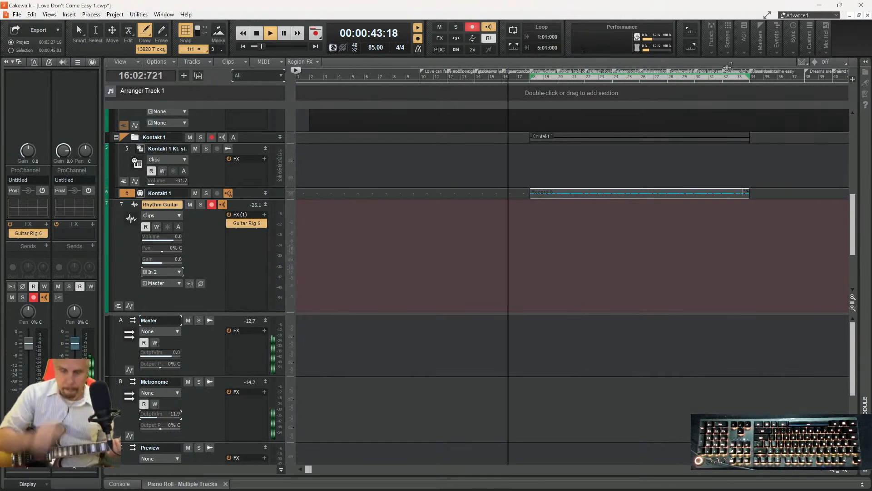
pyautogui.press('space')
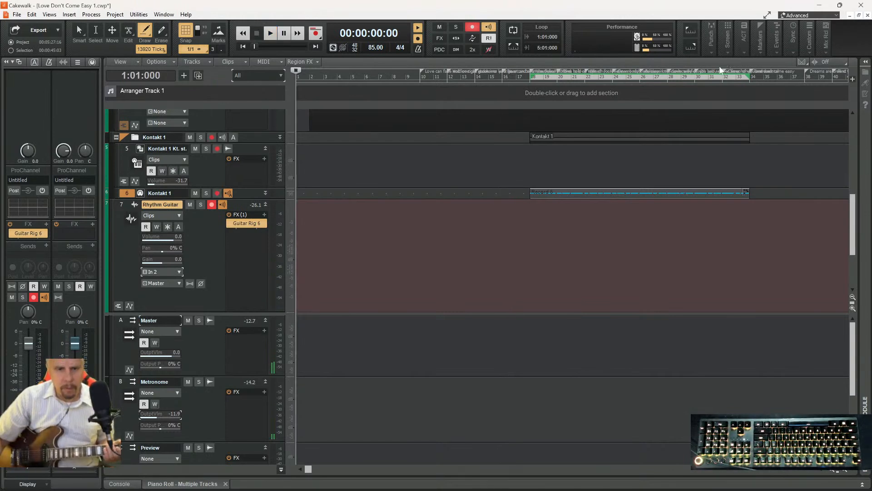
# - Raise the Metronome bus output volume to -8.4 and play the song from the start to check it
pyautogui.moveTo(165, 416); pyautogui.dragTo(172, 416)
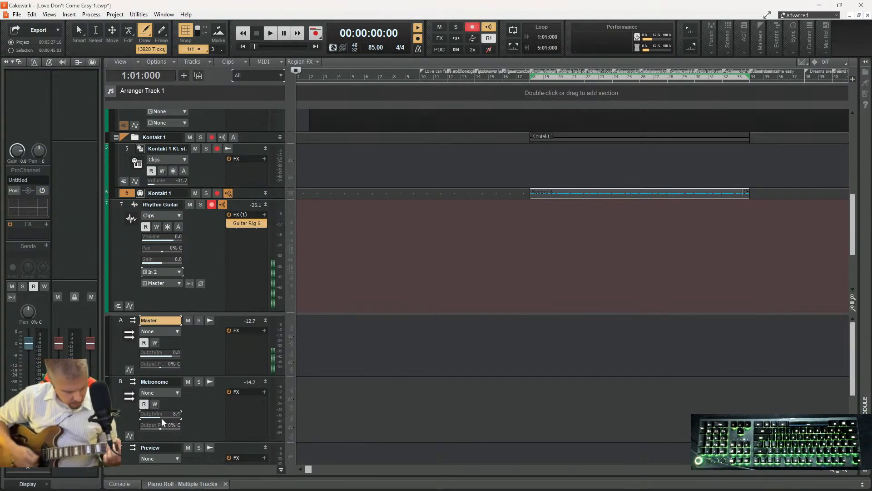
pyautogui.press('space')
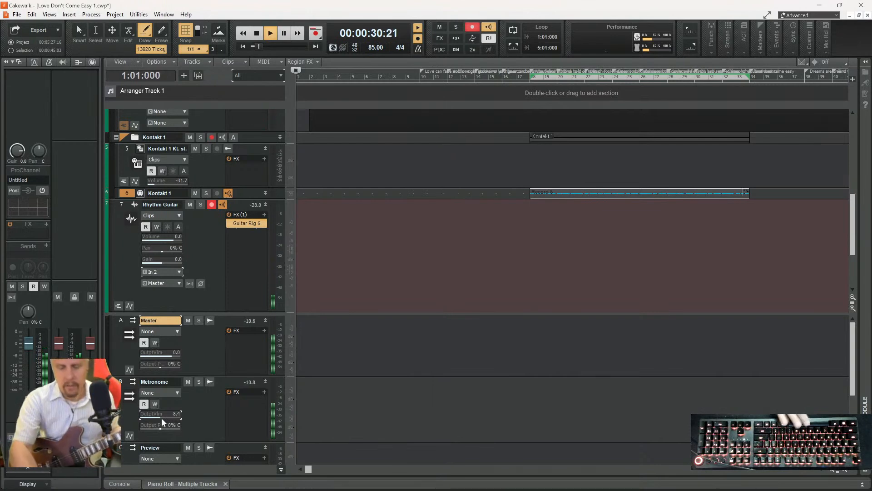
pyautogui.press('space')
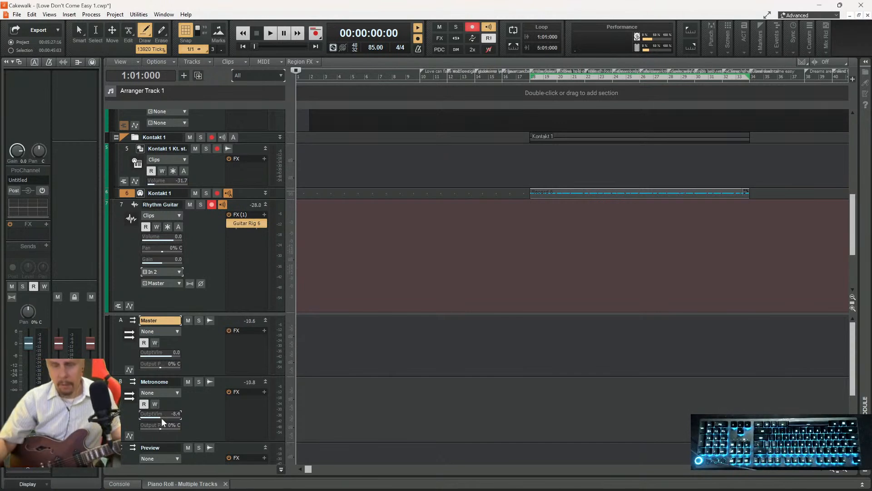
# - Record a Rhythm Guitar take from the song's start to about measure 18, with the Guitar Rig window minimized
pyautogui.click(831, 470)
pyautogui.click(831, 470)
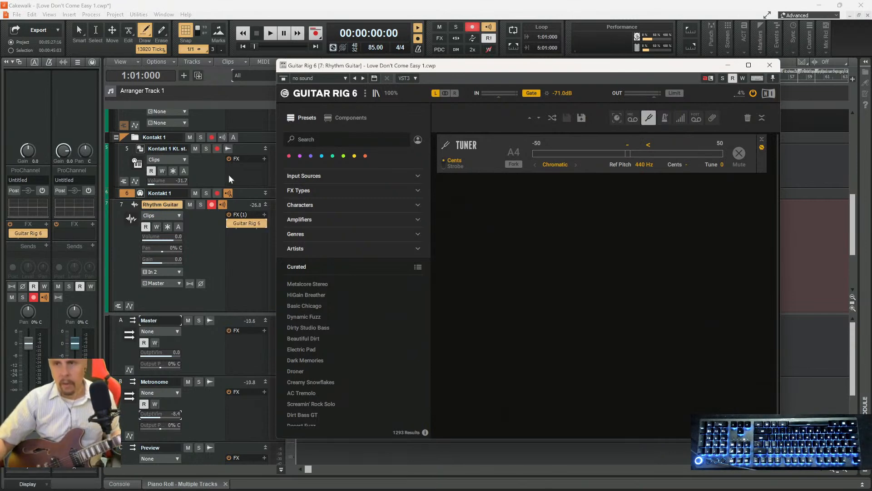
pyautogui.click(728, 65)
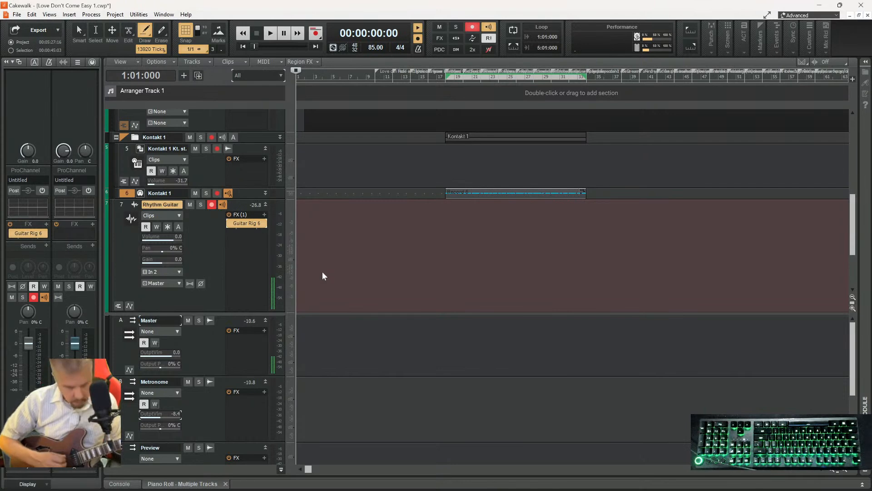
pyautogui.press('space')
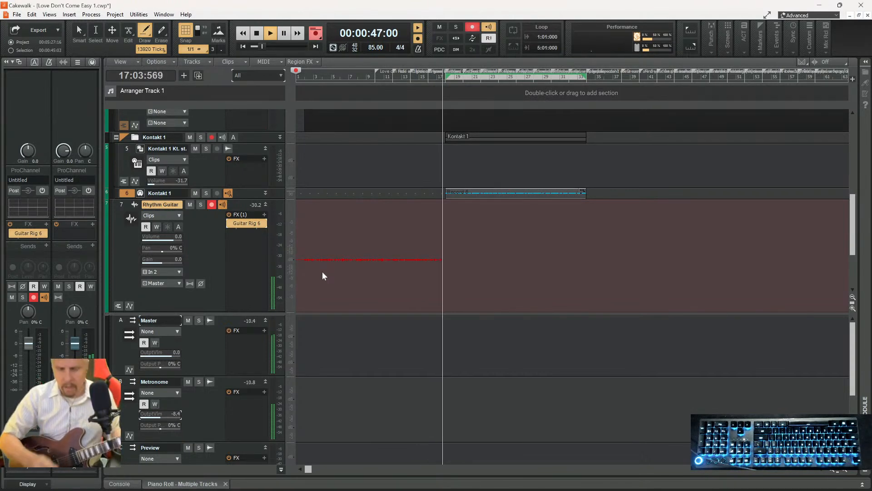
pyautogui.press('space')
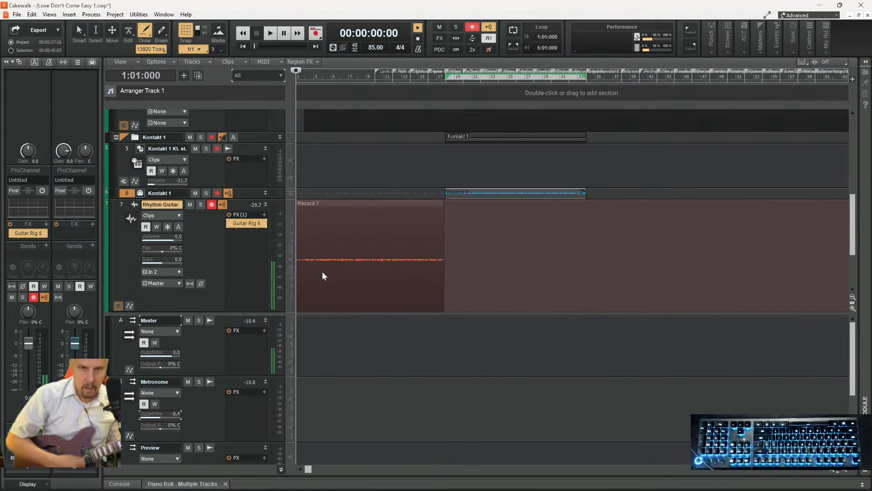
# - Try a second Rhythm Guitar take over the song's opening measures, and undo it
pyautogui.press('space')
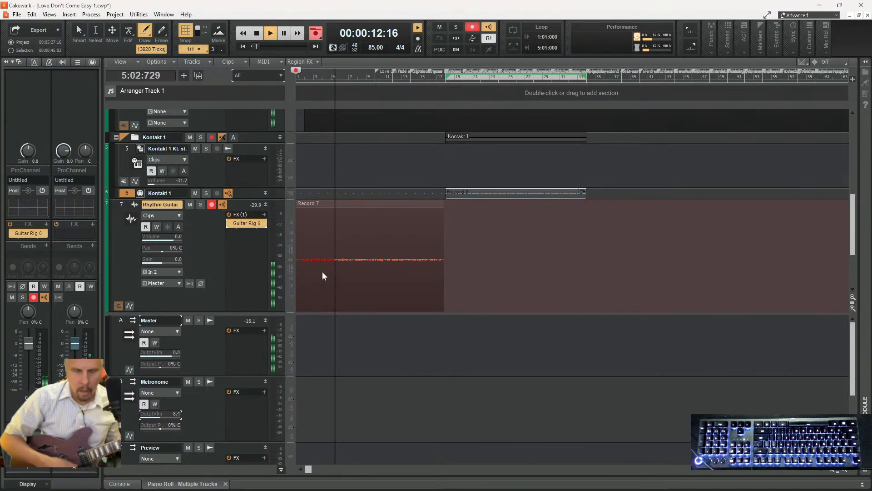
pyautogui.press('space')
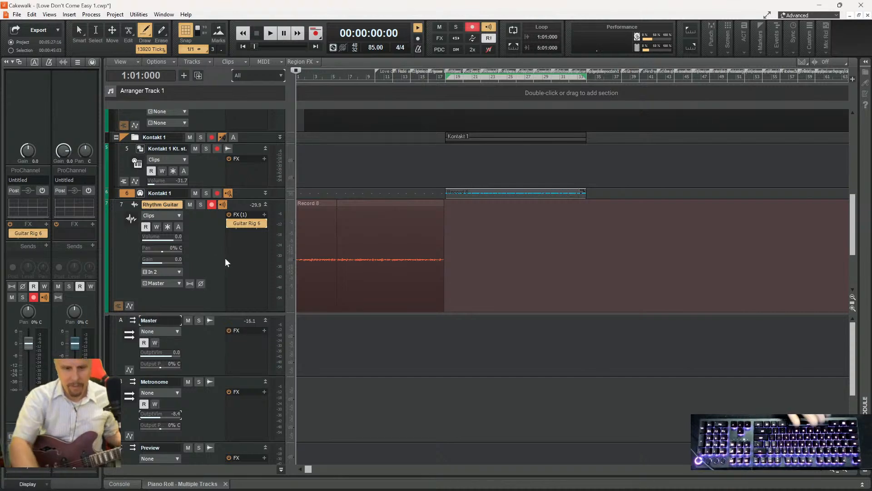
pyautogui.press('space')
pyautogui.press('space')
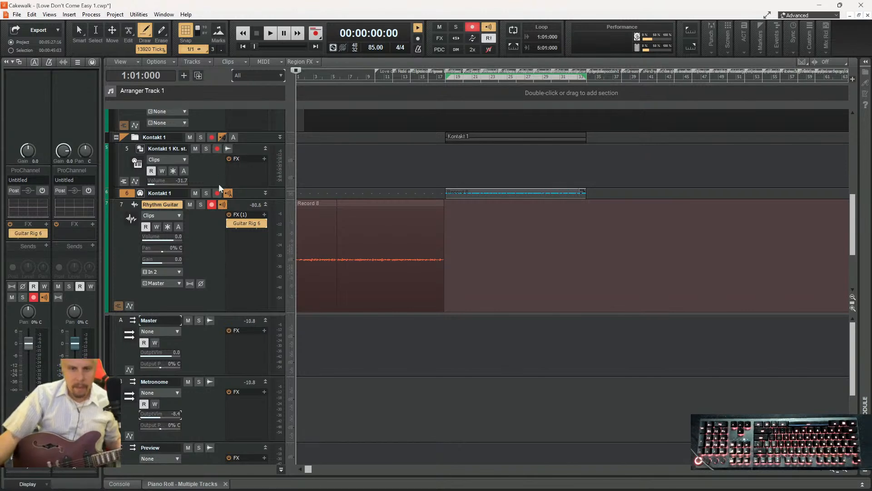
pyautogui.hotkey('ctrl', 'z')
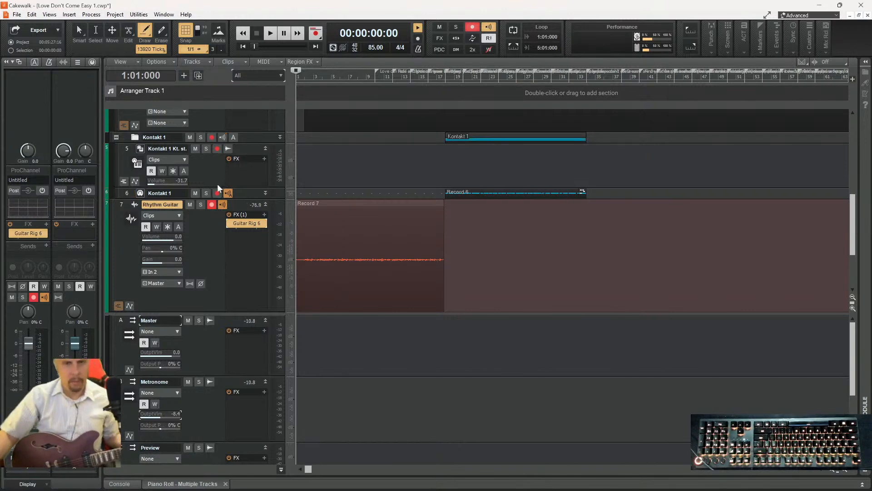
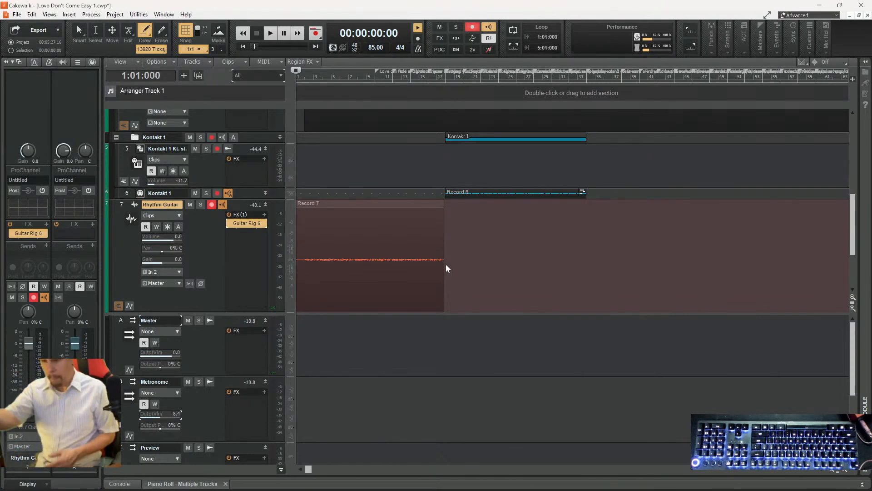
# - Raise the Metronome bus output volume to -2.0 and check the click with short test runs from the song's start
pyautogui.press('XF86AudioLowerVolume')
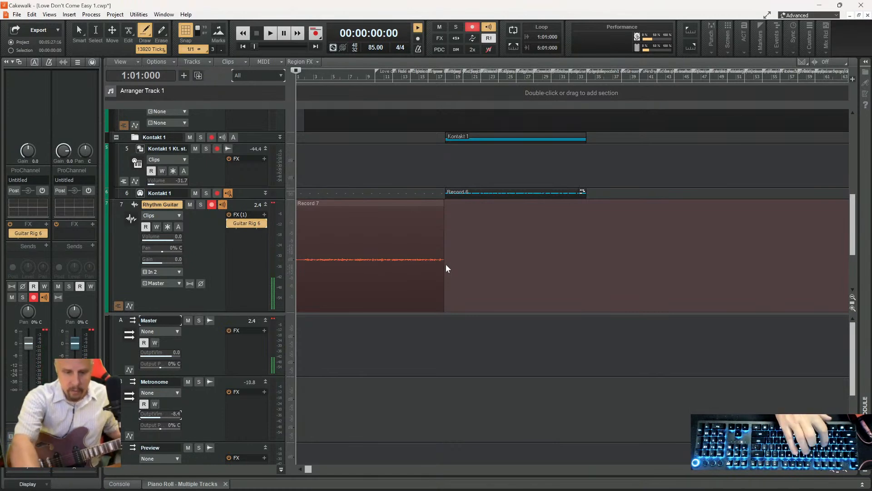
pyautogui.press('space')
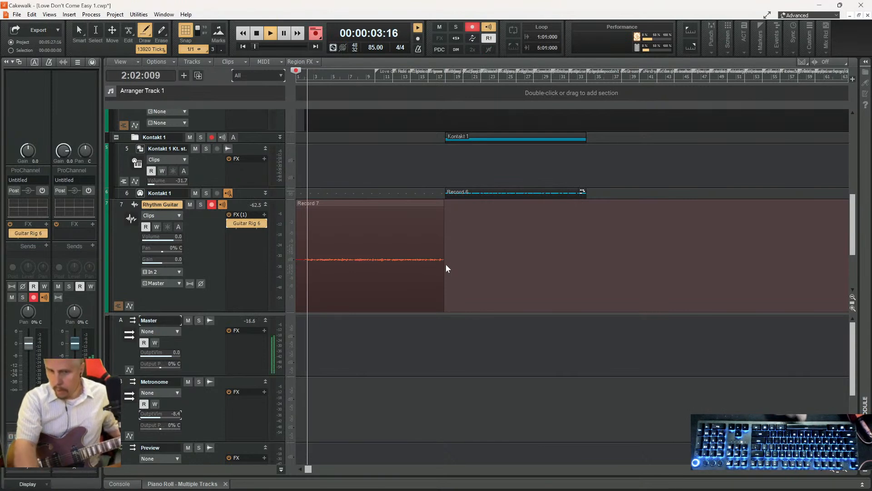
pyautogui.press('space')
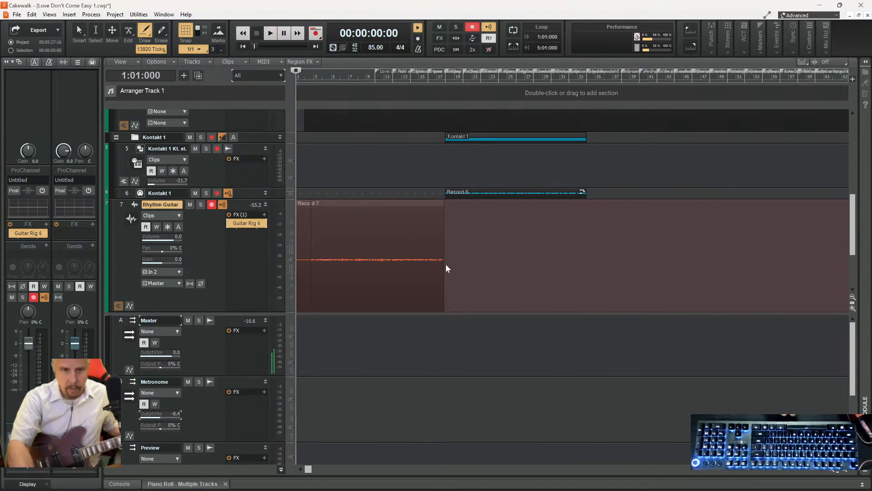
pyautogui.moveTo(159, 419); pyautogui.dragTo(152, 420)
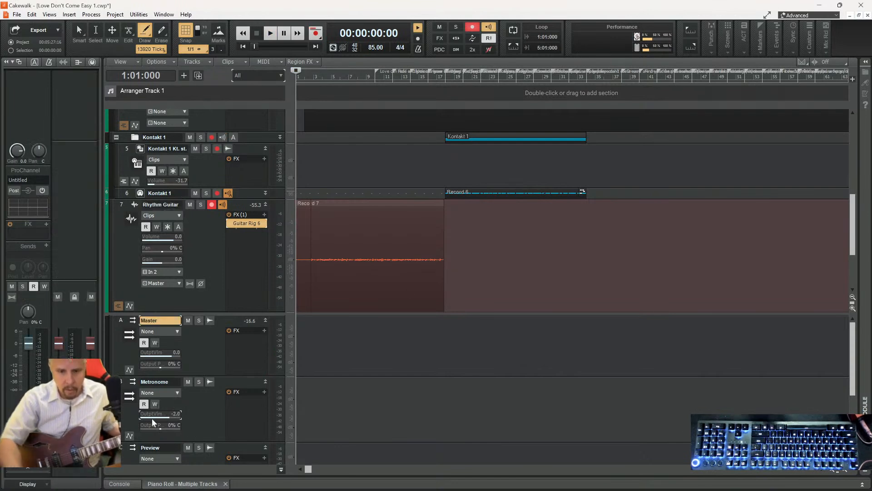
pyautogui.press('space')
pyautogui.press('space')
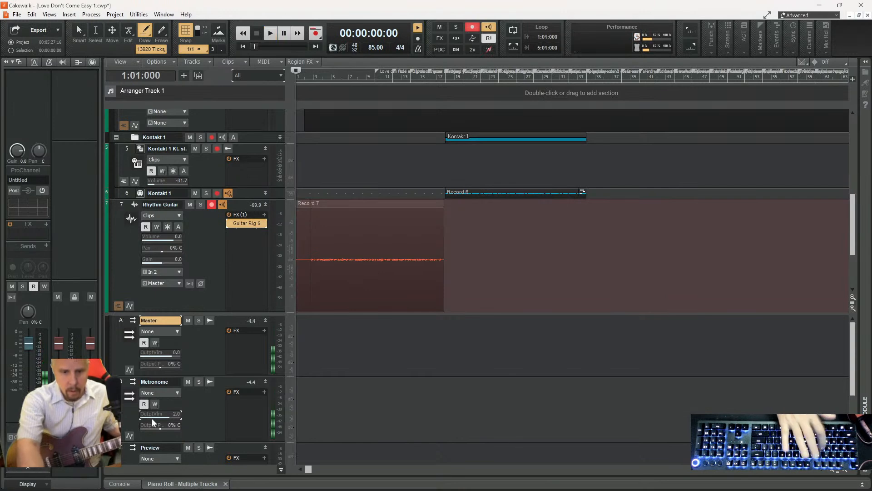
pyautogui.press('space')
pyautogui.press('space')
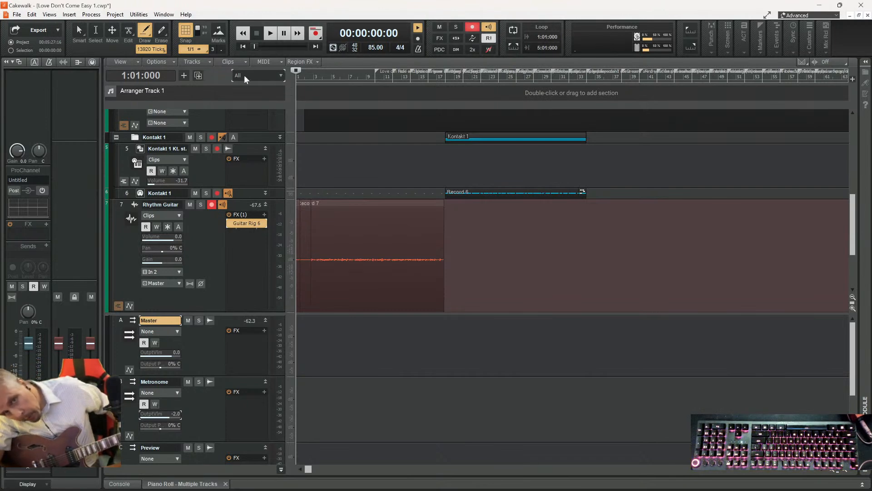
# - Enable the metronome during recording and record a Rhythm Guitar take from the song's start to about measure 14
pyautogui.click(414, 36)
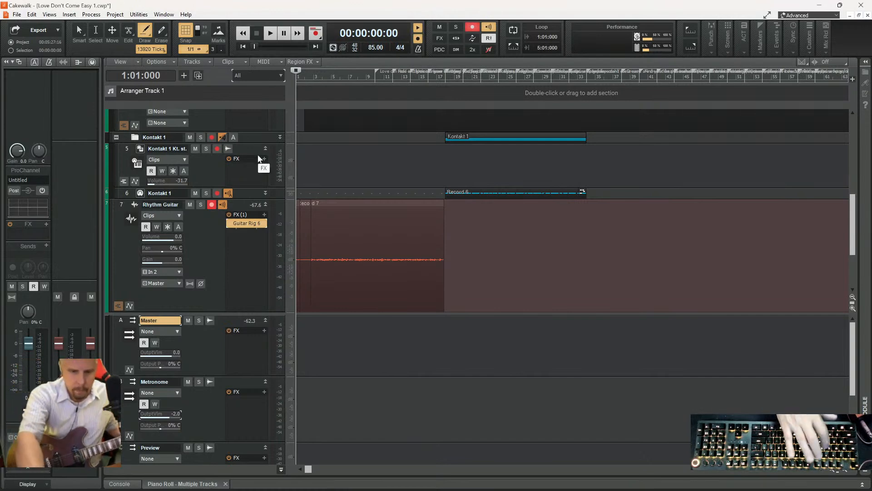
pyautogui.press('space')
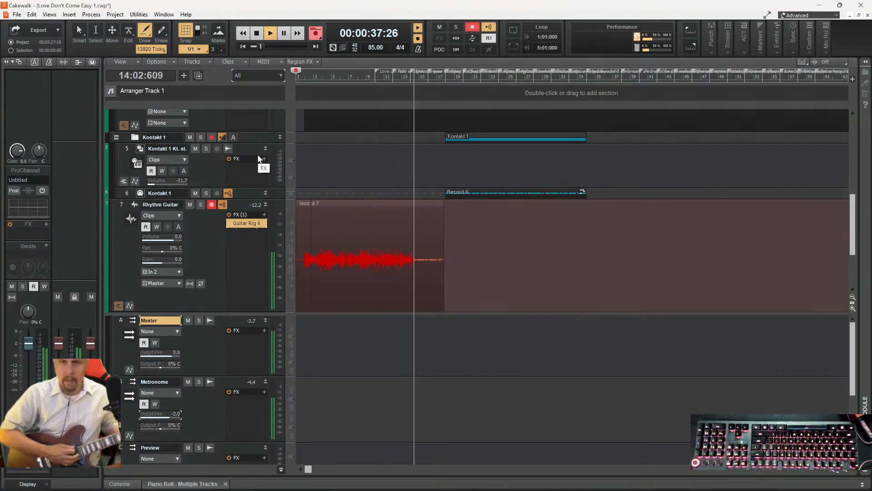
pyautogui.press('space')
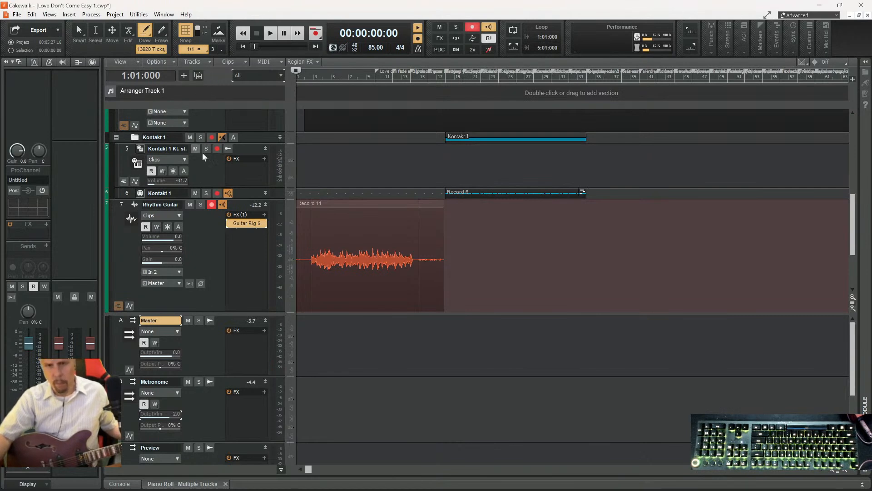
# - Delete all recorded clips from the Rhythm Guitar track, from the song's start to about measure 18
pyautogui.click(489, 266)
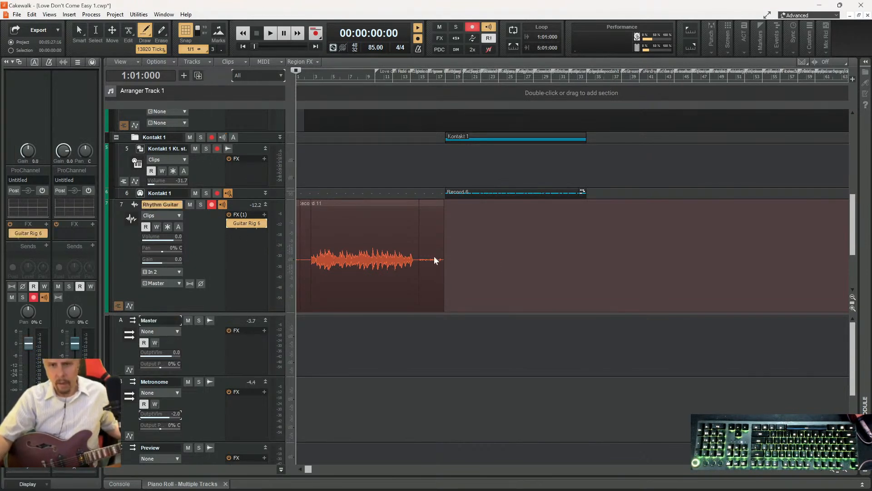
pyautogui.press('t')
pyautogui.click(391, 246)
pyautogui.moveTo(476, 266); pyautogui.dragTo(130, 220)
pyautogui.press('Delete')
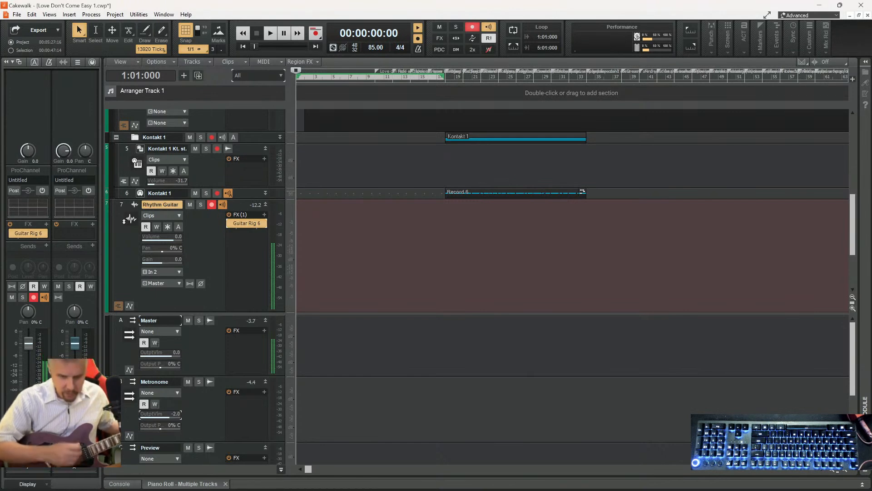
# - Record a Rhythm Guitar take from the song's start to about measure 29, and open Guitar Rig 6 to check the tuning
pyautogui.press('space')
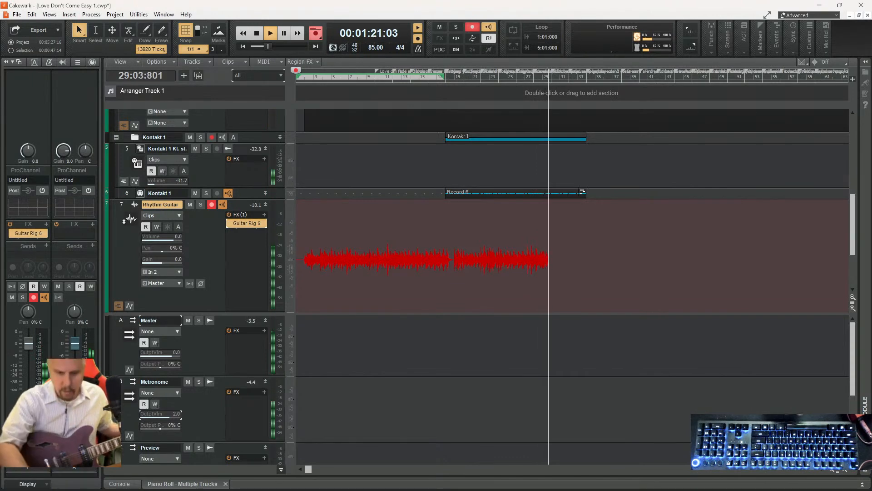
pyautogui.press('space')
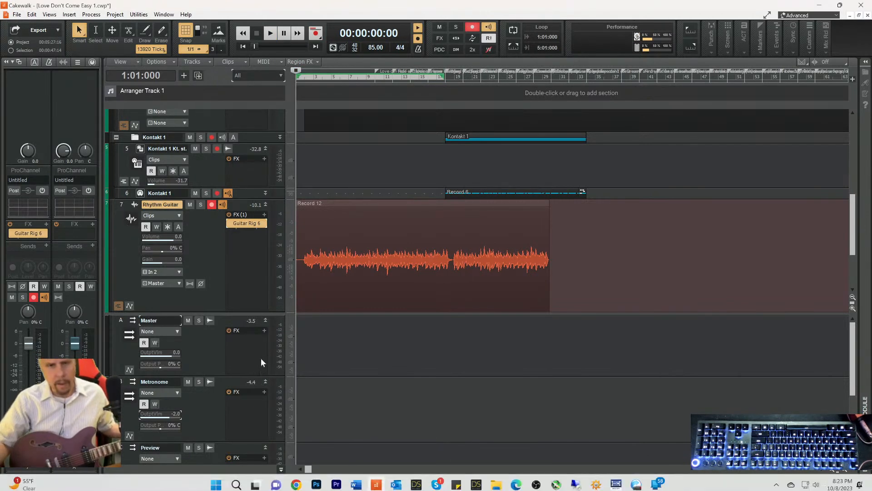
pyautogui.doubleClick(244, 223)
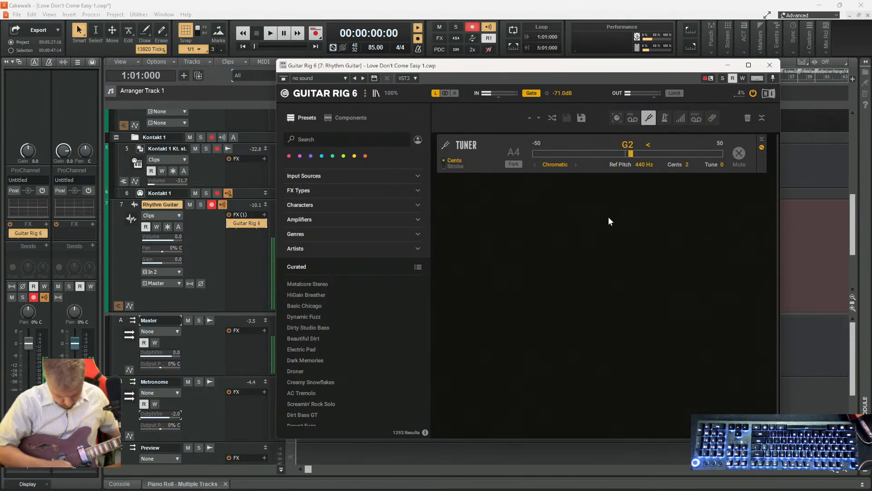
# - Try another Rhythm Guitar take over the song's opening measures, and undo it
pyautogui.press('space')
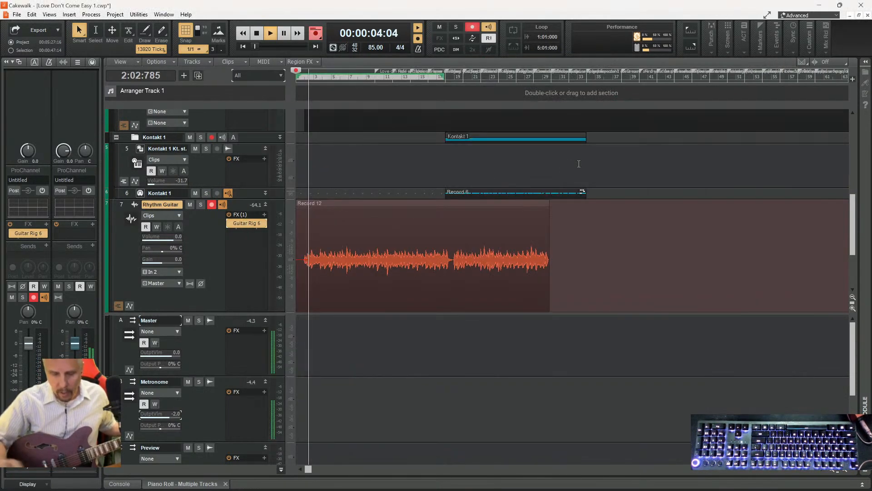
pyautogui.press('space')
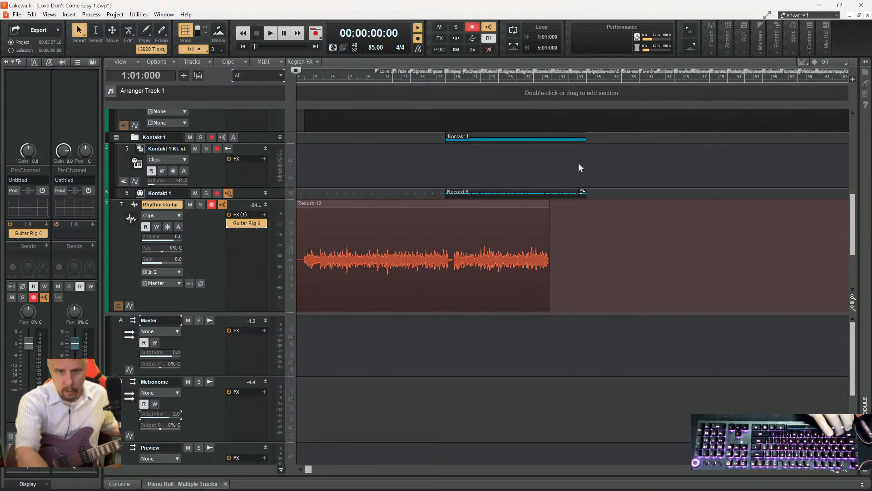
pyautogui.hotkey('ctrl', 'z')
# - Record a full-length Rhythm Guitar take from the song's start to past measure 117
pyautogui.press('space')
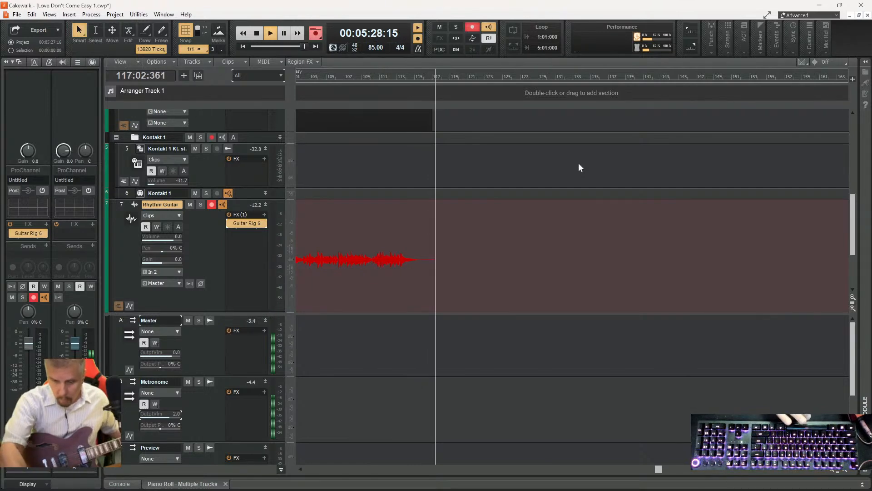
pyautogui.press('space')
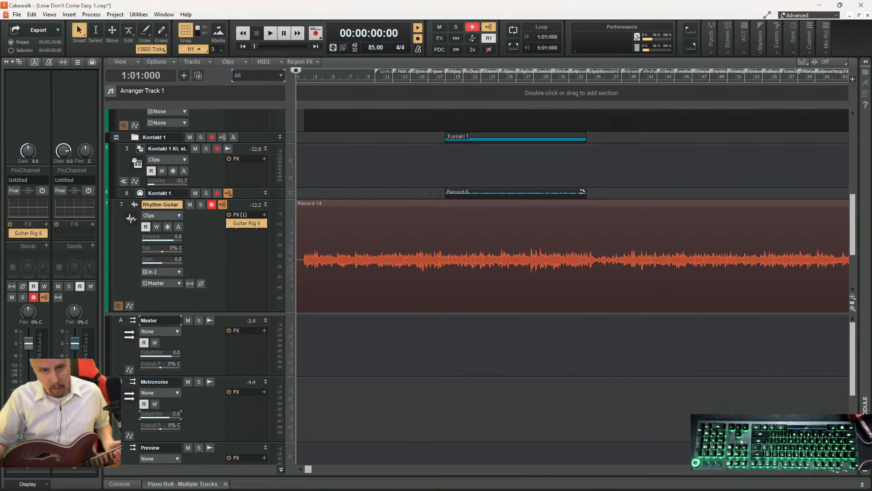
# - Pan the Rhythm Guitar track 100% left and mute it
pyautogui.scroll(-1, 220, 224)
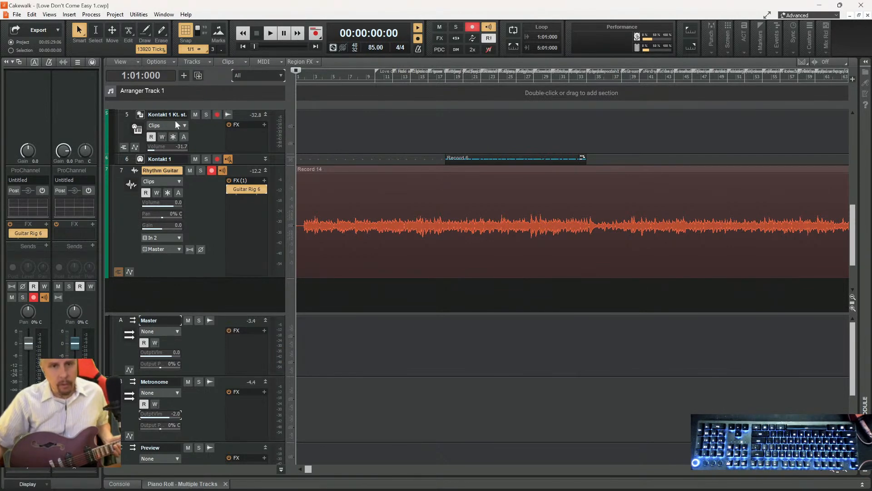
pyautogui.moveTo(159, 217); pyautogui.dragTo(142, 217)
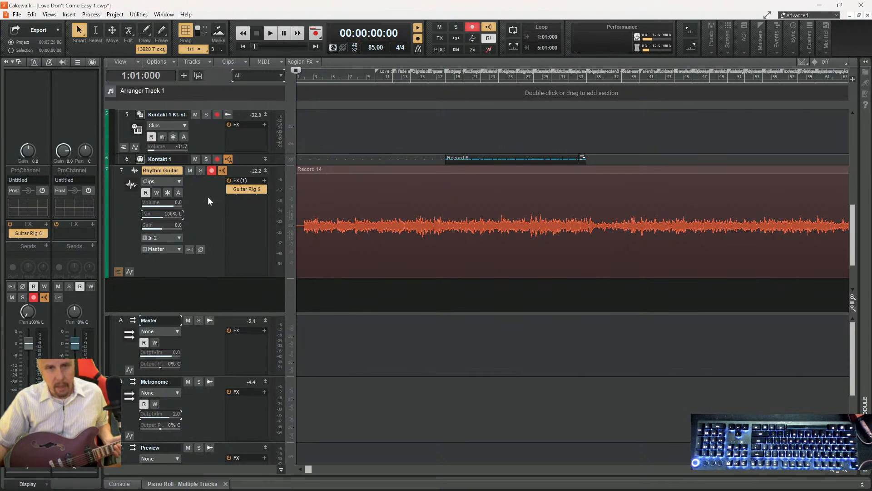
pyautogui.click(190, 171)
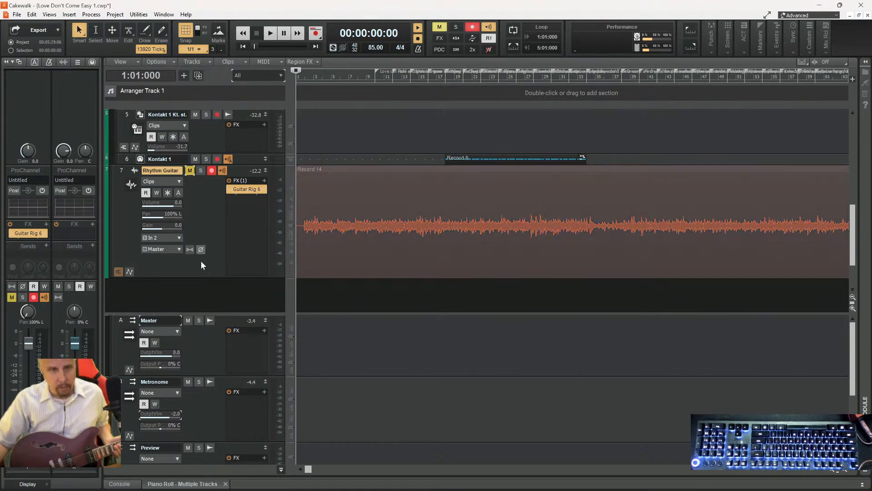
# - Insert a new audio track below Rhythm Guitar, enlarge its height to show the controls, and set its input to In 2
pyautogui.rightClick(180, 279)
pyautogui.click(200, 297)
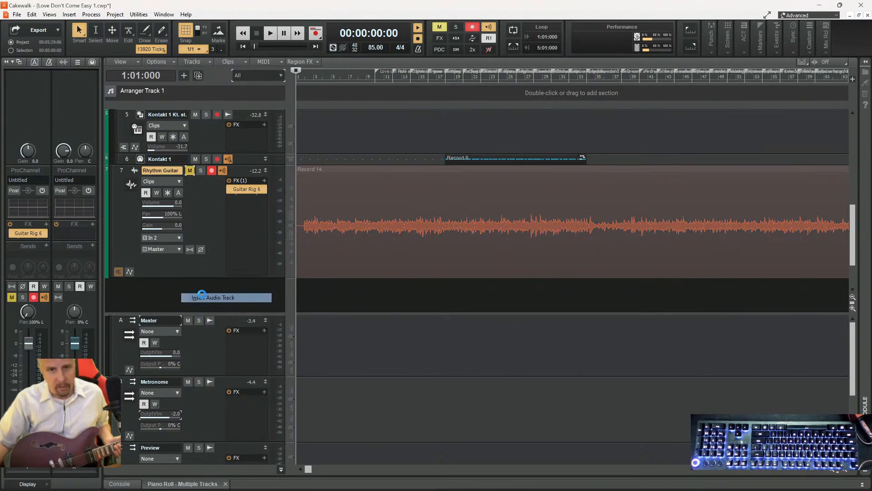
pyautogui.scroll(-3, 384, 202)
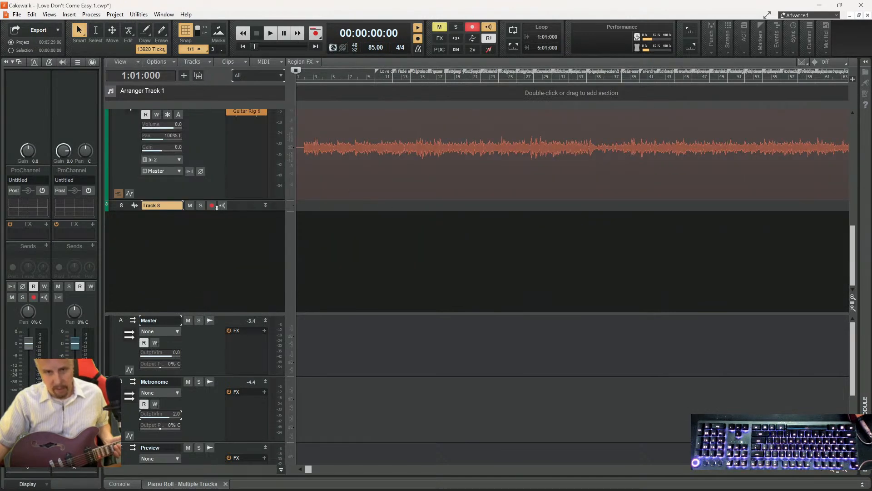
pyautogui.moveTo(236, 211); pyautogui.dragTo(223, 296)
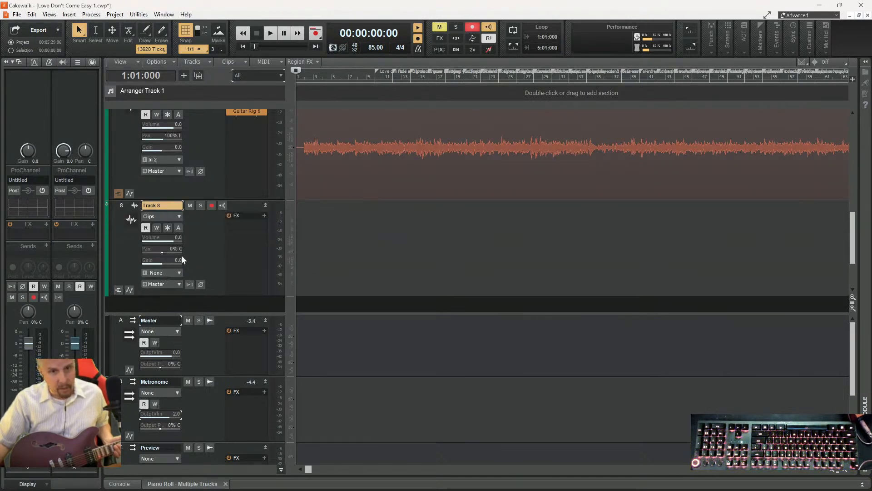
pyautogui.click(177, 272)
pyautogui.moveTo(211, 296)
pyautogui.click(320, 301)
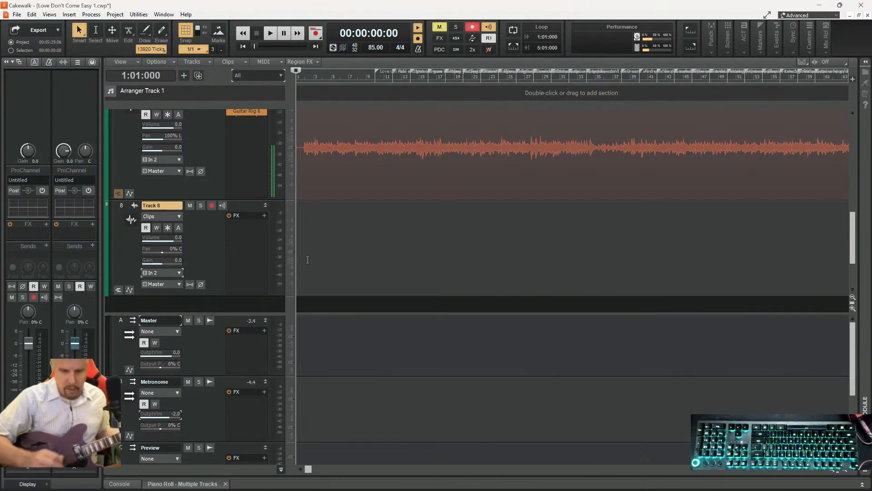
# - Record a doubling guitar take on the muted Rhythm Guitar track from the song's start to about measure 74
pyautogui.press('space')
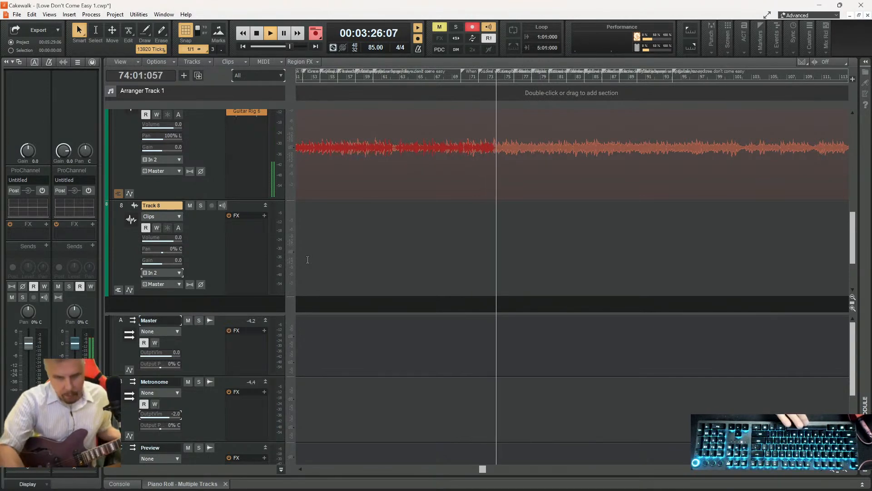
pyautogui.press('space')
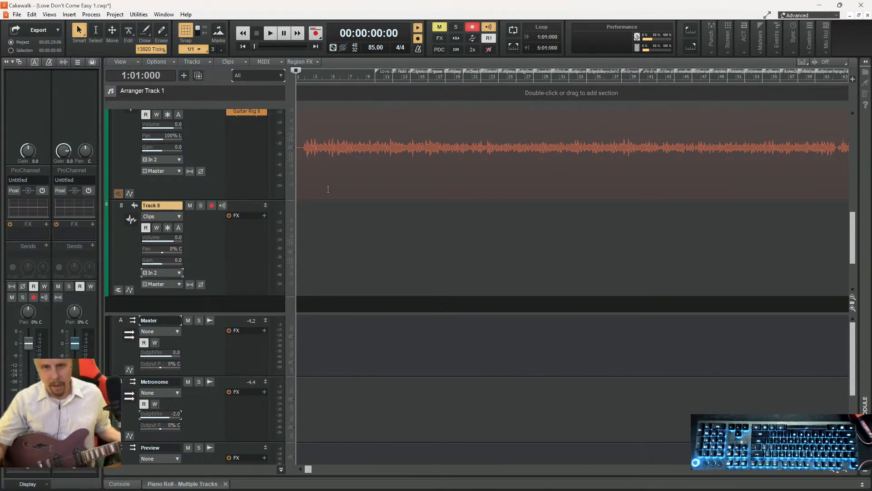
# - Show the Rhythm Guitar take lanes and move the newest clip from lane T2 onto Track 8, aligned with the song's start
pyautogui.click(118, 193)
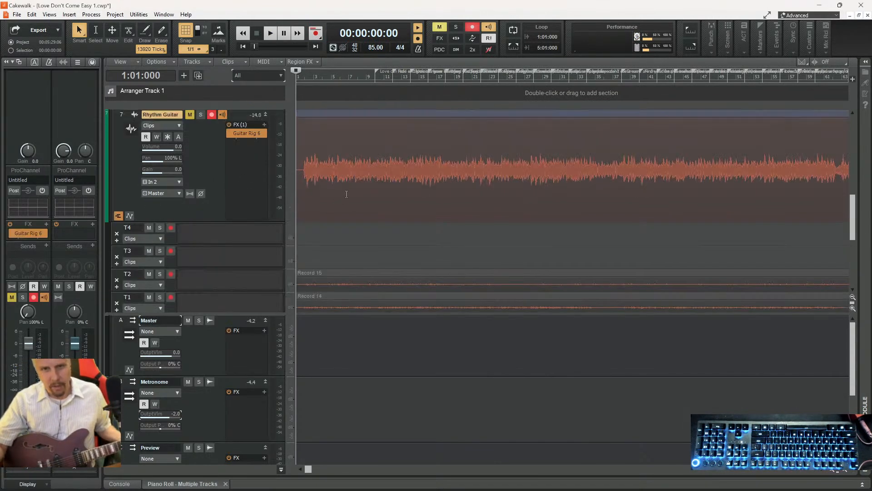
pyautogui.scroll(-5, 359, 204)
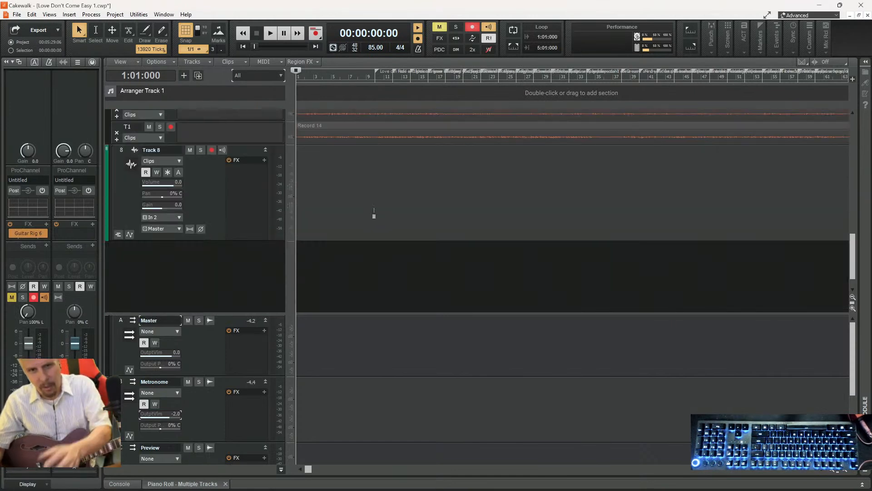
pyautogui.scroll(1, 369, 193)
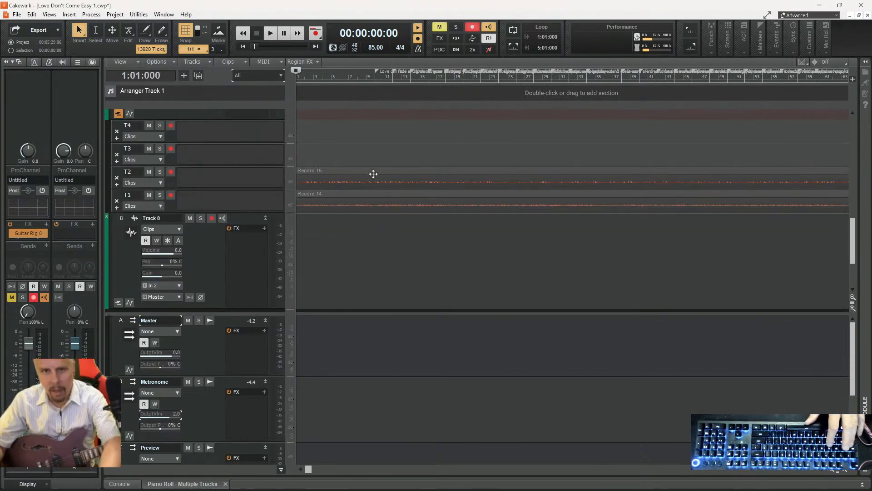
pyautogui.click(374, 174)
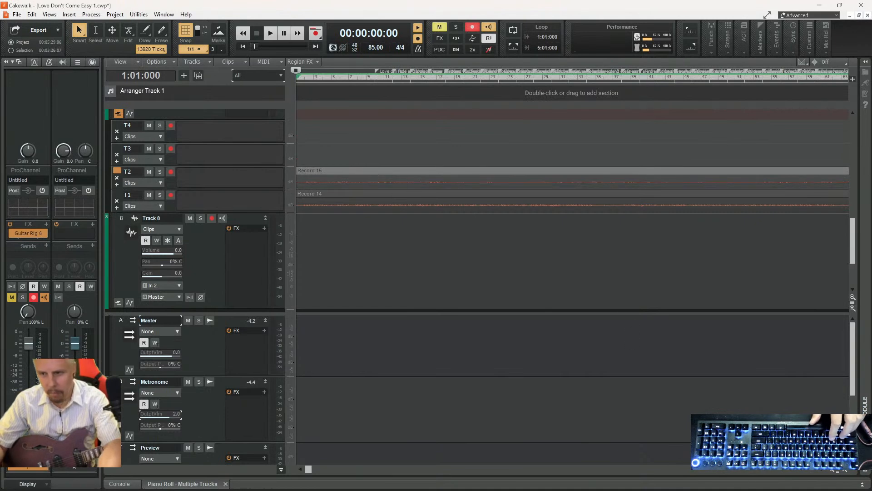
pyautogui.click(833, 470)
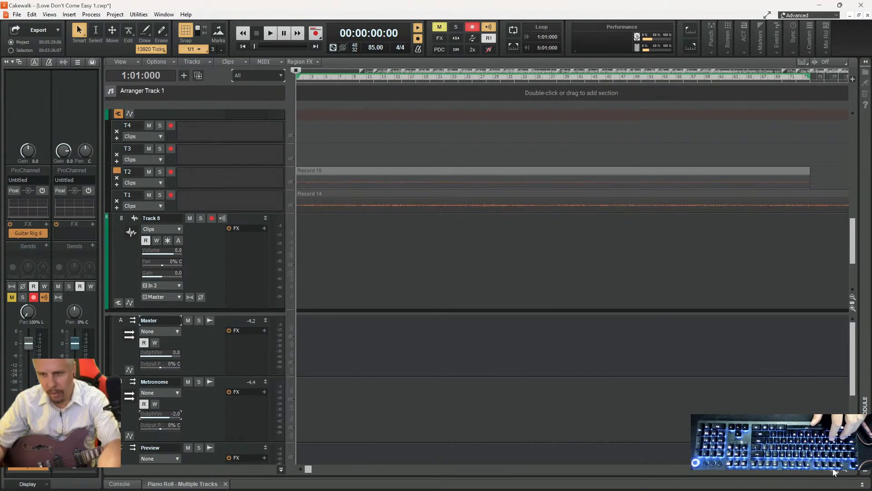
pyautogui.click(834, 469)
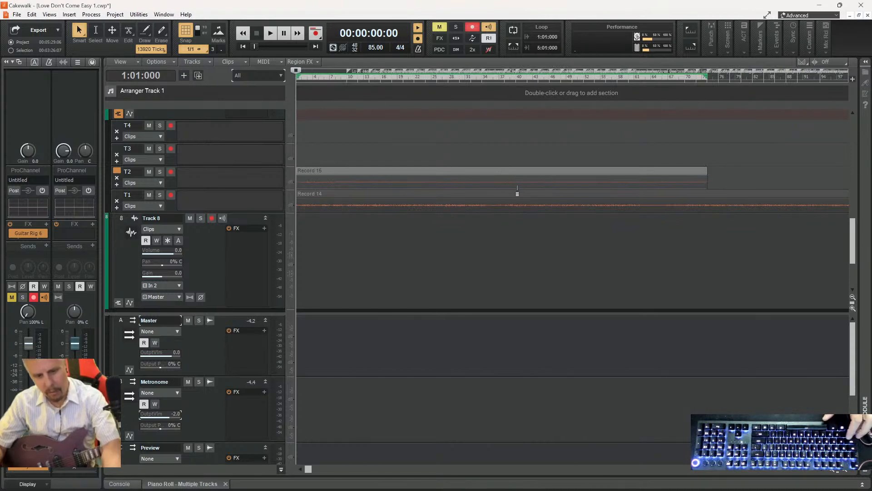
pyautogui.moveTo(479, 171); pyautogui.dragTo(473, 250)
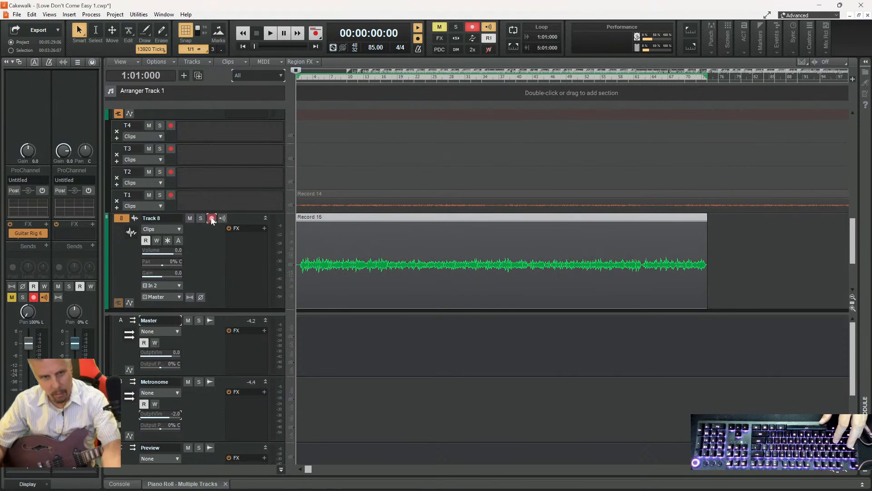
# - Play the song from measure 64, panning Track 8 100% right and unmuting Rhythm Guitar during playback
pyautogui.scroll(3, 217, 237)
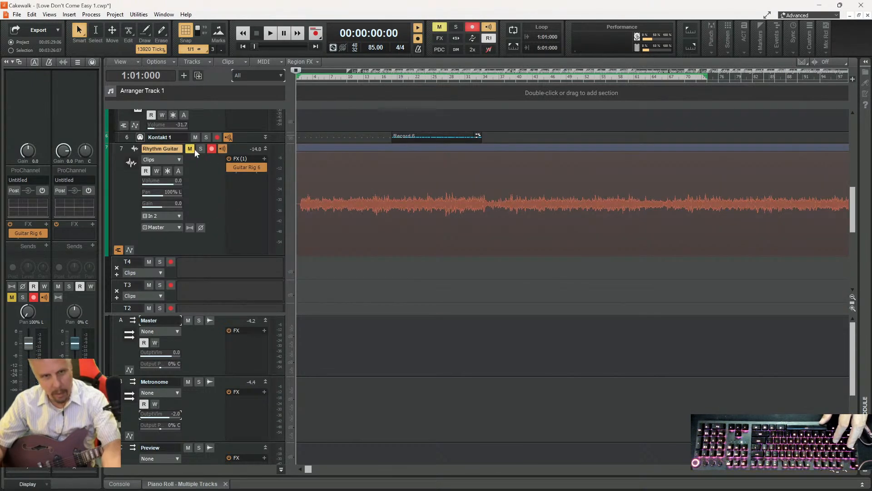
pyautogui.scroll(-5, 217, 190)
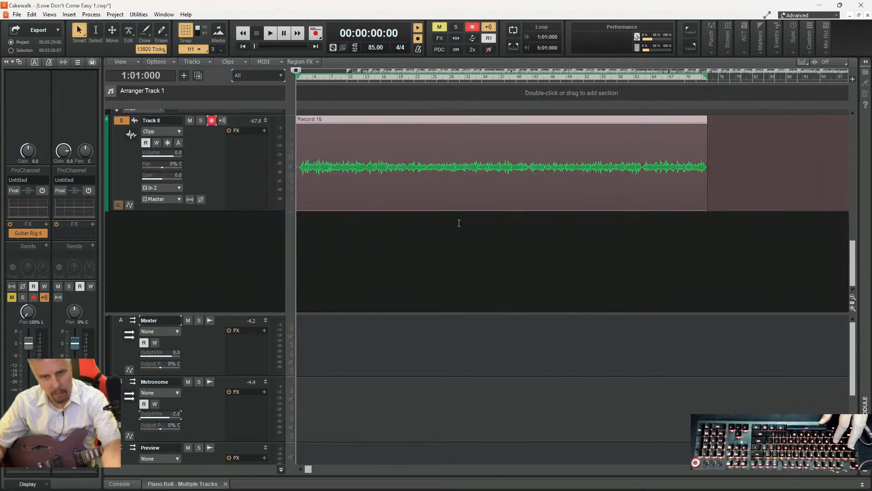
pyautogui.click(652, 79)
pyautogui.press('space')
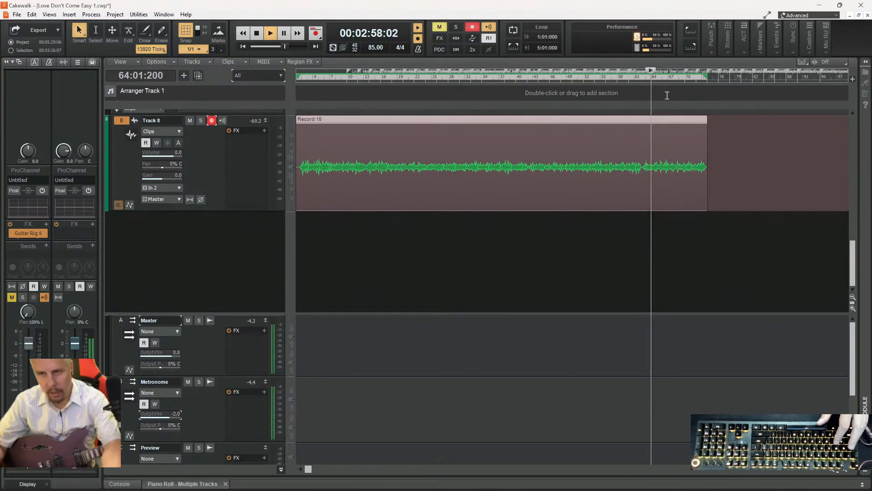
pyautogui.scroll(3, 189, 257)
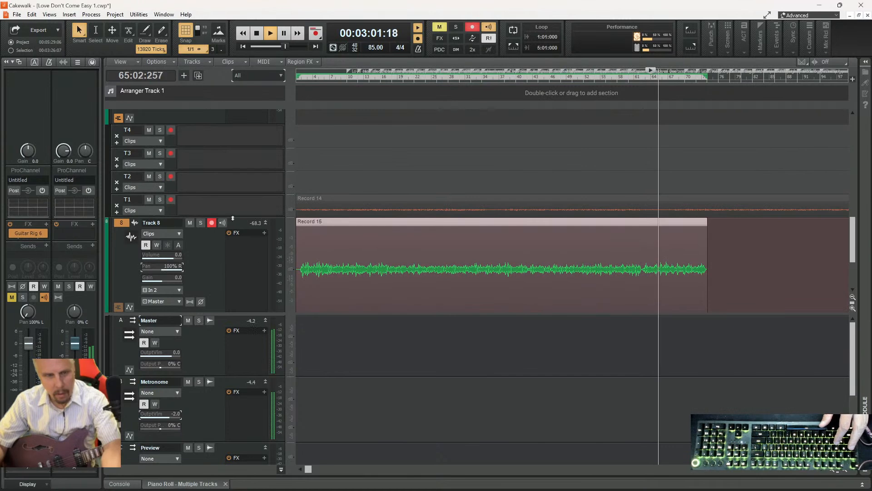
pyautogui.scroll(4, 226, 214)
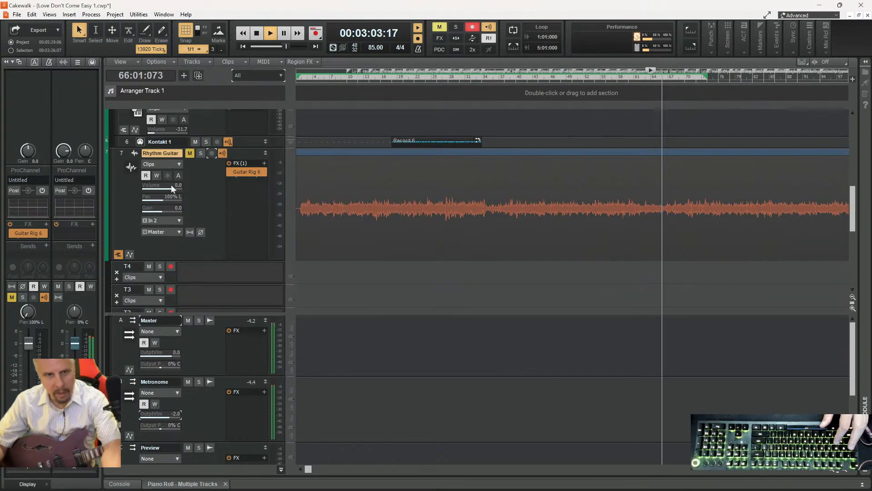
pyautogui.click(190, 153)
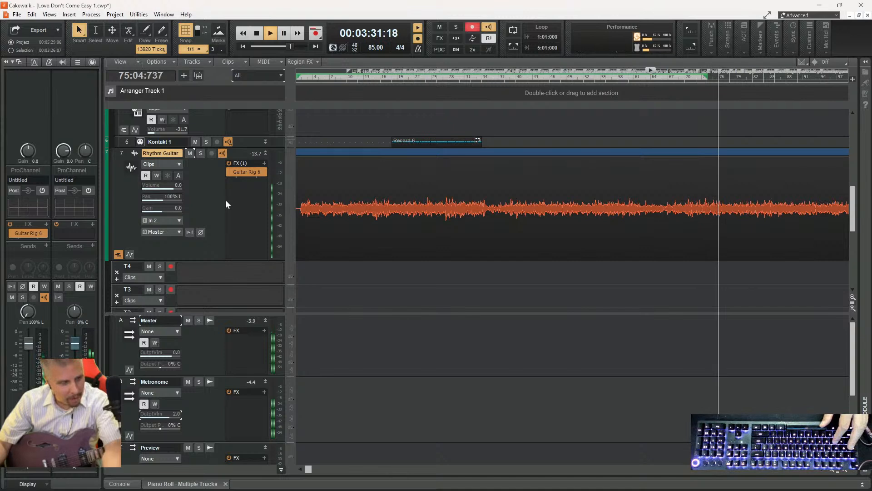
# - Set the playhead to measure 69 as the punch-in point, check the recording mode, and select Track 8
pyautogui.scroll(-3, 202, 225)
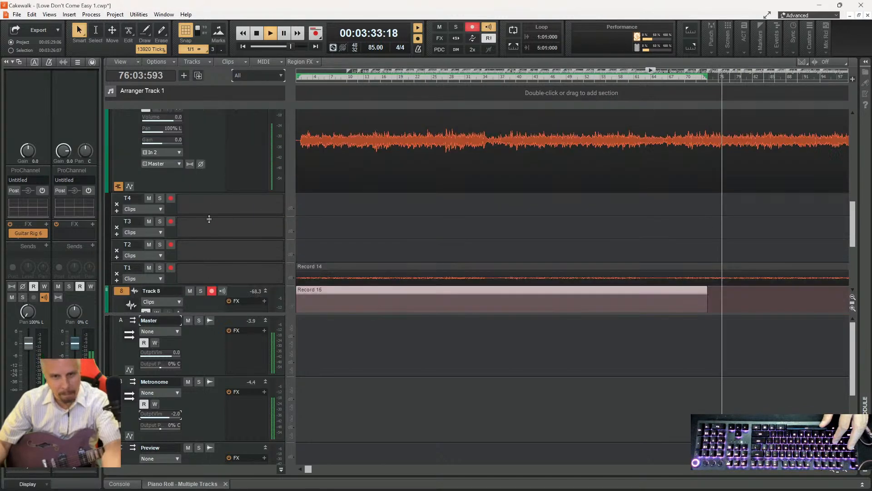
pyautogui.scroll(-2, 217, 226)
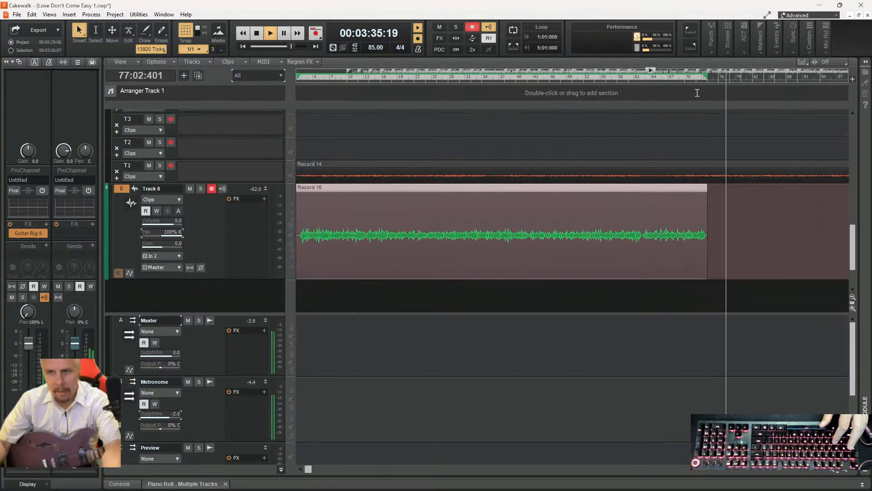
pyautogui.click(678, 78)
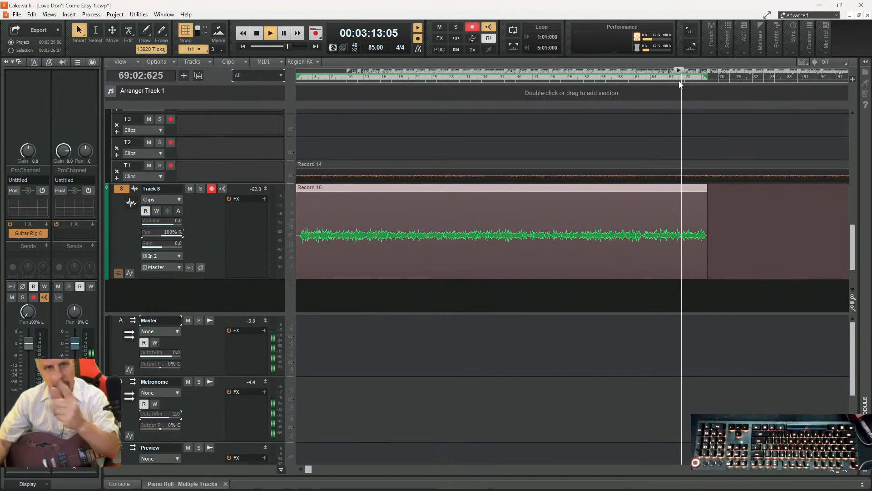
pyautogui.press('space')
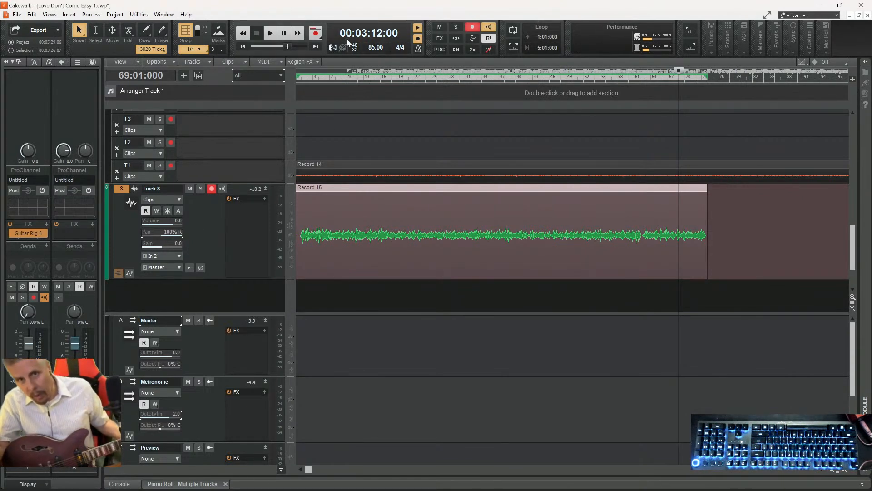
pyautogui.rightClick(315, 34)
pyautogui.click(337, 50)
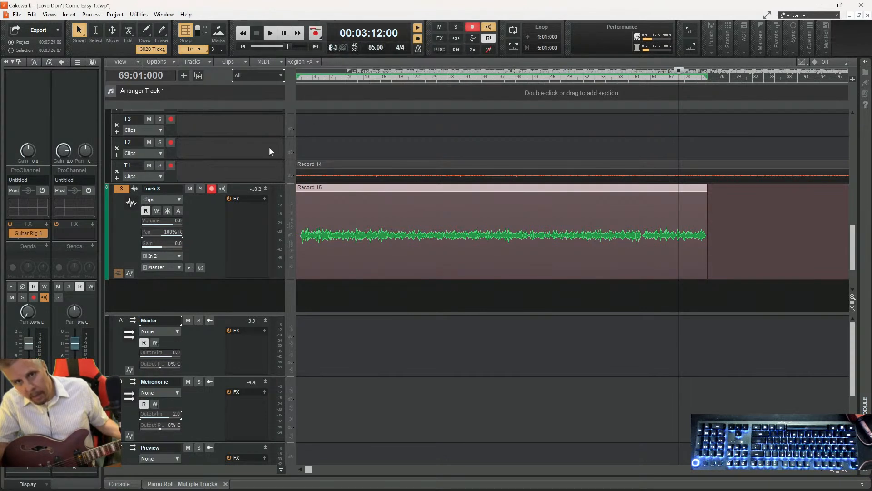
pyautogui.click(203, 231)
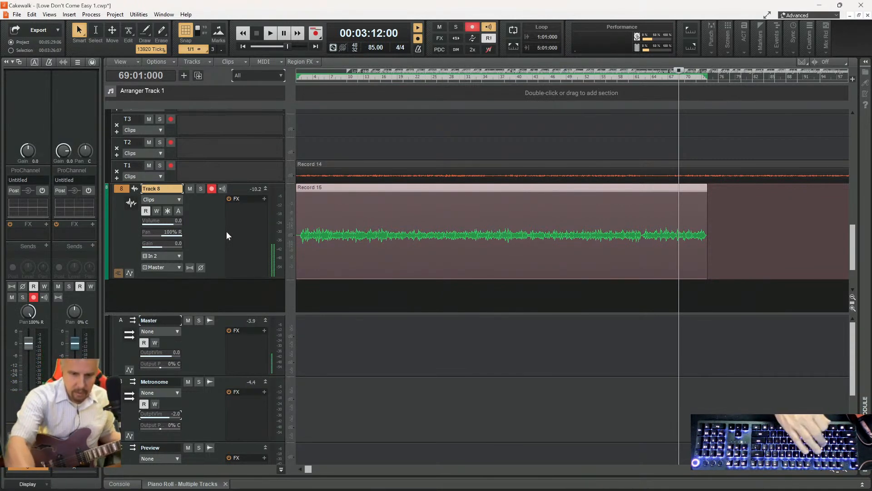
# - Try to record a replacement guitar take on Track 8 from measure 69 to about measure 76, and undo it
pyautogui.press('space')
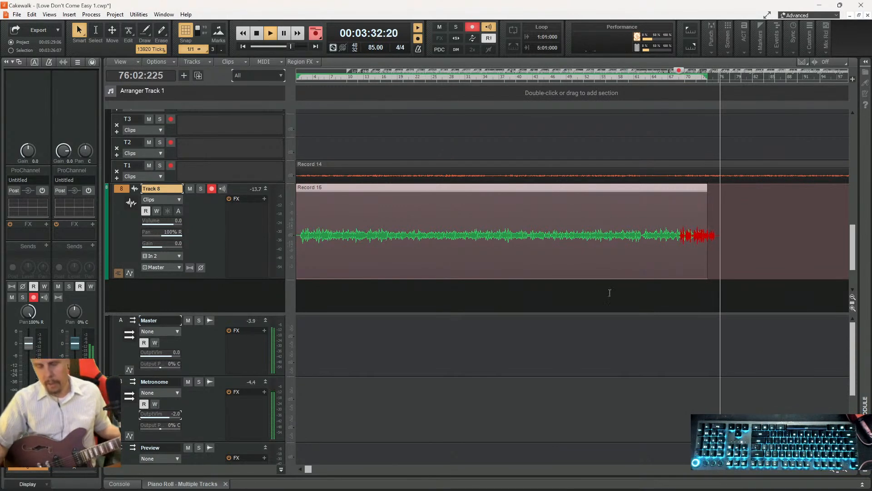
pyautogui.moveTo(722, 474)
pyautogui.press('space')
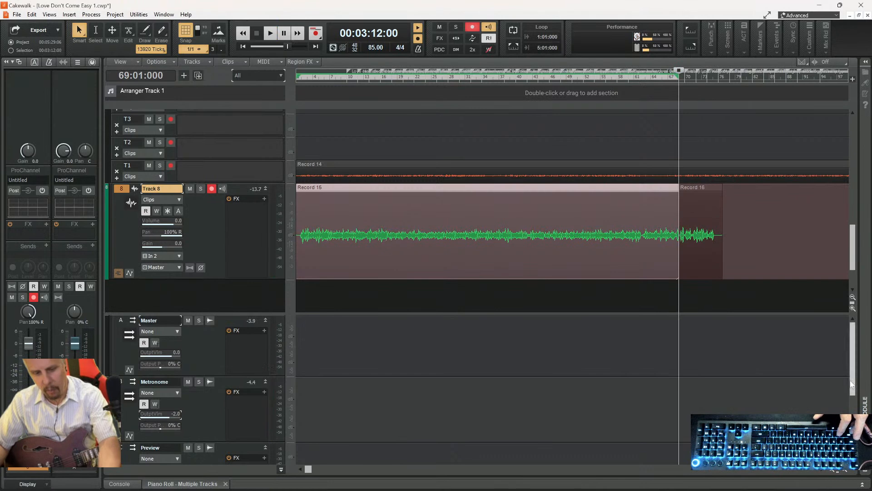
pyautogui.hotkey('ctrl', 'z')
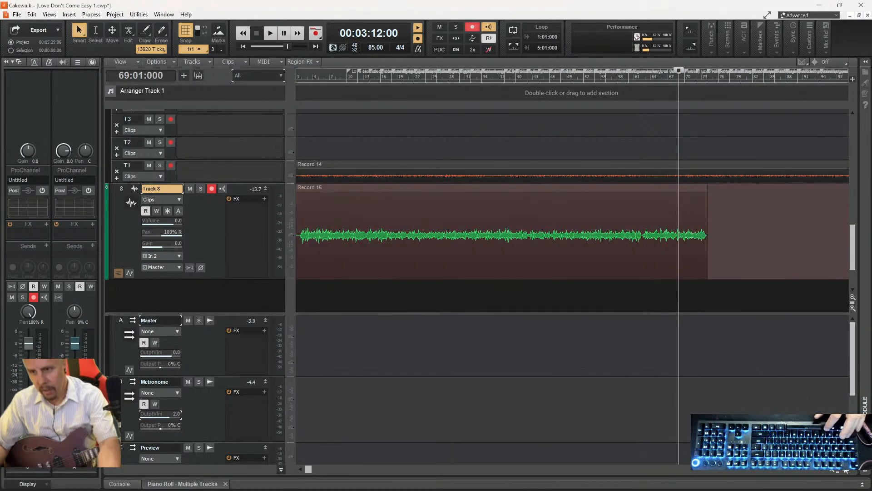
# - Try to record another guitar take on Track 8 from measure 69 to about measure 74
pyautogui.hotkey('ctrl', 'Right')
pyautogui.hotkey('ctrl', 'Right')
pyautogui.hotkey('ctrl', 'Right')
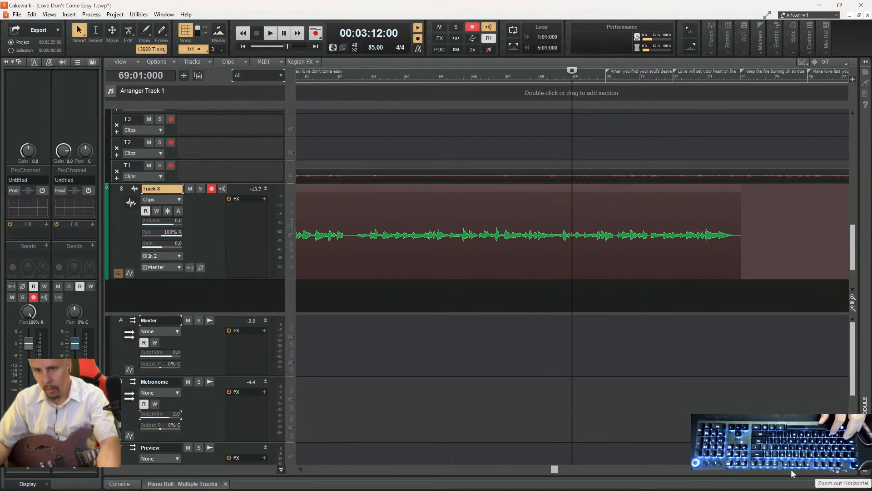
pyautogui.moveTo(554, 472); pyautogui.dragTo(581, 482)
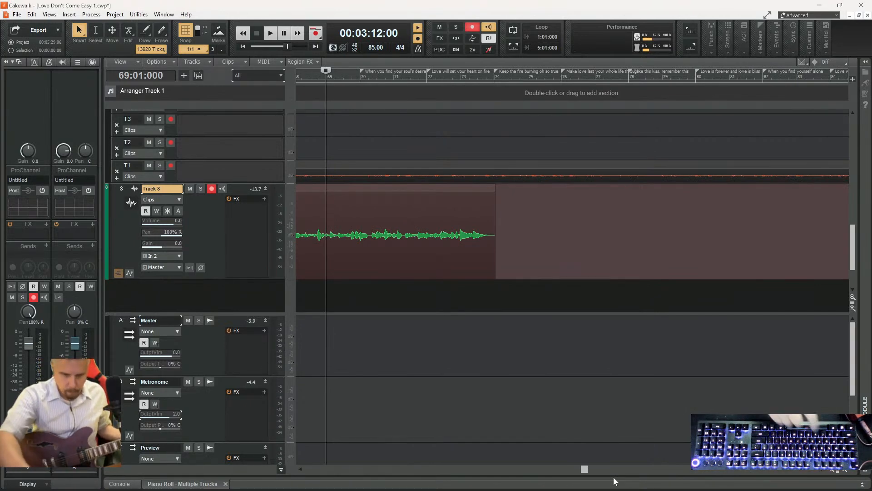
pyautogui.press('space')
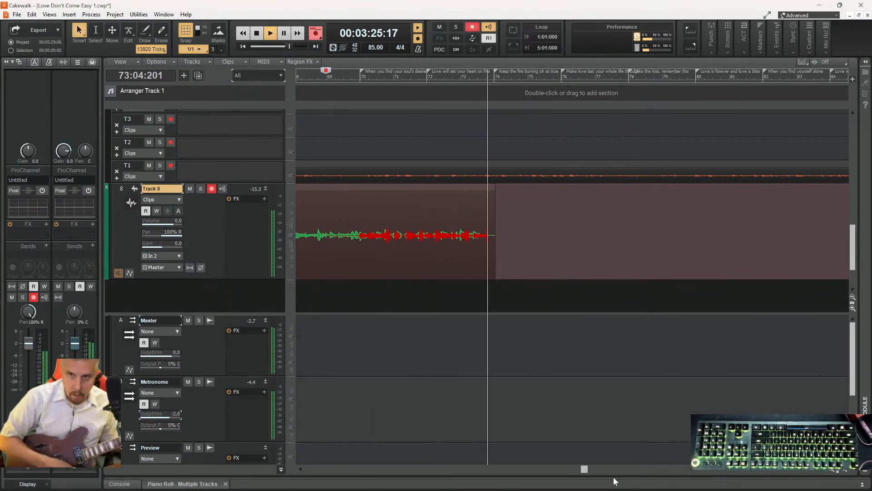
pyautogui.press('space')
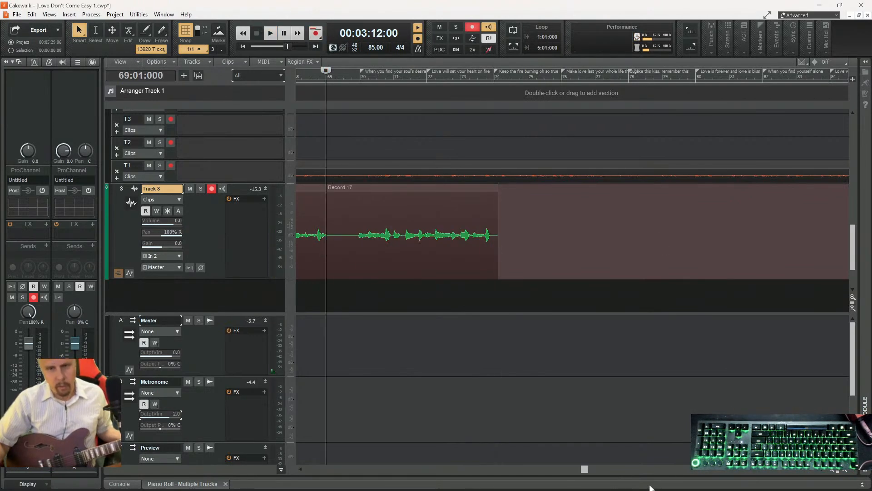
# - Mute the Rhythm Guitar track and undo the last recording on Track 8
pyautogui.scroll(6, 235, 146)
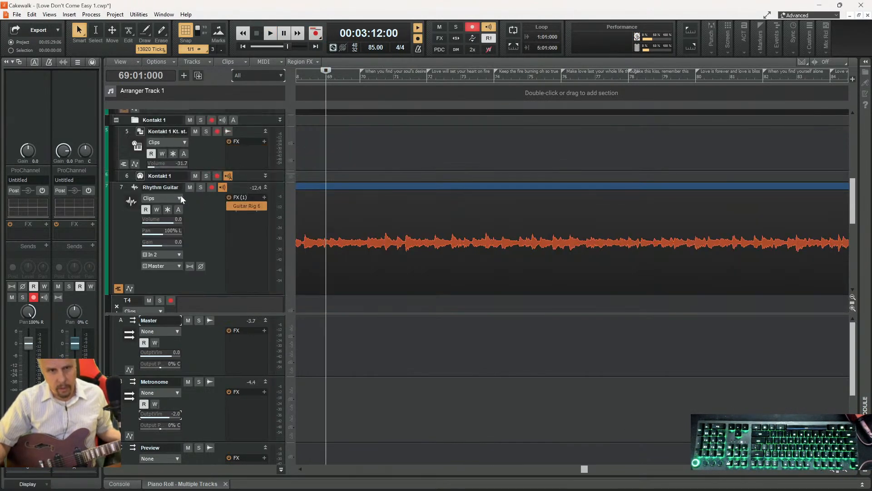
pyautogui.click(188, 188)
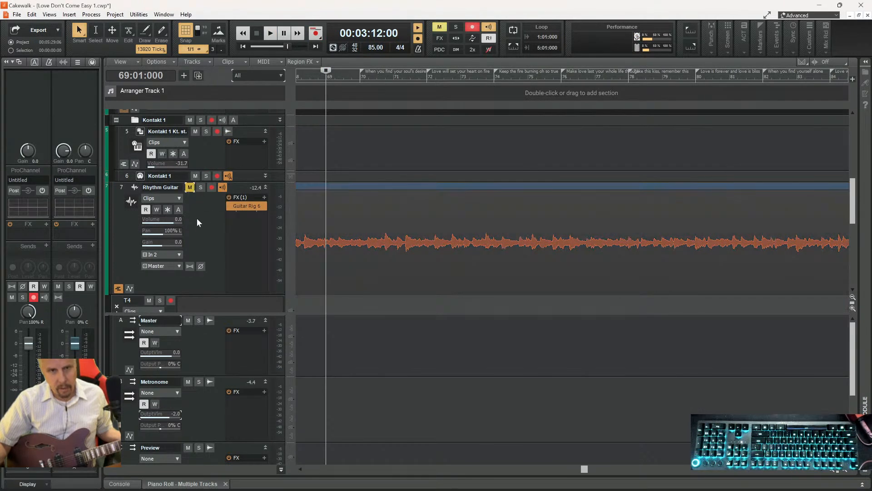
pyautogui.scroll(-1, 202, 219)
pyautogui.scroll(-5, 201, 219)
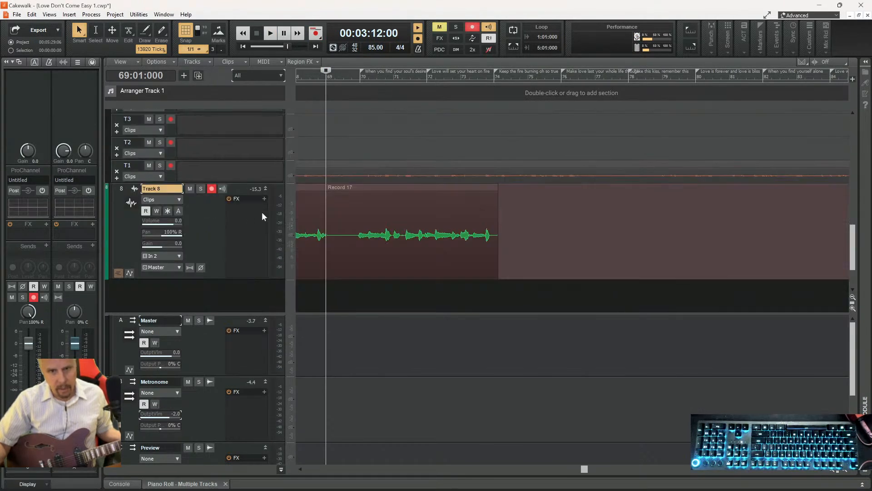
pyautogui.hotkey('ctrl', 'z')
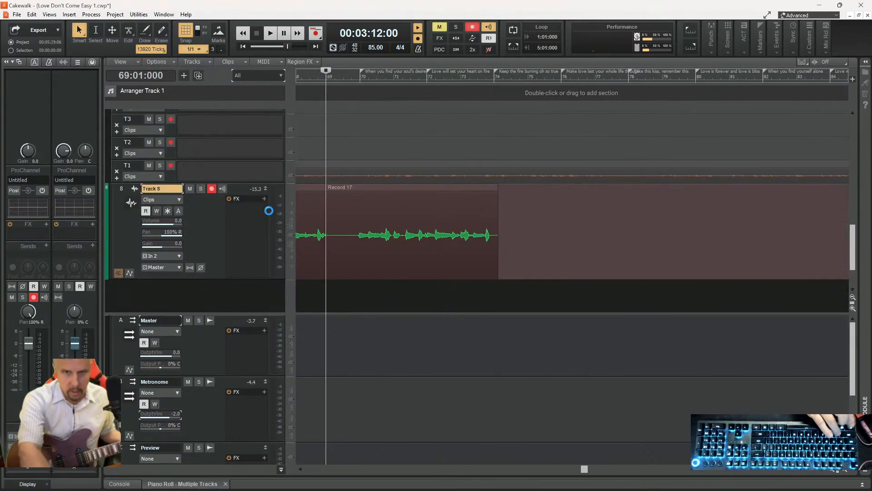
# - Record the remaining doubling guitar on Track 8 from measure 69 to about measure 116, and return to the song's start
pyautogui.press('space')
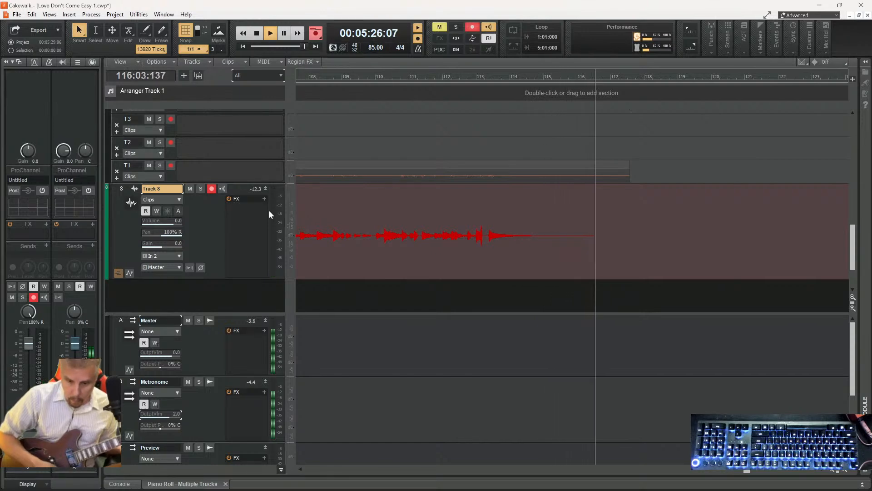
pyautogui.press('space')
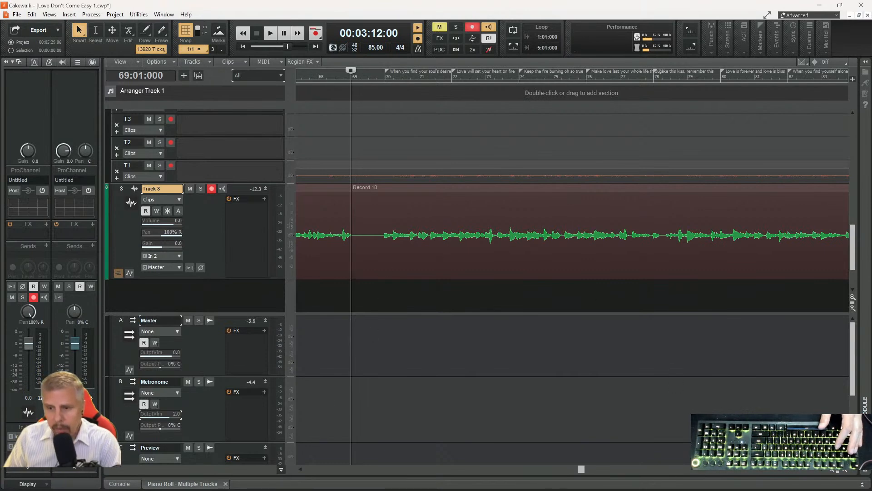
pyautogui.click(831, 470)
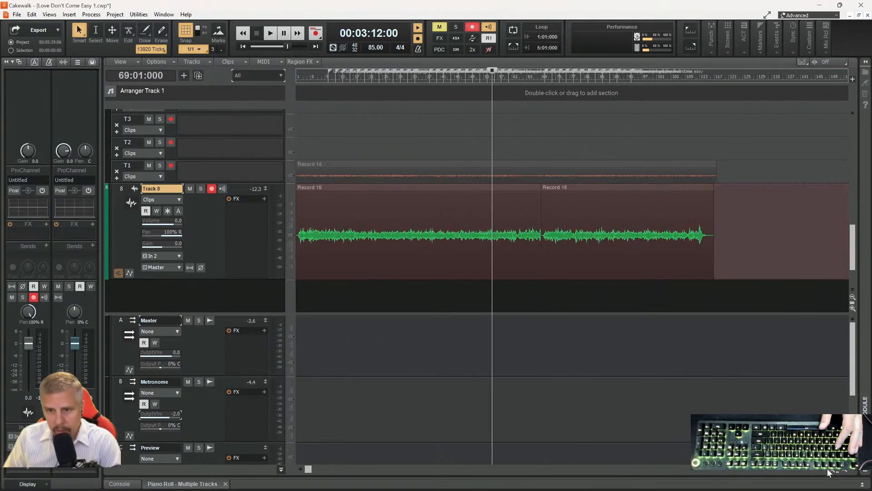
pyautogui.hotkey('ctrl', 'Home')
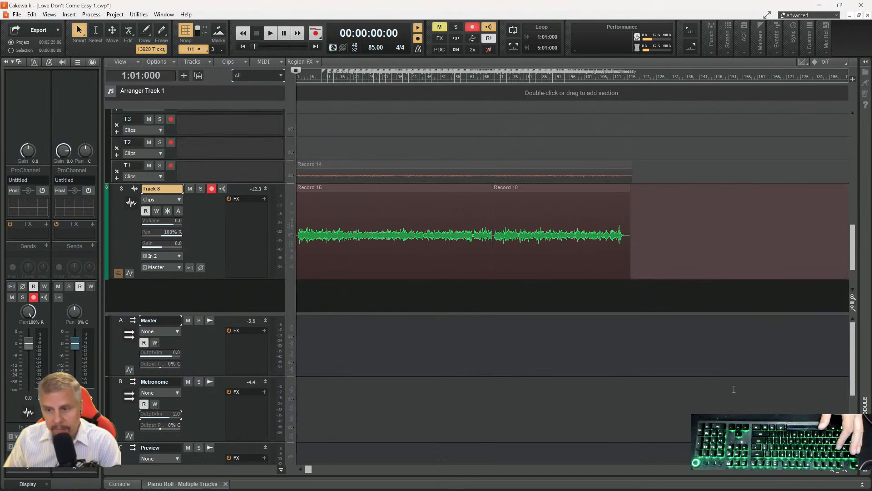
# - Remove the empty take lanes from the Rhythm Guitar track
pyautogui.click(845, 472)
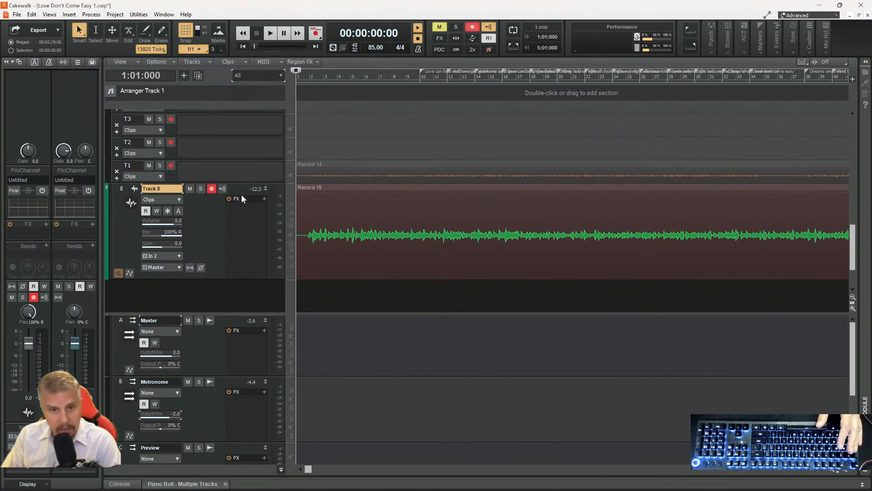
pyautogui.hotkey('ctrl', 'Down')
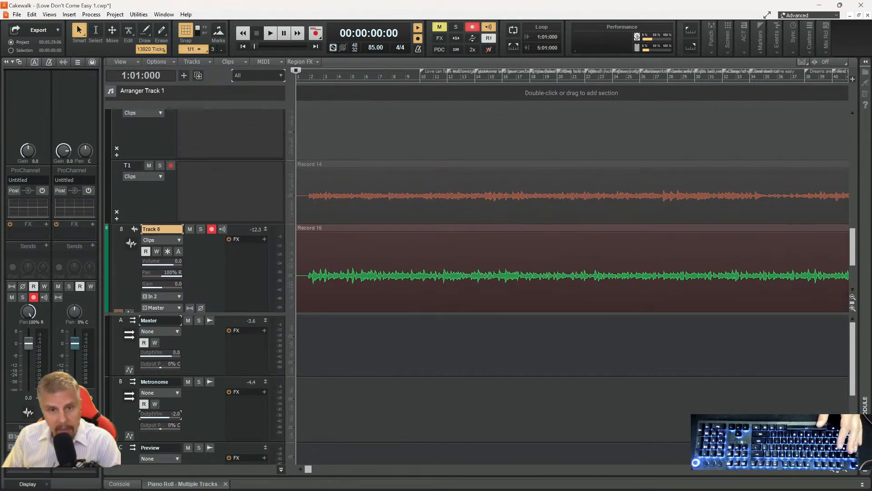
pyautogui.scroll(5, 349, 169)
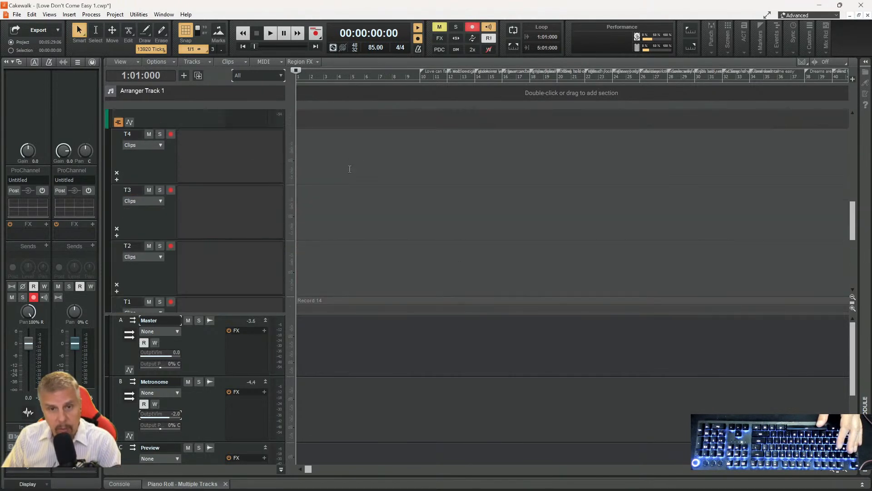
pyautogui.rightClick(342, 181)
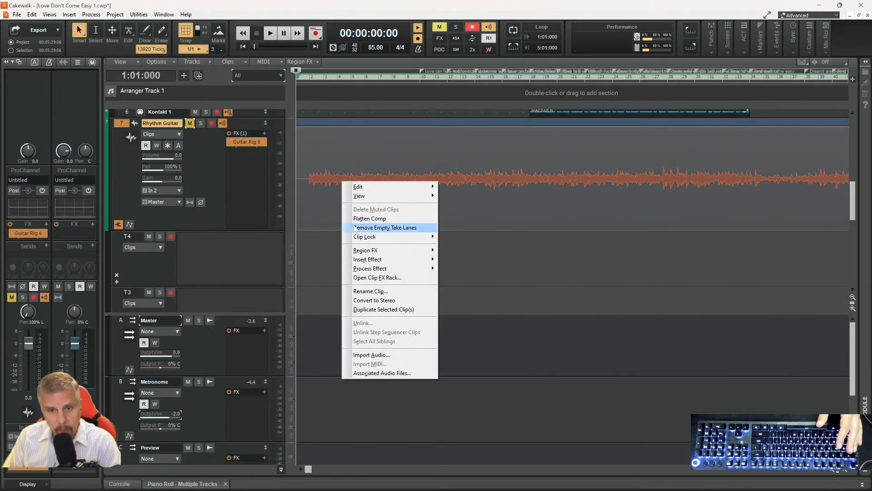
pyautogui.click(355, 228)
pyautogui.scroll(-3, 360, 202)
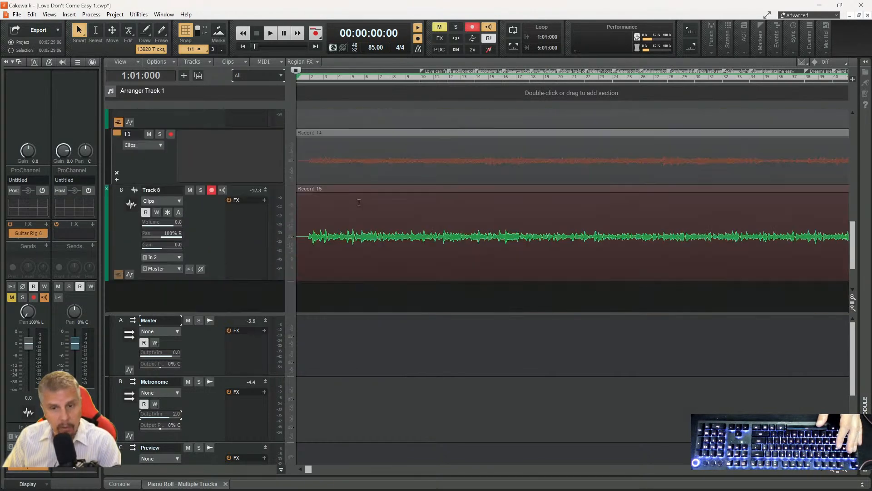
pyautogui.scroll(-1, 307, 188)
pyautogui.scroll(2, 214, 189)
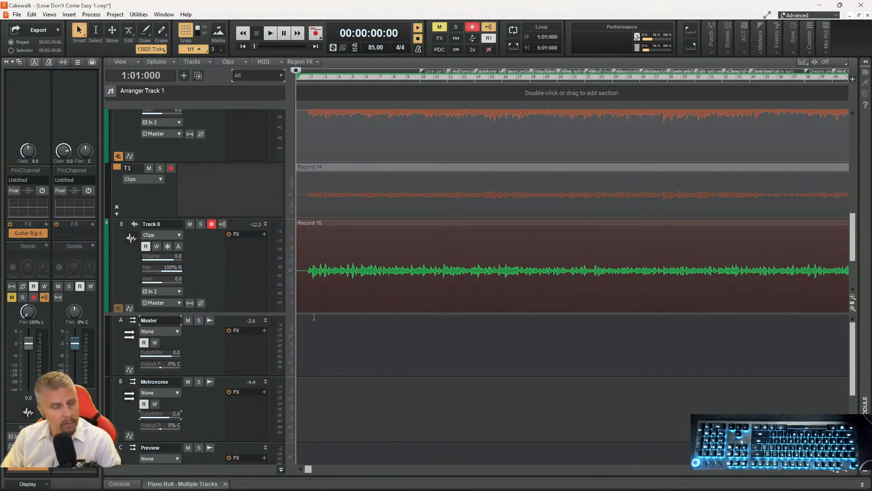
pyautogui.click(834, 470)
pyautogui.click(834, 469)
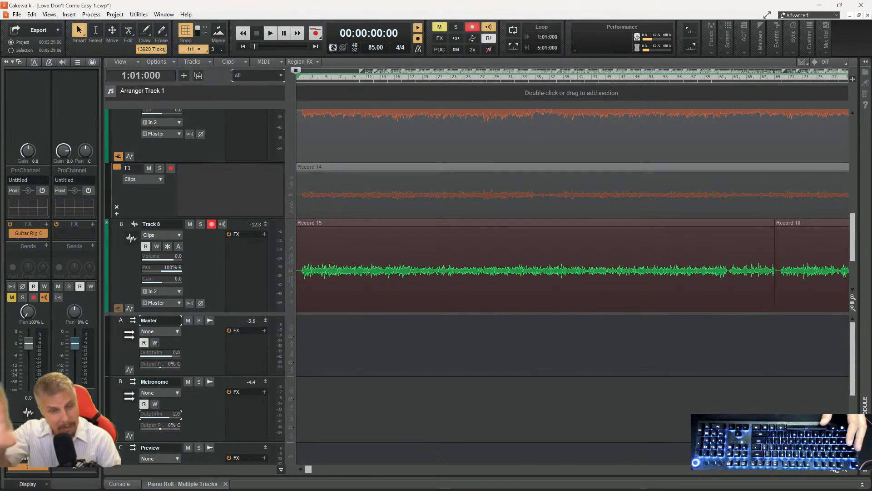
pyautogui.scroll(5, 385, 207)
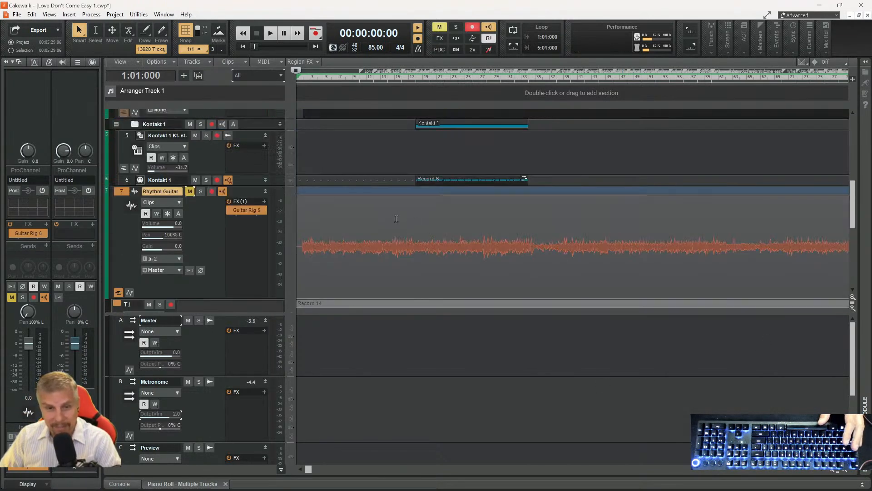
# - Play the song from the start while briefly muting and soloing the Lounge Lizard track to check its part
pyautogui.press('space')
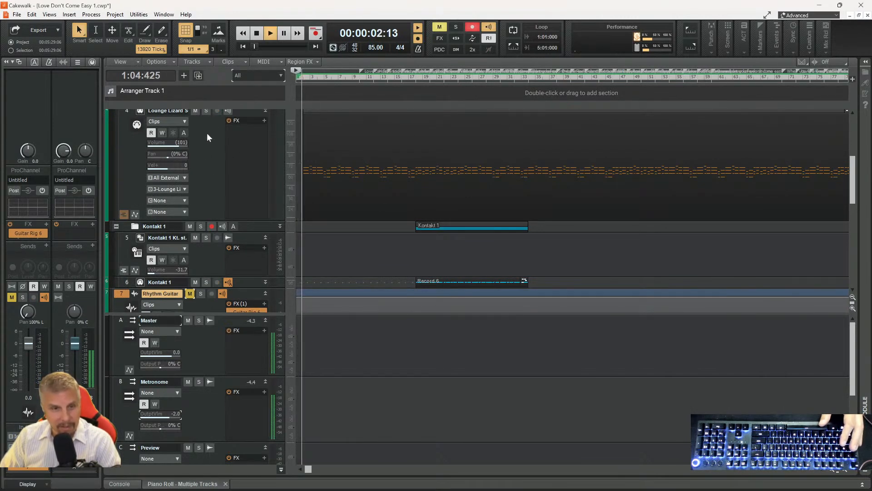
pyautogui.click(195, 111)
pyautogui.click(195, 112)
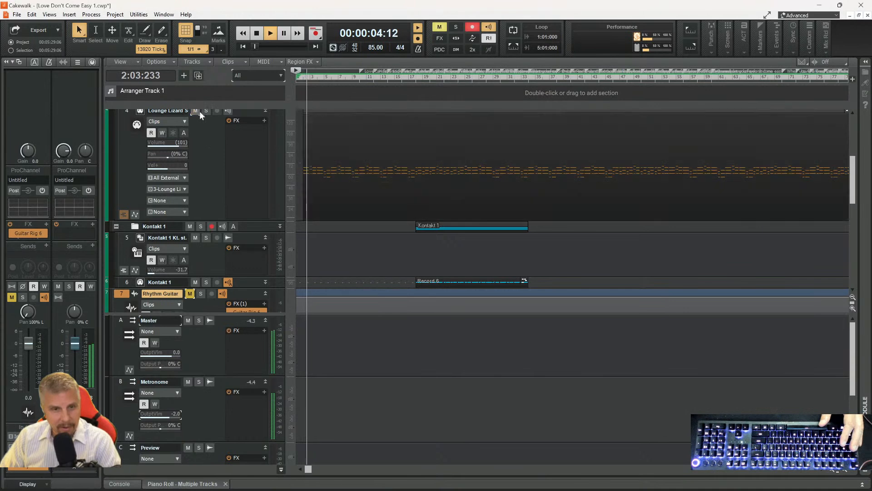
pyautogui.click(206, 111)
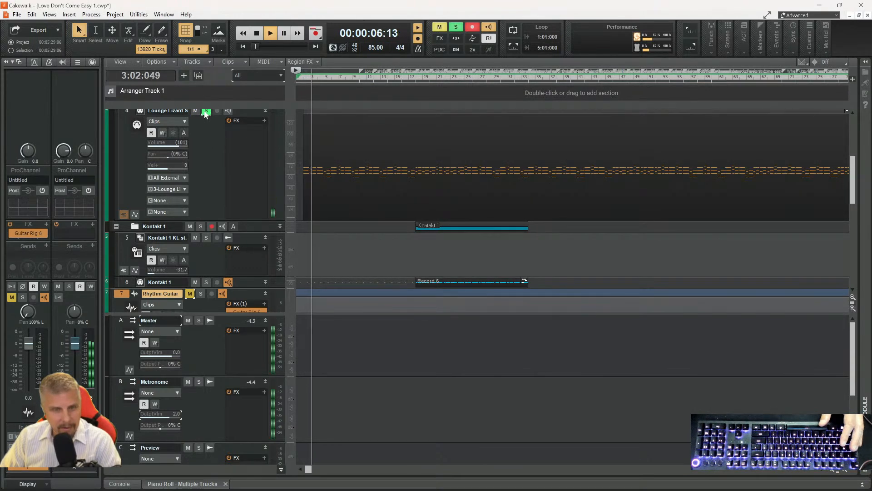
pyautogui.press('space')
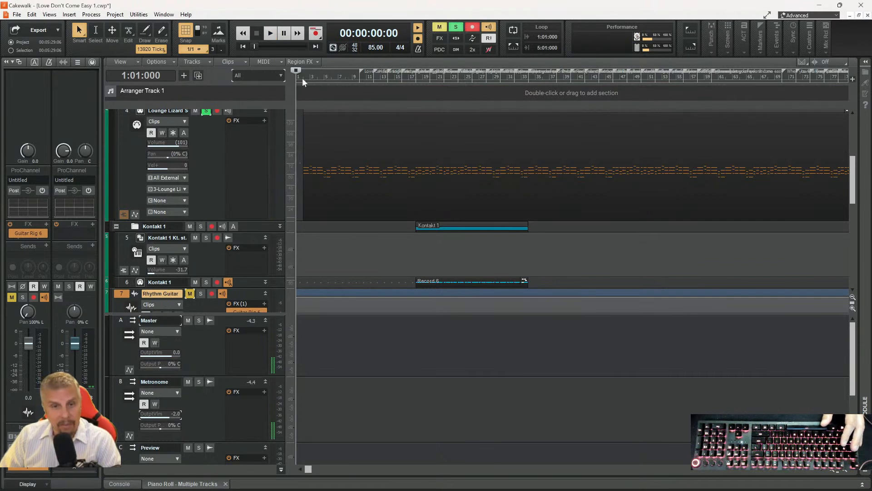
pyautogui.press('space')
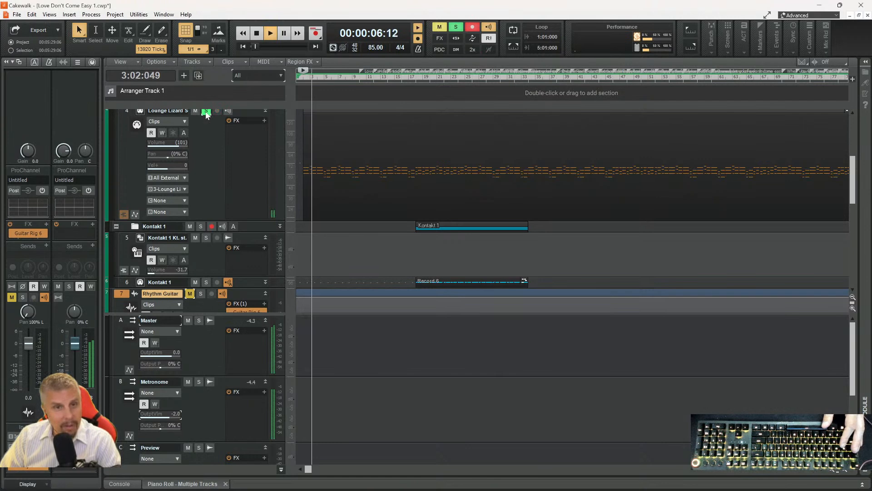
pyautogui.click(206, 112)
pyautogui.press('space')
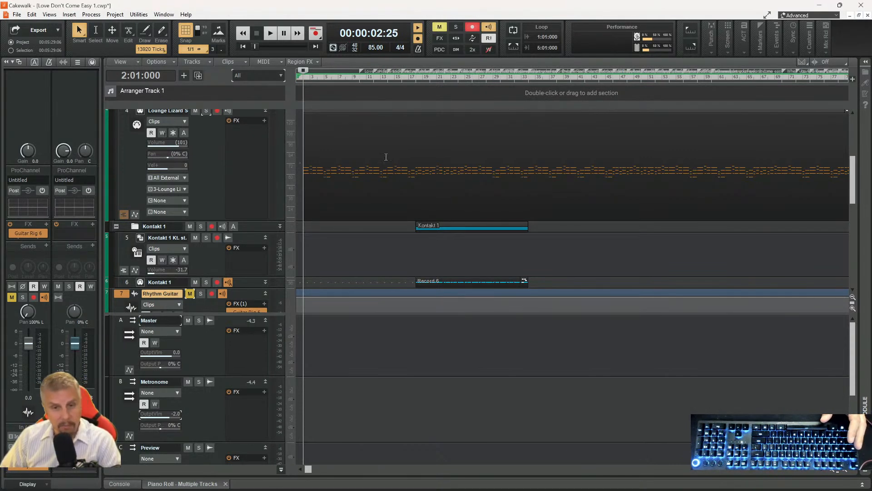
# - Show Track 8's take lanes and move the split between the Record 15 and Record 18 takes to measure 71
pyautogui.scroll(-5, 409, 200)
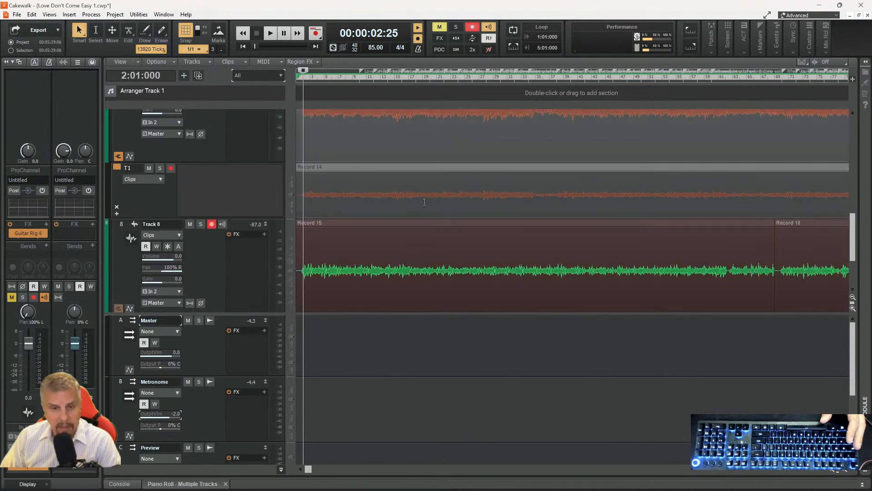
pyautogui.scroll(-2, 425, 203)
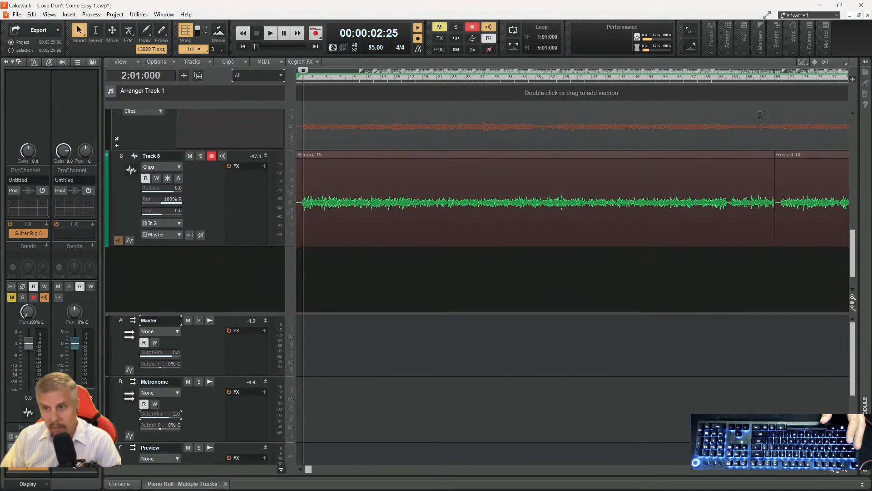
pyautogui.click(760, 78)
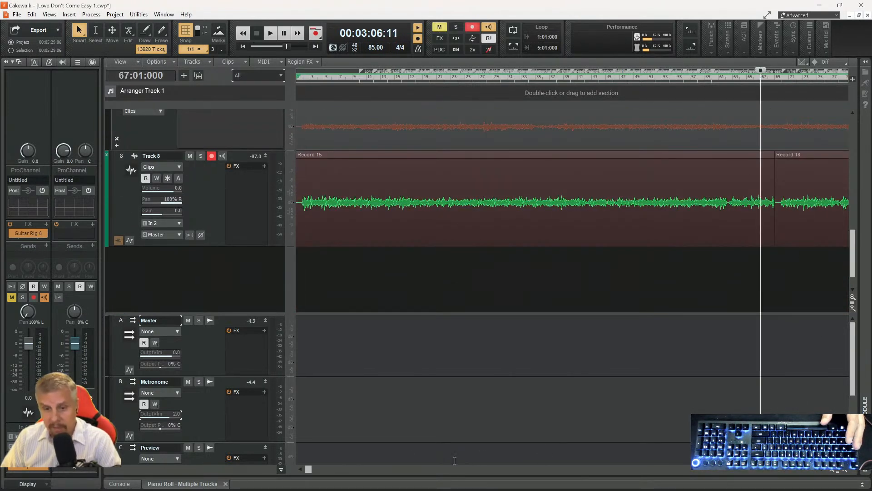
pyautogui.moveTo(309, 469); pyautogui.dragTo(522, 474)
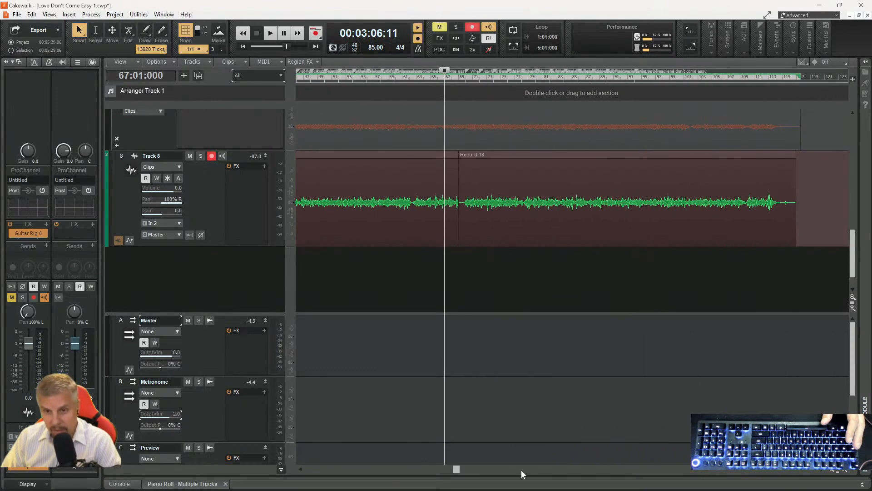
pyautogui.click(118, 239)
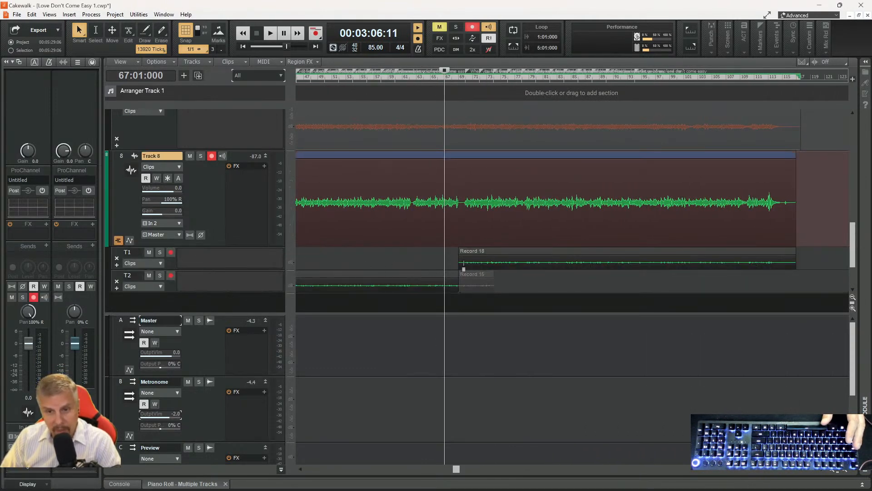
pyautogui.moveTo(461, 263); pyautogui.dragTo(472, 263)
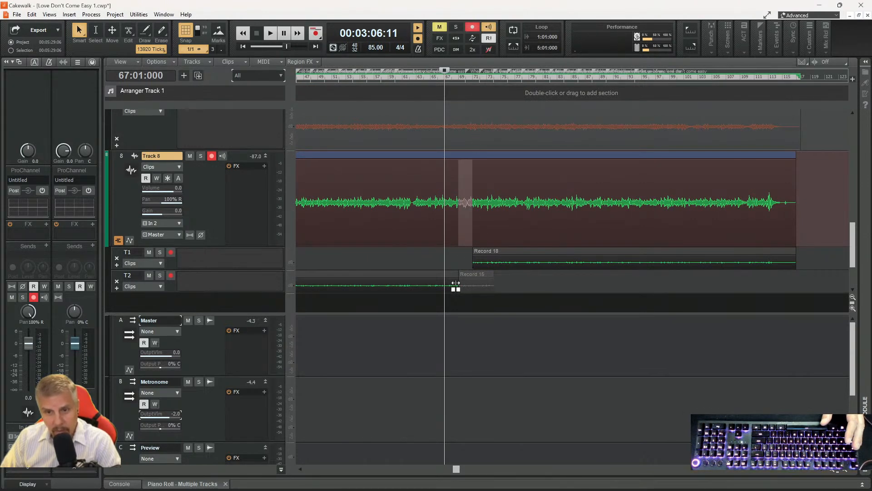
pyautogui.moveTo(459, 283); pyautogui.dragTo(470, 284)
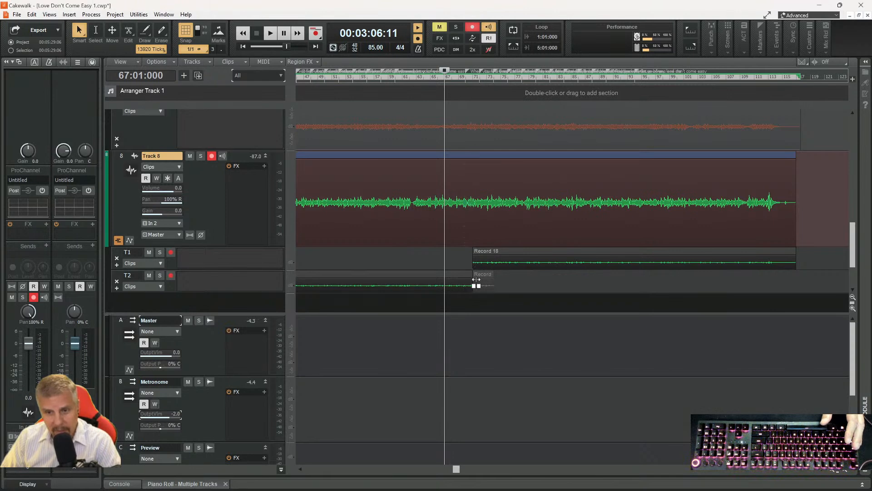
# - Disarm Track 8, unmute the Rhythm Guitar track, and play from measure 67 across the take change at measure 71
pyautogui.press('space')
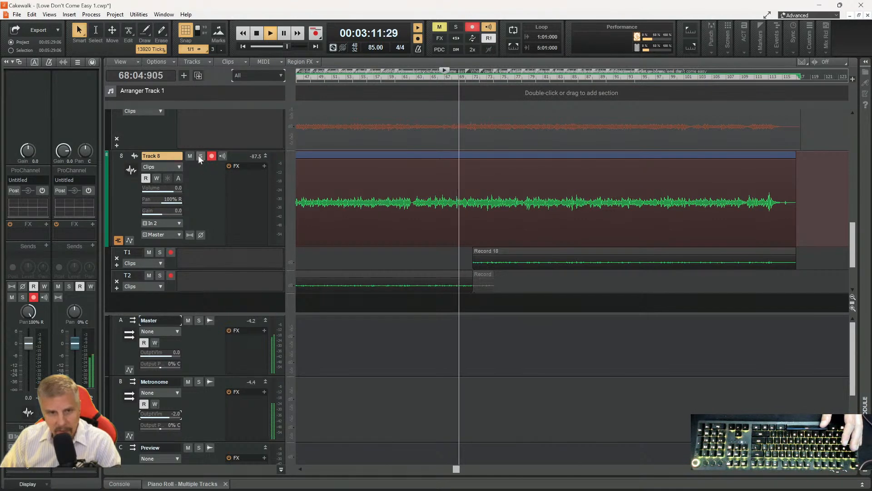
pyautogui.press('space')
pyautogui.click(212, 156)
pyautogui.scroll(3, 209, 184)
pyautogui.press('space')
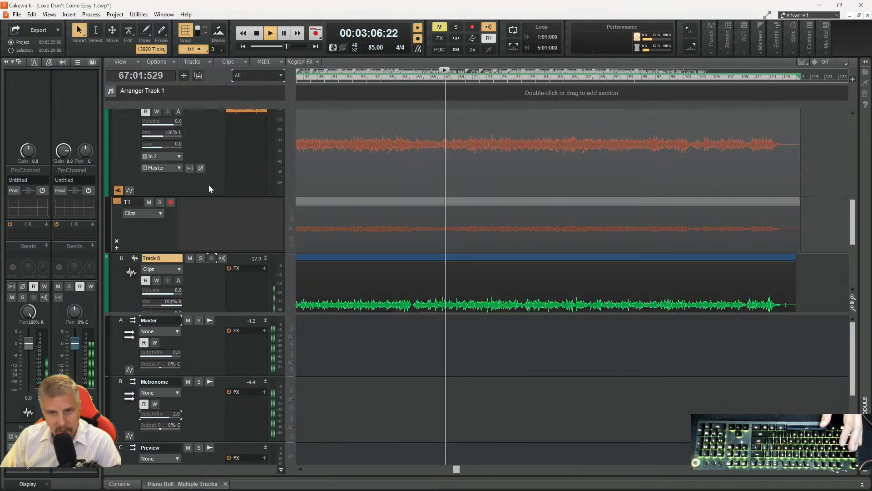
pyautogui.scroll(4, 208, 185)
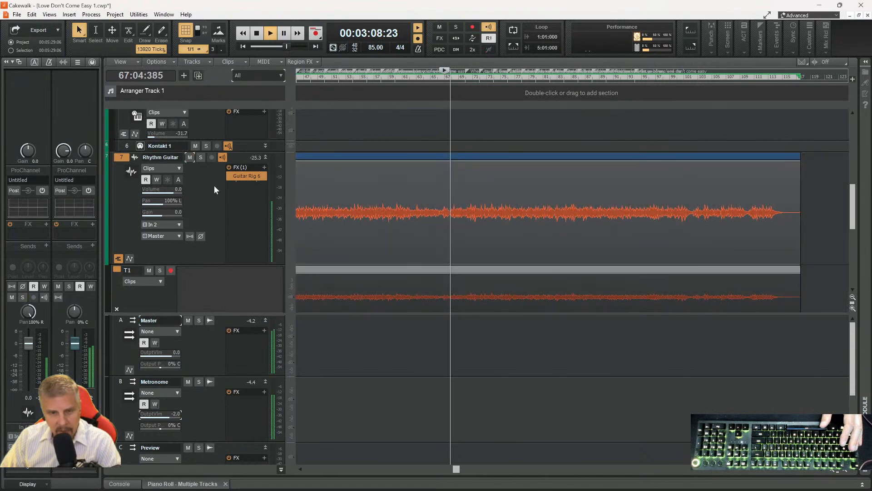
pyautogui.scroll(-5, 214, 187)
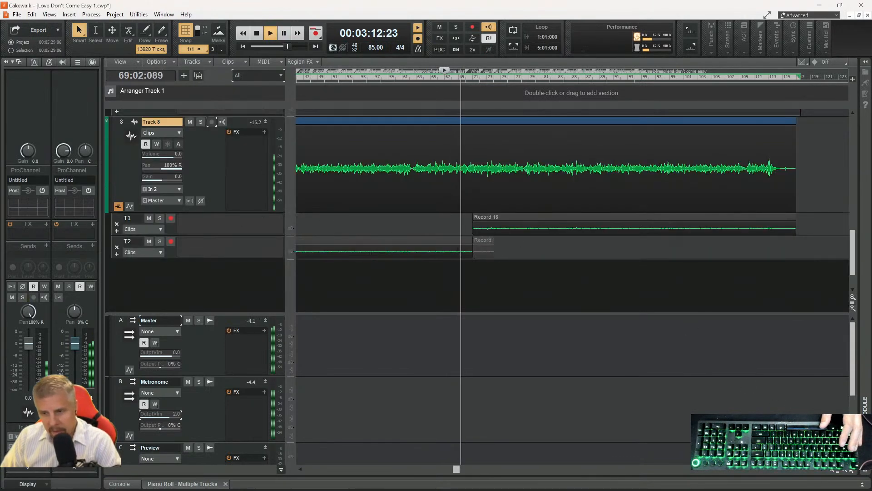
pyautogui.click(846, 469)
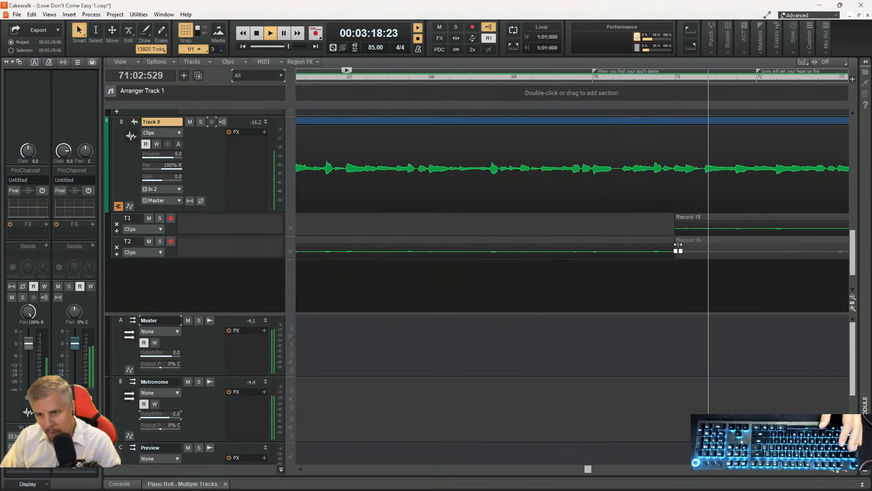
pyautogui.press('space')
pyautogui.click(835, 472)
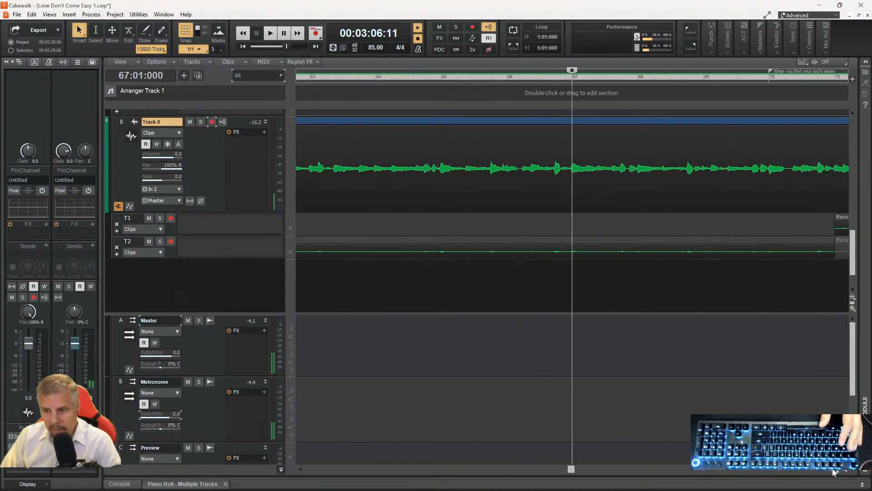
# - Delete the leftover Record 15 clip after measure 71 on Track 8 and move the Record 18 clip into lane T2
pyautogui.scroll(4, 333, 248)
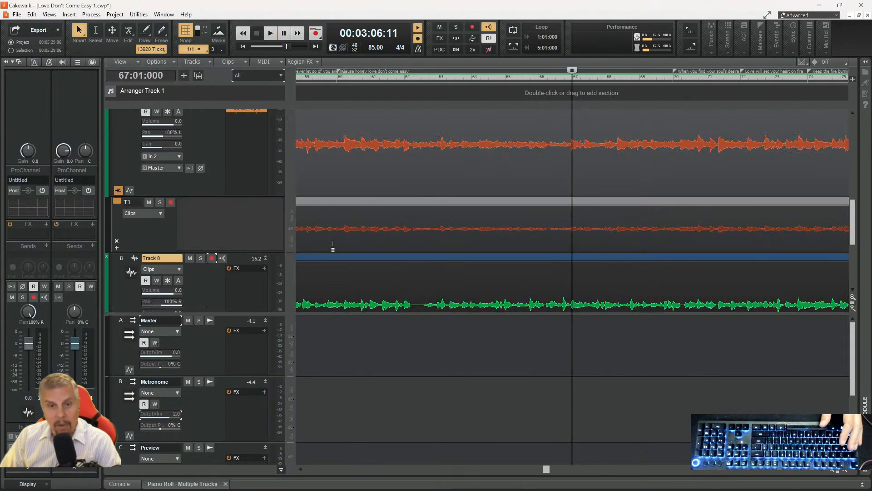
pyautogui.scroll(2, 211, 149)
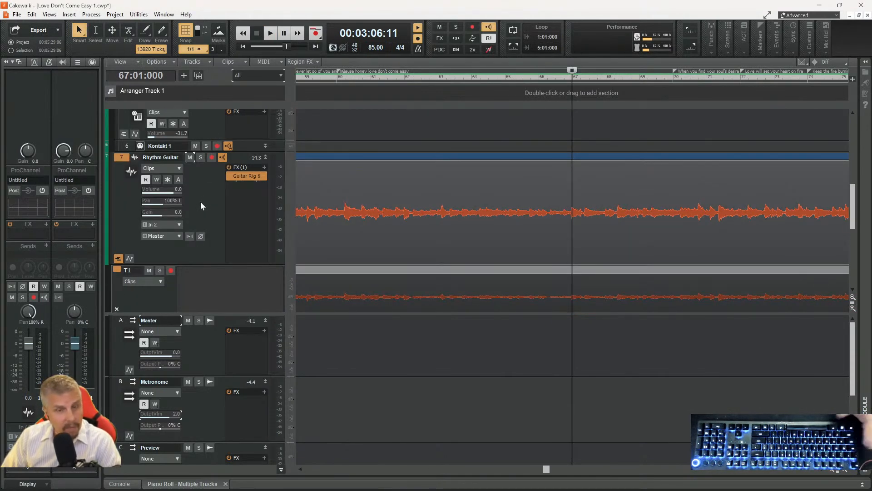
pyautogui.scroll(-5, 203, 186)
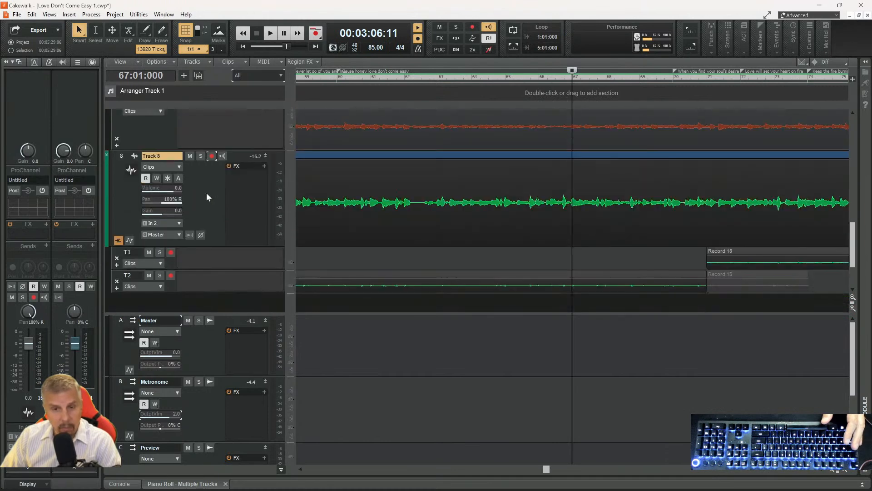
pyautogui.scroll(-2, 207, 194)
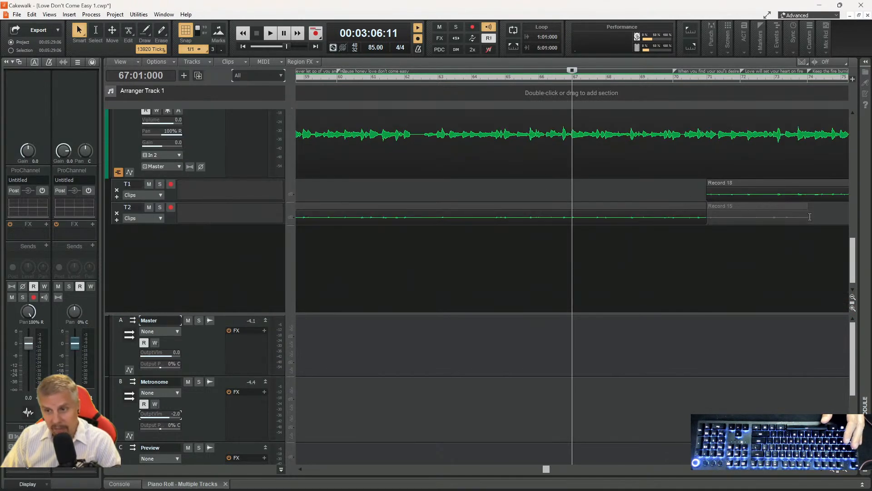
pyautogui.click(715, 214)
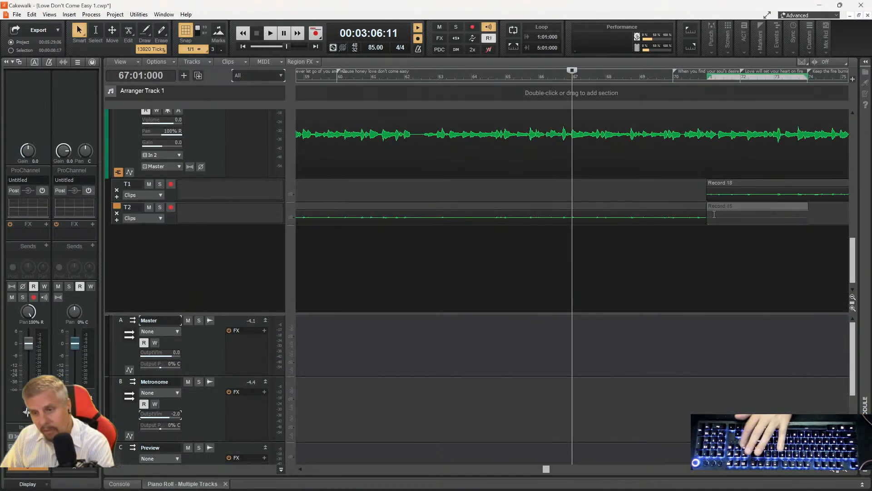
pyautogui.press('Delete')
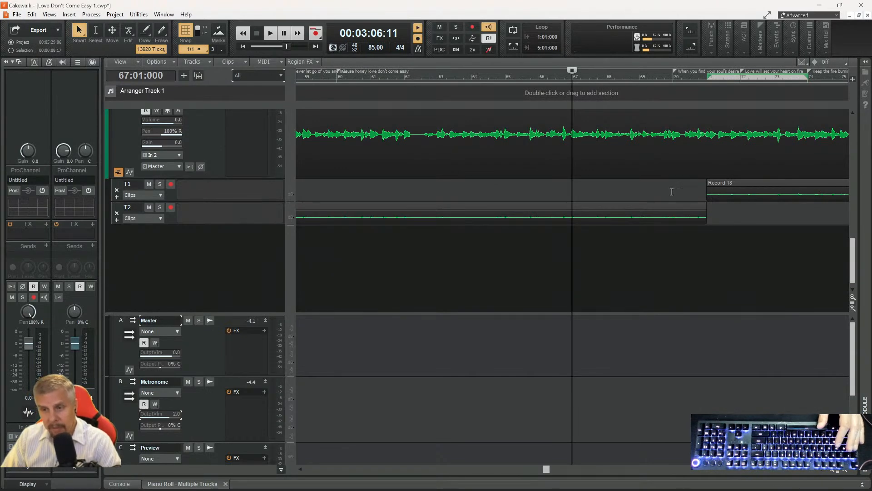
pyautogui.click(710, 186)
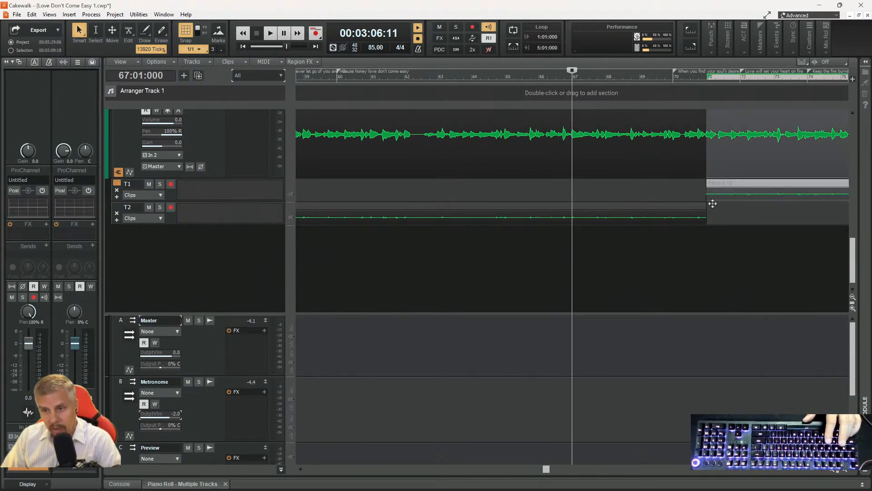
pyautogui.moveTo(713, 204); pyautogui.dragTo(713, 208)
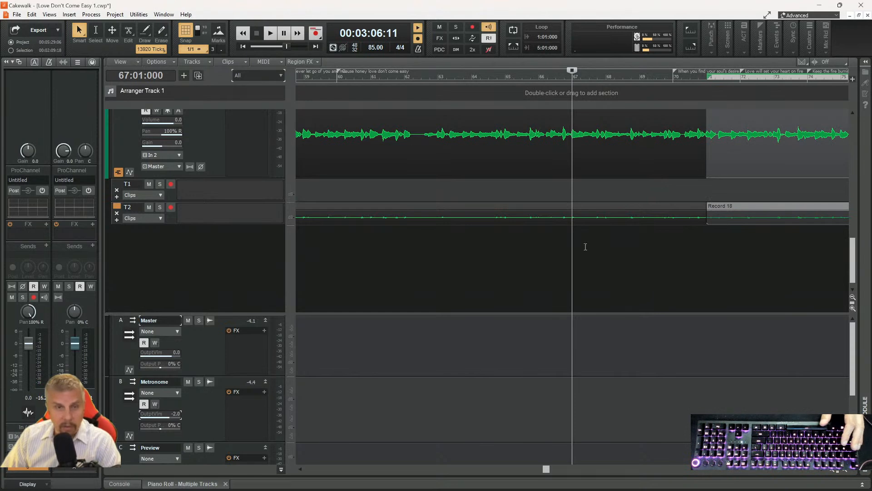
# - Play Track 8 from measure 70 to check the join between its two guitar clips
pyautogui.click(832, 471)
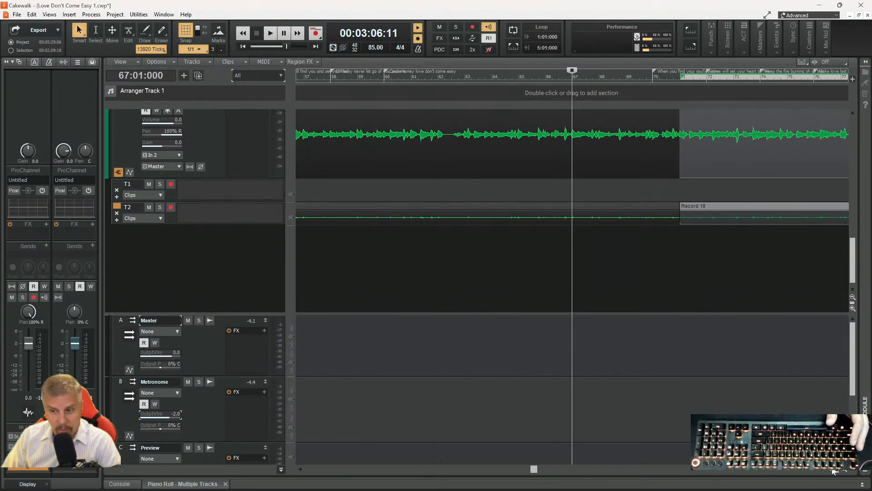
pyautogui.click(826, 471)
pyautogui.click(827, 471)
pyautogui.click(827, 471)
pyautogui.click(827, 470)
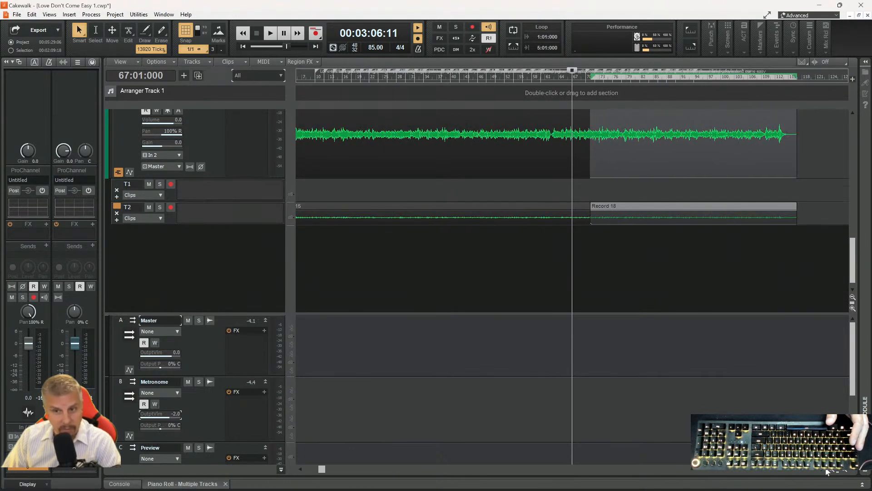
pyautogui.click(586, 80)
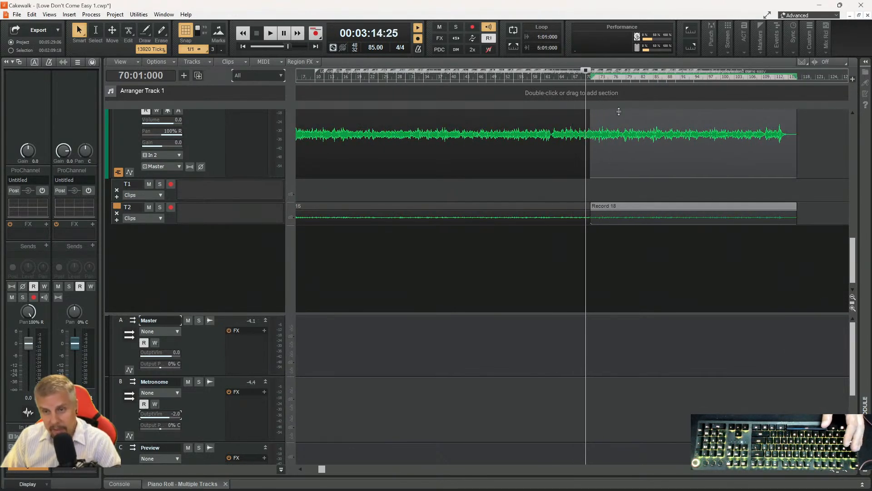
pyautogui.press('space')
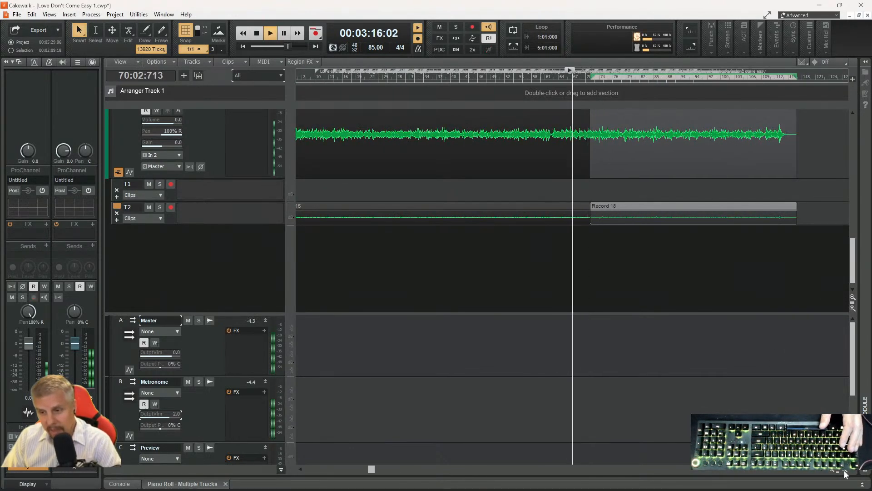
pyautogui.click(845, 472)
pyautogui.click(845, 471)
pyautogui.click(844, 472)
pyautogui.click(844, 471)
pyautogui.press('space')
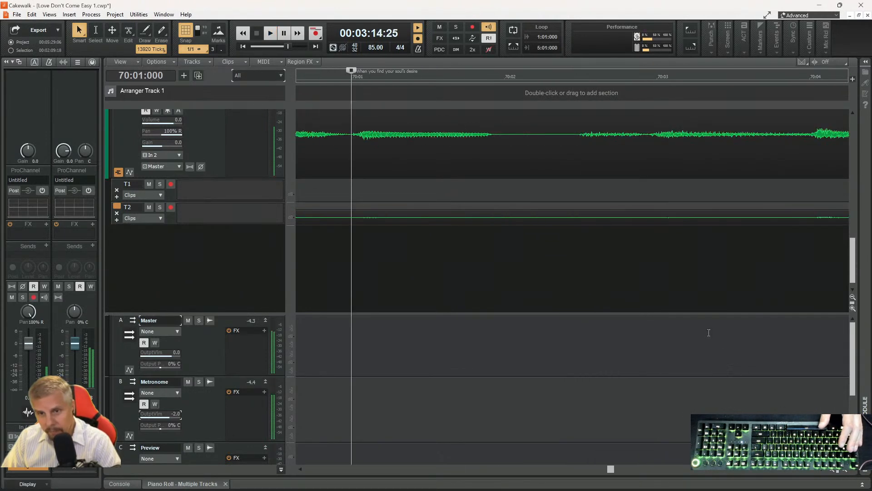
# - Turn off snapping and move the join between the Record 15 and Record 18 clips on Track 8 slightly ahead of measure 71
pyautogui.click(831, 472)
pyautogui.click(832, 471)
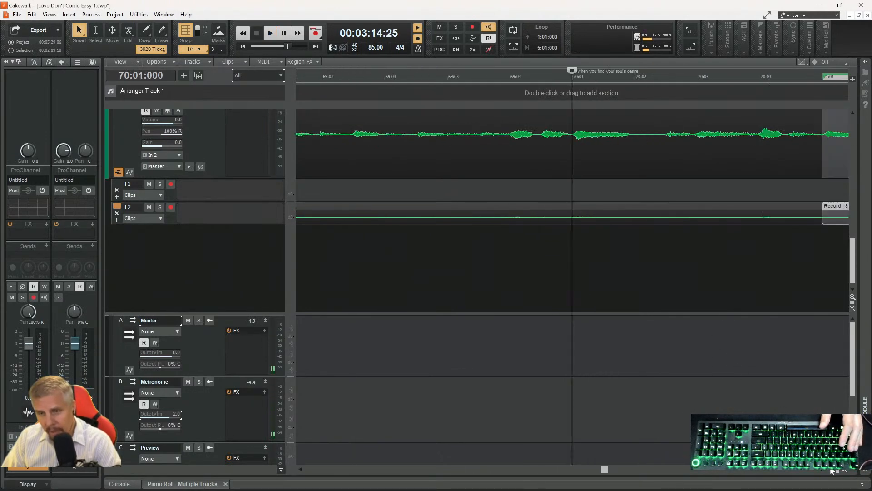
pyautogui.click(621, 78)
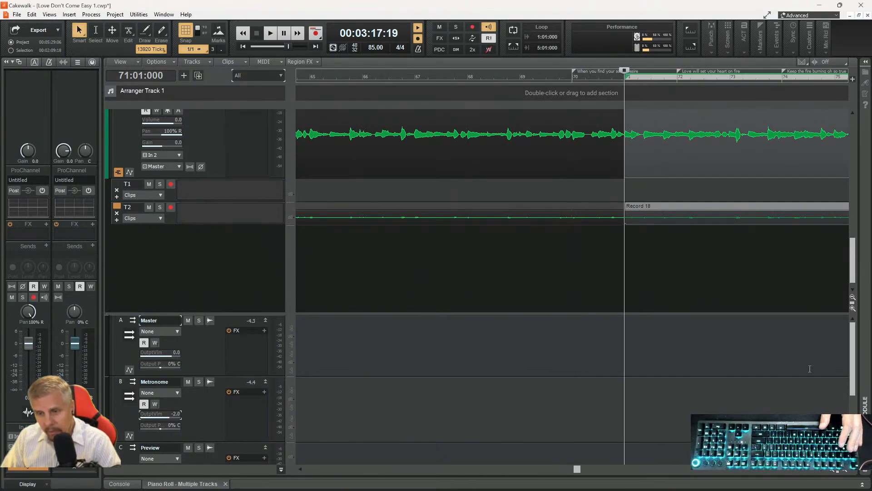
pyautogui.click(848, 472)
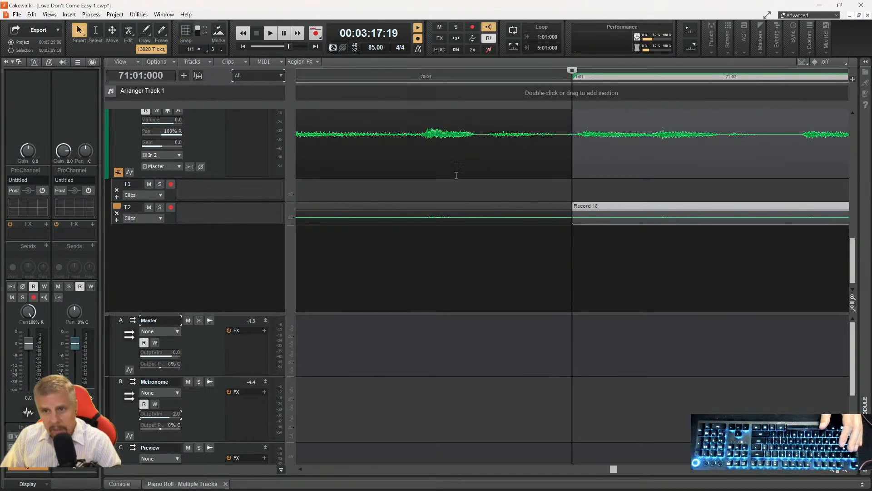
pyautogui.moveTo(572, 213); pyautogui.dragTo(565, 215)
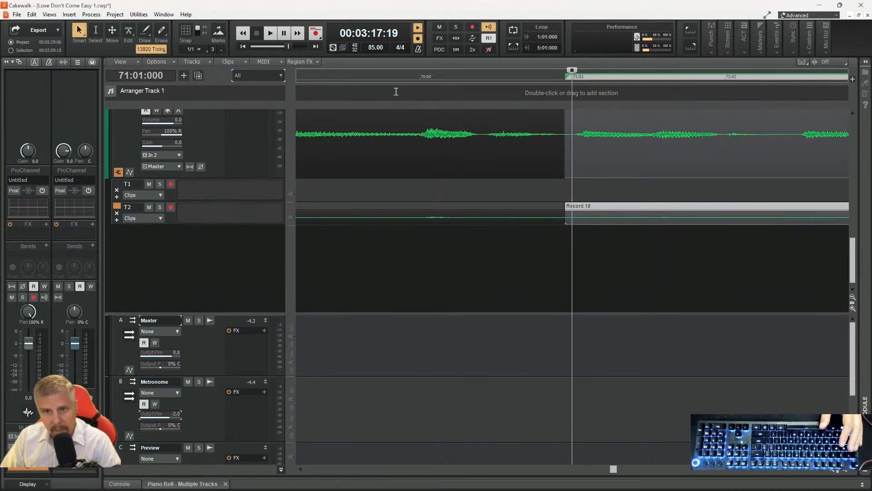
# - Play from just before beat 4 of measure 70 to check the moved join on Track 8
pyautogui.click(393, 81)
pyautogui.press('space')
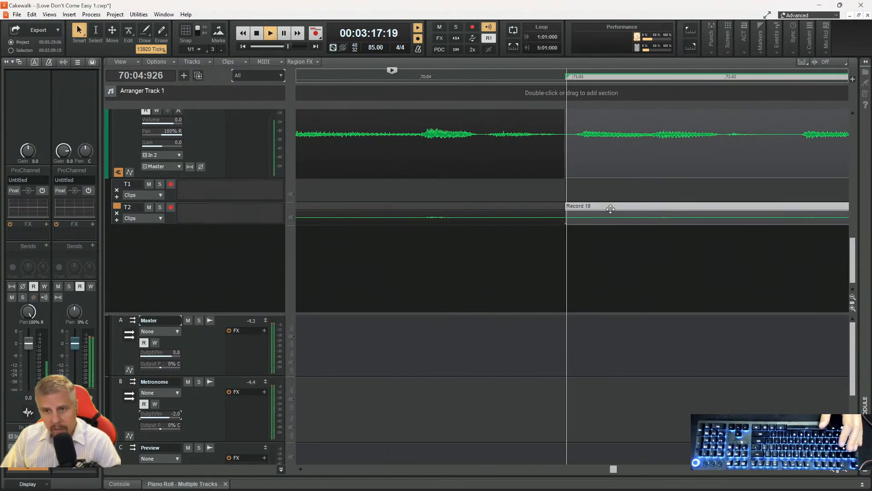
pyautogui.press('space')
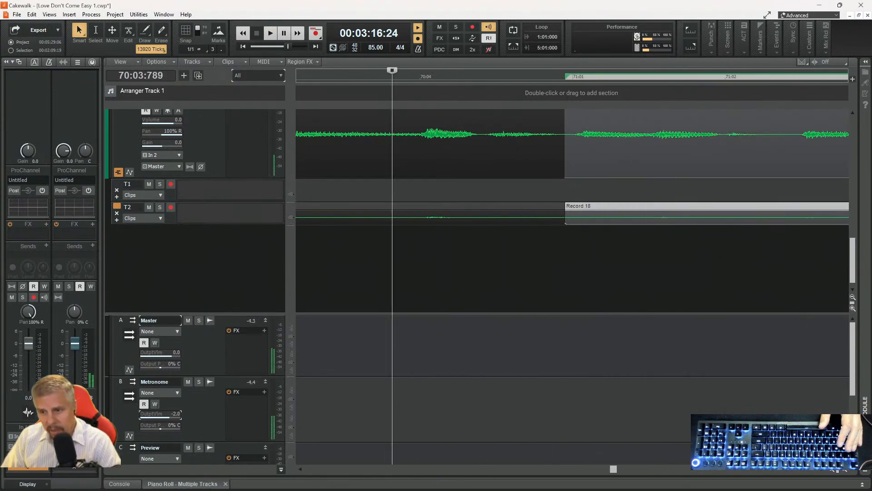
# - Select both guitar clips in Track 8's lane T2 and remove the empty take lane T1
pyautogui.click(834, 471)
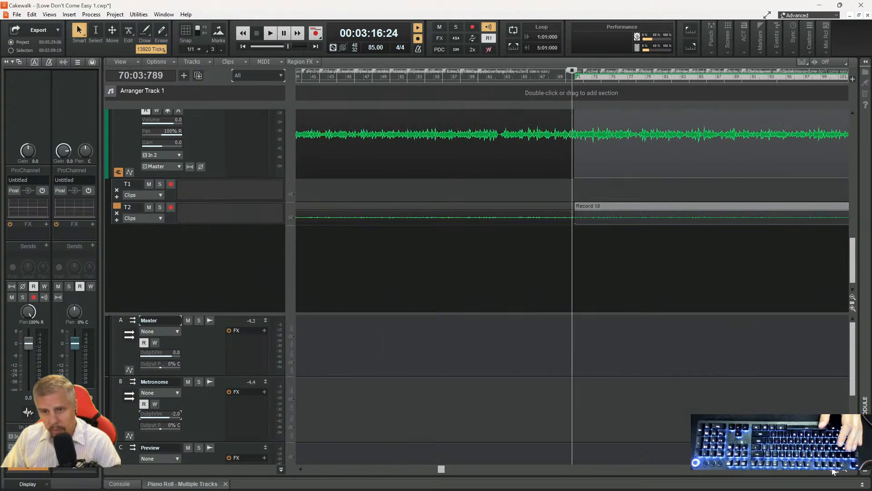
pyautogui.click(834, 471)
pyautogui.moveTo(585, 223); pyautogui.dragTo(170, 220)
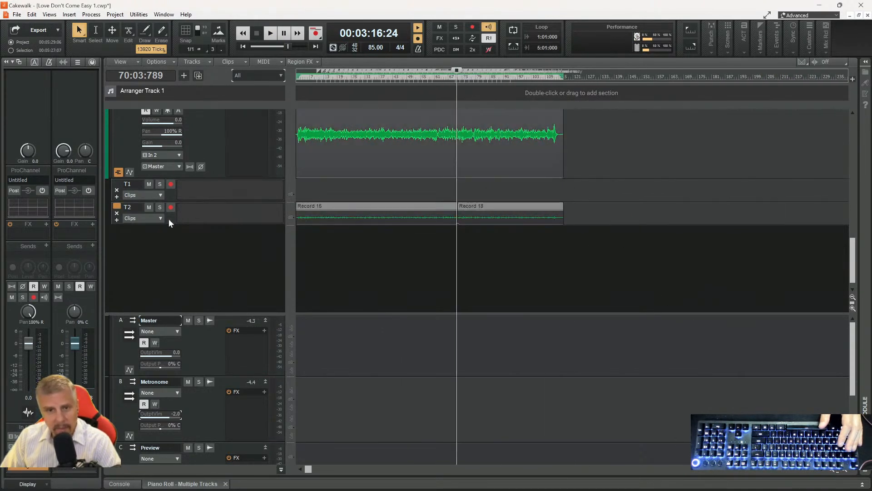
pyautogui.rightClick(343, 167)
pyautogui.click(369, 211)
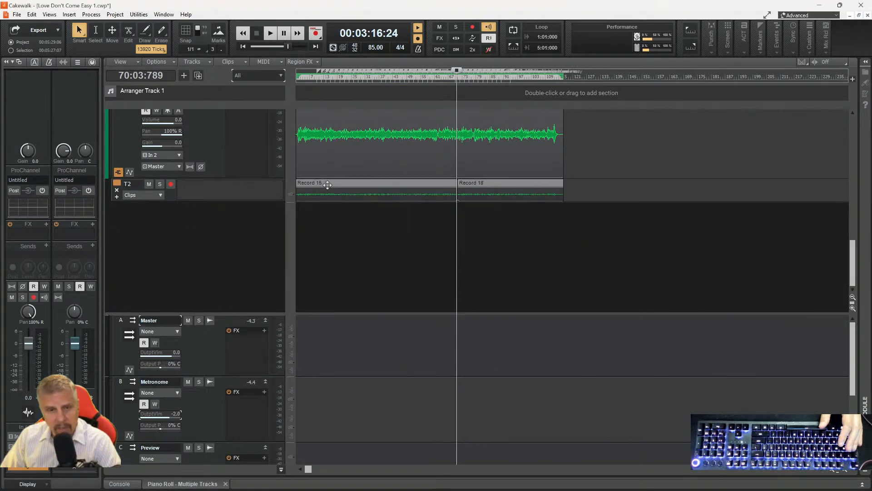
pyautogui.hotkey('ctrl', 'z')
# - Return to the start of the project and enlarge Track 8's take lane T2 to show its waveforms
pyautogui.scroll(1, 291, 195)
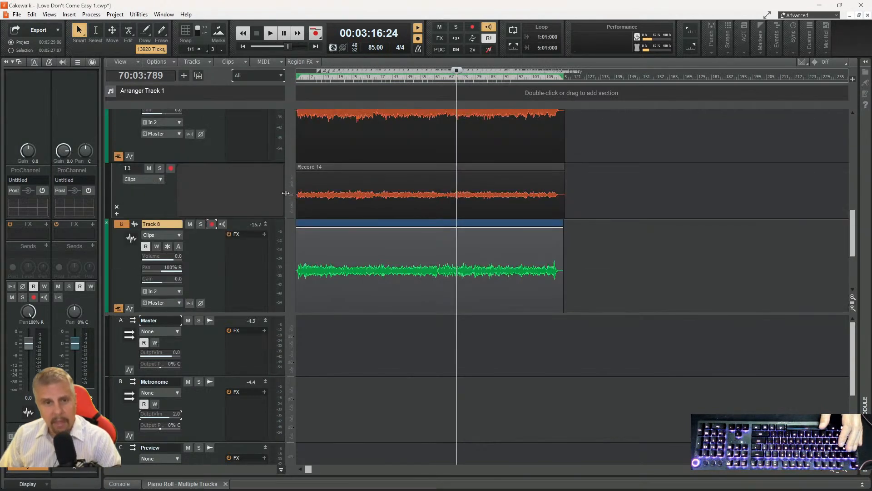
pyautogui.scroll(1, 226, 189)
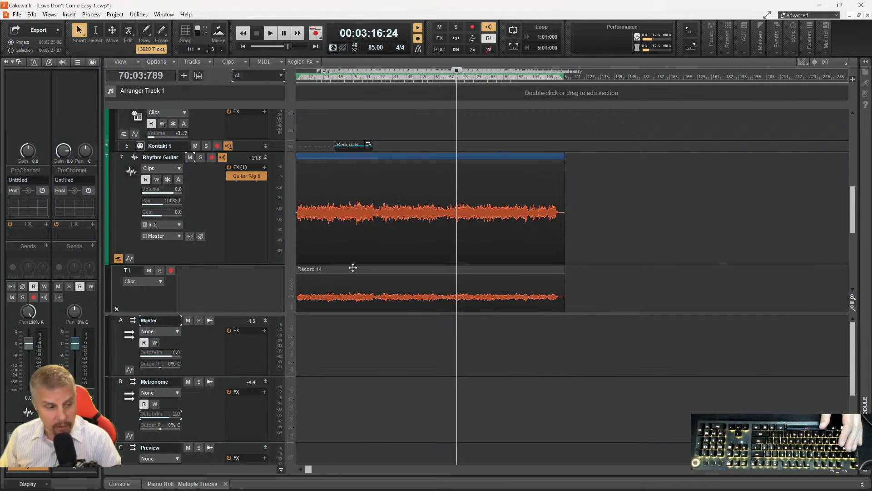
pyautogui.scroll(-5, 409, 230)
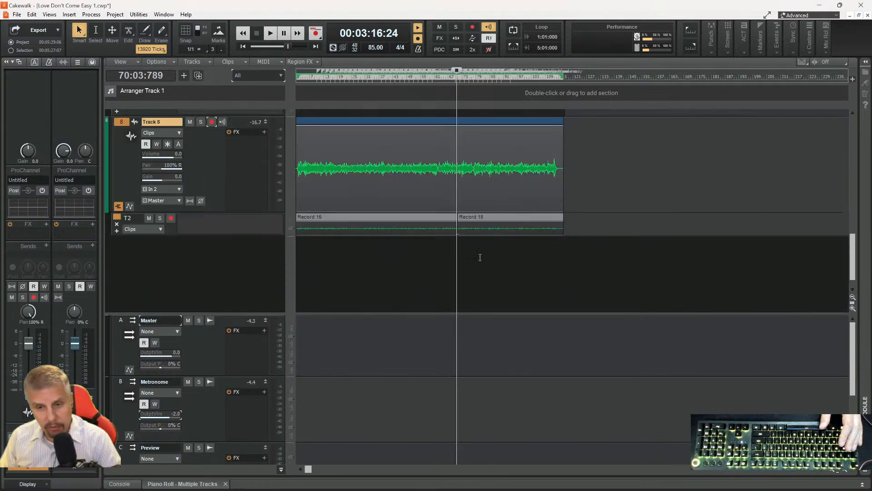
pyautogui.press('w')
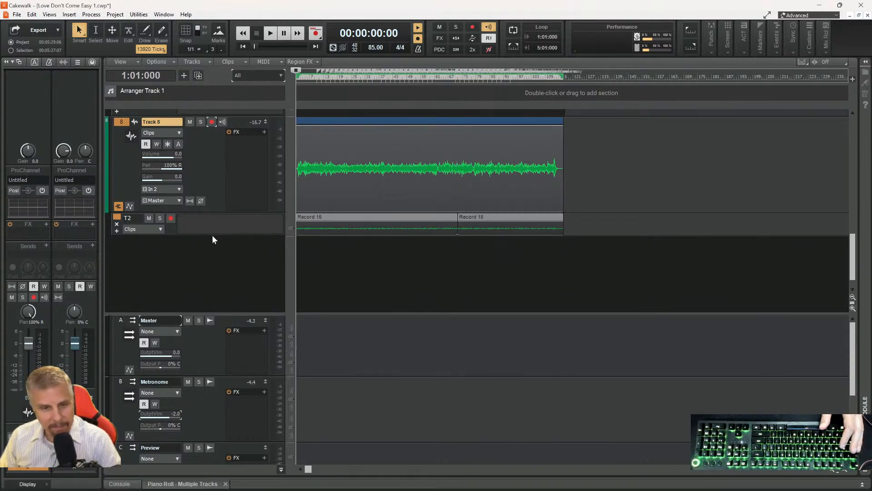
pyautogui.moveTo(116, 228); pyautogui.dragTo(117, 294)
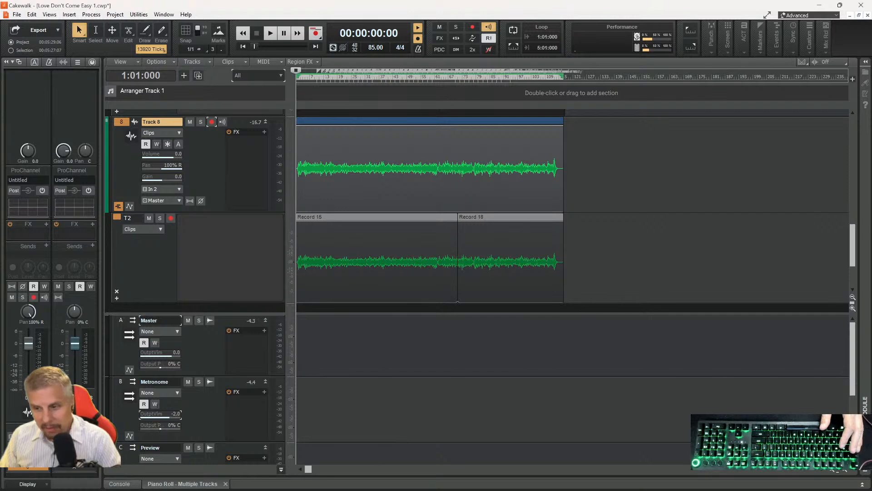
pyautogui.click(843, 470)
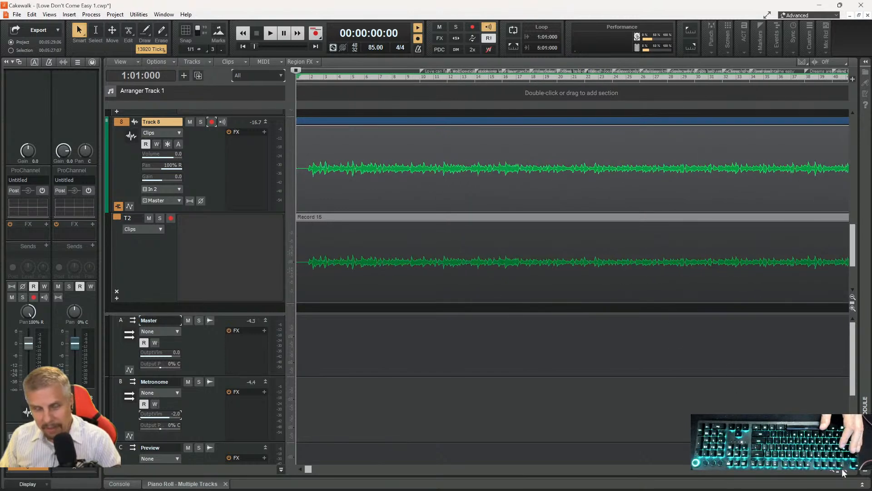
pyautogui.click(842, 469)
# - Enlarge the Kontakt 1 instrument track and play from just before measure 18, muting the Kontakt 1 folder during playback
pyautogui.scroll(5, 344, 209)
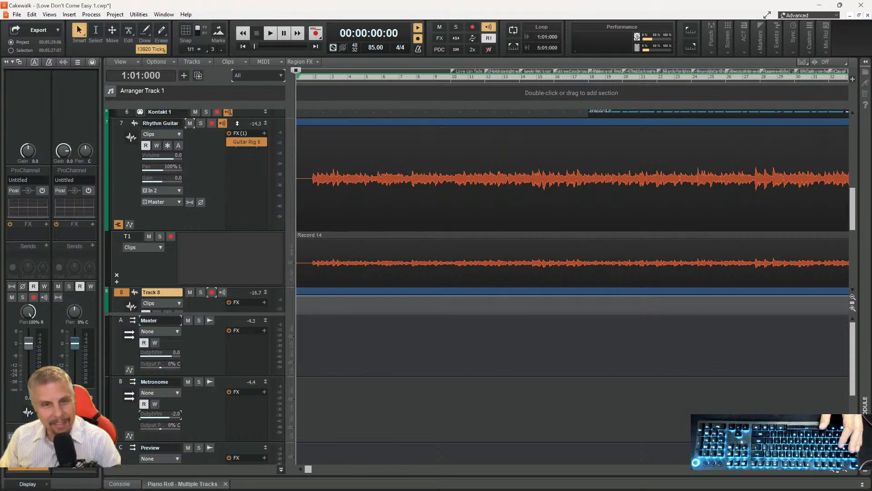
pyautogui.scroll(3, 424, 181)
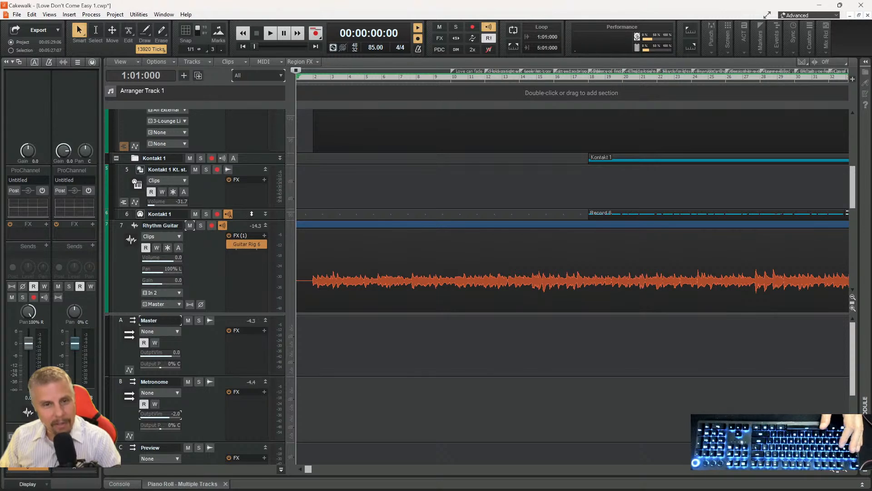
pyautogui.moveTo(250, 214); pyautogui.dragTo(248, 264)
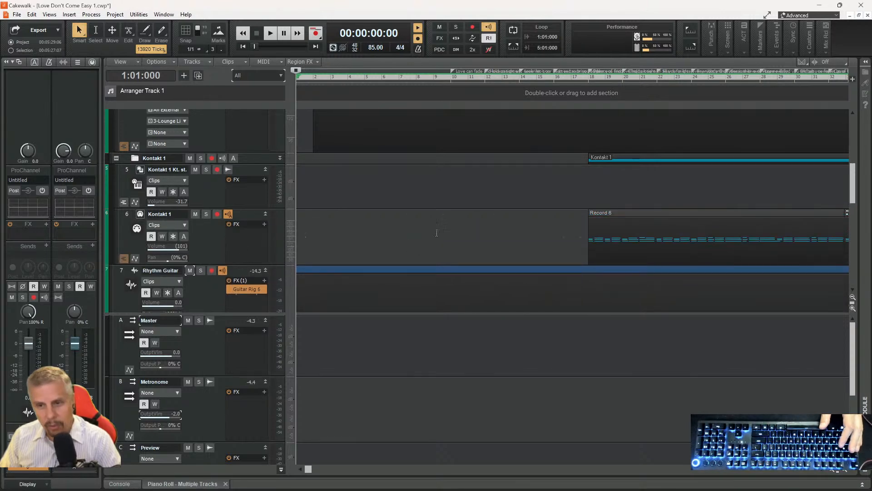
pyautogui.click(582, 80)
pyautogui.press('space')
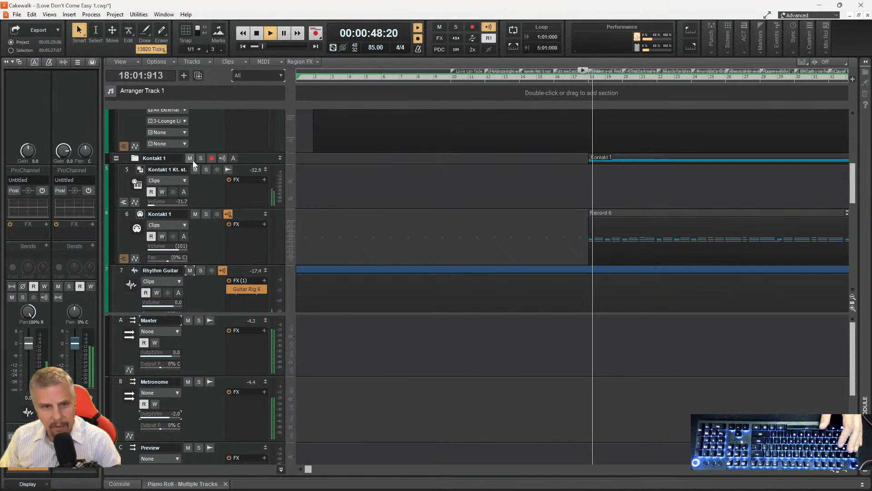
pyautogui.click(191, 159)
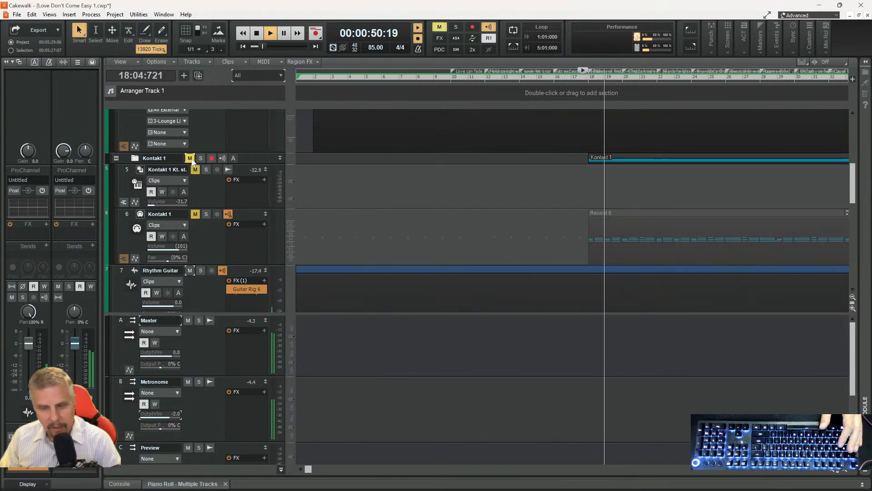
pyautogui.press('space')
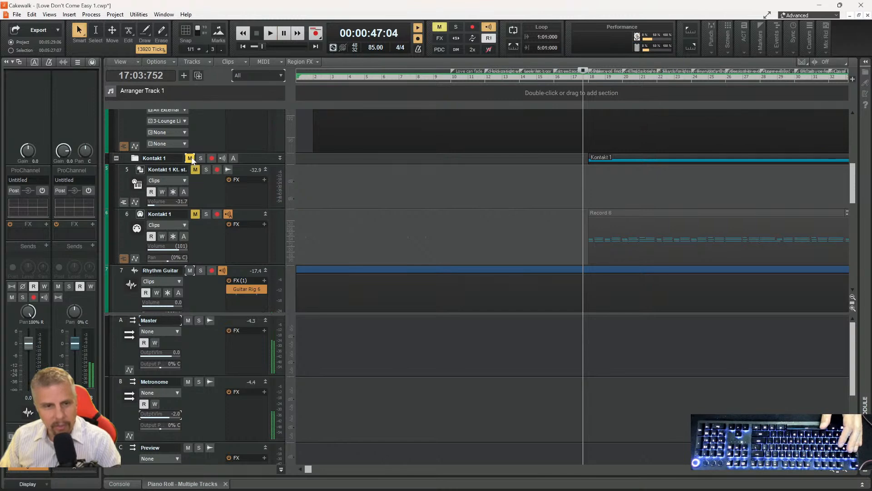
# - Unmute and audition the Kontakt 1 folder, set track 5's volume to -32.5, and mute track 5
pyautogui.click(190, 158)
pyautogui.press('space')
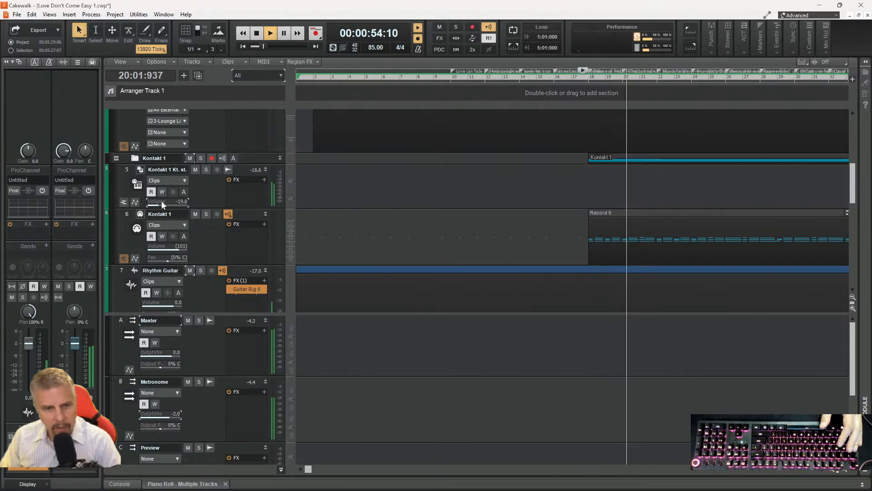
pyautogui.press('space')
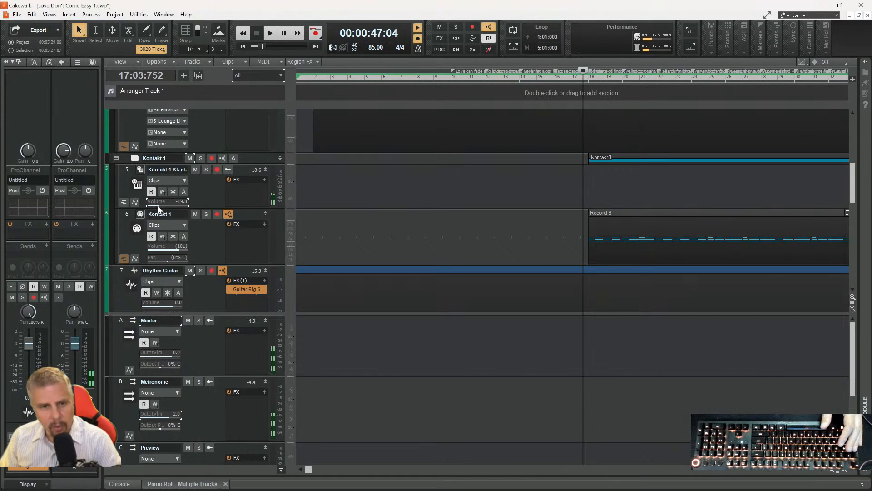
pyautogui.moveTo(159, 207); pyautogui.dragTo(158, 207)
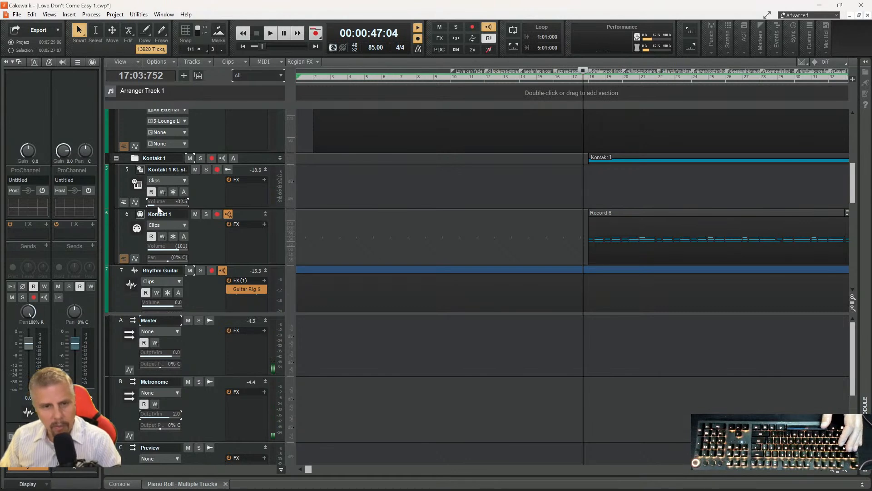
pyautogui.click(195, 170)
# - Save the current project and save a new version as Love Don't Come Easy 2.cwp
pyautogui.scroll(-5, 214, 179)
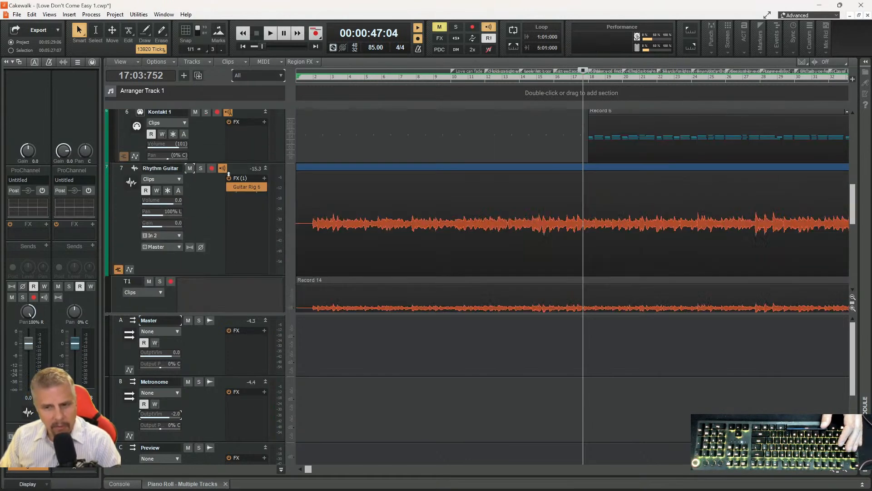
pyautogui.scroll(-5, 505, 249)
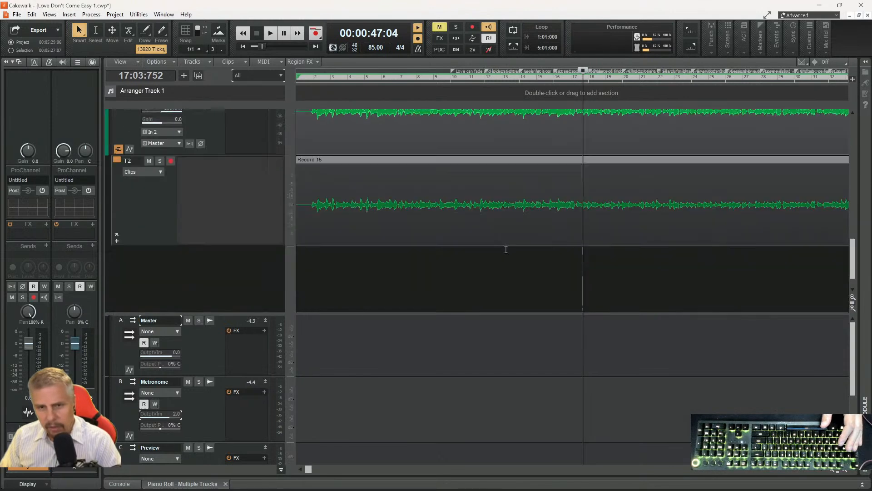
pyautogui.click(833, 469)
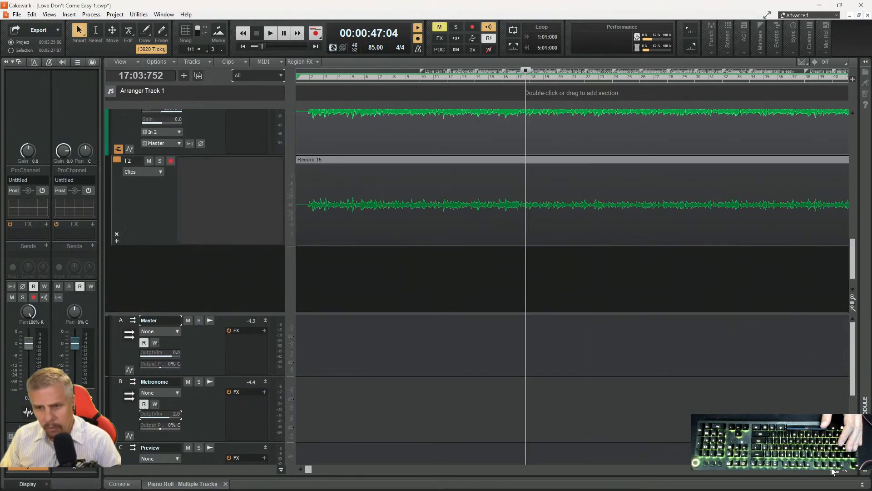
pyautogui.hotkey('ctrl', 's')
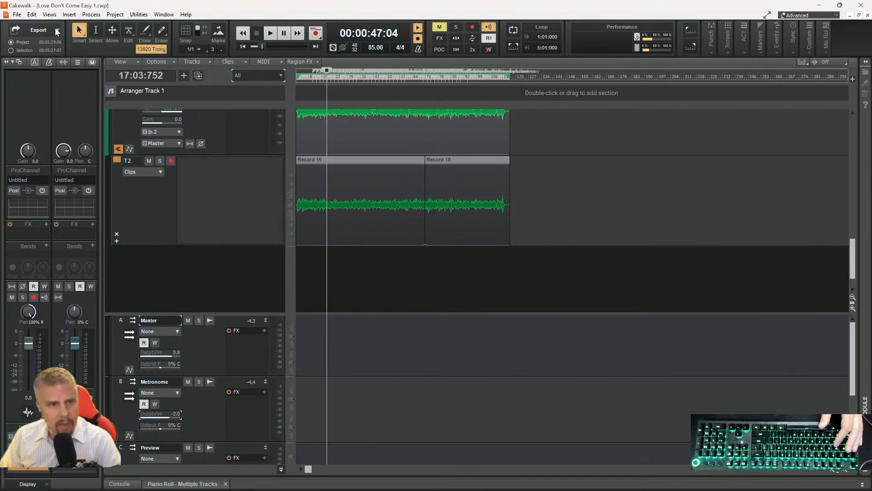
pyautogui.click(17, 14)
pyautogui.click(30, 84)
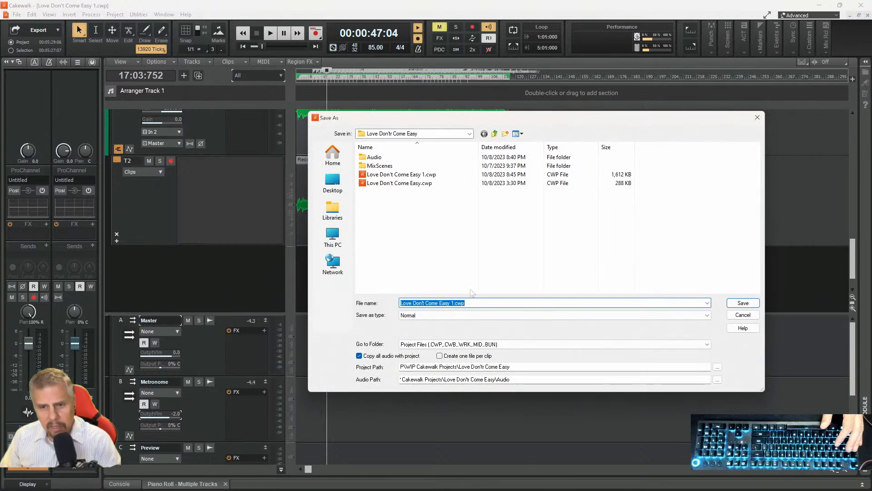
pyautogui.click(453, 302)
pyautogui.press('BackSpace')
pyautogui.write('2')
pyautogui.press('Return')
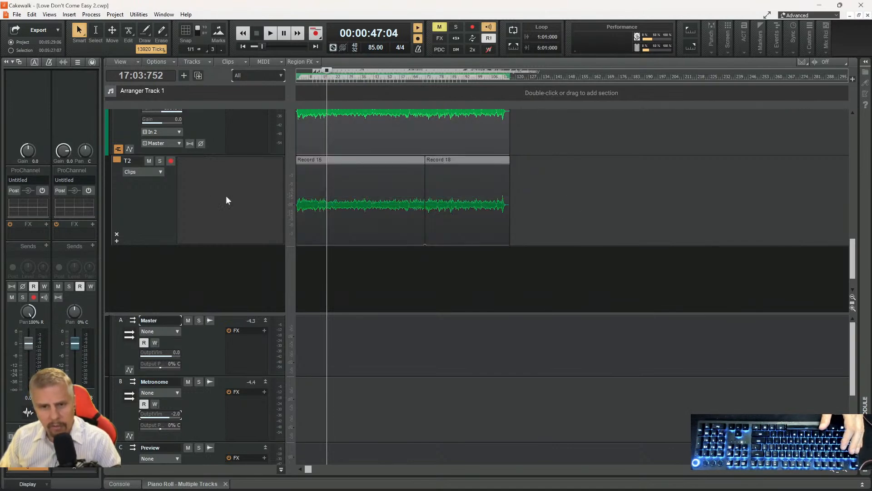
# - Save another version of the project as Love Don't Come Easy 3.cwp
pyautogui.rightClick(318, 209)
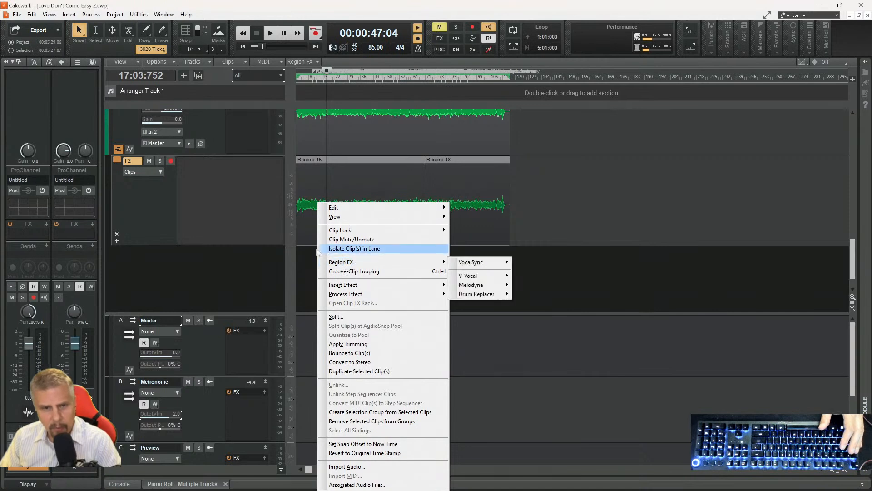
pyautogui.click(178, 228)
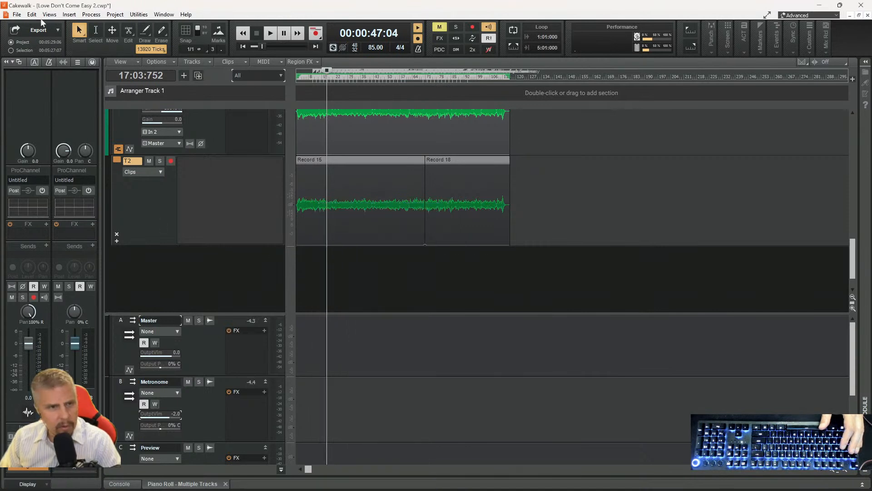
pyautogui.click(17, 14)
pyautogui.click(34, 85)
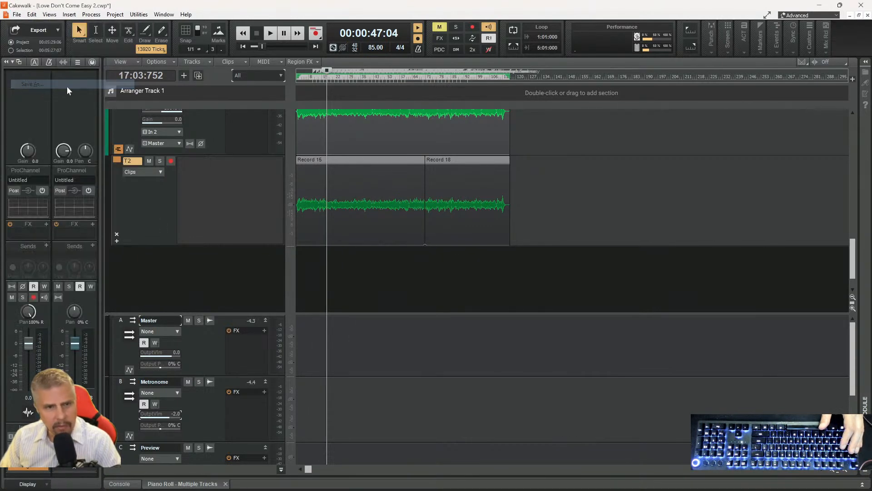
pyautogui.click(451, 303)
pyautogui.press('BackSpace')
pyautogui.write('3')
pyautogui.press('Return')
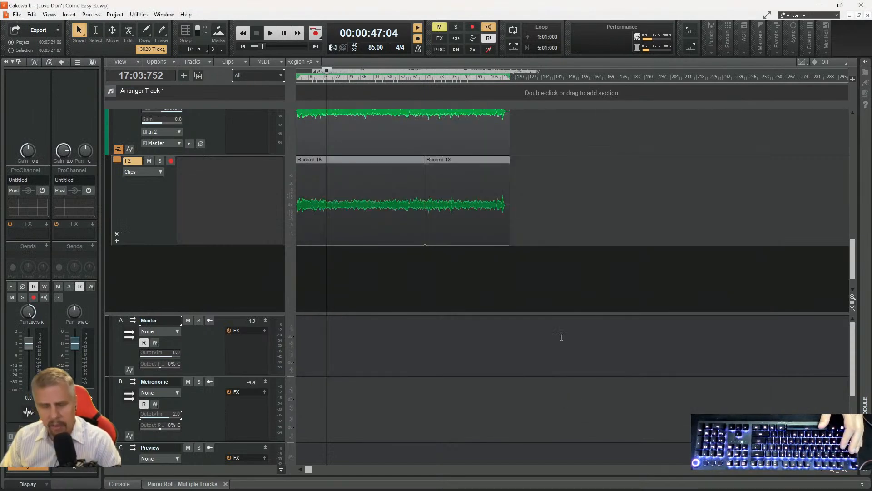
# - Create a Melodyne Region FX across both recorded clips in Track 8's take lane T2, then collapse the Melodyne editor
pyautogui.moveTo(584, 206); pyautogui.dragTo(195, 203)
pyautogui.rightClick(313, 211)
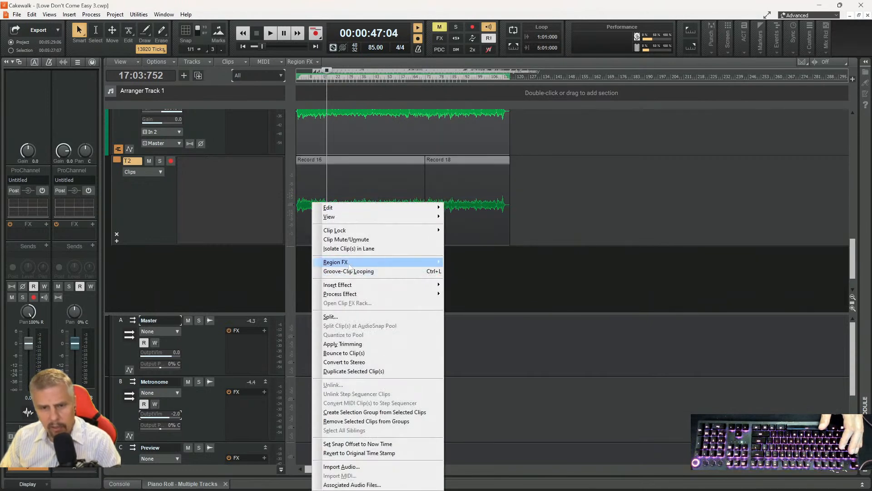
pyautogui.moveTo(360, 263)
pyautogui.moveTo(486, 288)
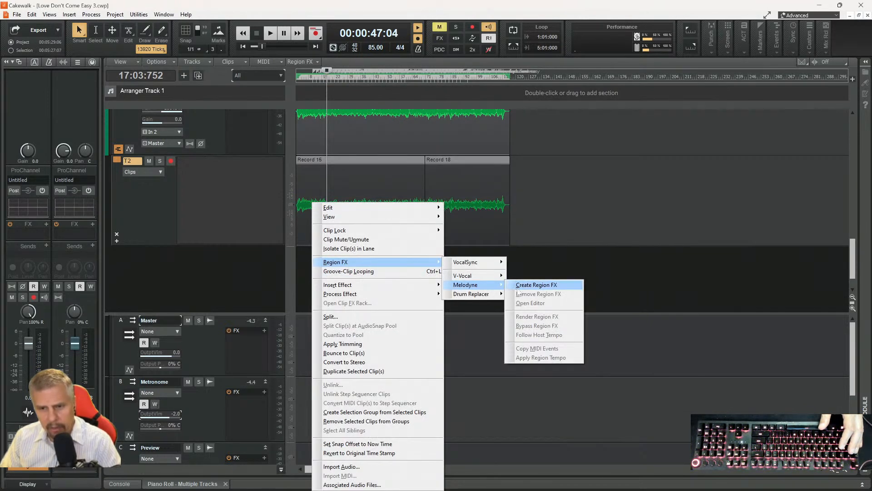
pyautogui.click(537, 285)
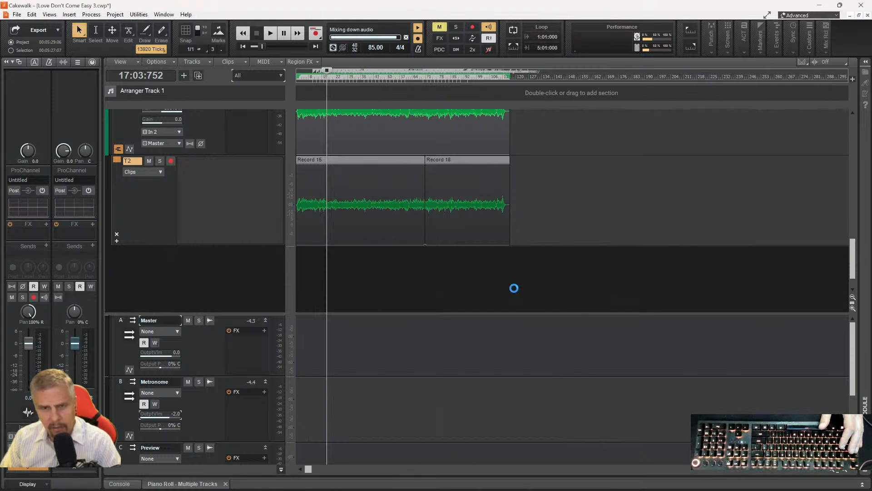
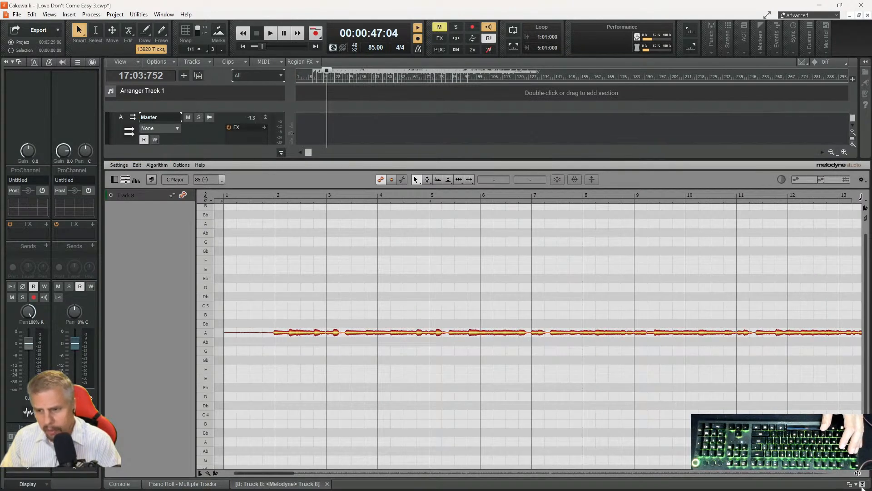
pyautogui.click(863, 485)
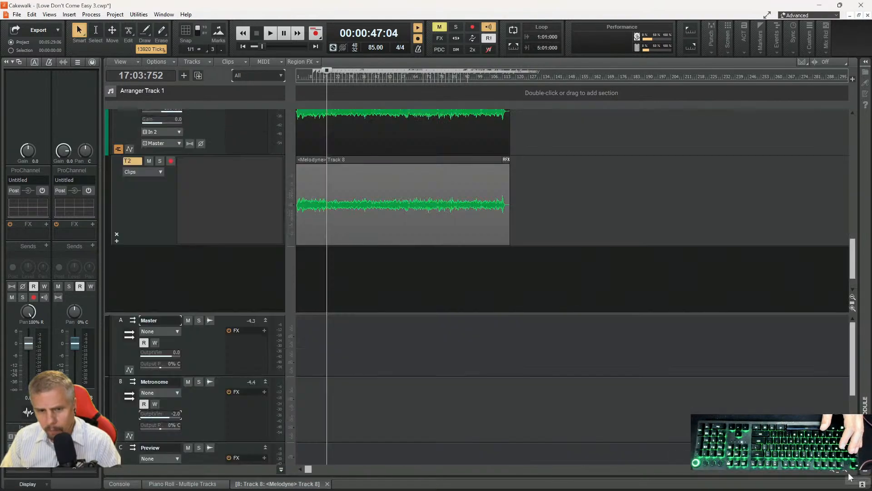
# - Open Track 8's Melodyne region near measure 30 and redetect its notes with the Percussive algorithm
pyautogui.click(351, 234)
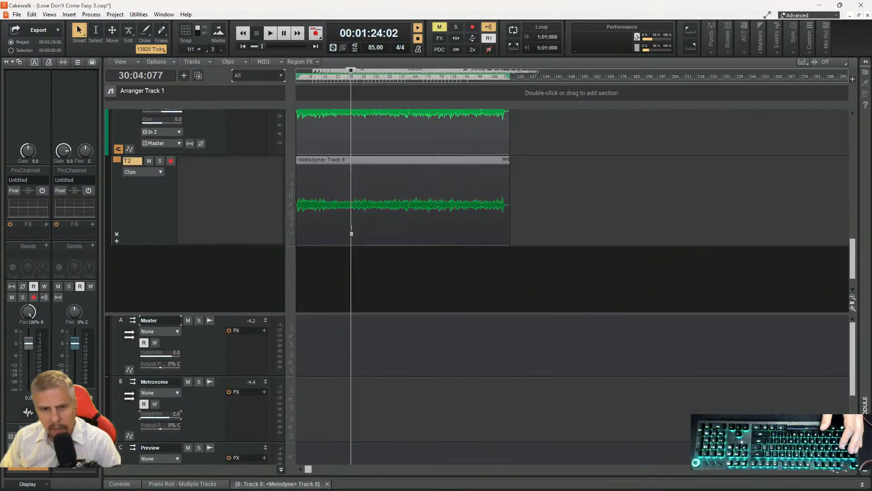
pyautogui.doubleClick(351, 233)
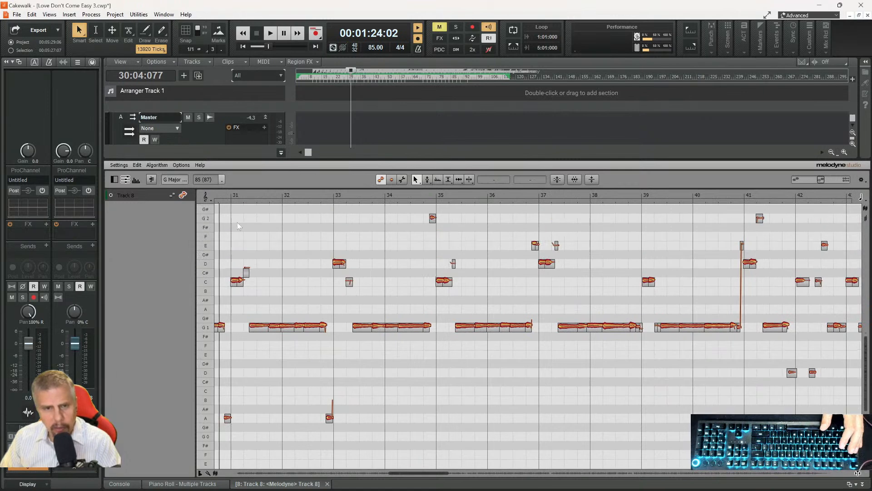
pyautogui.press('space')
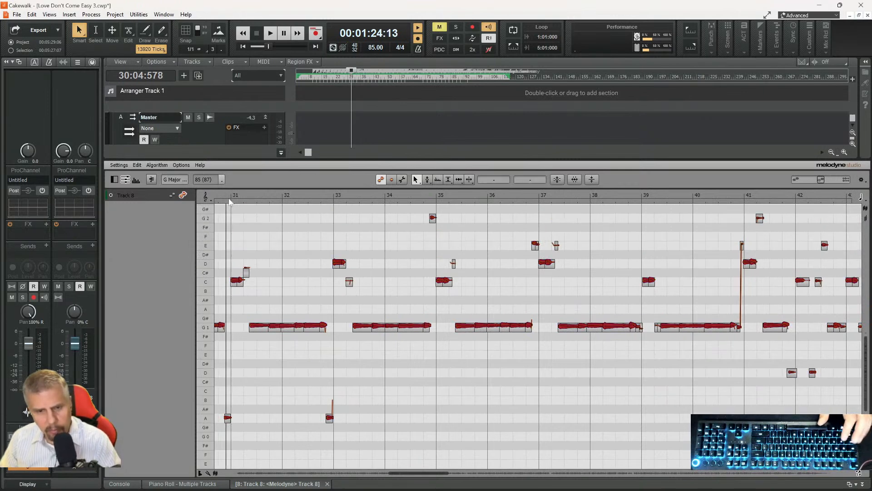
pyautogui.click(157, 165)
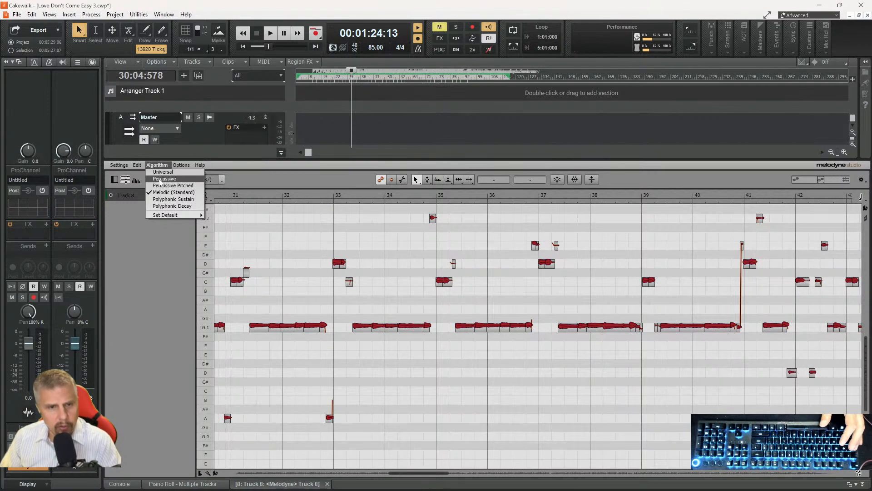
pyautogui.click(161, 185)
pyautogui.click(424, 261)
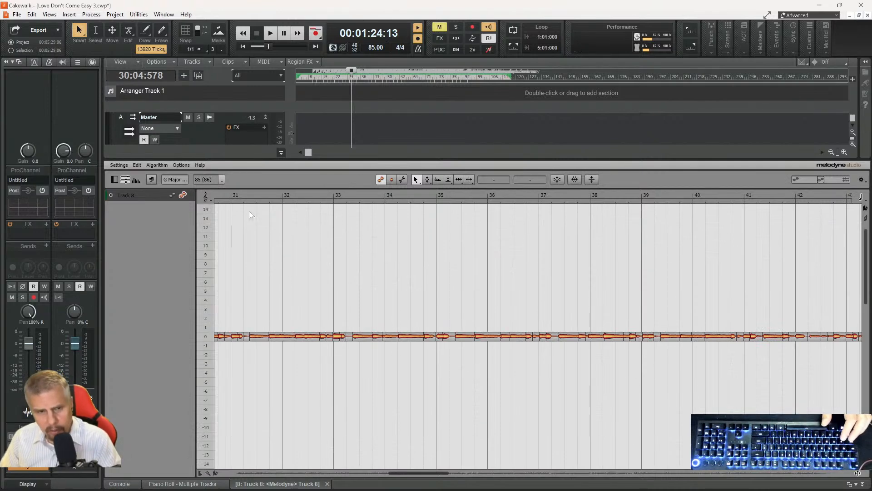
# - Select all of Track 8's notes, activate the Note Separation tool, and collapse the Melodyne editor
pyautogui.click(250, 194)
pyautogui.hotkey('ctrl', 'a')
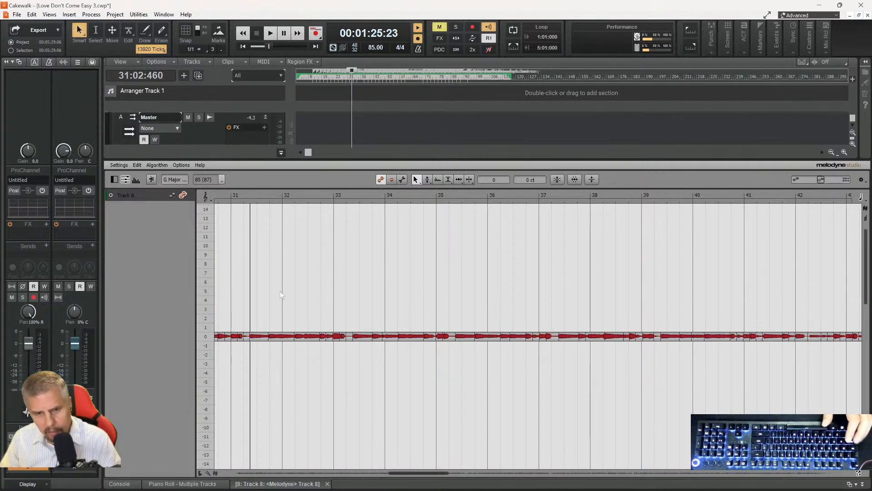
pyautogui.rightClick(280, 291)
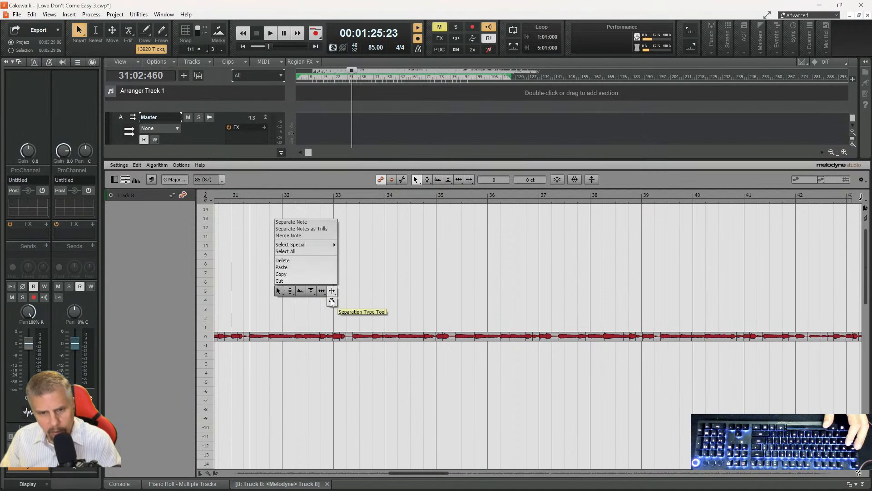
pyautogui.click(332, 291)
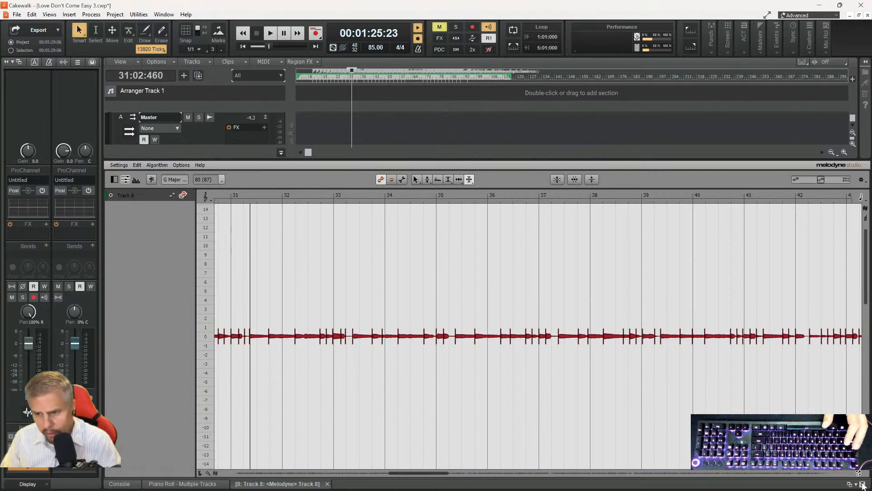
pyautogui.click(863, 484)
# - Create a Melodyne Region FX on the Record 14 clip in the Rhythm Guitar's take lane T1
pyautogui.scroll(3, 508, 237)
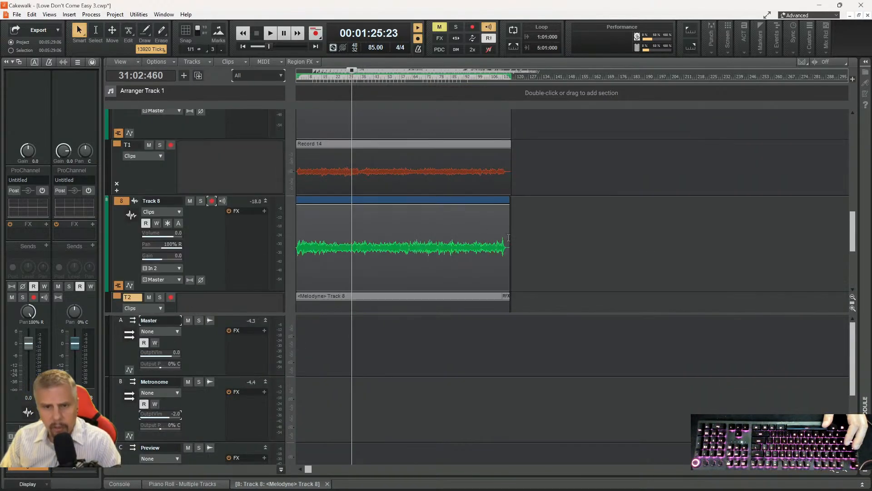
pyautogui.click(554, 242)
pyautogui.moveTo(273, 228); pyautogui.dragTo(269, 226)
pyautogui.rightClick(326, 230)
pyautogui.moveTo(352, 249)
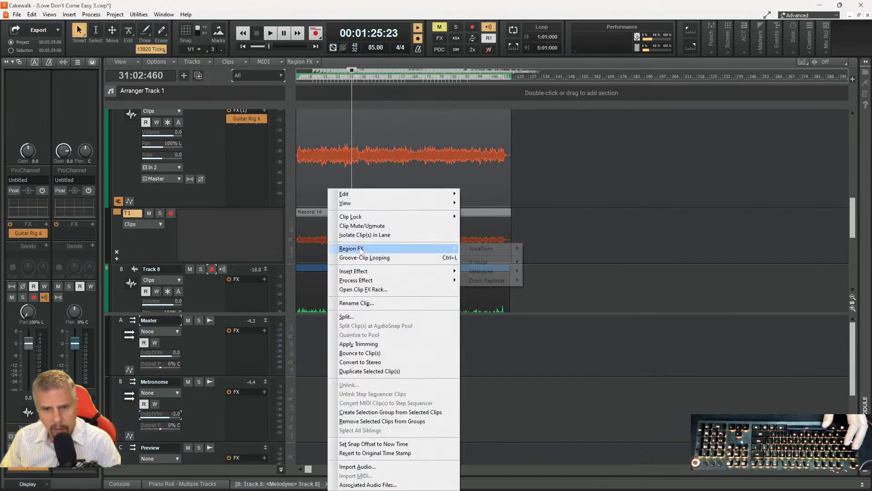
pyautogui.moveTo(497, 272)
pyautogui.click(534, 274)
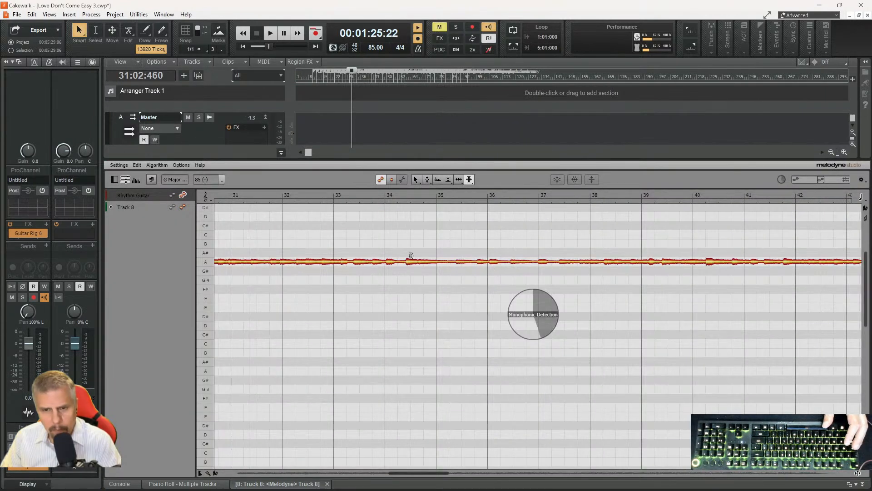
# - Redetect the Rhythm Guitar region in Melodyne with the Percussive algorithm and select all its notes
pyautogui.click(293, 196)
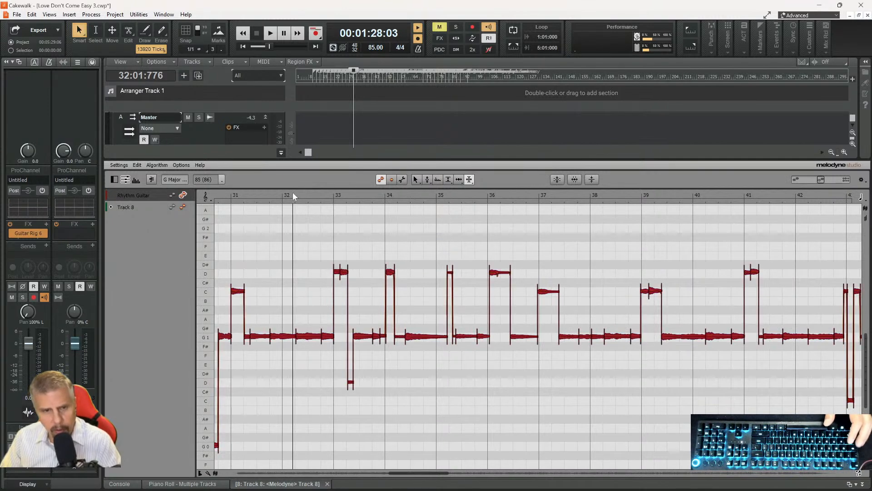
pyautogui.click(156, 164)
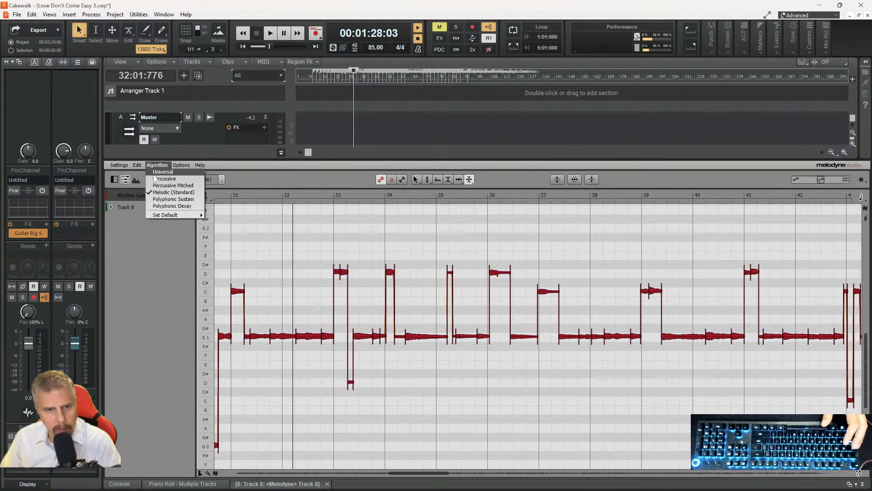
pyautogui.click(154, 179)
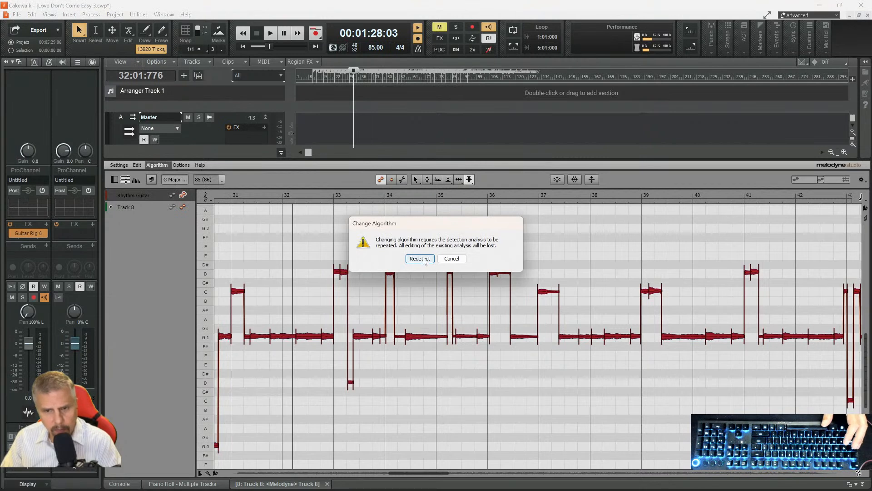
pyautogui.click(421, 259)
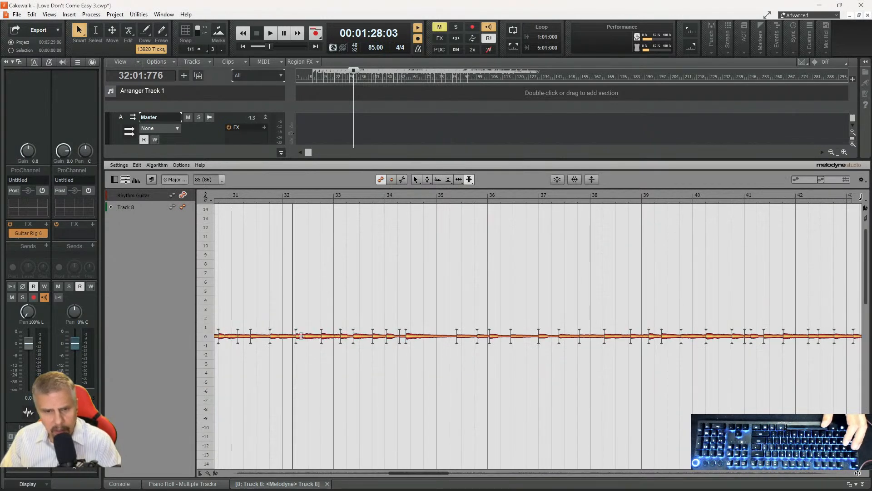
pyautogui.rightClick(299, 335)
pyautogui.press('Escape')
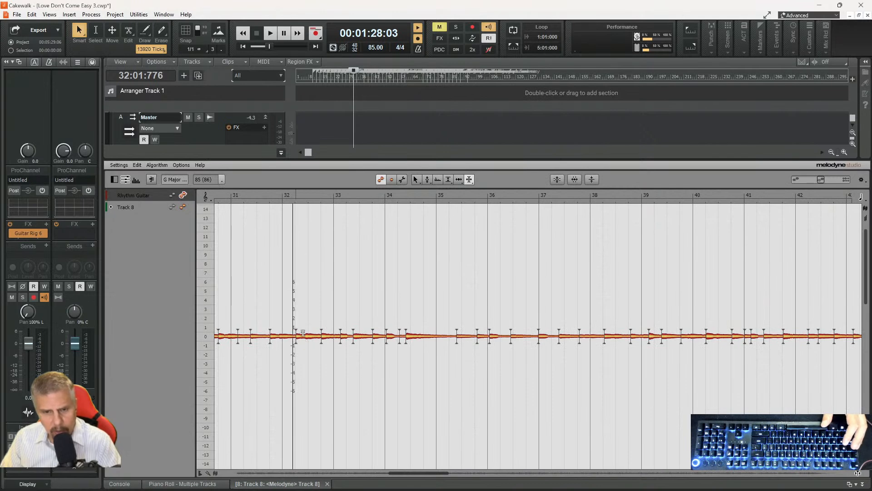
pyautogui.hotkey('ctrl', 'a')
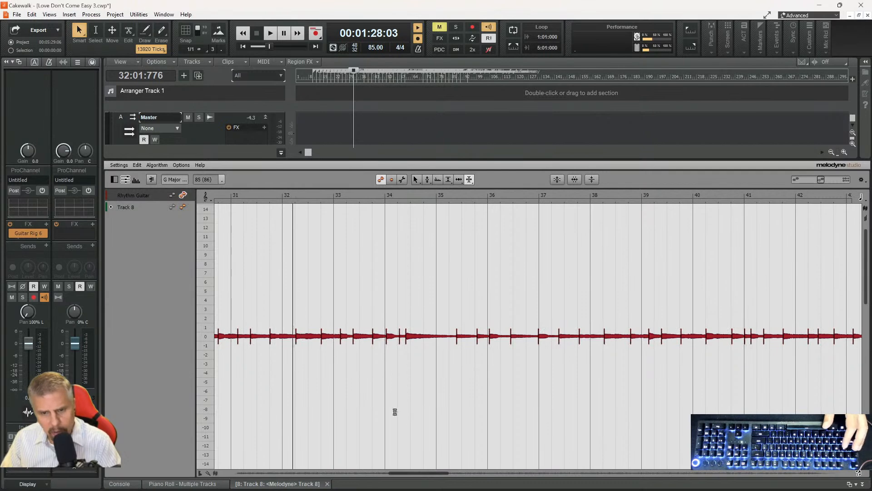
# - Enable Track 8 for editing alongside the Rhythm Guitar and place the playback position in measure 1
pyautogui.click(183, 207)
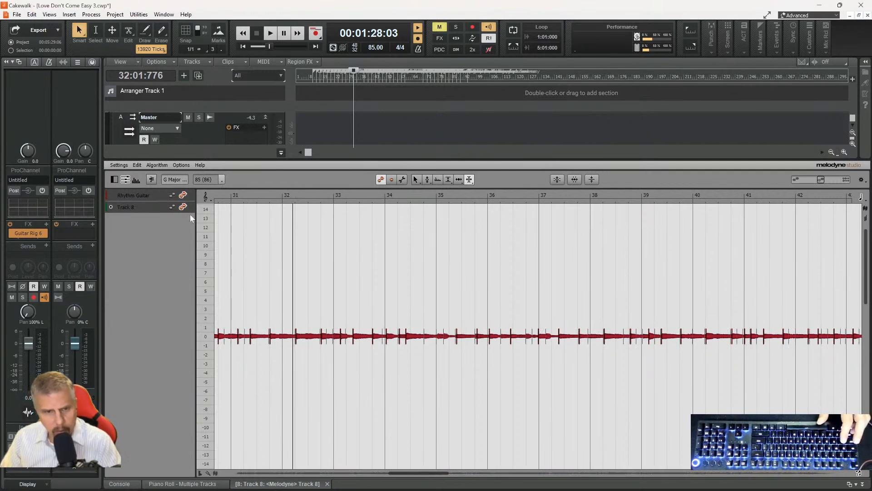
pyautogui.moveTo(427, 472); pyautogui.dragTo(184, 467)
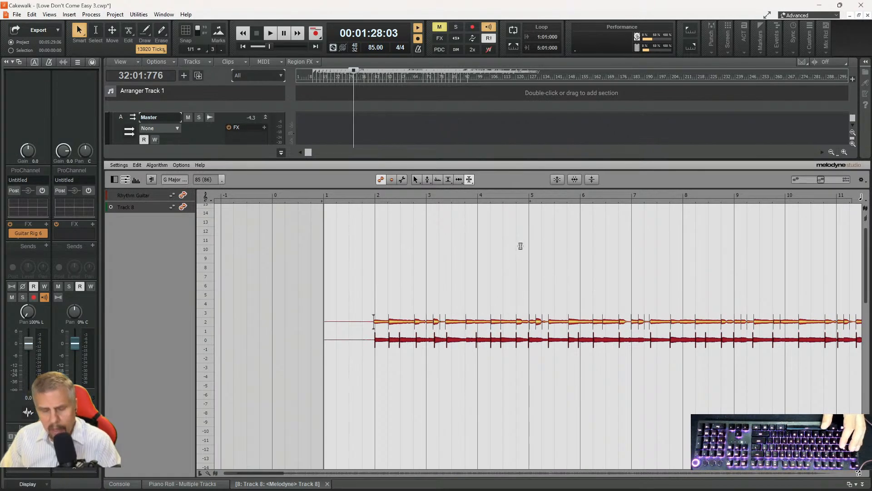
pyautogui.click(354, 194)
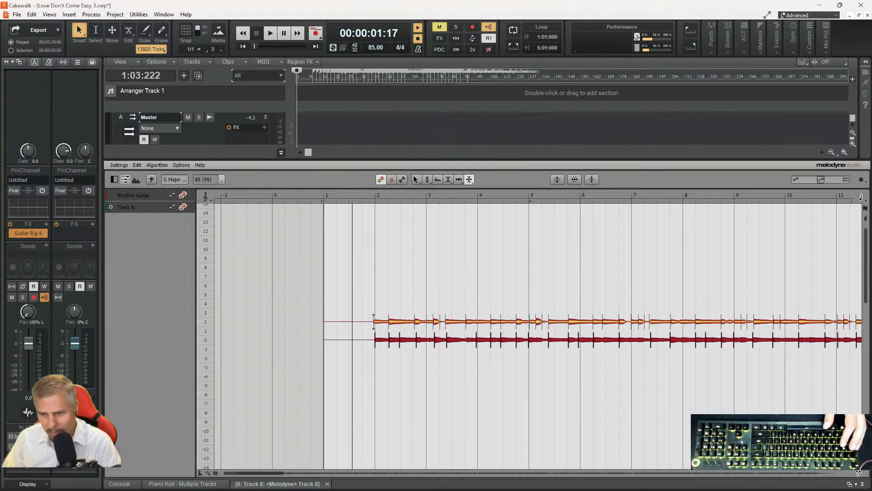
pyautogui.moveTo(237, 473)
pyautogui.mouseDown()
pyautogui.moveTo(272, 473)
pyautogui.moveTo(250, 474)
pyautogui.mouseUp()
# - With the Time tool, shift Track 8's first note slightly later to line up with the start of measure 2
pyautogui.rightClick(299, 368)
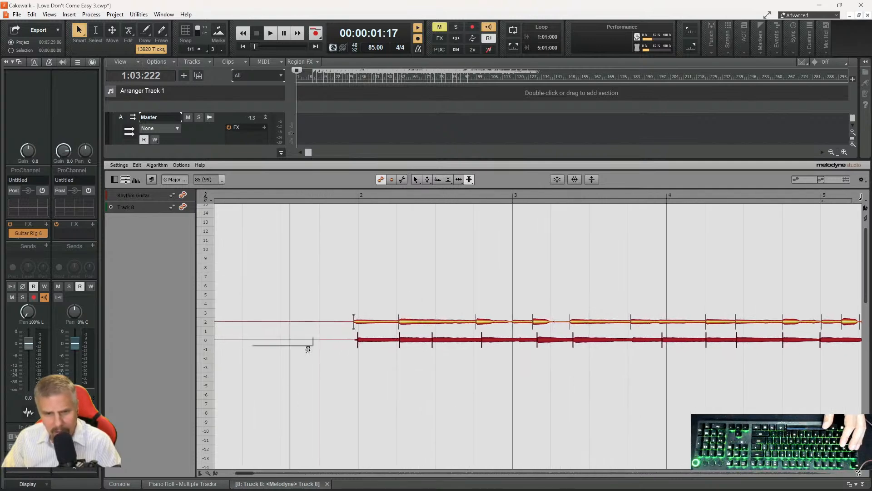
pyautogui.click(305, 346)
pyautogui.click(359, 276)
pyautogui.click(359, 322)
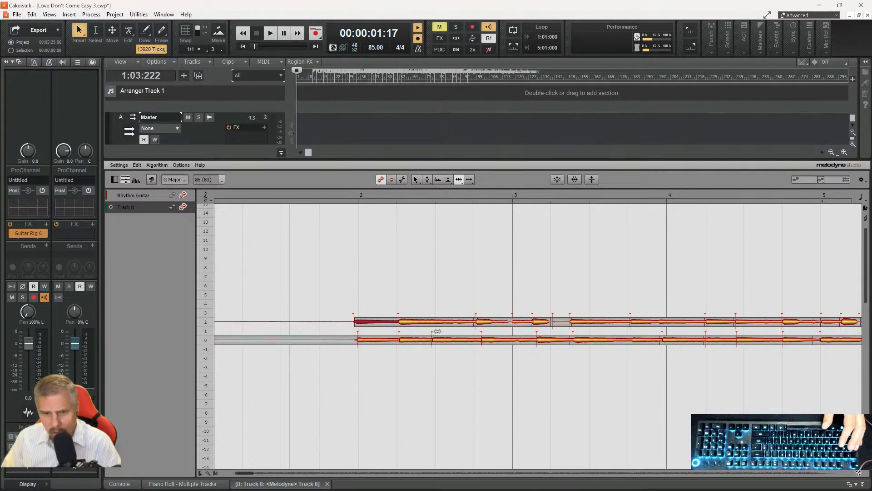
pyautogui.moveTo(356, 324); pyautogui.dragTo(363, 321)
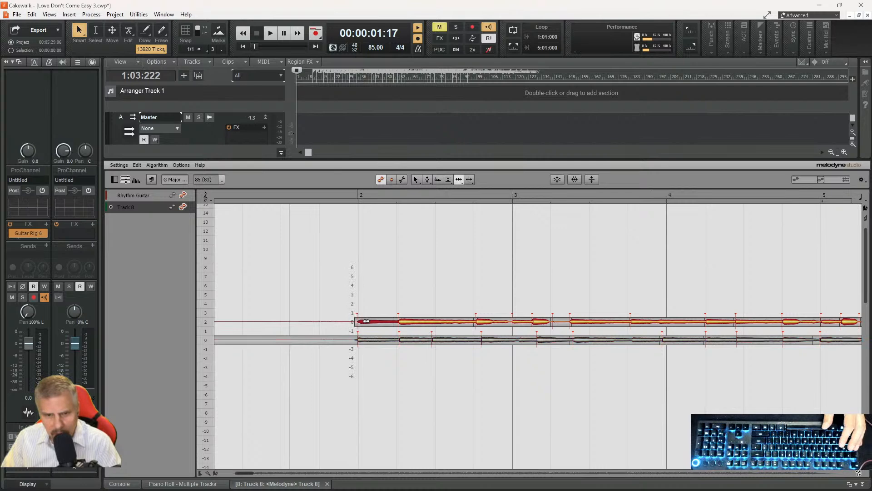
# - Nudge the remaining Rhythm Guitar and Track 8 notes within measure 2 into alignment, and audition them from late measure 1
pyautogui.click(405, 341)
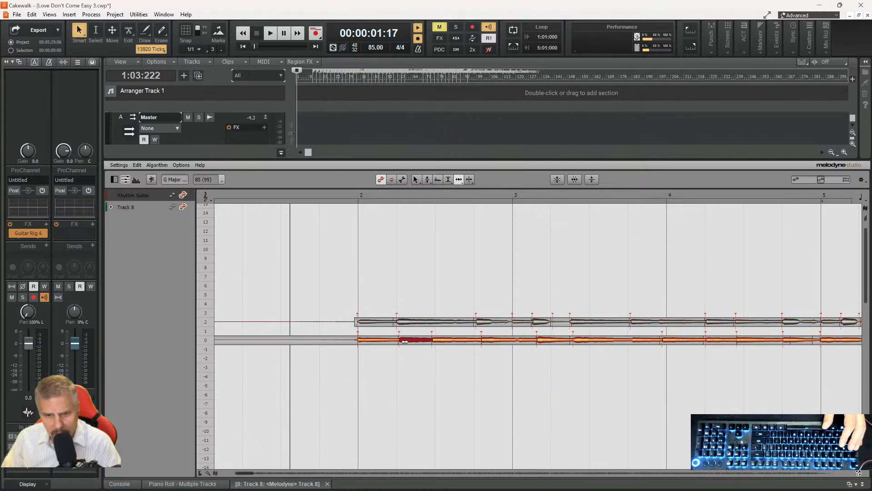
pyautogui.click(444, 340)
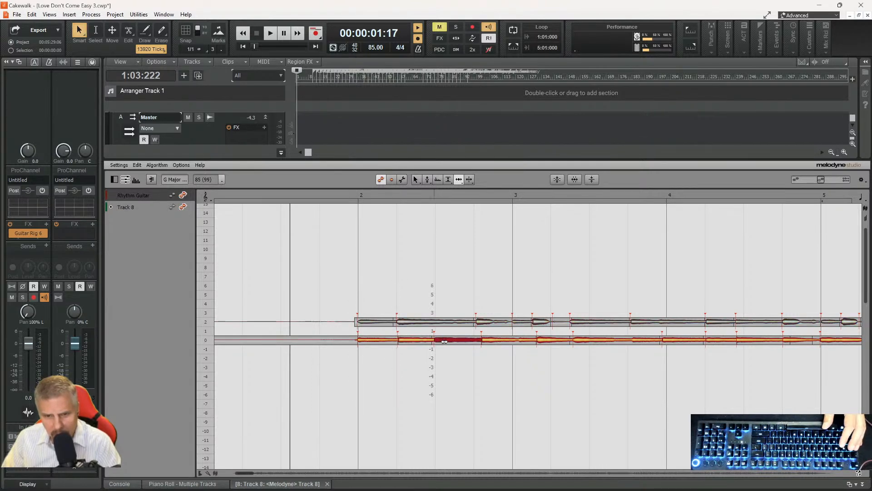
pyautogui.click(477, 323)
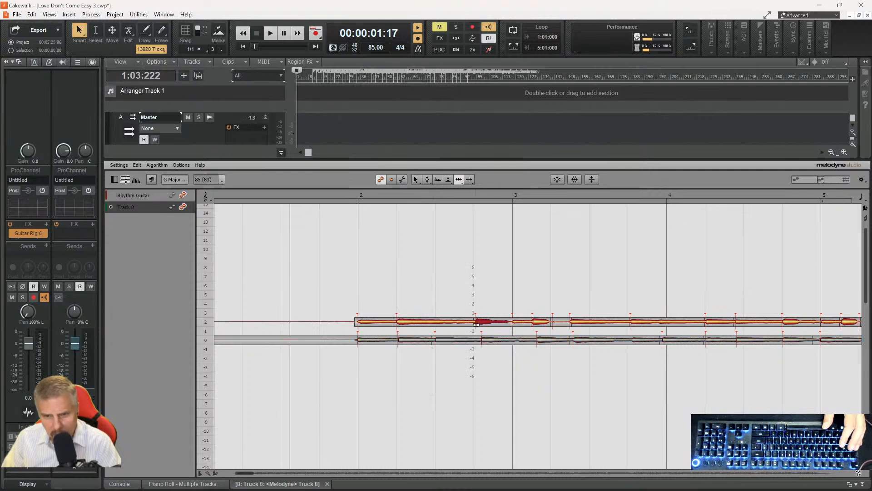
pyautogui.click(484, 340)
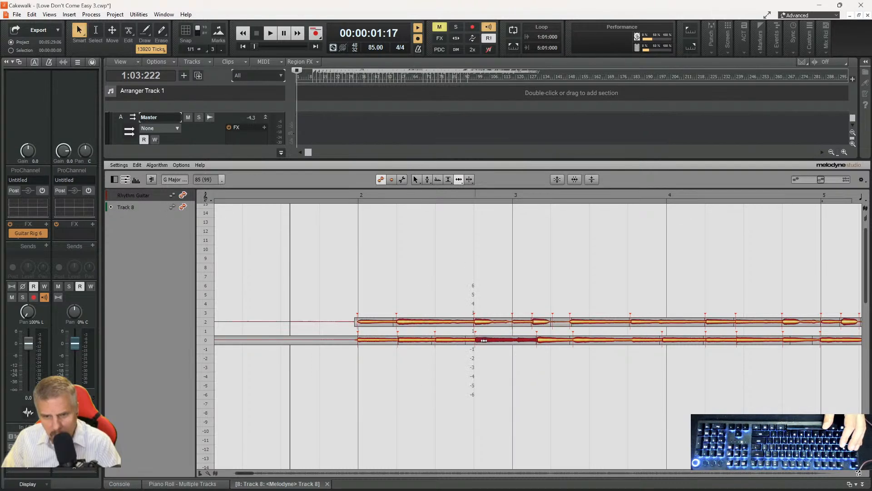
pyautogui.click(370, 339)
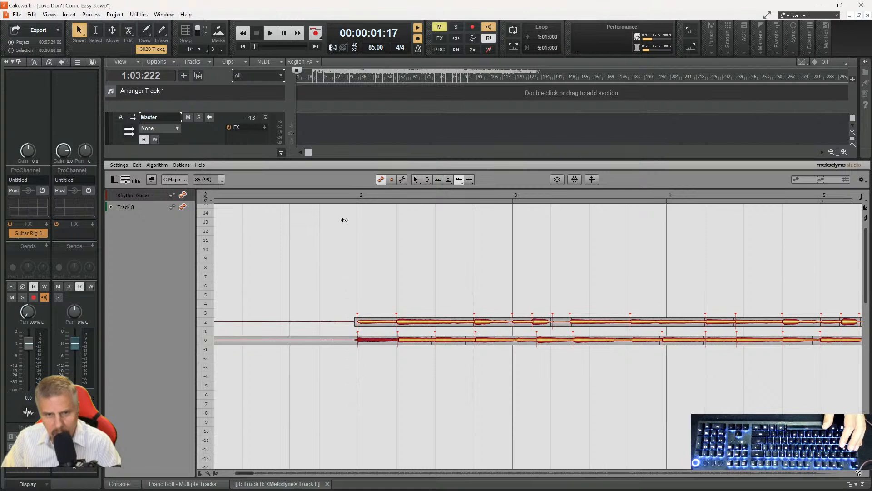
pyautogui.click(326, 193)
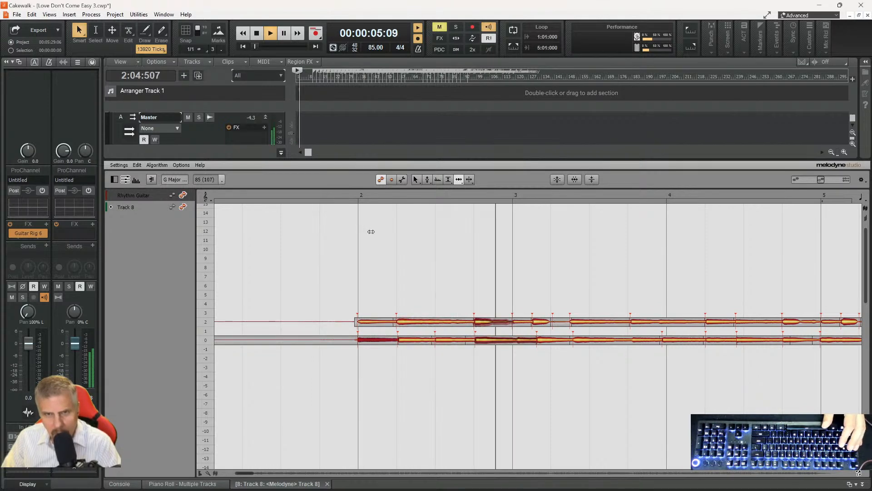
pyautogui.press('space')
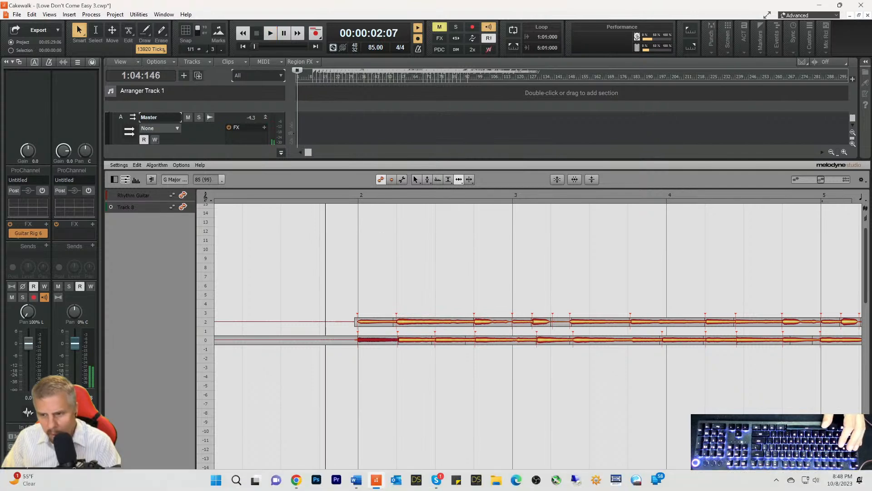
# - Hide the Melodyne editor and examine the Rhythm Guitar, Track 8 and Kontakt tracks in the track list, briefly playing the project
pyautogui.press('d')
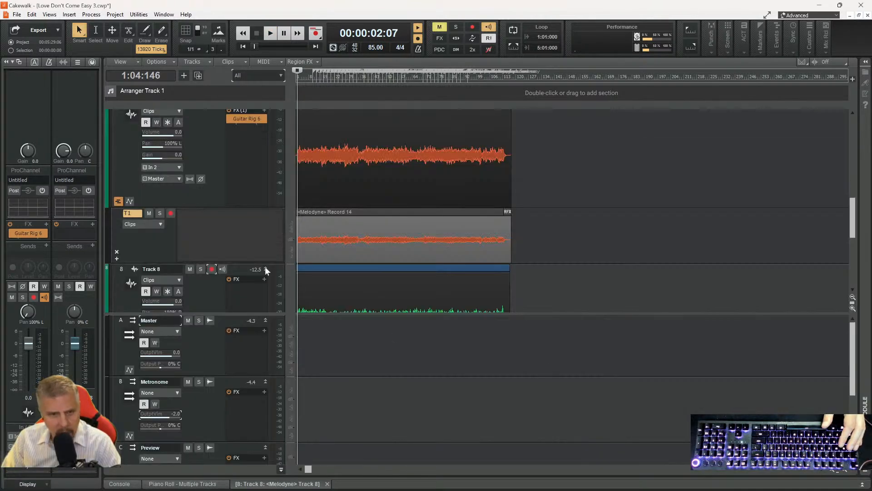
pyautogui.scroll(-3, 241, 211)
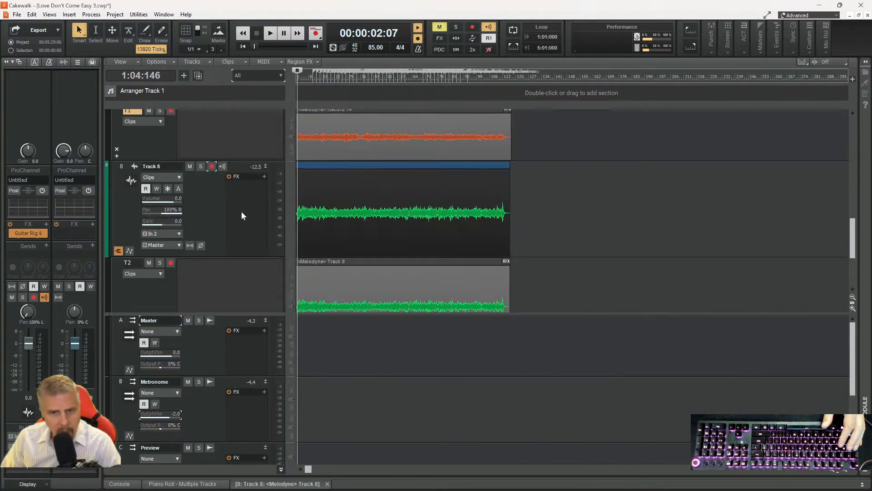
pyautogui.scroll(8, 241, 212)
pyautogui.press('space')
pyautogui.scroll(-4, 241, 211)
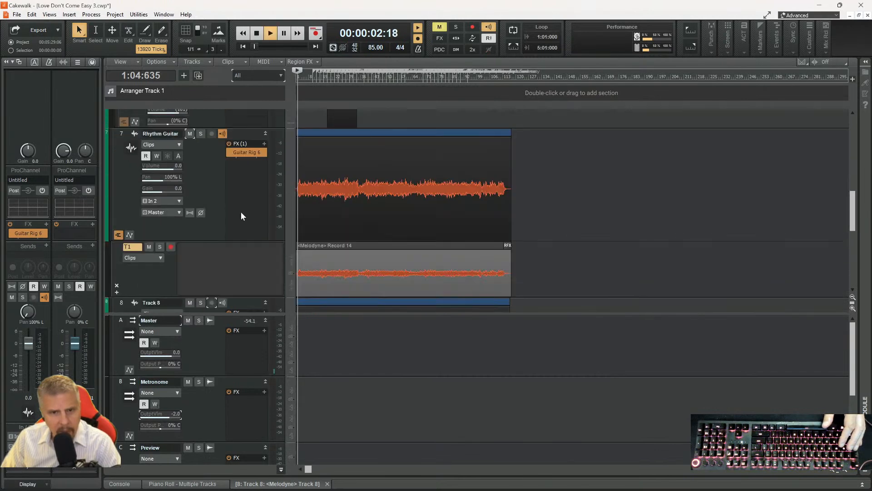
pyautogui.scroll(5, 241, 211)
pyautogui.press('space')
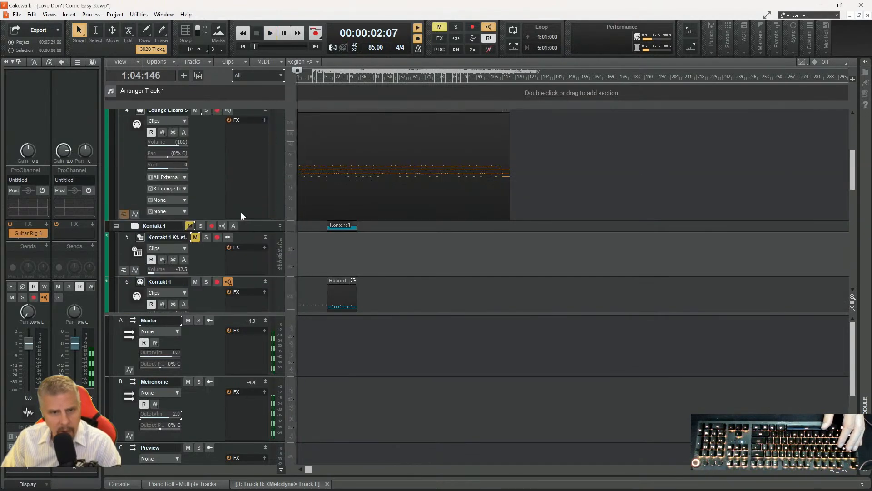
pyautogui.scroll(-2, 349, 269)
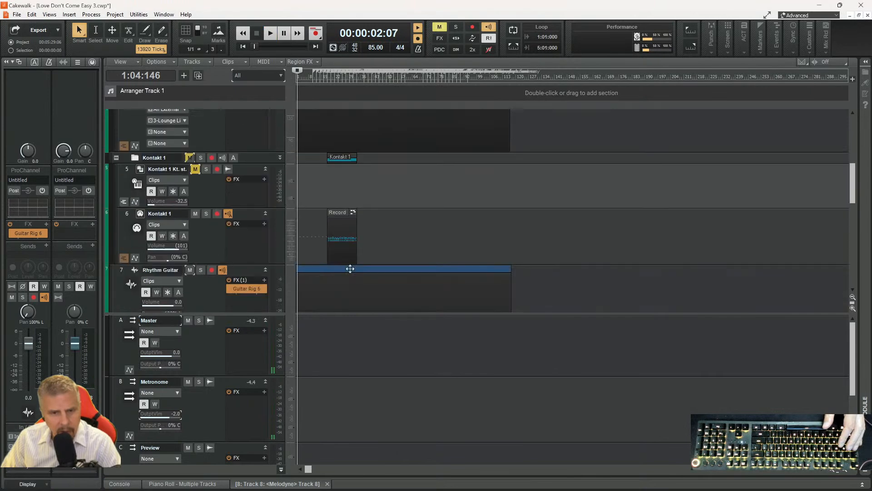
pyautogui.scroll(-4, 350, 269)
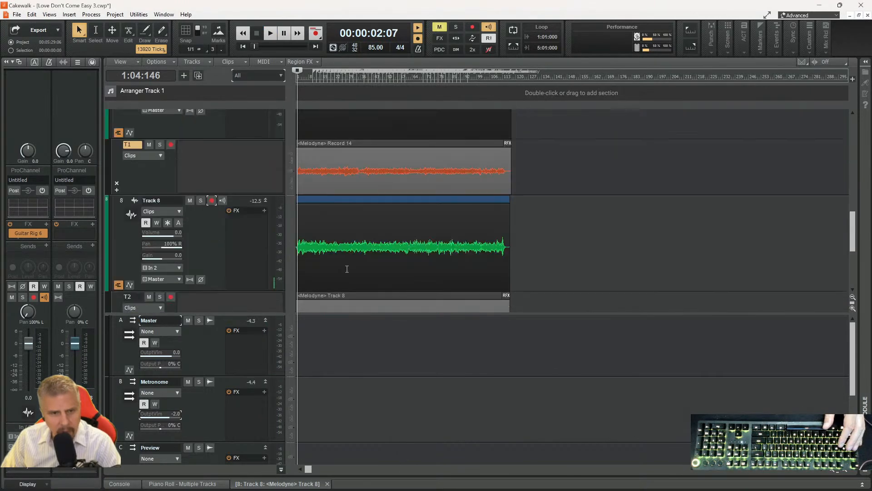
pyautogui.scroll(-3, 346, 270)
pyautogui.scroll(5, 340, 269)
pyautogui.scroll(1, 337, 269)
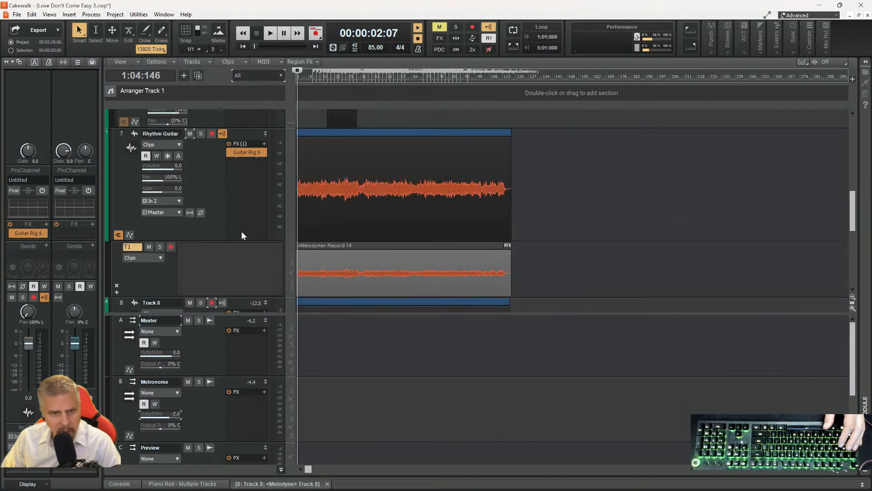
pyautogui.scroll(-4, 196, 189)
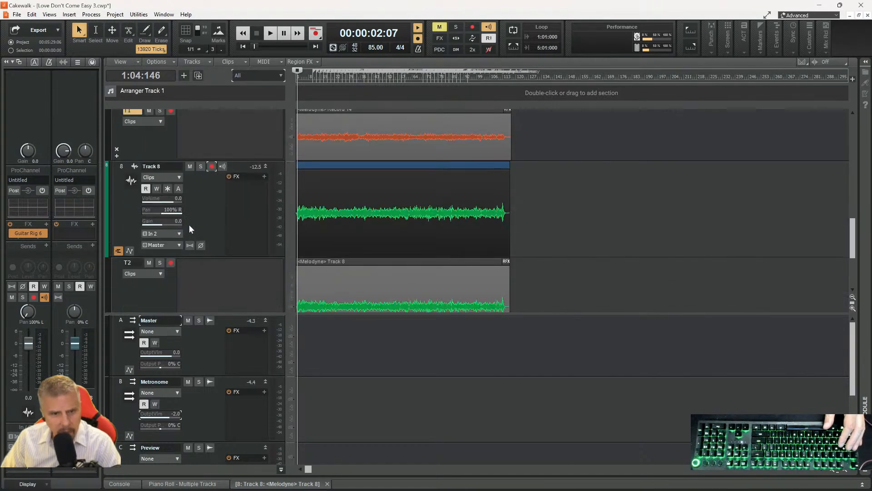
pyautogui.scroll(3, 190, 222)
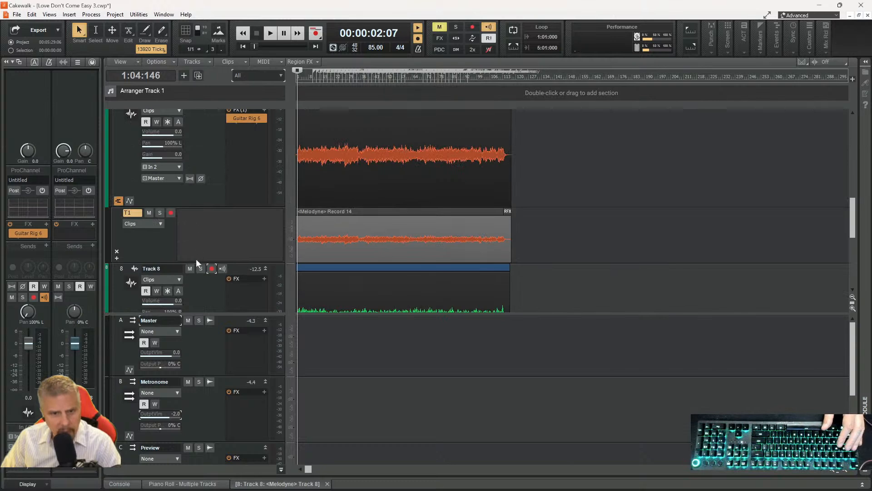
# - Play from late measure 1 while briefly muting and then soloing Track 8, and clear both before stopping playback
pyautogui.press('space')
pyautogui.click(190, 268)
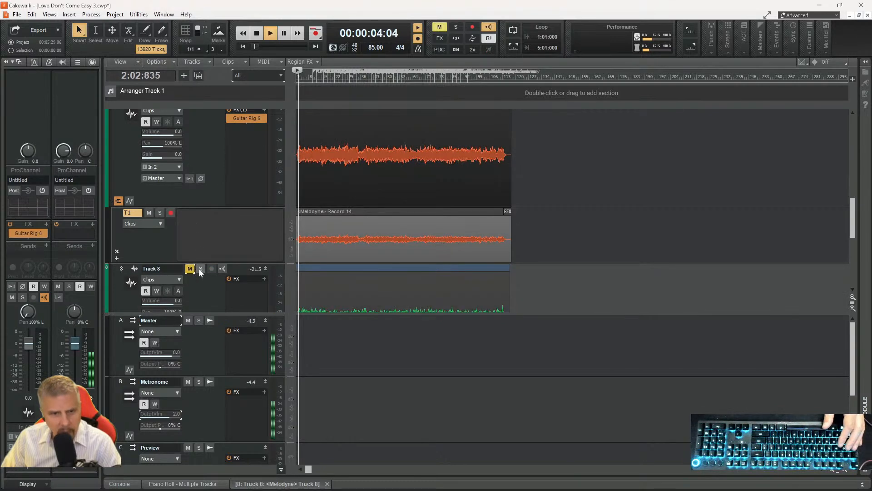
pyautogui.click(200, 269)
pyautogui.click(190, 269)
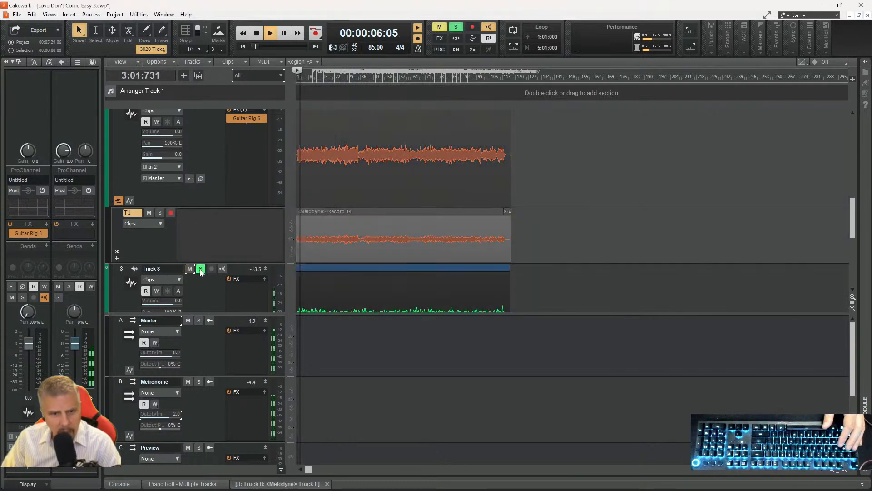
pyautogui.click(201, 268)
pyautogui.scroll(1, 210, 210)
pyautogui.press('space')
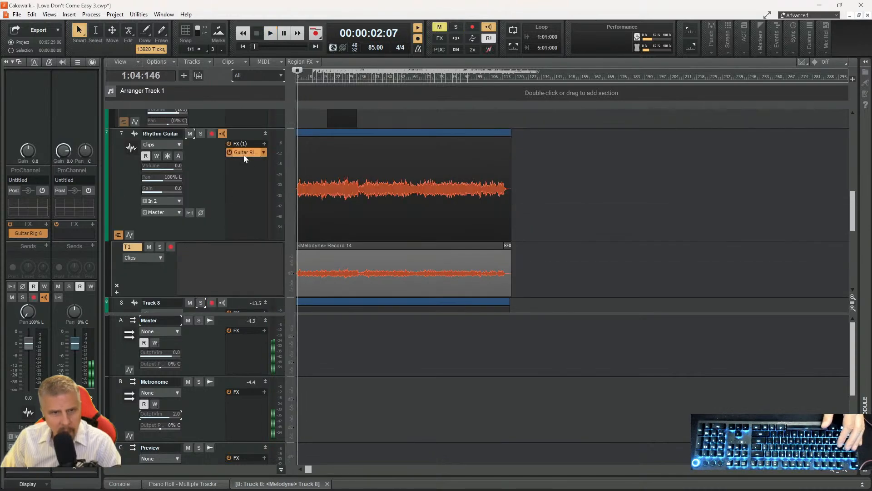
# - Turn off input echo on the Rhythm Guitar track and solo it during playback from late measure 1
pyautogui.click(222, 133)
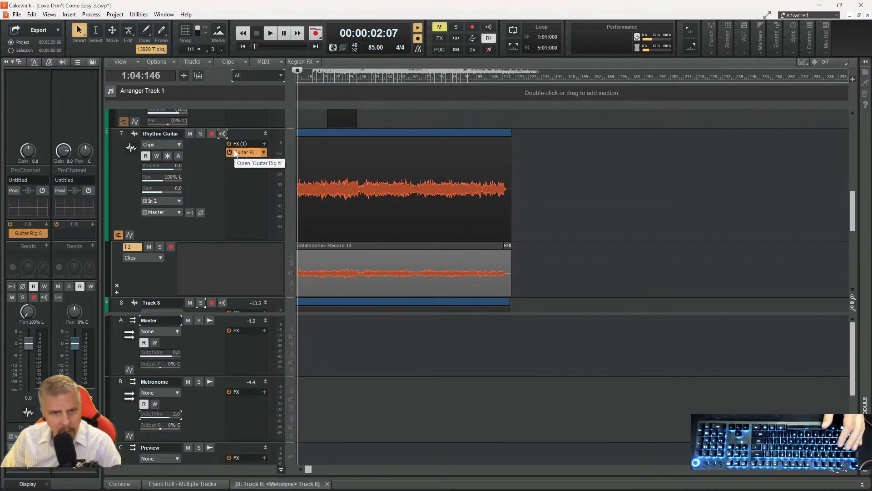
pyautogui.press('space')
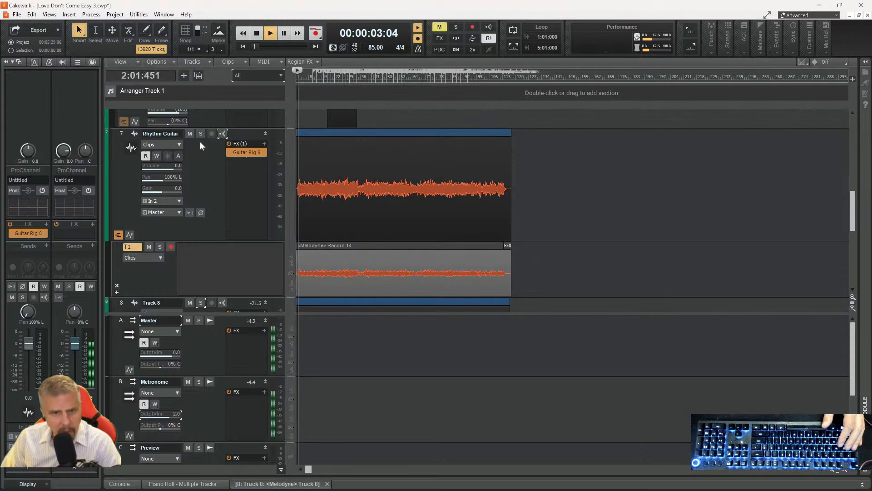
pyautogui.click(200, 133)
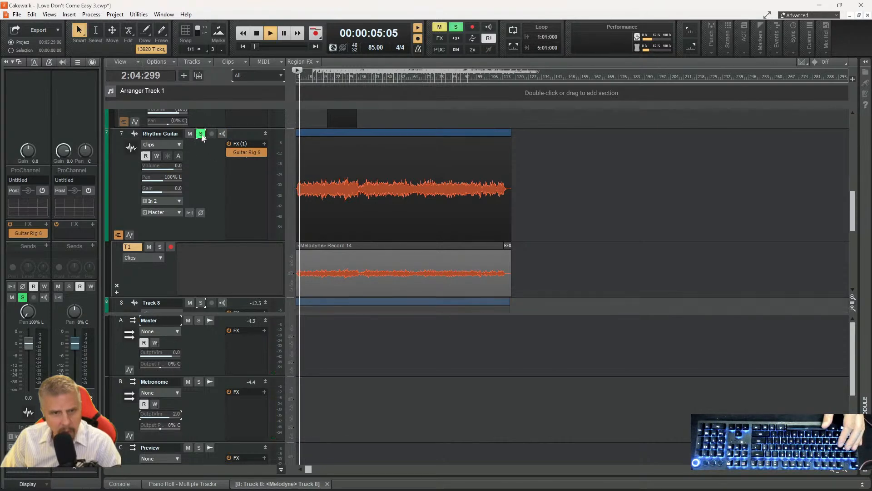
pyautogui.press('space')
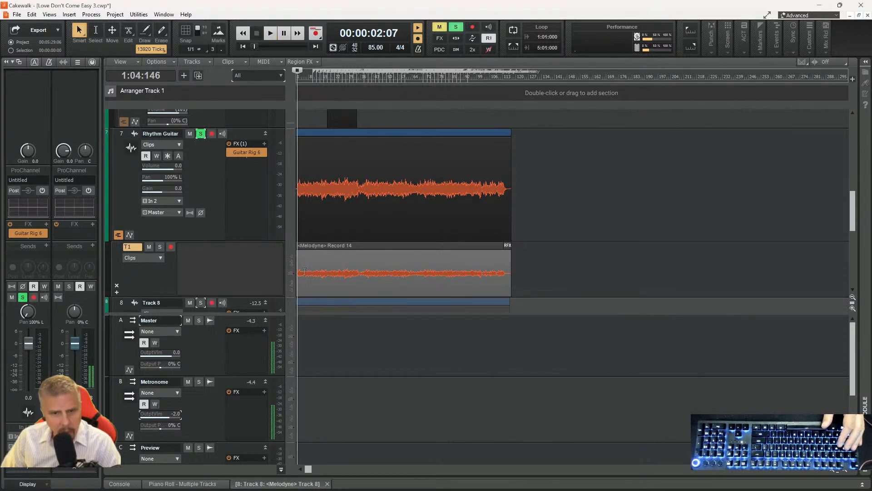
# - Check the Rhythm Guitar clip in Melodyne, hide the editor, audition the soloed track briefly, and rewind to the project start
pyautogui.click(304, 271)
pyautogui.doubleClick(304, 271)
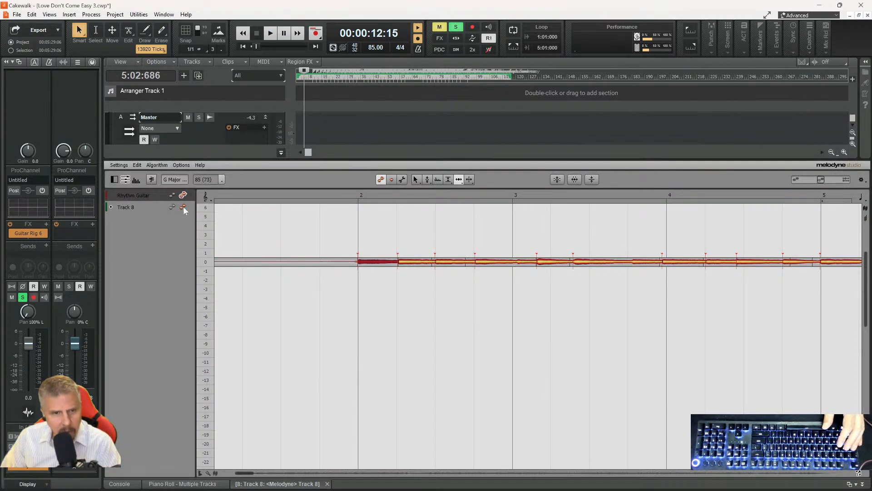
pyautogui.click(863, 484)
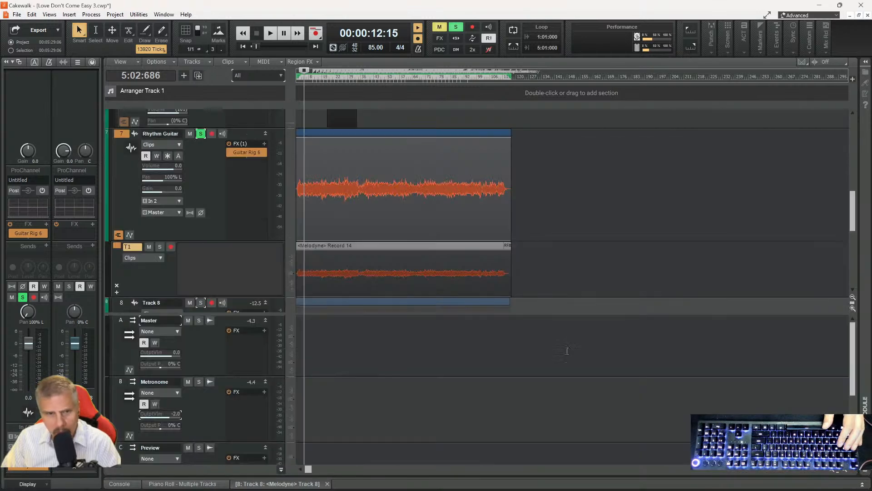
pyautogui.press('space')
pyautogui.press('space')
pyautogui.press('w')
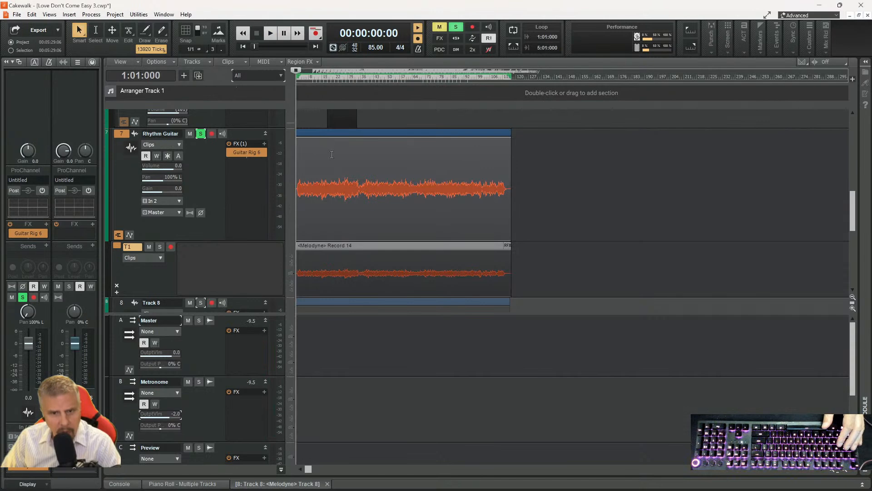
# - Rename Track 8 as Rhythm Guitar
pyautogui.scroll(-3, 347, 189)
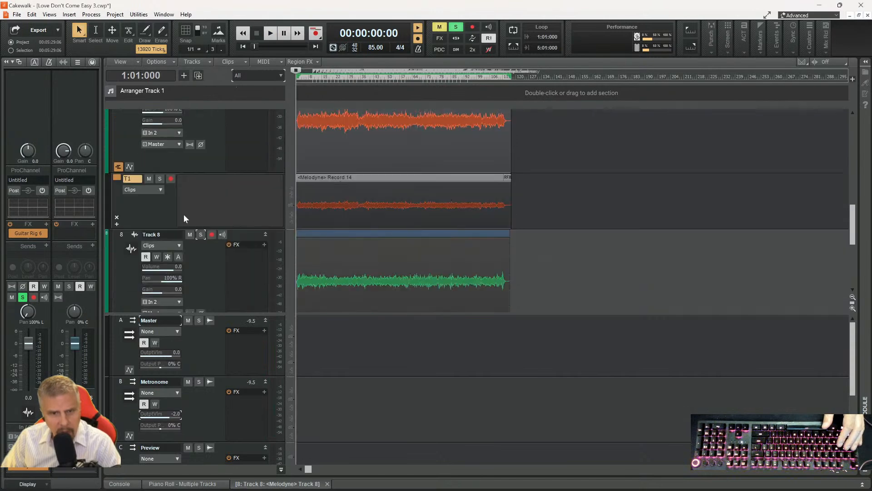
pyautogui.scroll(3, 203, 203)
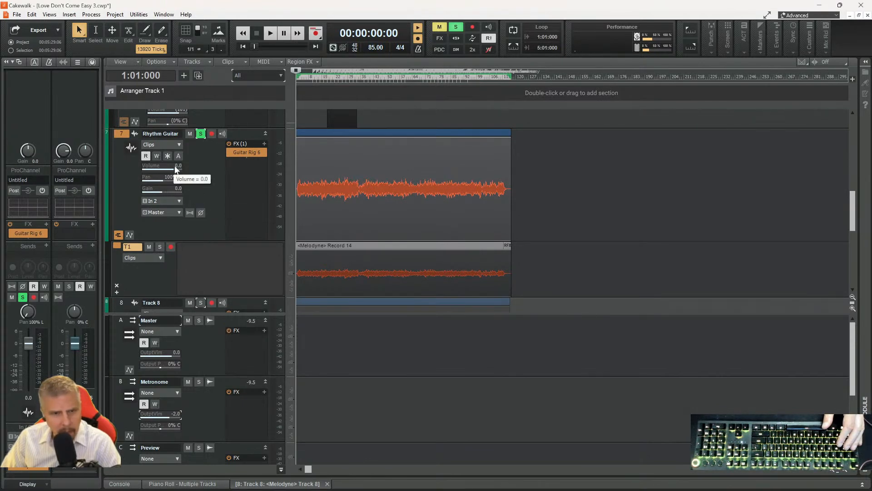
pyautogui.scroll(-4, 224, 187)
pyautogui.scroll(-1, 217, 204)
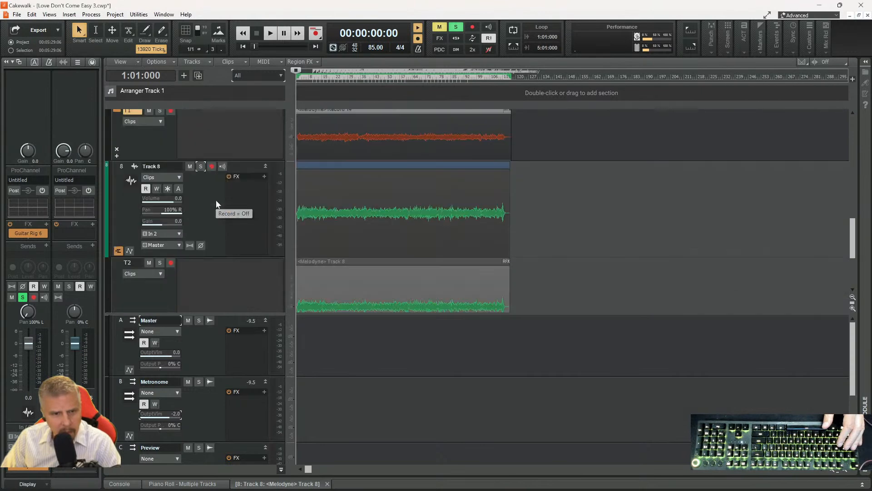
pyautogui.scroll(3, 216, 200)
pyautogui.scroll(-2, 206, 204)
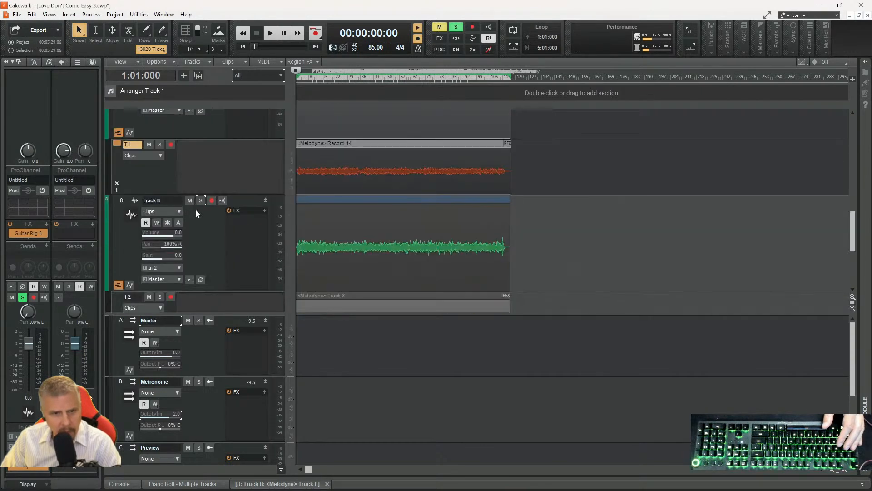
pyautogui.doubleClick(174, 201)
pyautogui.write('R')
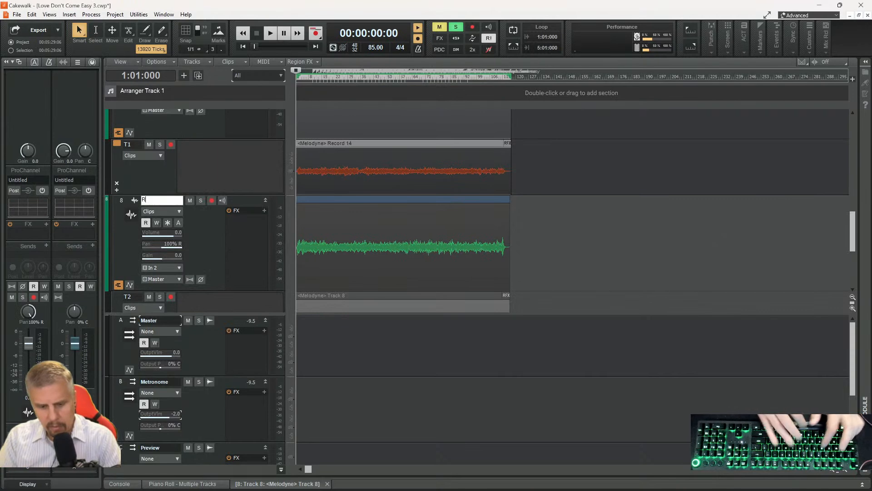
pyautogui.write('hythm')
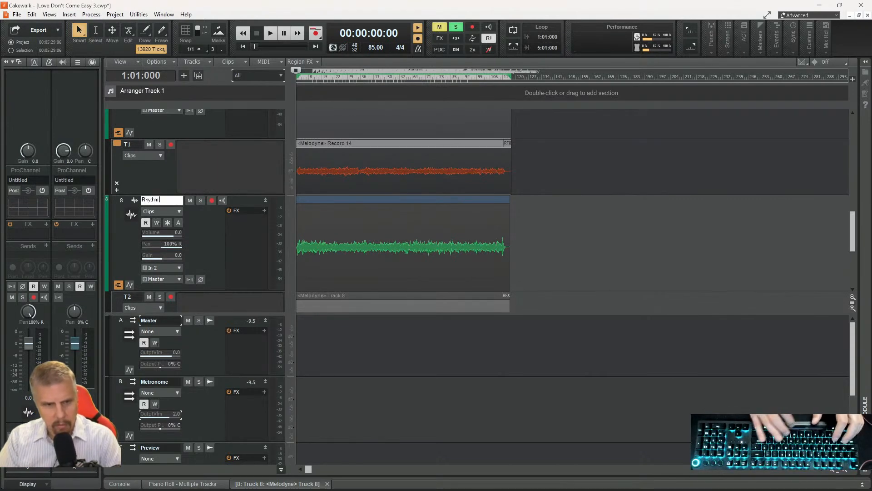
pyautogui.write(' Guitar')
pyautogui.press('Return')
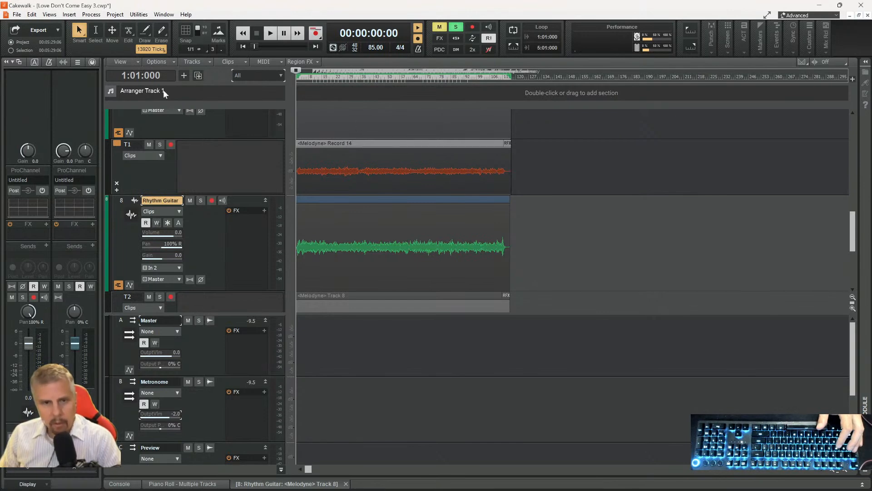
# - Rename the right-panned guitar on track 8 as Rhythm Guitar R and the left-panned one on track 7 as Rhythm Guitar L
pyautogui.scroll(3, 232, 168)
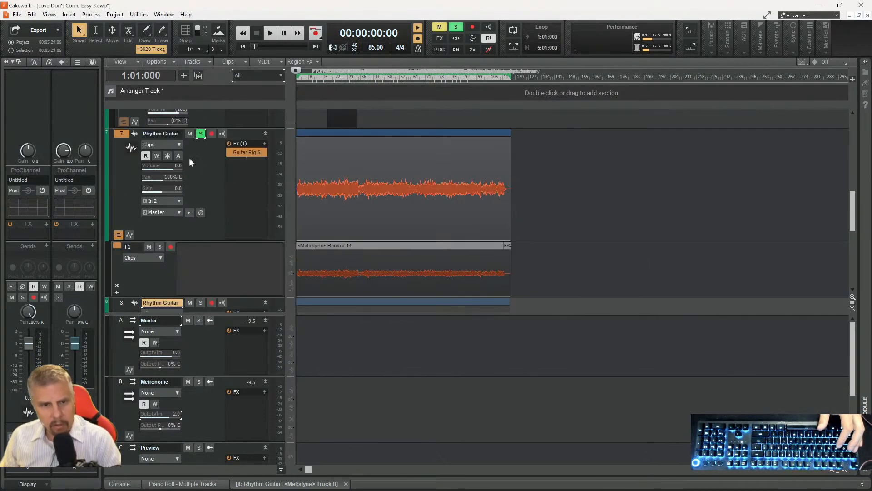
pyautogui.scroll(-3, 190, 162)
pyautogui.doubleClick(159, 200)
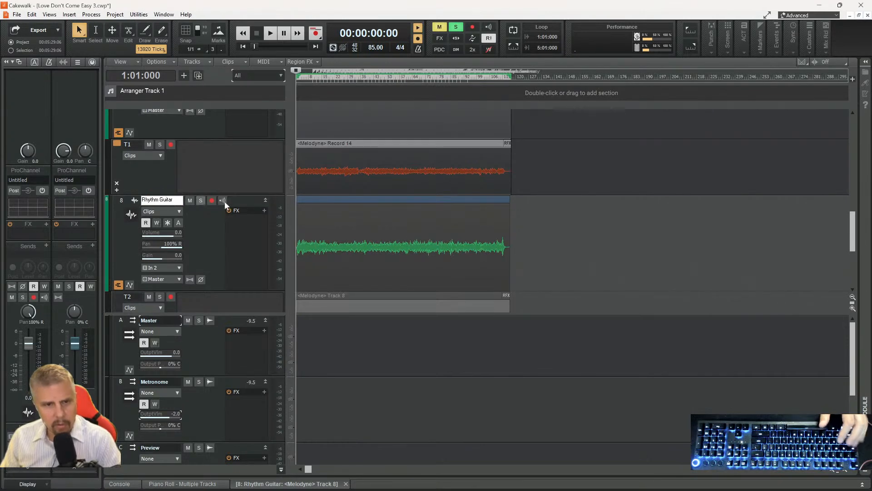
pyautogui.write('R')
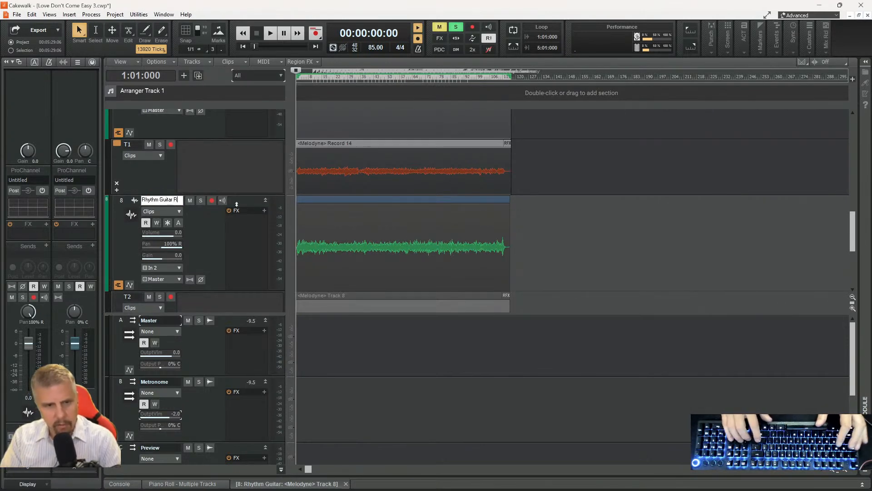
pyautogui.press('Return')
pyautogui.scroll(4, 174, 224)
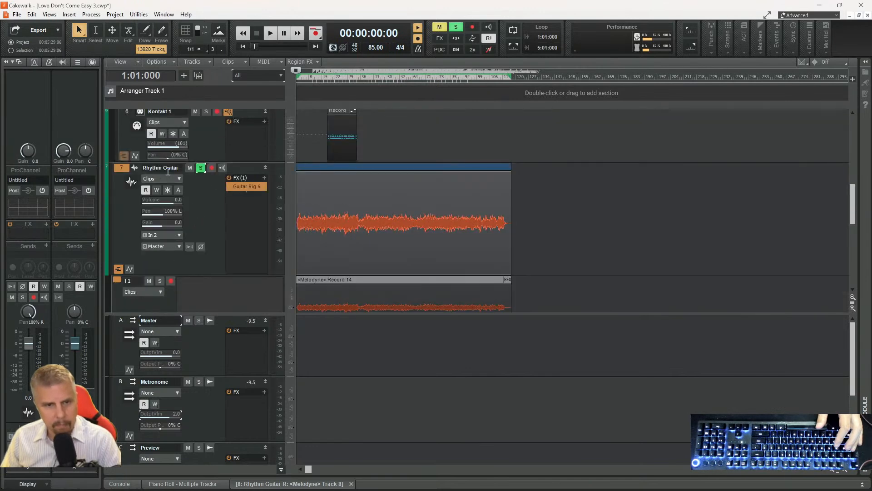
pyautogui.doubleClick(179, 168)
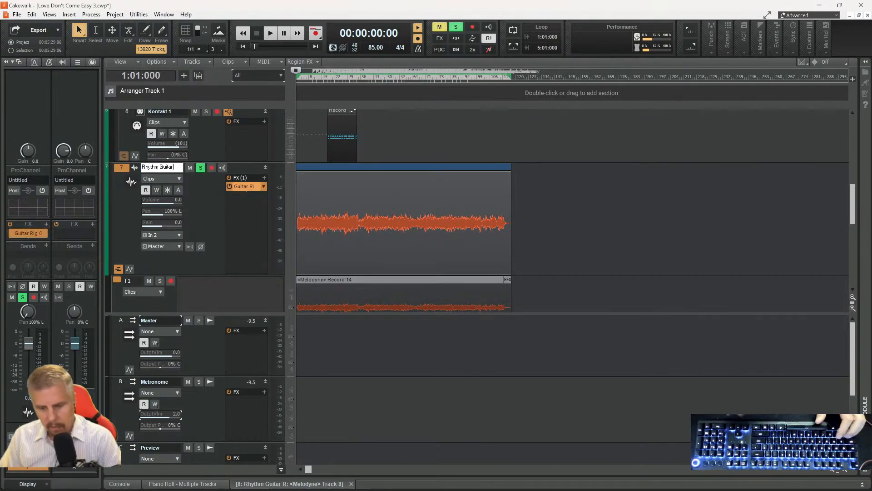
pyautogui.write('L')
pyautogui.press('Return')
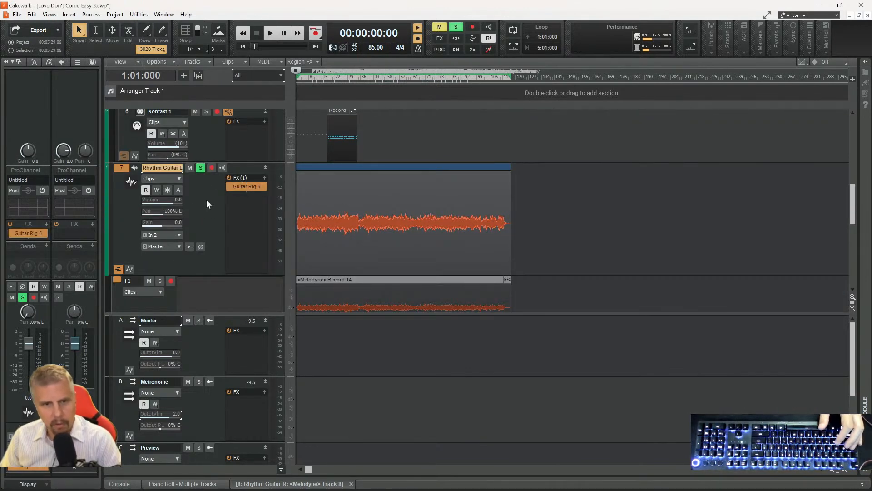
# - Remove Guitar Rig 6 from Rhythm Guitar L, play from the project start, and unsolo the track to hear both guitars
pyautogui.rightClick(249, 192)
pyautogui.click(246, 195)
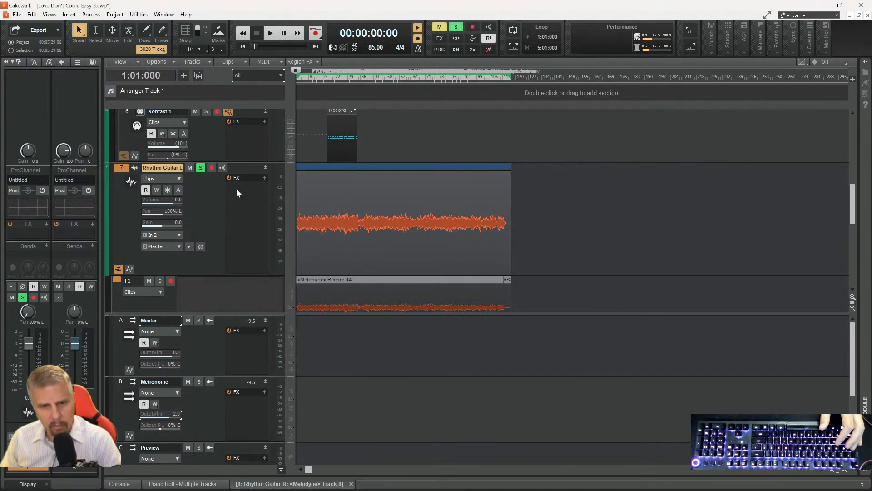
pyautogui.press('space')
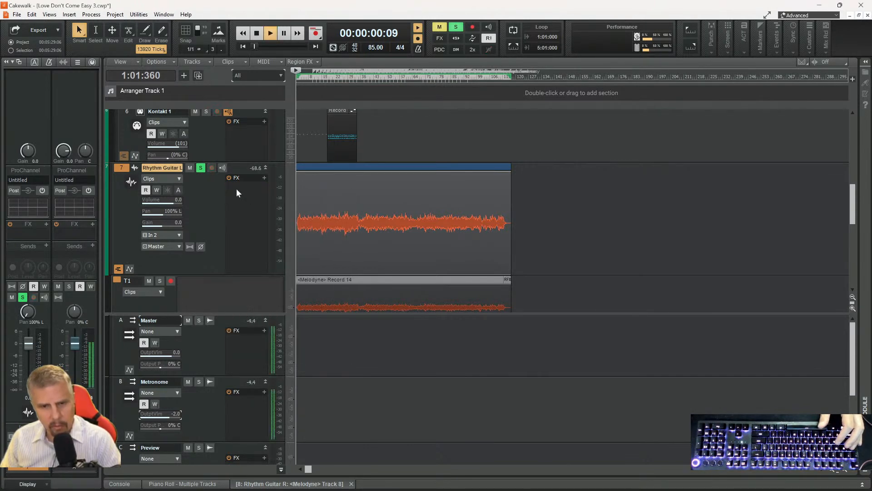
pyautogui.click(200, 168)
pyautogui.scroll(-3, 204, 190)
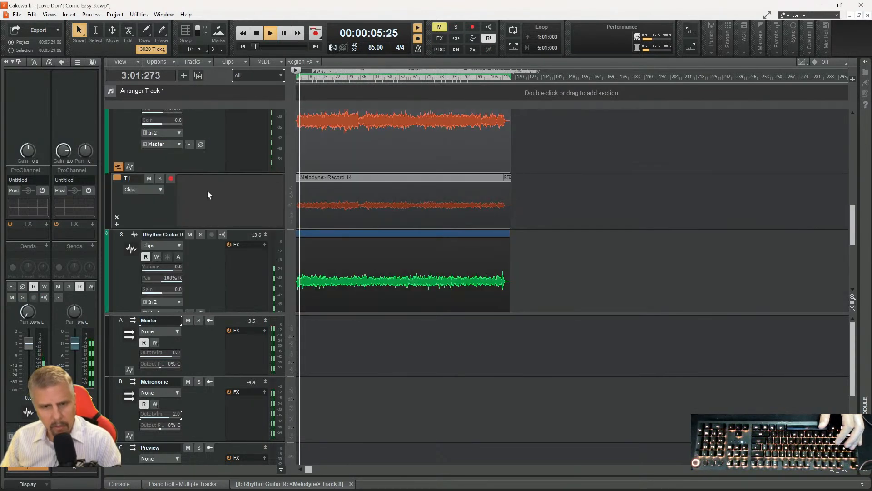
# - Stop playback, close the Piano Roll and Console views, and bring up the Melodyne editor for Rhythm Guitar L
pyautogui.scroll(-1, 207, 195)
pyautogui.press('space')
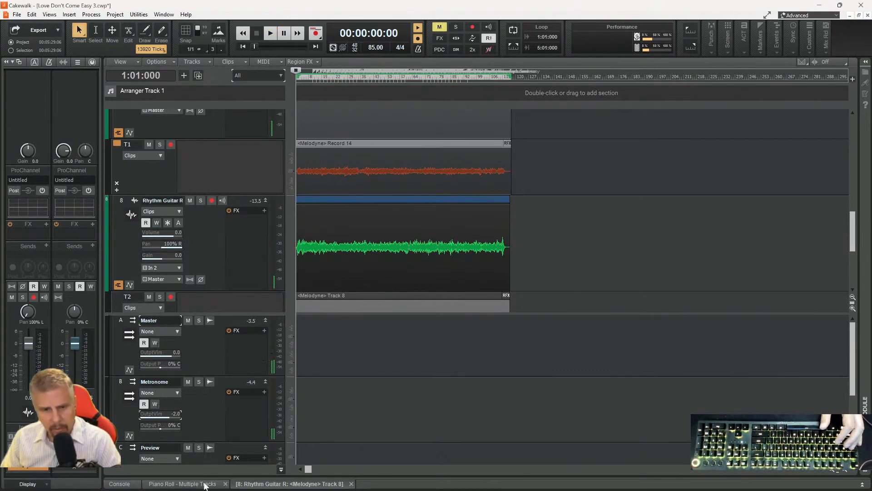
pyautogui.click(204, 484)
pyautogui.click(225, 484)
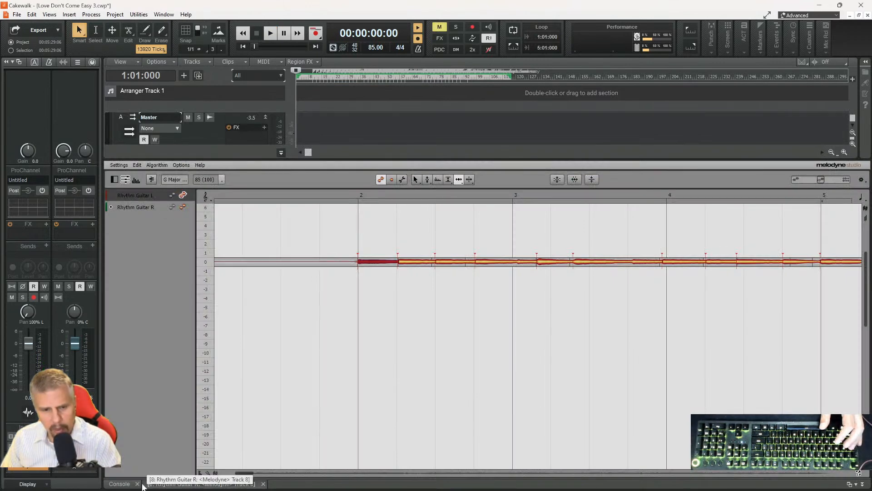
pyautogui.click(137, 483)
pyautogui.press('space')
pyautogui.press('space')
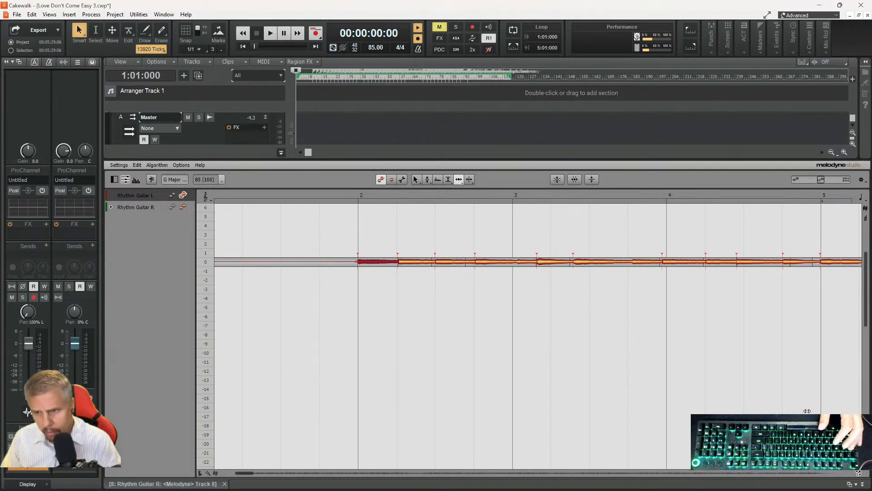
# - Show Rhythm Guitar R for editing together with Rhythm Guitar L in Melodyne, and play from just before bar 2
pyautogui.scroll(3, 462, 296)
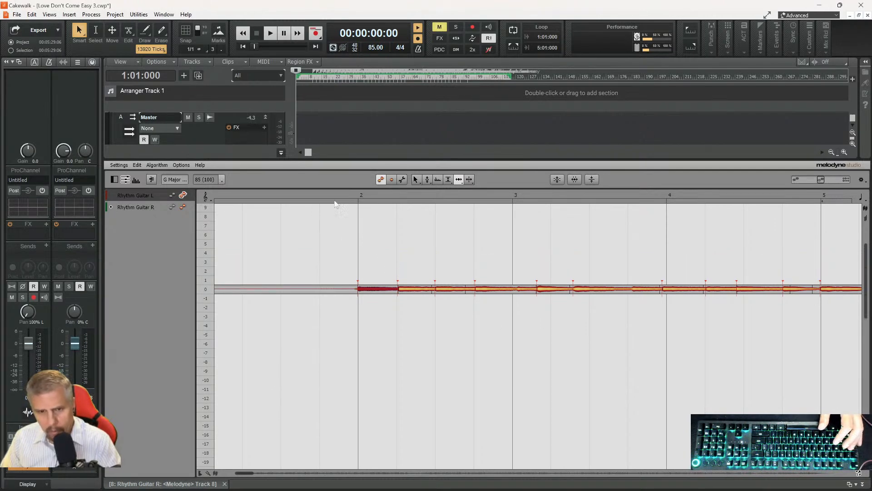
pyautogui.click(337, 194)
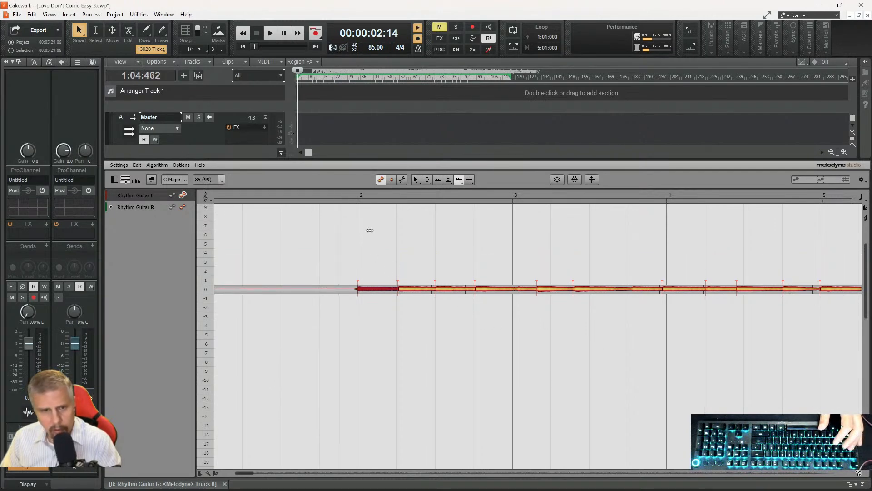
pyautogui.click(183, 207)
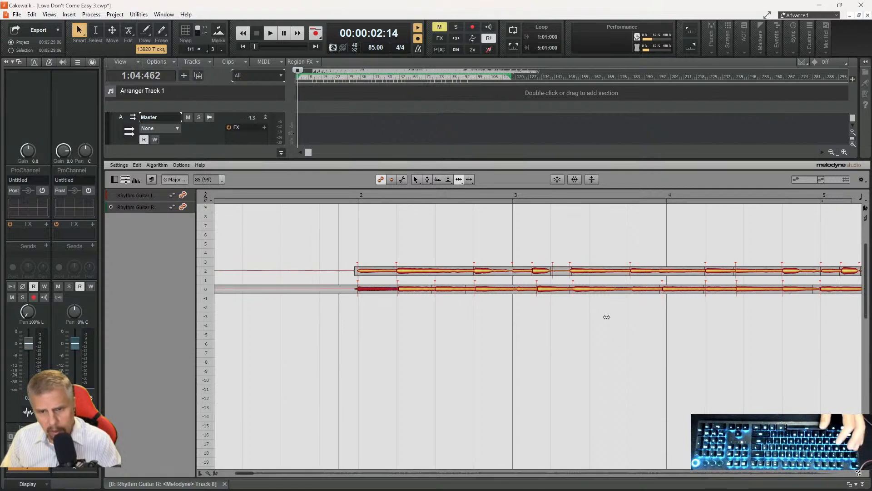
pyautogui.press('space')
# - Shift the first Rhythm Guitar L note after the start of bar 3 earlier to line up with Rhythm Guitar R
pyautogui.rightClick(525, 301)
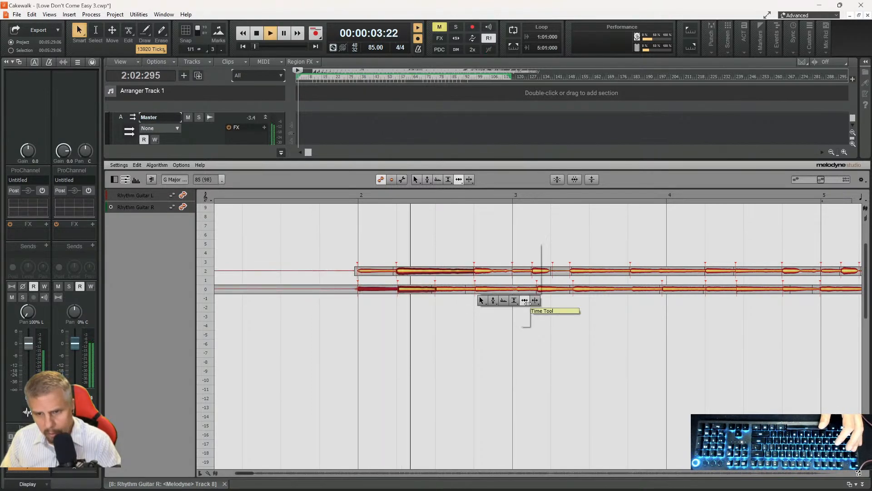
pyautogui.click(526, 301)
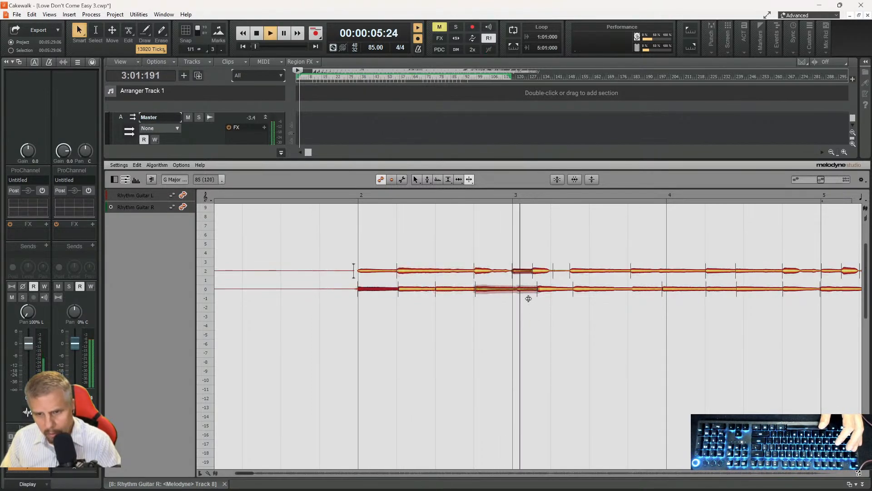
pyautogui.press('space')
pyautogui.rightClick(525, 287)
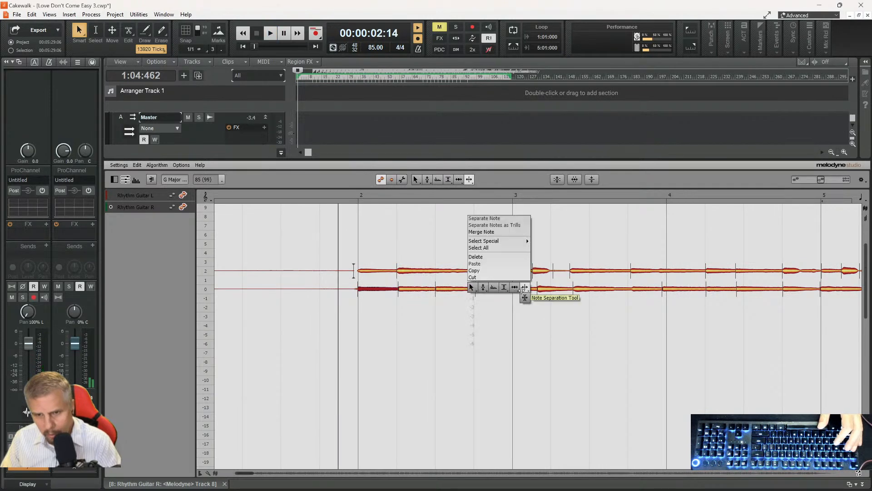
pyautogui.click(532, 281)
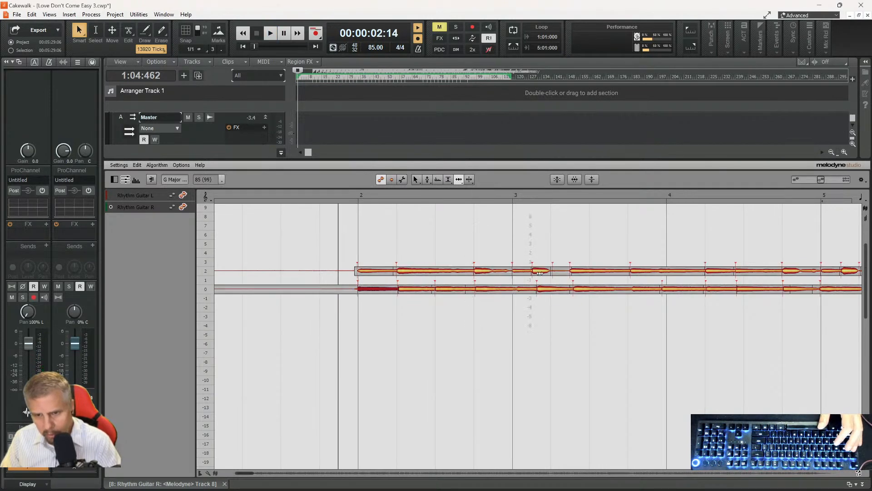
pyautogui.click(540, 287)
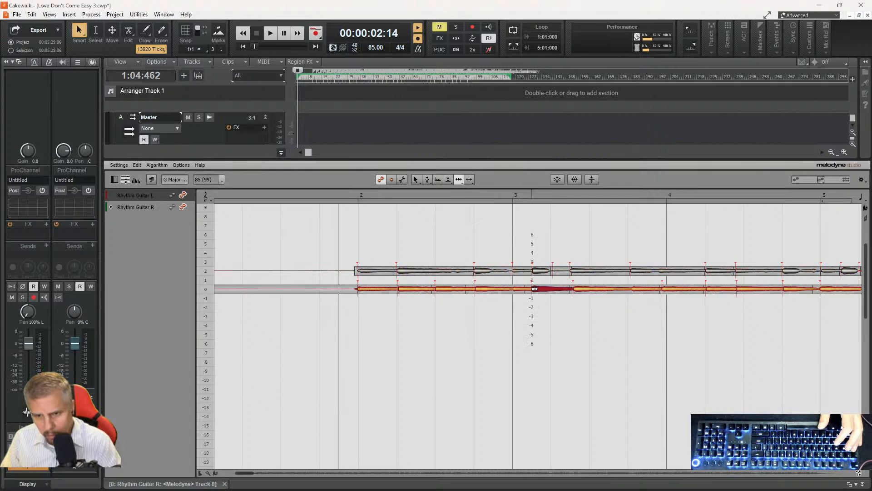
# - Play from just before bar 3, align the next Rhythm Guitar L note with Rhythm Guitar R, and nudge the Rhythm Guitar R note at beat 4
pyautogui.click(499, 199)
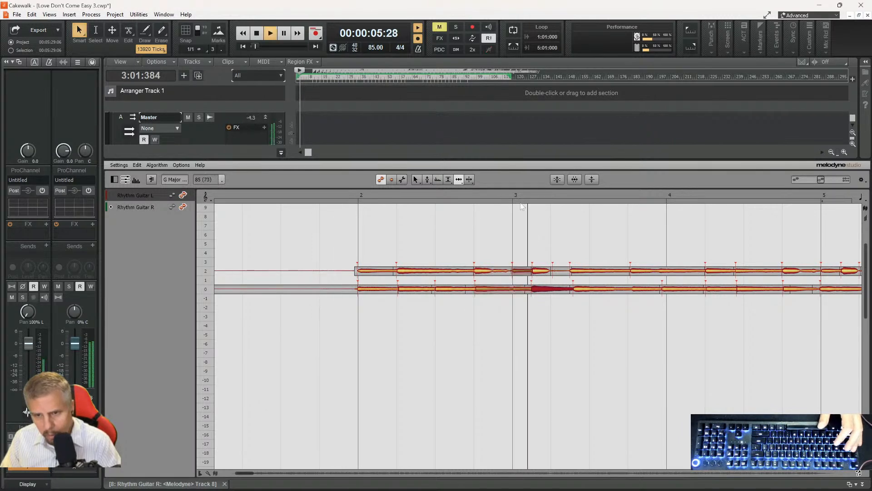
pyautogui.press('space')
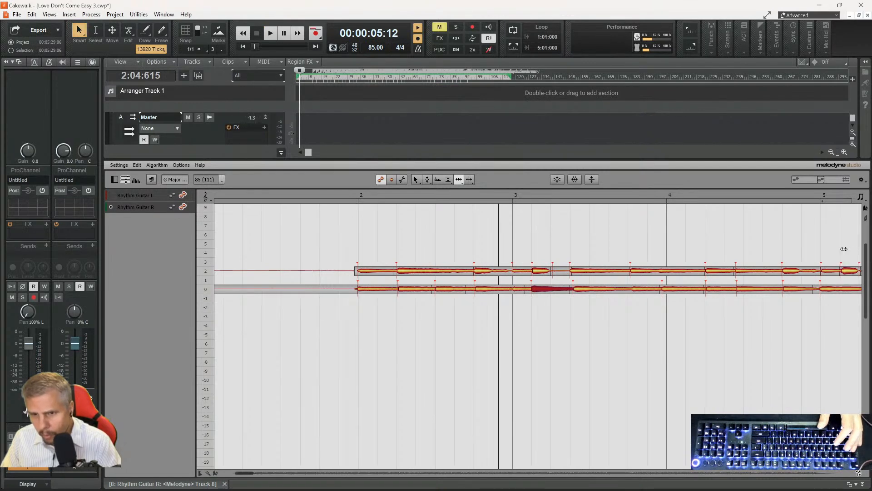
pyautogui.press('space')
pyautogui.click(576, 289)
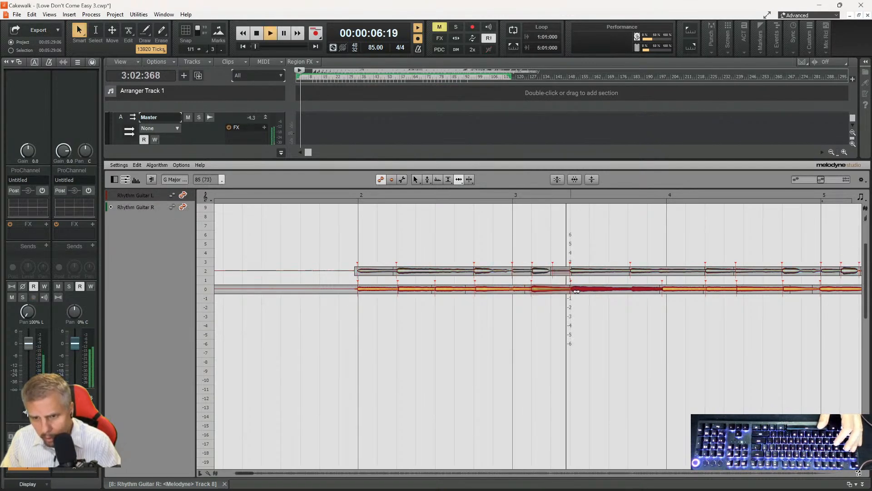
pyautogui.click(637, 270)
pyautogui.press('space')
# - Split the long Rhythm Guitar L note at beat 4 of bar 3, change the split's separation type, and audition the passage
pyautogui.rightClick(649, 296)
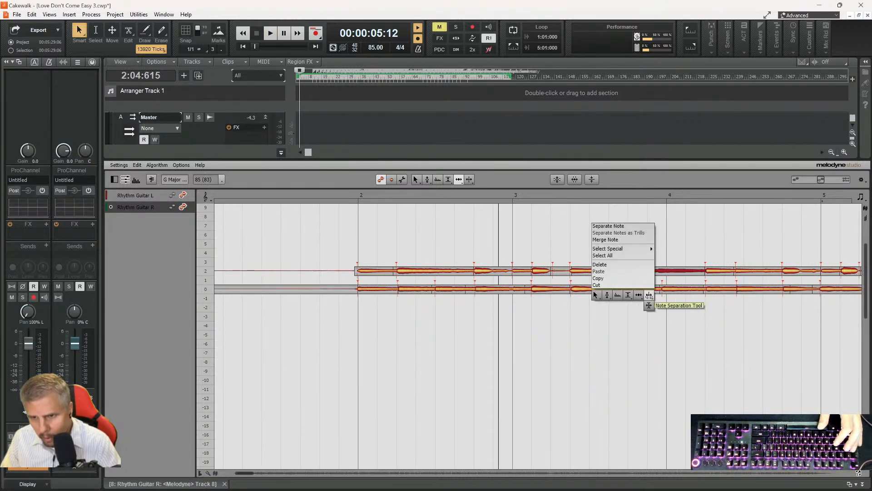
pyautogui.click(649, 296)
pyautogui.click(632, 289)
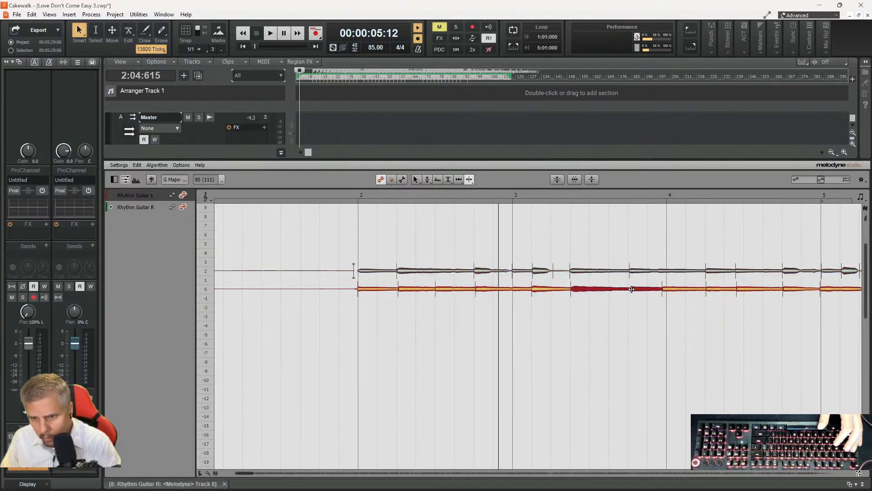
pyautogui.rightClick(631, 289)
pyautogui.click(631, 289)
pyautogui.press('space')
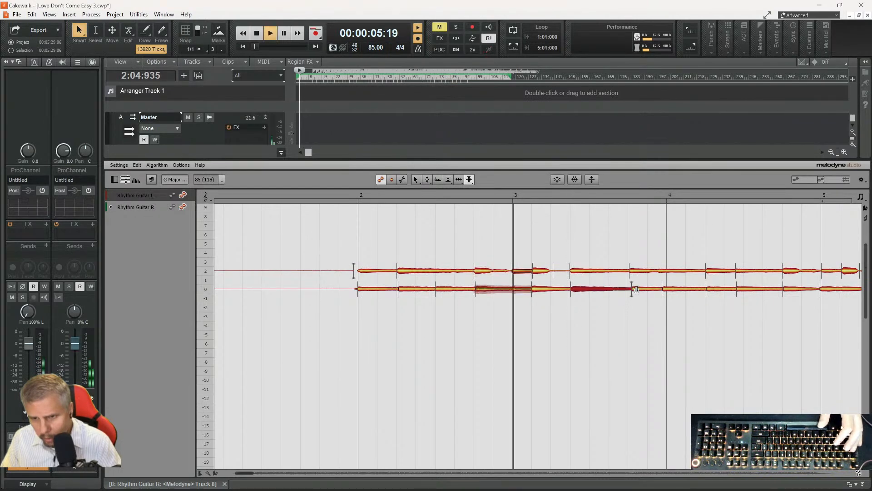
pyautogui.rightClick(637, 289)
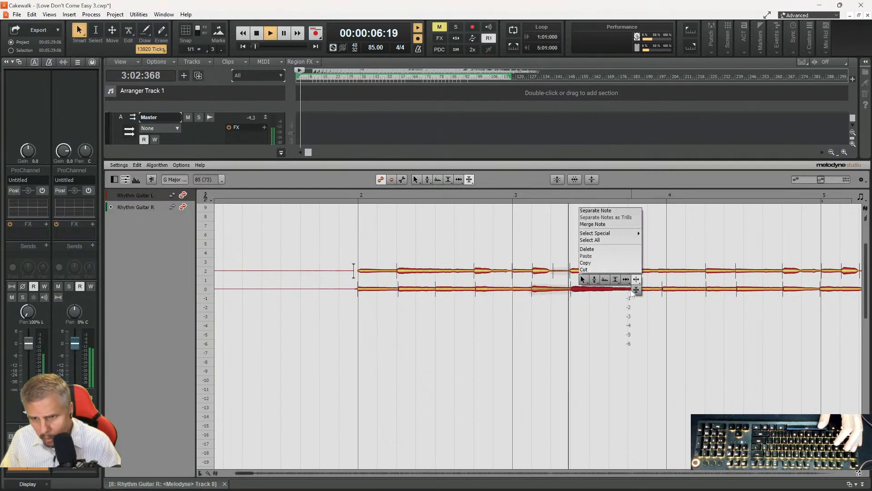
pyautogui.click(636, 289)
pyautogui.press('space')
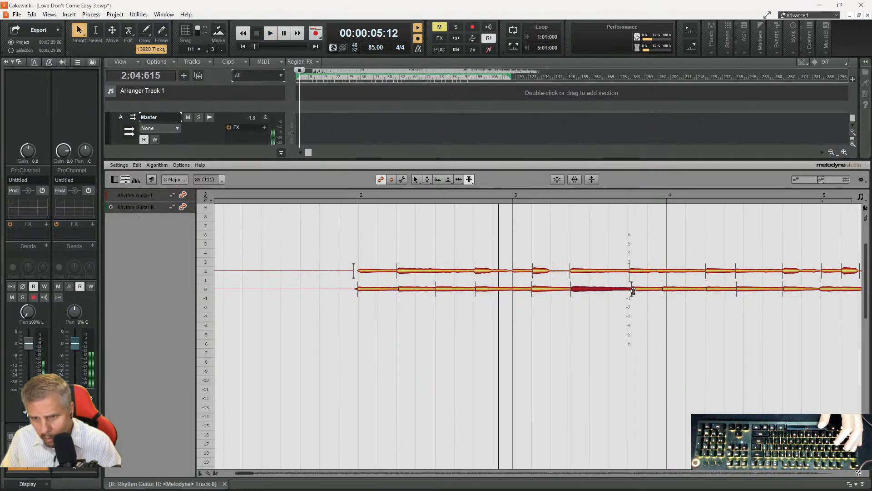
# - With the Time Tool, align the new Rhythm Guitar L note with Rhythm Guitar R and move the following note onto the bar 4 line
pyautogui.rightClick(633, 291)
pyautogui.click(616, 291)
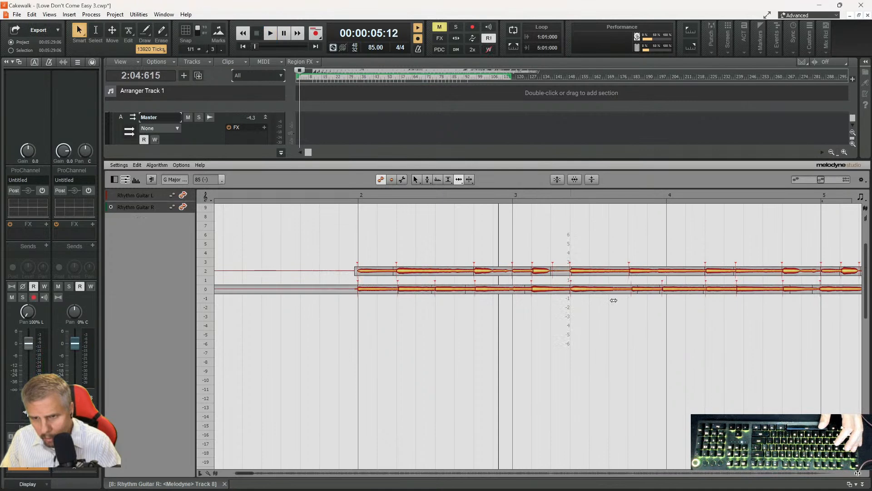
pyautogui.click(638, 288)
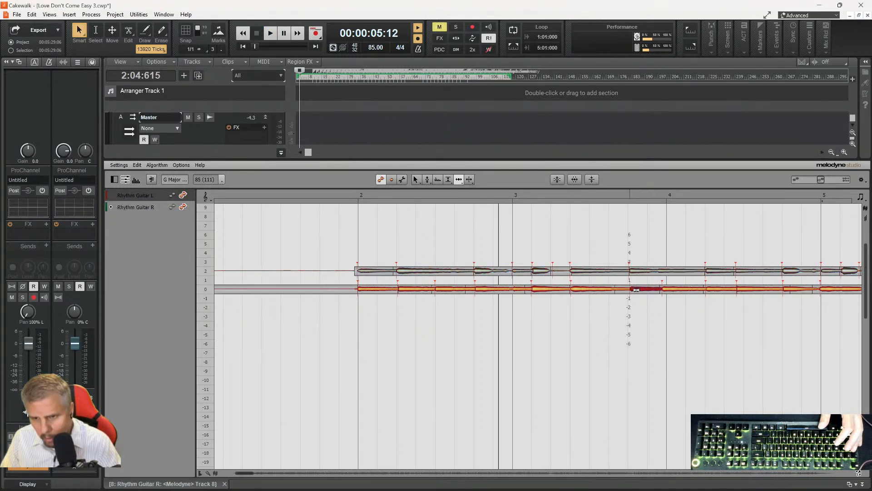
pyautogui.press('space')
pyautogui.click(674, 290)
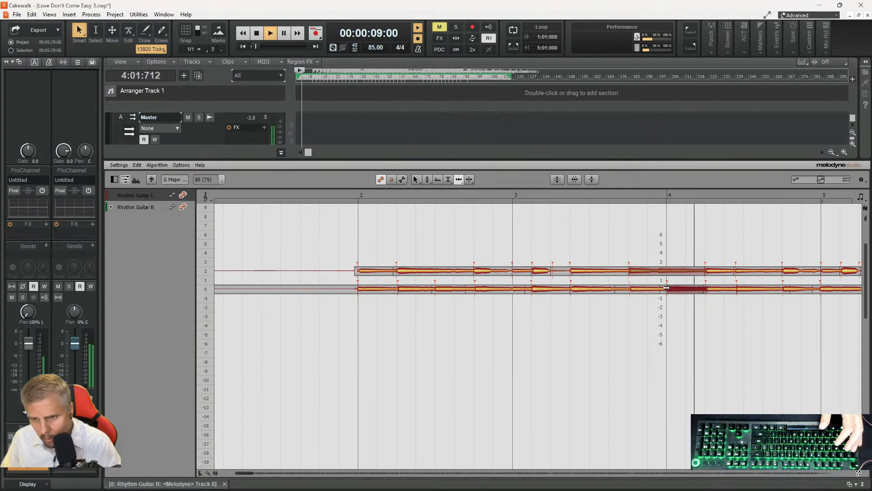
pyautogui.press('space')
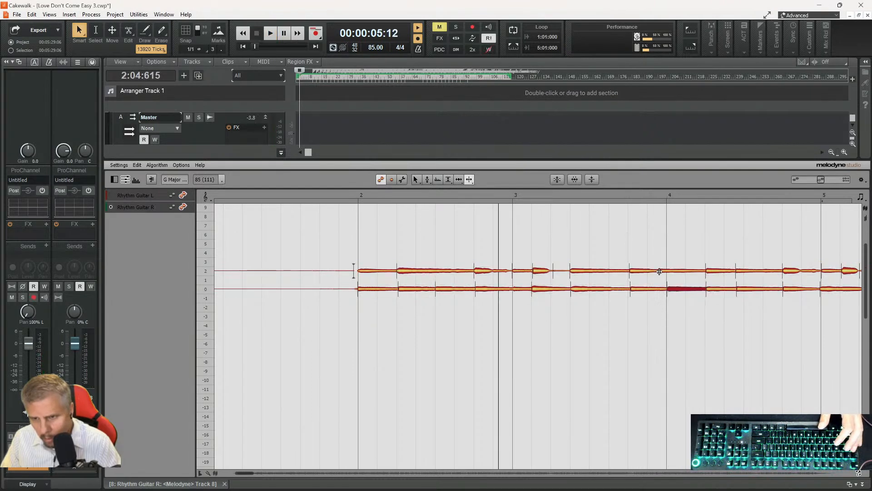
pyautogui.click(657, 271)
pyautogui.rightClick(652, 282)
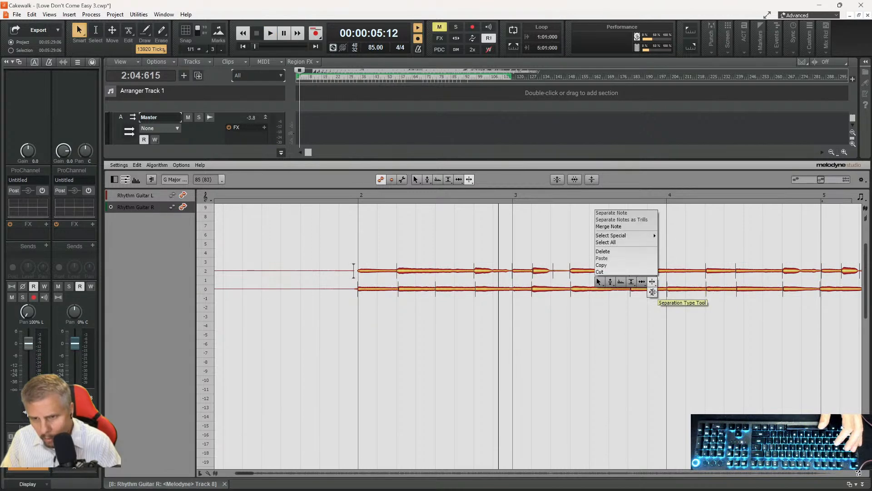
pyautogui.click(652, 281)
pyautogui.rightClick(657, 271)
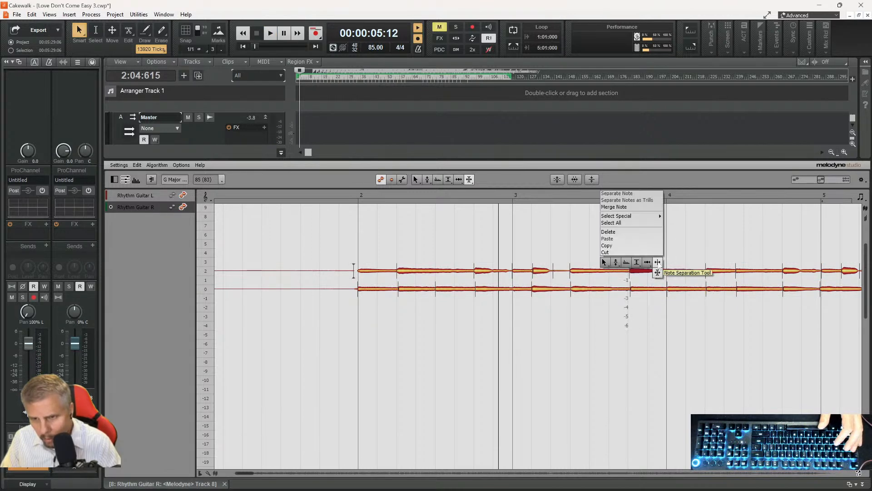
pyautogui.press('Escape')
pyautogui.rightClick(661, 281)
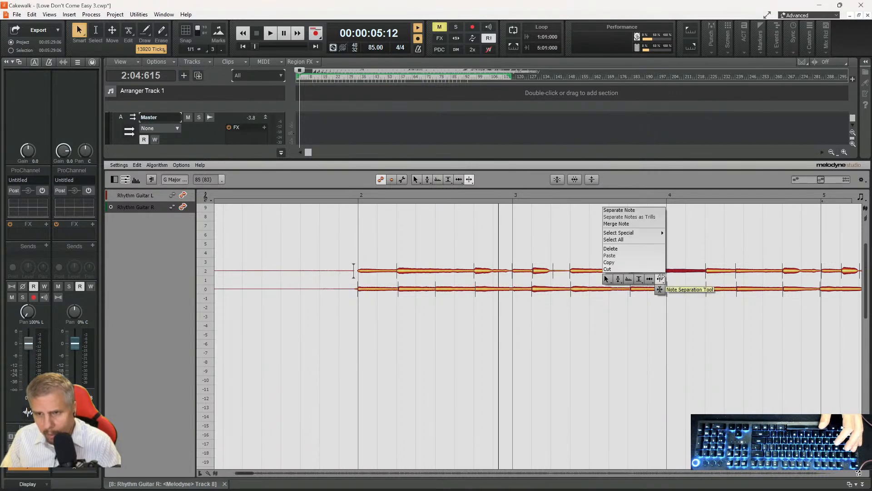
pyautogui.press('Escape')
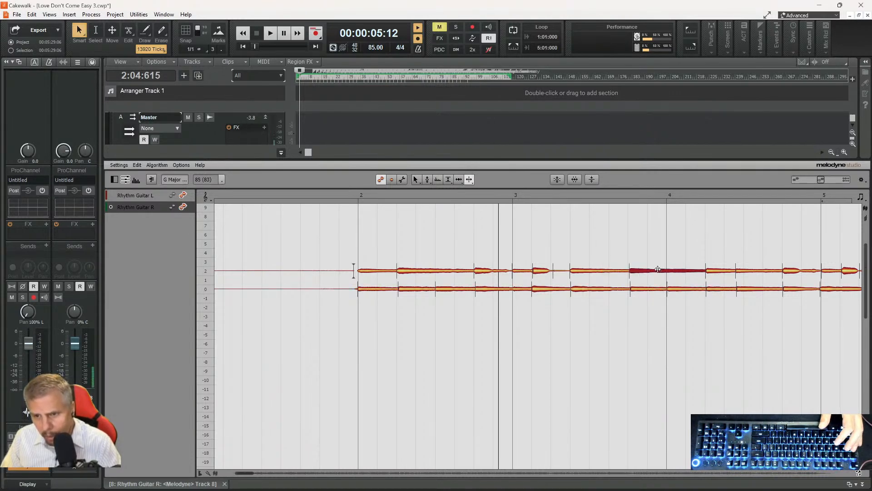
# - Split the Rhythm Guitar R note just before and just after the bar 4 line, and change the second split's separation type
pyautogui.rightClick(656, 285)
pyautogui.click(655, 288)
pyautogui.doubleClick(657, 272)
pyautogui.rightClick(675, 276)
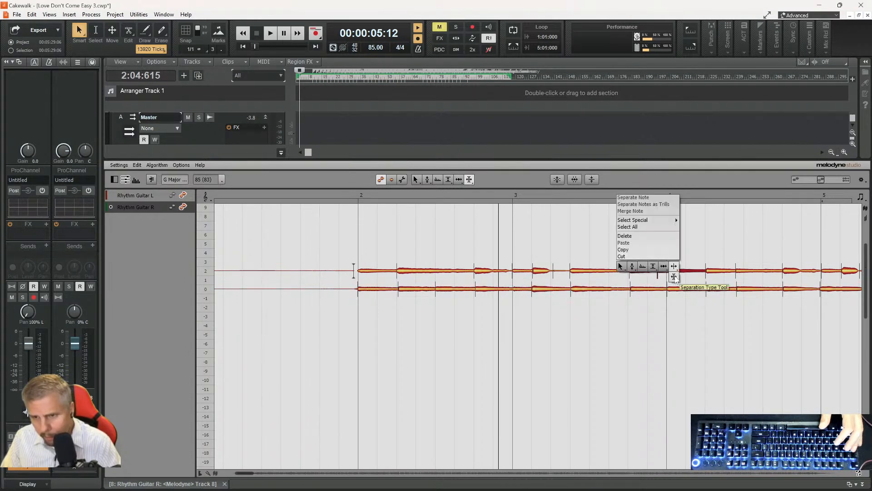
pyautogui.click(676, 272)
pyautogui.click(673, 271)
pyautogui.rightClick(672, 282)
pyautogui.click(673, 279)
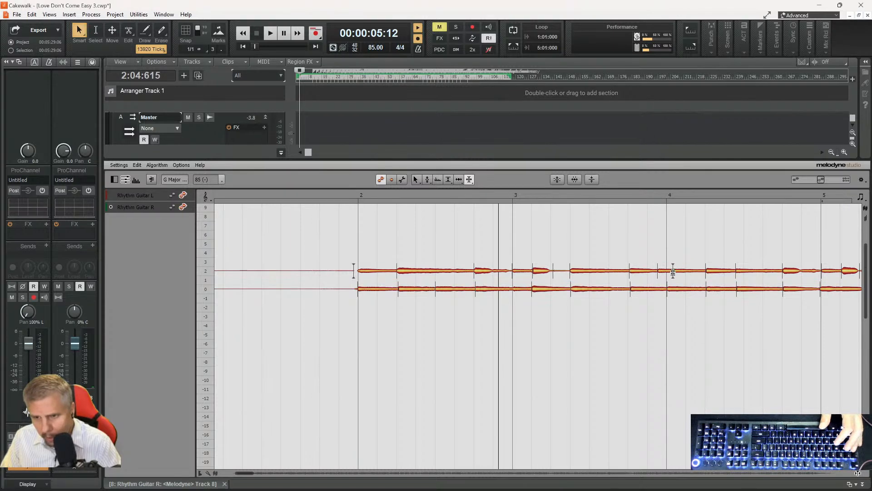
pyautogui.click(673, 271)
# - Move the separated Rhythm Guitar R note onto the bar 4 line with the Time Tool and audition the passage
pyautogui.rightClick(670, 269)
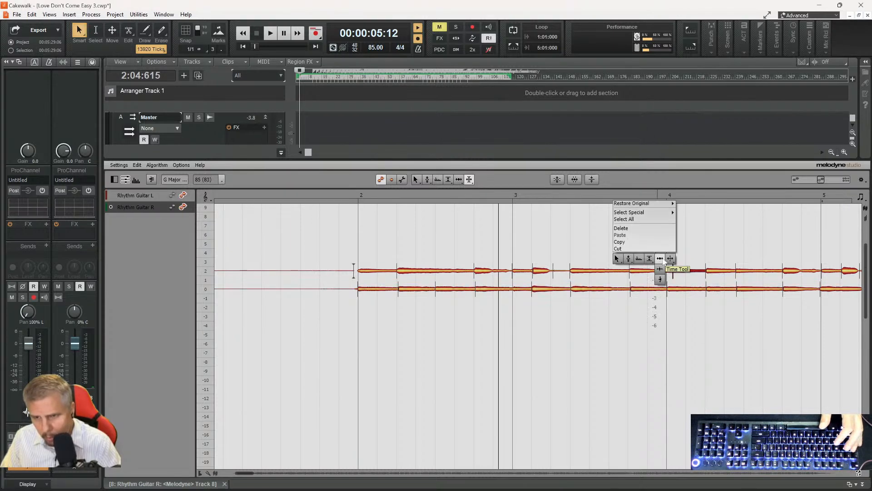
pyautogui.click(661, 258)
pyautogui.click(676, 266)
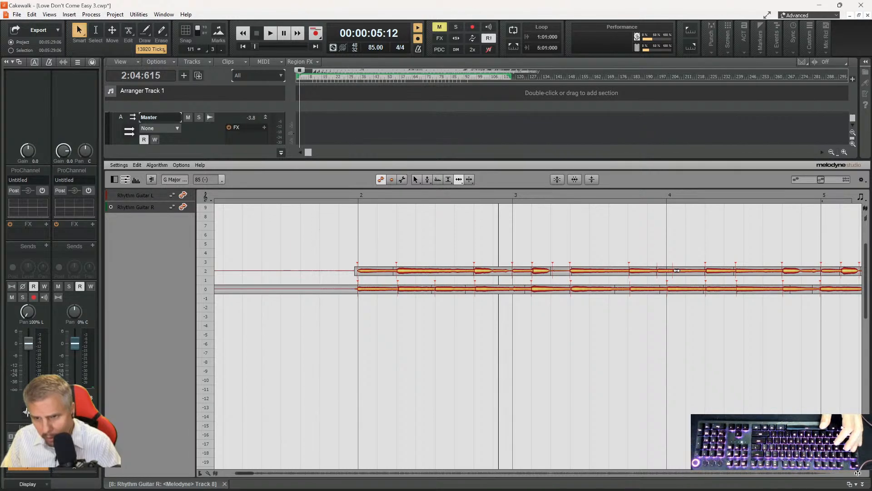
pyautogui.click(677, 271)
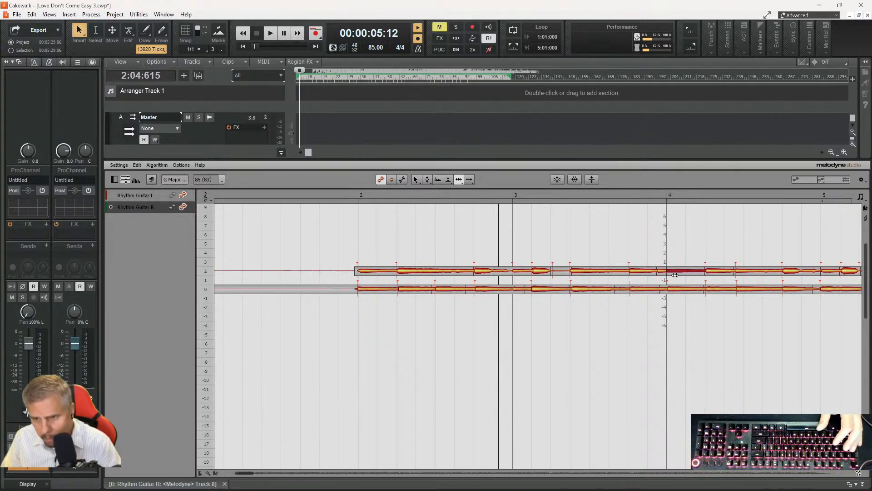
pyautogui.press('space')
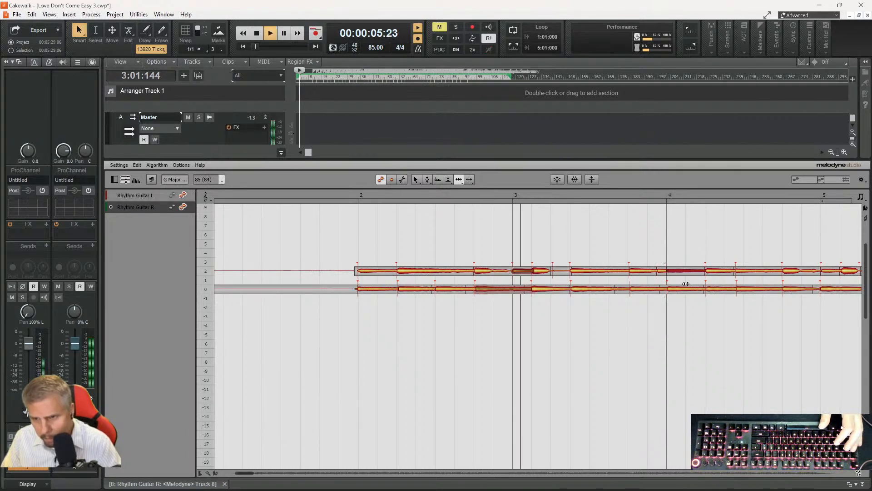
pyautogui.press('space')
# - Adjust the Rhythm Guitar L note at beat 4 of bar 3, resume playback, and align the mid-bar-4 Rhythm Guitar R note with Rhythm Guitar L
pyautogui.click(637, 289)
pyautogui.press('space')
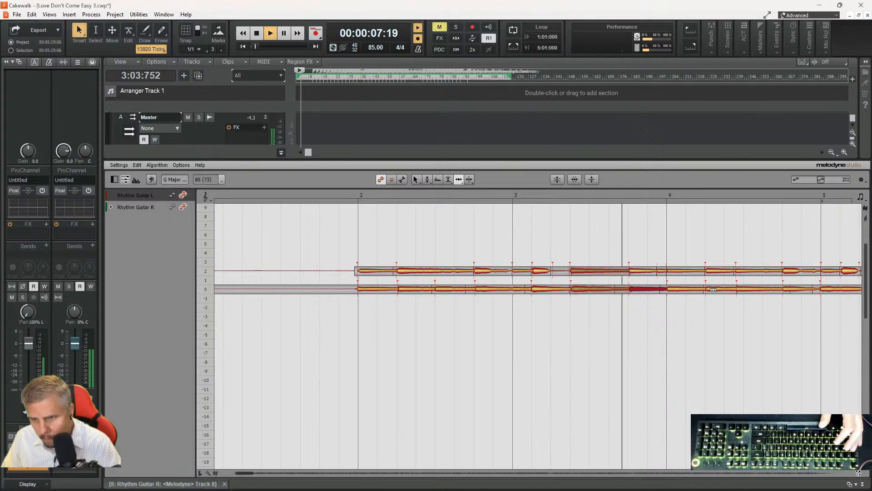
pyautogui.click(742, 271)
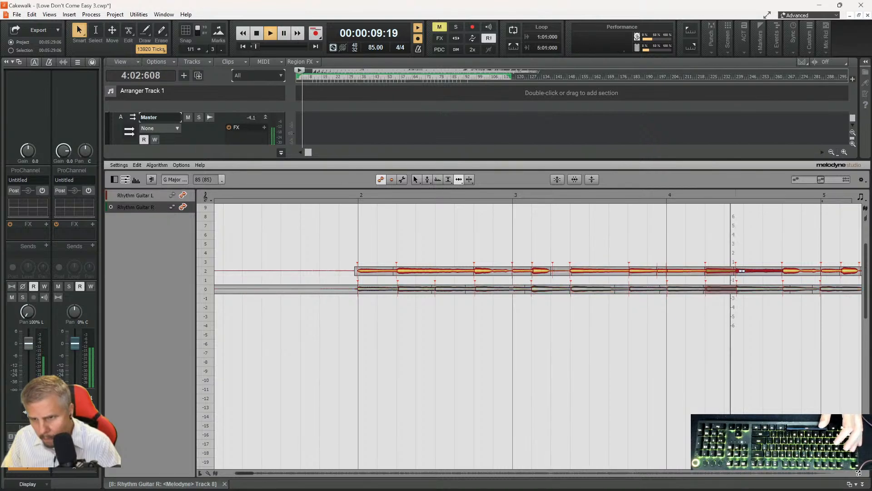
# - Audition bar 4 and align the Rhythm Guitar R notes mid-bar and at beat 4 with Rhythm Guitar L
pyautogui.press('space')
pyautogui.click(746, 289)
pyautogui.press('space')
pyautogui.click(788, 290)
pyautogui.moveTo(788, 289); pyautogui.dragTo(789, 290)
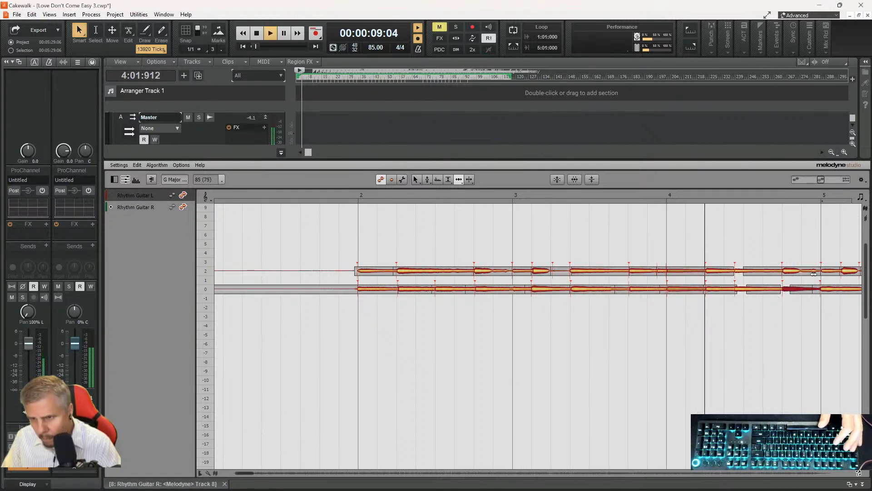
# - Lower the Rhythm Guitar L note at beat 4 of bar 4 to -5.52 dB with the Amplitude Tool and audition it
pyautogui.rightClick(786, 271)
pyautogui.click(793, 272)
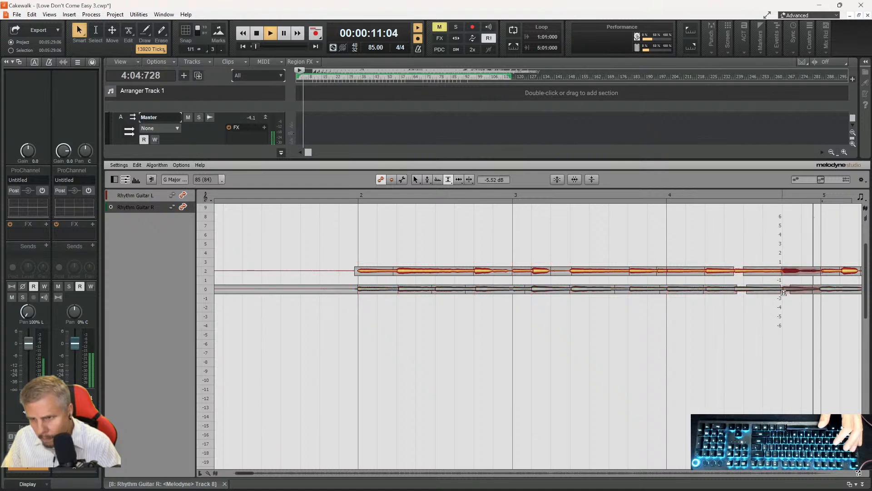
pyautogui.press('space')
# - With the Time Tool, move the Rhythm Guitar R note onto the bar 5 line, adjust the early bar 5 Rhythm Guitar L note, and resume playback
pyautogui.rightClick(824, 313)
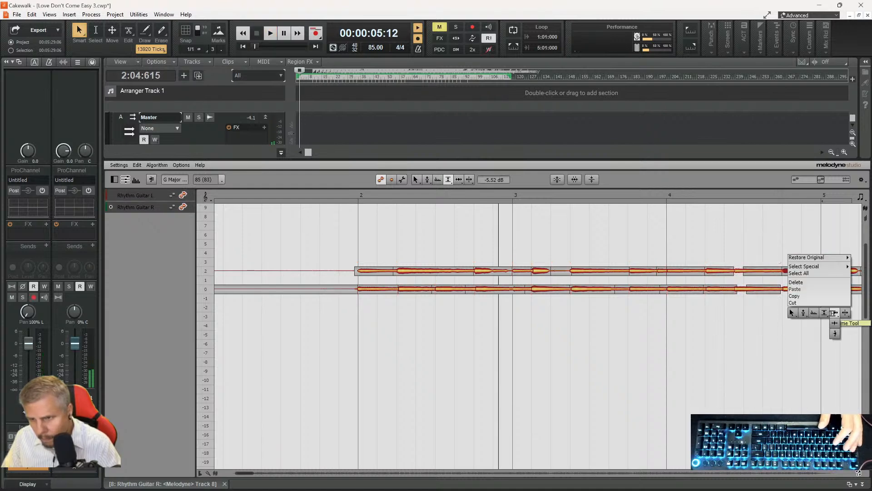
pyautogui.click(836, 313)
pyautogui.click(826, 289)
pyautogui.moveTo(827, 289); pyautogui.dragTo(826, 290)
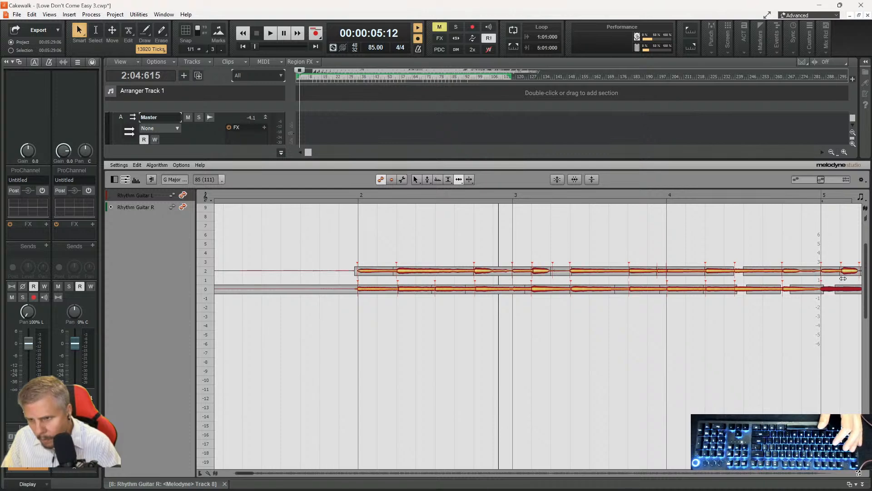
pyautogui.click(845, 272)
pyautogui.click(799, 195)
pyautogui.press('space')
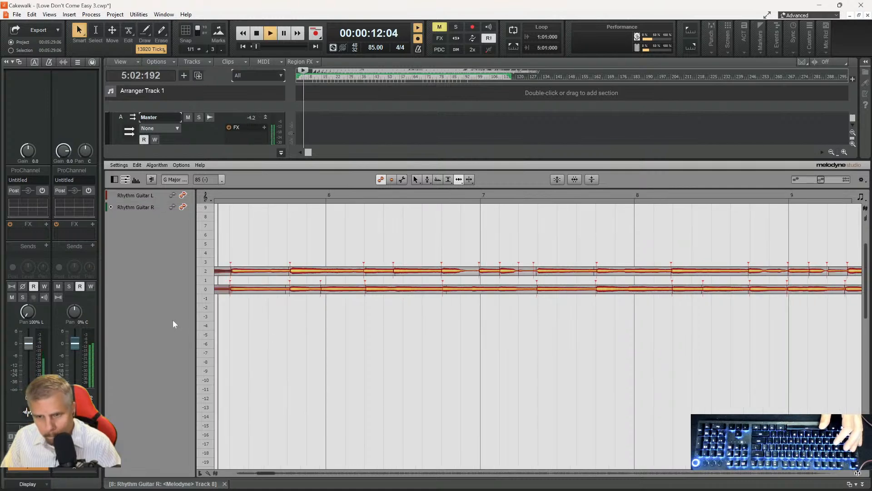
# - Audition bar 5 and align the Rhythm Guitar L and R notes at beat 4 with each other
pyautogui.press('space')
pyautogui.press('space')
pyautogui.press('space')
pyautogui.click(370, 273)
pyautogui.press('space')
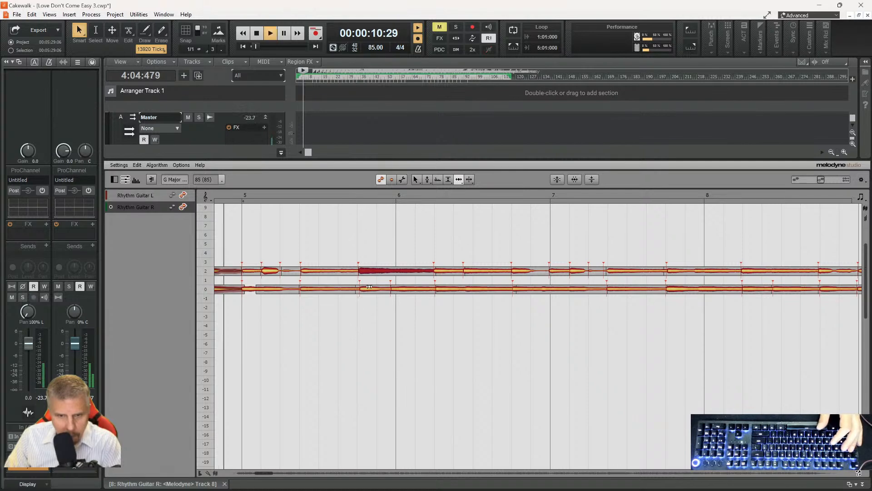
pyautogui.click(367, 289)
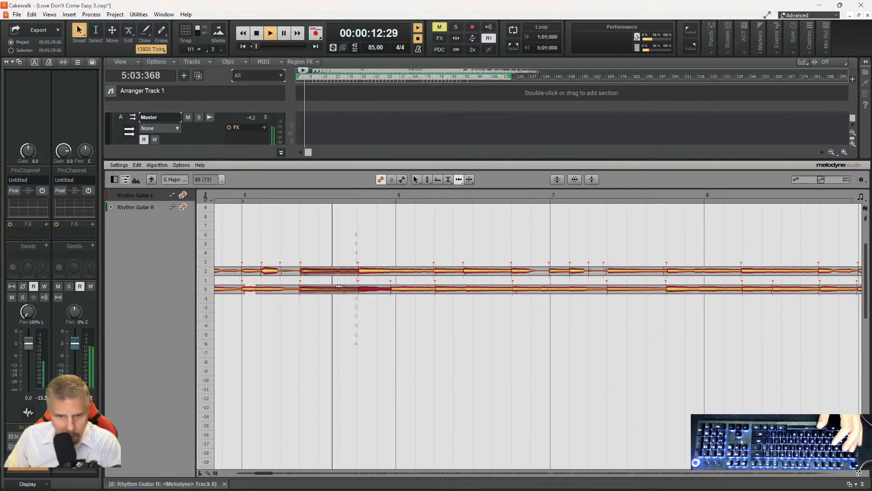
pyautogui.press('space')
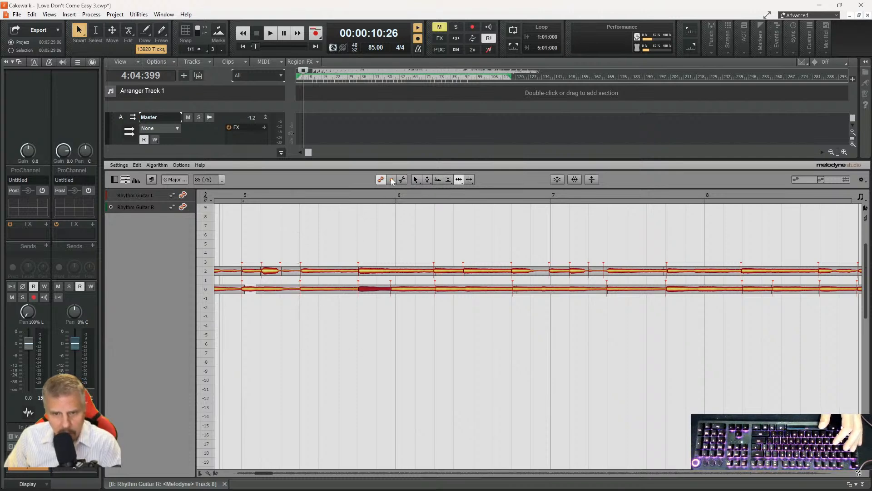
# - Nudge the Rhythm Guitar R note at beat 4 of bar 5 slightly earlier with the Time Tool and audition the passage
pyautogui.click(416, 180)
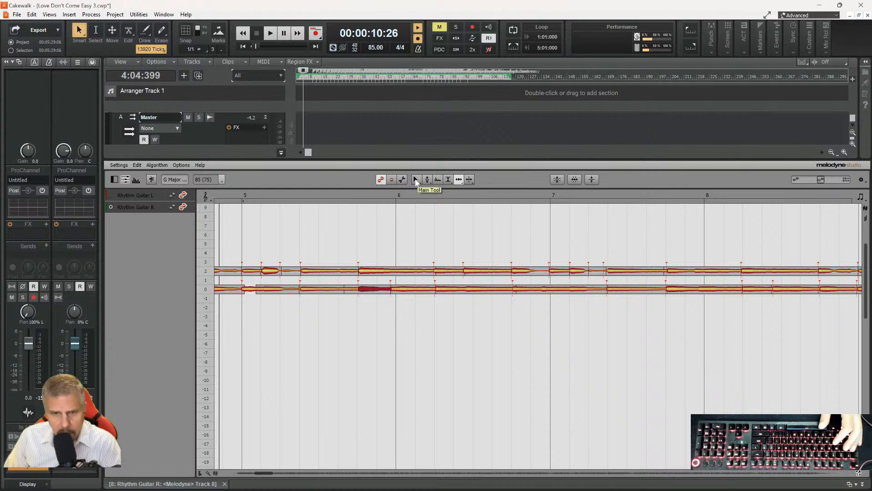
pyautogui.click(417, 200)
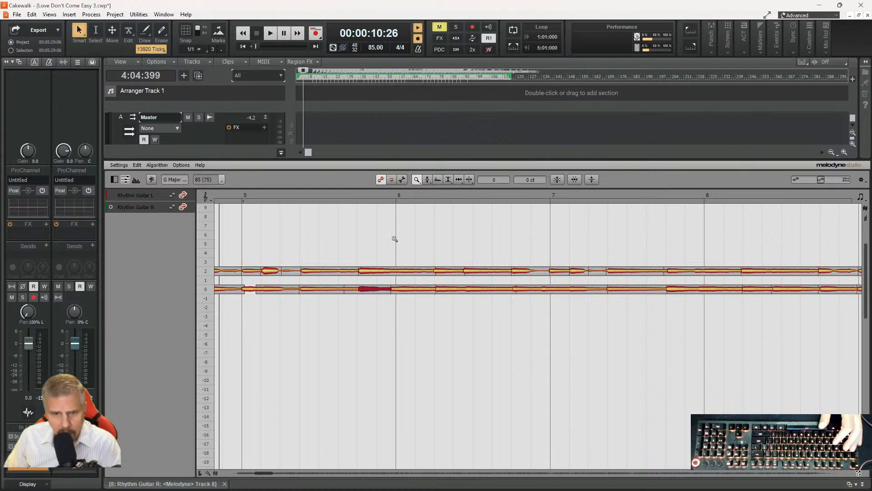
pyautogui.scroll(3, 384, 259)
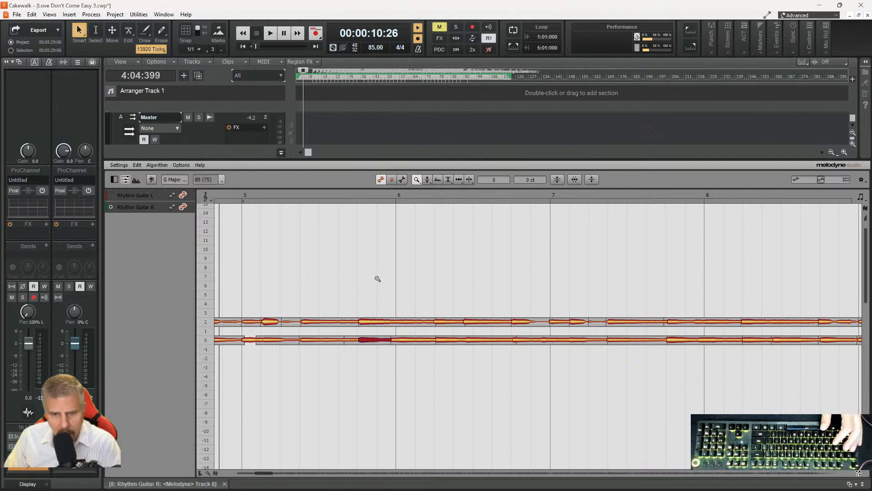
pyautogui.moveTo(362, 283); pyautogui.dragTo(392, 378)
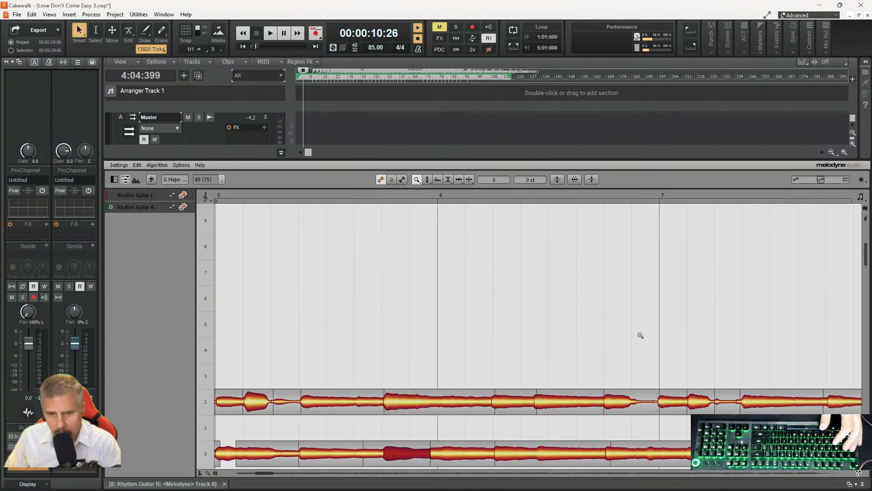
pyautogui.scroll(-5, 471, 324)
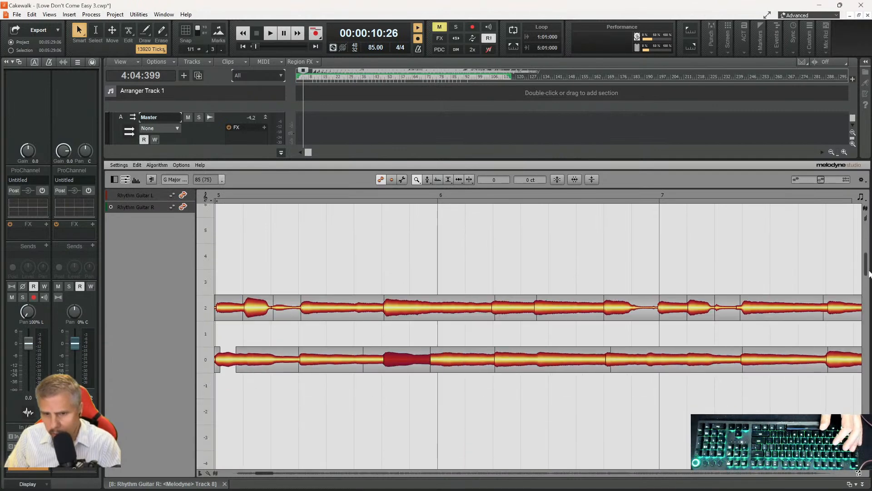
pyautogui.rightClick(371, 370)
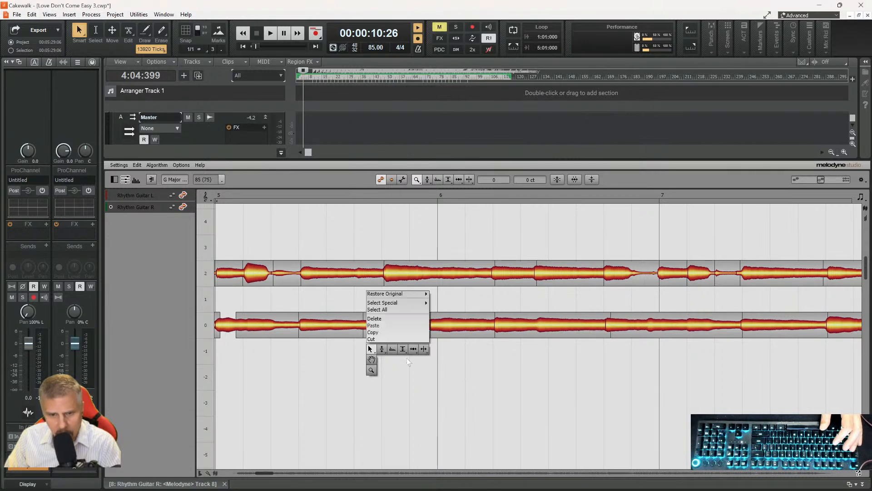
pyautogui.click(414, 348)
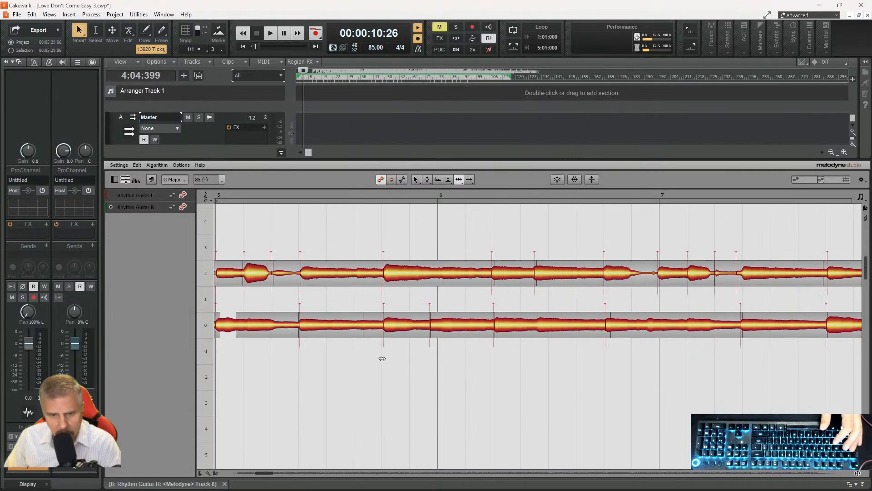
pyautogui.click(402, 326)
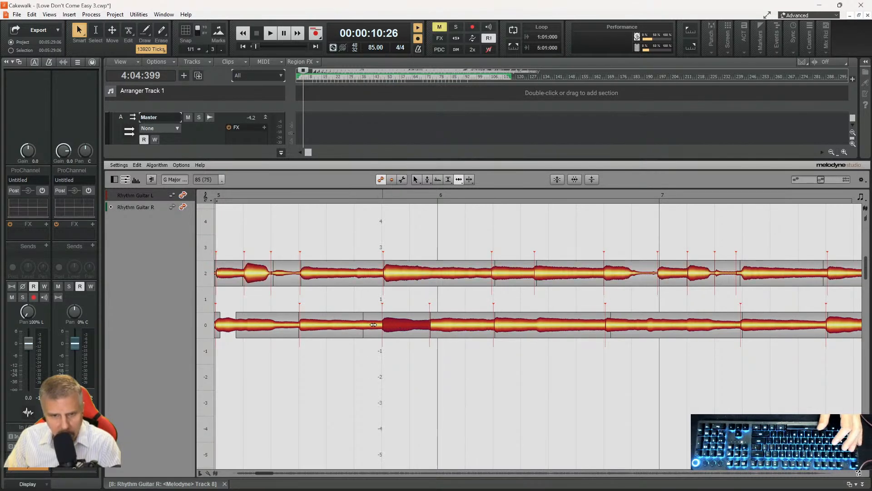
pyautogui.press('space')
pyautogui.press('space')
pyautogui.press('space')
pyautogui.press('space')
# - Lower the loud Rhythm Guitar L note just after the start of bar 5 to -3.96 dB with the Amplitude Tool
pyautogui.rightClick(250, 290)
pyautogui.click(238, 287)
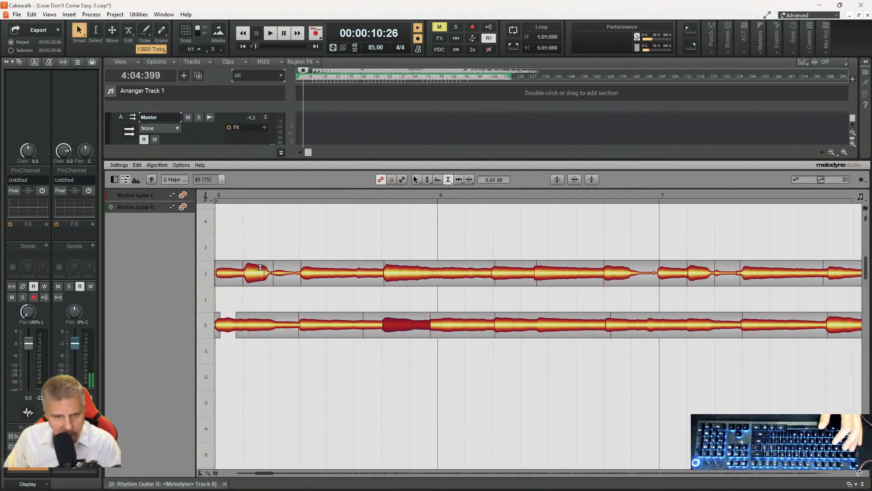
pyautogui.click(260, 268)
pyautogui.press('space')
pyautogui.moveTo(260, 268); pyautogui.dragTo(275, 282)
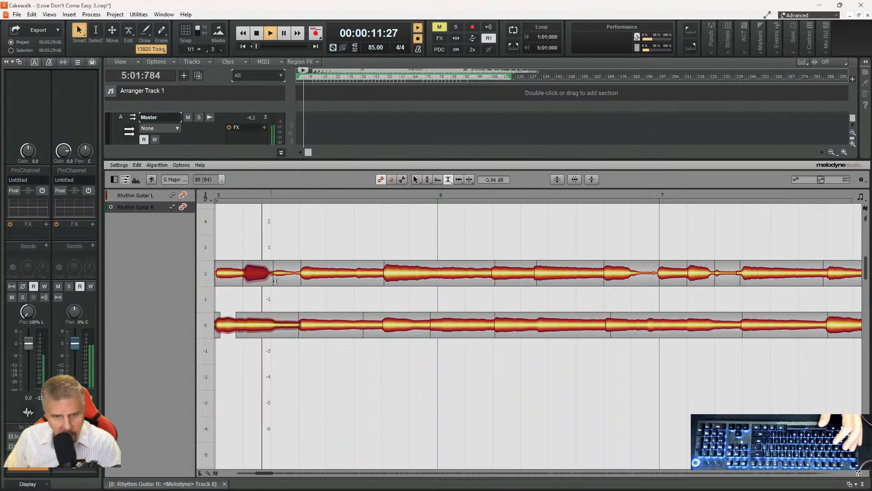
# - With the Time Tool, align the mid-bar-5 notes of both guitars and move the beat 4 Rhythm Guitar L note onto its Rhythm Guitar R counterpart
pyautogui.rightClick(315, 326)
pyautogui.click(326, 325)
pyautogui.click(310, 323)
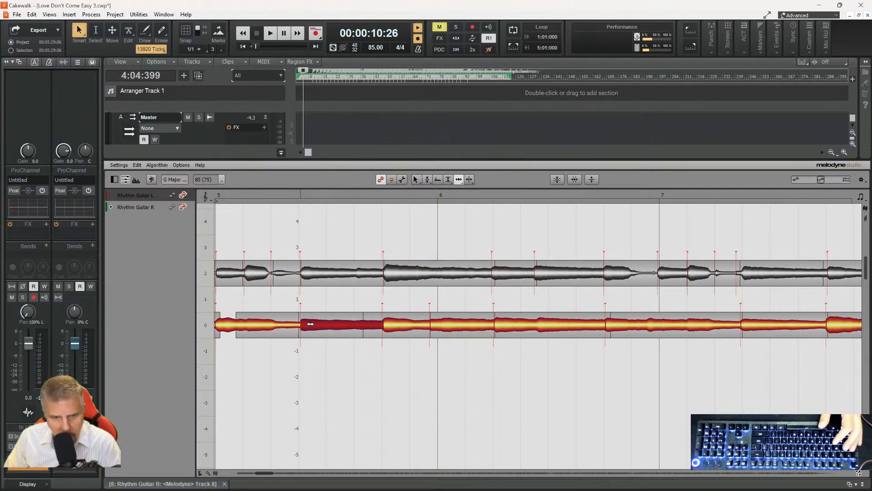
pyautogui.click(310, 273)
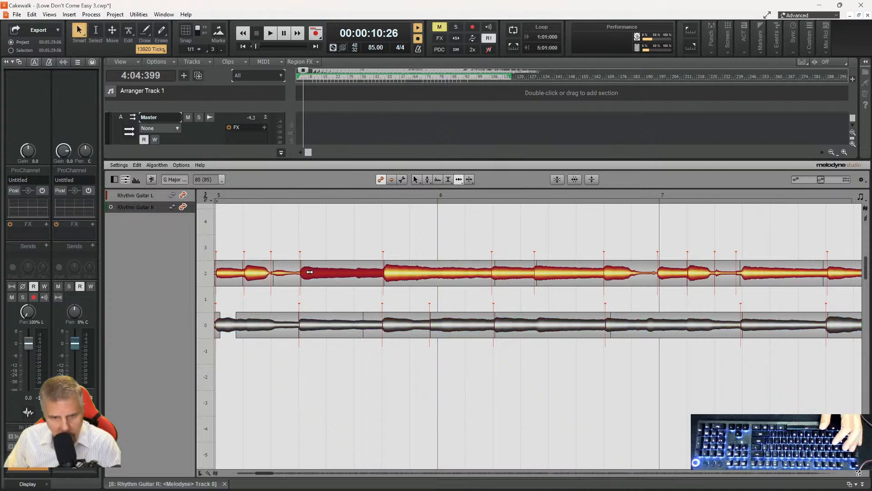
pyautogui.press('space')
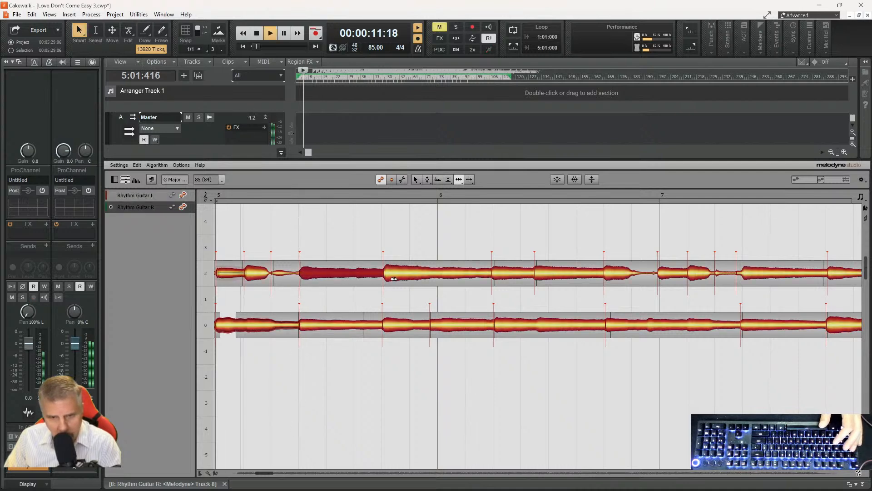
pyautogui.click(394, 276)
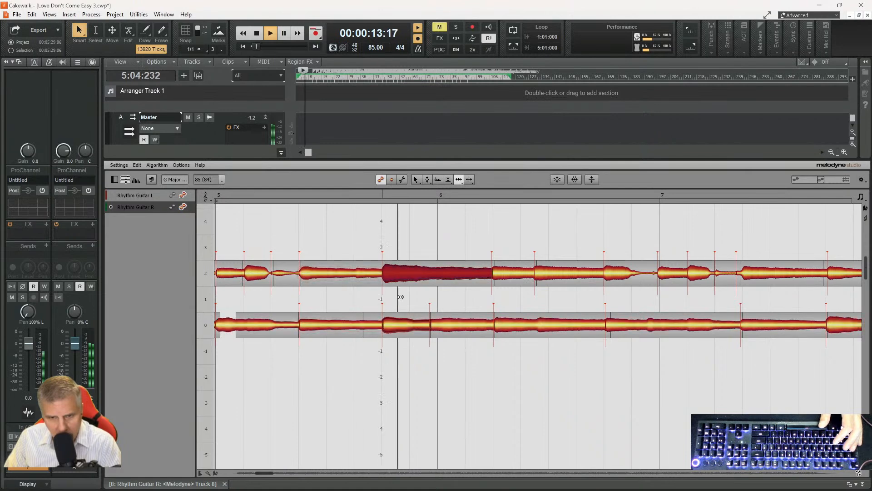
# - With the Amplitude Tool, reduce the levels of the Rhythm Guitar L notes from beat 2 of bar 6 into early bar 7 during playback
pyautogui.press('space')
pyautogui.rightClick(391, 284)
pyautogui.click(394, 286)
pyautogui.press('space')
pyautogui.moveTo(506, 274); pyautogui.dragTo(505, 277)
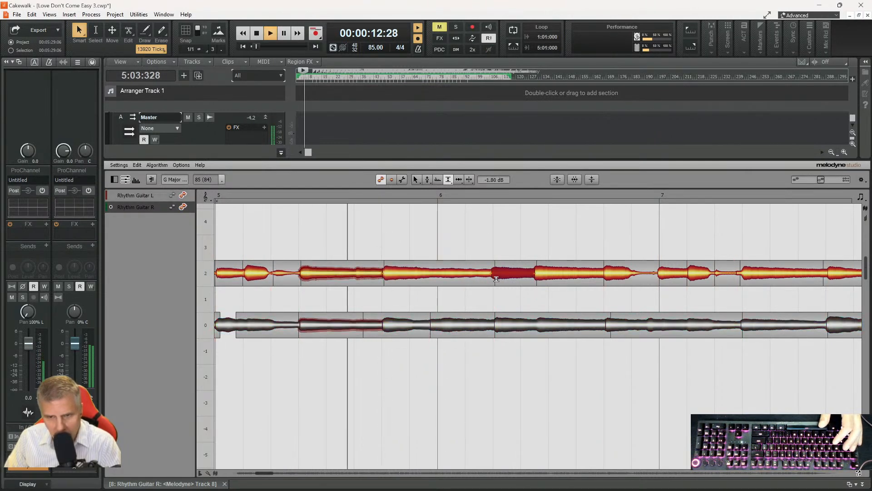
pyautogui.click(554, 273)
pyautogui.moveTo(612, 272); pyautogui.dragTo(612, 275)
pyautogui.click(694, 272)
pyautogui.press('space')
# - Align the Rhythm Guitar L and R notes at beats 2 and 4 of bar 6 with the Time Tool
pyautogui.rightClick(615, 298)
pyautogui.click(629, 299)
pyautogui.click(632, 324)
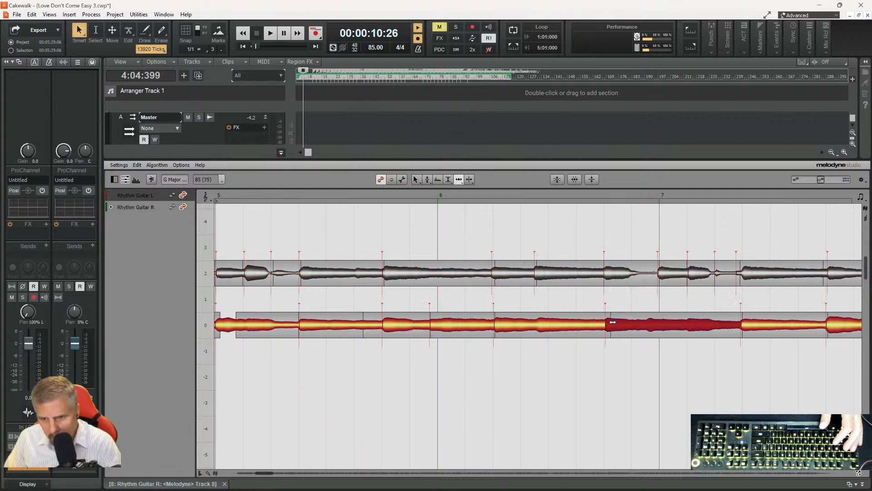
pyautogui.click(499, 324)
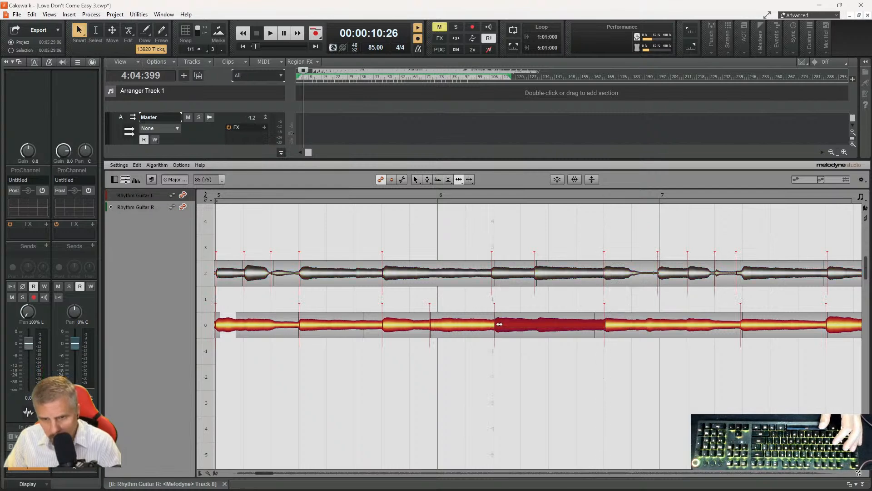
pyautogui.click(496, 272)
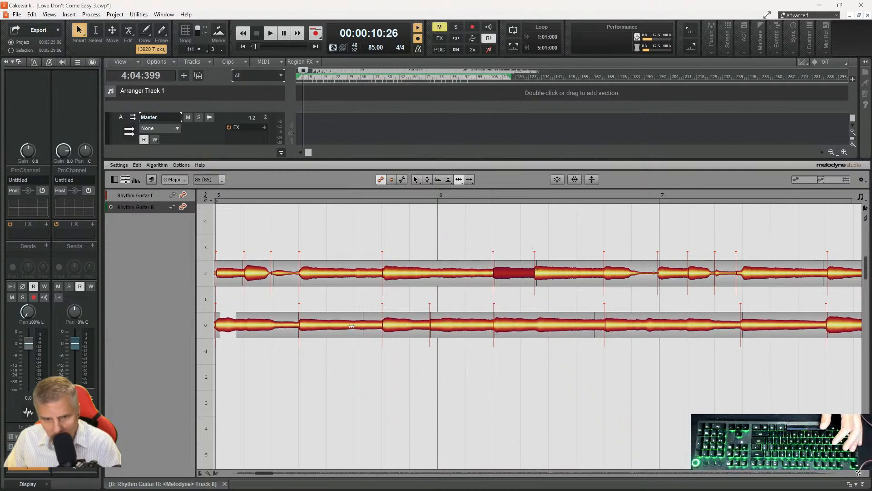
# - Align the mid-bar-7 Rhythm Guitar R note with Rhythm Guitar L and move the first Rhythm Guitar L note onto the bar 7 line
pyautogui.click(750, 322)
pyautogui.click(751, 271)
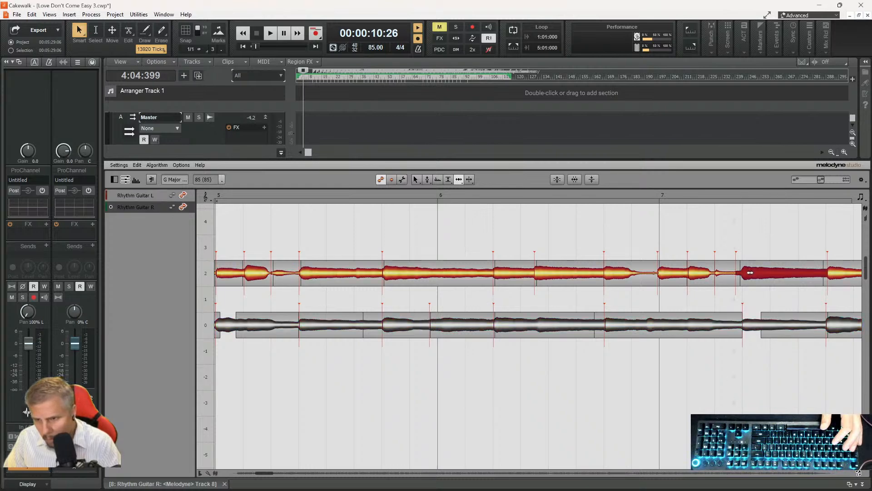
pyautogui.click(689, 273)
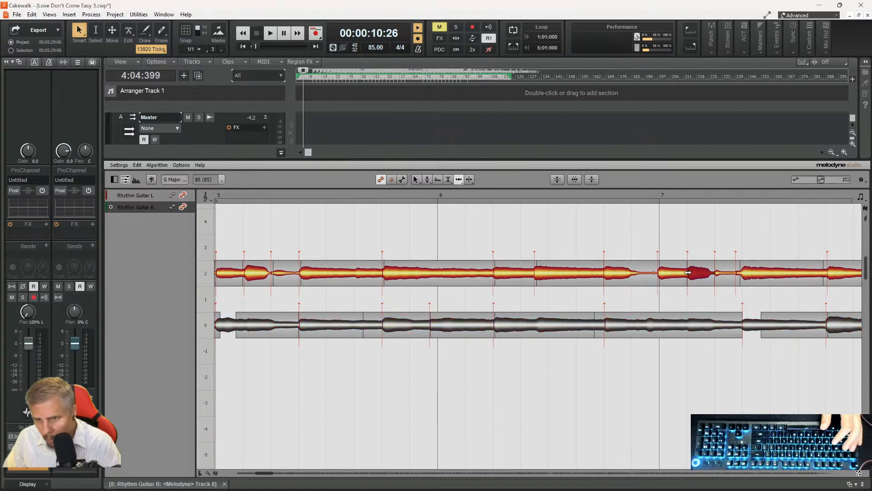
pyautogui.click(669, 275)
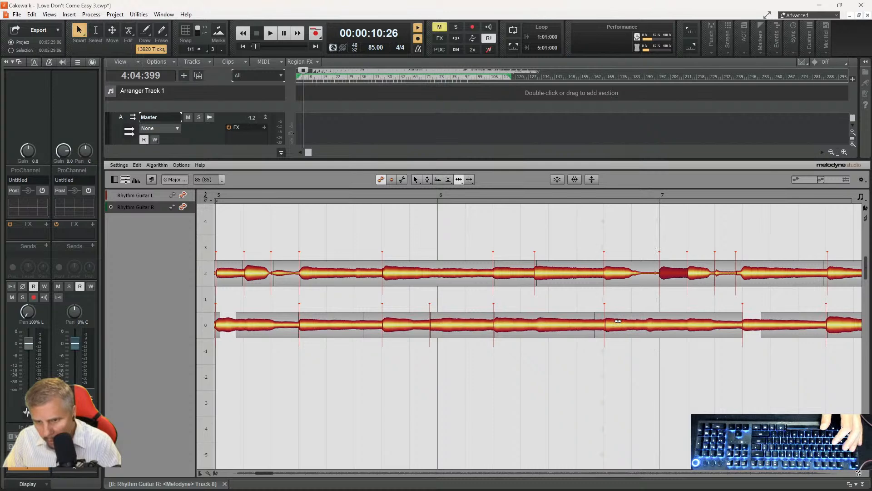
# - Move the Rhythm Guitar L note at beat 4 of bar 7 slightly earlier to match Rhythm Guitar R
pyautogui.click(835, 273)
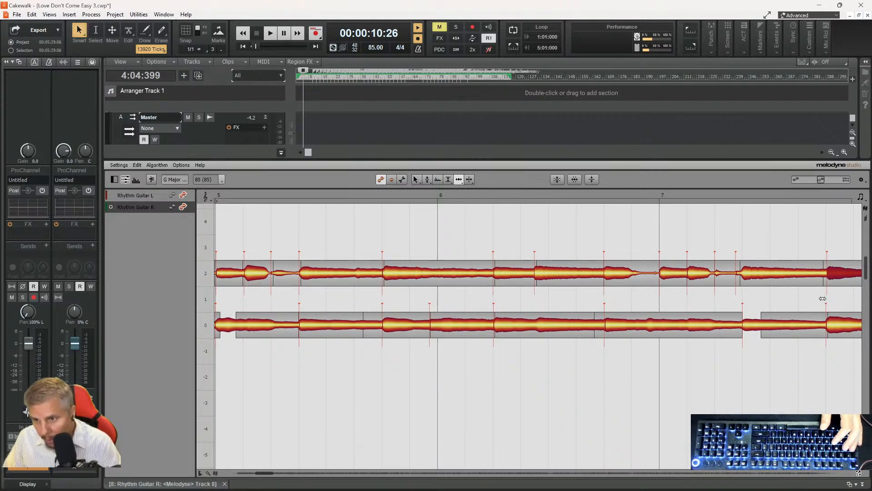
pyautogui.click(832, 324)
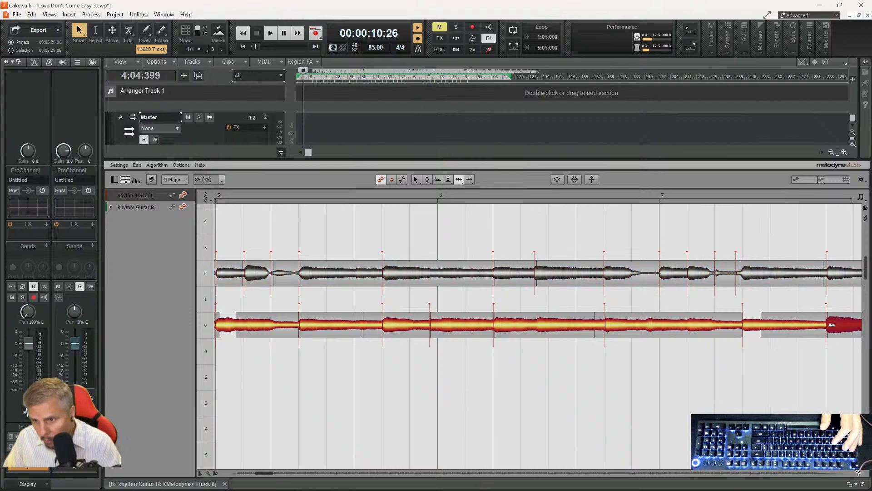
pyautogui.click(834, 274)
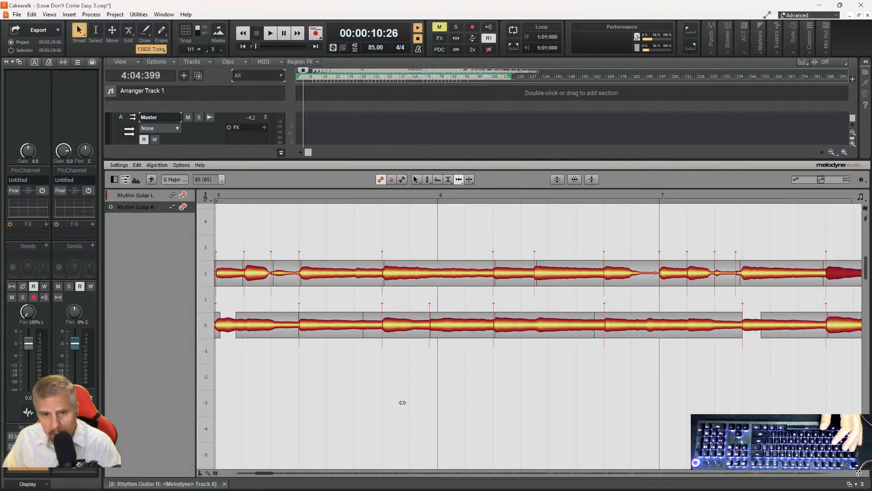
# - With the Amplitude Tool, reduce the levels of the Rhythm Guitar R notes from beat 4 of bar 7 through mid-bar 8
pyautogui.moveTo(264, 475); pyautogui.dragTo(279, 471)
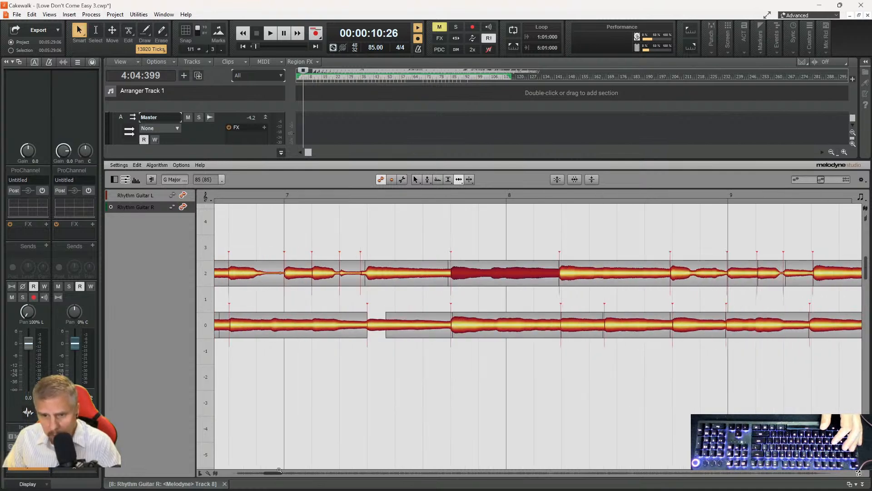
pyautogui.rightClick(500, 283)
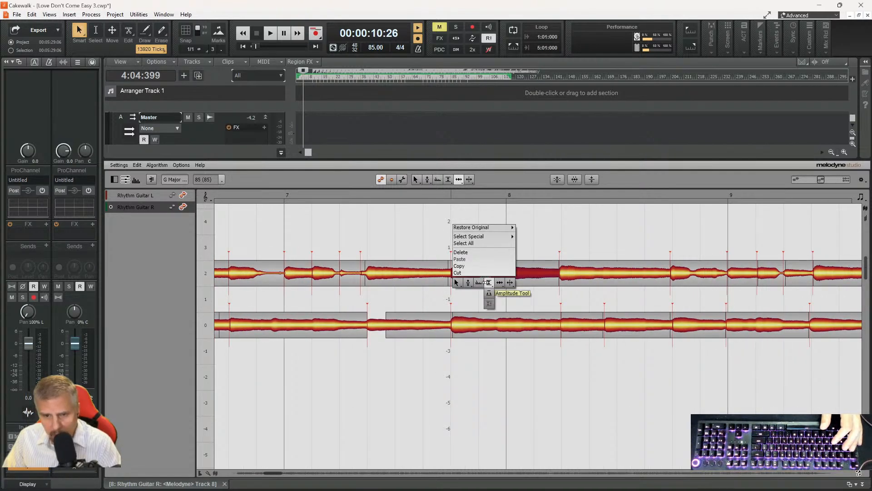
pyautogui.click(489, 283)
pyautogui.click(471, 323)
pyautogui.click(602, 321)
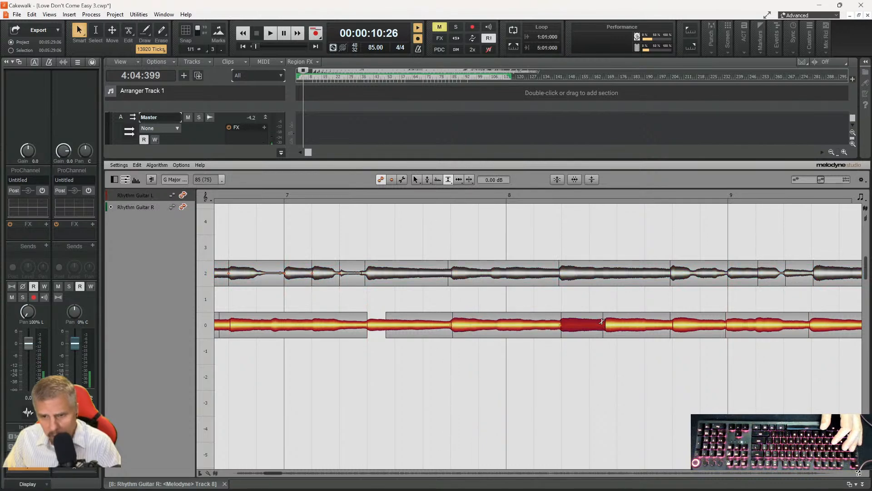
pyautogui.moveTo(602, 322); pyautogui.dragTo(603, 325)
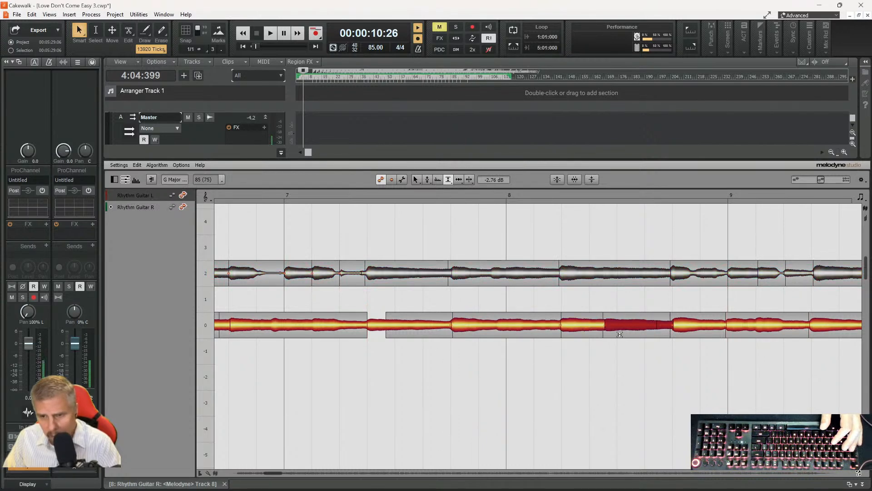
# - Align the Rhythm Guitar L and R notes at beat 4 of bar 8 and at the bar 9 line with the Time Tool
pyautogui.click(670, 283)
pyautogui.rightClick(679, 296)
pyautogui.click(691, 295)
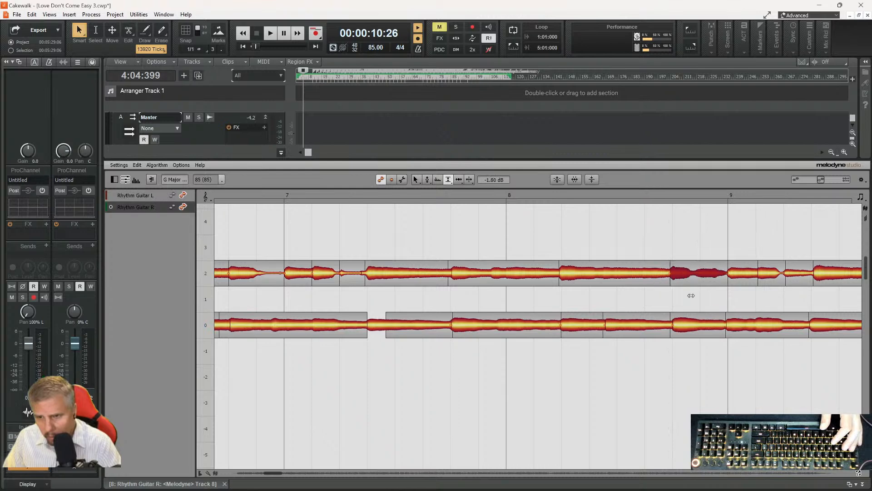
pyautogui.click(677, 324)
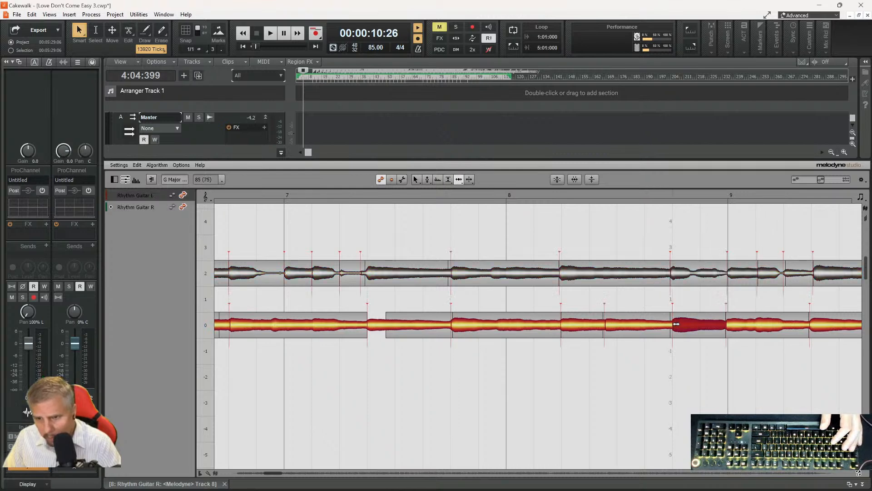
pyautogui.click(687, 273)
pyautogui.click(730, 273)
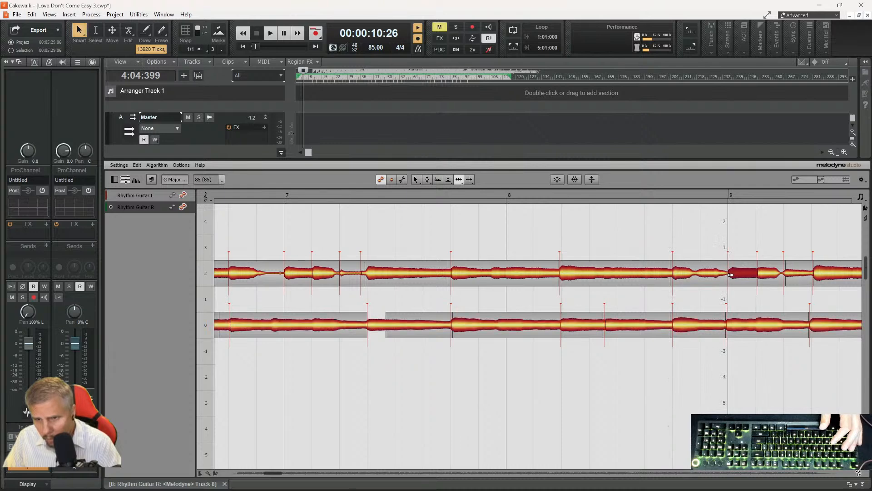
pyautogui.click(731, 323)
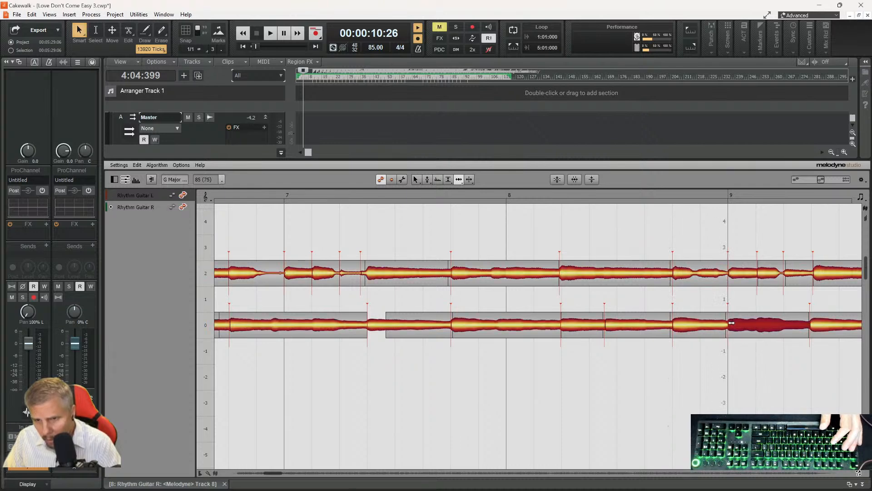
# - Align the Rhythm Guitar L and R notes at beat 2 of bar 8, and nudge the Rhythm Guitar R note at beat 4 of bar 6 onto the beat
pyautogui.click(575, 275)
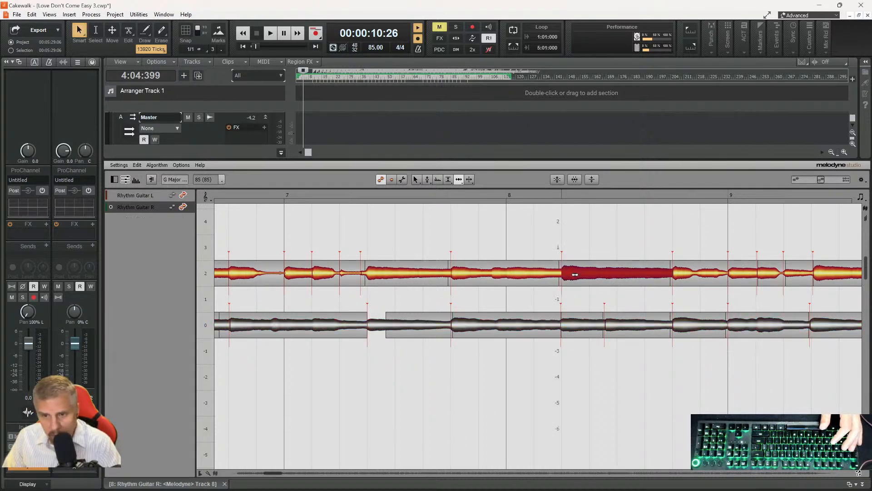
pyautogui.click(565, 324)
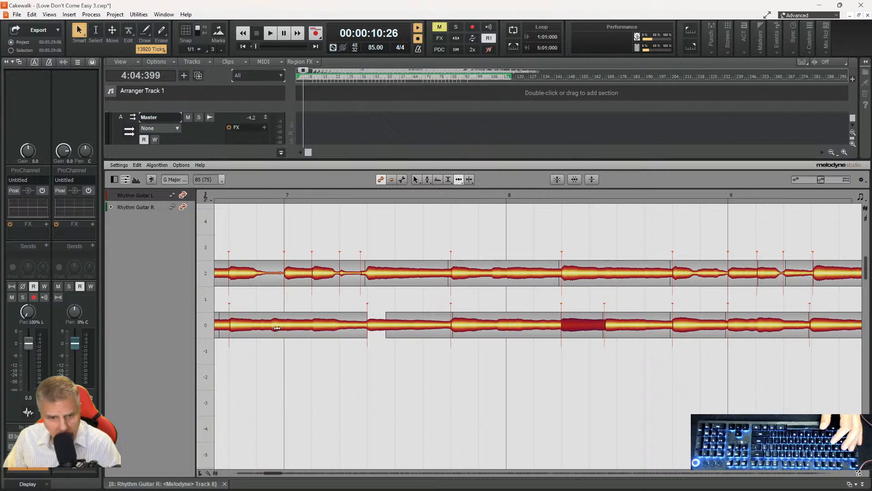
pyautogui.click(232, 326)
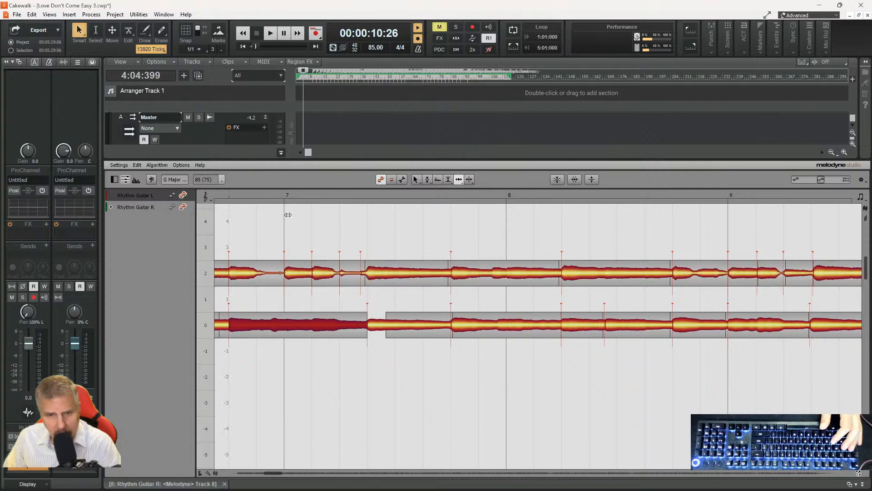
# - Play back from late bar 6 into bar 8 and split the Rhythm Guitar L note near the bar 8 line with the Note Separation Tool
pyautogui.click(223, 195)
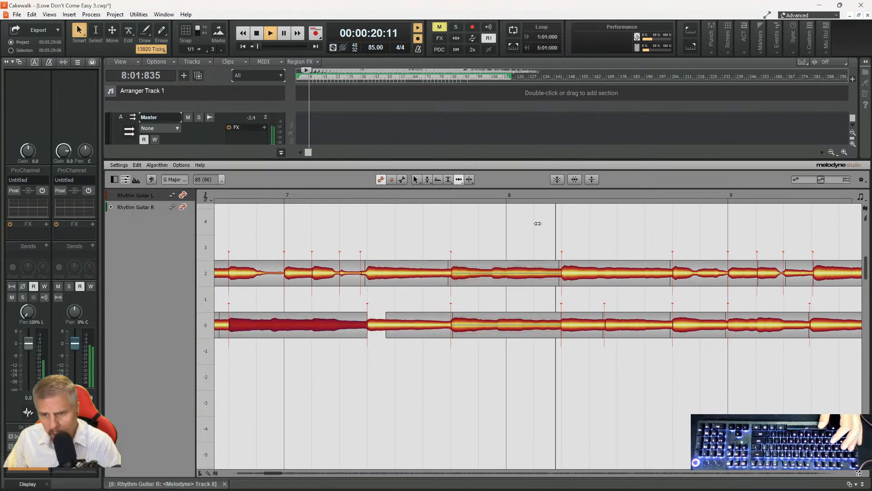
pyautogui.press('space')
pyautogui.rightClick(525, 253)
pyautogui.click(527, 256)
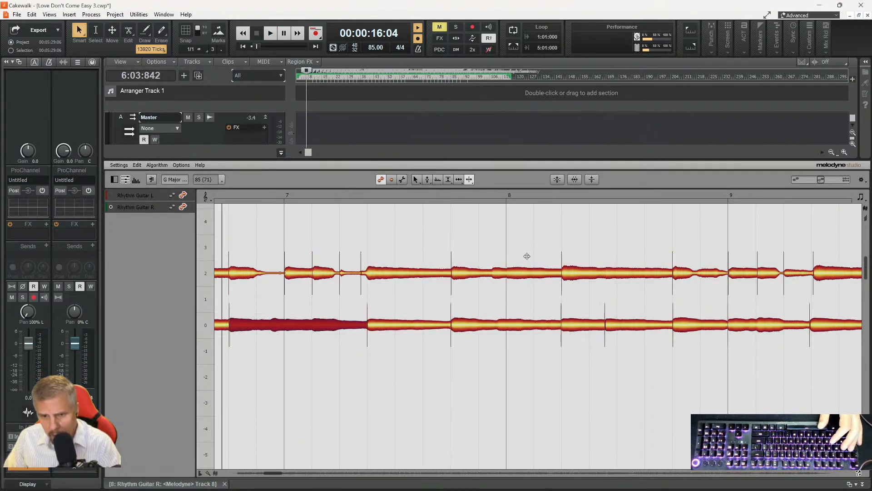
pyautogui.doubleClick(508, 273)
pyautogui.rightClick(508, 273)
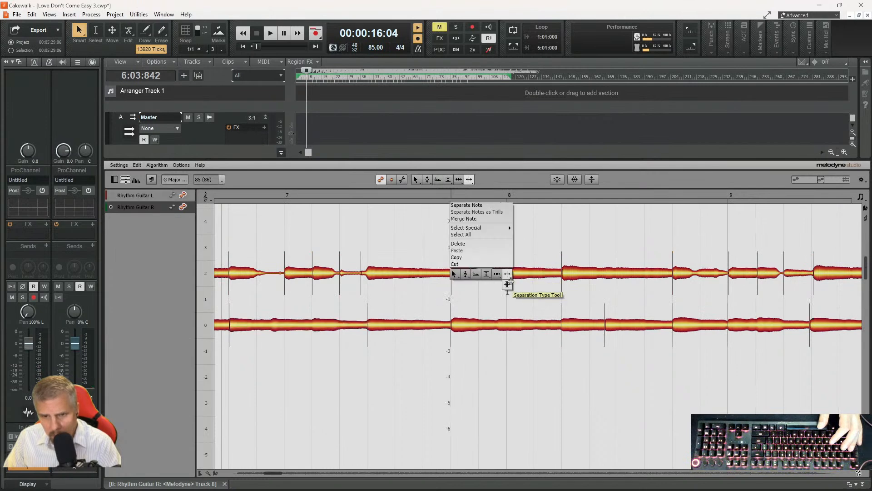
pyautogui.click(508, 279)
# - Move the start of the newly split Rhythm Guitar L note onto the bar 8 line with the Time Tool
pyautogui.rightClick(510, 248)
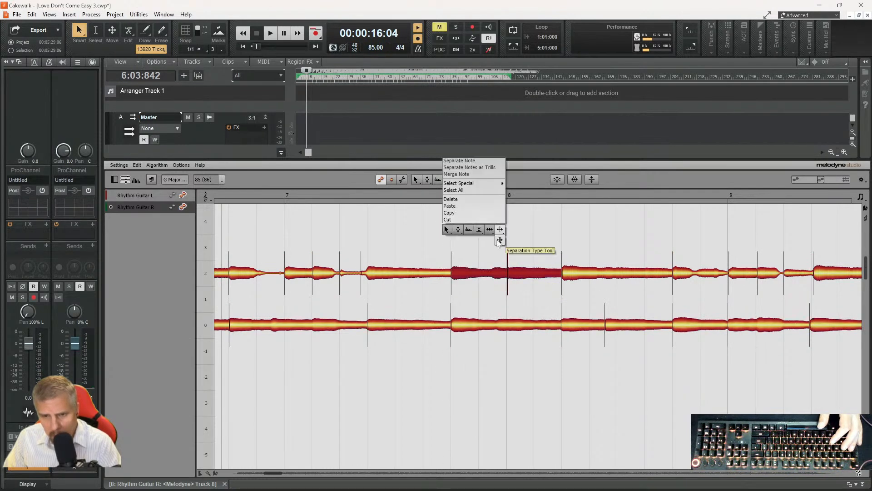
pyautogui.click(493, 231)
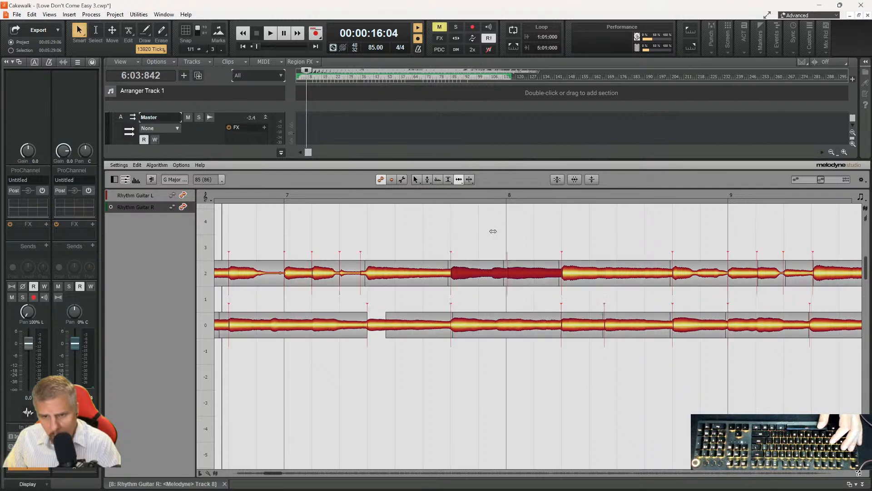
pyautogui.click(512, 272)
pyautogui.moveTo(512, 273); pyautogui.dragTo(512, 272)
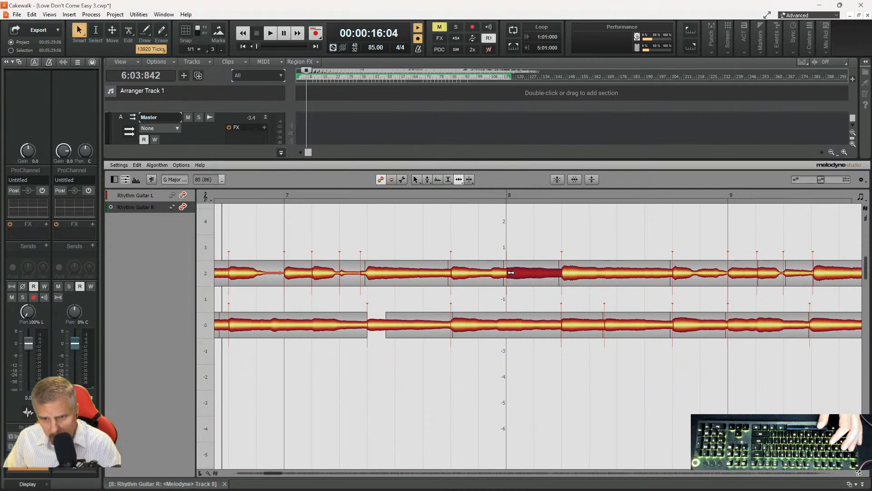
# - Align the Rhythm Guitar L and R notes on the offbeat after beat 2 of bar 9, and audition the passage
pyautogui.press('space')
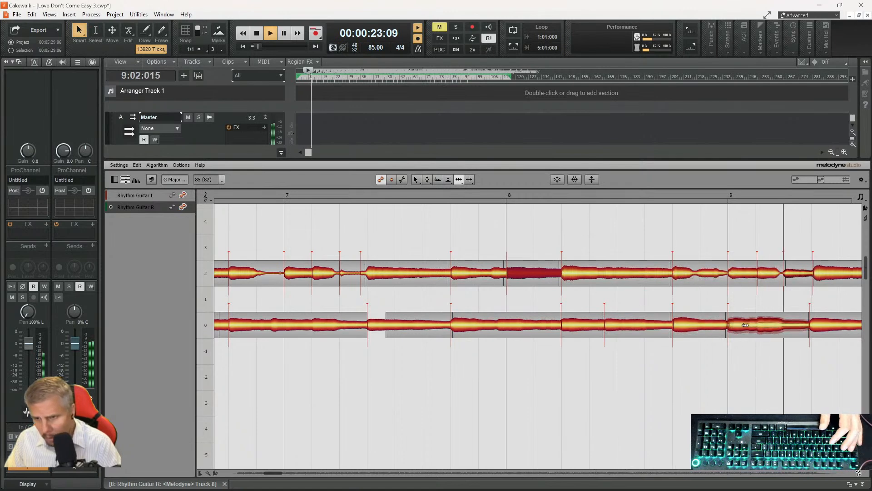
pyautogui.press('space')
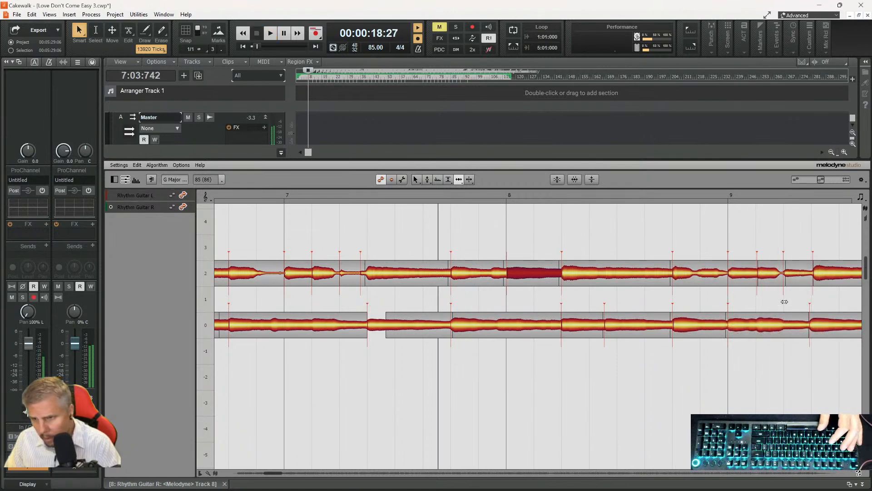
pyautogui.click(820, 327)
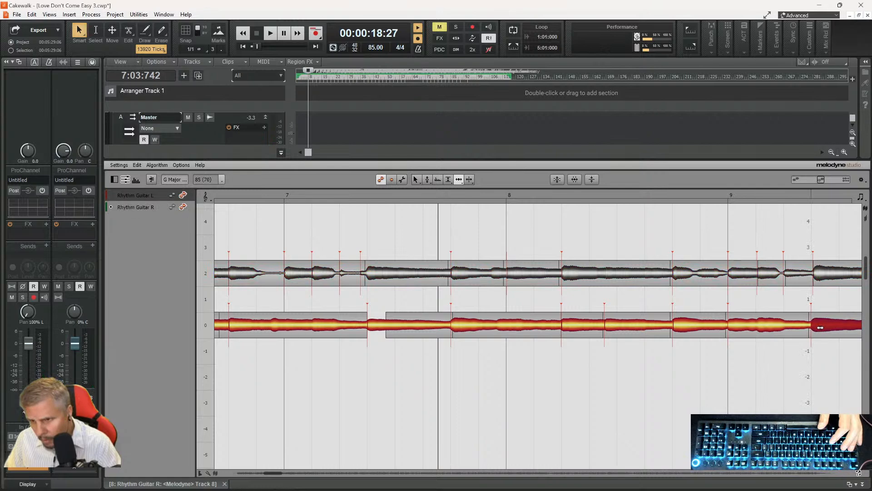
pyautogui.click(822, 275)
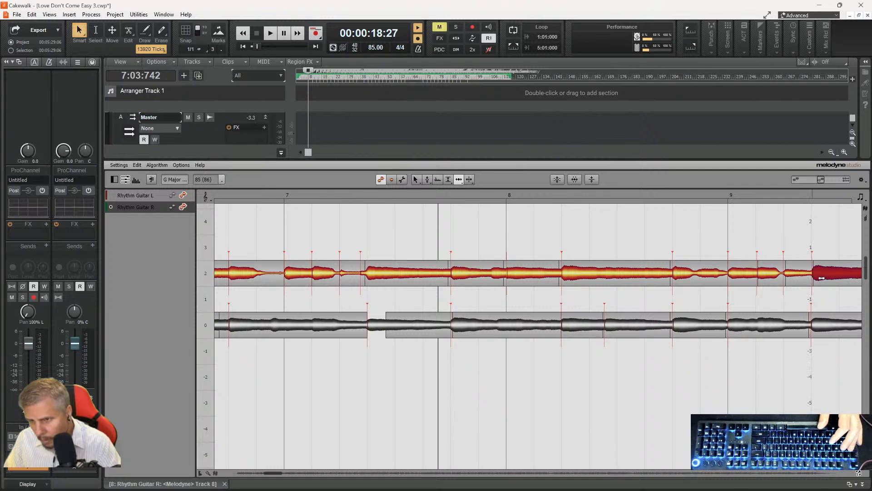
pyautogui.click(702, 191)
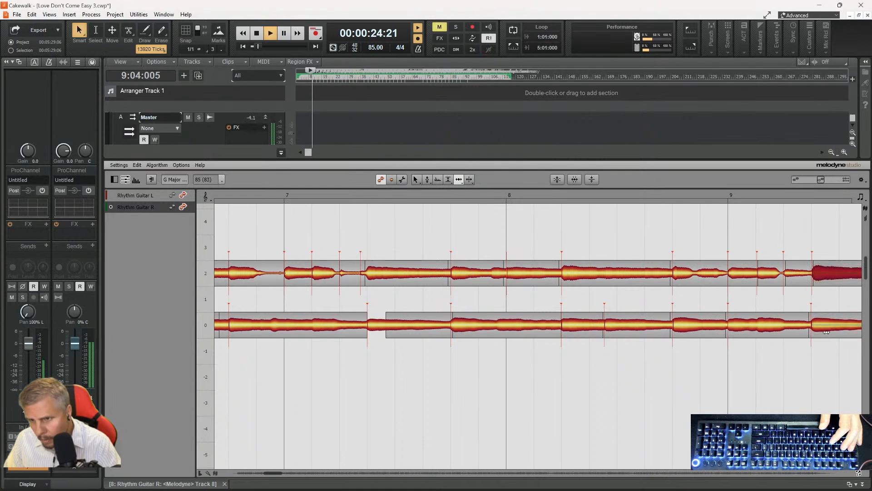
pyautogui.press('space')
# - Lower both guitars' notes after beat 2 of bar 9, with Rhythm Guitar R at -3.48 dB, and set its note before bar 9 to -1.56 dB
pyautogui.rightClick(824, 311)
pyautogui.click(819, 321)
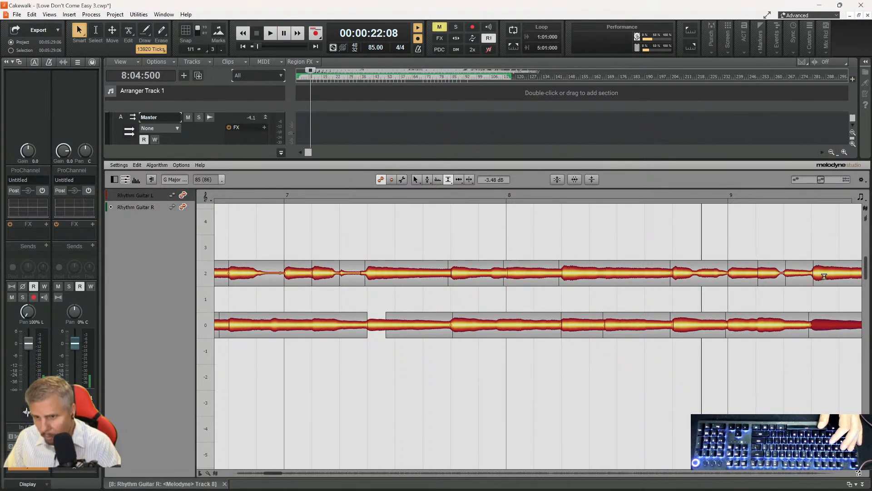
pyautogui.click(823, 274)
pyautogui.click(694, 321)
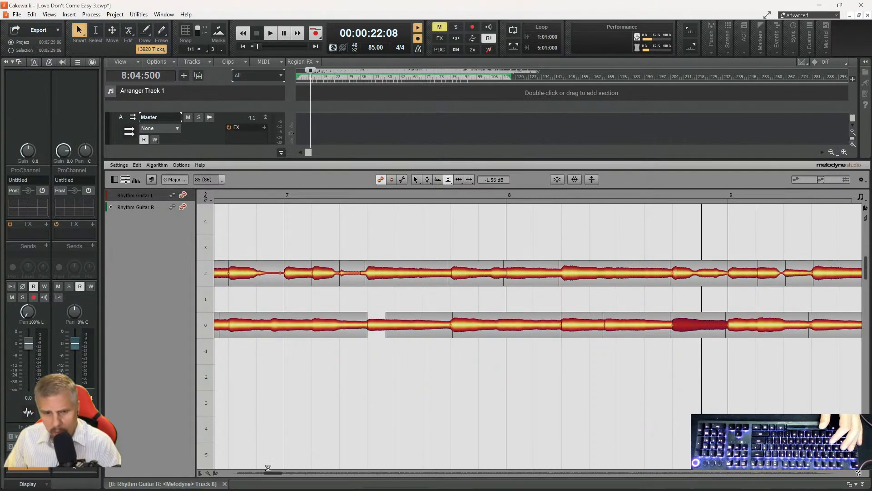
# - Move the Rhythm Guitar L note to beat 4 of bar 9 and align both guitars' notes at beat 2 of bar 10
pyautogui.moveTo(270, 471); pyautogui.dragTo(274, 473)
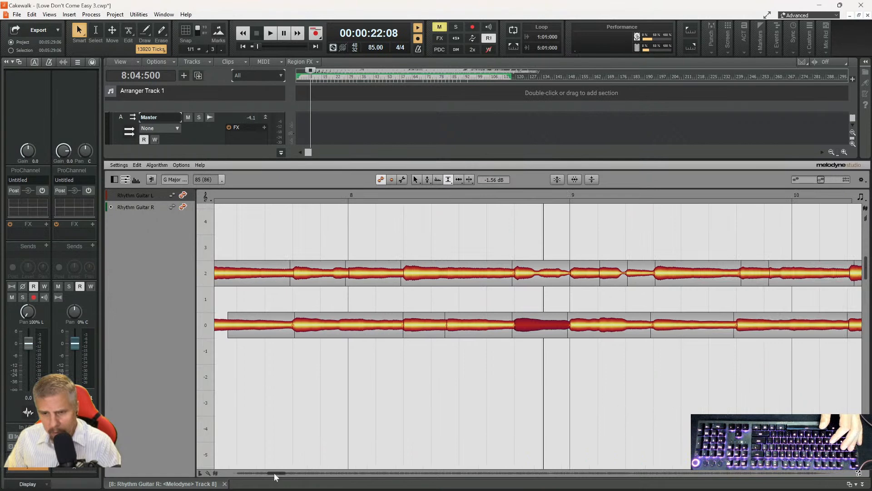
pyautogui.rightClick(618, 328)
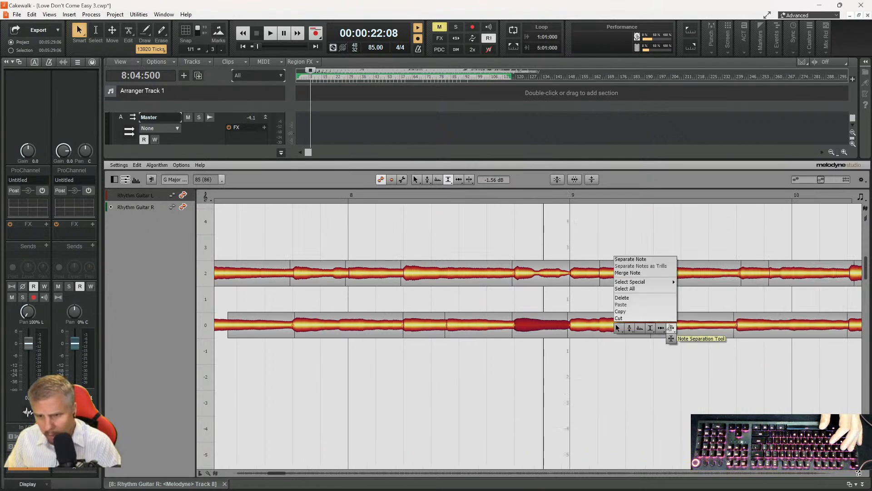
pyautogui.click(660, 329)
pyautogui.moveTo(744, 274); pyautogui.dragTo(742, 275)
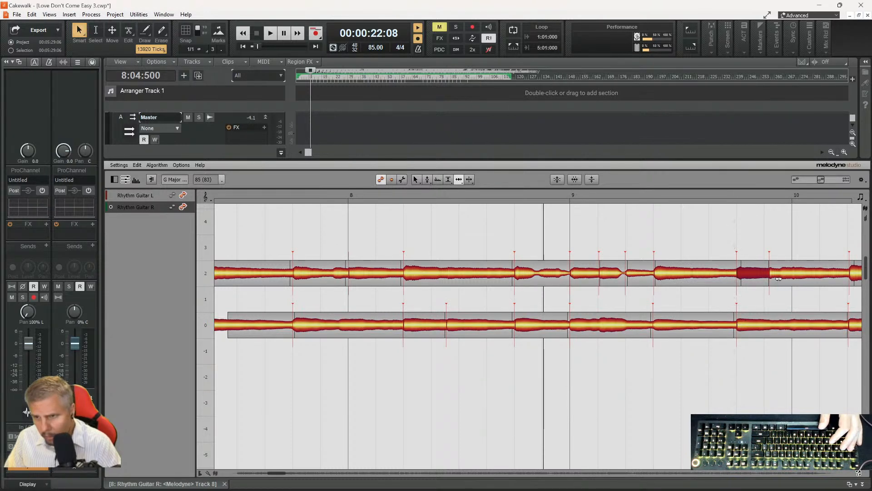
pyautogui.click(856, 277)
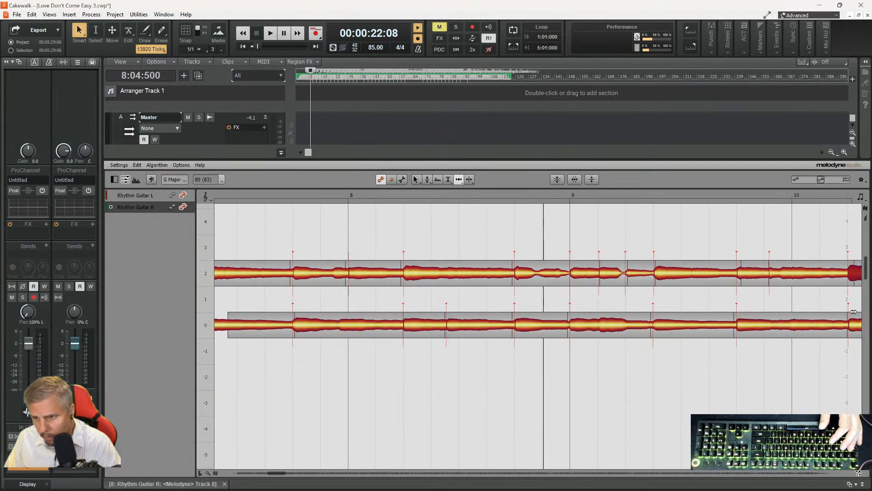
pyautogui.click(855, 325)
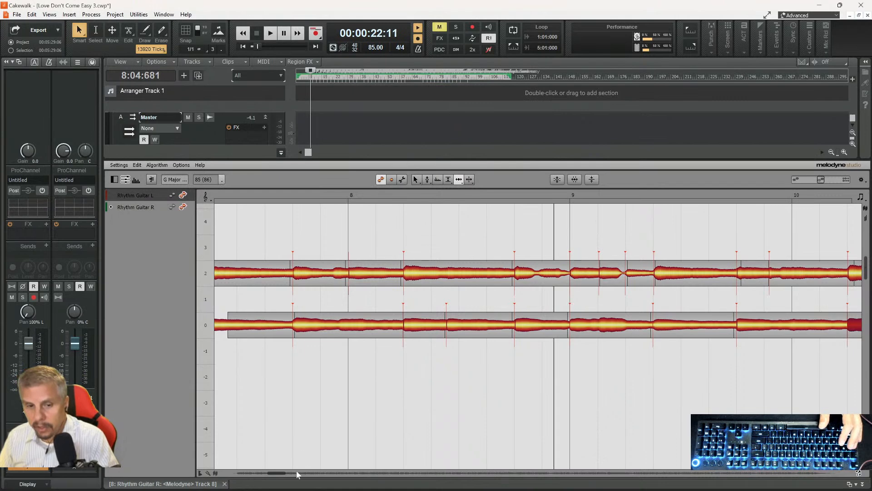
# - Shift the Rhythm Guitar L and R notes earlier so both start on beat 4 of bar 10
pyautogui.moveTo(275, 475); pyautogui.dragTo(282, 475)
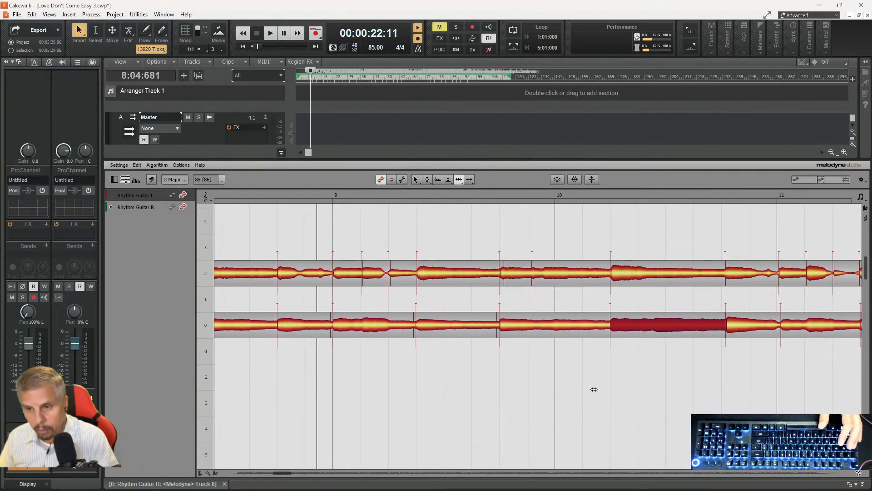
pyautogui.click(730, 273)
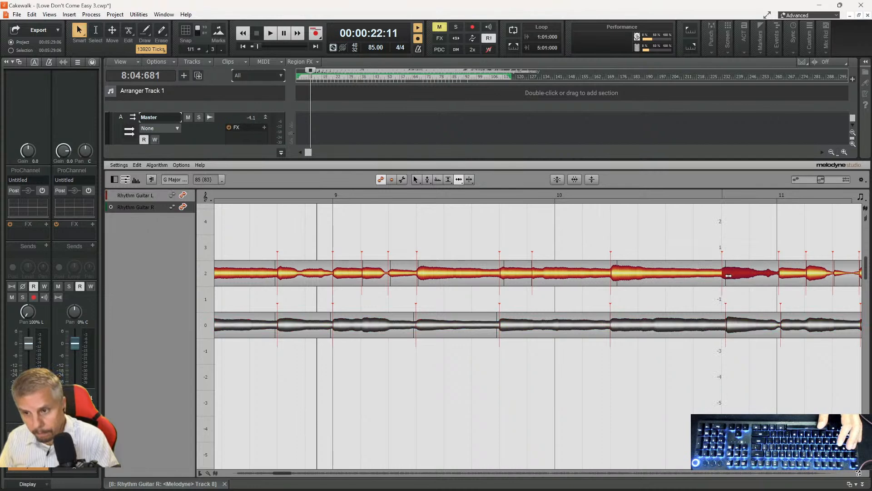
pyautogui.click(732, 327)
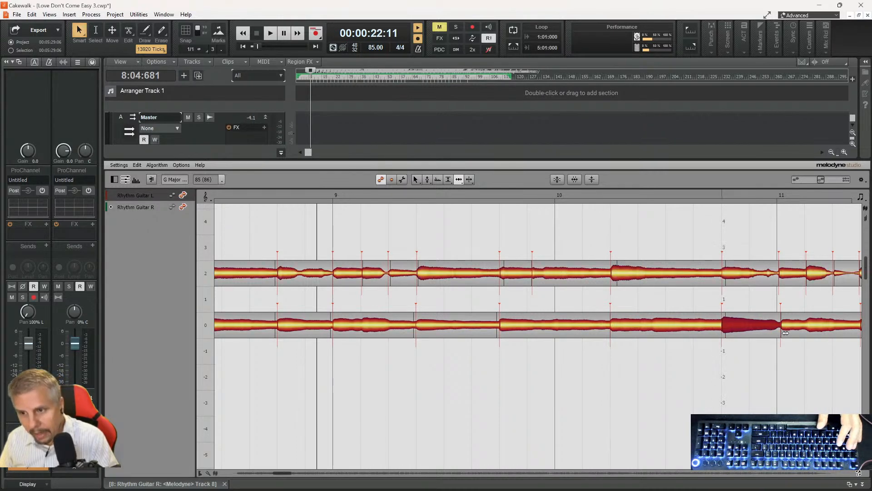
# - Align both guitars' notes with the start of bar 11 and nudge the next two Rhythm Guitar L notes slightly earlier
pyautogui.moveTo(789, 328); pyautogui.dragTo(786, 328)
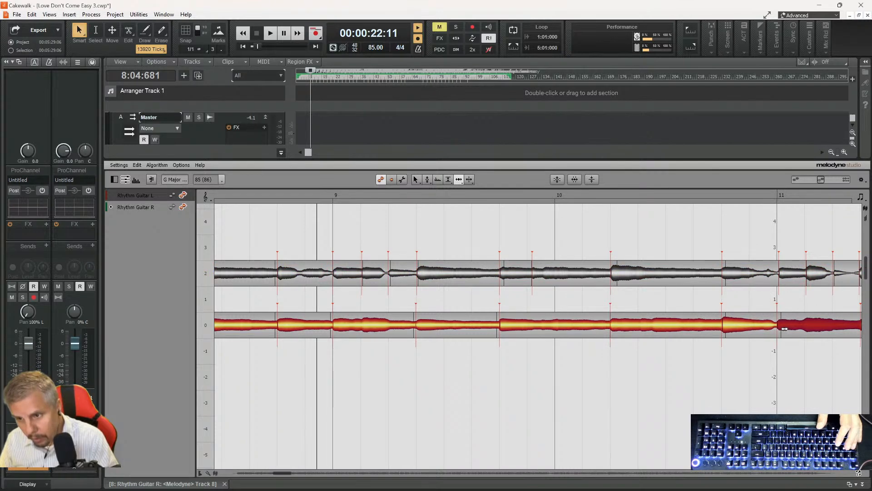
pyautogui.moveTo(784, 325); pyautogui.dragTo(784, 325)
pyautogui.click(783, 274)
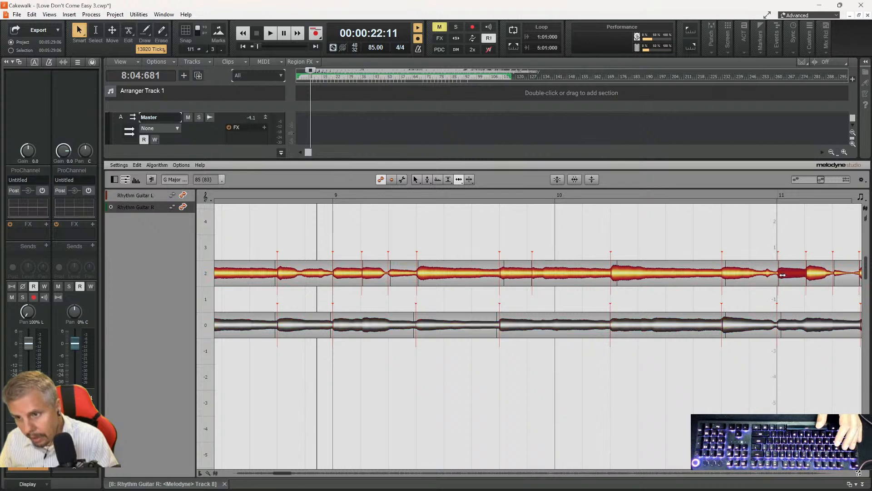
pyautogui.moveTo(783, 277); pyautogui.dragTo(835, 276)
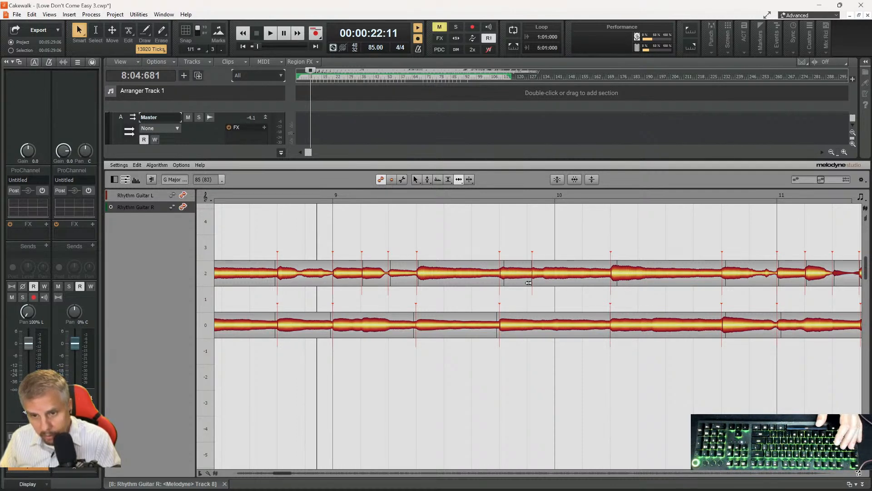
# - Nudge the Rhythm Guitar L note between beat 4 of bar 9 and bar 10 earlier to the half-beat, and audition the passage
pyautogui.press('space')
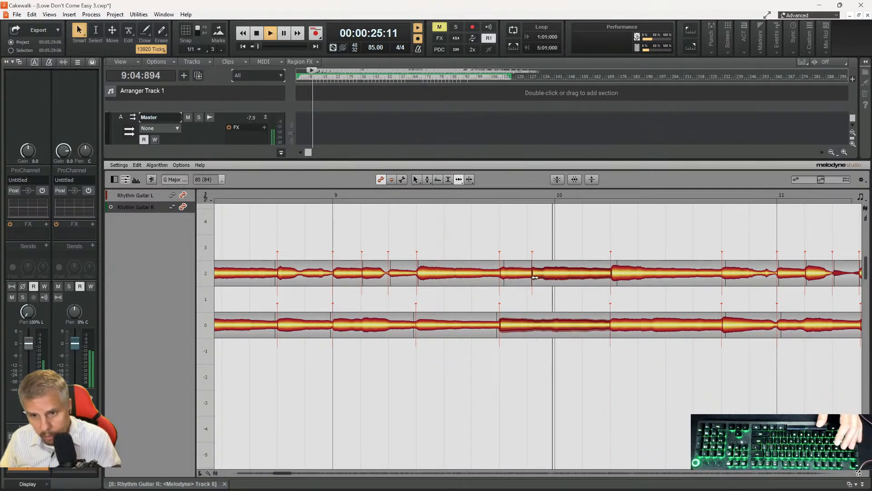
pyautogui.click(535, 277)
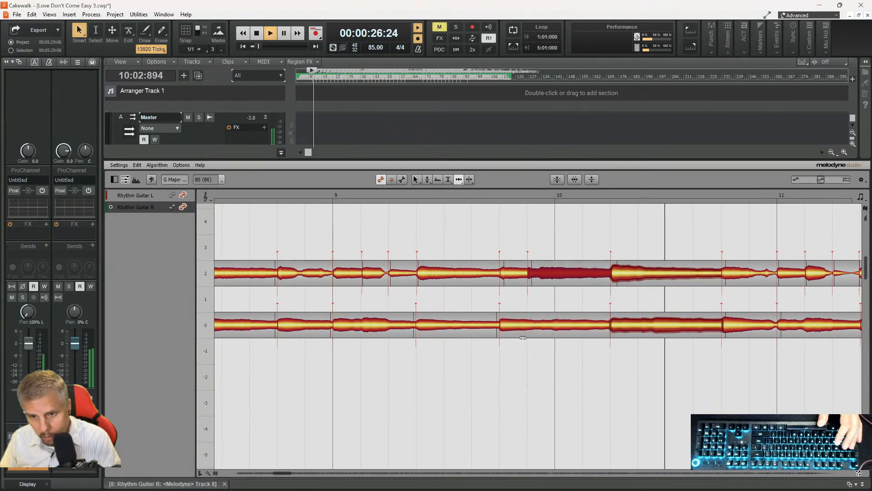
pyautogui.press('space')
pyautogui.press('space')
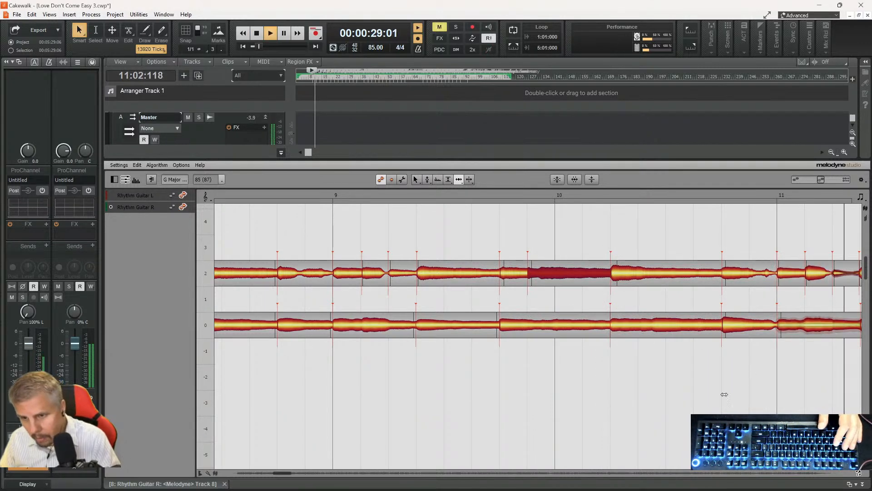
pyautogui.press('space')
# - Nudge the last Rhythm Guitar L note of bar 11 earlier, align the Rhythm Guitar R note with beat 2 of bar 12, and audition the result
pyautogui.moveTo(286, 476); pyautogui.dragTo(296, 475)
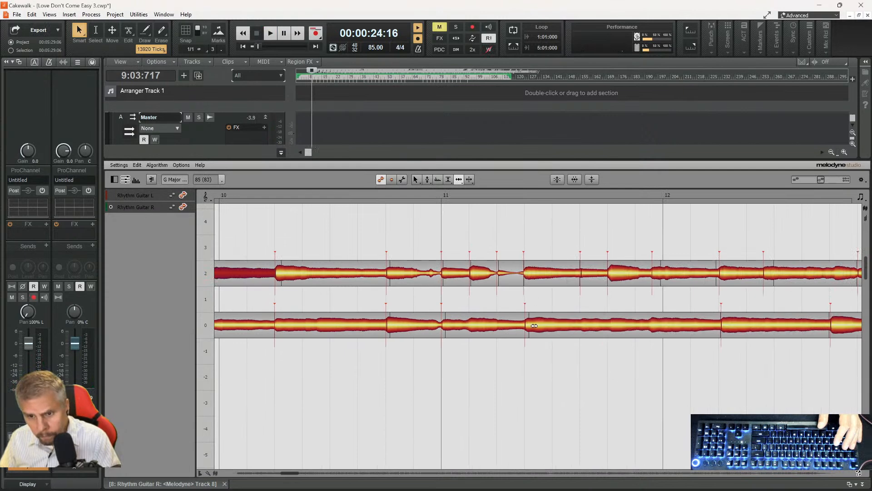
pyautogui.click(479, 273)
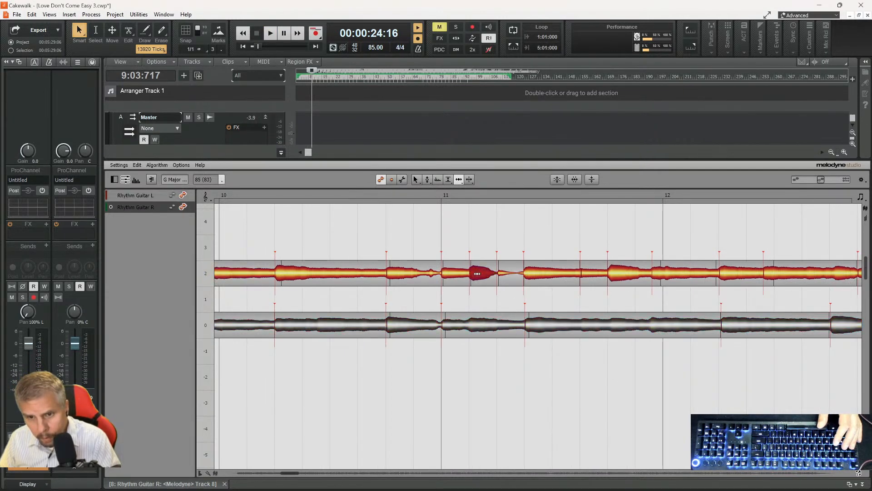
pyautogui.click(651, 275)
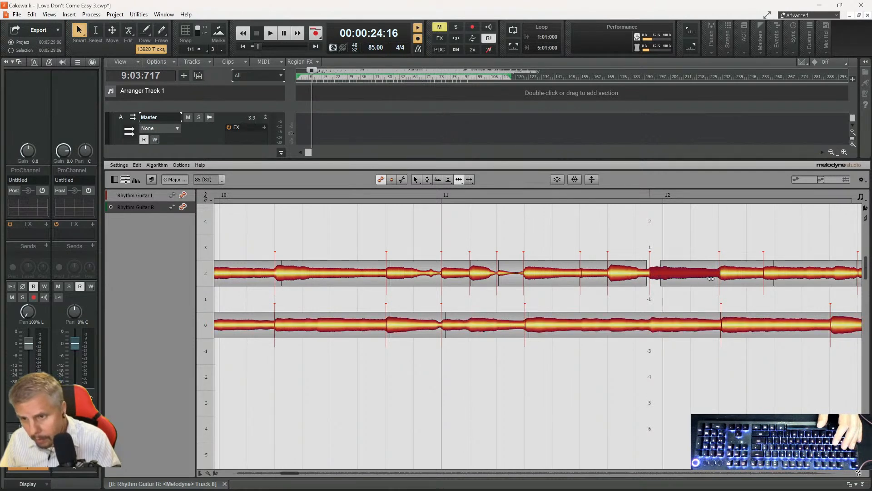
pyautogui.click(725, 324)
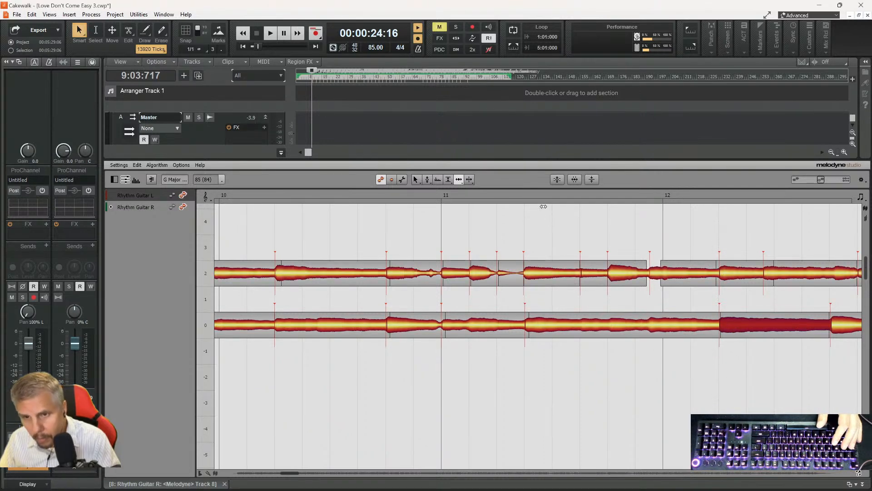
pyautogui.click(529, 193)
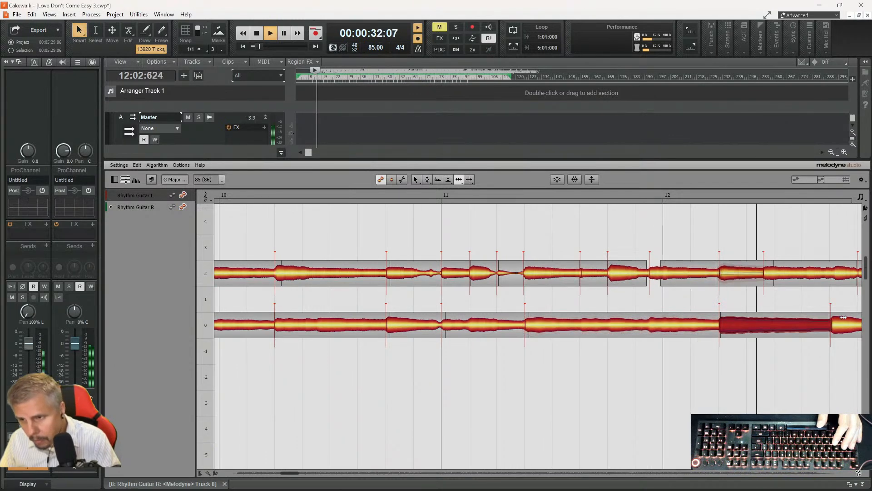
pyautogui.press('space')
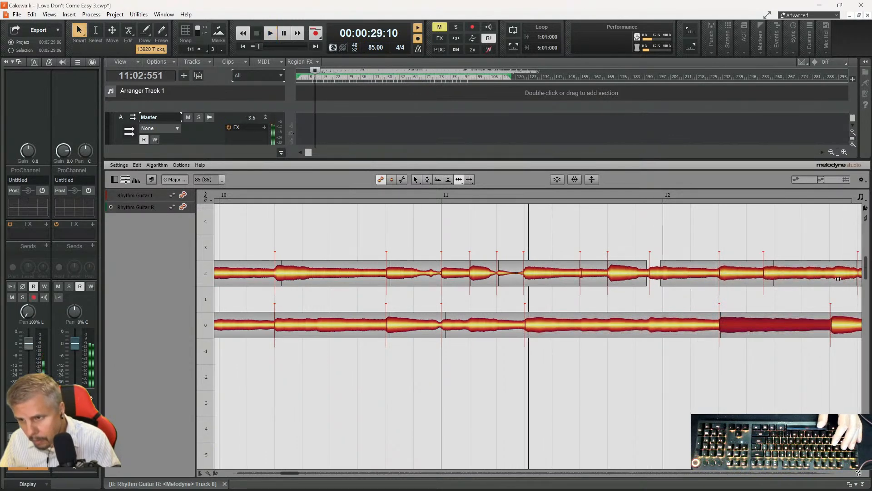
# - Separate the long Rhythm Guitar L note near beat 4 of bar 12 and move the new note's start onto the beat
pyautogui.rightClick(841, 280)
pyautogui.click(841, 280)
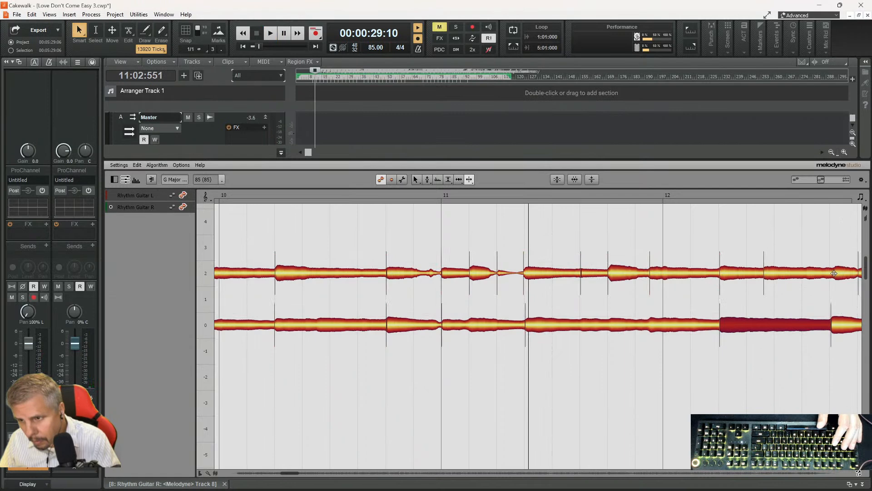
pyautogui.click(841, 281)
pyautogui.rightClick(829, 286)
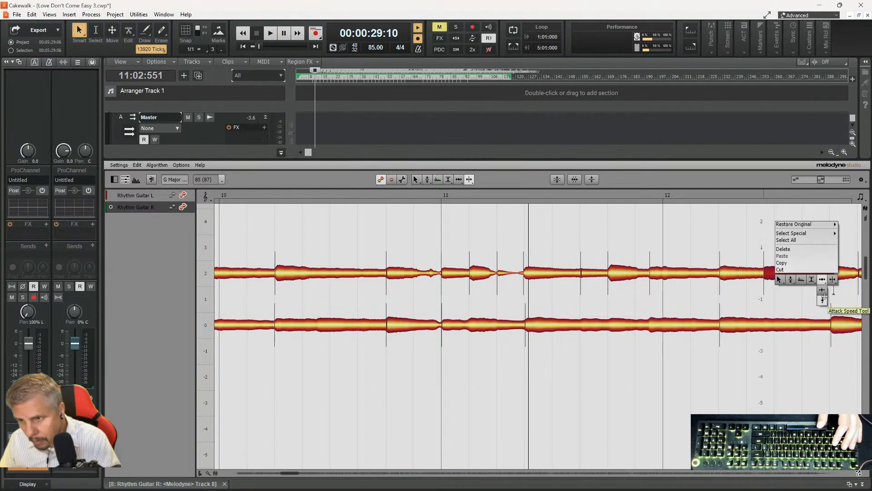
pyautogui.click(832, 279)
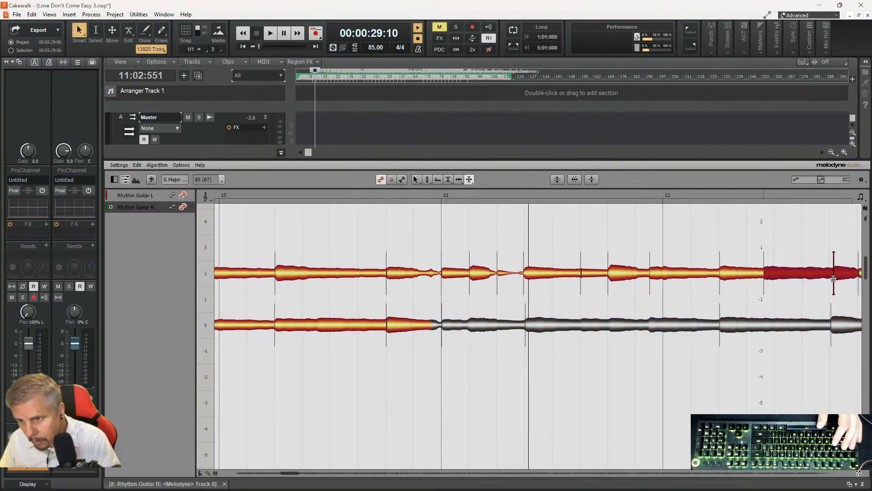
pyautogui.rightClick(812, 245)
pyautogui.click(801, 236)
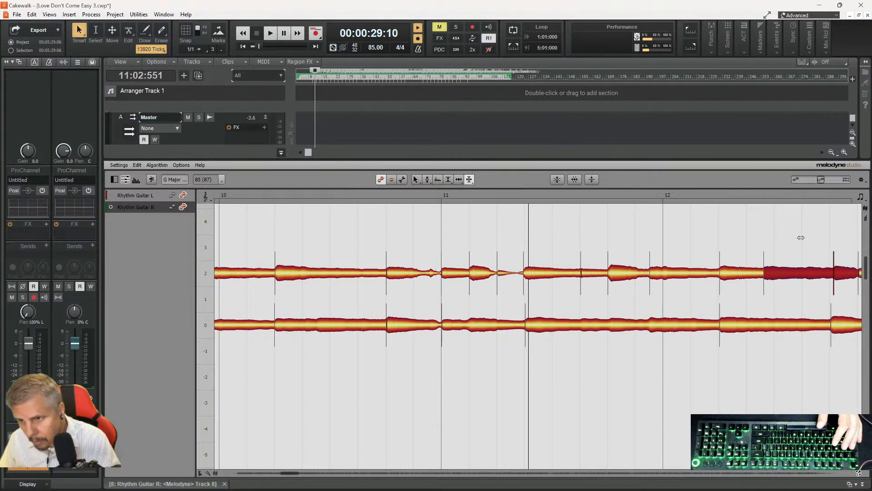
pyautogui.click(833, 272)
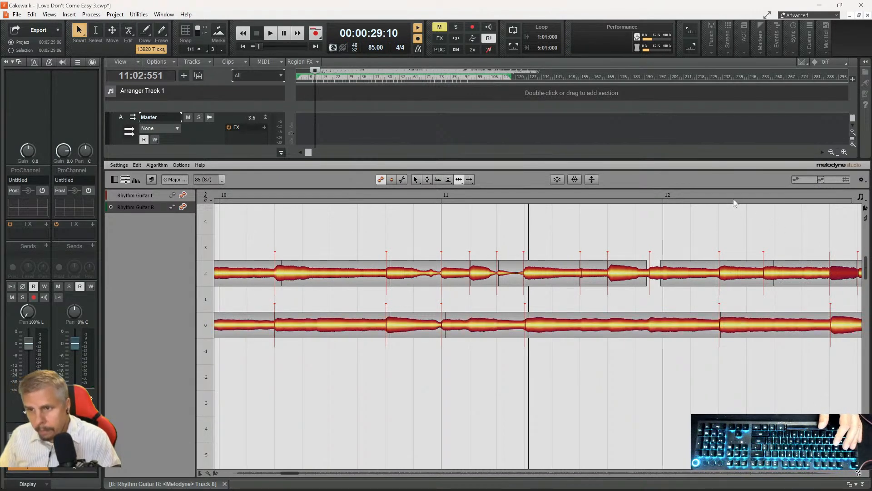
# - Nudge the Rhythm Guitar L note just before beat 3 of bar 12 slightly earlier and audition the passage
pyautogui.press('space')
pyautogui.press('space')
pyautogui.click(768, 276)
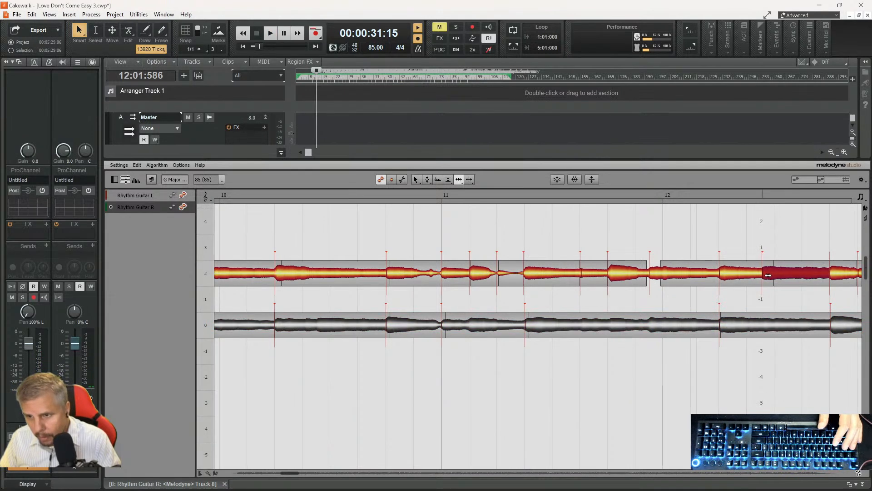
pyautogui.press('space')
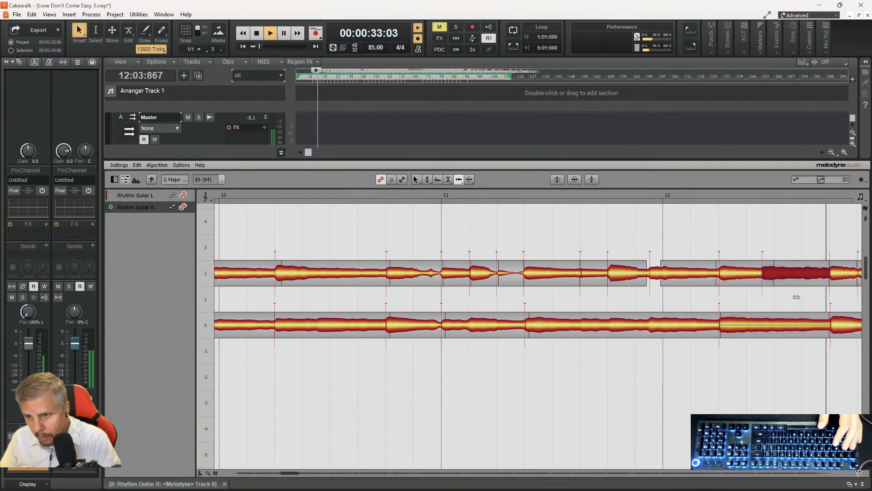
pyautogui.press('space')
pyautogui.moveTo(291, 475); pyautogui.dragTo(293, 479)
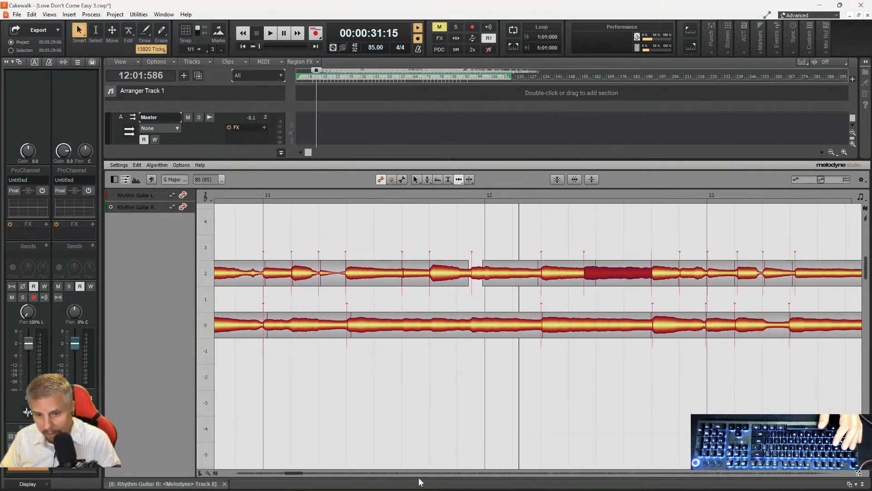
# - Align the Rhythm Guitar L notes with the grid from the half-beat before bar 13 through the half-beat after beat 2 of bar 13
pyautogui.click(568, 368)
pyautogui.click(521, 193)
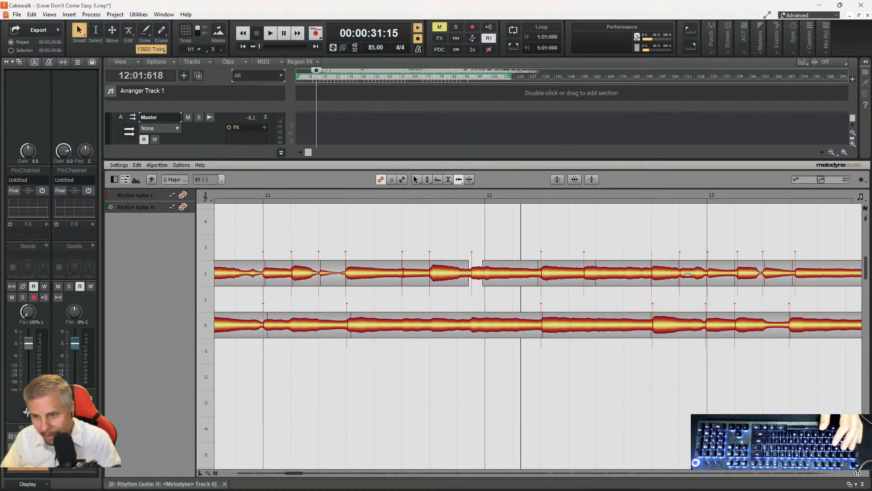
pyautogui.click(688, 274)
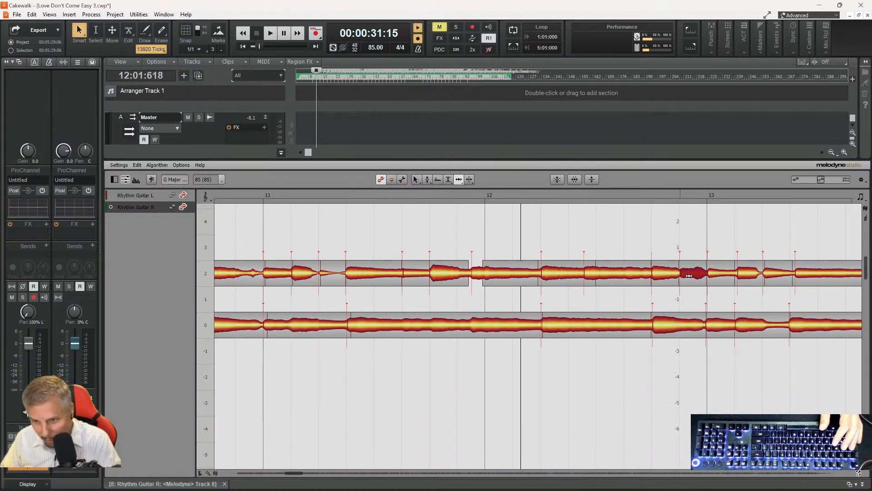
pyautogui.click(712, 275)
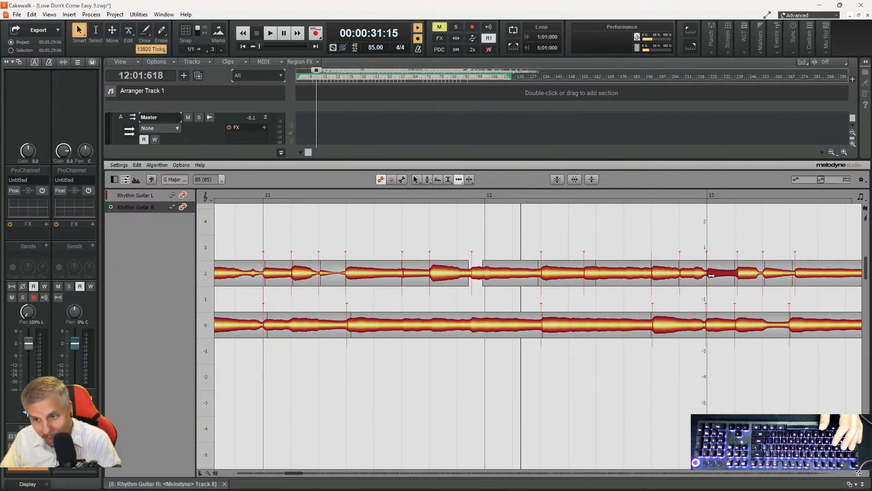
pyautogui.click(754, 276)
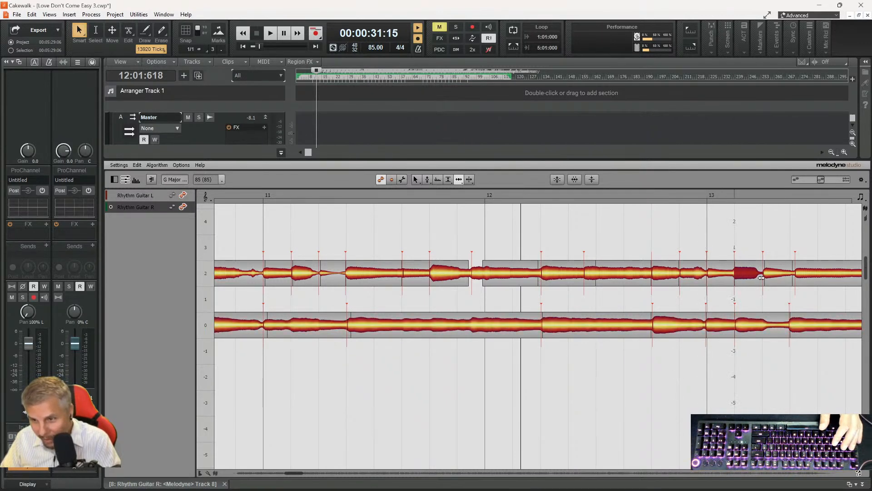
pyautogui.click(806, 277)
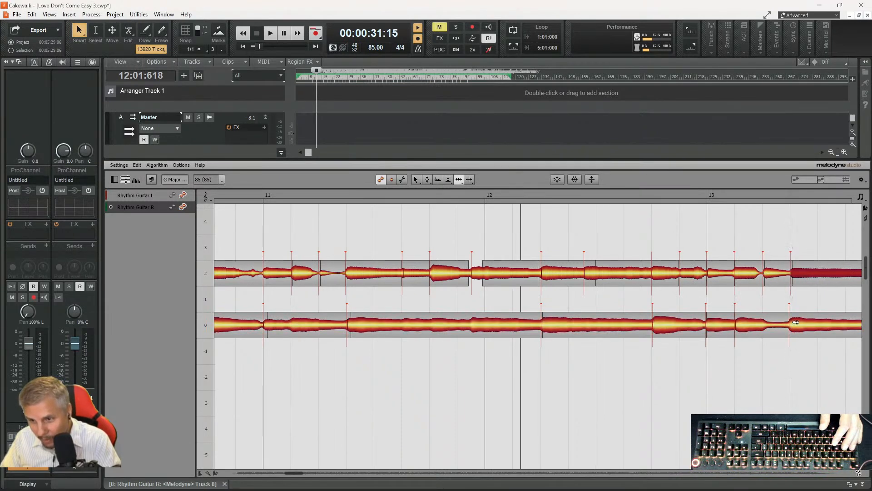
# - Align the Rhythm Guitar R notes with beat 4 of bar 12 and bar 13, and the Rhythm Guitar L note with beat 2 of bar 12
pyautogui.click(711, 327)
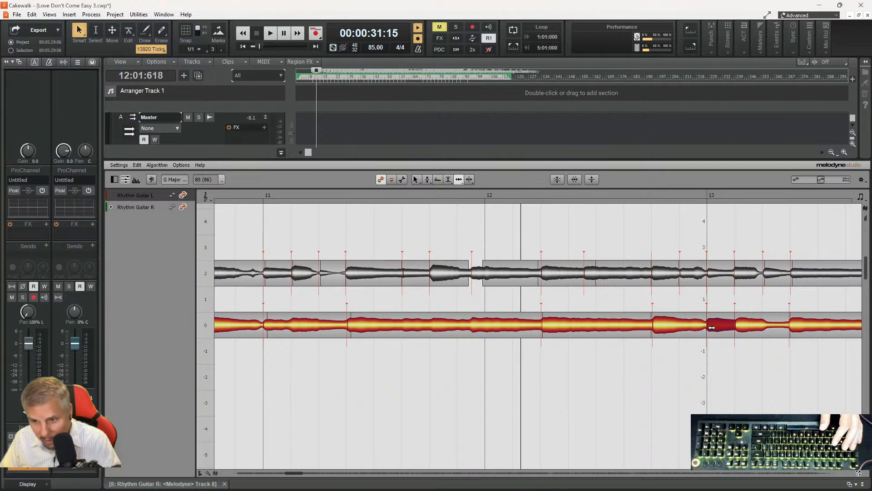
pyautogui.moveTo(712, 328); pyautogui.dragTo(713, 327)
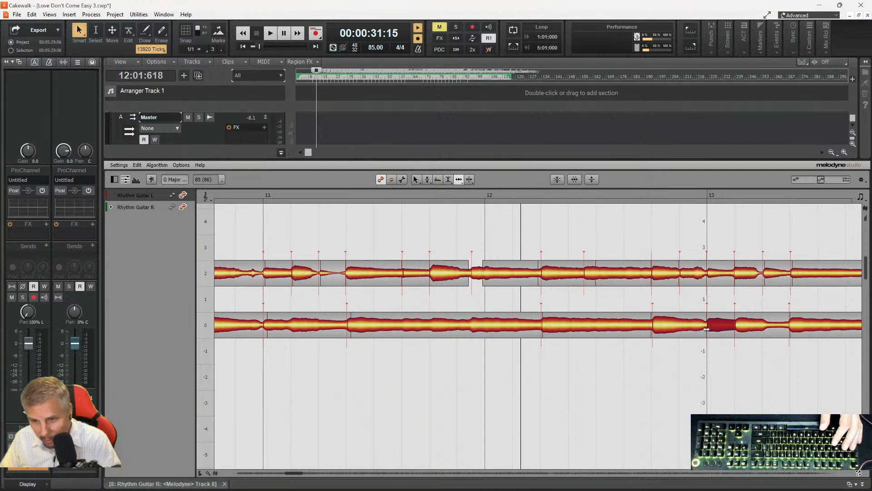
pyautogui.click(659, 323)
pyautogui.moveTo(658, 324); pyautogui.dragTo(657, 324)
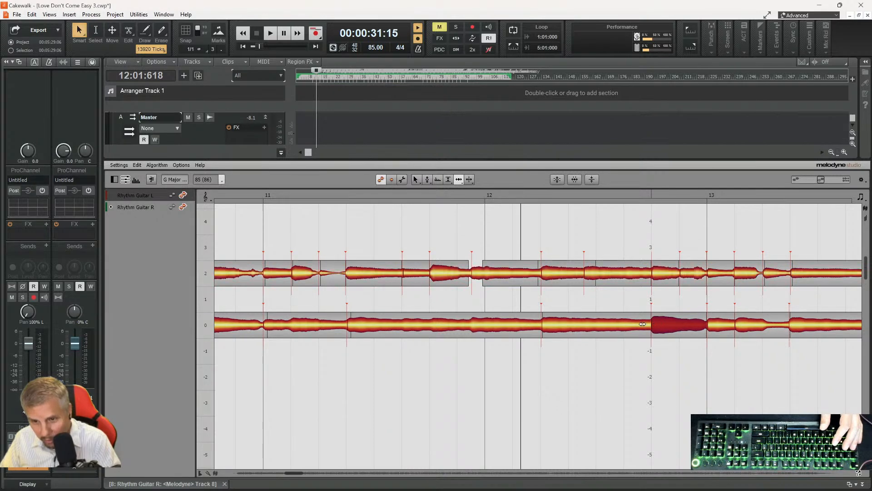
pyautogui.click(543, 271)
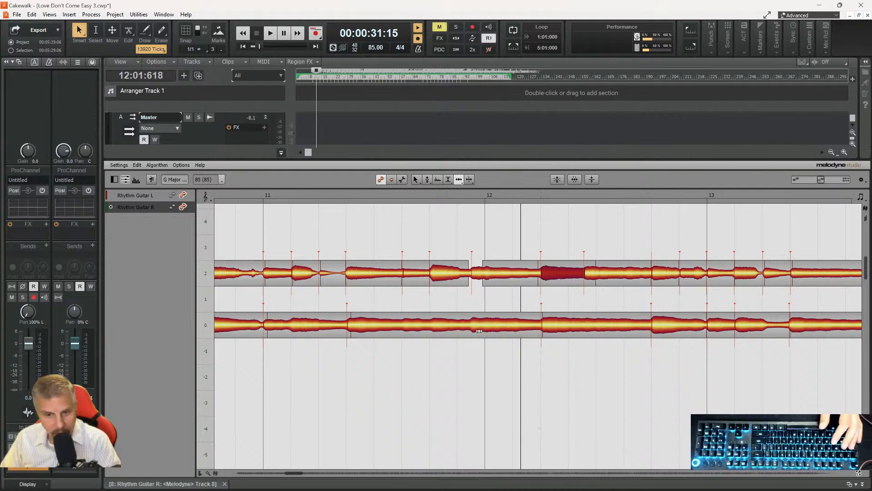
# - Switch to the Note Separation Tool and audition both guitars from beat 2 of bar 11 through bar 12
pyautogui.rightClick(435, 334)
pyautogui.click(444, 332)
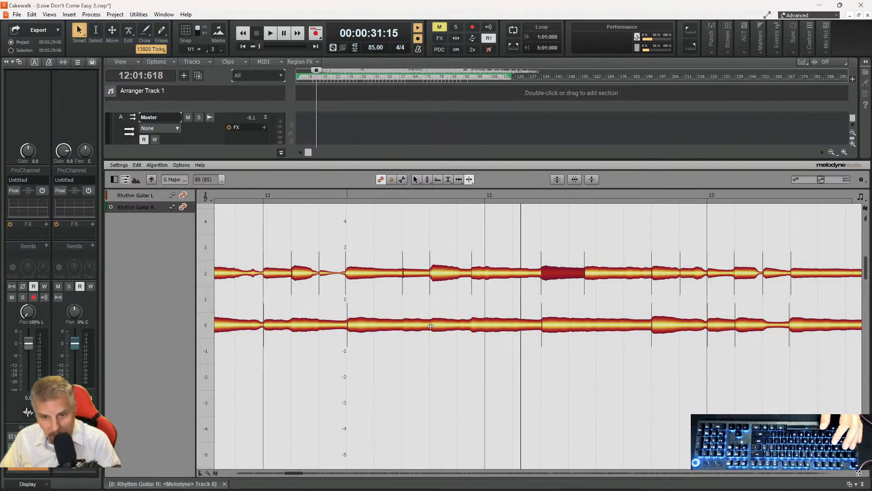
pyautogui.click(339, 195)
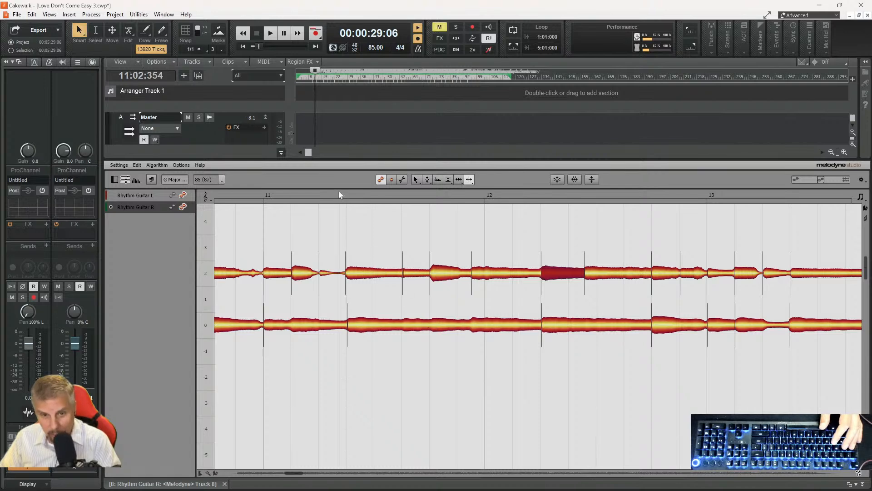
pyautogui.press('space')
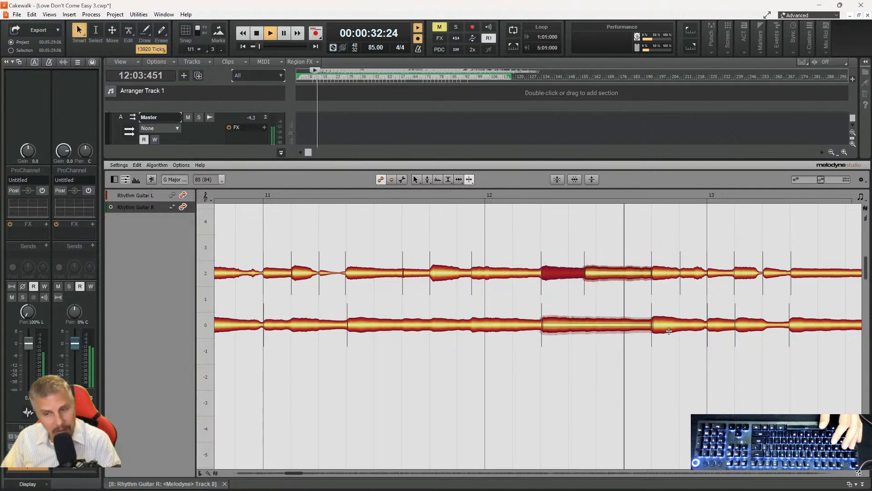
pyautogui.press('space')
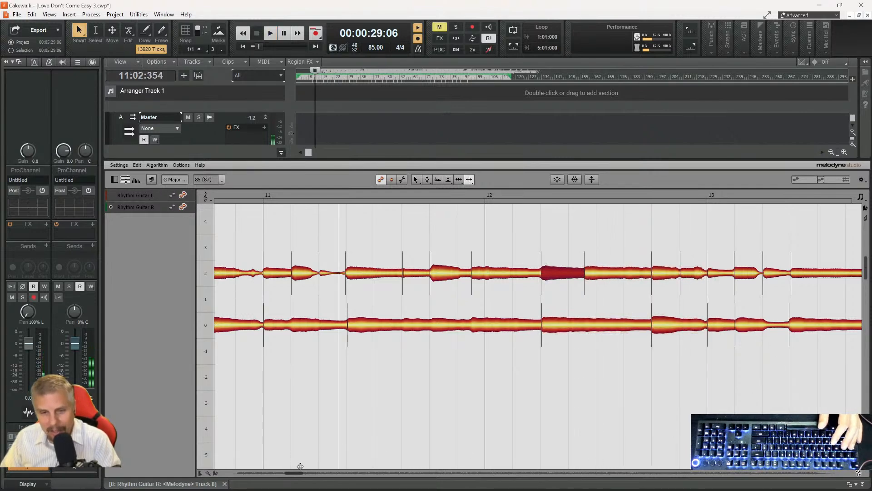
# - Return to the timing tool and move the Rhythm Guitar R and L notes near beat 4 of bar 13 earlier onto the beat
pyautogui.moveTo(296, 477); pyautogui.dragTo(303, 477)
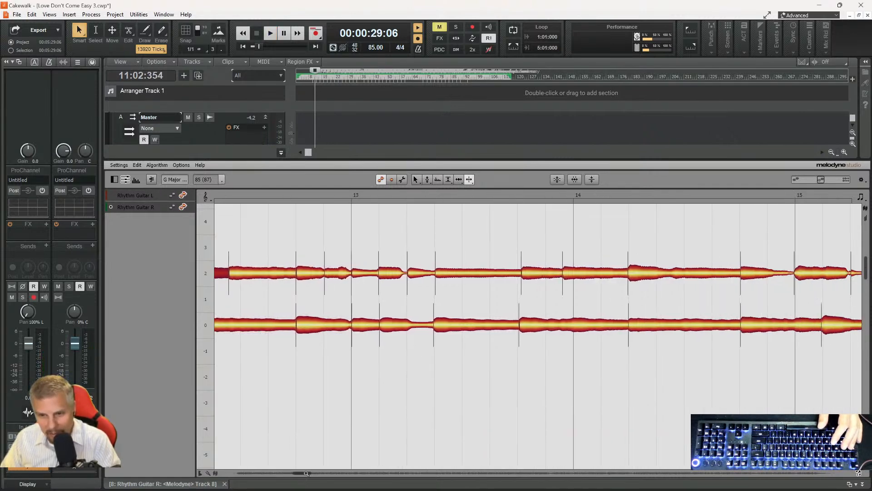
pyautogui.rightClick(521, 292)
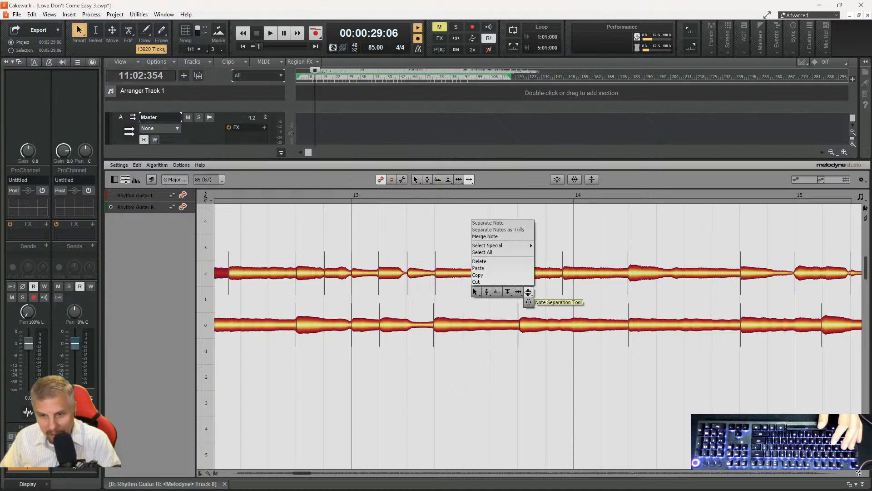
pyautogui.click(519, 292)
pyautogui.click(523, 324)
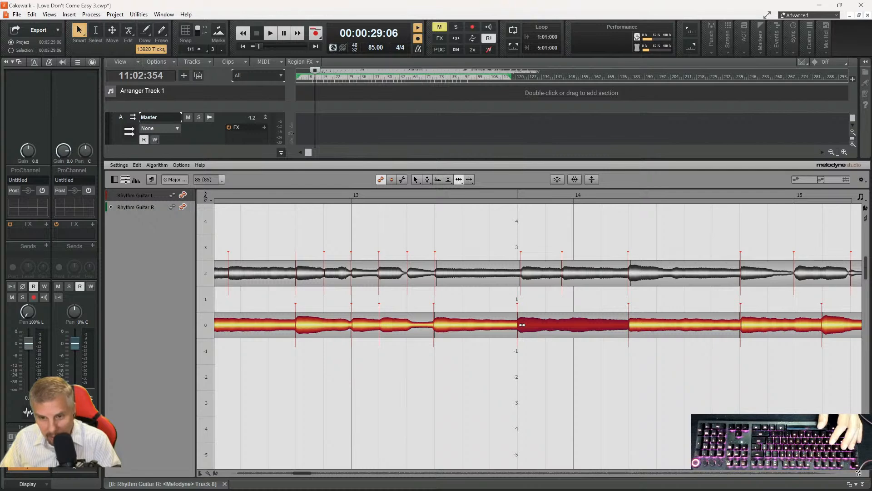
pyautogui.click(526, 278)
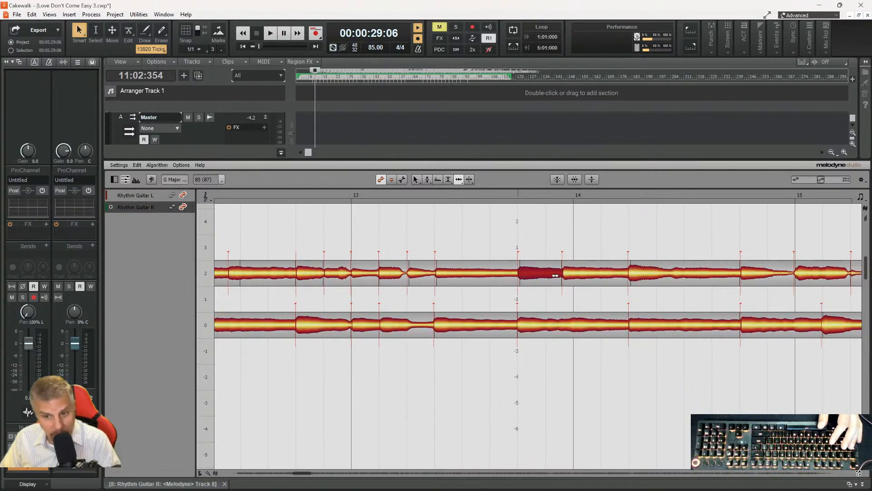
# - Align both guitars' notes with beats 2 and 4 of bar 14, and their first onsets in bar 15 with the grid
pyautogui.click(636, 277)
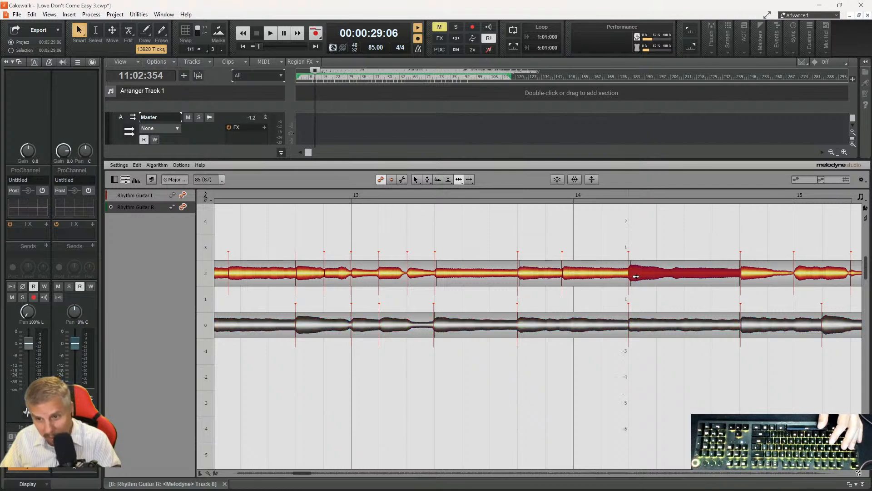
pyautogui.click(635, 325)
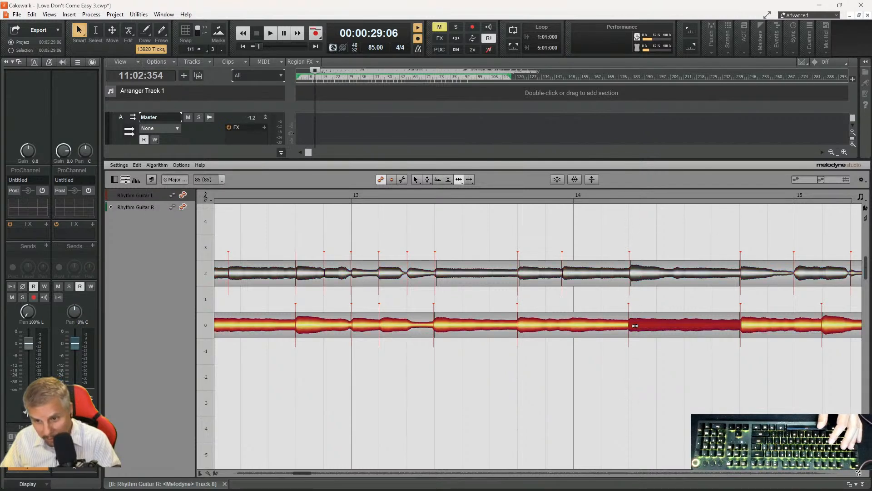
pyautogui.click(750, 331)
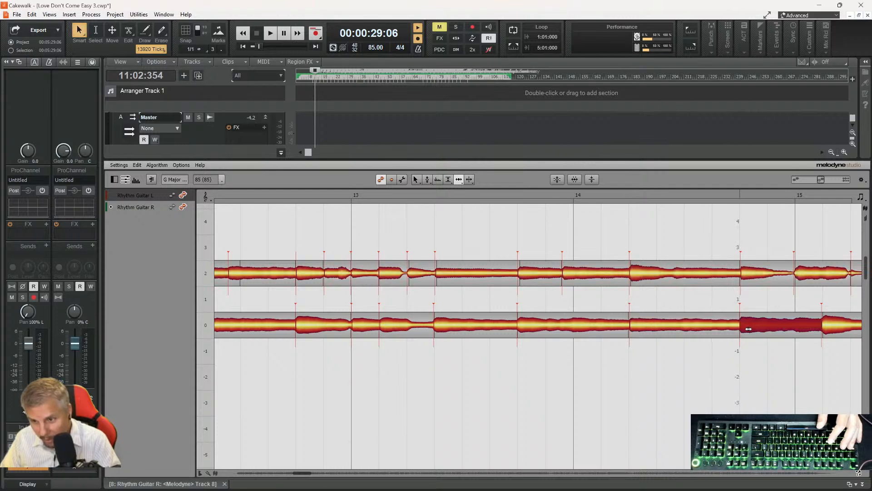
pyautogui.click(749, 274)
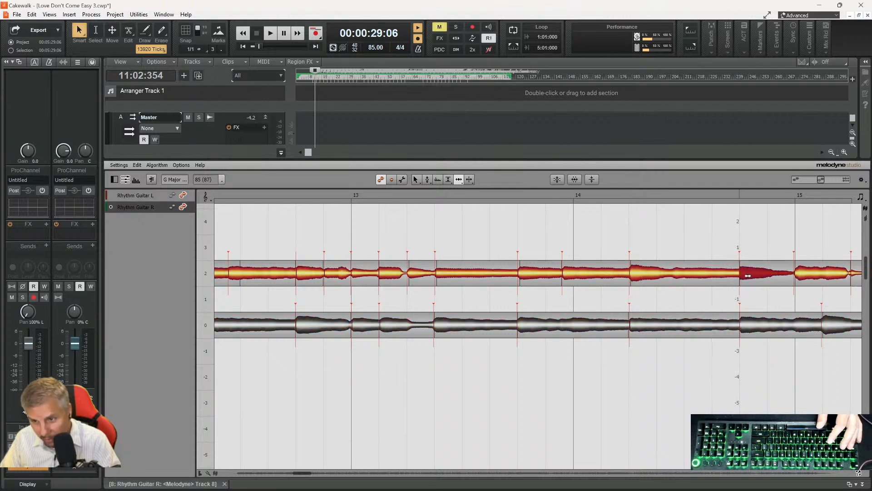
pyautogui.click(802, 282)
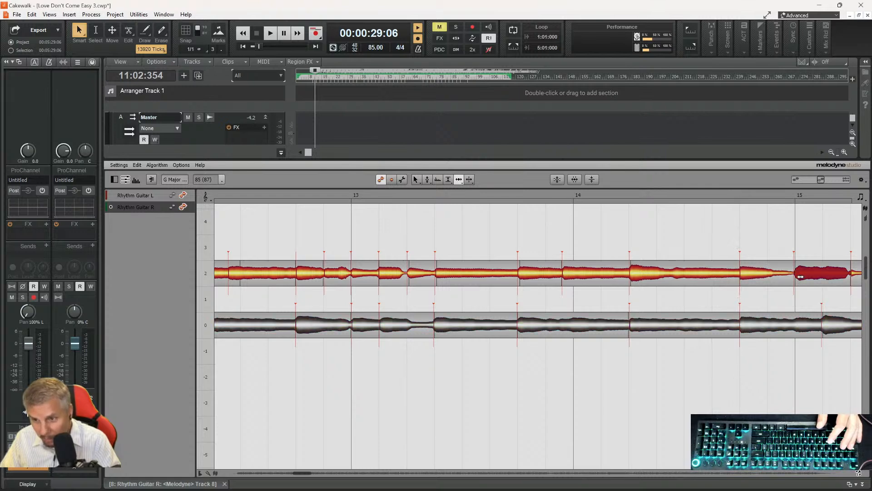
pyautogui.click(824, 327)
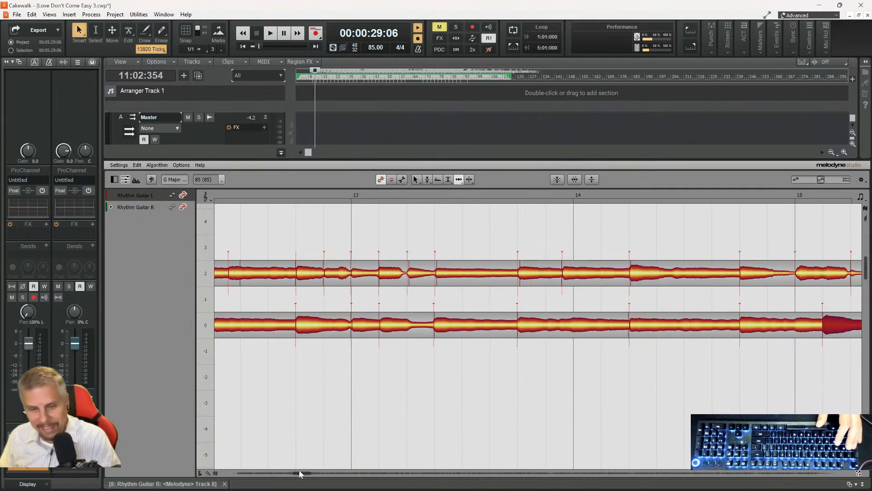
# - Move the Rhythm Guitar L notes near beats 2 and 4 of bar 16 later onto the beats
pyautogui.moveTo(300, 474); pyautogui.dragTo(308, 473)
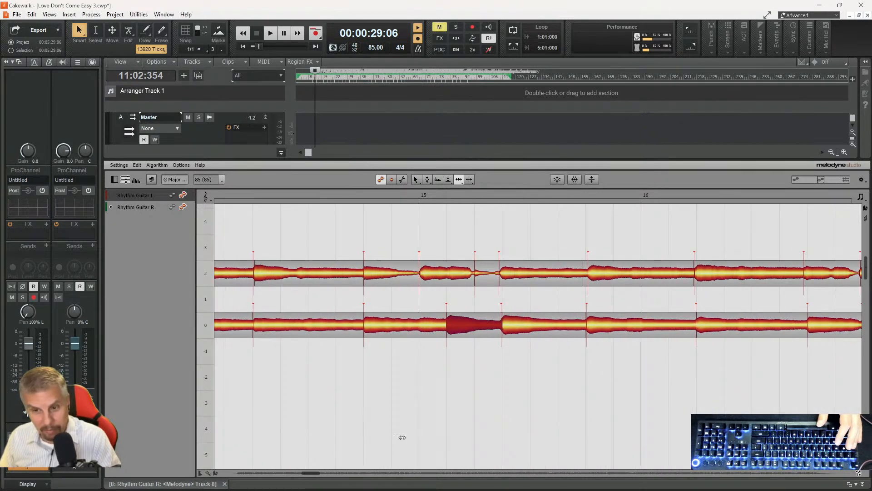
pyautogui.click(706, 276)
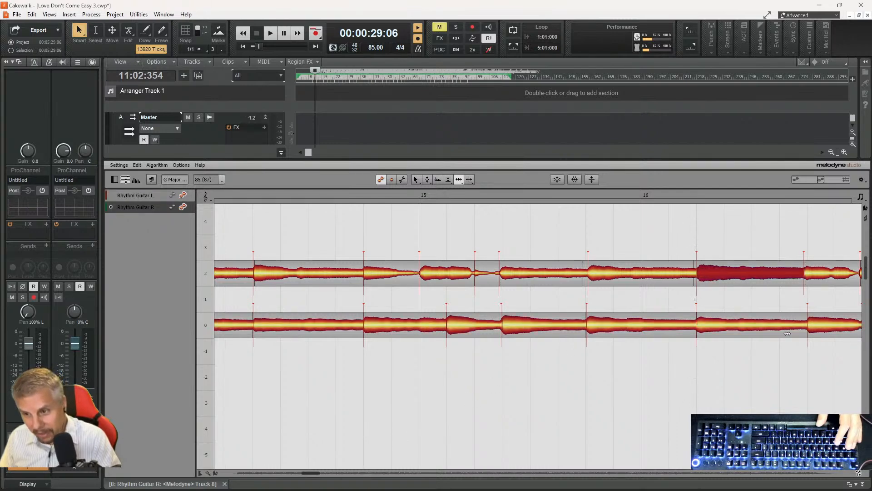
pyautogui.click(816, 276)
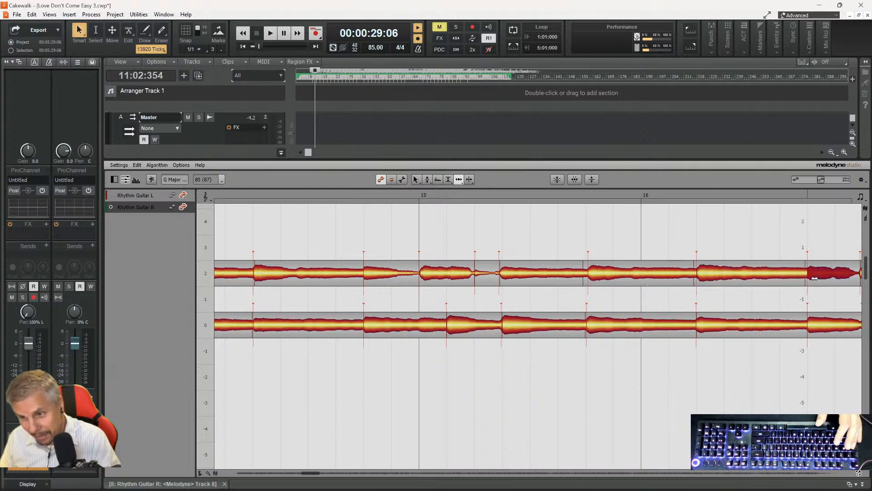
# - Align the notes of both guitars with beat 4 of bar 15 and with the half-beat after beat 2
pyautogui.click(599, 273)
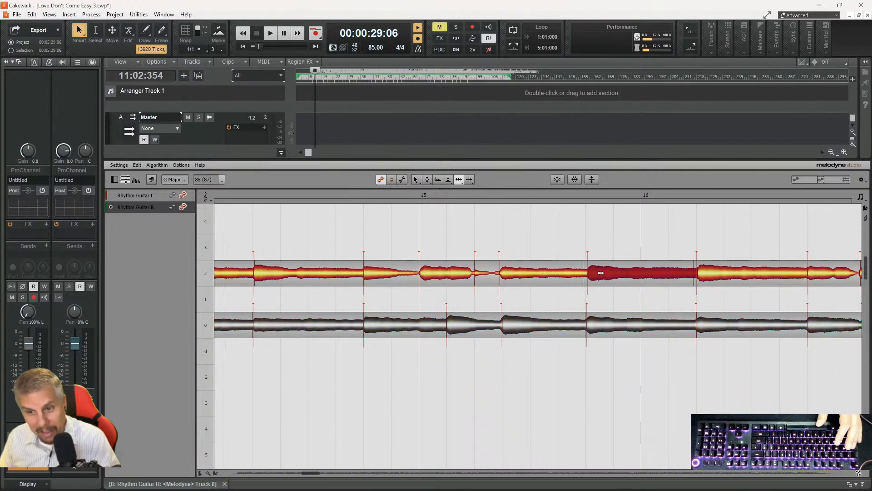
pyautogui.click(592, 328)
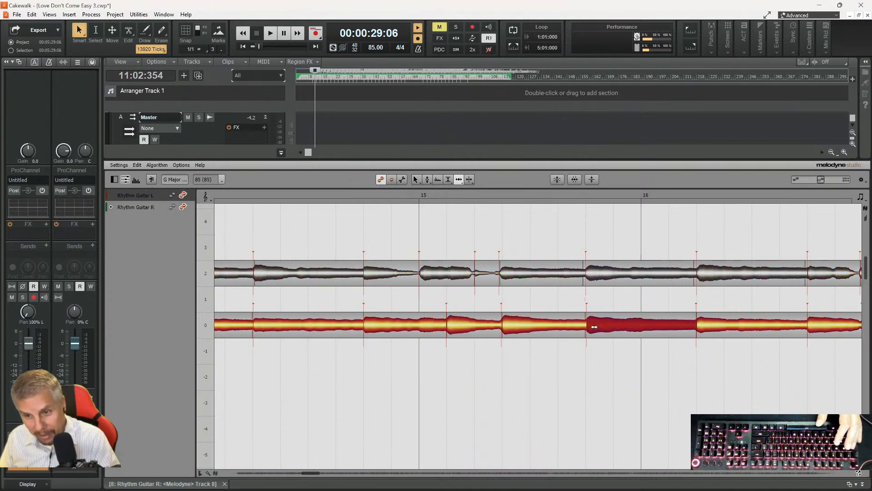
pyautogui.click(509, 324)
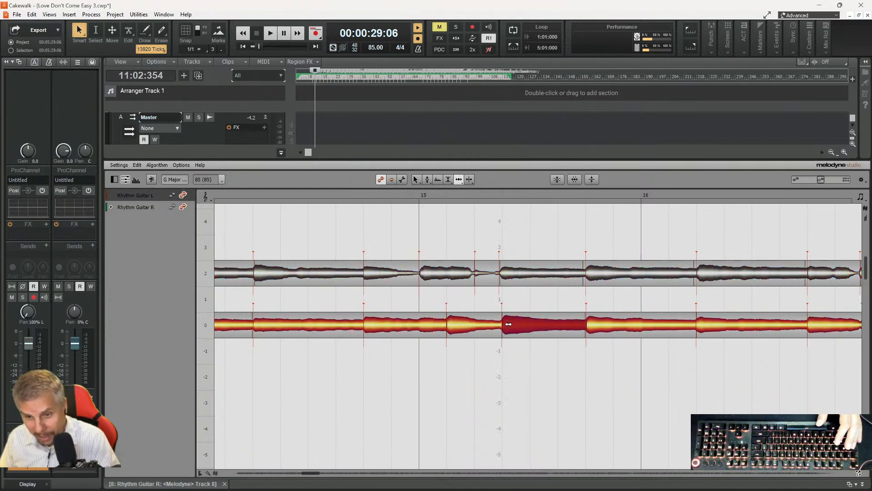
pyautogui.click(511, 270)
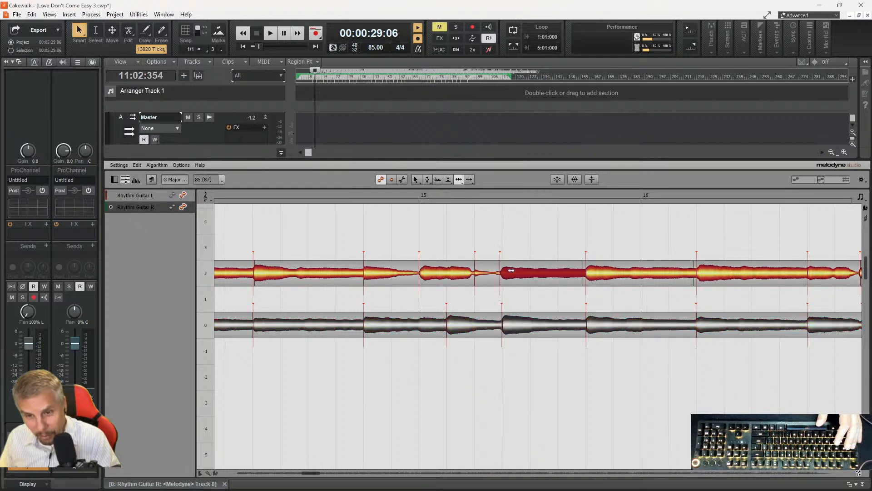
pyautogui.moveTo(512, 270); pyautogui.dragTo(513, 271)
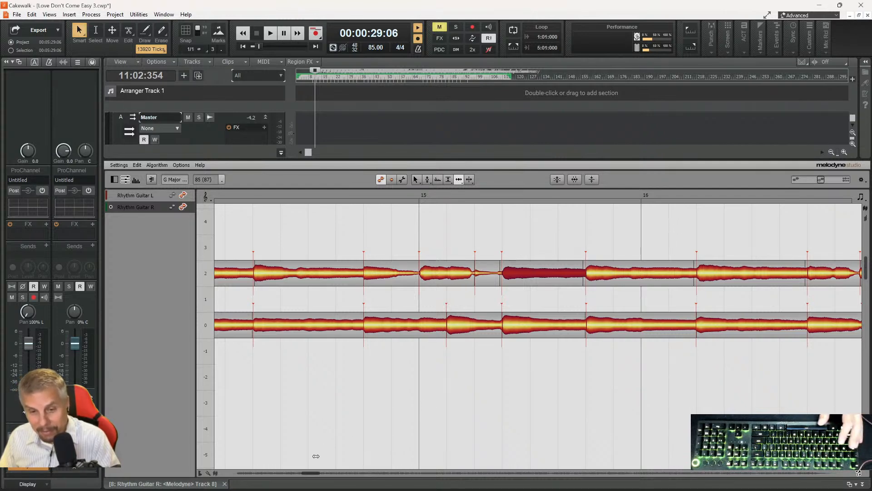
# - Move the Rhythm Guitar L notes in bar 17 later onto beat 2 and the half-beat after it
pyautogui.moveTo(309, 472); pyautogui.dragTo(327, 470)
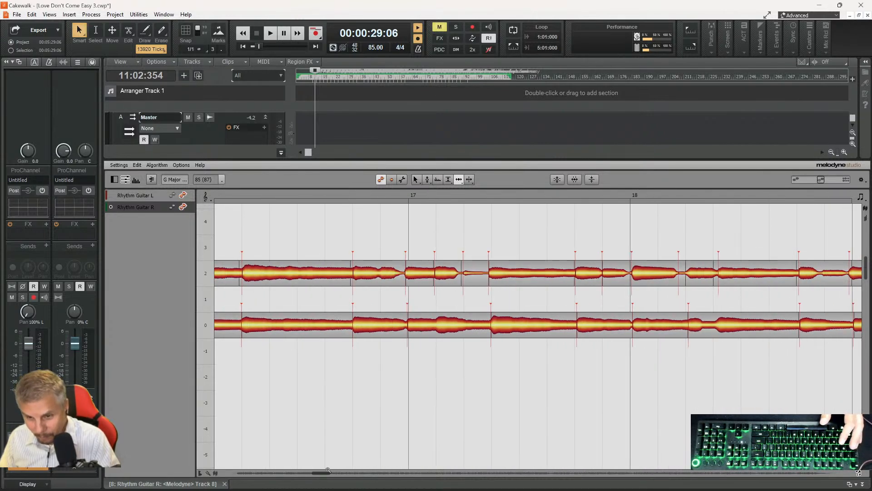
pyautogui.click(500, 271)
pyautogui.moveTo(501, 271); pyautogui.dragTo(502, 271)
pyautogui.click(467, 272)
# - Align the Rhythm Guitar R notes with the start of bar 17 and the half-beat after its beat 2
pyautogui.click(495, 323)
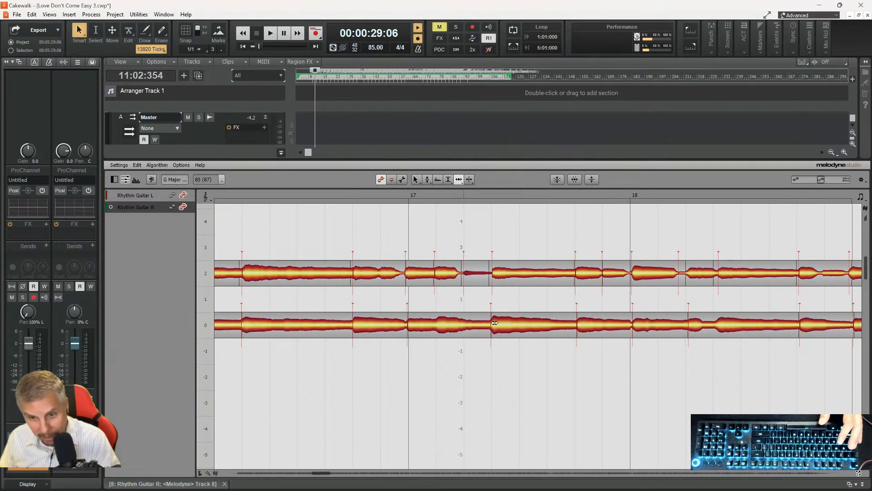
pyautogui.click(495, 322)
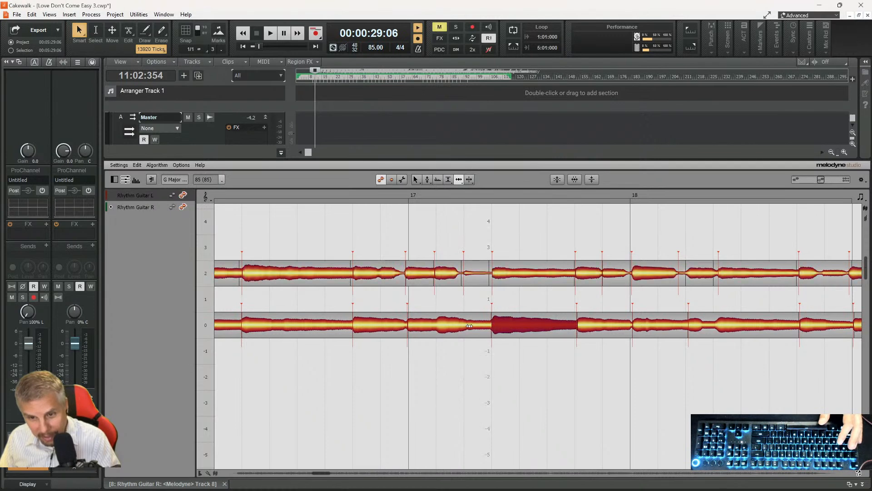
pyautogui.click(418, 327)
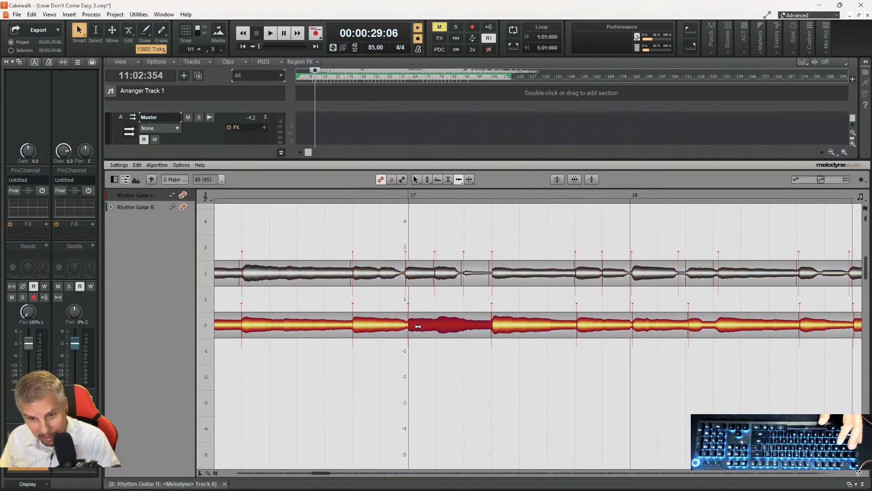
# - Align the Rhythm Guitar L note with the start of bar 17 and both guitars' notes with the start of bar 18
pyautogui.moveTo(415, 272); pyautogui.dragTo(418, 272)
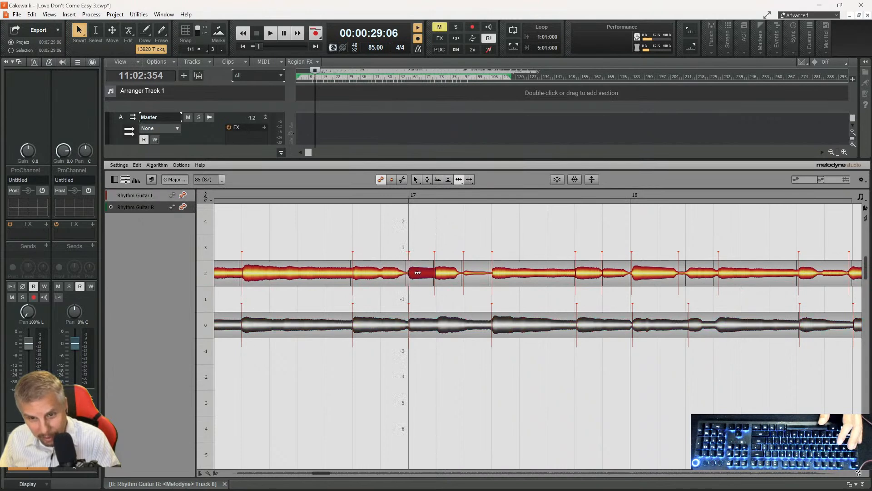
pyautogui.click(318, 191)
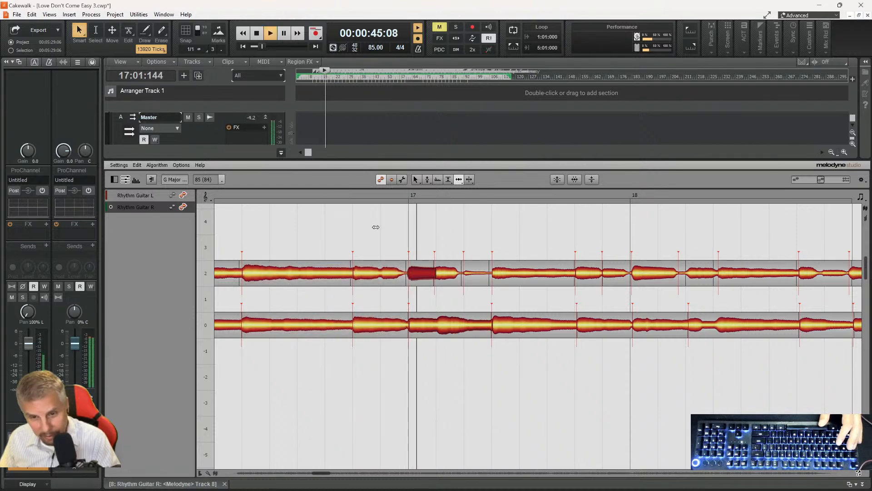
pyautogui.click(641, 324)
pyautogui.press('space')
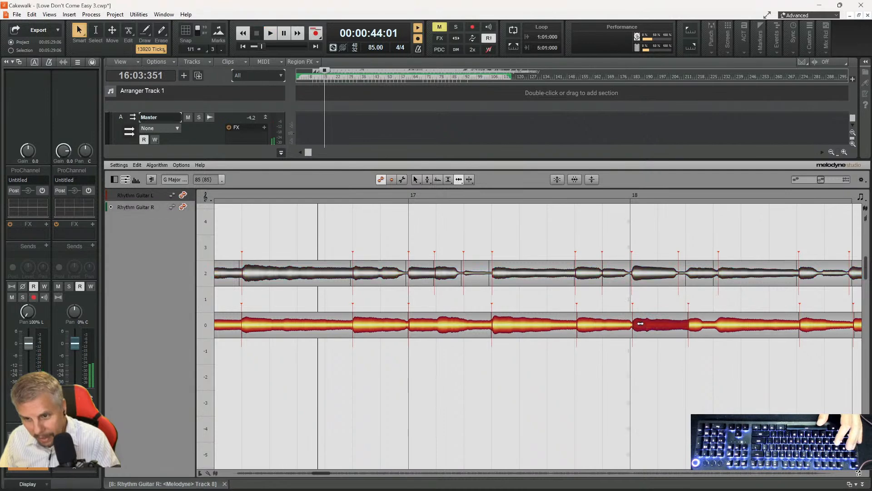
pyautogui.moveTo(639, 325); pyautogui.dragTo(638, 324)
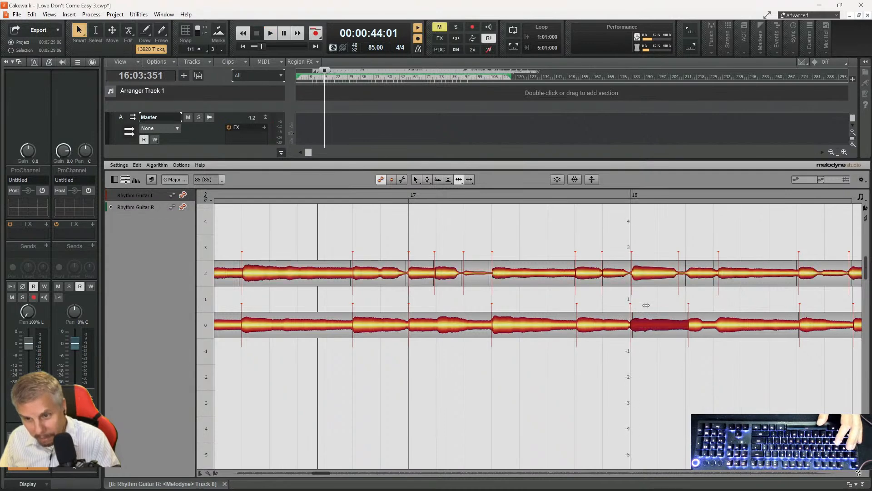
pyautogui.click(645, 276)
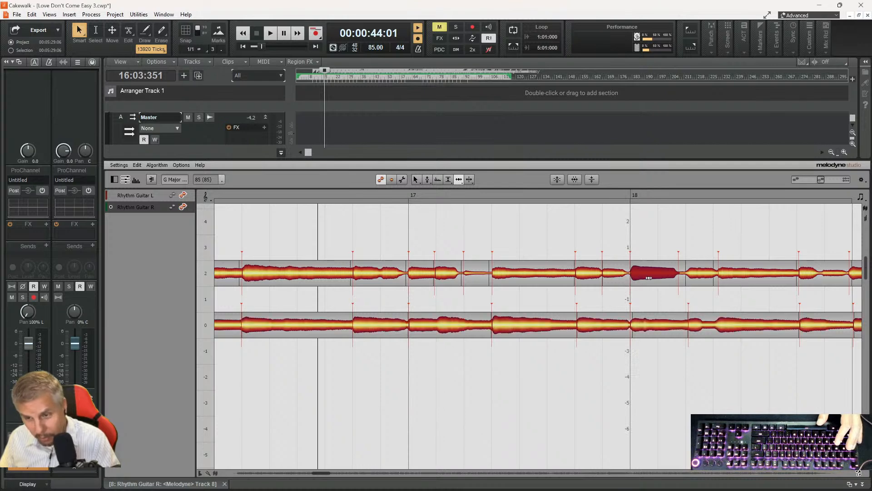
# - Align Rhythm Guitar L with the half-beat after beat 2 of bar 18, and both guitars with beat 4
pyautogui.click(732, 276)
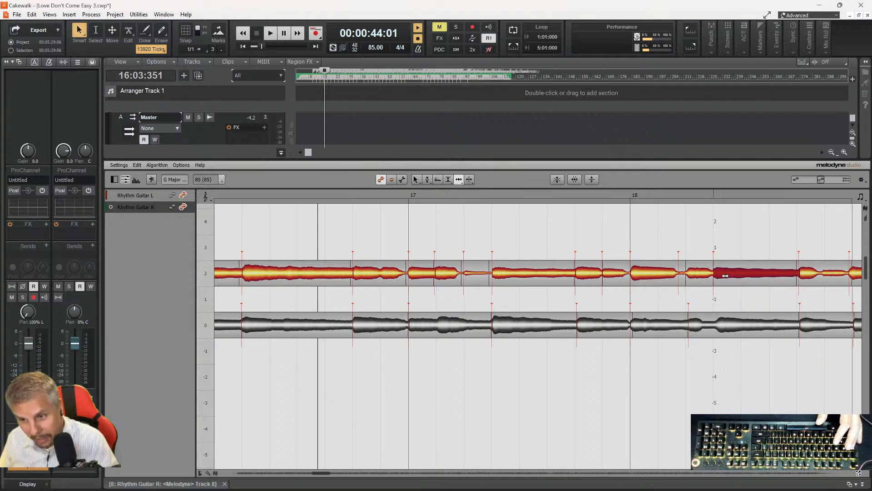
pyautogui.click(803, 274)
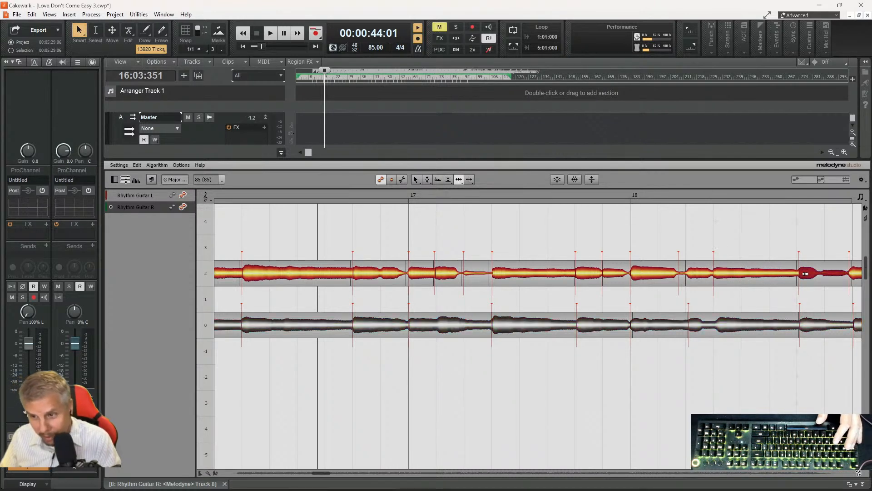
pyautogui.click(801, 327)
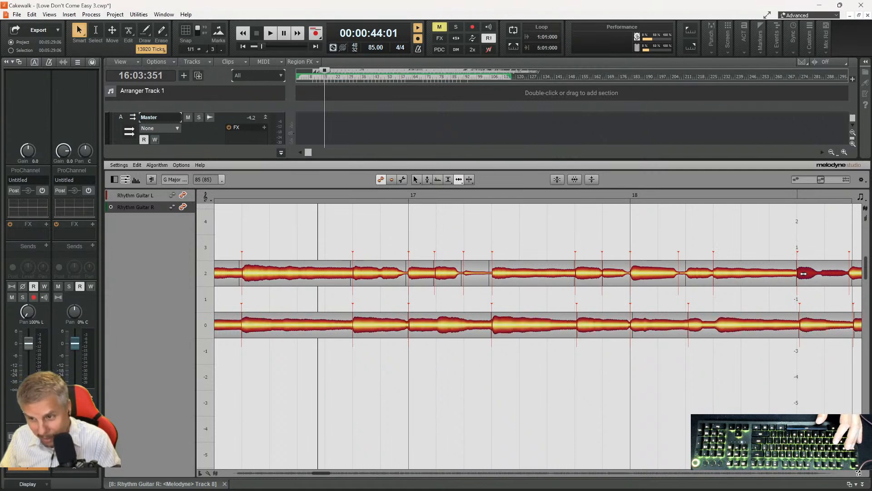
pyautogui.click(800, 327)
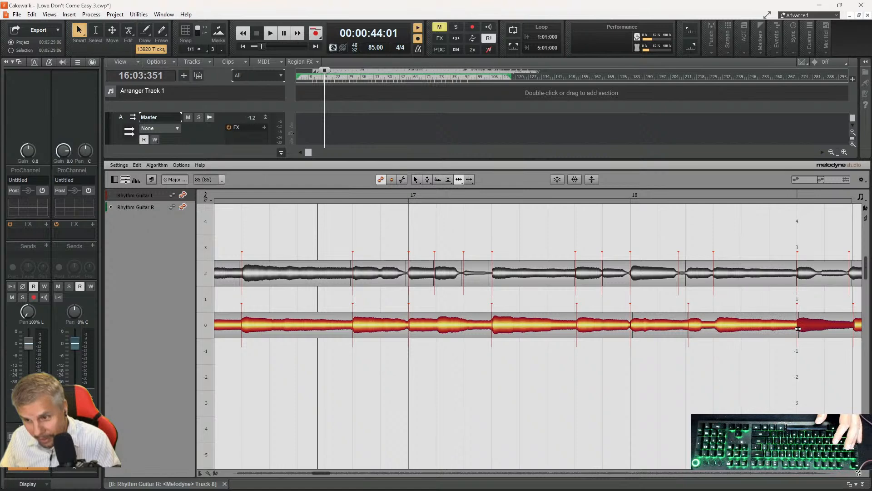
pyautogui.moveTo(798, 328); pyautogui.dragTo(798, 329)
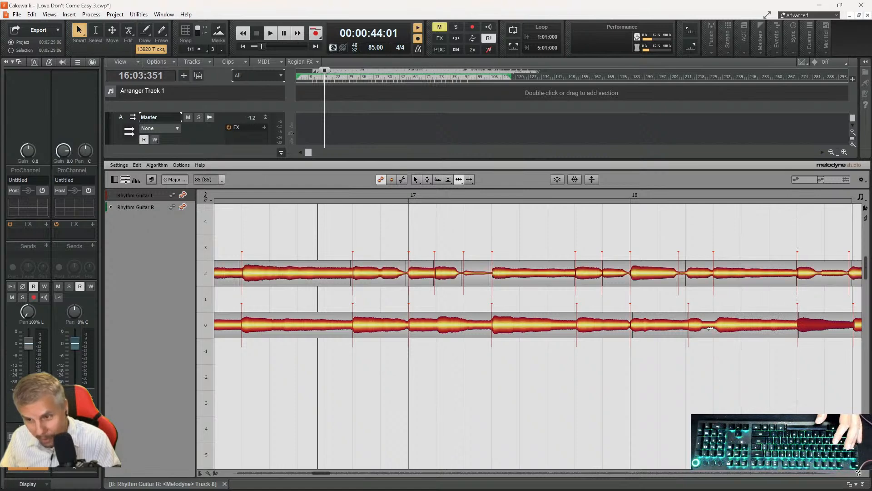
# - Move the Rhythm Guitar R note to beat 2 of bar 18, split it near the following half-beat and change the separation type
pyautogui.moveTo(699, 327); pyautogui.dragTo(697, 330)
pyautogui.rightClick(730, 312)
pyautogui.click(744, 312)
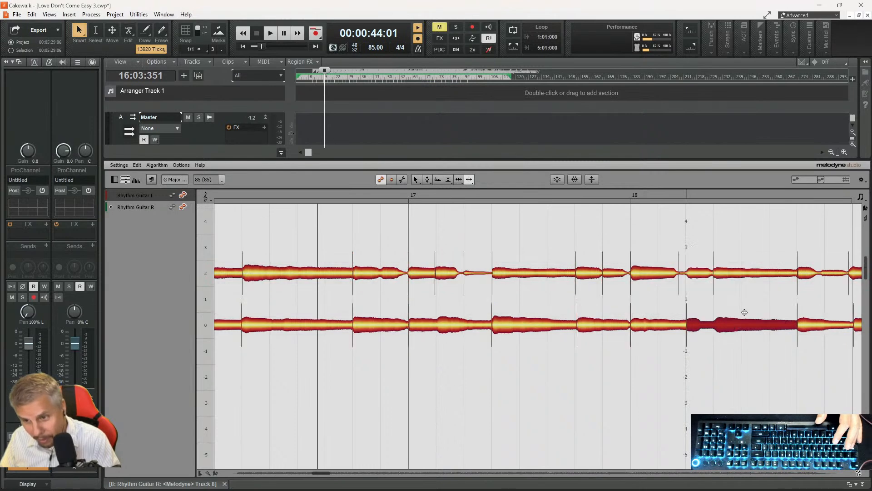
pyautogui.click(715, 324)
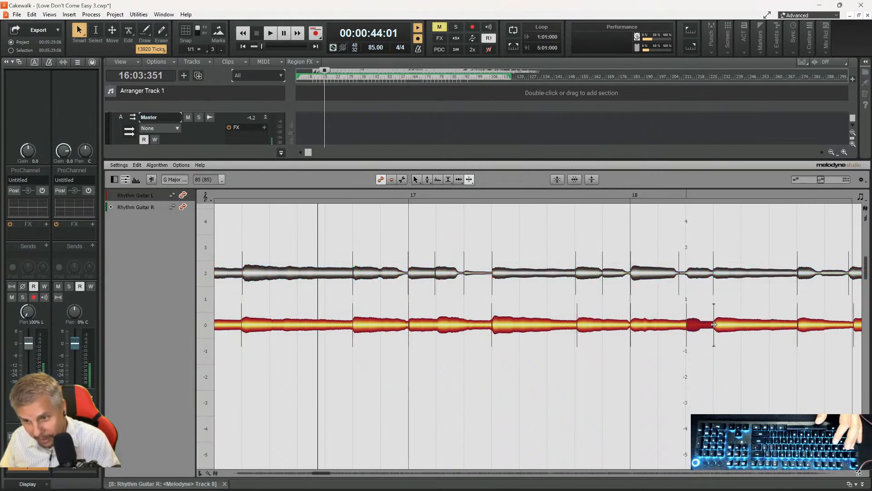
pyautogui.rightClick(711, 328)
pyautogui.click(710, 341)
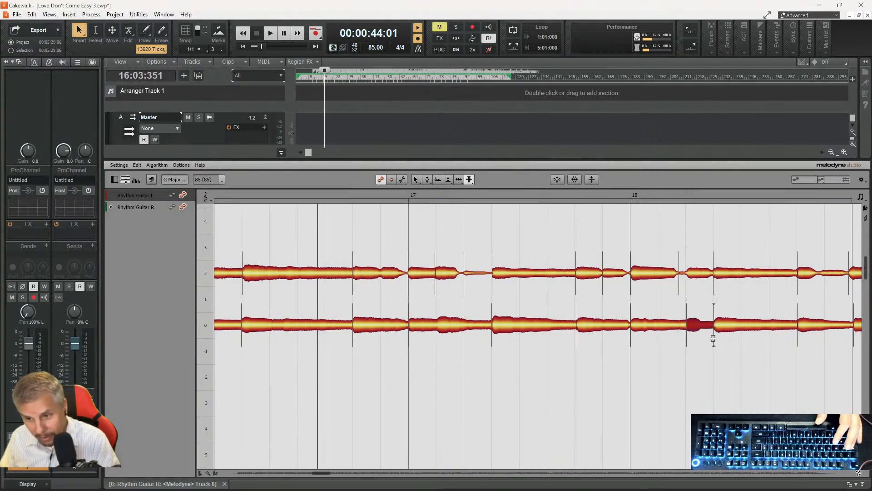
pyautogui.doubleClick(713, 339)
# - Align the newly split Rhythm Guitar R note with its half-beat using the Time Tool, and both guitars with beat 4 of bar 17
pyautogui.rightClick(697, 283)
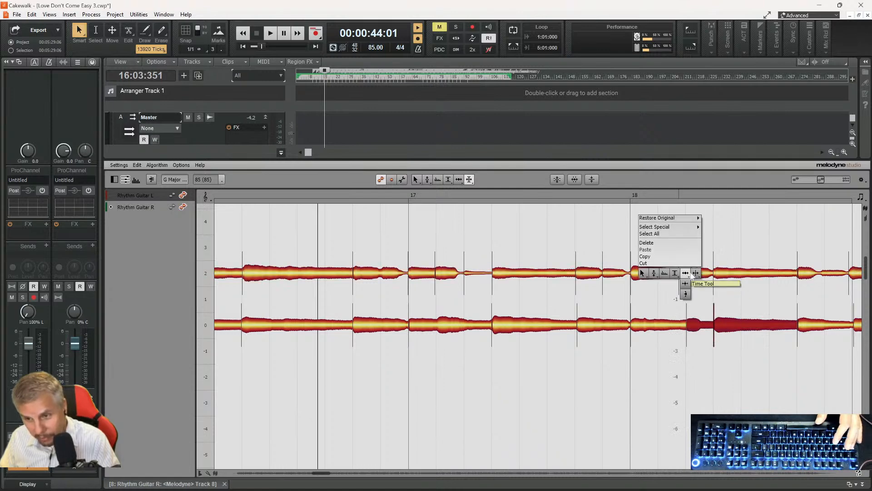
pyautogui.click(686, 273)
pyautogui.click(717, 307)
pyautogui.click(720, 327)
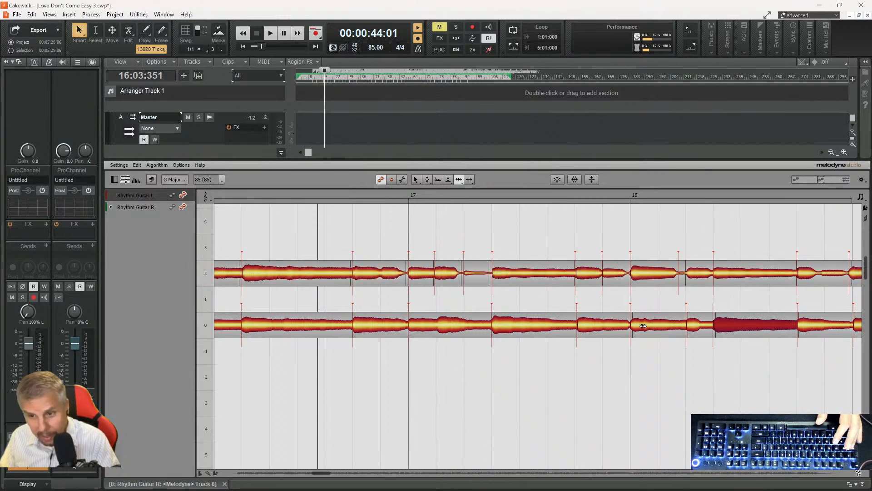
pyautogui.click(584, 272)
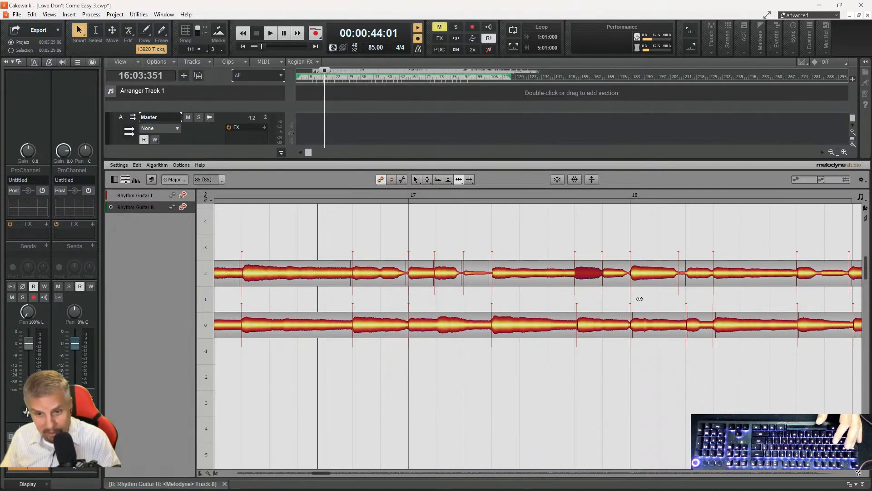
pyautogui.click(584, 327)
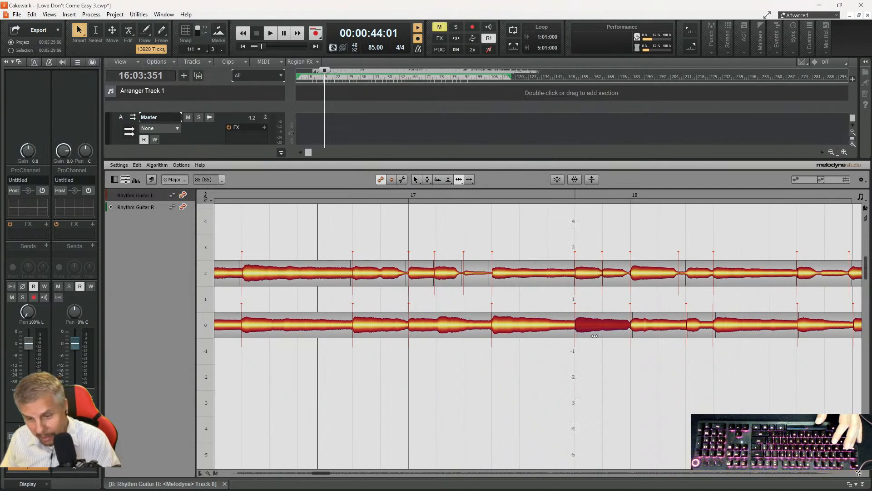
# - Align both guitars with the half-beat after beat 2 of bar 19, and the short Rhythm Guitar L note with beat 2
pyautogui.moveTo(321, 475); pyautogui.dragTo(326, 475)
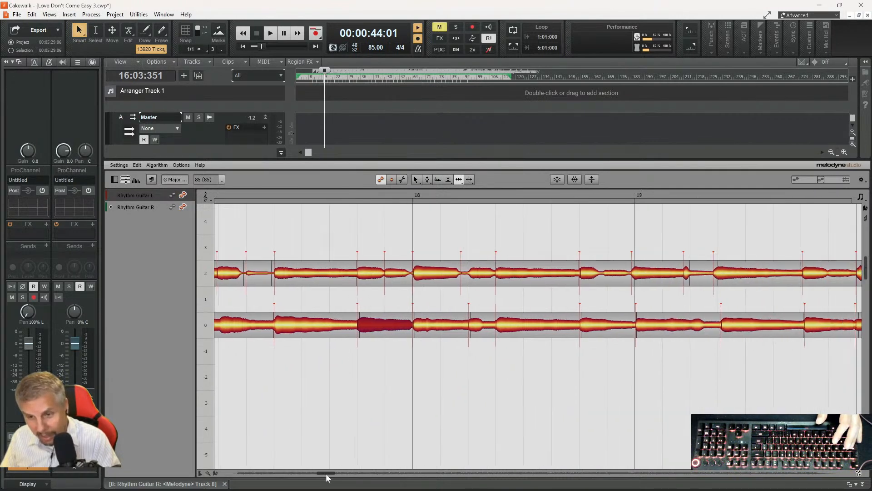
pyautogui.click(726, 327)
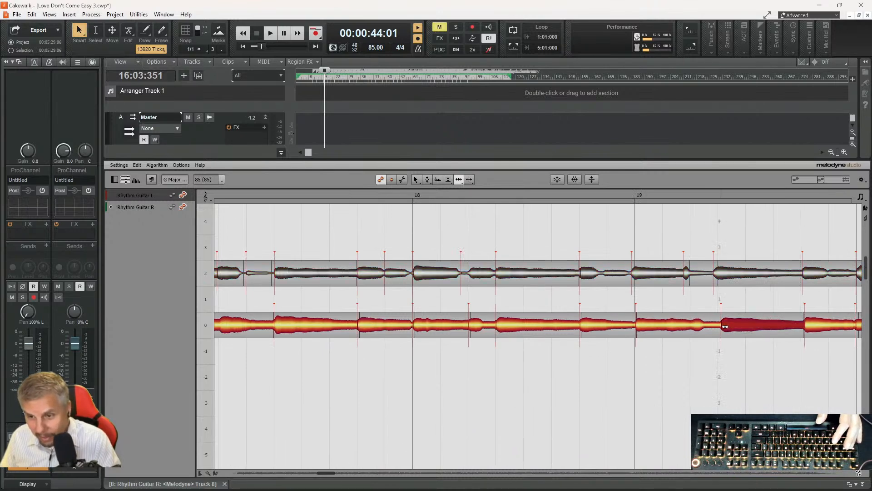
pyautogui.click(721, 271)
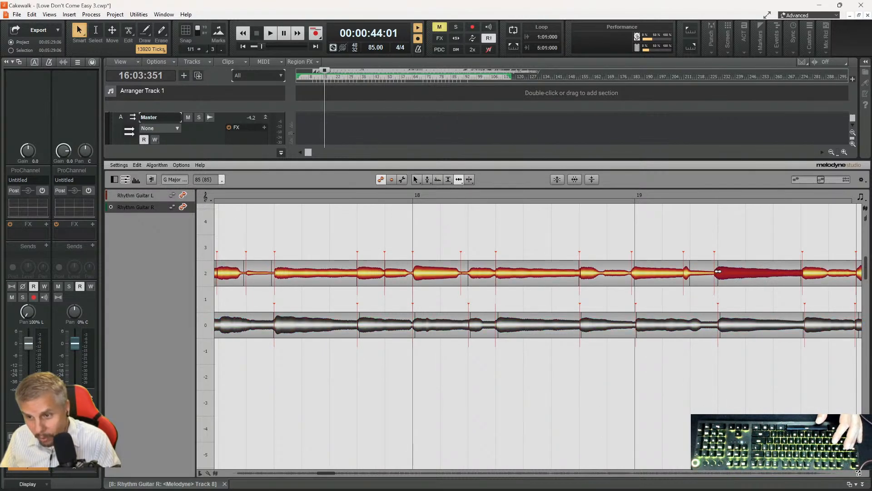
pyautogui.click(694, 272)
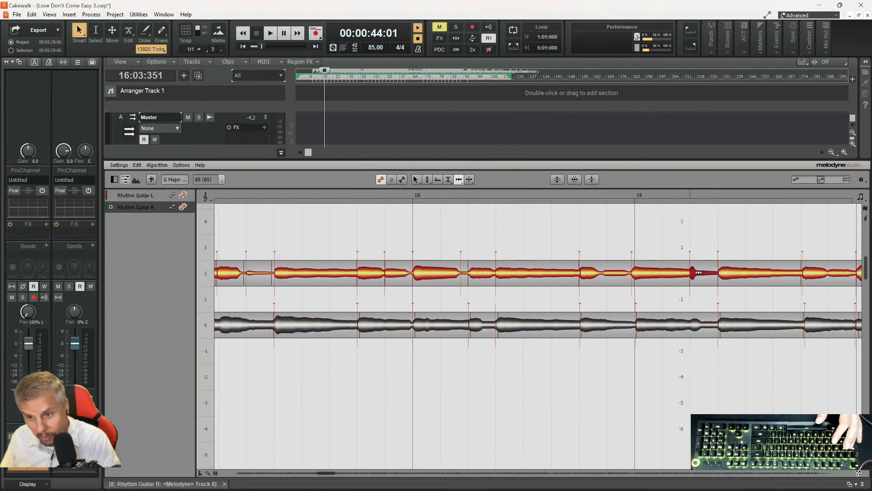
# - Align the notes of both guitars with the start of bar 19 and play back the transition from bar 18
pyautogui.moveTo(633, 276); pyautogui.dragTo(636, 277)
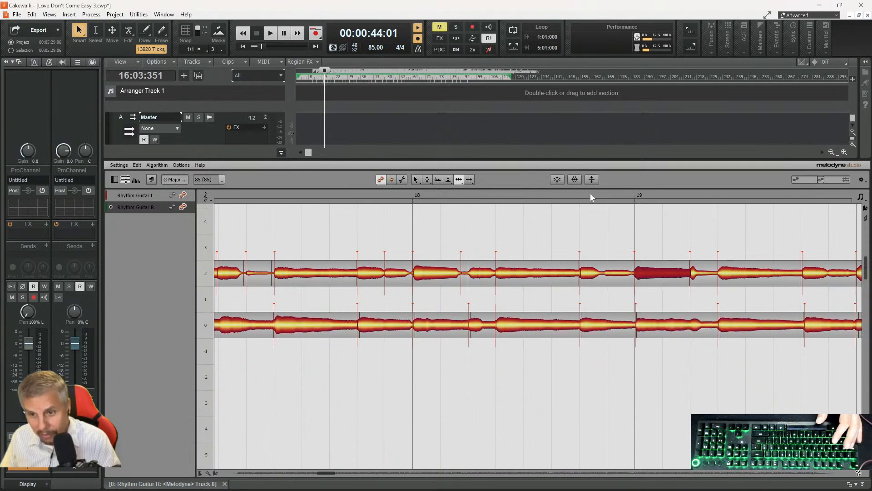
pyautogui.click(645, 324)
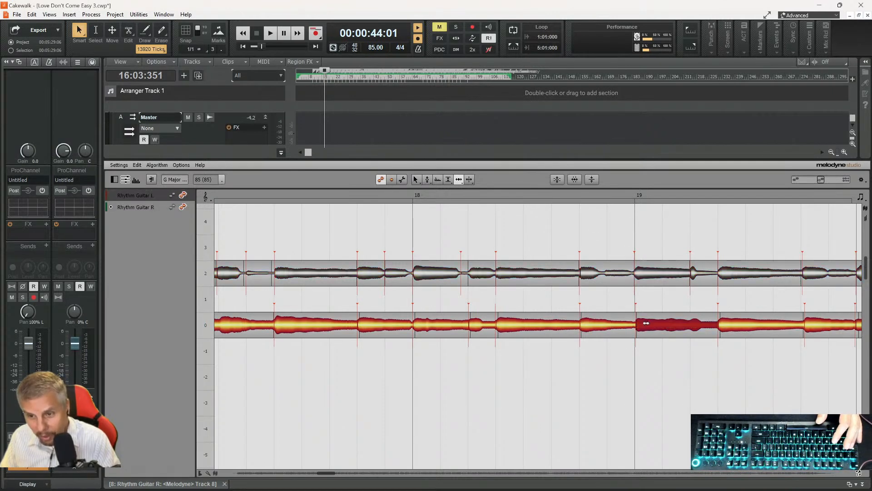
pyautogui.click(568, 192)
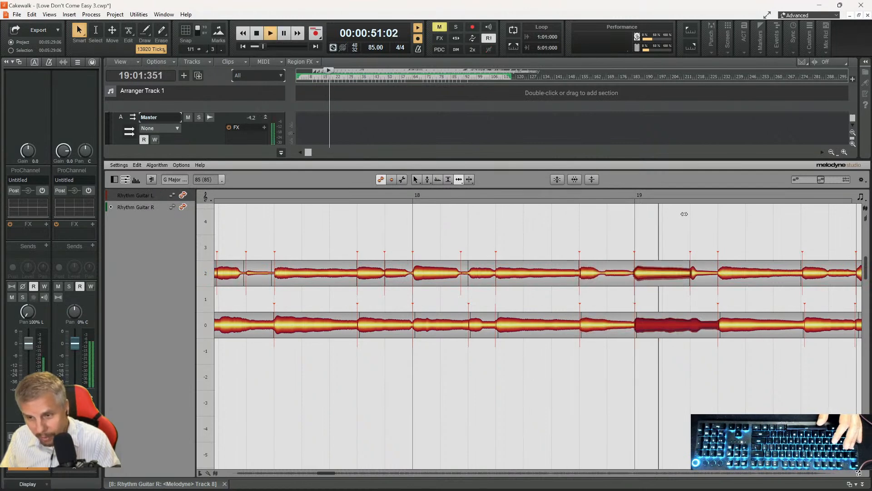
pyautogui.press('space')
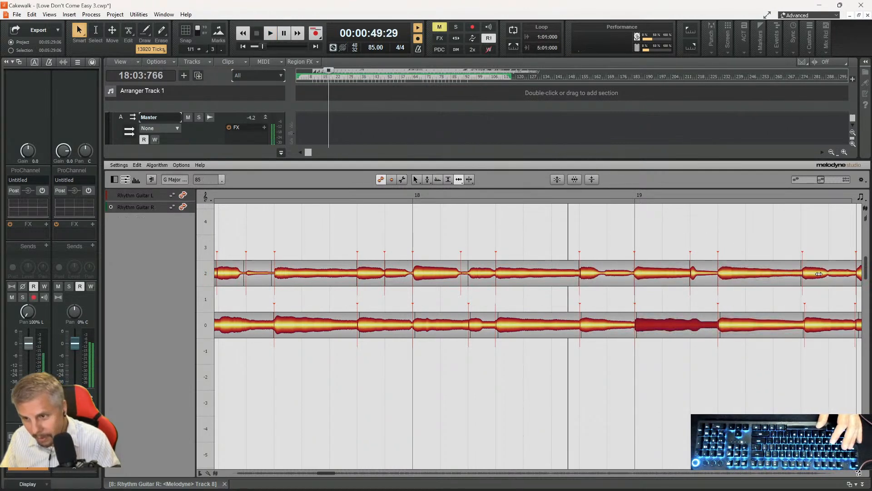
# - Move the notes of both guitars earlier onto beat 4 of bar 19 and play the passage back
pyautogui.moveTo(819, 274); pyautogui.dragTo(820, 295)
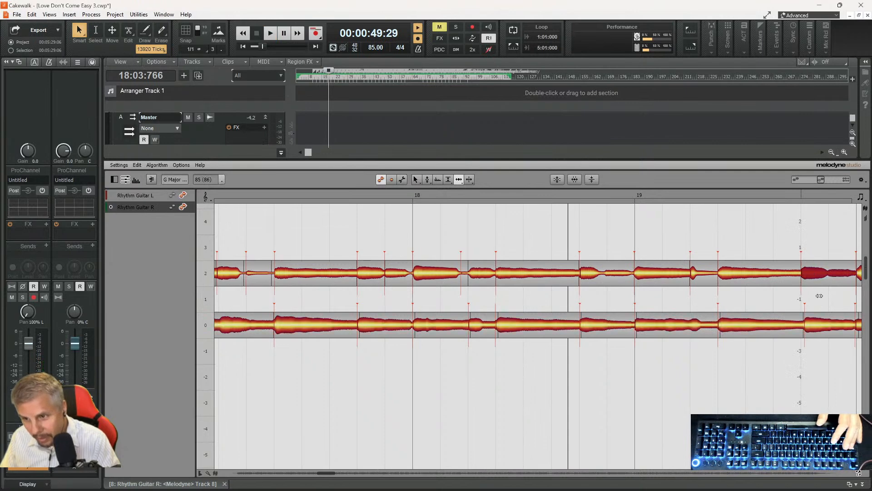
pyautogui.click(811, 321)
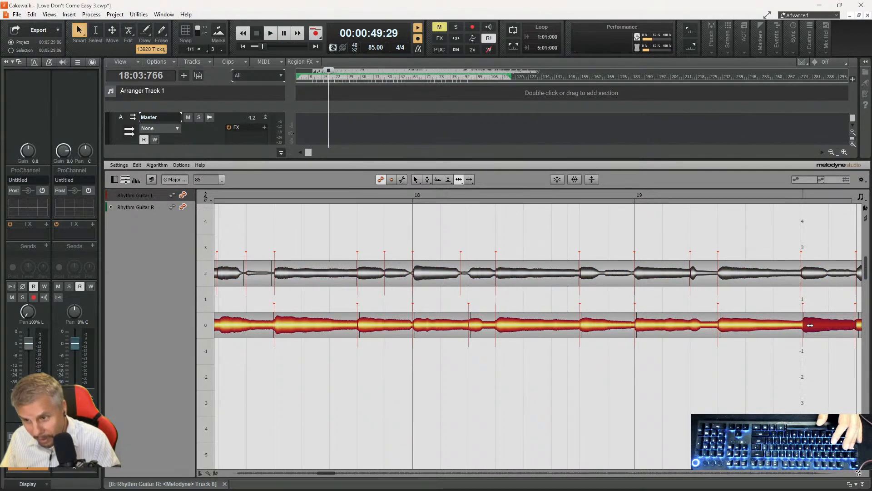
pyautogui.press('space')
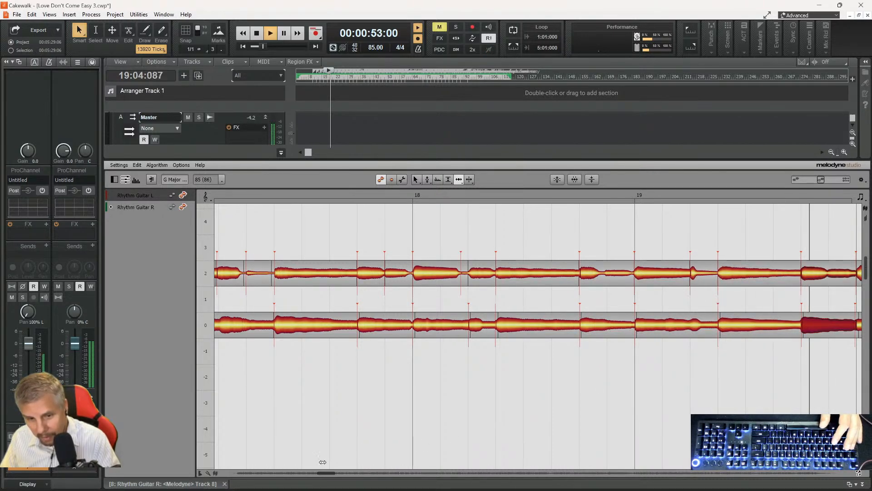
pyautogui.press('space')
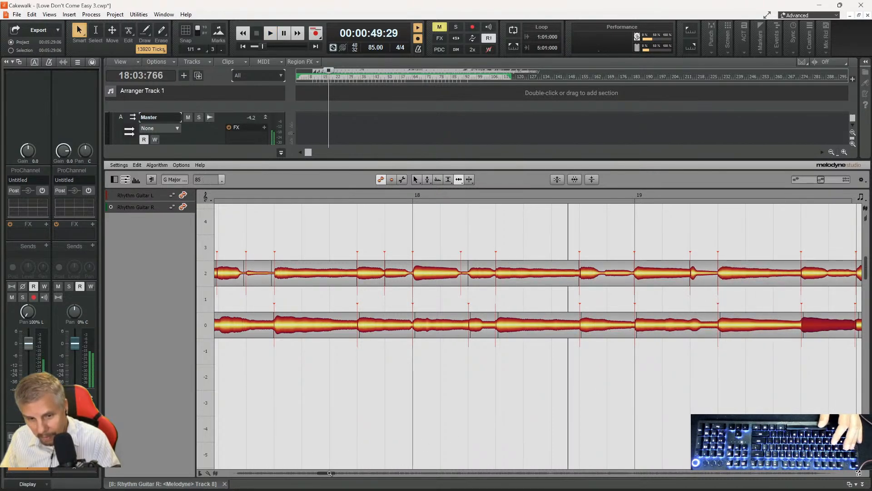
# - Align the long notes of both guitars with the half-beat after beat 2 of bar 20
pyautogui.scroll(-3, 330, 473)
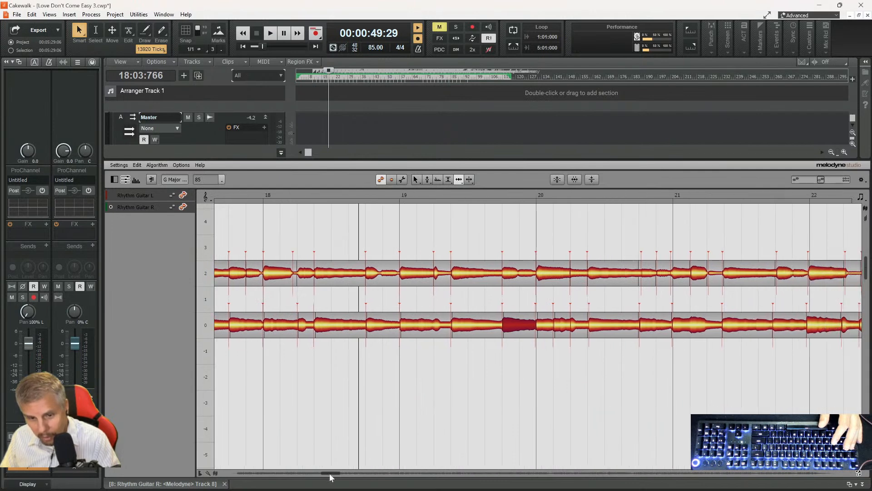
pyautogui.scroll(3, 330, 476)
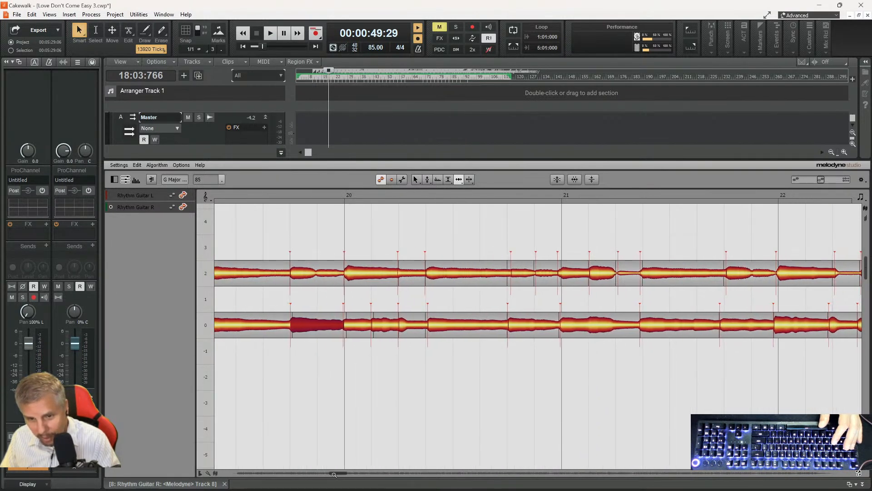
pyautogui.scroll(1, 334, 474)
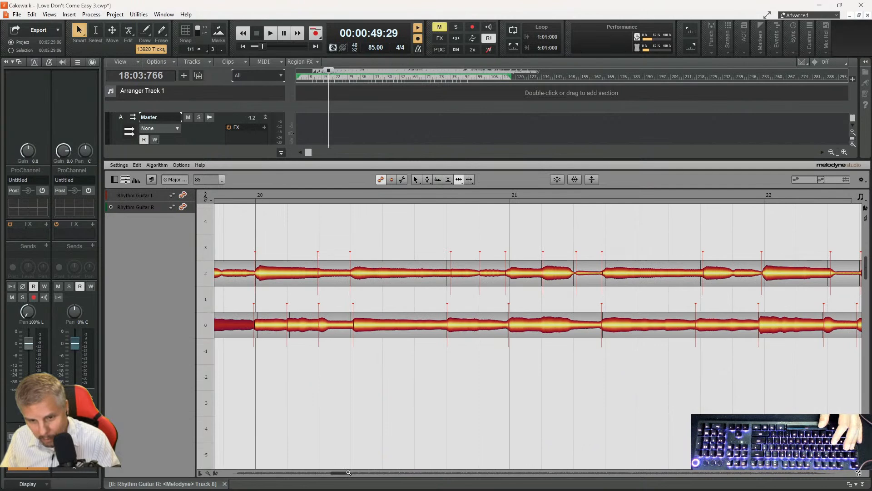
pyautogui.scroll(2, 348, 473)
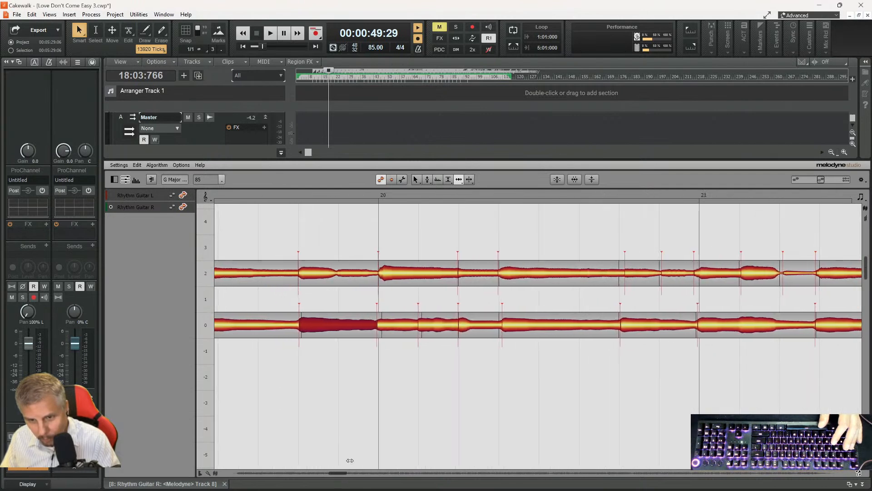
pyautogui.click(514, 325)
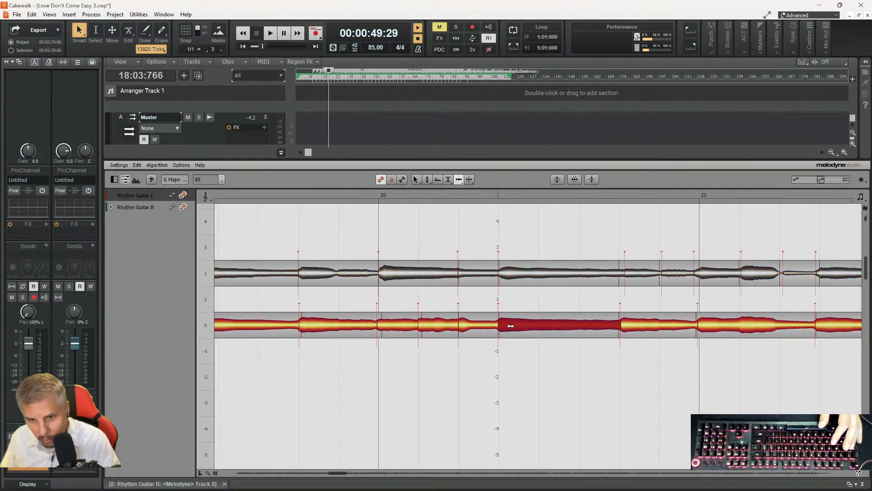
pyautogui.click(510, 274)
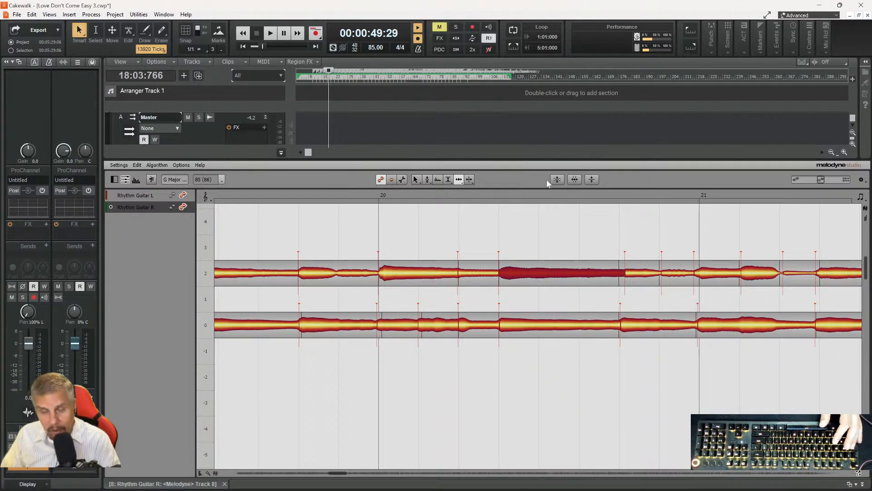
# - Align the notes of both guitars with beat 4 of bar 20
pyautogui.click(627, 273)
pyautogui.moveTo(627, 273); pyautogui.dragTo(619, 273)
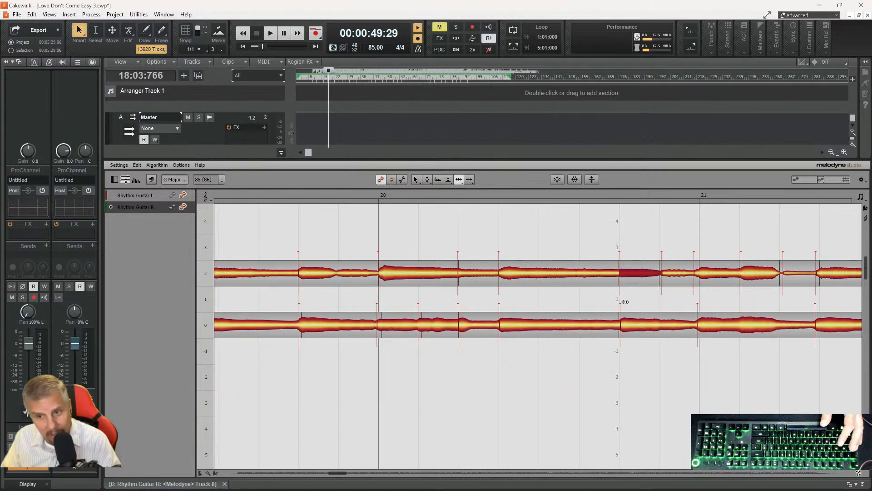
pyautogui.click(630, 328)
# - Align both guitars with the start of bar 21 and its half-beat after beat 2, moving the short Rhythm Guitar L notes onto the half-beat grid
pyautogui.moveTo(706, 324); pyautogui.dragTo(700, 325)
pyautogui.moveTo(704, 275); pyautogui.dragTo(673, 274)
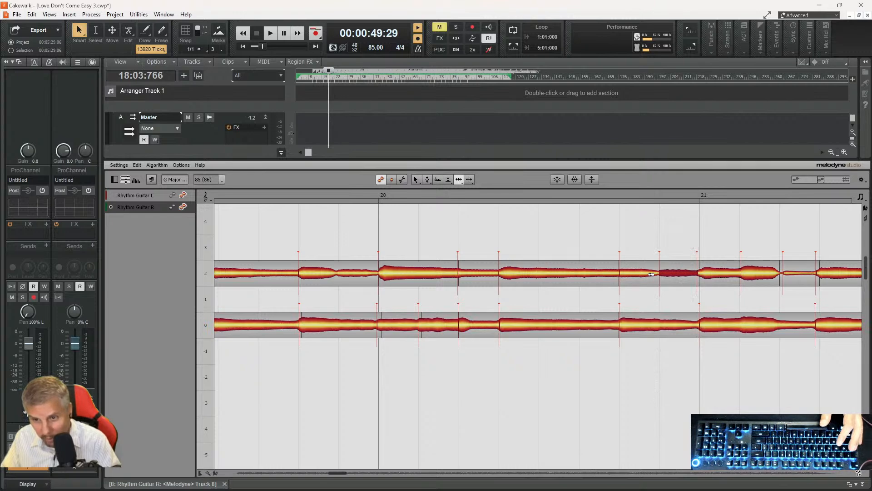
pyautogui.moveTo(756, 275); pyautogui.dragTo(836, 275)
pyautogui.click(824, 323)
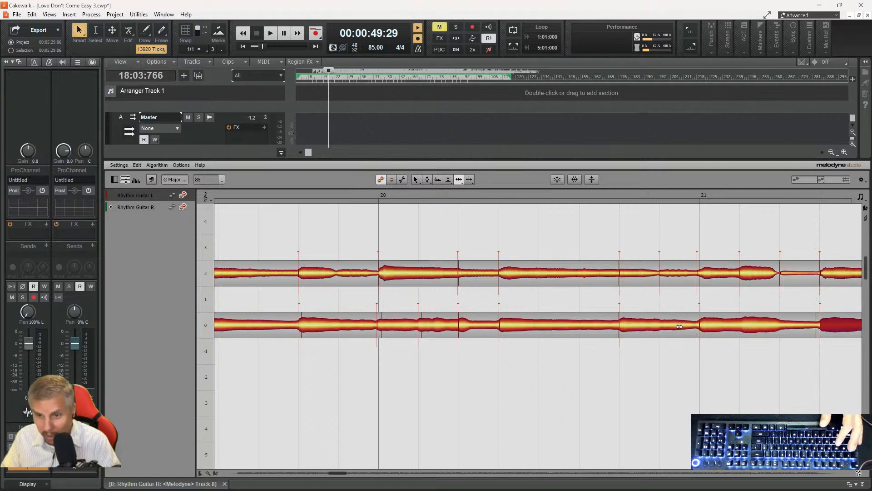
# - Align the short notes of both guitars with beat 2 of bar 20 and play the passage back into bar 21
pyautogui.click(459, 323)
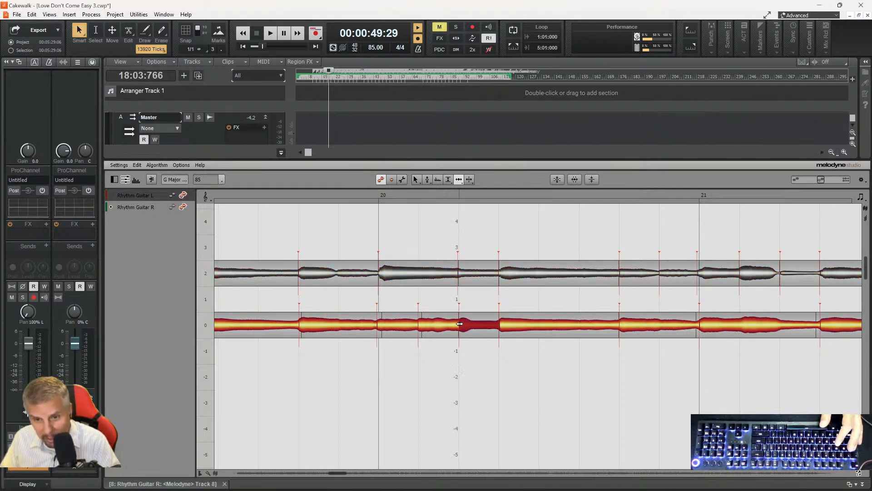
pyautogui.click(461, 273)
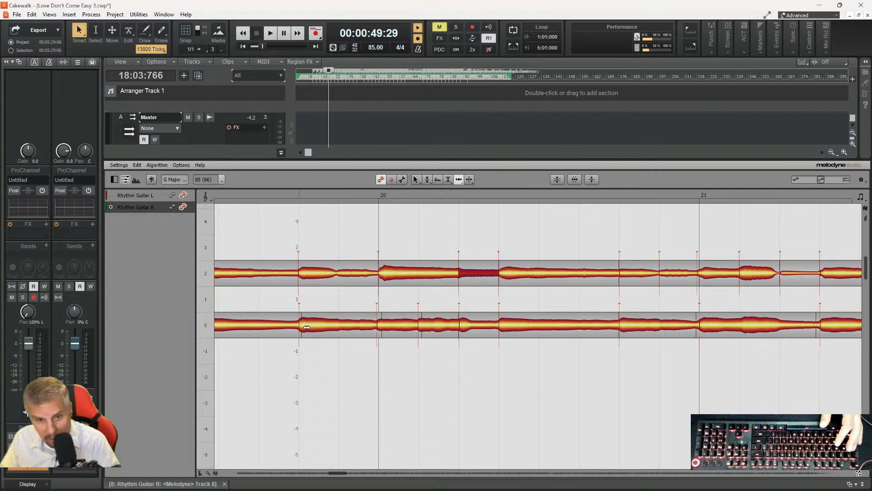
pyautogui.click(286, 191)
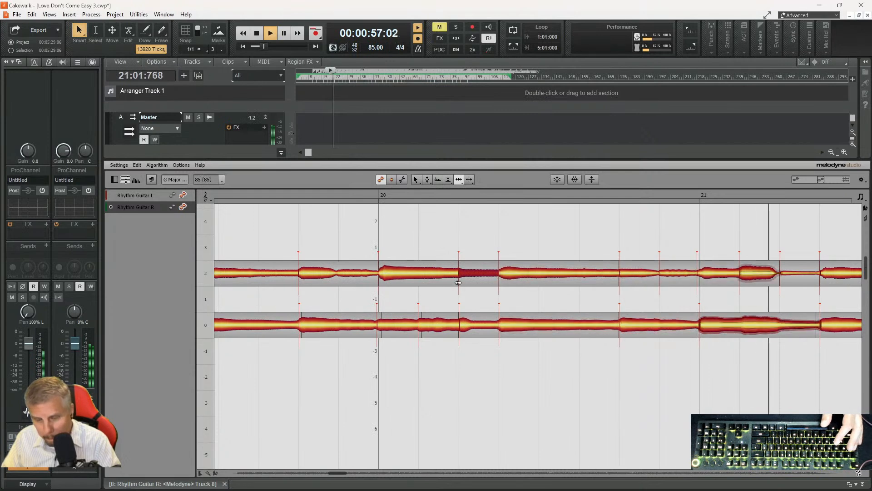
pyautogui.moveTo(339, 474); pyautogui.dragTo(347, 475)
pyautogui.press('space')
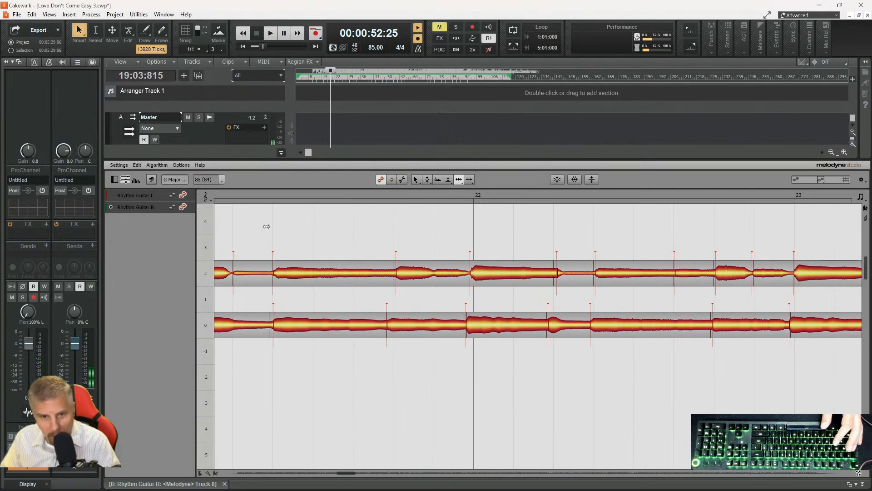
# - Align the notes of both guitars with beat 4 of bar 21 and the start of bar 22
pyautogui.click(244, 199)
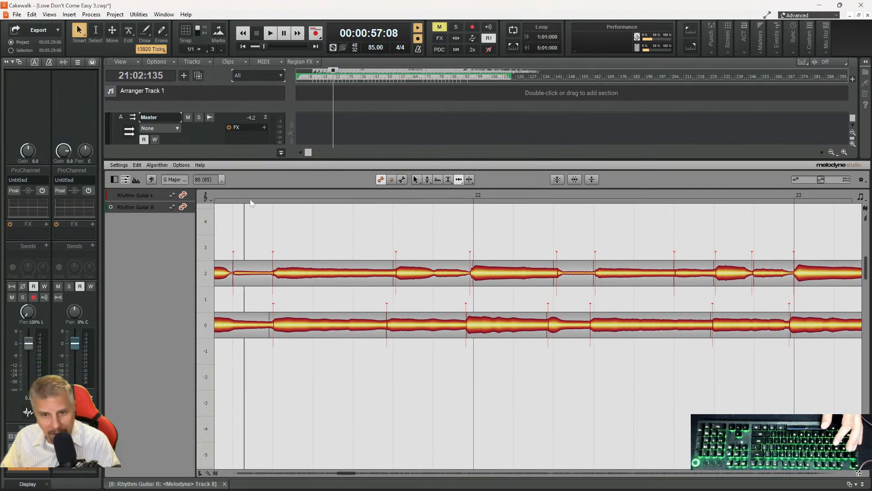
pyautogui.click(405, 276)
pyautogui.moveTo(405, 276); pyautogui.dragTo(404, 276)
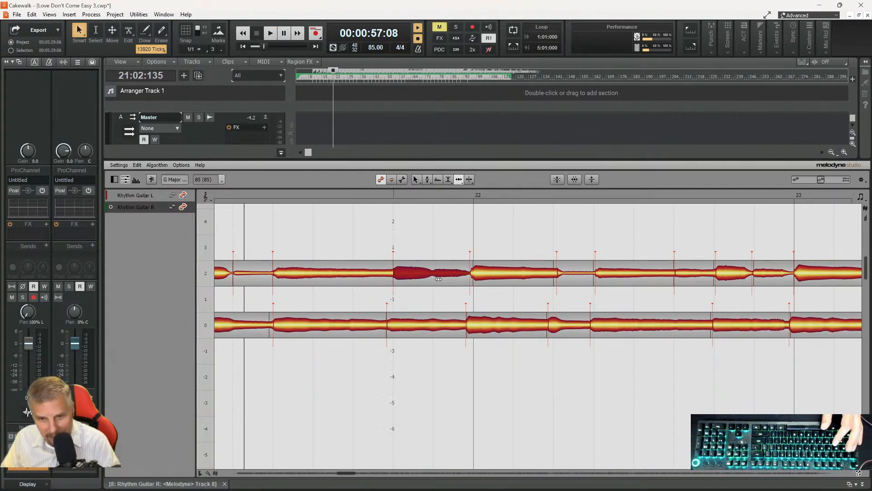
pyautogui.click(475, 277)
pyautogui.click(475, 334)
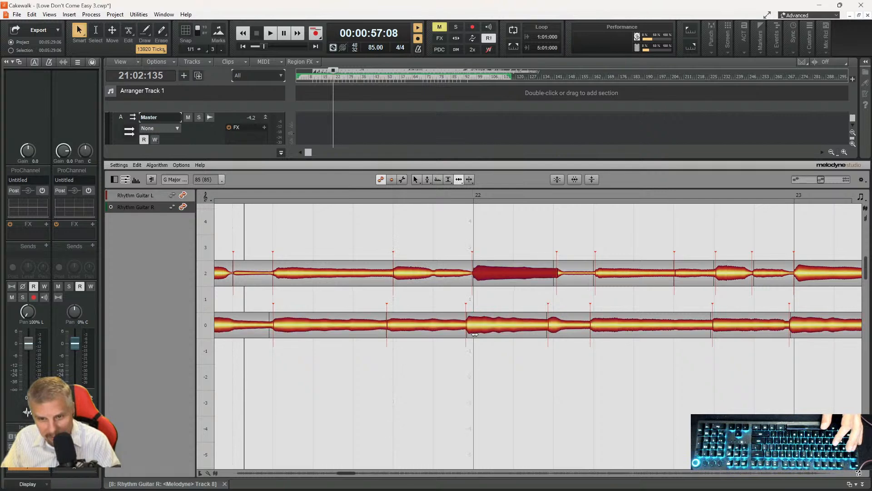
pyautogui.moveTo(474, 327); pyautogui.dragTo(482, 328)
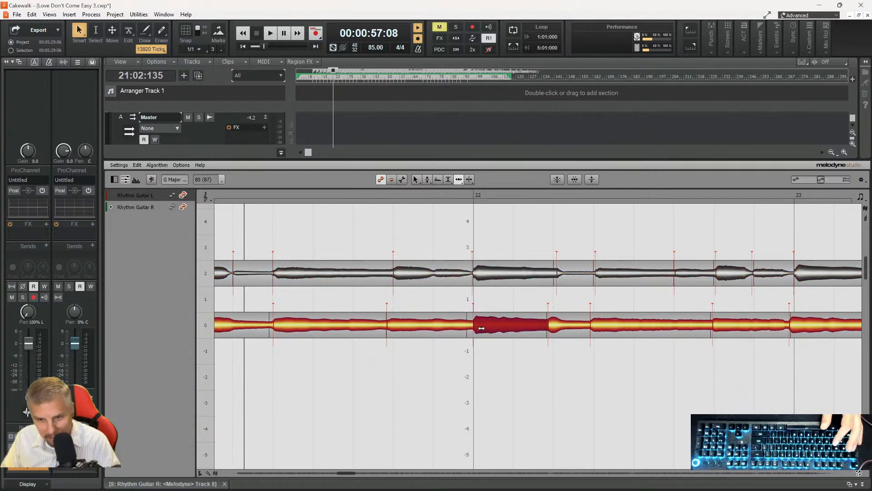
pyautogui.moveTo(400, 329); pyautogui.dragTo(406, 328)
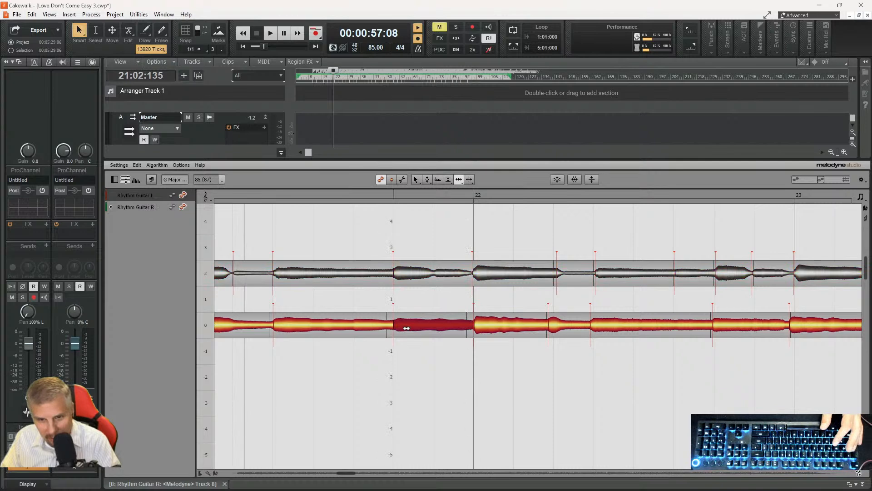
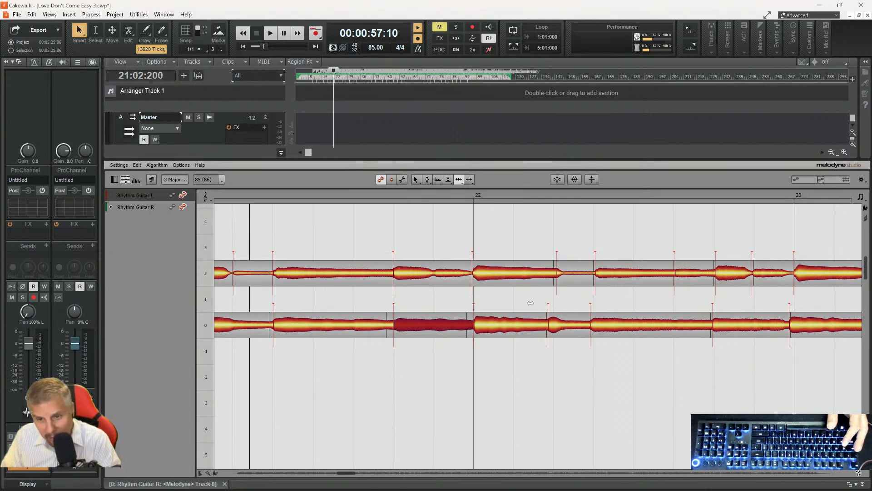
# - Align both guitars with beat 2 of bar 22 and the half-beat after it
pyautogui.moveTo(556, 322); pyautogui.dragTo(559, 324)
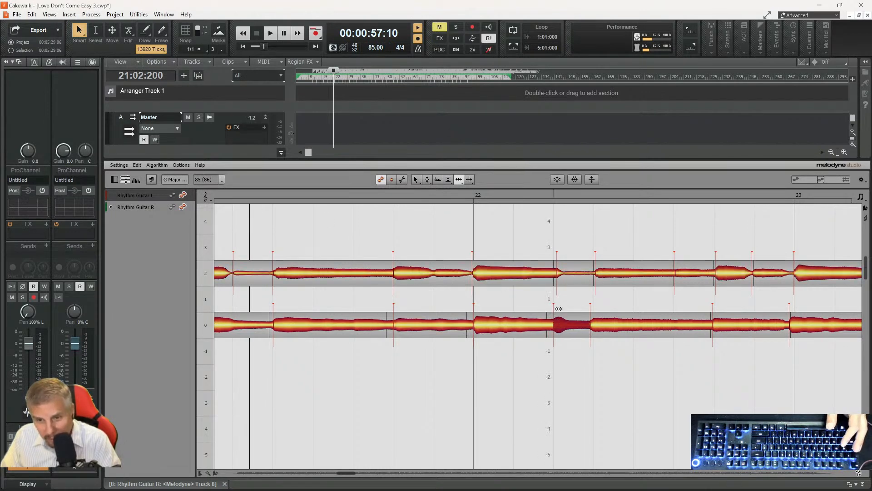
pyautogui.moveTo(558, 277); pyautogui.dragTo(554, 277)
pyautogui.click(595, 276)
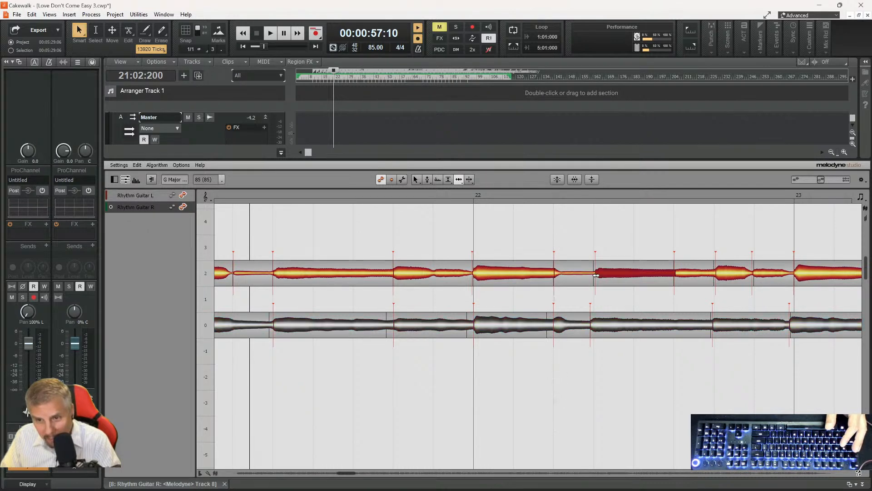
pyautogui.click(596, 323)
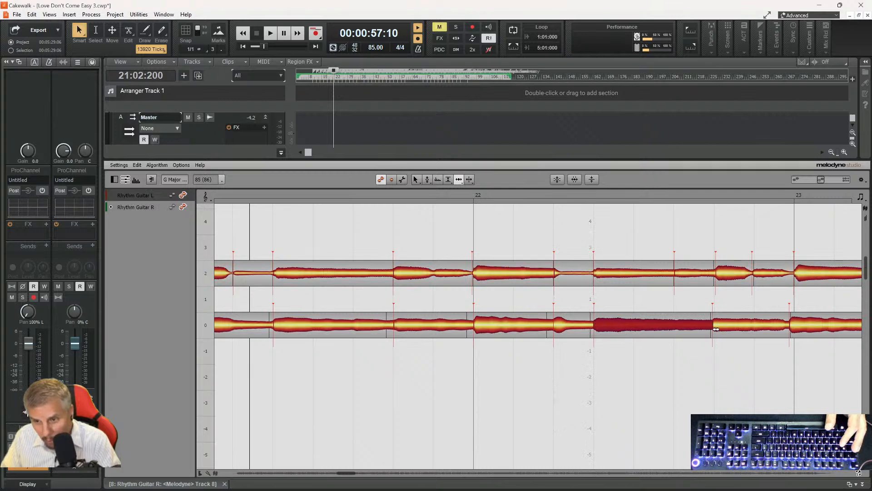
# - Align both guitars with beat 4 of bar 22, the short Rhythm Guitar L note with the following half-beat, and Rhythm Guitar R with bar 23
pyautogui.moveTo(716, 329); pyautogui.dragTo(718, 329)
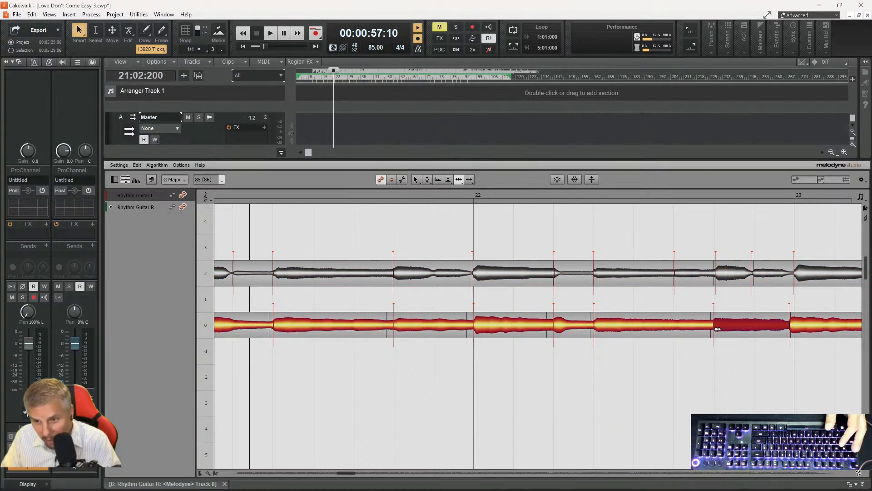
pyautogui.click(721, 273)
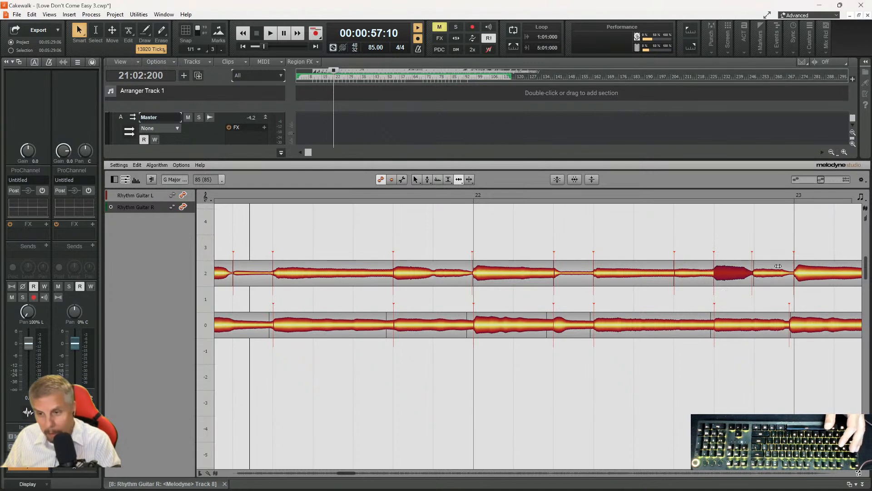
pyautogui.click(767, 271)
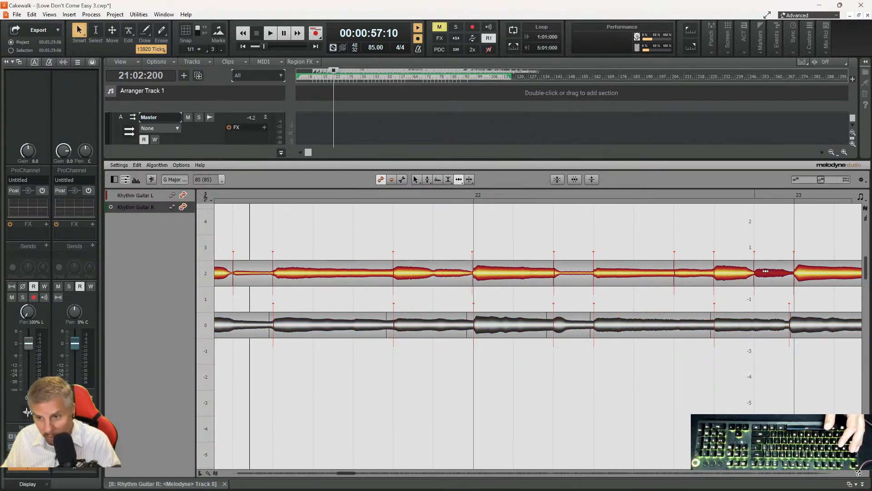
pyautogui.click(803, 325)
pyautogui.doubleClick(802, 326)
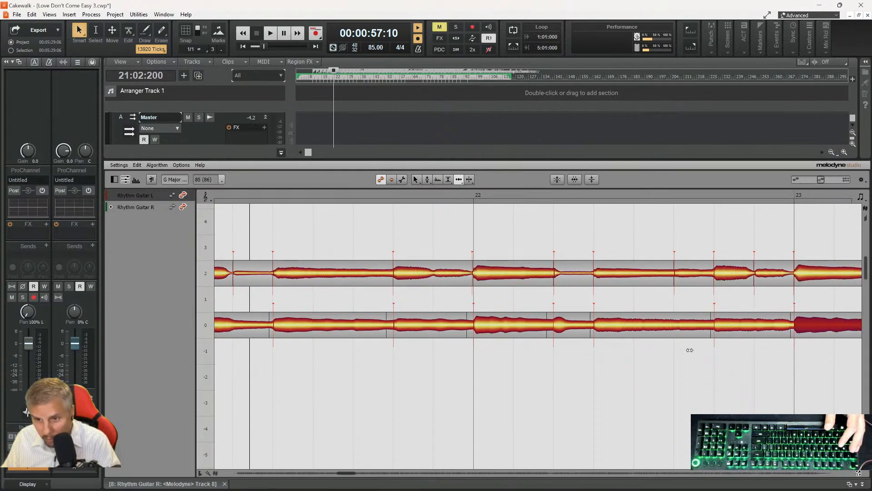
# - Play back the passage from the end of bar 21 into bar 22
pyautogui.click(426, 196)
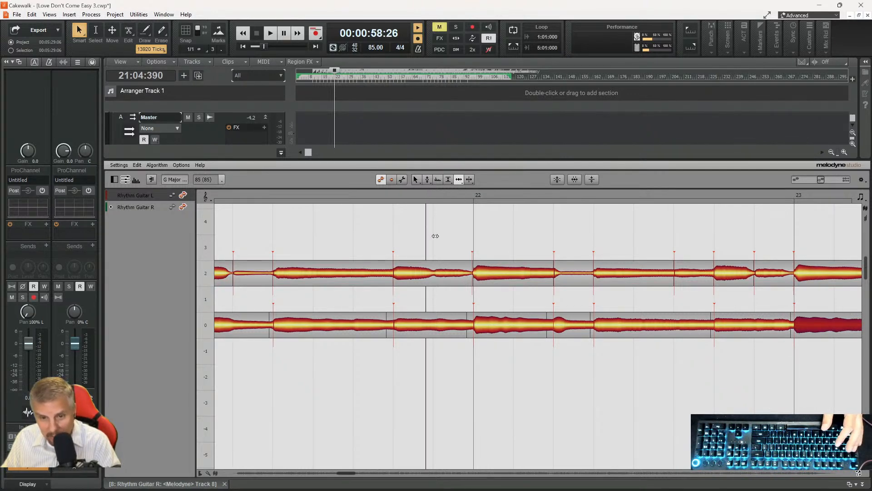
pyautogui.press('space')
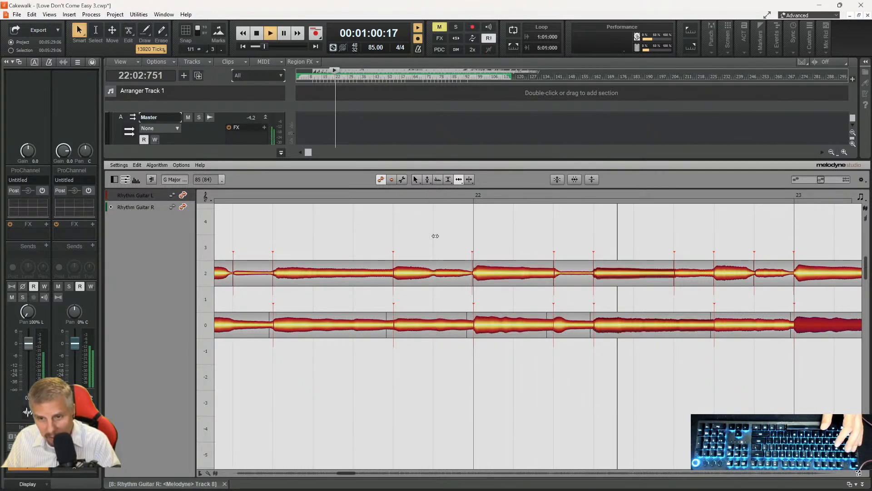
pyautogui.press('space')
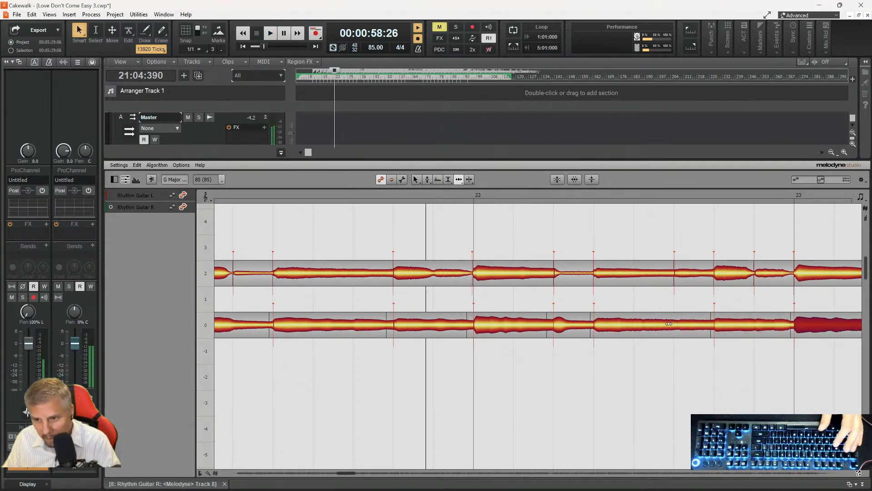
# - Split the long Rhythm Guitar R note near the half-beat after beat 3 of bar 22 and change the split's separation type
pyautogui.rightClick(669, 324)
pyautogui.click(691, 335)
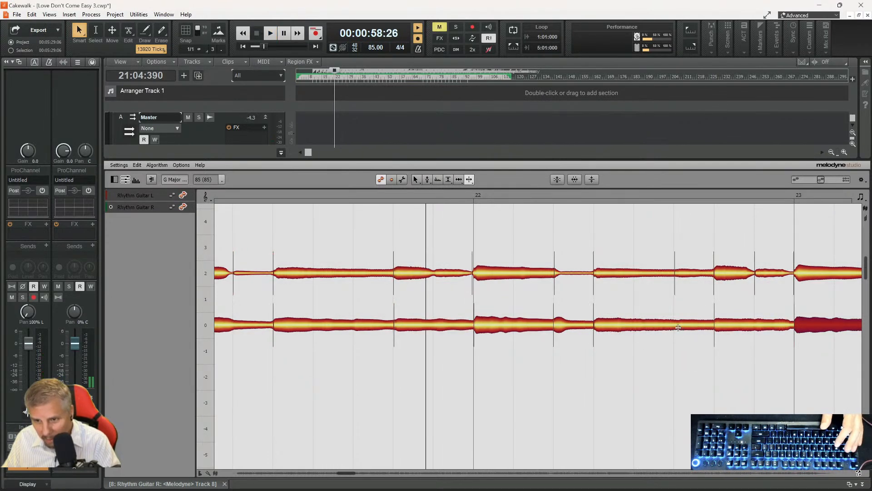
pyautogui.click(678, 327)
pyautogui.doubleClick(678, 327)
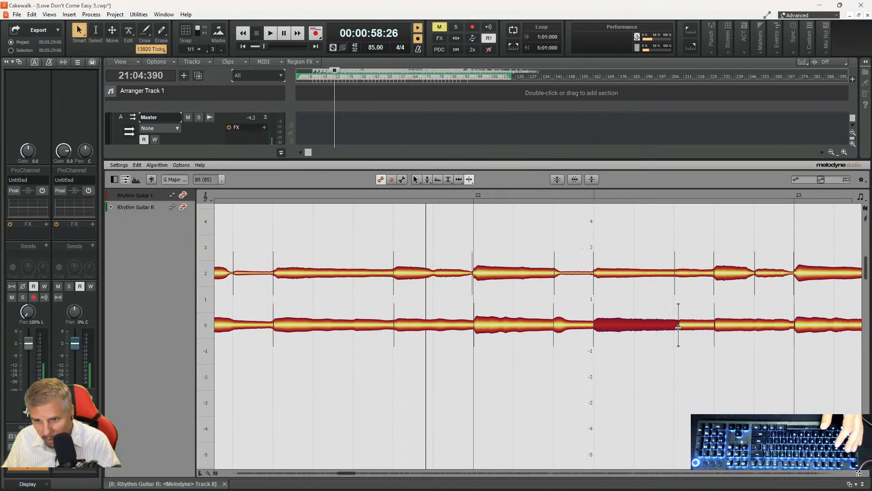
pyautogui.rightClick(678, 328)
pyautogui.click(680, 335)
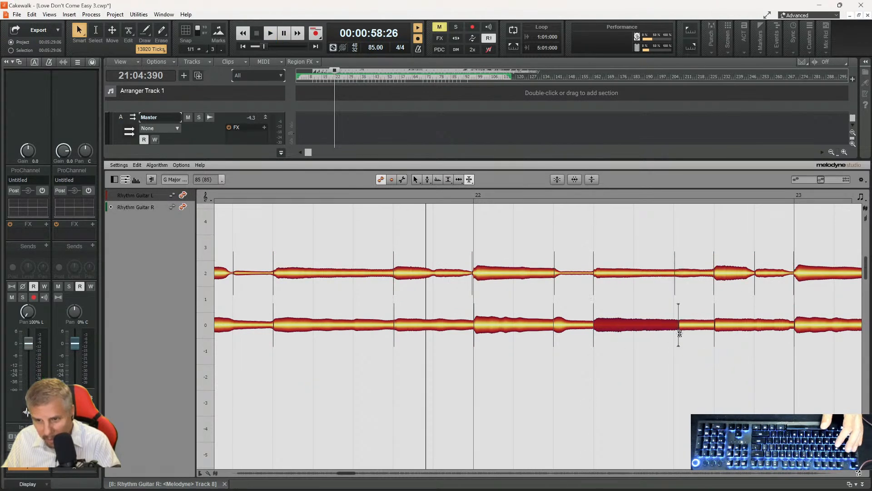
pyautogui.click(679, 333)
# - Align the split-off Rhythm Guitar R note with the half-beat after beat 3 of bar 22 and play back from beat 2
pyautogui.rightClick(659, 319)
pyautogui.click(649, 319)
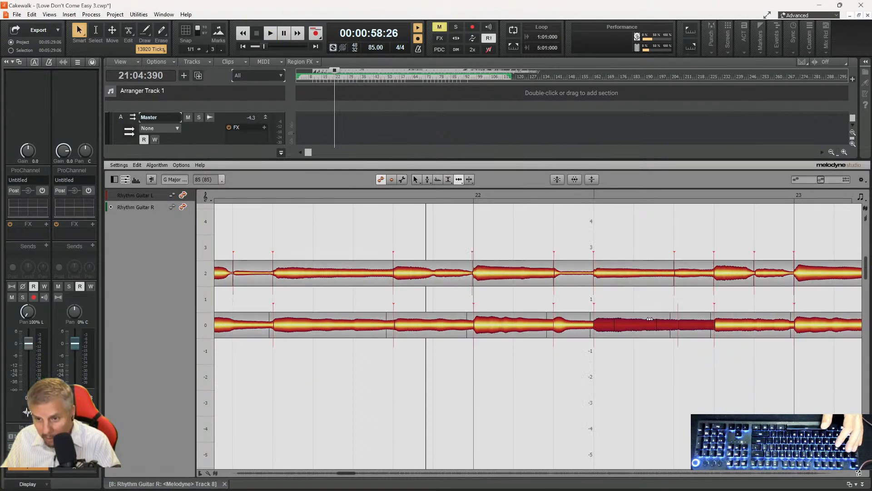
pyautogui.click(666, 300)
pyautogui.click(686, 320)
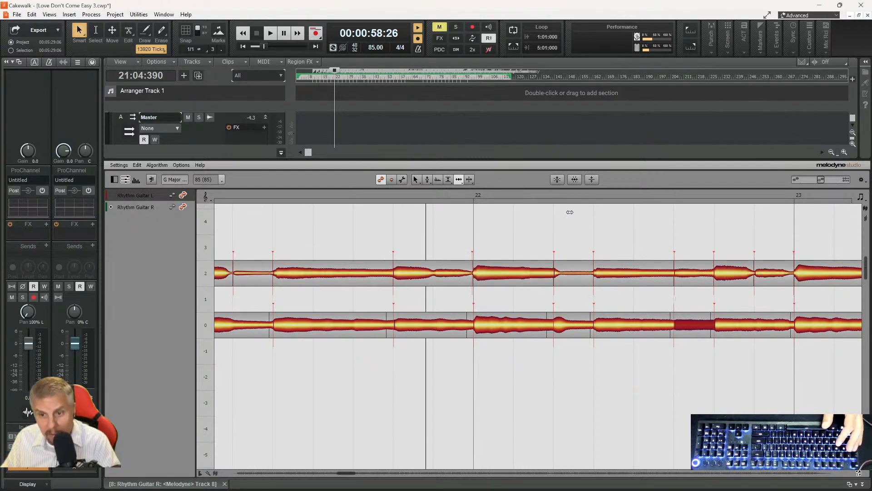
pyautogui.click(560, 192)
pyautogui.press('space')
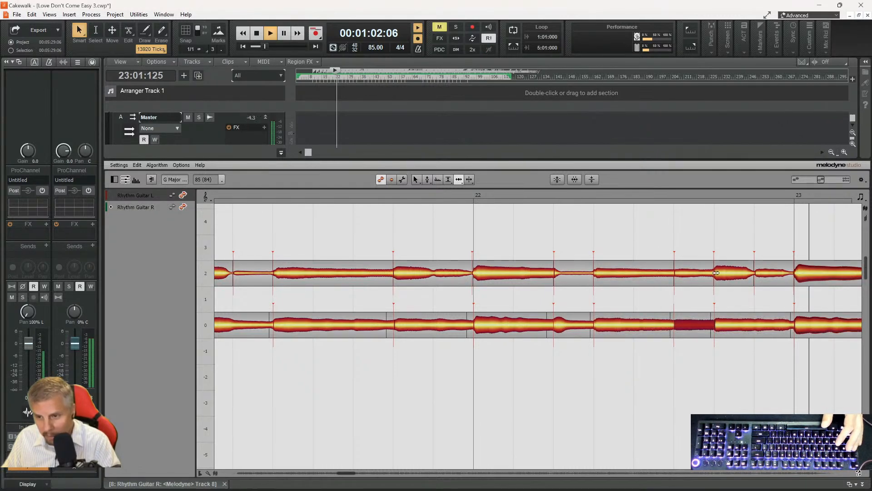
pyautogui.press('space')
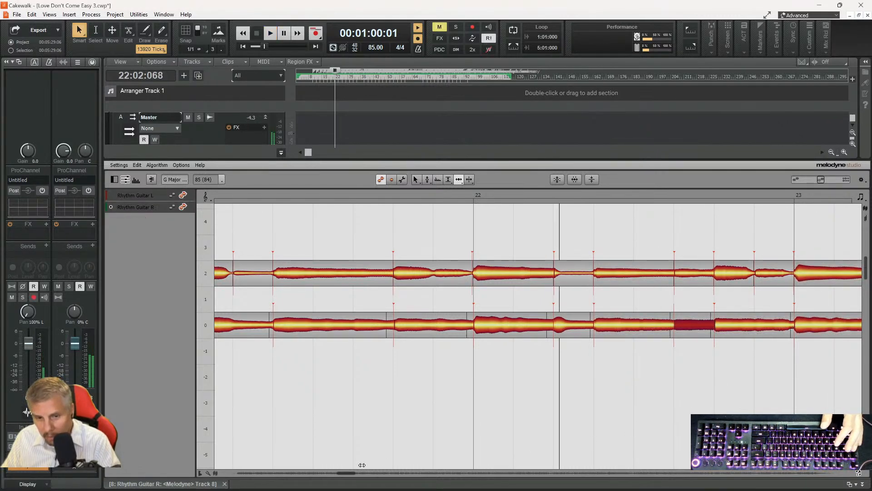
# - In bar 23, align the long Rhythm Guitar R note with the half-beat after beat 2, the short Rhythm Guitar L note with beat 2, and both guitars with beat 4
pyautogui.hscroll(5, 344, 473)
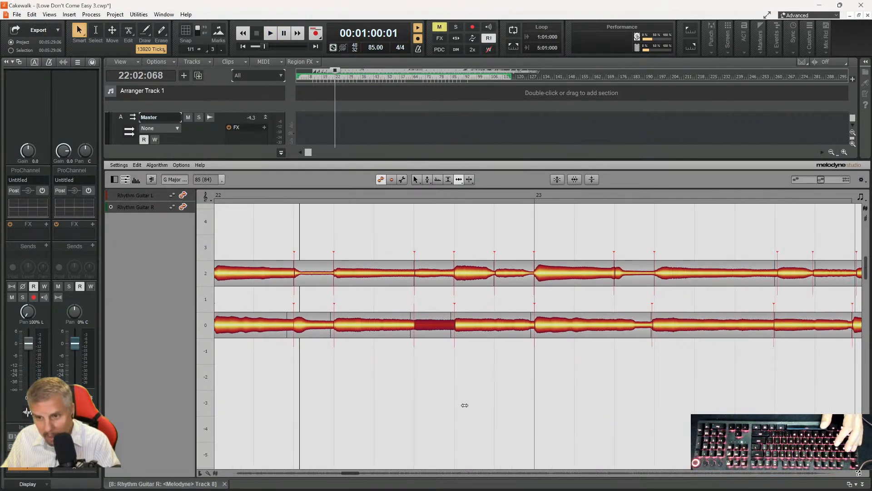
pyautogui.click(657, 326)
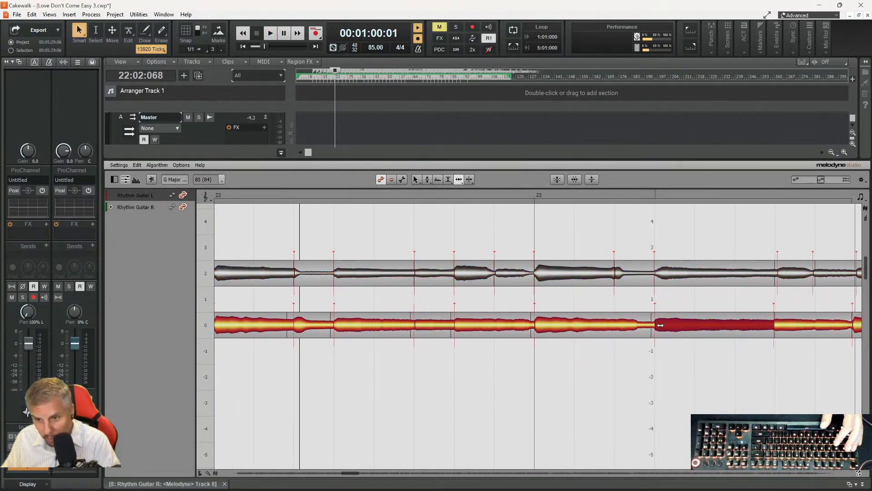
pyautogui.click(619, 275)
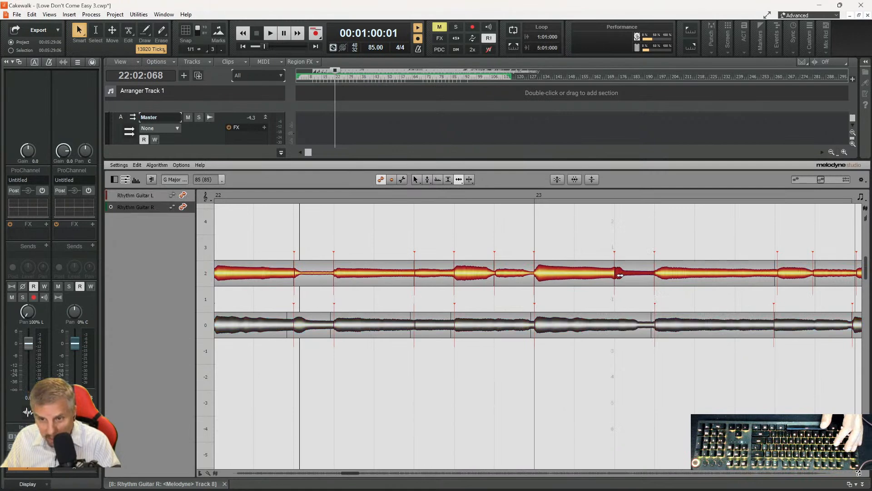
pyautogui.click(788, 278)
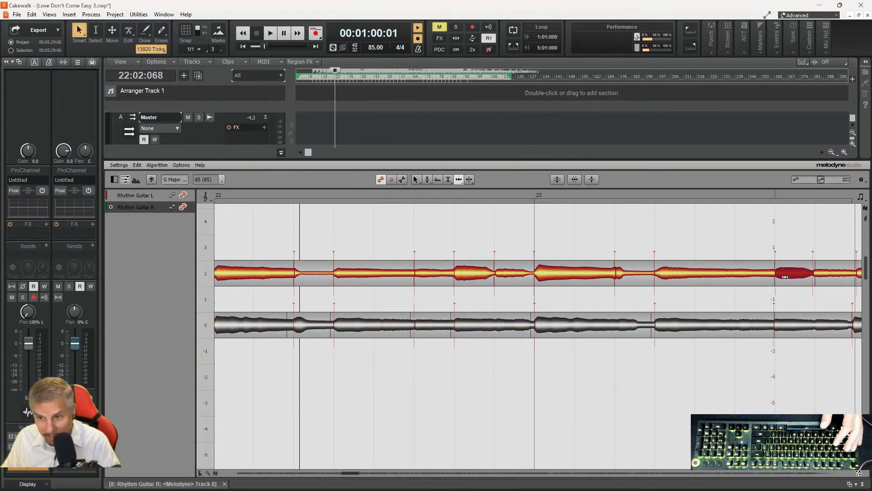
pyautogui.click(778, 326)
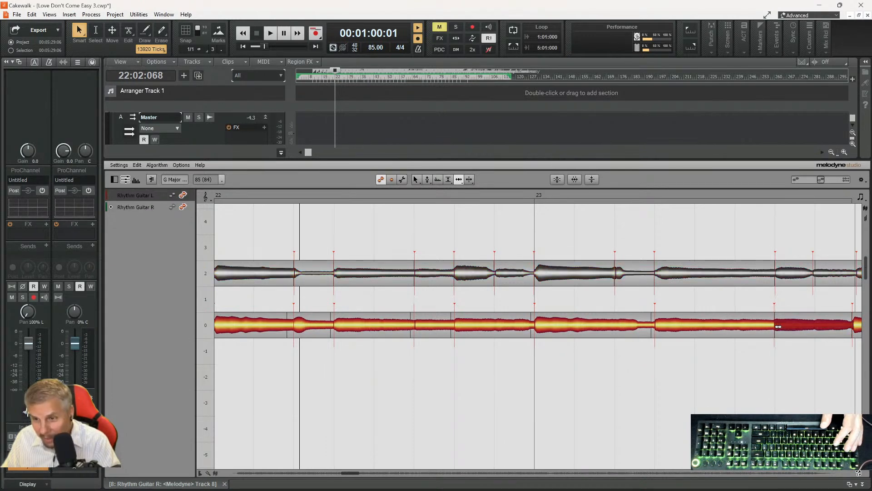
# - Align the Rhythm Guitar R and L notes with the start of bar 24 and set the playback position after beat 3 of bar 23
pyautogui.click(855, 324)
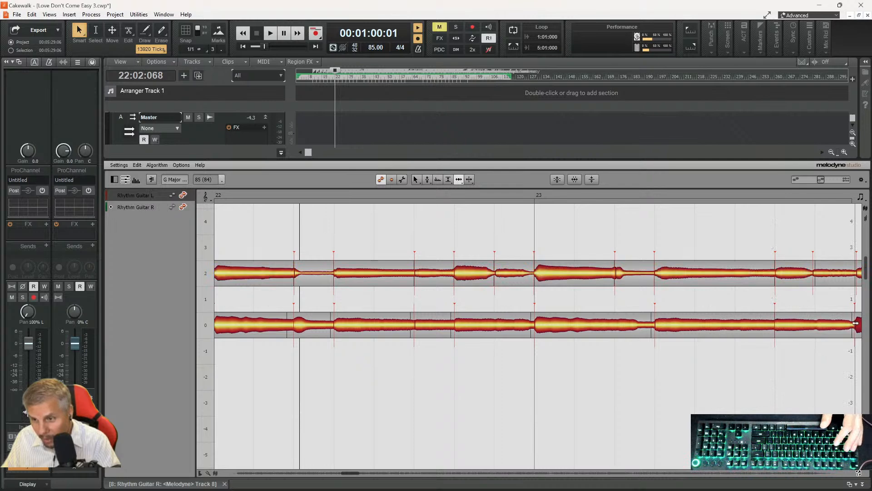
pyautogui.click(743, 193)
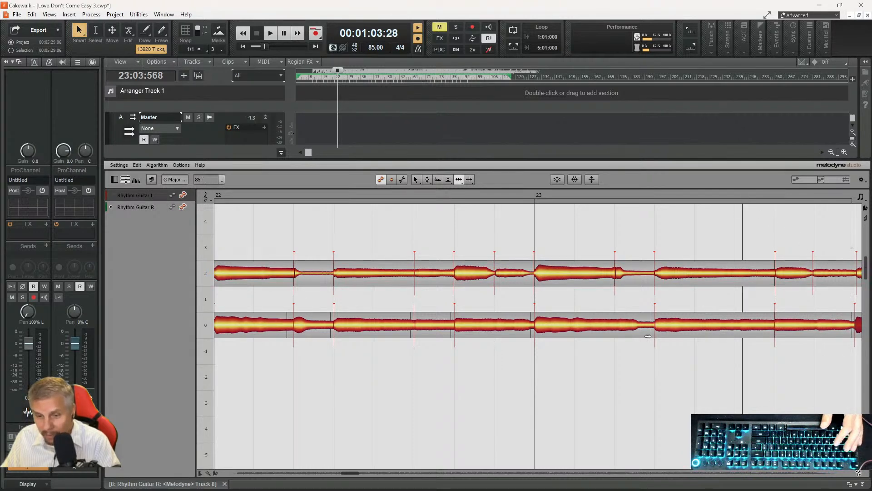
pyautogui.moveTo(353, 474); pyautogui.dragTo(355, 475)
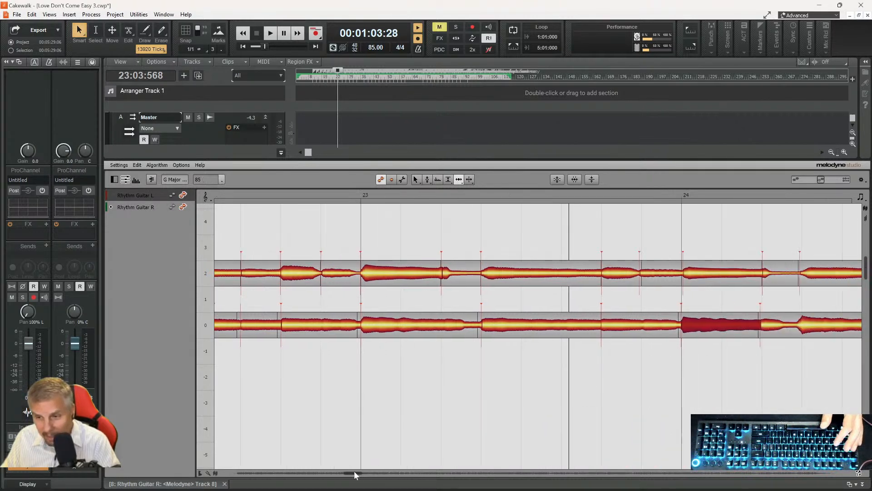
pyautogui.click(694, 271)
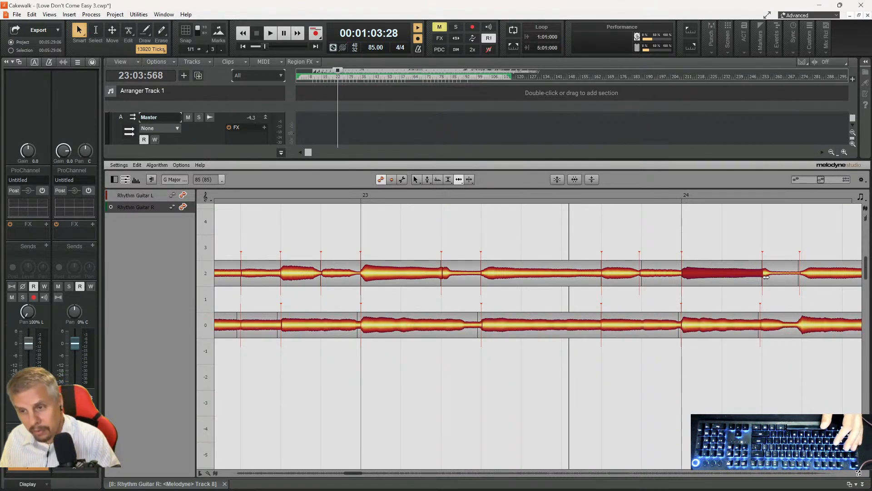
# - Align Rhythm Guitar R with beat 2 of bar 24, and Rhythm Guitar L with the half-beats after bar 24 beat 2 and bar 23 beat 4
pyautogui.click(769, 326)
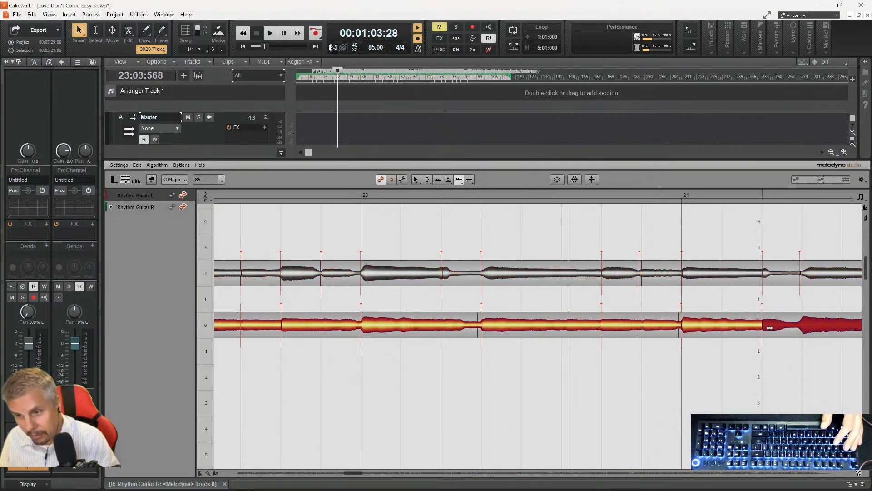
pyautogui.click(805, 274)
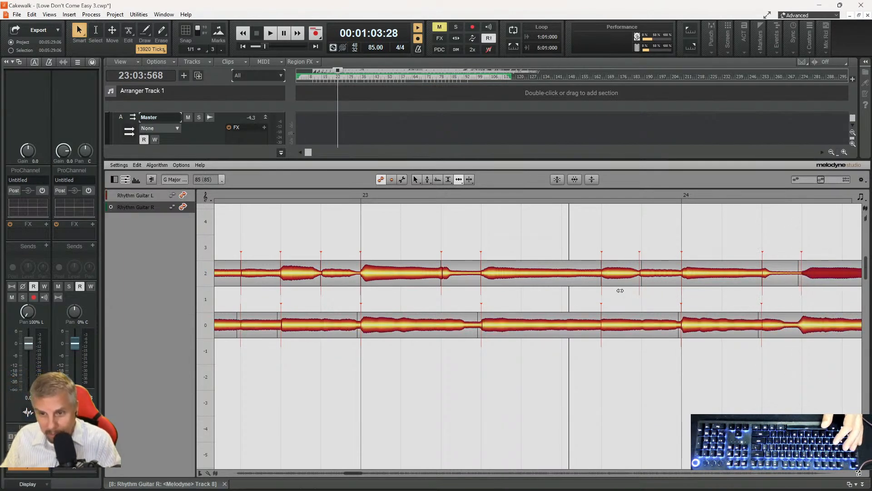
pyautogui.click(645, 276)
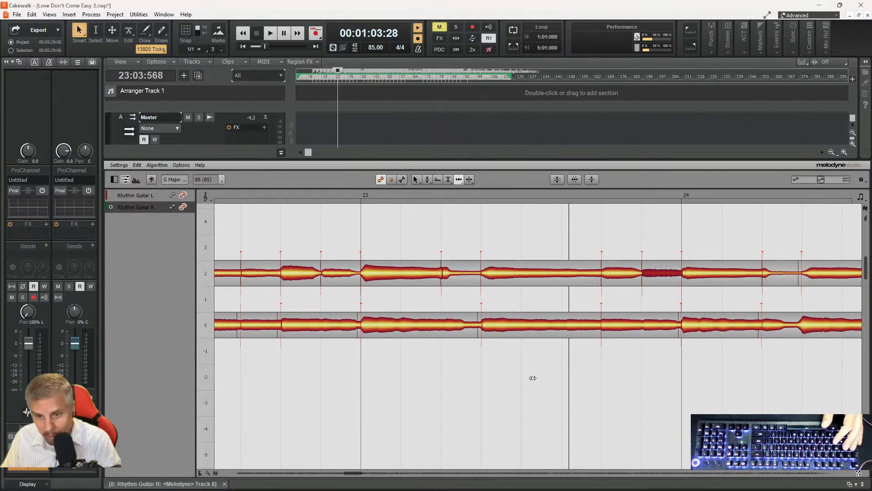
# - In bar 24, align the Rhythm Guitar R note with the half-beat after beat 3 and the Rhythm Guitar L note with beat 4
pyautogui.moveTo(356, 470); pyautogui.dragTo(358, 471)
pyautogui.click(656, 327)
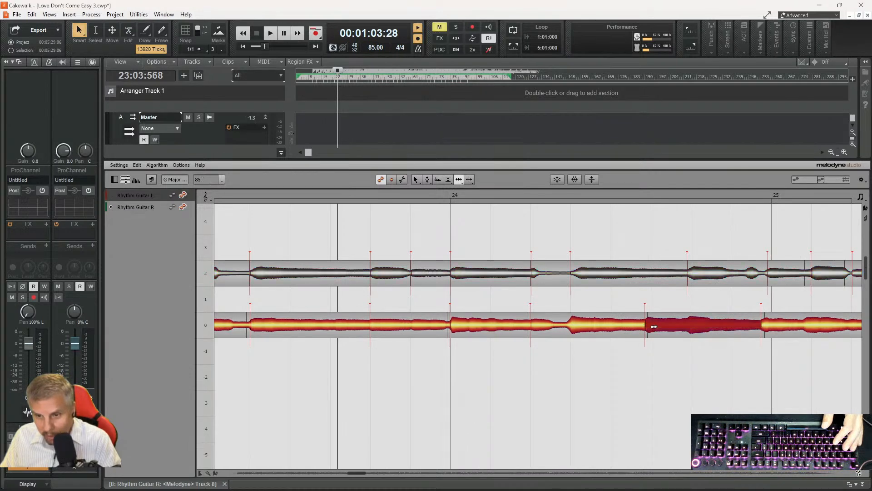
pyautogui.moveTo(656, 326); pyautogui.dragTo(663, 324)
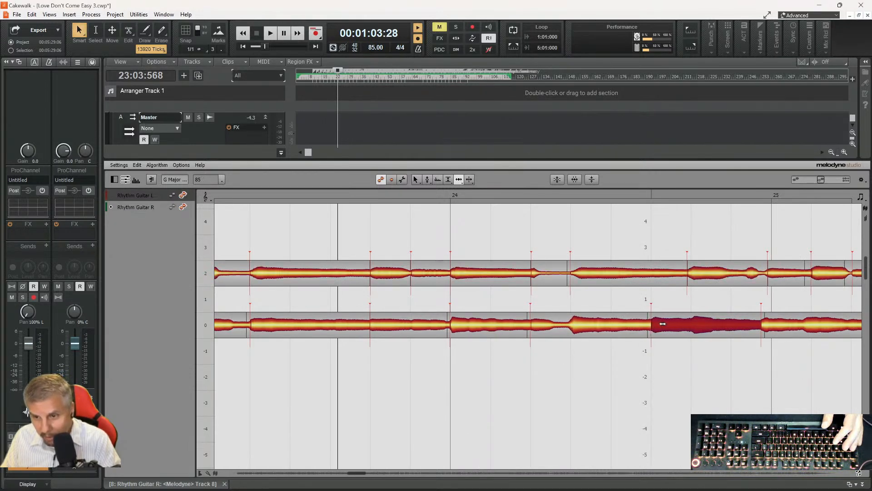
pyautogui.click(697, 272)
pyautogui.moveTo(697, 272); pyautogui.dragTo(700, 273)
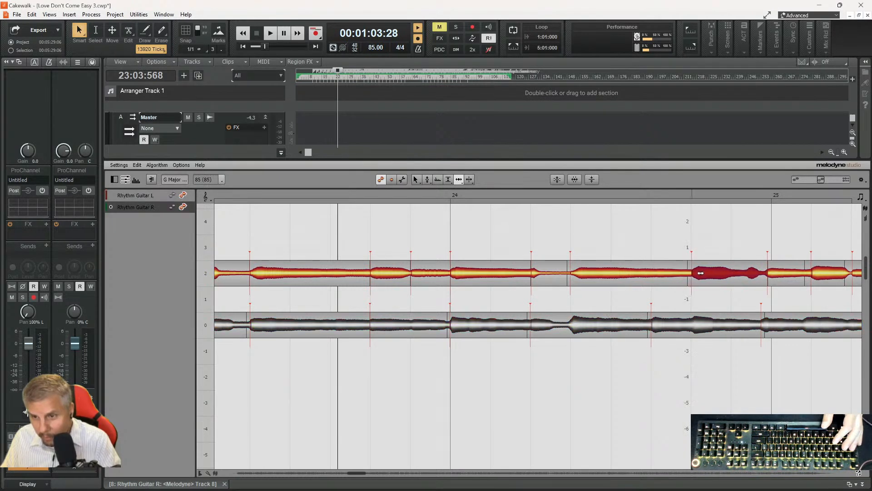
# - Align the notes of both rhythm guitars with the start of bar 25
pyautogui.click(771, 270)
pyautogui.moveTo(771, 271); pyautogui.dragTo(775, 271)
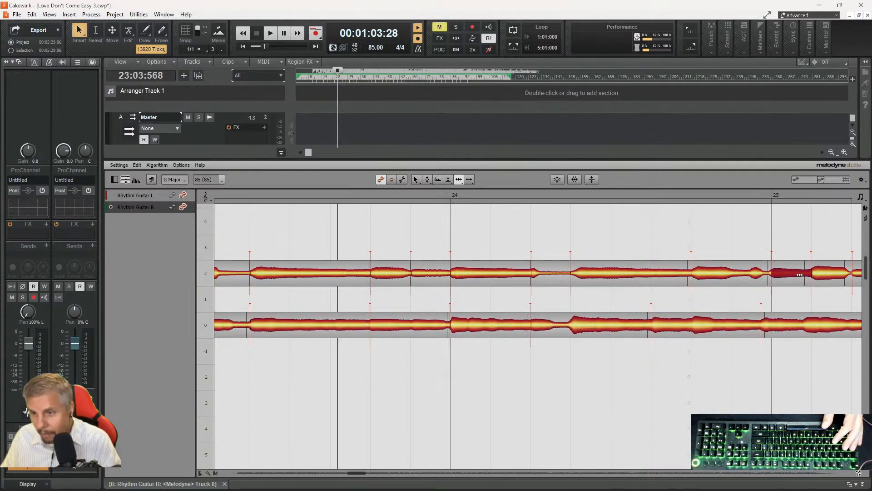
pyautogui.moveTo(766, 325); pyautogui.dragTo(777, 326)
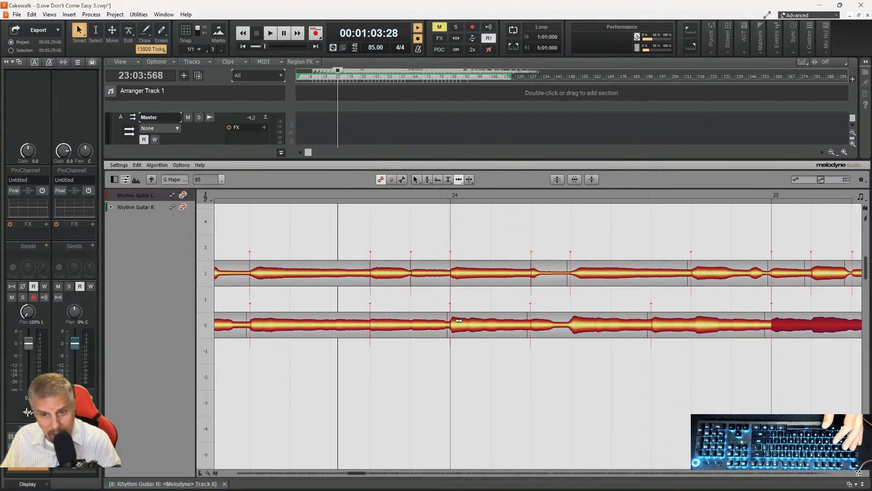
# - Split the Rhythm Guitar R note near the half-beat after beat 4 of bar 23
pyautogui.rightClick(415, 328)
pyautogui.click(411, 329)
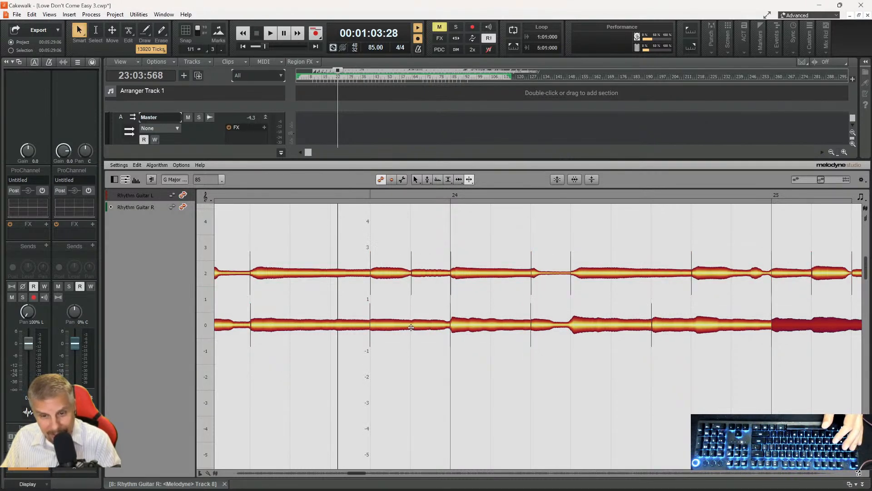
pyautogui.doubleClick(411, 327)
pyautogui.rightClick(411, 328)
pyautogui.click(410, 340)
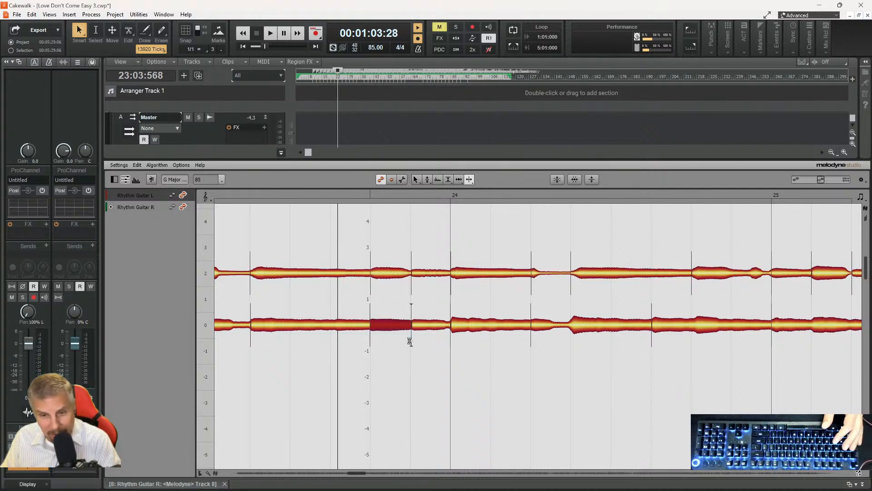
# - Align the split-off Rhythm Guitar R note with the half-beat after beat 4 of bar 23
pyautogui.rightClick(349, 299)
pyautogui.click(396, 304)
pyautogui.click(403, 302)
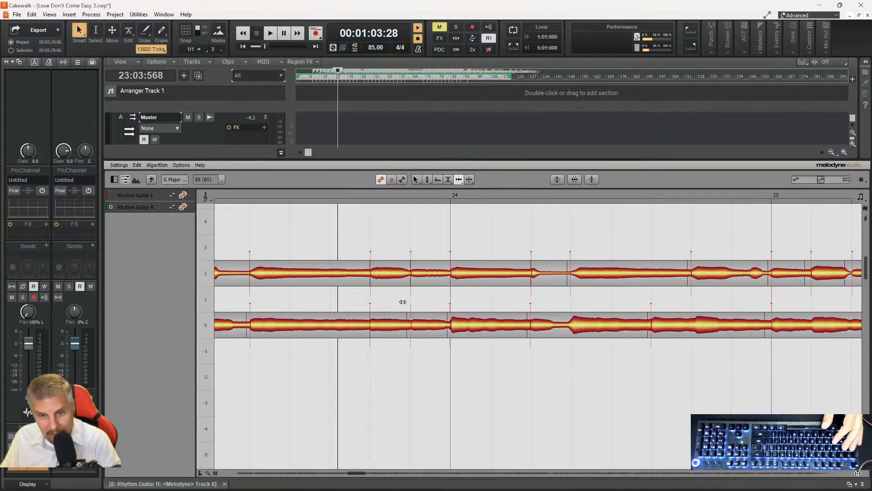
pyautogui.click(422, 322)
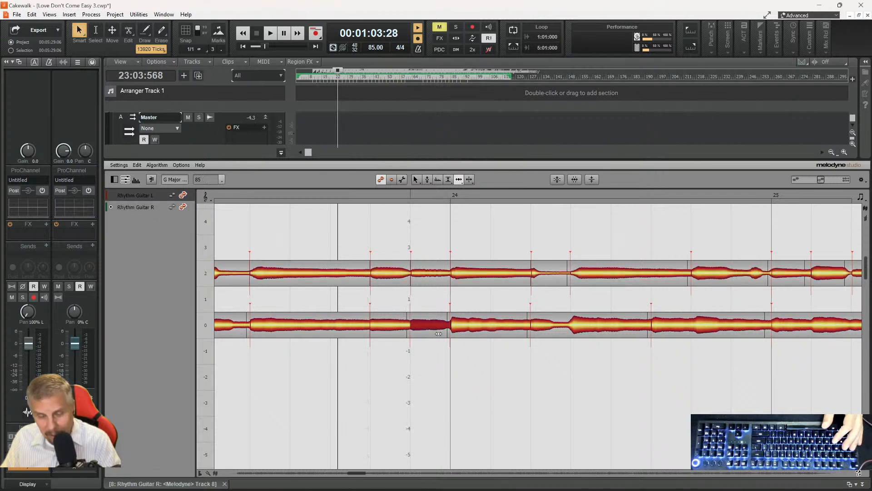
# - In bar 25, align the notes of both rhythm guitars with the half-beat after beat 2 and with beat 4
pyautogui.moveTo(356, 474); pyautogui.dragTo(359, 477)
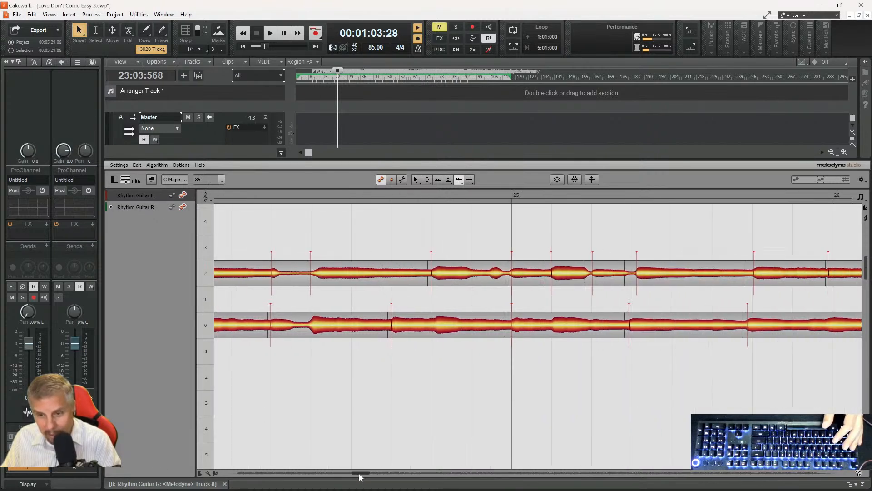
pyautogui.click(632, 323)
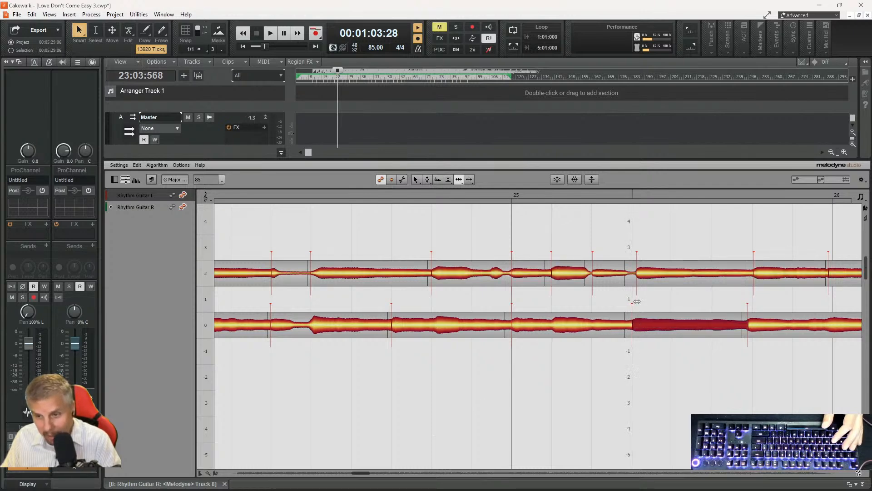
pyautogui.click(644, 275)
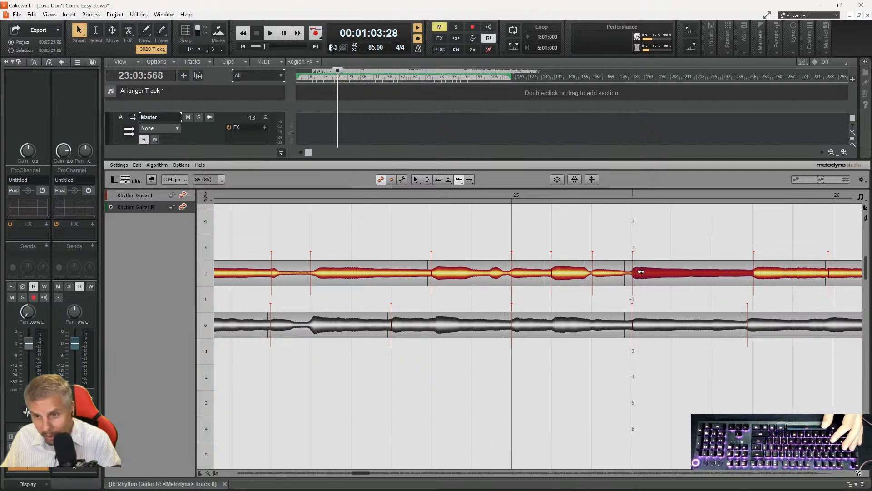
pyautogui.click(763, 271)
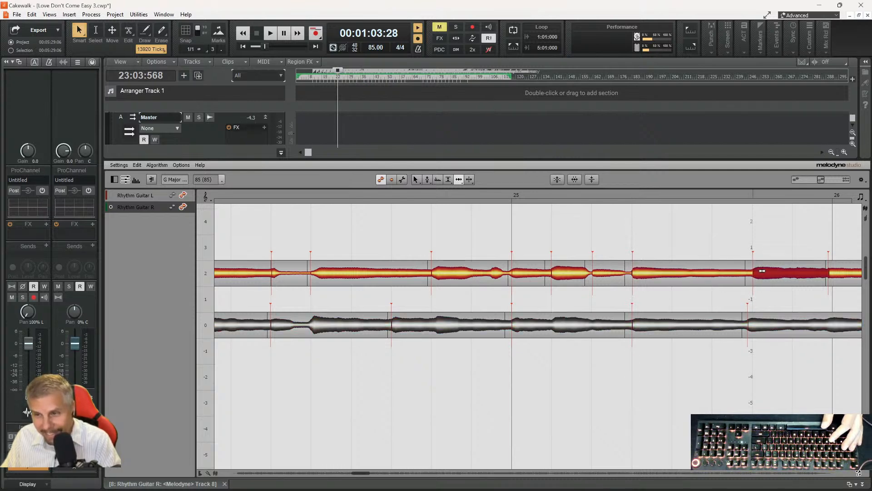
pyautogui.click(755, 323)
pyautogui.moveTo(754, 323); pyautogui.dragTo(757, 324)
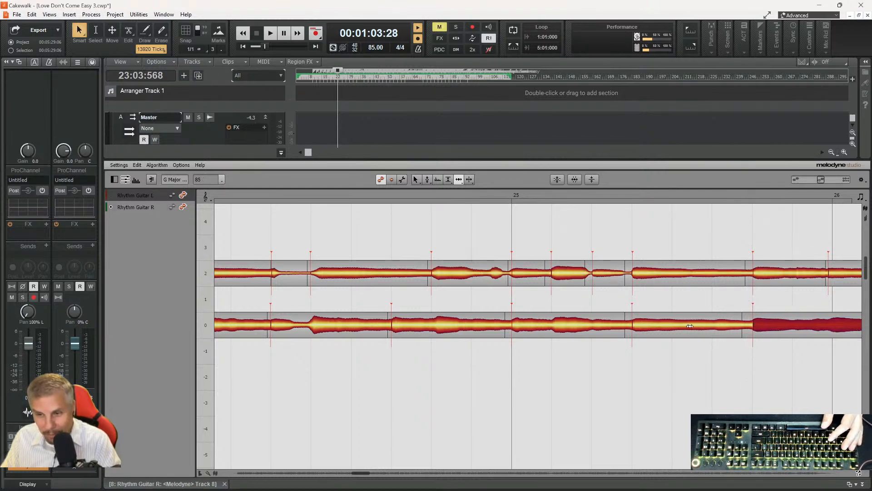
# - Split the long Rhythm Guitar R note near the half-beat after beat 1 of bar 25
pyautogui.rightClick(568, 295)
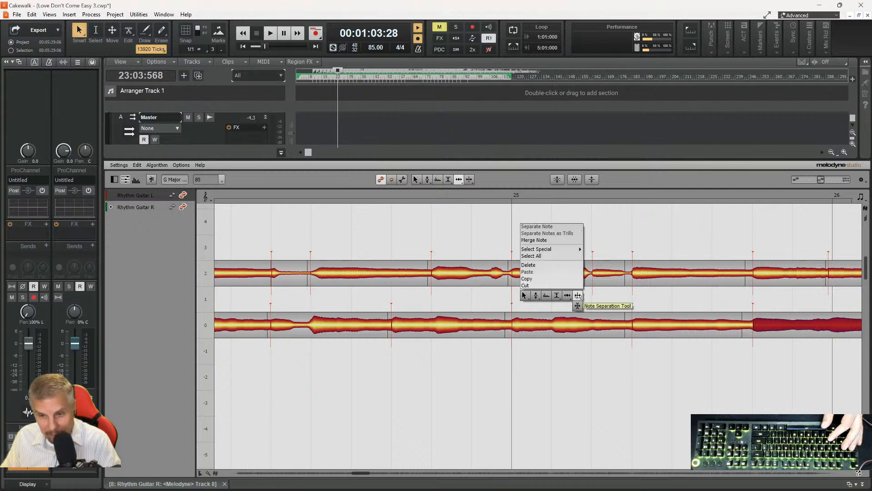
pyautogui.click(566, 304)
pyautogui.doubleClick(553, 326)
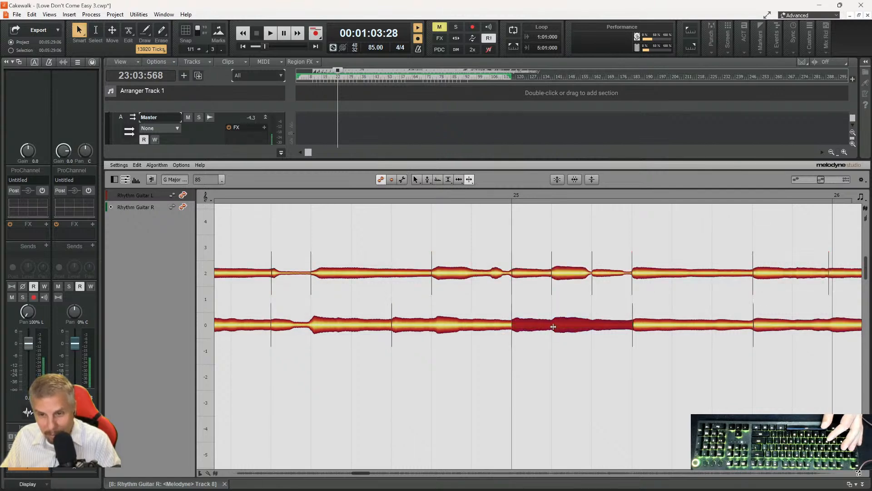
pyautogui.rightClick(547, 348)
pyautogui.click(538, 349)
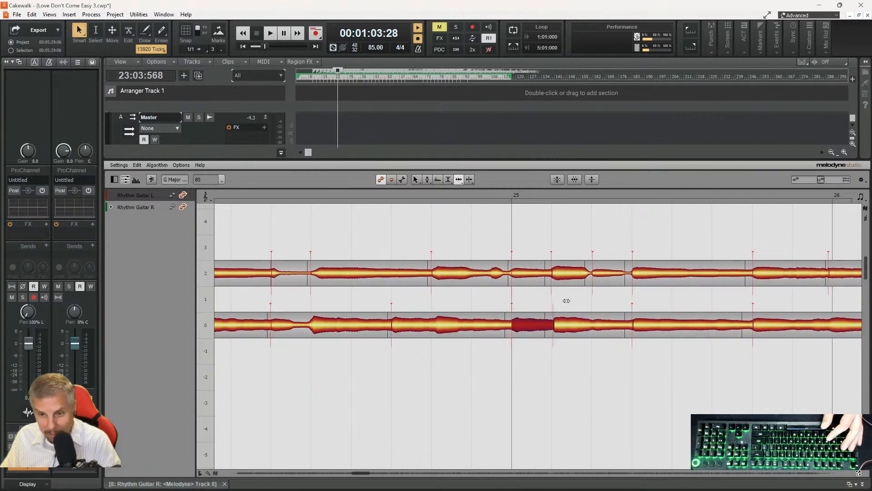
# - Try to shift the split-off Rhythm Guitar R note near the half-beat after beat 1 of bar 25
pyautogui.rightClick(566, 301)
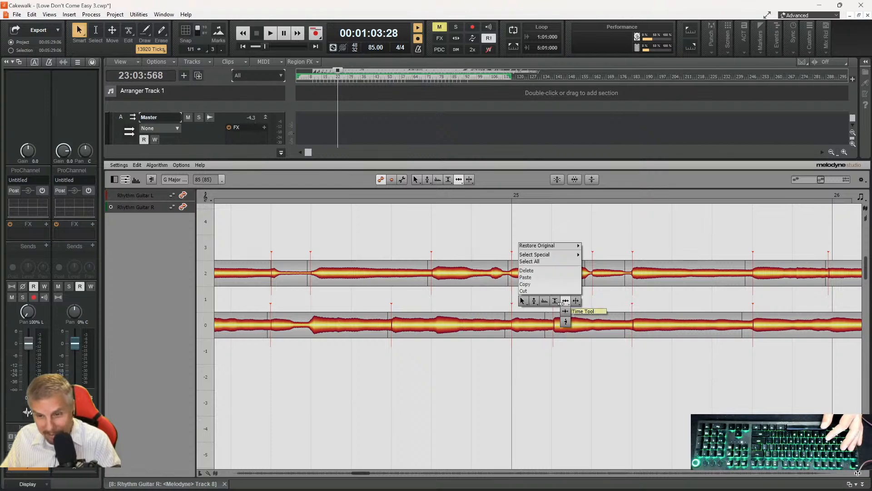
pyautogui.click(559, 304)
pyautogui.click(560, 313)
pyautogui.click(562, 324)
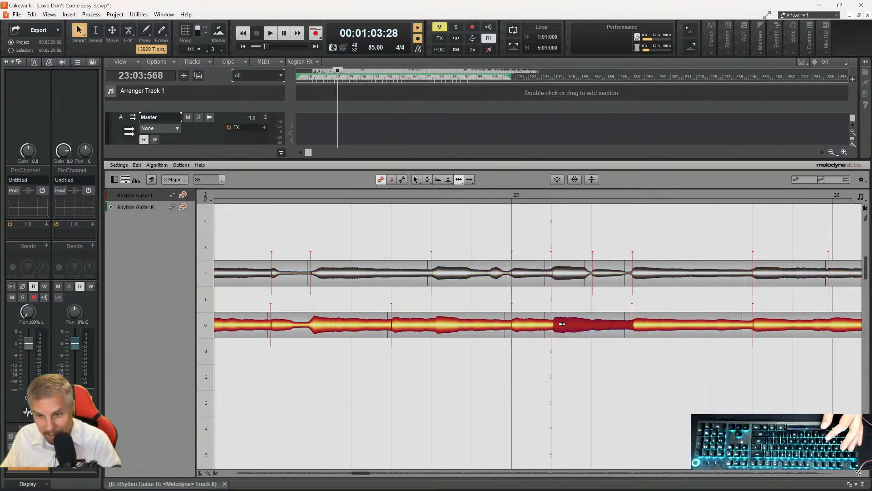
pyautogui.moveTo(562, 323); pyautogui.dragTo(562, 337)
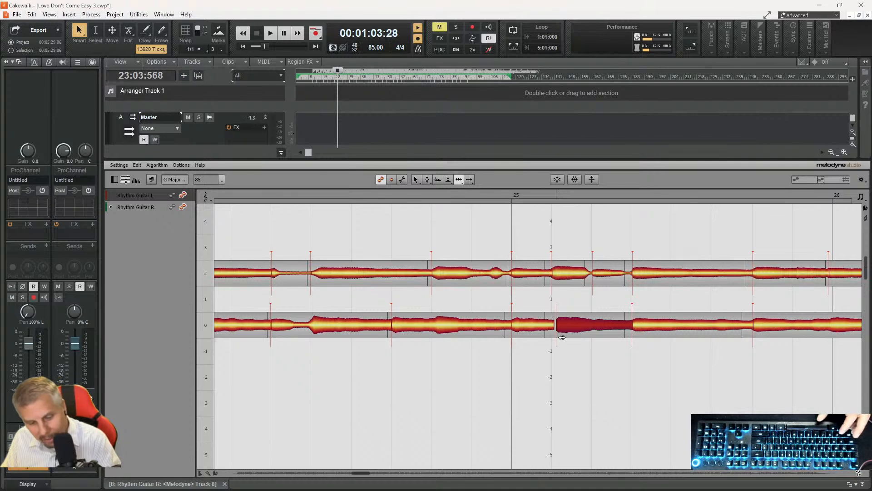
# - Change the separation type of the Rhythm Guitar R split after beat 1 of bar 25
pyautogui.rightClick(563, 337)
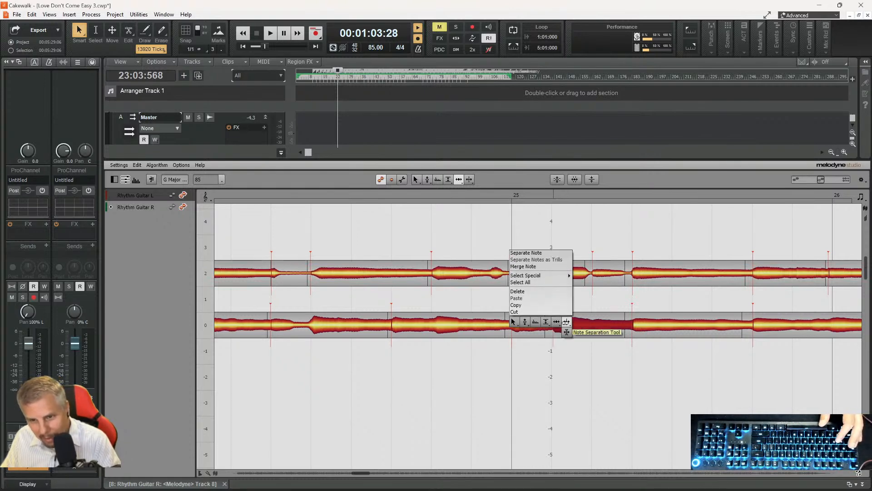
pyautogui.click(567, 331)
pyautogui.click(554, 330)
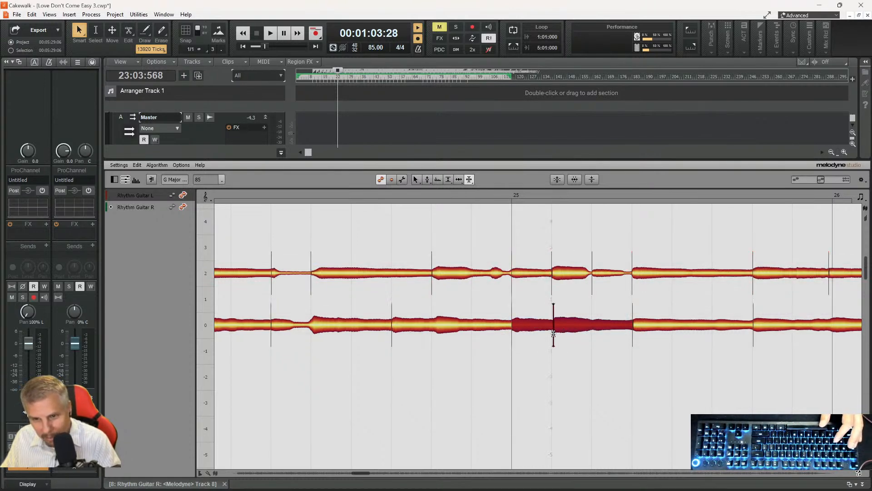
# - Align the split-off Rhythm Guitar R note with the half-beat after beat 1 of bar 25 and play back from just before bar 25
pyautogui.rightClick(565, 300)
pyautogui.click(562, 294)
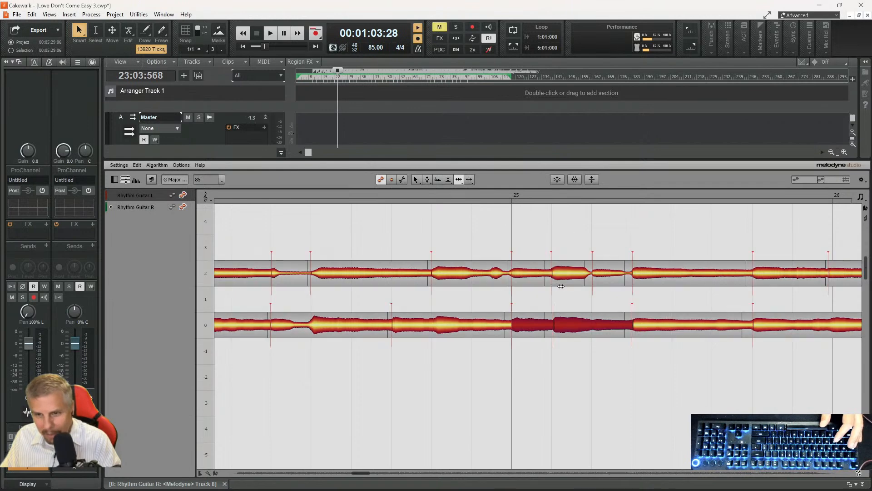
pyautogui.click(565, 320)
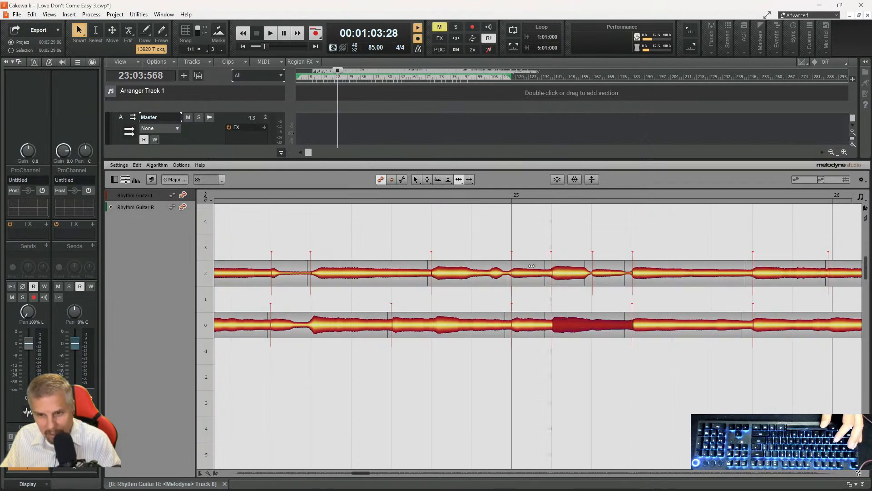
pyautogui.click(502, 199)
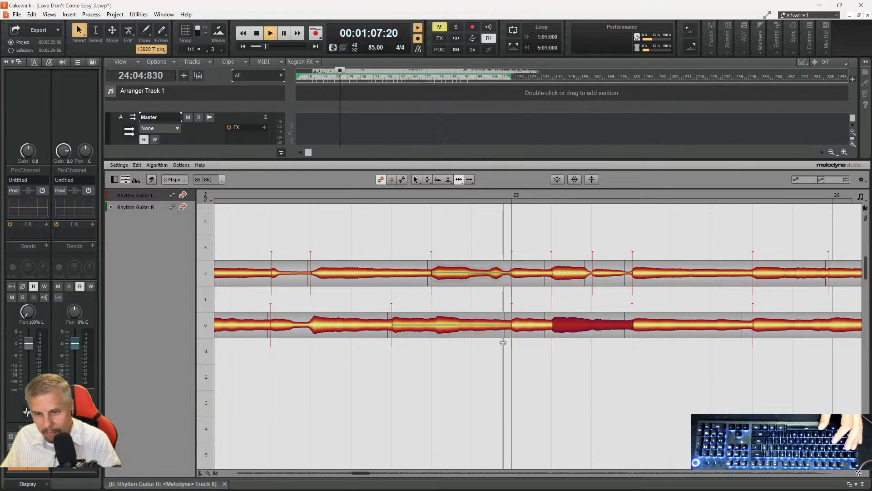
# - Align both rhythm guitars with beats 2 and 4 of bar 26, and Rhythm Guitar L with the starts of bars 26 and 27
pyautogui.moveTo(360, 475); pyautogui.dragTo(371, 476)
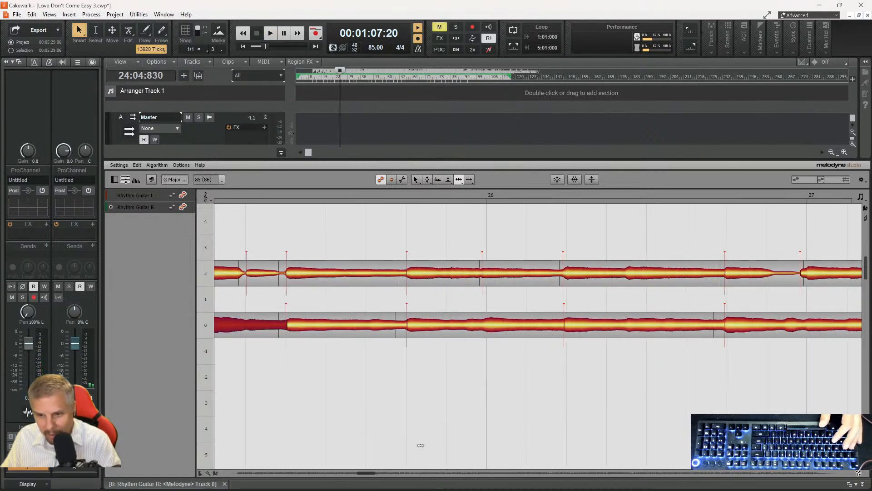
pyautogui.moveTo(572, 323); pyautogui.dragTo(568, 323)
pyautogui.moveTo(570, 274); pyautogui.dragTo(575, 274)
pyautogui.moveTo(729, 273); pyautogui.dragTo(731, 273)
pyautogui.moveTo(727, 324); pyautogui.dragTo(728, 324)
pyautogui.moveTo(807, 274); pyautogui.dragTo(813, 275)
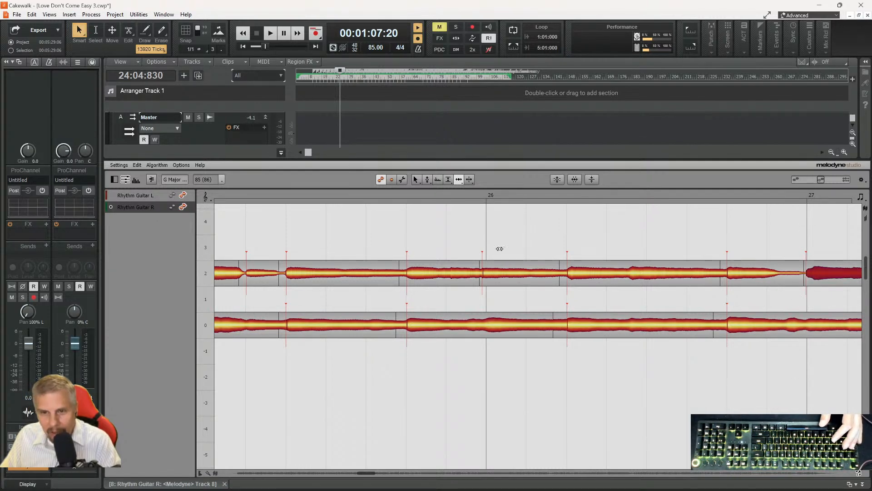
pyautogui.click(489, 275)
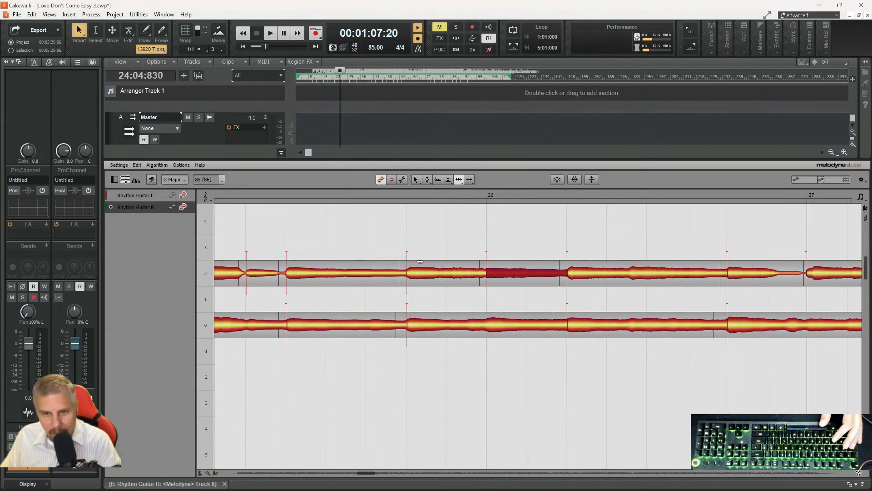
# - Play back both rhythm guitars from shortly before bar 26
pyautogui.click(397, 195)
pyautogui.press('space')
pyautogui.press('space')
# - Align Rhythm Guitar L with the start of bar 27, its beat 2 and the half-beat after beat 2
pyautogui.moveTo(366, 474); pyautogui.dragTo(369, 473)
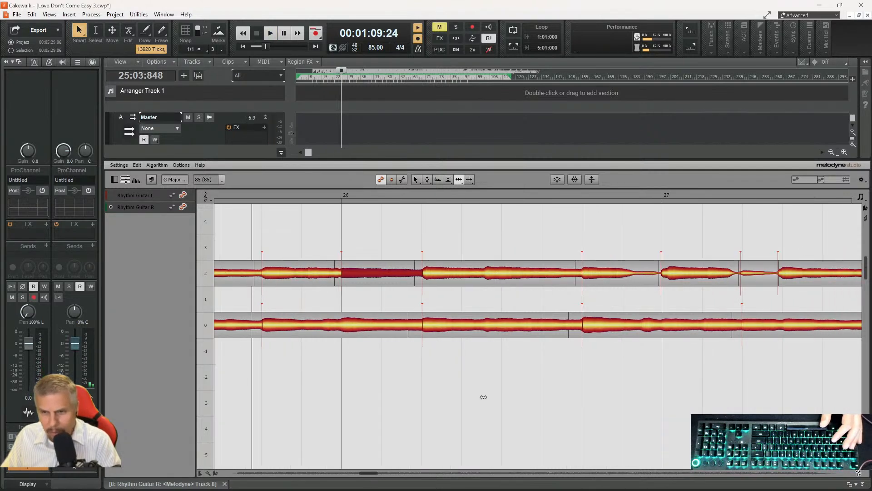
pyautogui.click(665, 271)
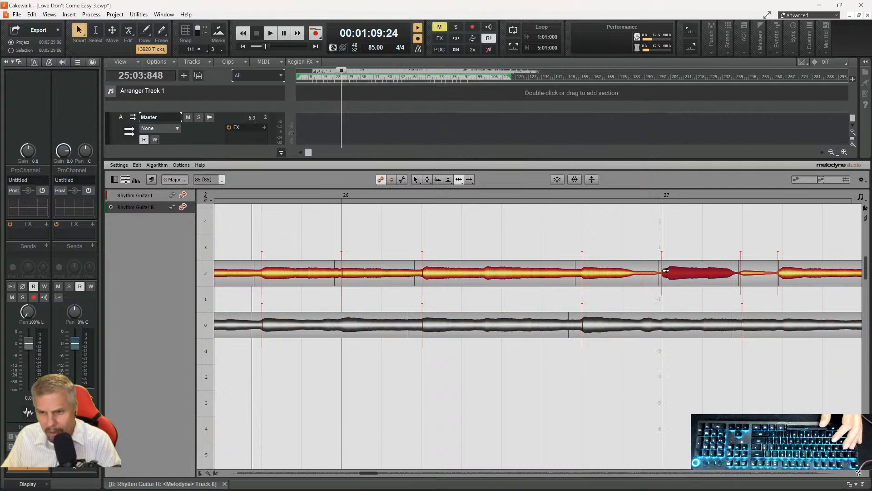
pyautogui.click(569, 192)
pyautogui.click(785, 272)
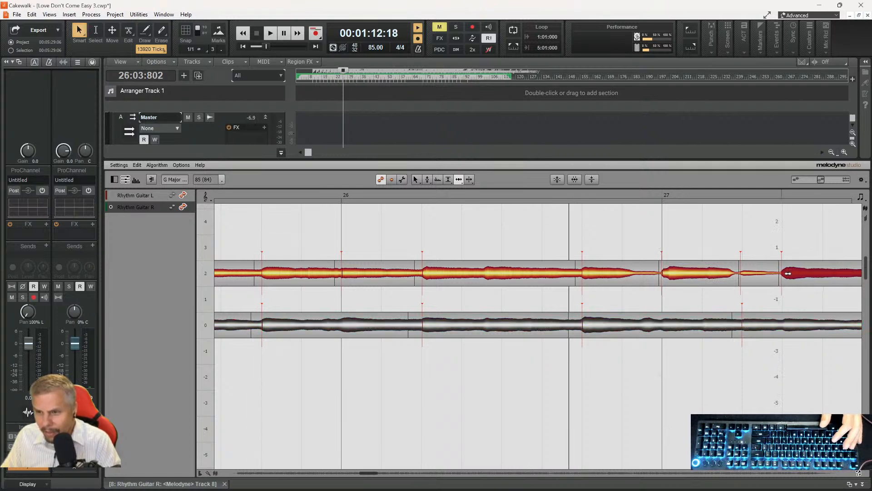
pyautogui.moveTo(789, 273); pyautogui.dragTo(744, 274)
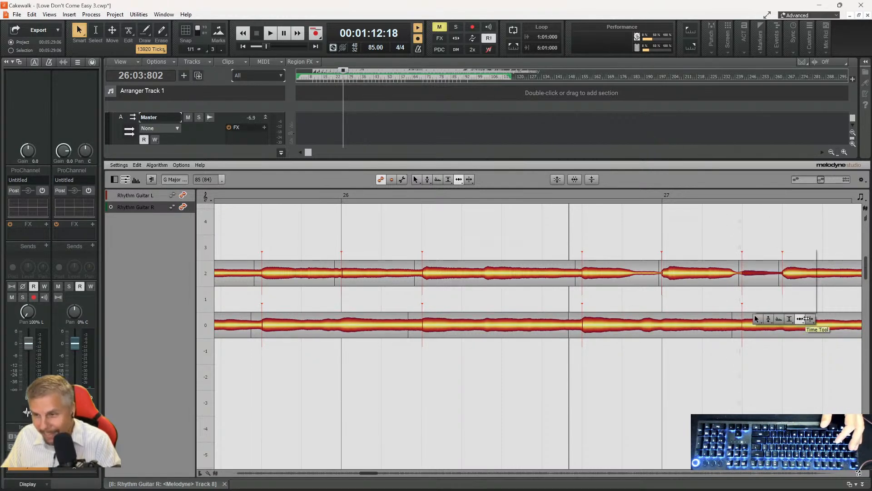
pyautogui.rightClick(725, 306)
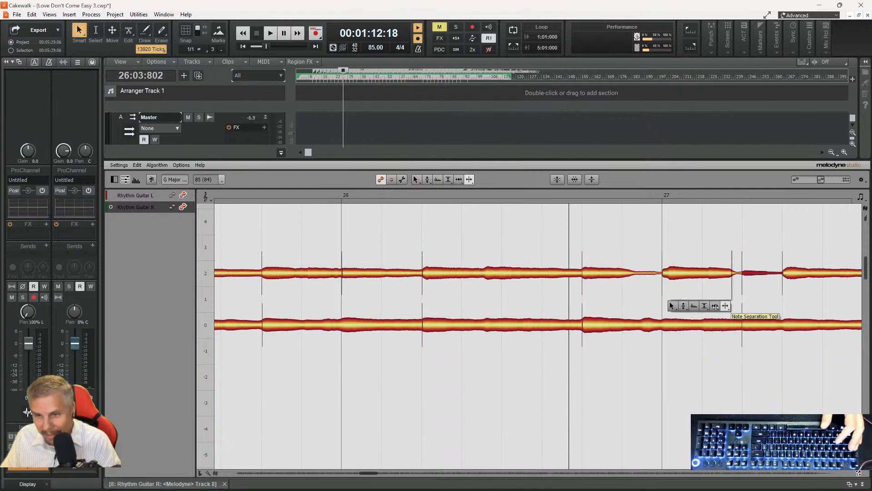
pyautogui.click(715, 316)
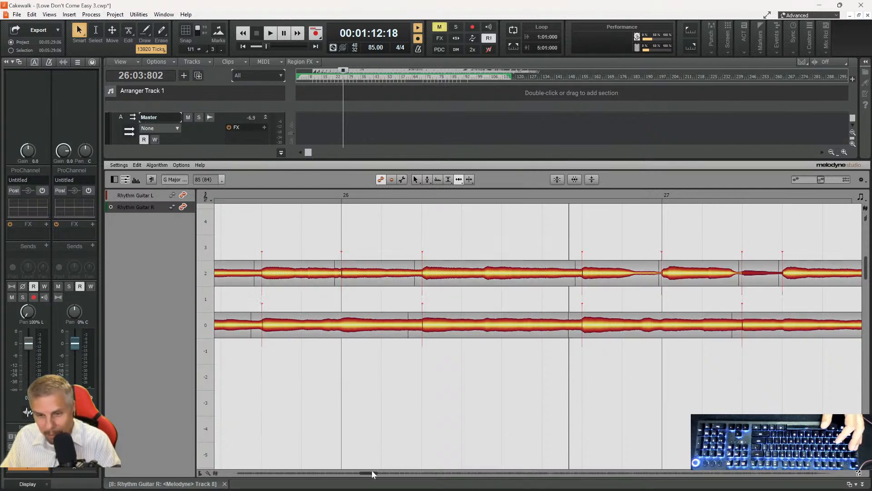
# - Align both rhythm guitars with beat 2 of bar 28 and beat 4 of bar 27, and play back around bar 27
pyautogui.hscroll(5, 400, 458)
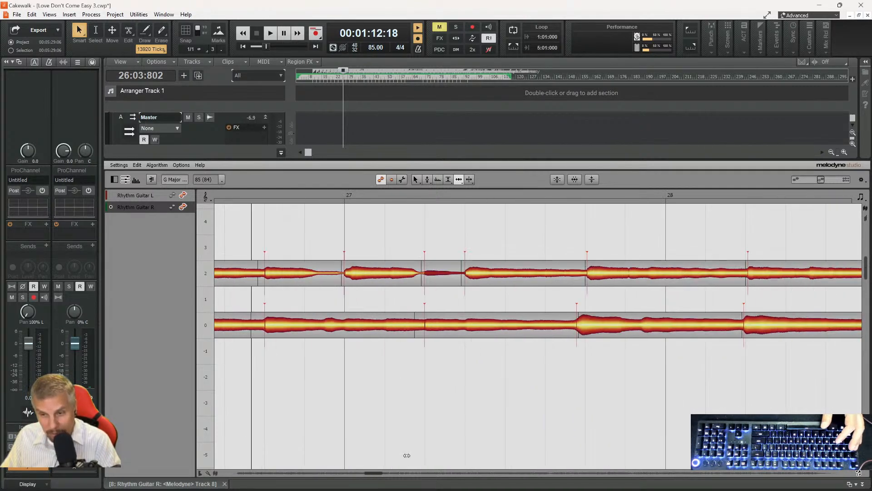
pyautogui.click(750, 323)
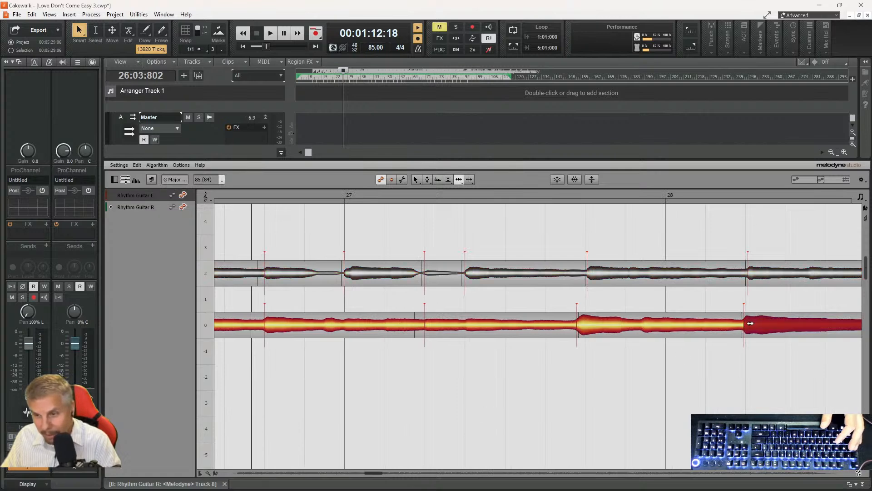
pyautogui.click(752, 271)
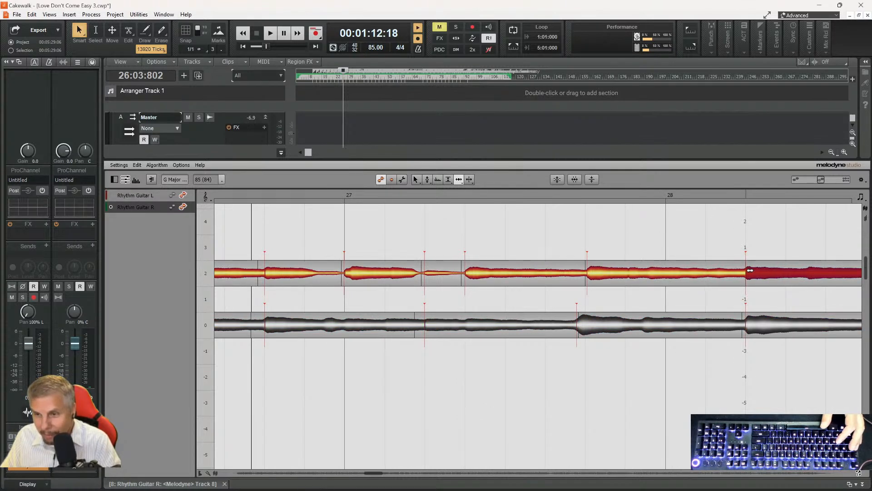
pyautogui.click(599, 270)
pyautogui.moveTo(584, 325); pyautogui.dragTo(592, 326)
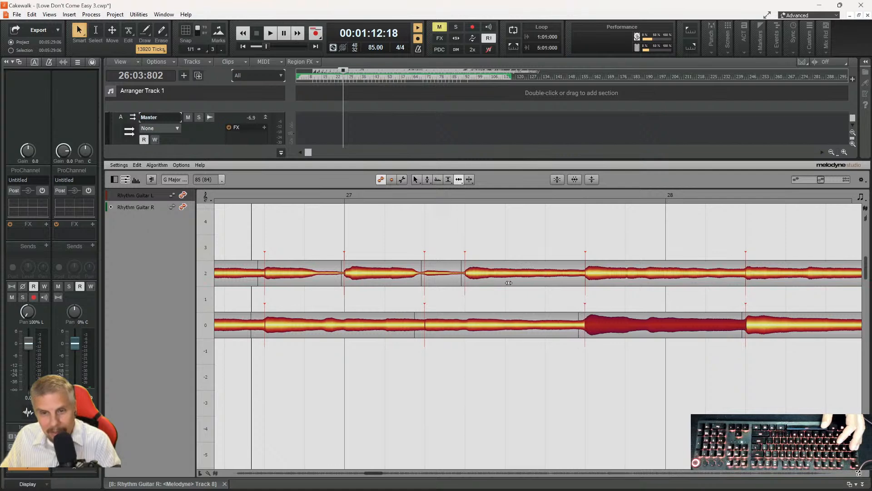
pyautogui.press('space')
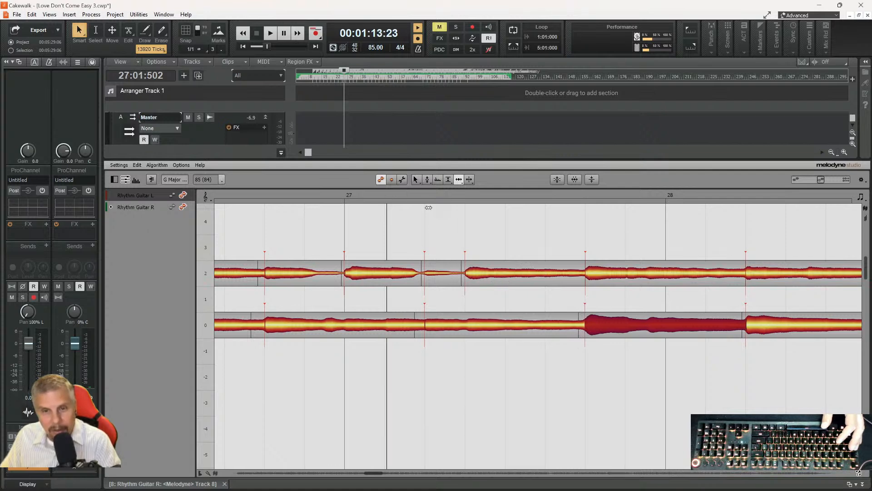
pyautogui.press('space')
# - Lower the Rhythm Guitar R note at beat 2 of bar 28 by 3.24 dB and play back from bar 27
pyautogui.rightClick(573, 268)
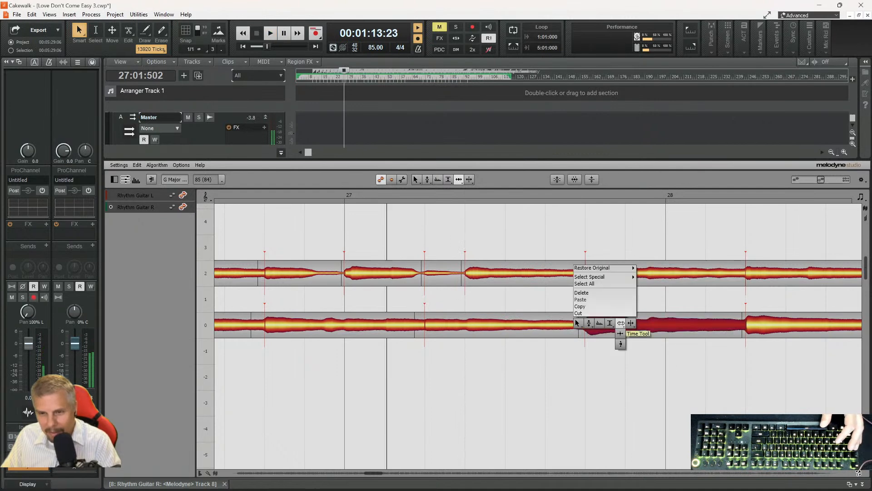
pyautogui.click(610, 323)
pyautogui.moveTo(774, 323); pyautogui.dragTo(771, 337)
pyautogui.press('space')
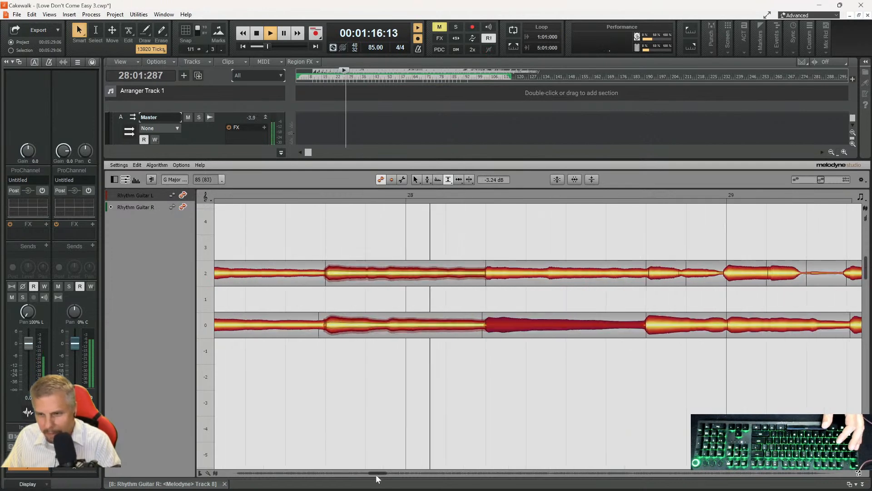
pyautogui.press('space')
# - Lower Rhythm Guitar R at beat 4 of bar 28, the start of bar 29 and the half-beat after its beat 2 by about 2 dB
pyautogui.click(545, 323)
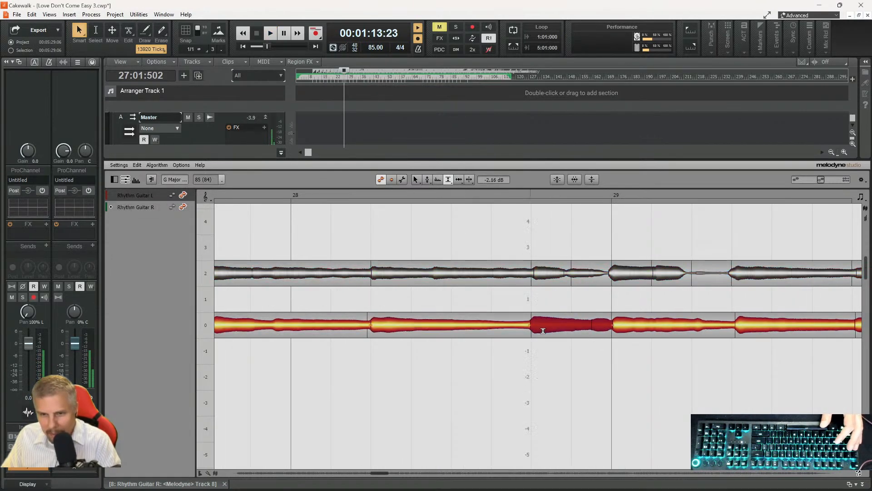
pyautogui.click(648, 326)
pyautogui.click(740, 326)
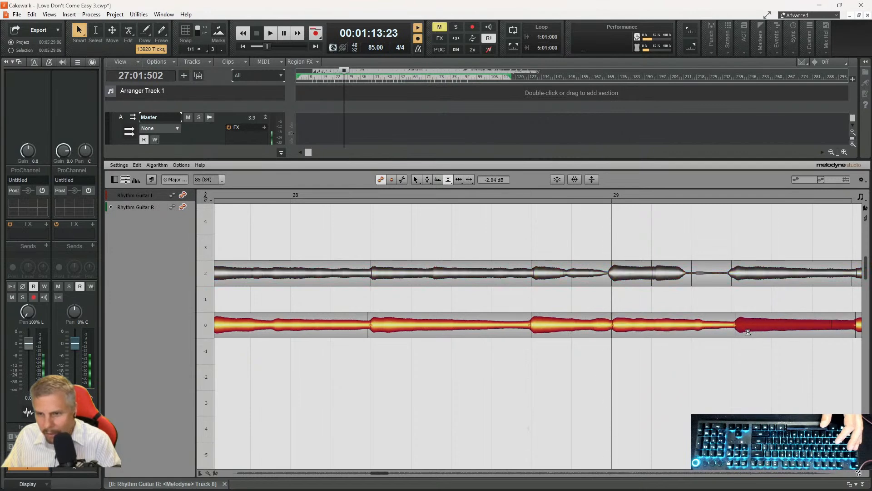
# - Lower the first two Rhythm Guitar L notes of bar 29 and balance both guitars after beat 2, setting Rhythm Guitar R to -3.12 dB
pyautogui.click(637, 275)
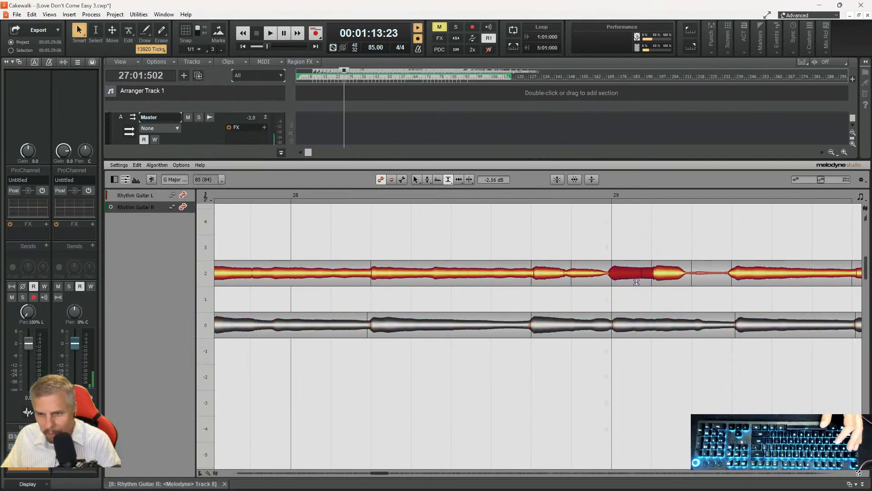
pyautogui.click(673, 276)
pyautogui.click(750, 281)
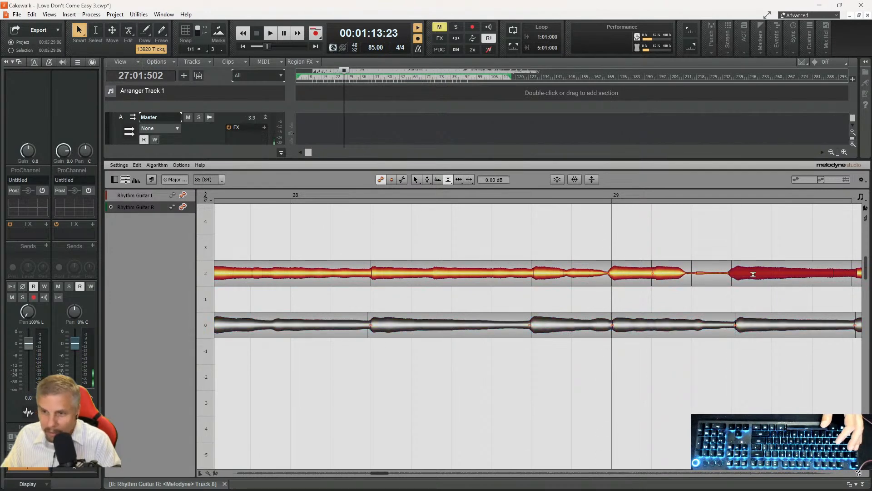
pyautogui.click(744, 321)
# - Align Rhythm Guitar L with the start of bar 29, the half-beat after beat 1, and beat 2 using the Time Tool
pyautogui.rightClick(608, 299)
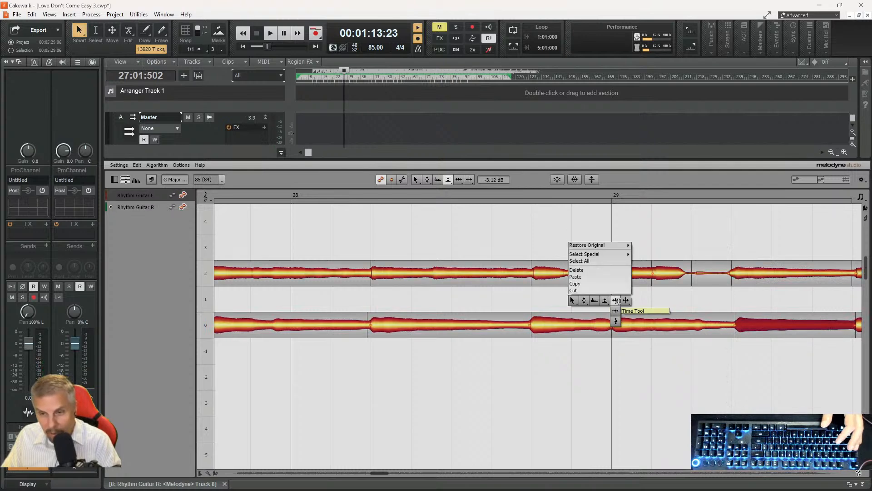
pyautogui.click(615, 310)
pyautogui.click(620, 274)
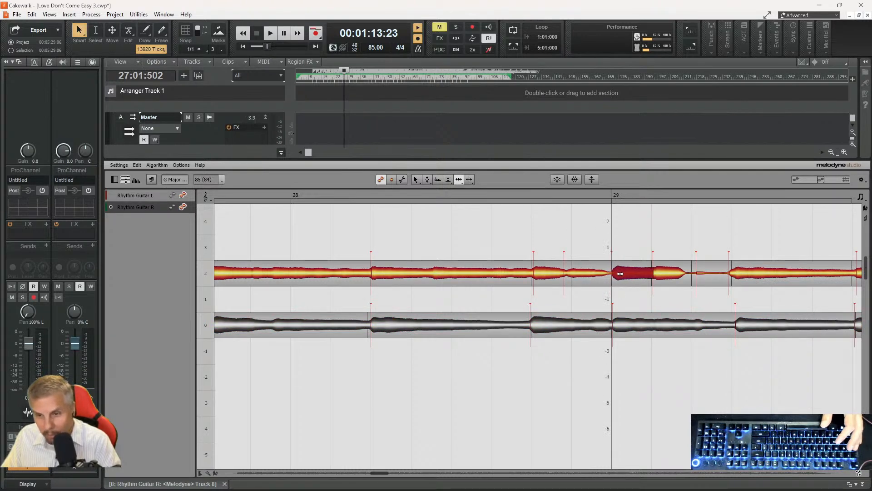
pyautogui.click(656, 274)
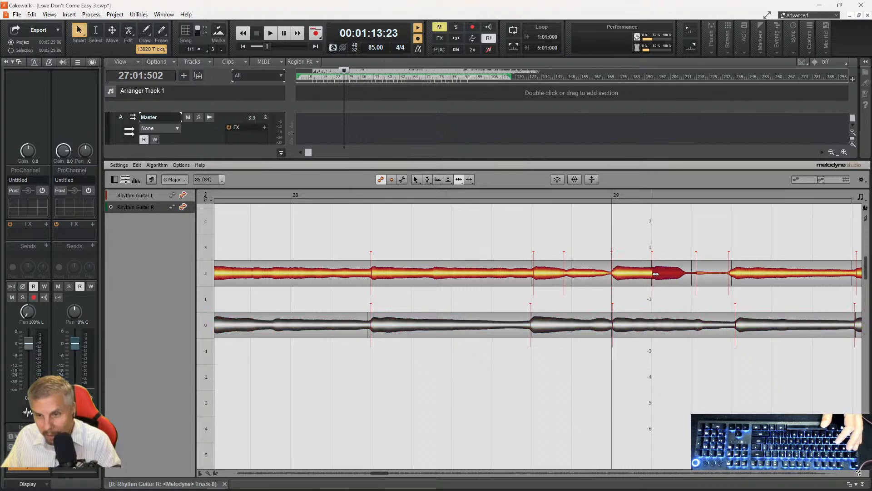
pyautogui.click(705, 273)
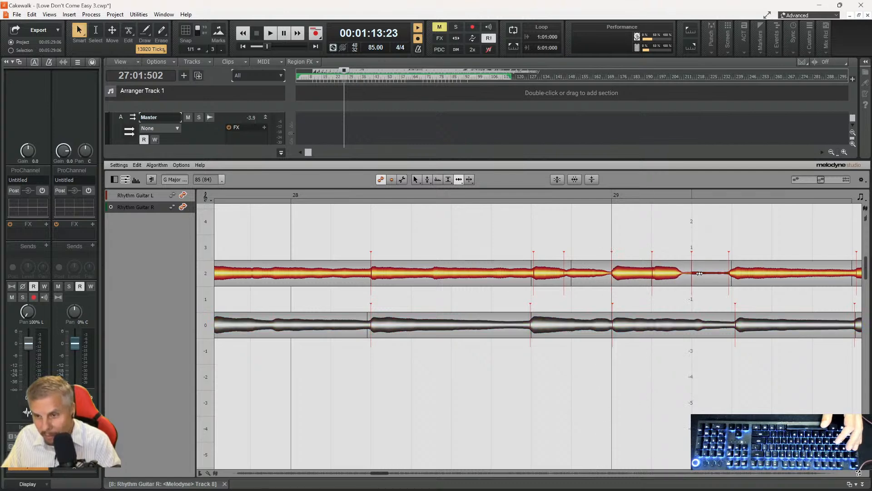
# - Align both rhythm guitars with the half-beat after beat 2 of bar 29 and with beat 4 of bar 28
pyautogui.click(732, 274)
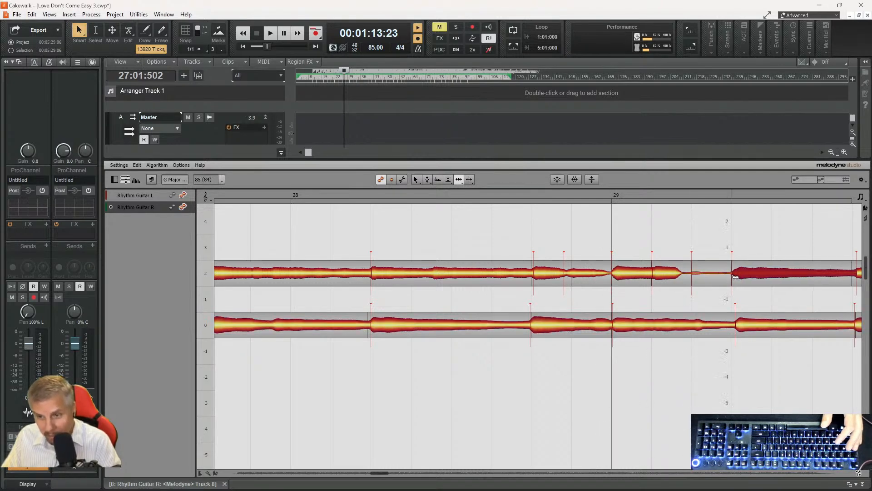
pyautogui.click(739, 324)
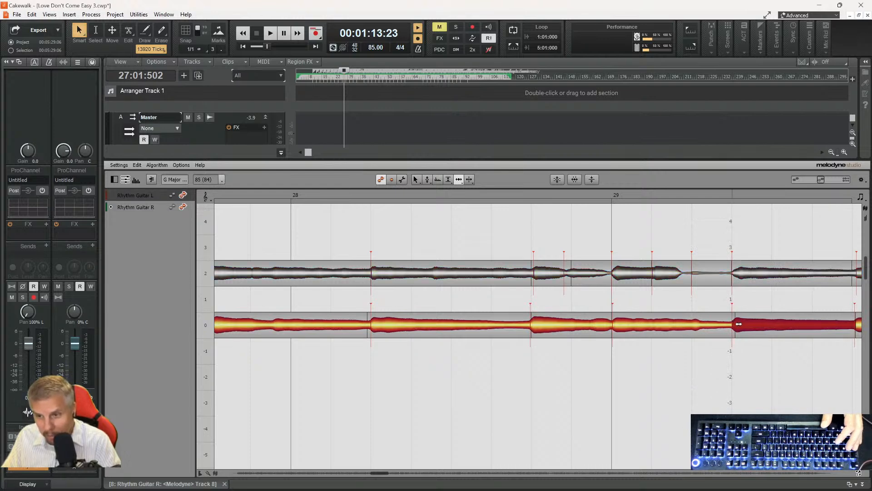
pyautogui.click(537, 270)
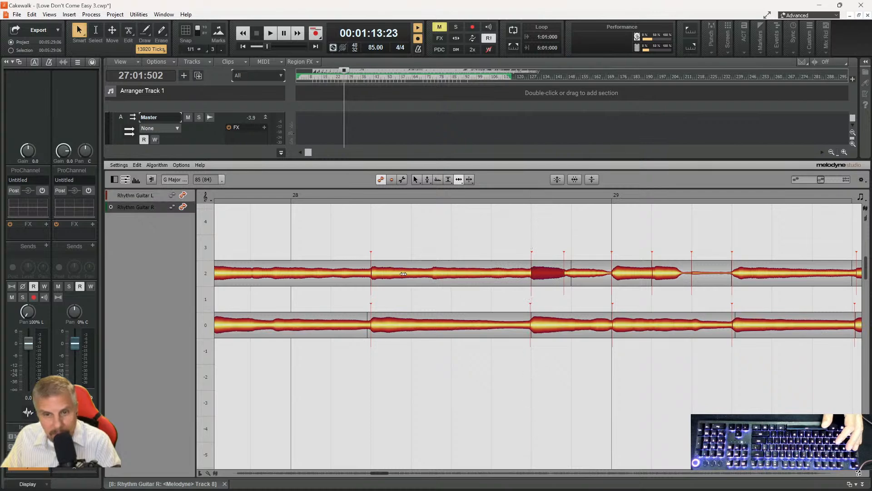
pyautogui.click(535, 328)
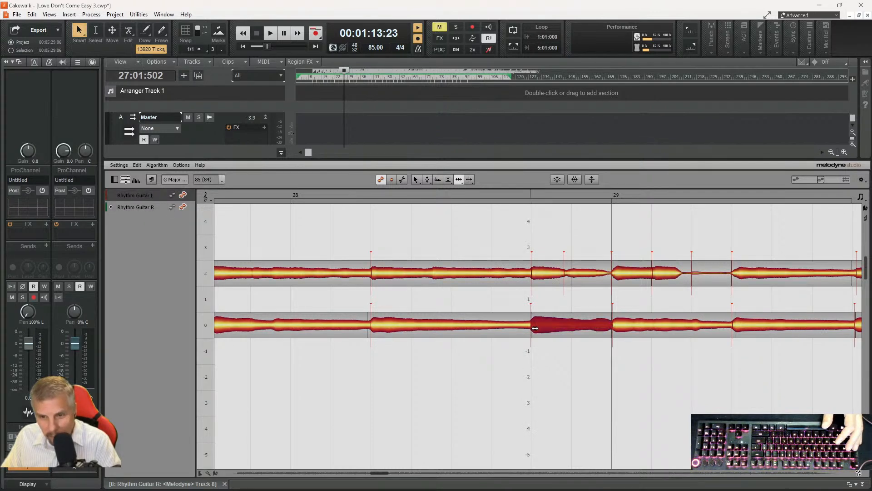
# - Align both rhythm guitars with beat 2 of bar 30
pyautogui.moveTo(377, 475); pyautogui.dragTo(383, 475)
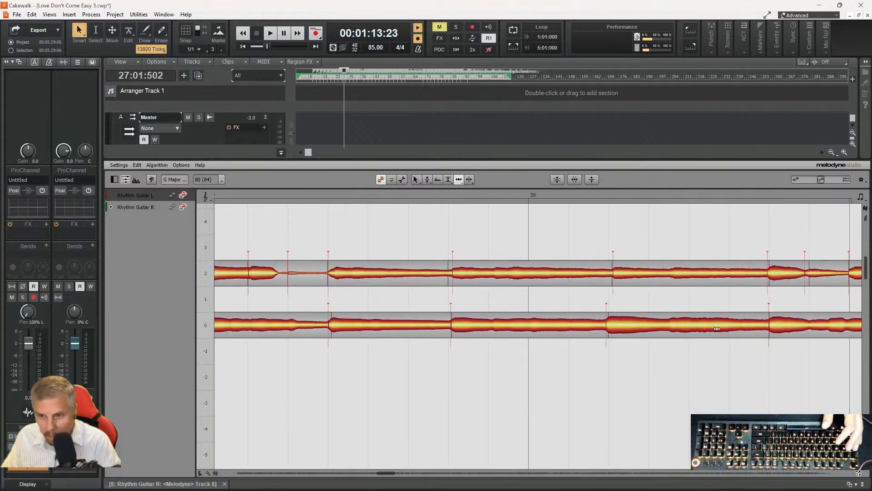
pyautogui.click(615, 324)
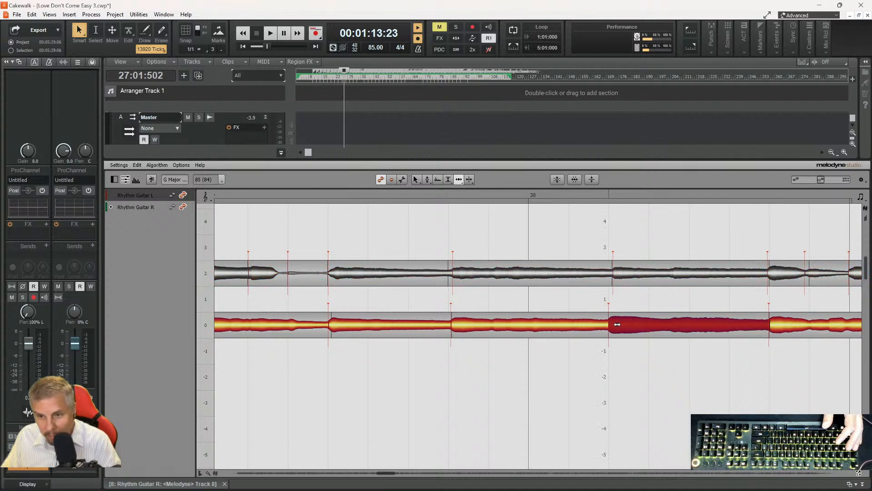
pyautogui.click(619, 268)
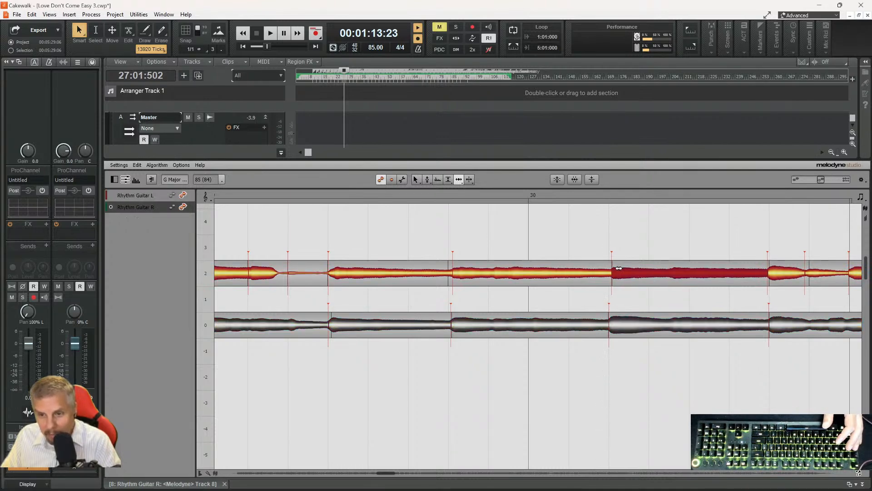
# - Align Rhythm Guitar L with beat 4 of bar 30, the half-beat after it, and the start of bar 31
pyautogui.click(778, 271)
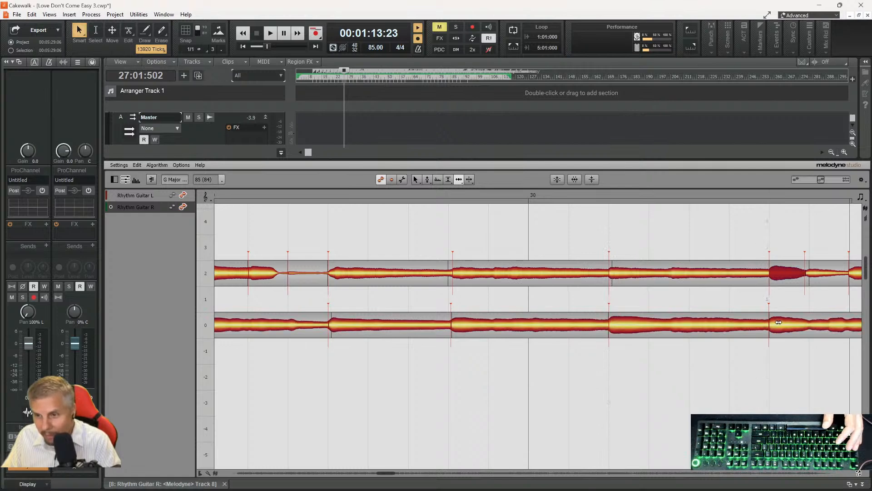
pyautogui.click(812, 277)
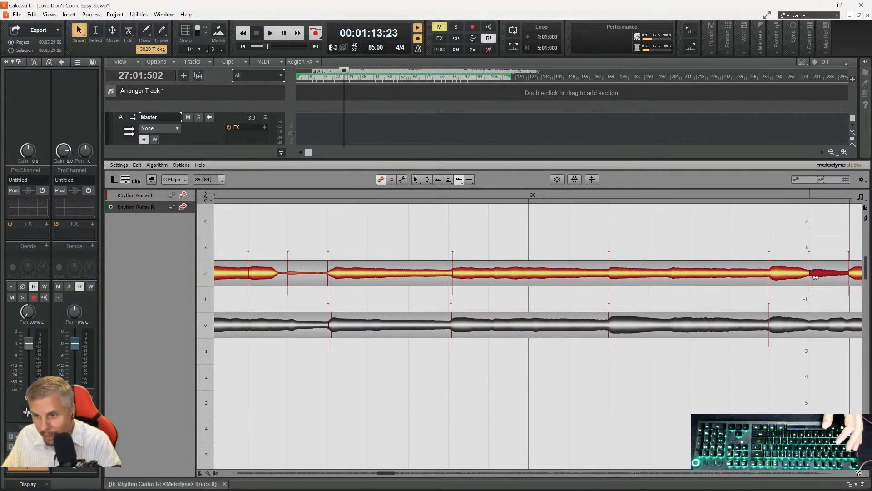
pyautogui.click(854, 274)
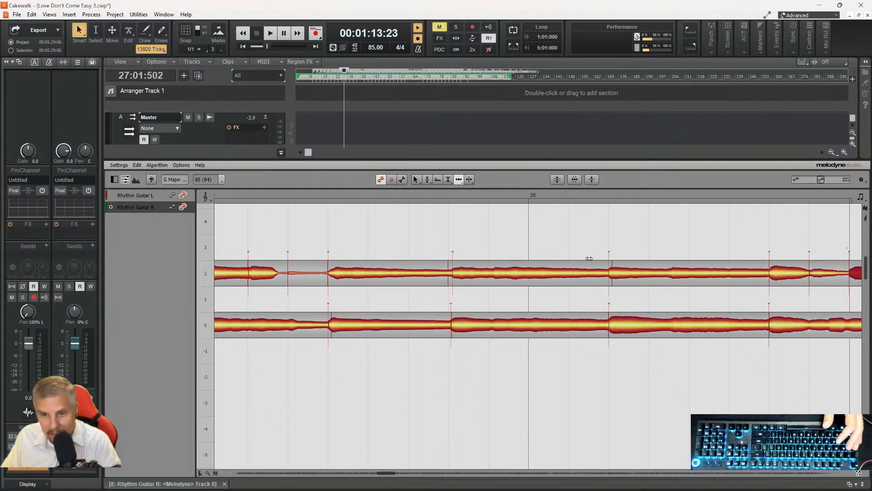
# - Align both rhythm guitars with beat 4 of bar 29 and play back from shortly after beat 2 of bar 29
pyautogui.click(457, 272)
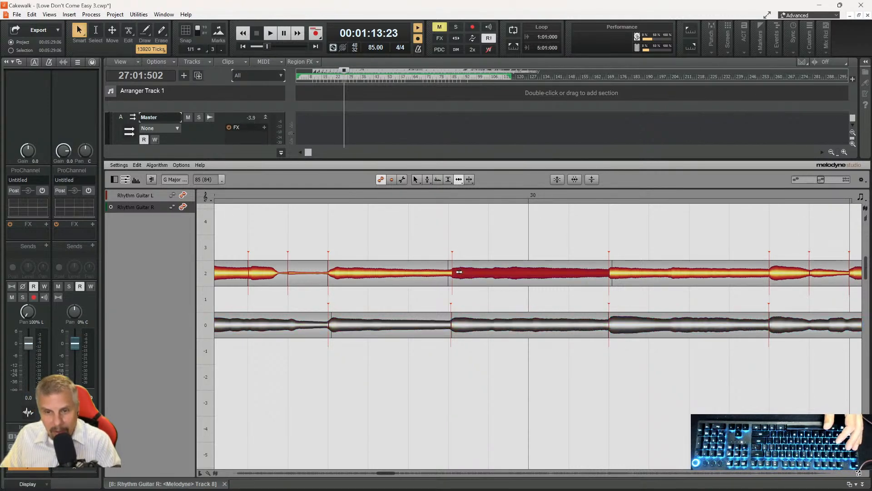
pyautogui.click(459, 324)
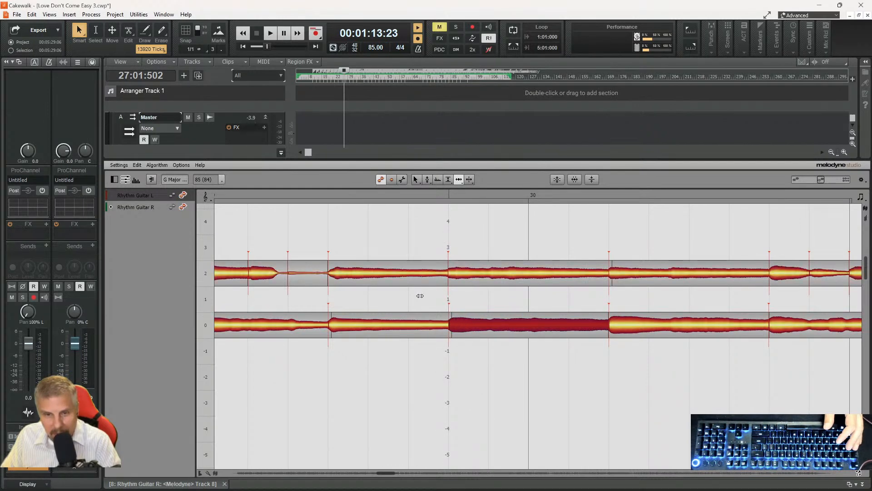
pyautogui.click(320, 204)
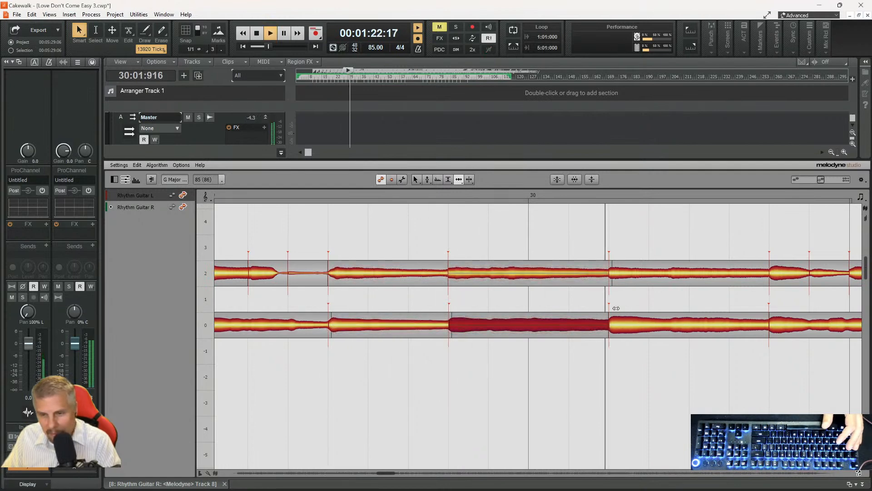
pyautogui.press('space')
# - Lower the Rhythm Guitar R notes at beats 2 and 4 of bar 30, the latter by about 2 dB, while playing back
pyautogui.rightClick(630, 325)
pyautogui.click(619, 326)
pyautogui.press('space')
pyautogui.moveTo(627, 324); pyautogui.dragTo(627, 333)
pyautogui.click(778, 323)
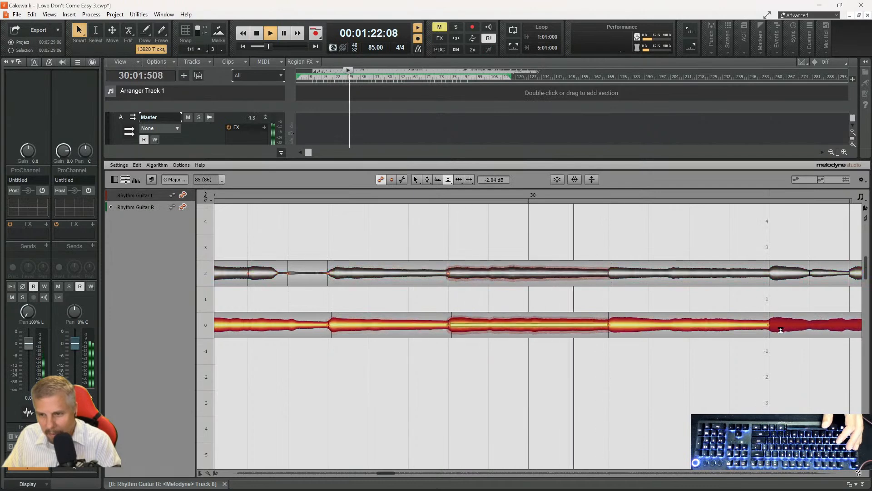
# - Lower the Rhythm Guitar L note at beat 4 of bar 30 by 2.28 dB and end playback
pyautogui.click(788, 273)
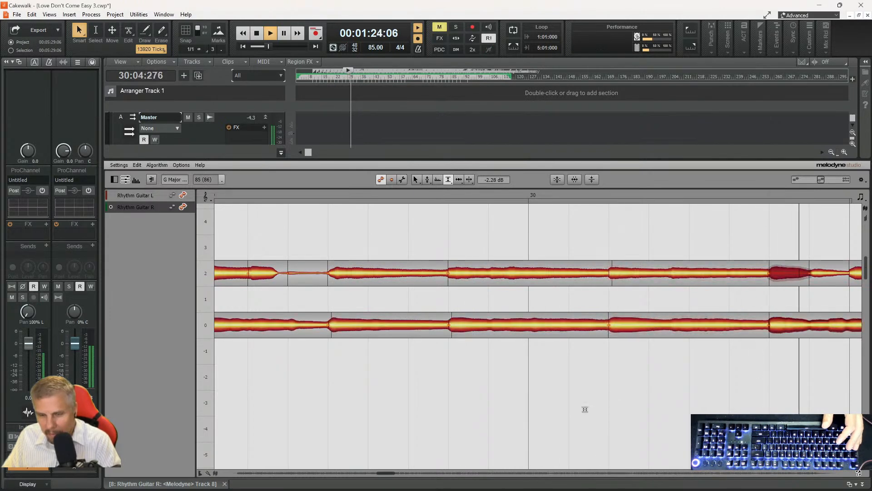
pyautogui.press('space')
# - With the Time Tool, align Rhythm Guitar L with the half-beat after beat 1 of bar 31, checking by playback from bar 30, beat 4
pyautogui.moveTo(383, 471); pyautogui.dragTo(388, 473)
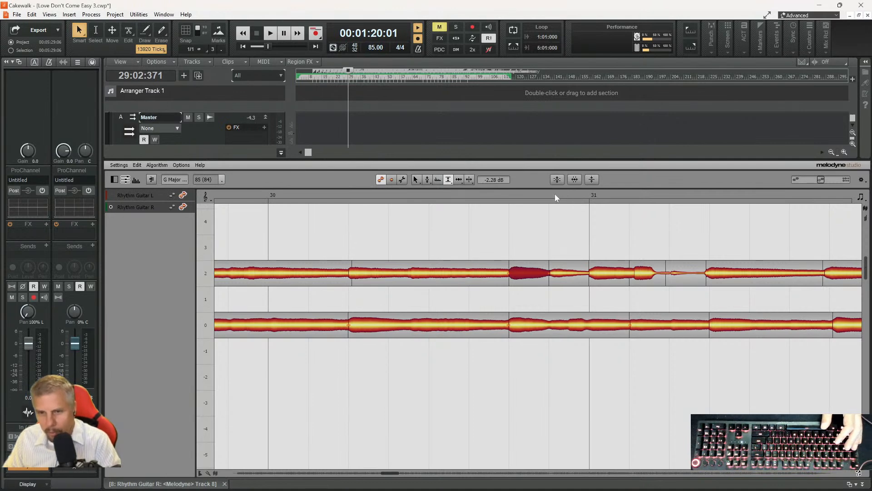
pyautogui.rightClick(669, 256)
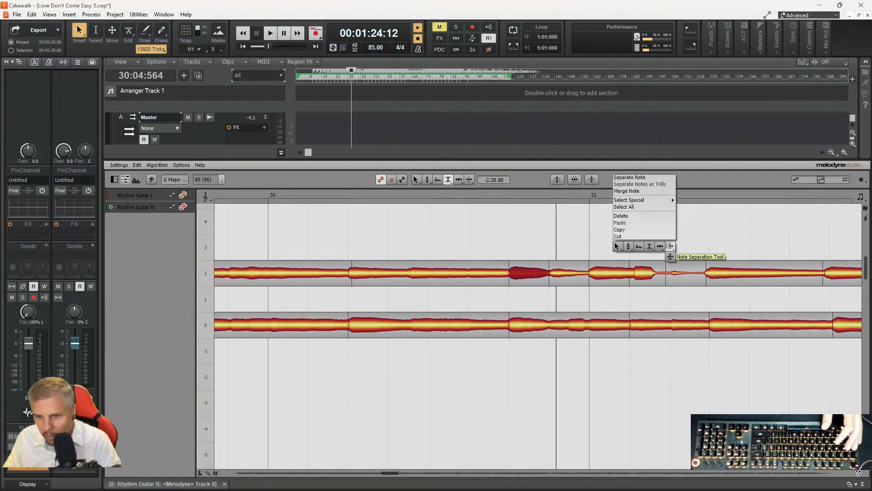
pyautogui.click(669, 245)
pyautogui.press('space')
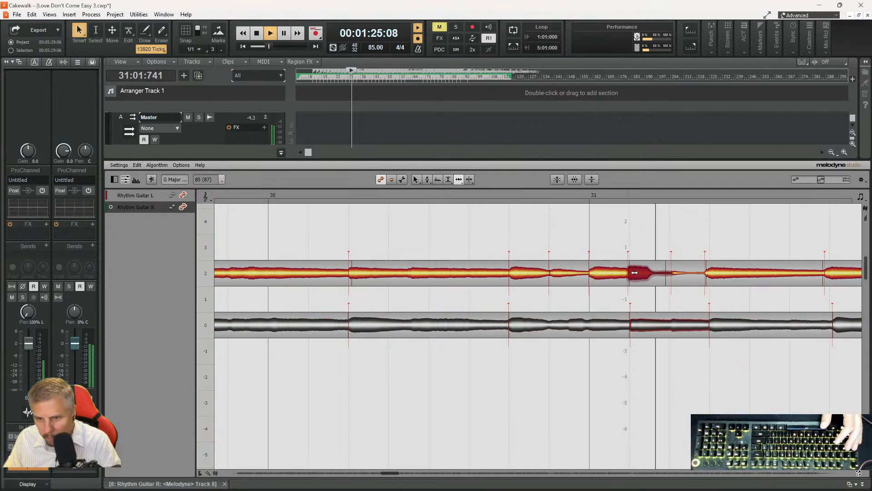
pyautogui.press('space')
pyautogui.press('space')
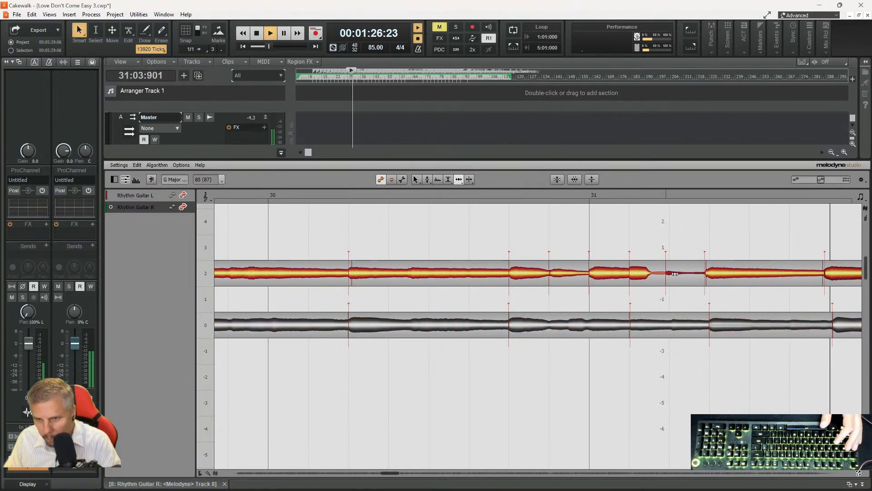
pyautogui.press('space')
pyautogui.press('space')
# - Align Rhythm Guitar L with the half-beat after beat 2 of bar 31 and Rhythm Guitar R with the half-beat after beat 1
pyautogui.moveTo(700, 272); pyautogui.dragTo(714, 274)
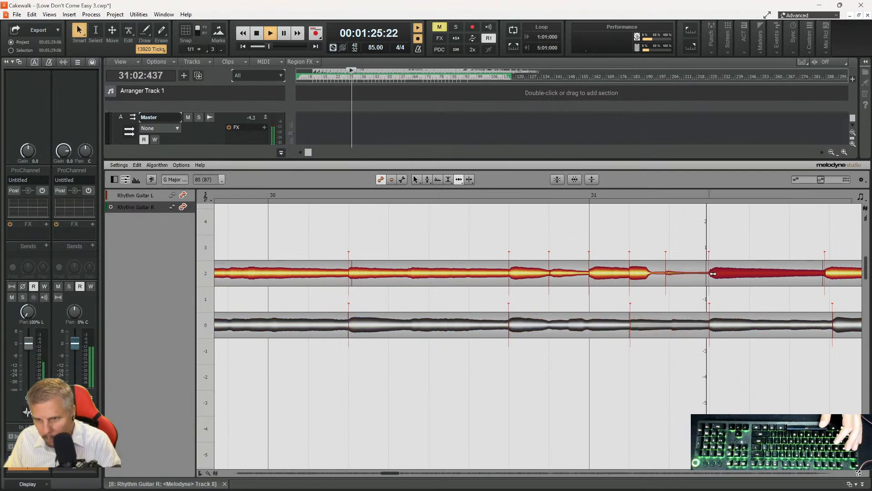
pyautogui.press('space')
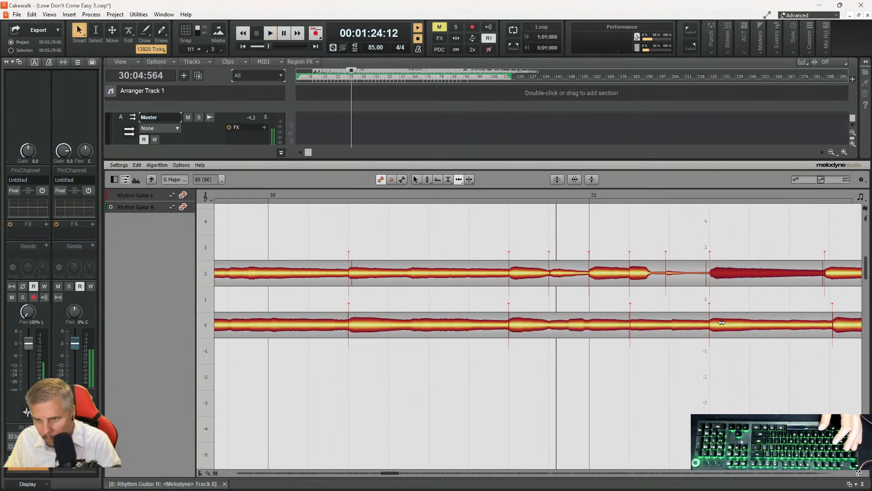
pyautogui.click(640, 327)
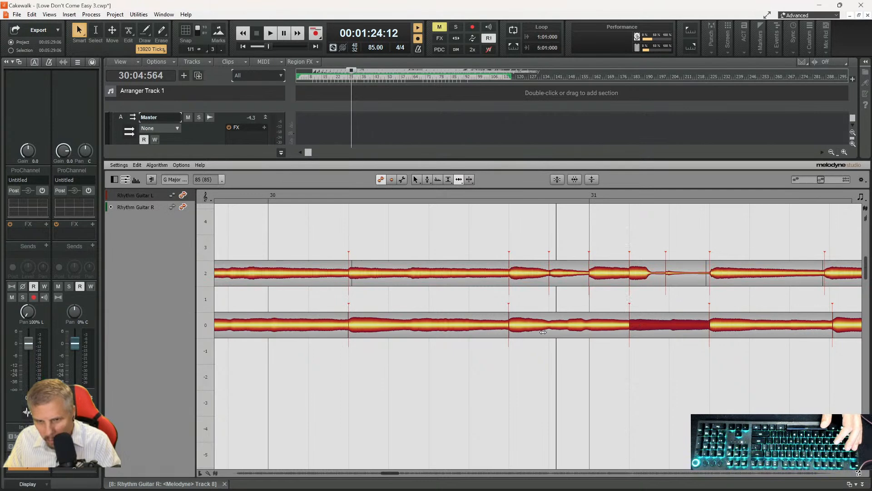
# - Align both rhythm guitars with beat 4 of bar 31 and with beats 2 and 4 of bar 32
pyautogui.moveTo(392, 477); pyautogui.dragTo(397, 478)
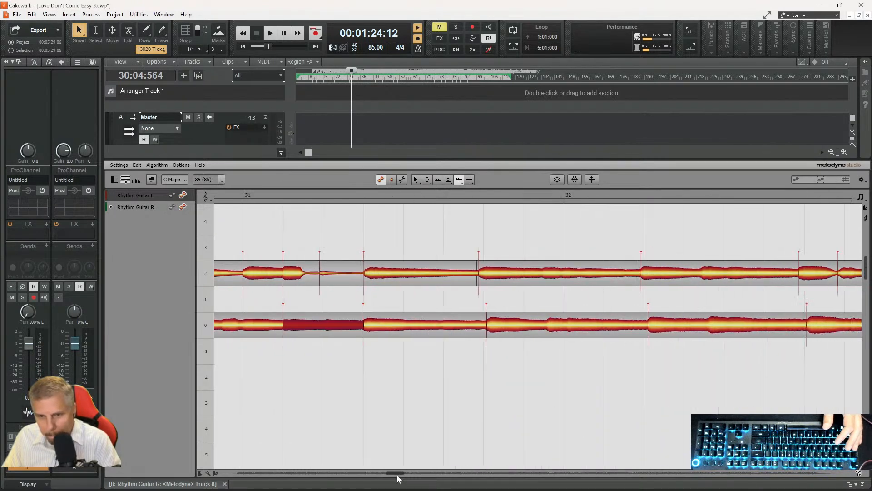
pyautogui.click(495, 325)
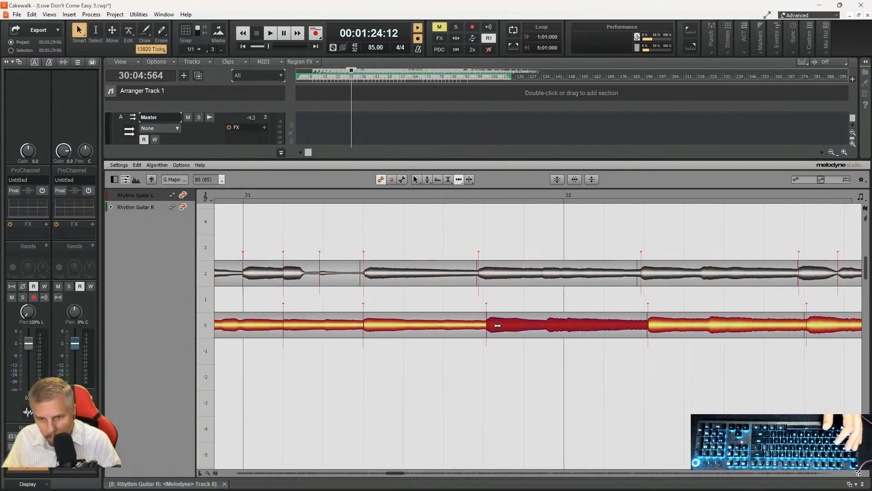
pyautogui.click(485, 277)
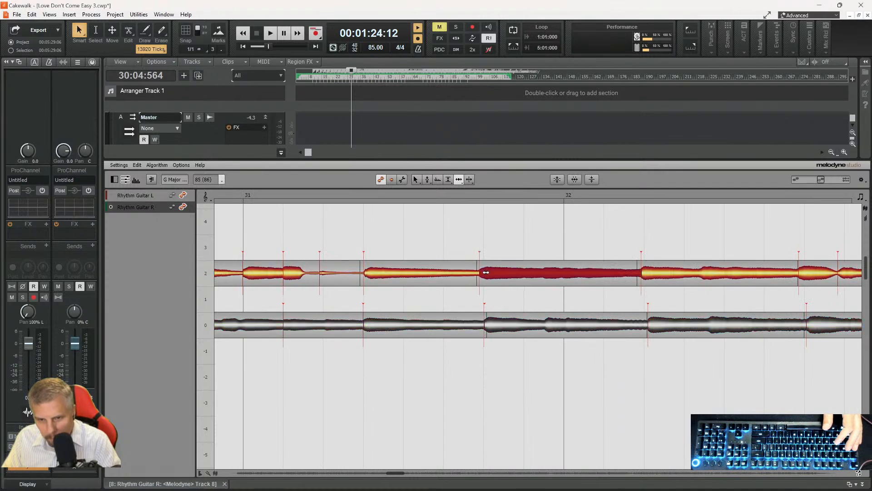
pyautogui.click(648, 275)
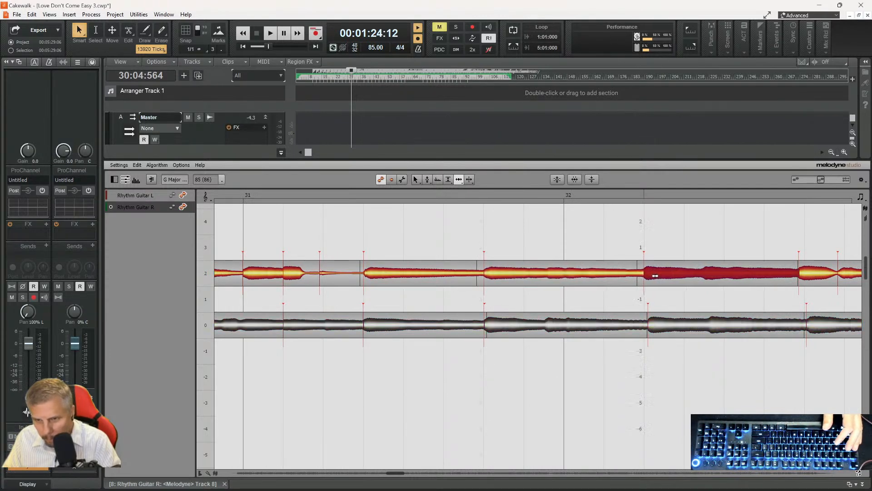
pyautogui.click(661, 330)
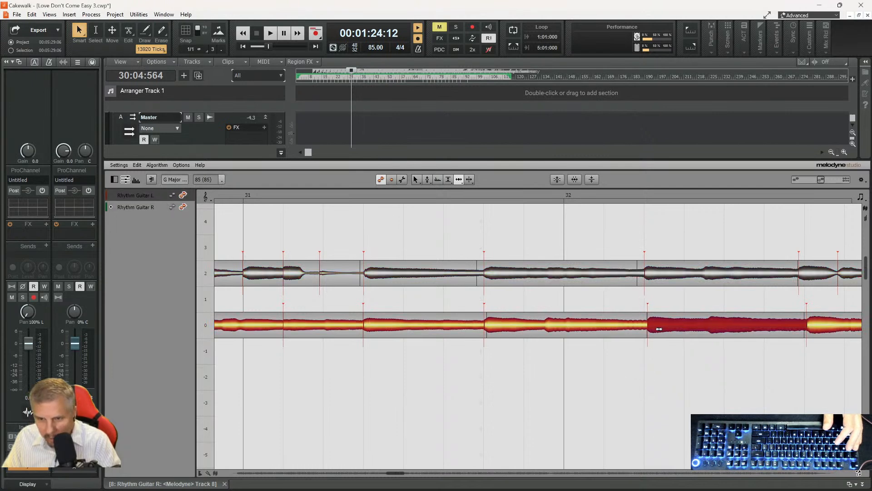
pyautogui.click(811, 325)
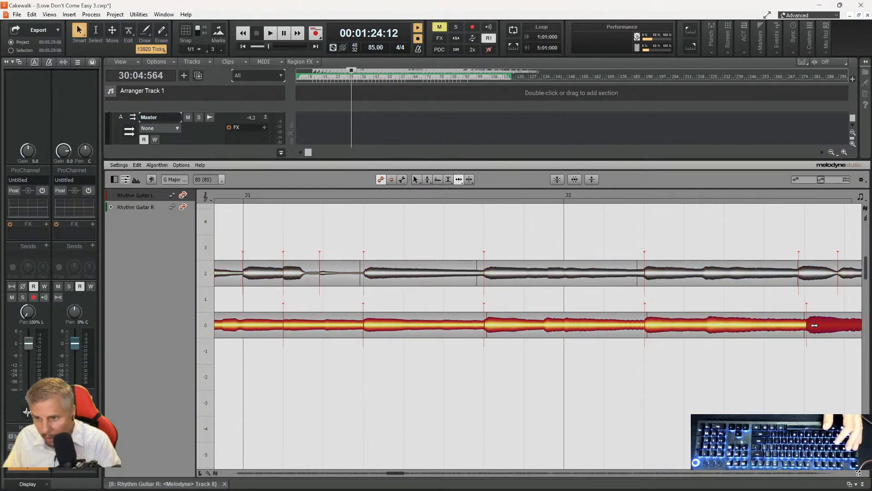
pyautogui.click(811, 272)
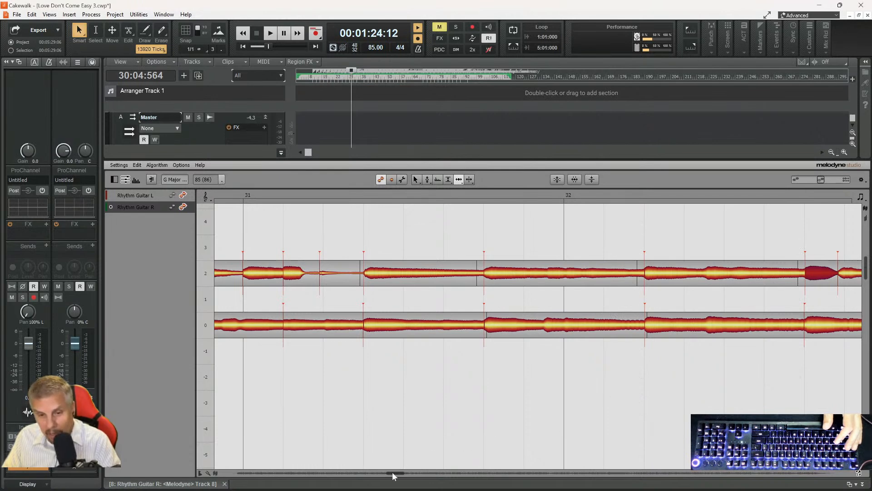
# - Align Rhythm Guitar L with the half-beat after beat 4 of bar 32 and the start of bar 33, and both guitars half a beat into bar 33
pyautogui.moveTo(390, 473); pyautogui.dragTo(396, 480)
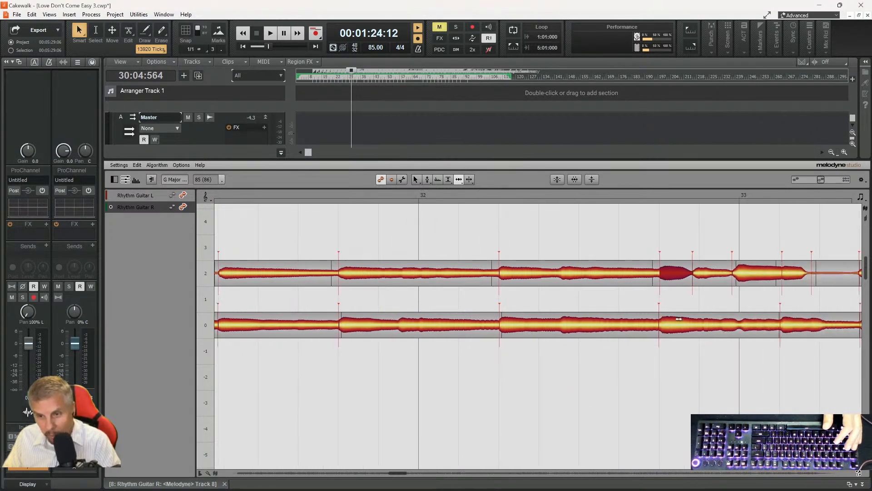
pyautogui.moveTo(702, 276); pyautogui.dragTo(746, 275)
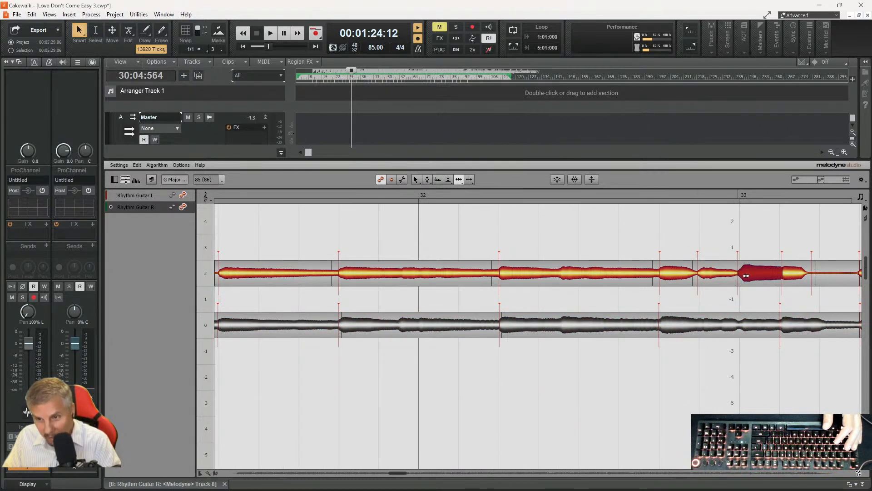
pyautogui.click(705, 275)
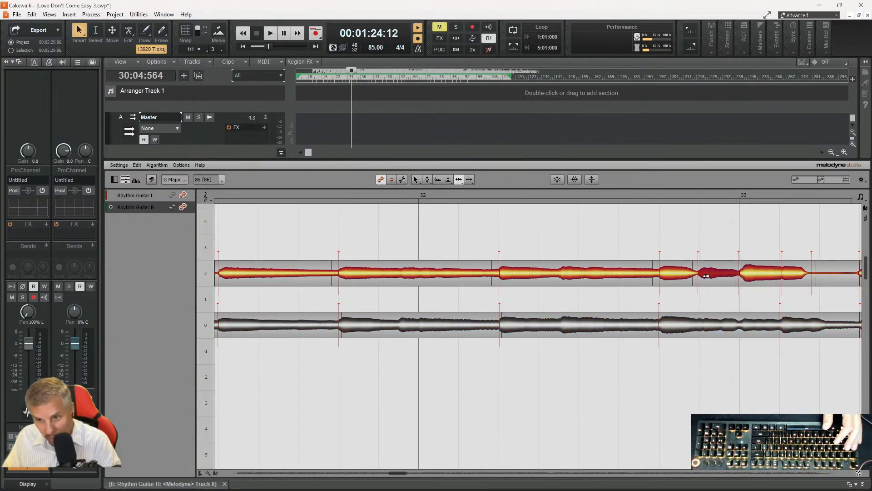
pyautogui.click(788, 328)
pyautogui.click(786, 273)
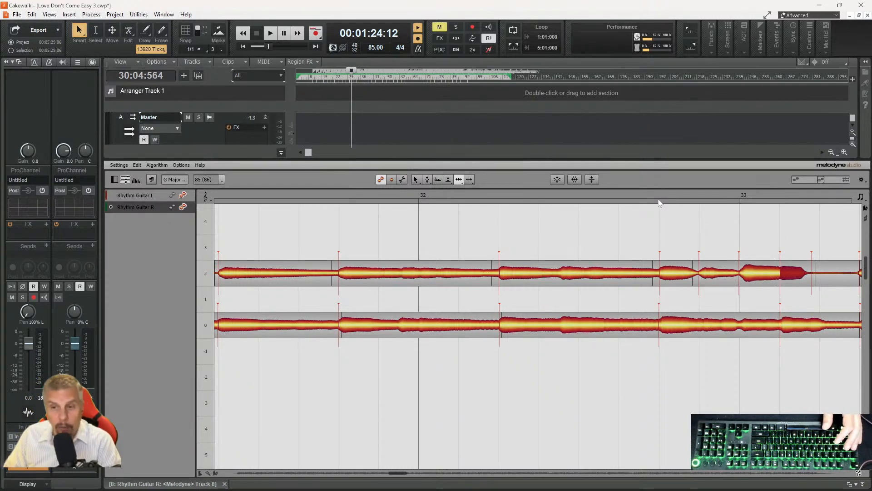
# - Align Rhythm Guitar R with beat 4 of bar 33 and the start of bar 34
pyautogui.click(616, 195)
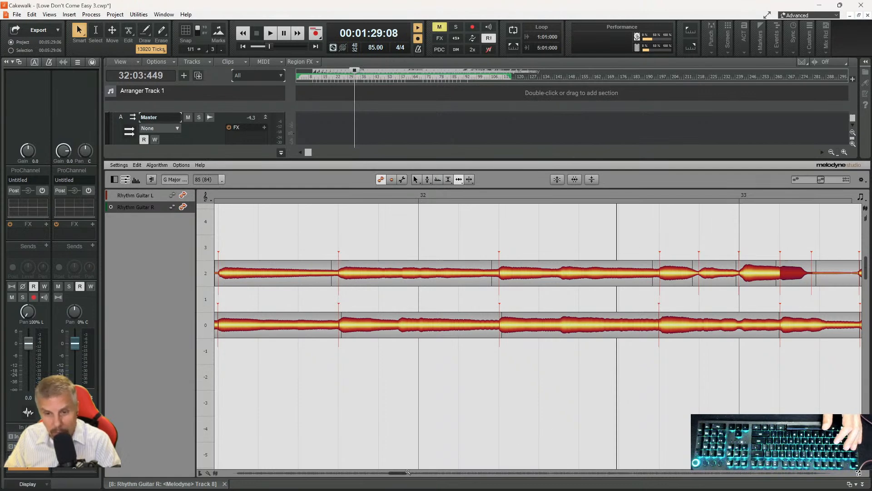
pyautogui.moveTo(400, 475); pyautogui.dragTo(403, 478)
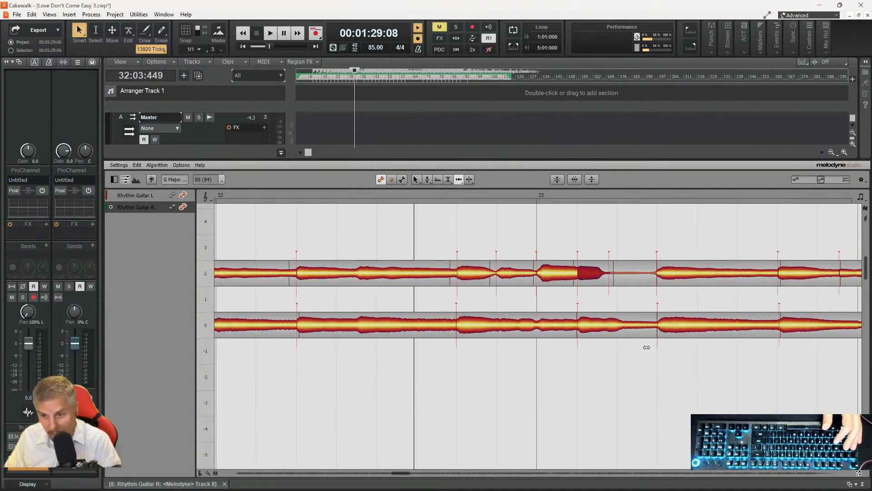
pyautogui.click(787, 323)
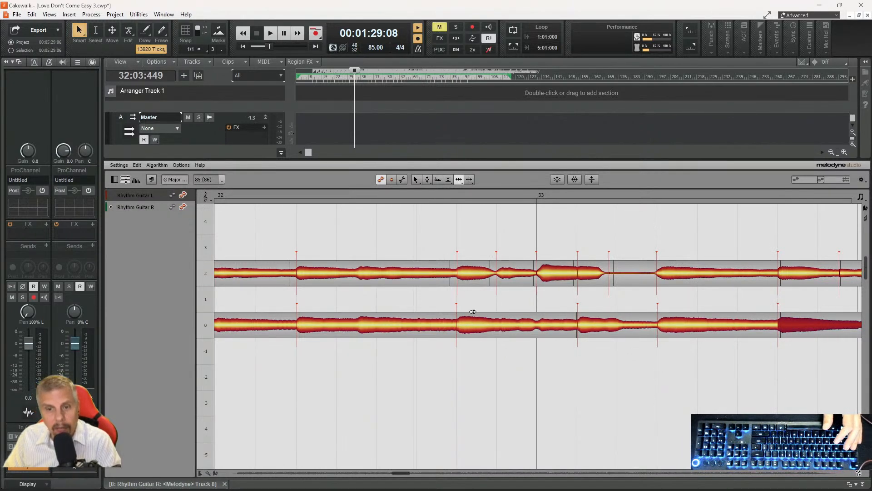
pyautogui.moveTo(404, 476); pyautogui.dragTo(409, 480)
pyautogui.moveTo(553, 328); pyautogui.dragTo(540, 293)
# - Split the Rhythm Guitar L note just after the start of bar 34 and change the separation type at that split
pyautogui.rightClick(567, 272)
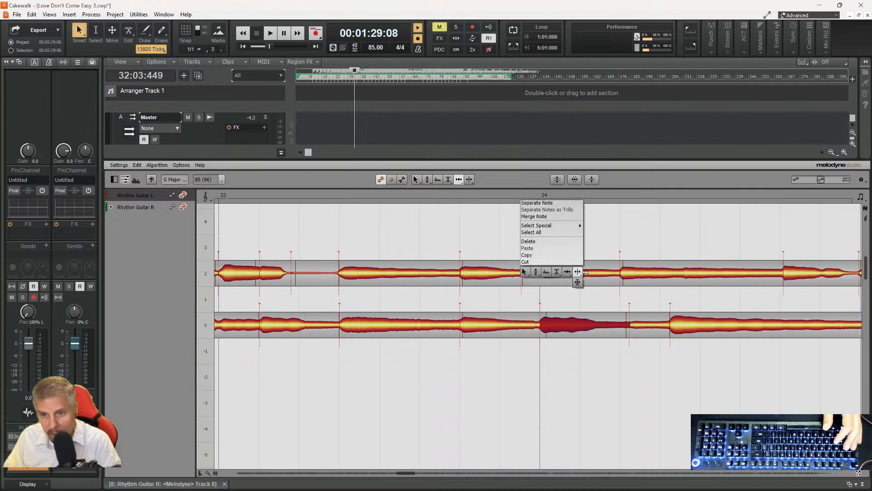
pyautogui.click(553, 273)
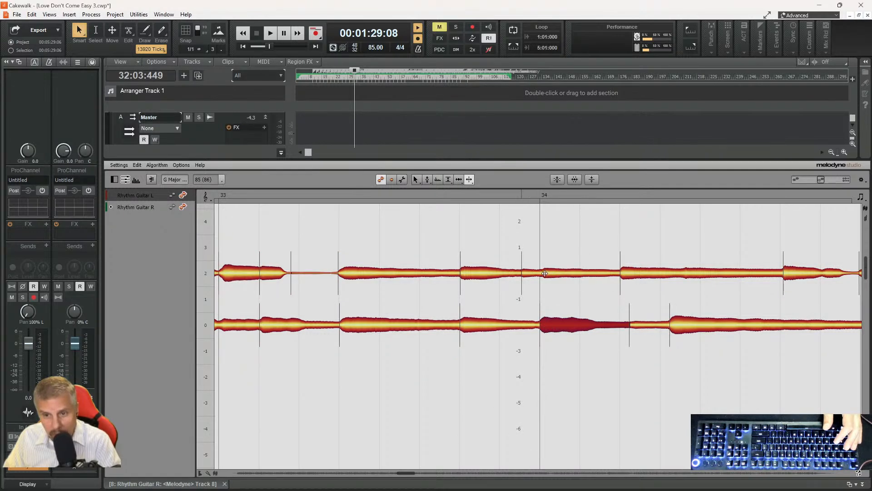
pyautogui.click(545, 273)
pyautogui.rightClick(545, 282)
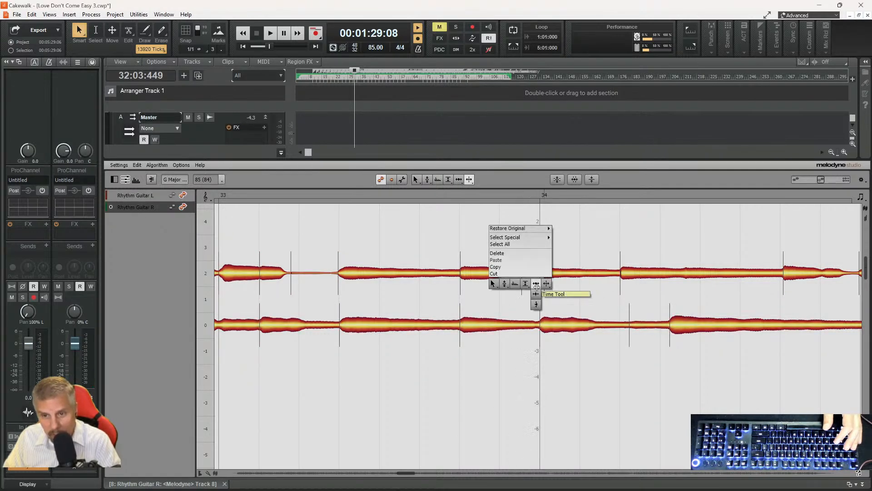
pyautogui.click(537, 284)
pyautogui.rightClick(550, 275)
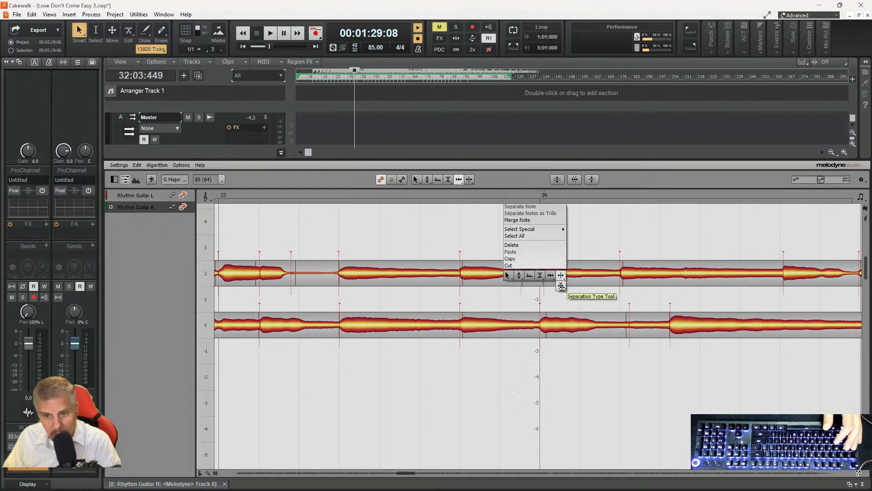
pyautogui.click(562, 285)
pyautogui.click(544, 282)
pyautogui.rightClick(541, 250)
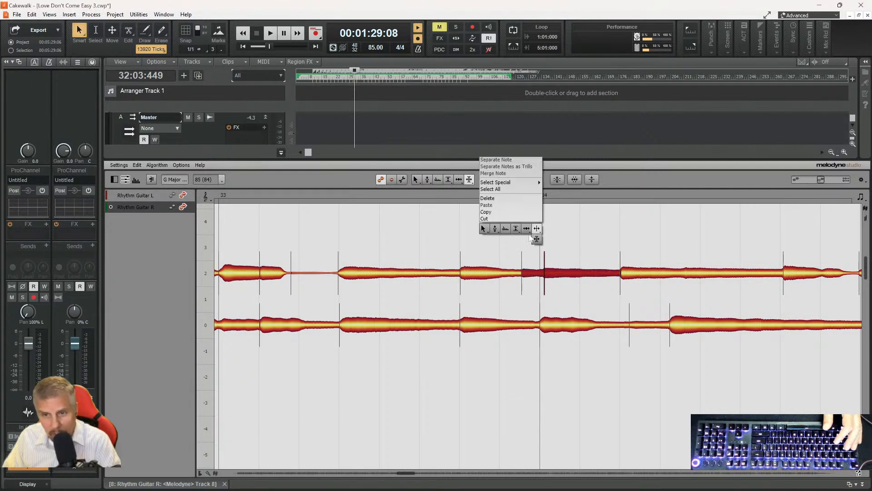
pyautogui.click(533, 240)
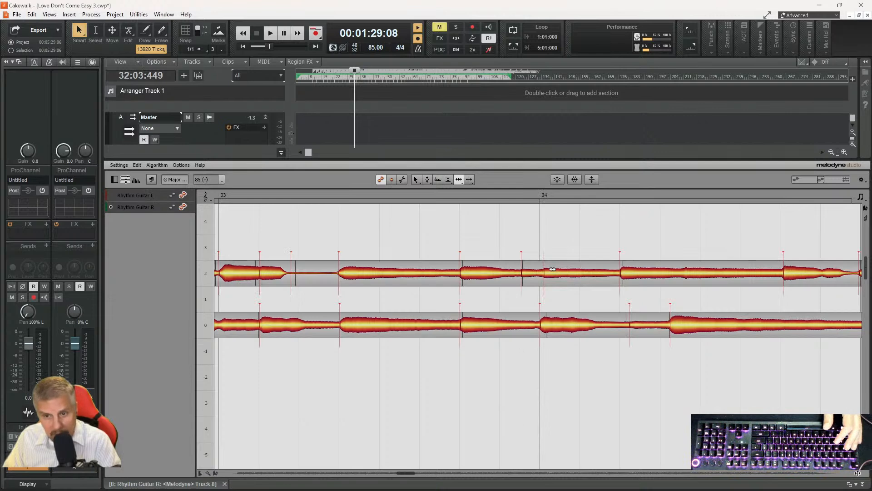
# - Align Rhythm Guitar L with the start of bar 34 and the quarter-beat before it, and Rhythm Guitar R with beat 2 and its following half-beat
pyautogui.click(552, 269)
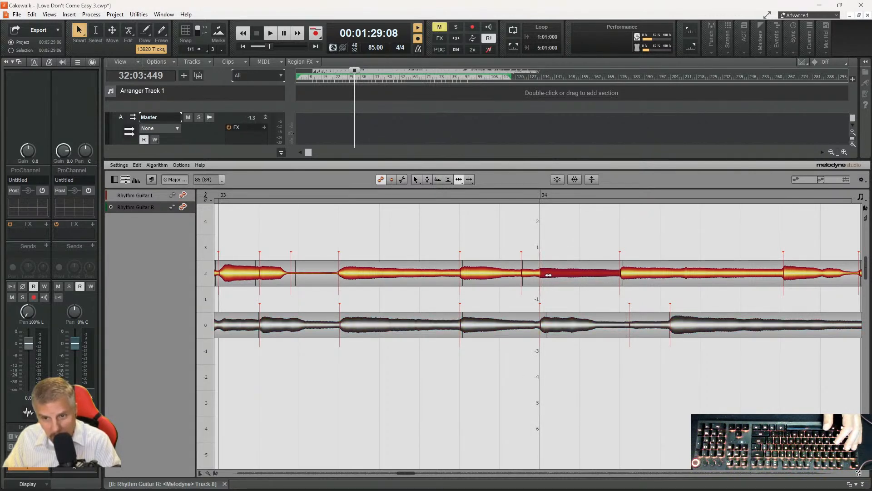
pyautogui.moveTo(530, 274); pyautogui.dragTo(528, 275)
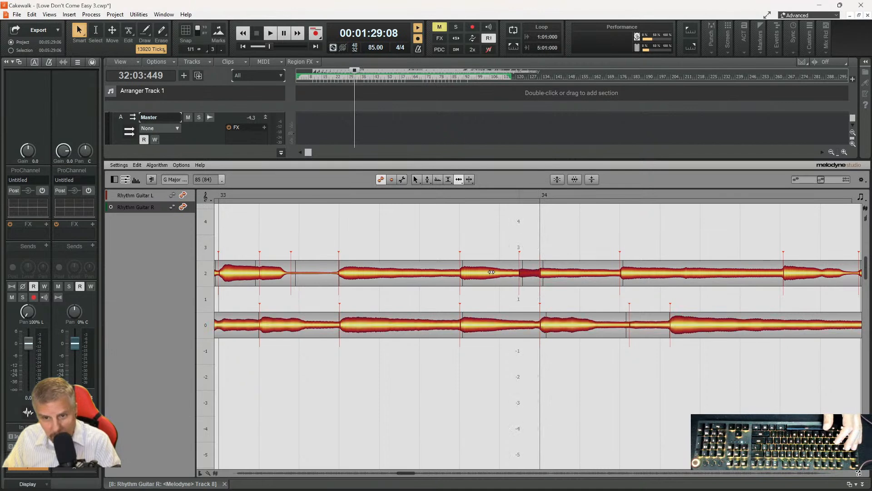
pyautogui.moveTo(636, 324); pyautogui.dragTo(661, 325)
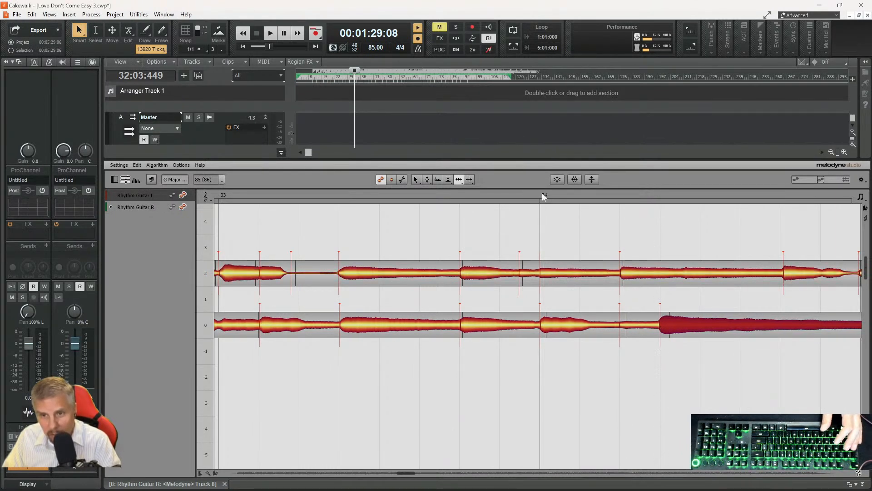
# - Play back from just before bar 34 and shift the Rhythm Guitar R note between beats 2 and 3 of bar 34 slightly later
pyautogui.press('space')
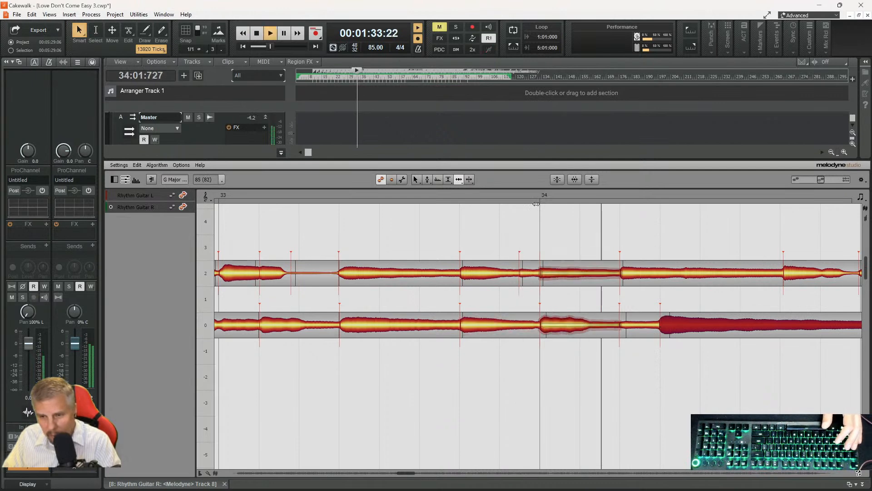
pyautogui.press('space')
pyautogui.press('space')
pyautogui.moveTo(661, 325); pyautogui.dragTo(681, 329)
pyautogui.press('space')
pyautogui.press('space')
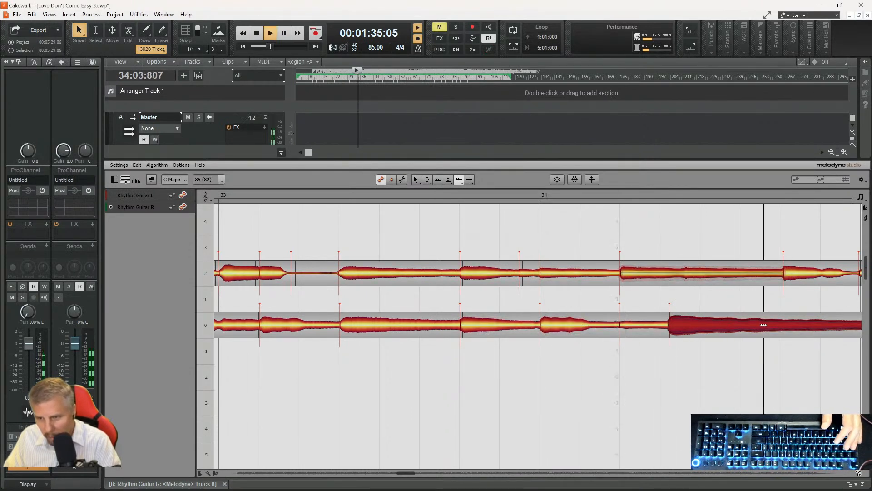
# - Align Rhythm Guitar L with beat 4 of bar 34 and play back again from just before bar 34
pyautogui.click(793, 275)
pyautogui.press('space')
pyautogui.moveTo(792, 275); pyautogui.dragTo(790, 276)
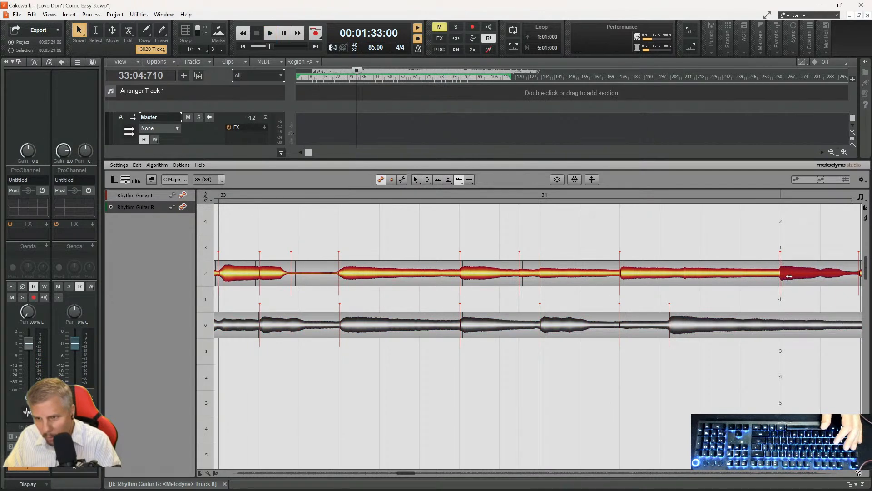
pyautogui.press('space')
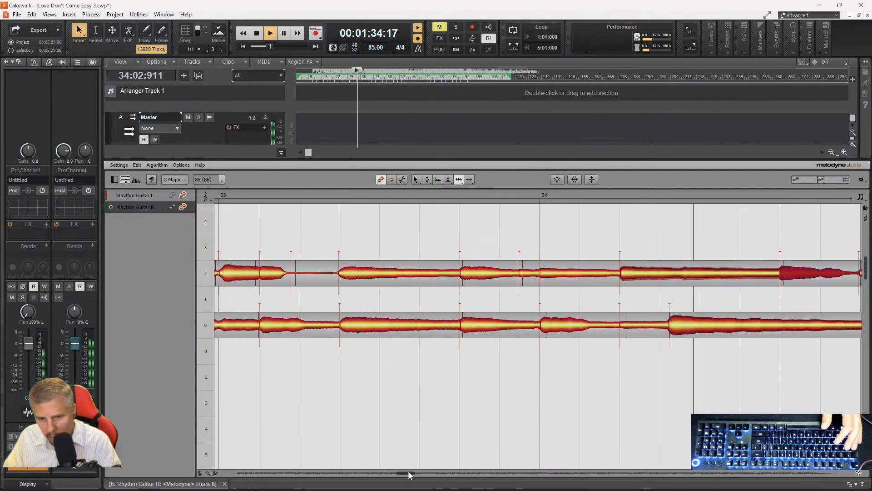
# - Play back from just before bar 34 and move the Rhythm Guitar R note between beats 2 and 3 earlier, to just after beat 2
pyautogui.press('space')
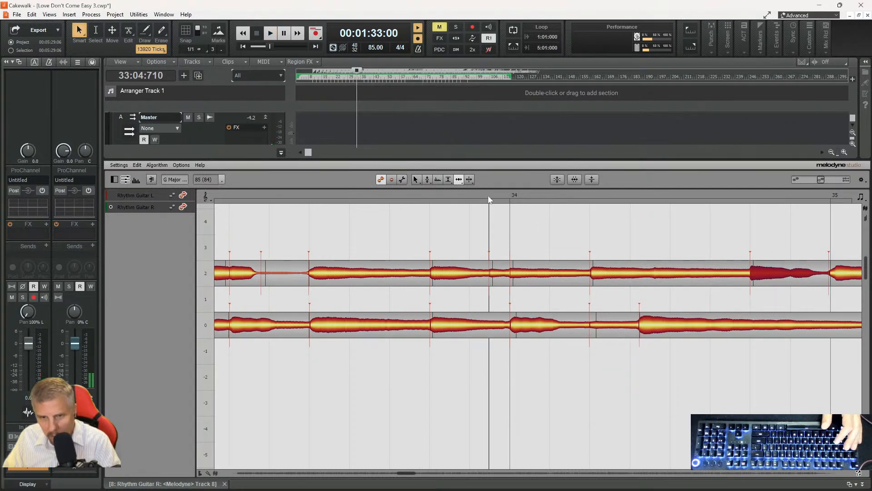
pyautogui.press('space')
pyautogui.press('space')
pyautogui.moveTo(647, 330); pyautogui.dragTo(609, 333)
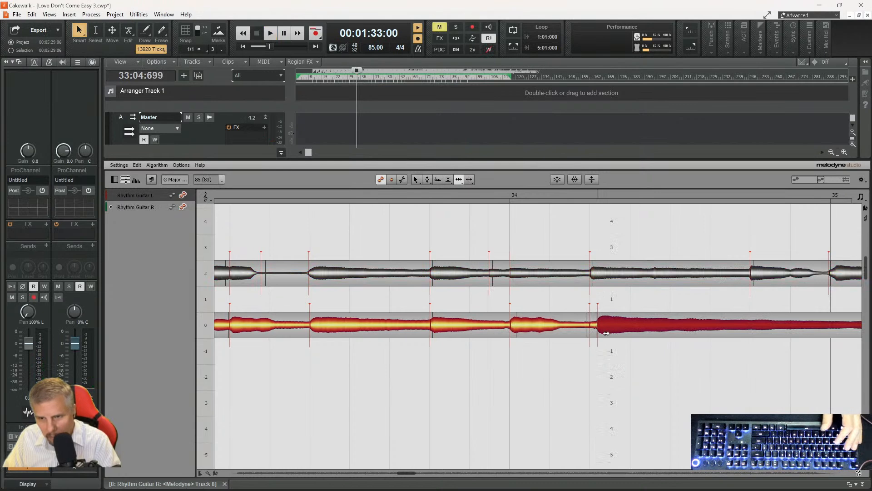
pyautogui.press('space')
# - Nudge the short Rhythm Guitar R note at beat 2 of bar 34 slightly earlier during playback
pyautogui.click(584, 325)
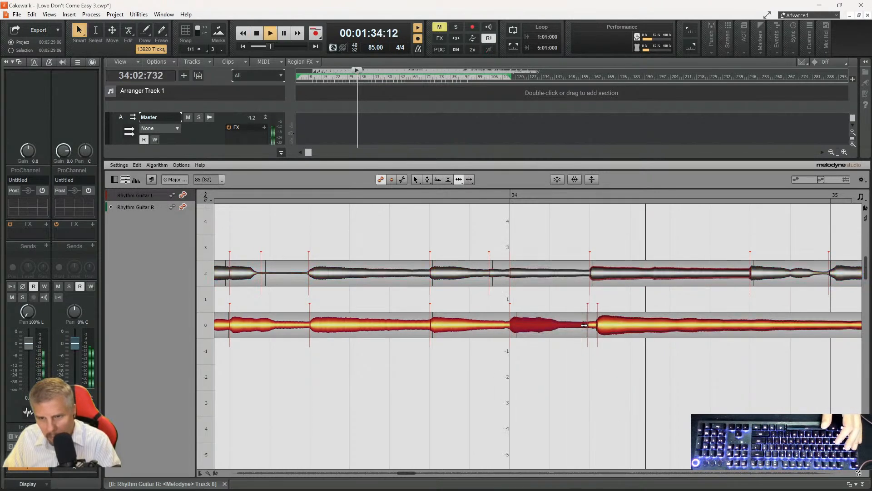
pyautogui.click(591, 325)
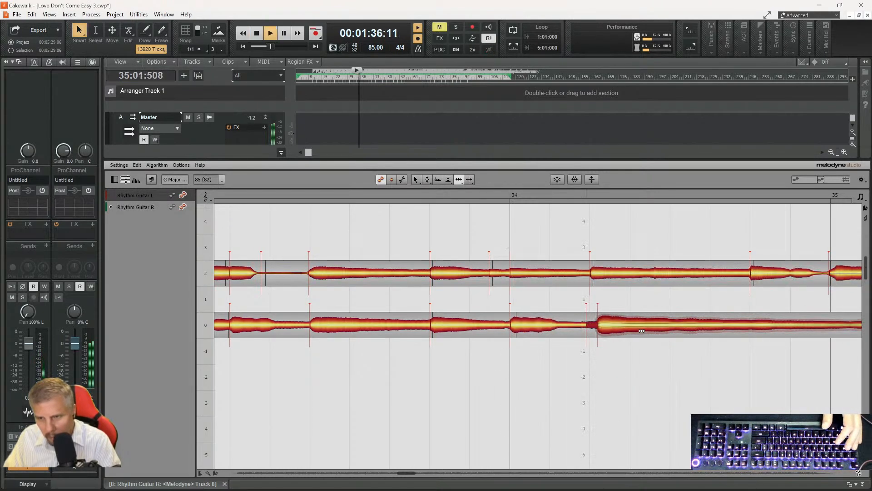
pyautogui.press('space')
# - Align Rhythm Guitar L with the start of bar 35 and the half-beat after it
pyautogui.moveTo(406, 477); pyautogui.dragTo(410, 479)
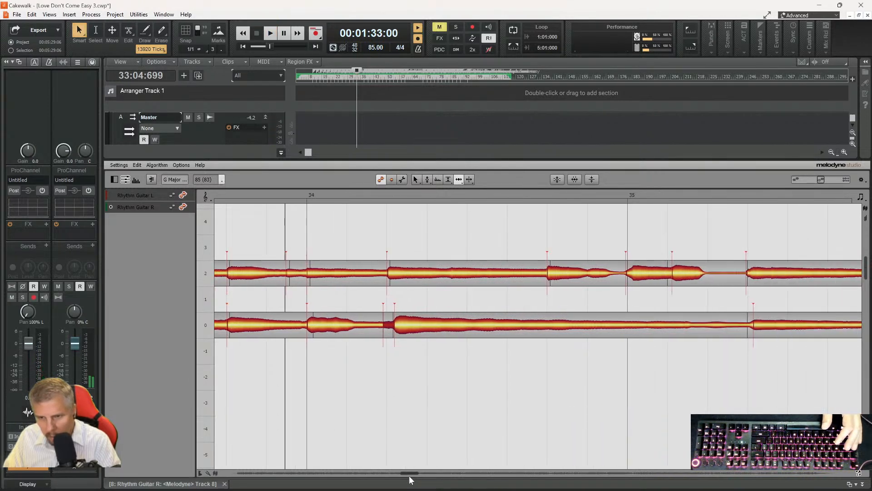
pyautogui.click(631, 275)
pyautogui.click(678, 276)
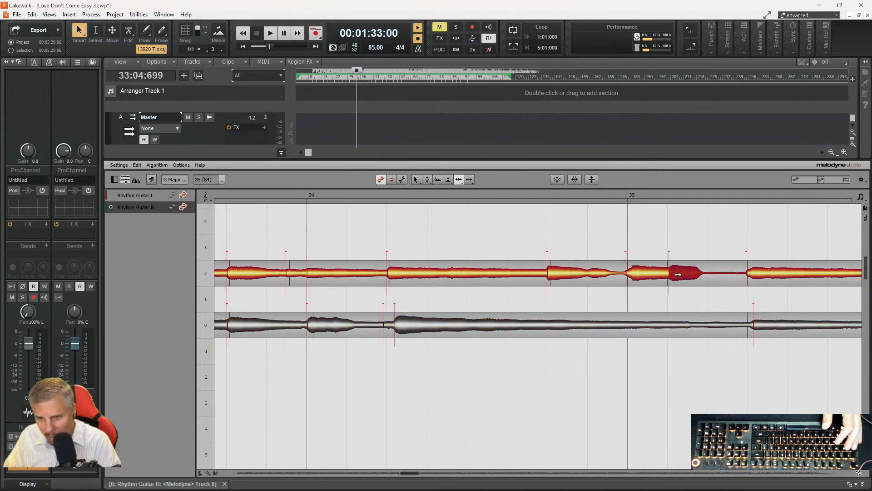
# - Align both rhythm guitars with the half-beat after beat 2 of bar 35 and play back from beat 4 of bar 34
pyautogui.click(592, 194)
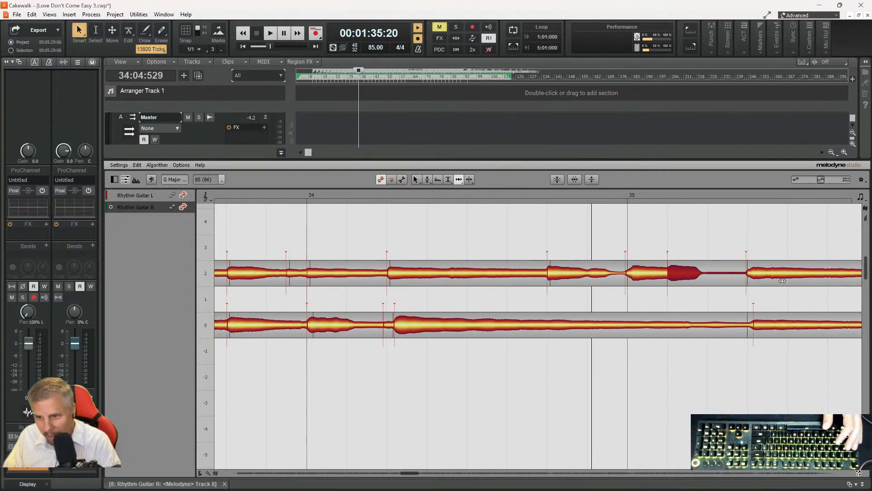
pyautogui.click(759, 274)
pyautogui.click(756, 324)
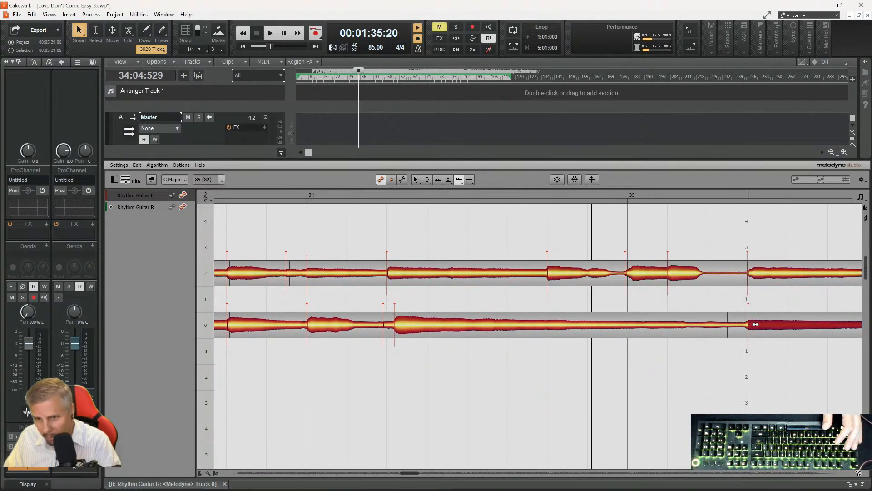
pyautogui.press('space')
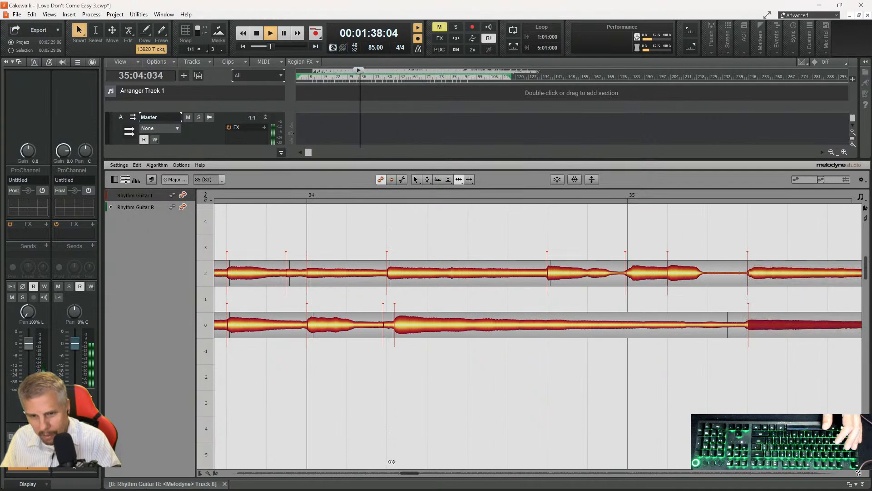
pyautogui.press('space')
# - Align Rhythm Guitar R with beat 4 of bar 35 and the start of bar 36, and restart playback
pyautogui.moveTo(409, 476); pyautogui.dragTo(413, 477)
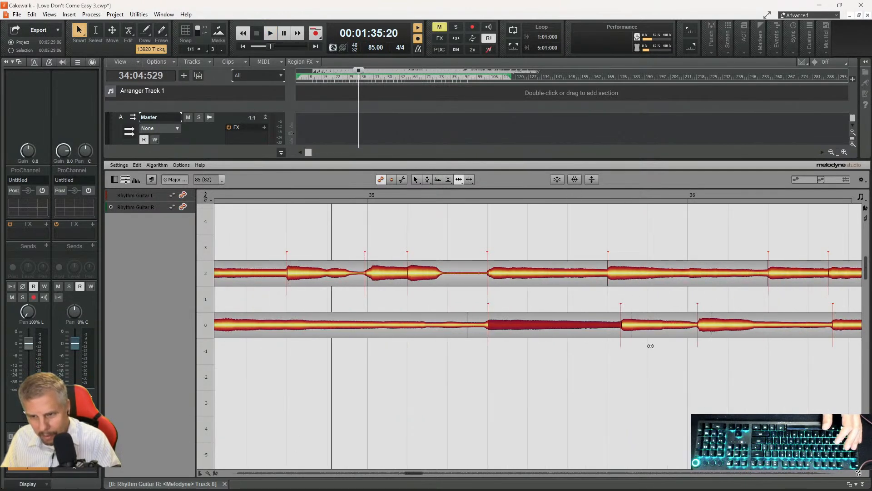
pyautogui.press('space')
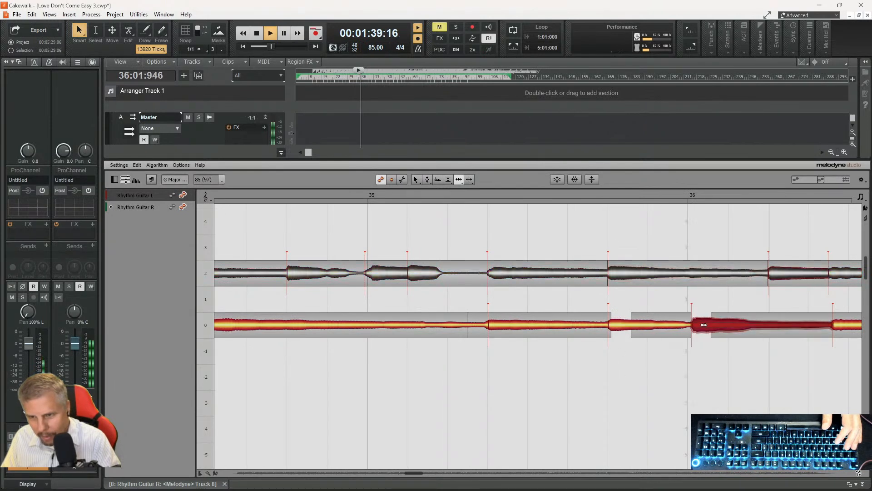
pyautogui.moveTo(704, 325); pyautogui.dragTo(700, 325)
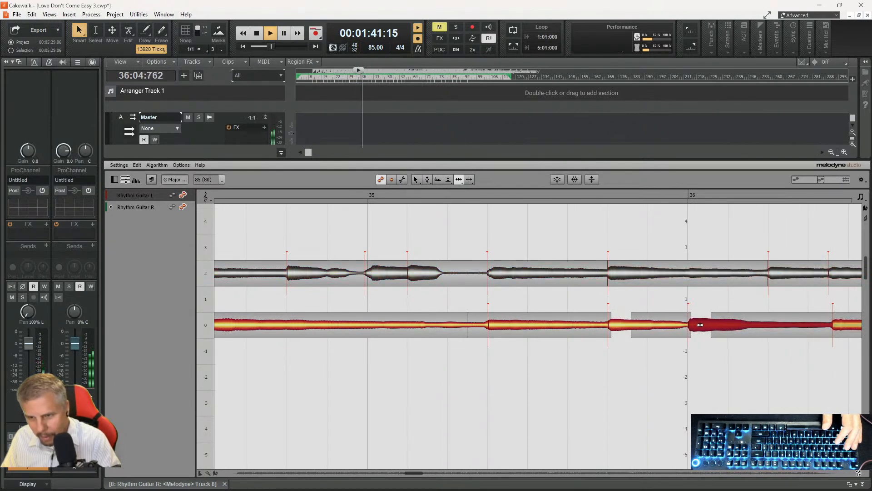
pyautogui.press('space')
pyautogui.press('space')
# - Nudge the Rhythm Guitar R note just before beat 3 of bar 36 and align Rhythm Guitar L with beat 2
pyautogui.moveTo(845, 326); pyautogui.dragTo(845, 326)
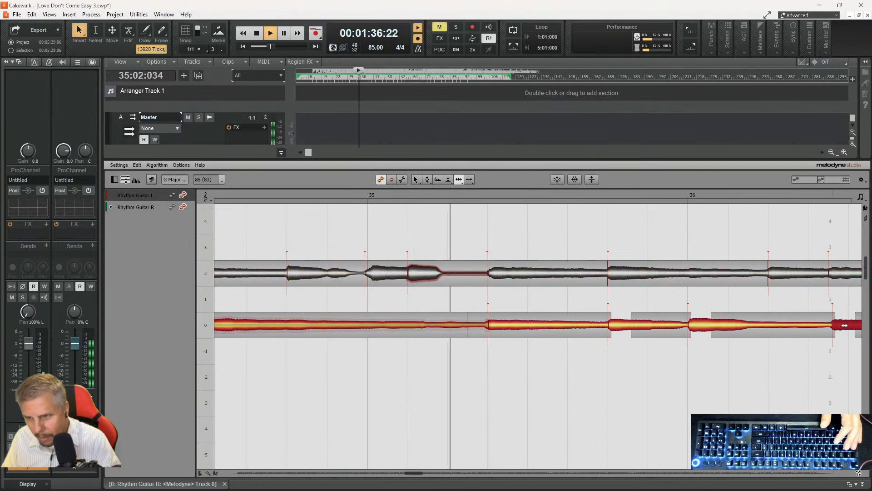
pyautogui.click(786, 276)
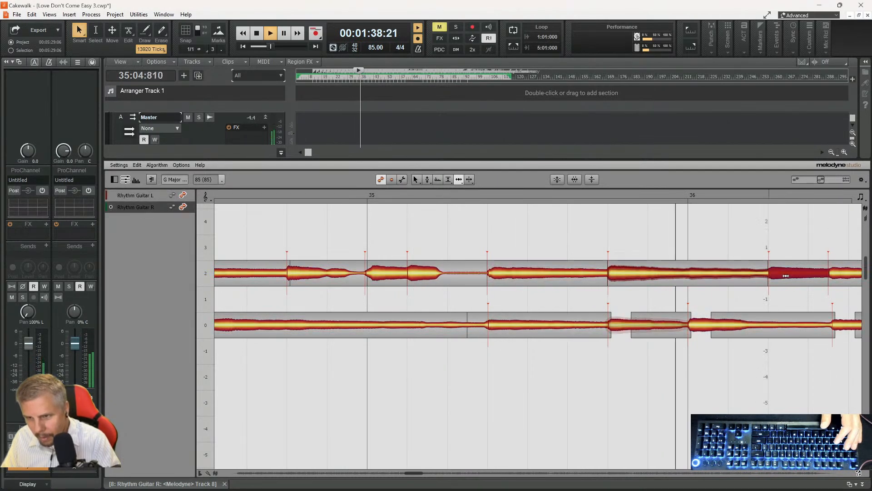
pyautogui.press('space')
pyautogui.press('space')
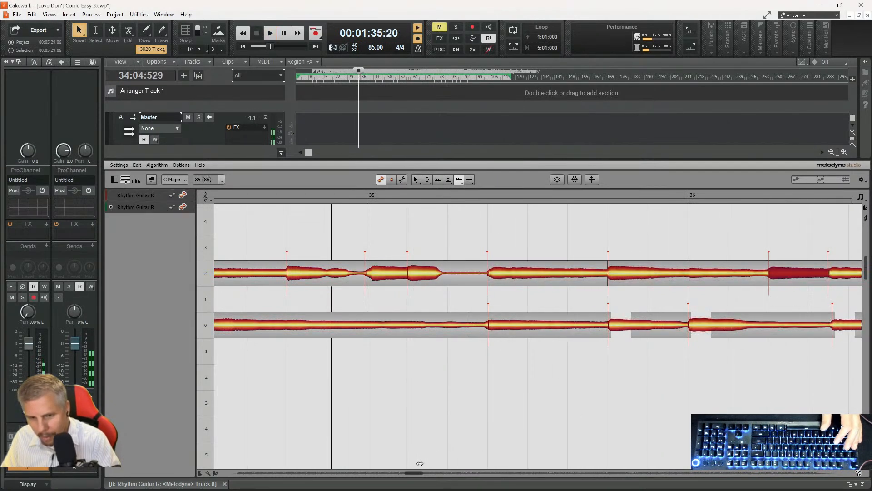
# - Align Rhythm Guitar L with beat 4 of bar 36 and the start of bar 37
pyautogui.moveTo(411, 473); pyautogui.dragTo(415, 473)
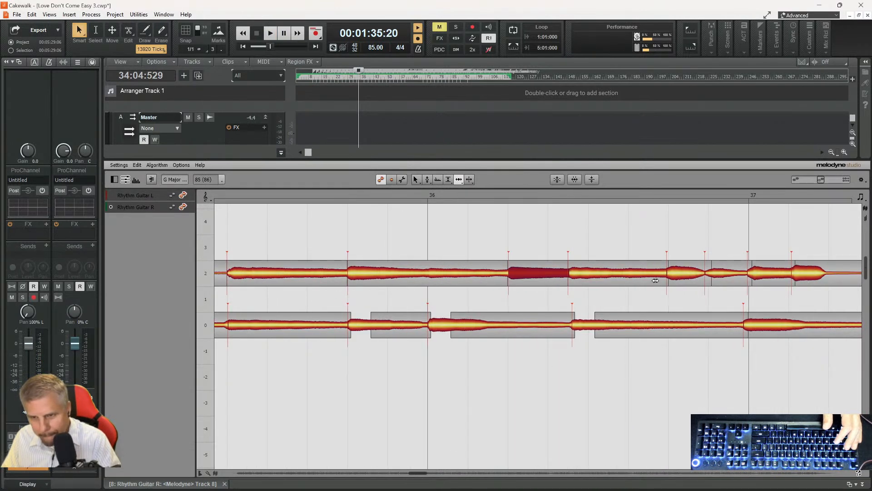
pyautogui.click(674, 271)
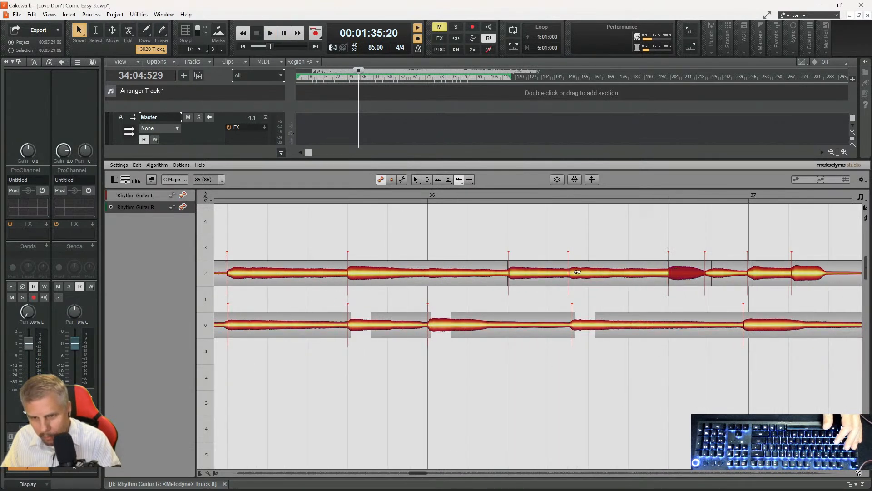
pyautogui.click(419, 198)
pyautogui.click(768, 273)
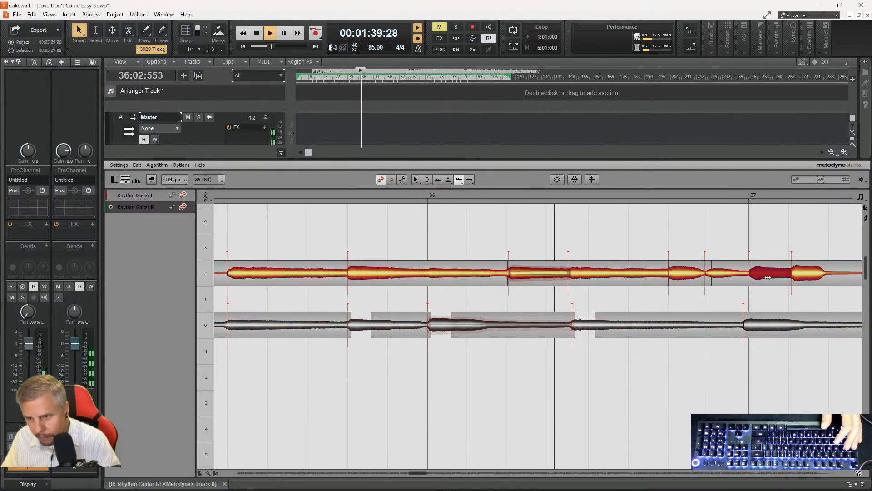
# - Align Rhythm Guitar R with the start of bar 37 and play back the transition into it
pyautogui.click(753, 327)
pyautogui.moveTo(753, 328); pyautogui.dragTo(756, 328)
pyautogui.press('space')
pyautogui.press('space')
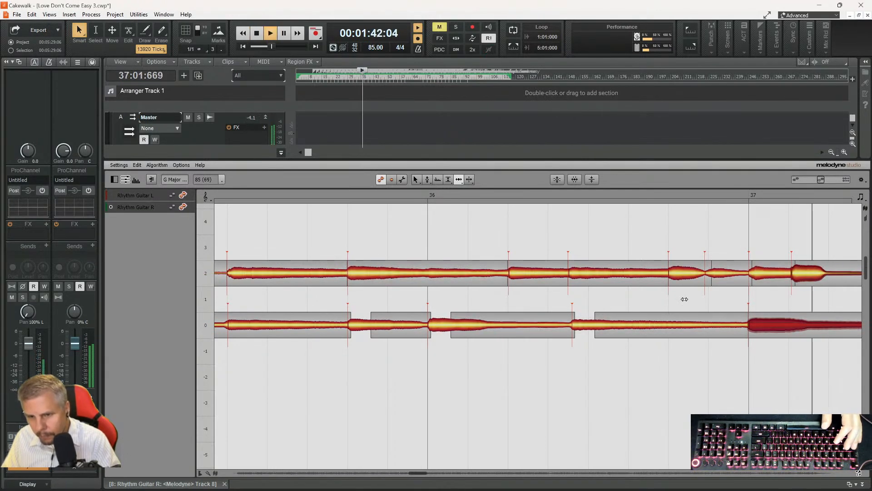
# - Align Rhythm Guitar R with the half-beat after beat 2 of bar 37 and play back from just before bar 37
pyautogui.moveTo(418, 474); pyautogui.dragTo(423, 473)
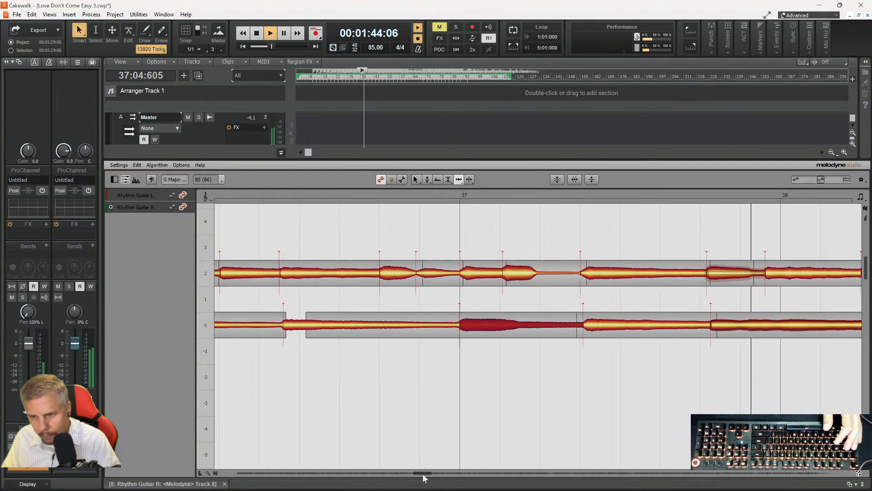
pyautogui.press('space')
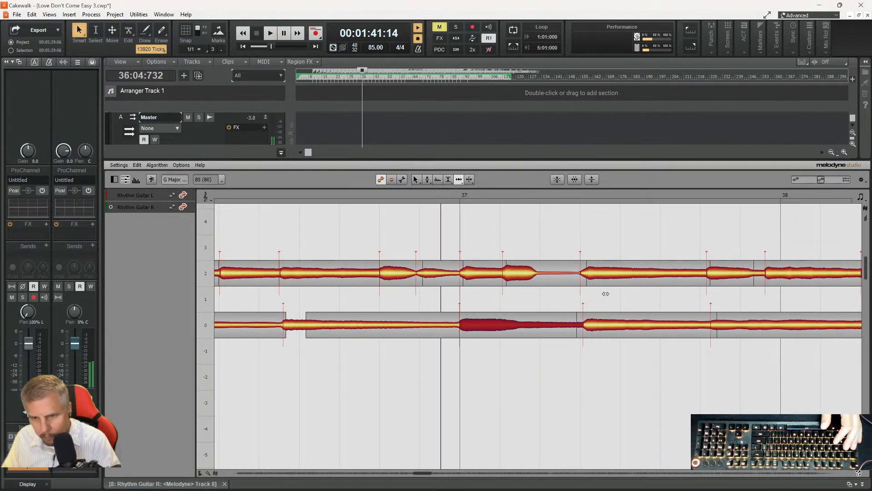
pyautogui.click(589, 325)
pyautogui.press('space')
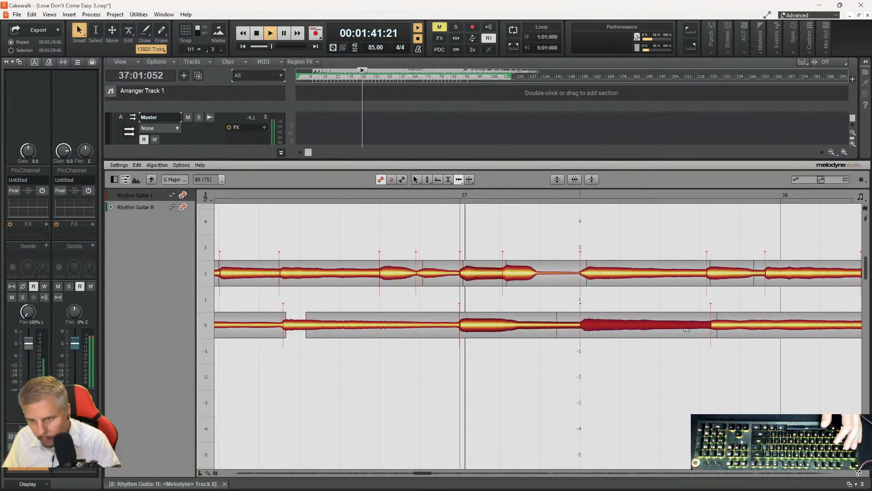
# - Align both Rhythm Guitar R and Rhythm Guitar L with beat 4 of bar 37
pyautogui.moveTo(720, 324); pyautogui.dragTo(707, 324)
pyautogui.click(718, 274)
pyautogui.press('space')
pyautogui.moveTo(717, 274); pyautogui.dragTo(713, 274)
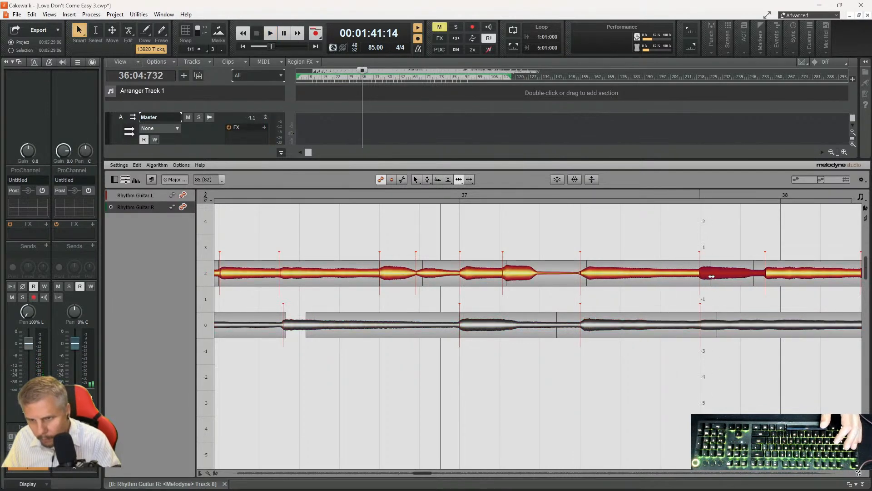
# - Play back bar 37 and shift the Rhythm Guitar L note just before bar 38 slightly earlier
pyautogui.press('space')
pyautogui.moveTo(774, 276); pyautogui.dragTo(772, 276)
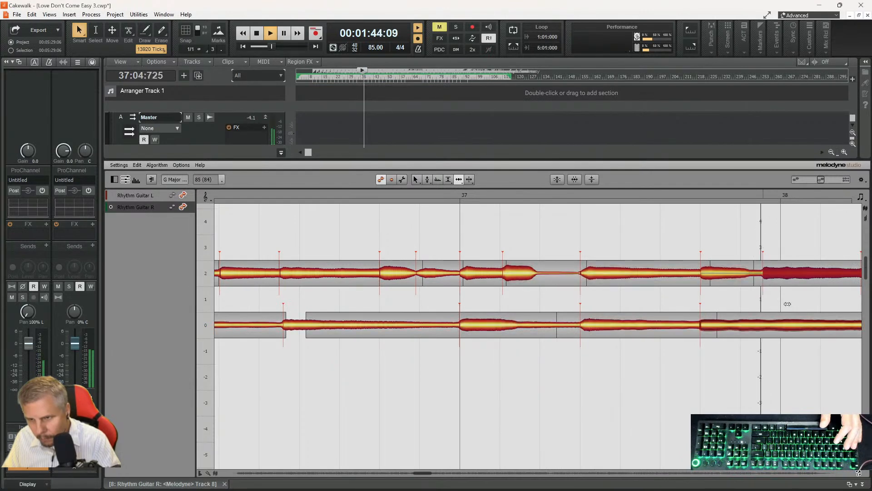
pyautogui.press('space')
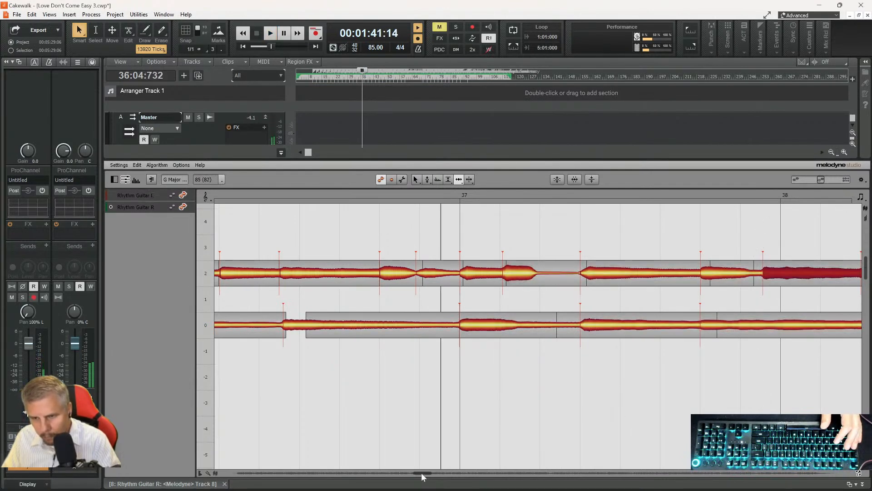
# - Align Rhythm Guitar R with beat 2 of bar 38 and play it back
pyautogui.moveTo(418, 474); pyautogui.dragTo(423, 474)
pyautogui.click(612, 326)
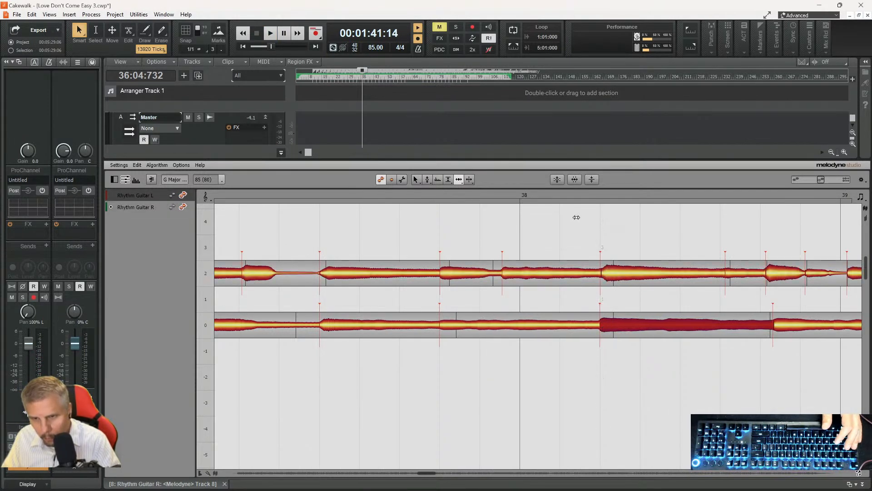
pyautogui.press('space')
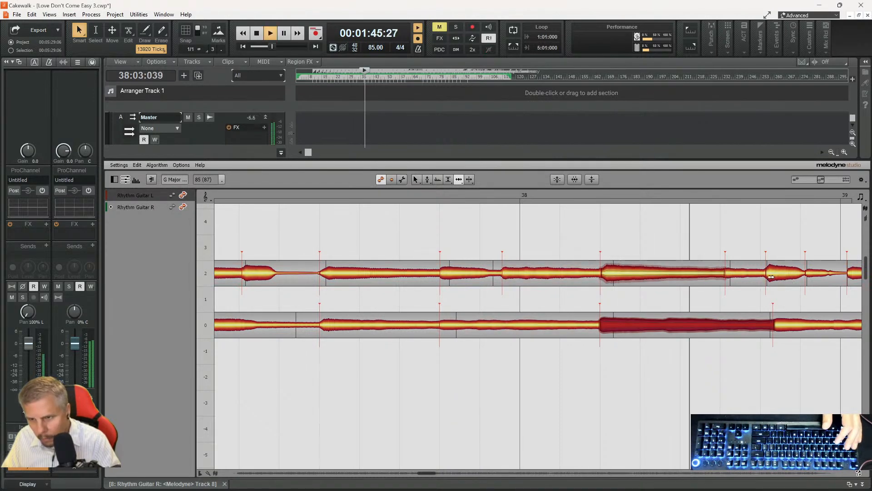
pyautogui.press('space')
# - Align Rhythm Guitar L with the half-beat after beat 3 and with beat 4 of bar 38
pyautogui.click(739, 273)
pyautogui.moveTo(739, 273); pyautogui.dragTo(767, 276)
pyautogui.press('space')
pyautogui.click(768, 274)
pyautogui.press('space')
# - Align Rhythm Guitar R with beat 4 of bar 38 and play the bar again
pyautogui.press('space')
pyautogui.moveTo(776, 323); pyautogui.dragTo(764, 323)
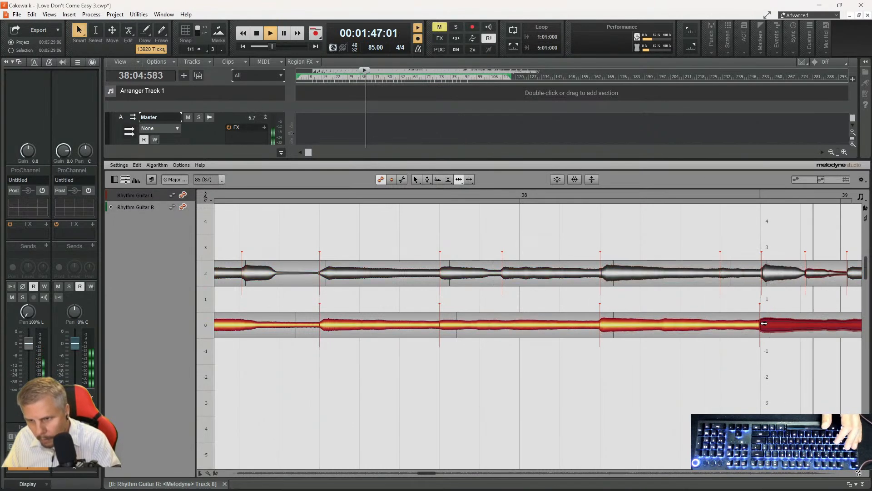
pyautogui.press('space')
pyautogui.press('space')
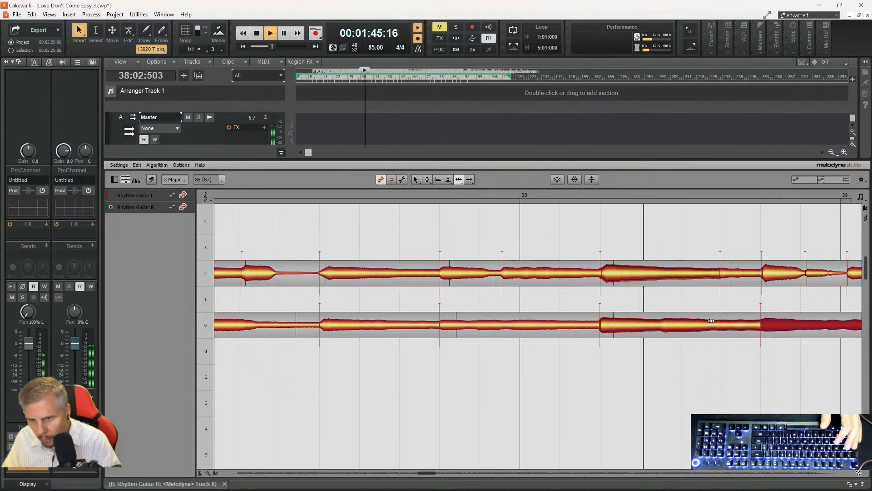
# - Align Rhythm Guitar L with the half-beat after beat 4 of bar 38 and the start of bar 39, checking with playback
pyautogui.press('space')
pyautogui.press('space')
pyautogui.moveTo(818, 273); pyautogui.dragTo(814, 274)
pyautogui.press('space')
pyautogui.press('space')
pyautogui.click(849, 275)
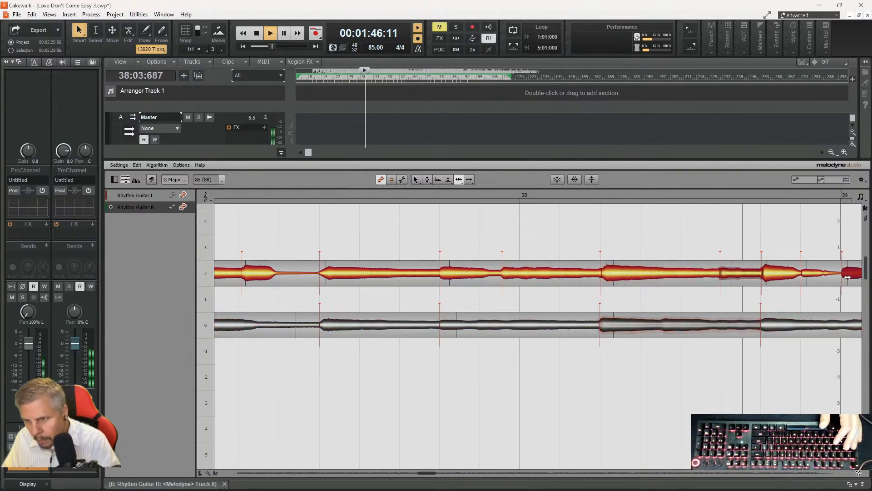
pyautogui.press('space')
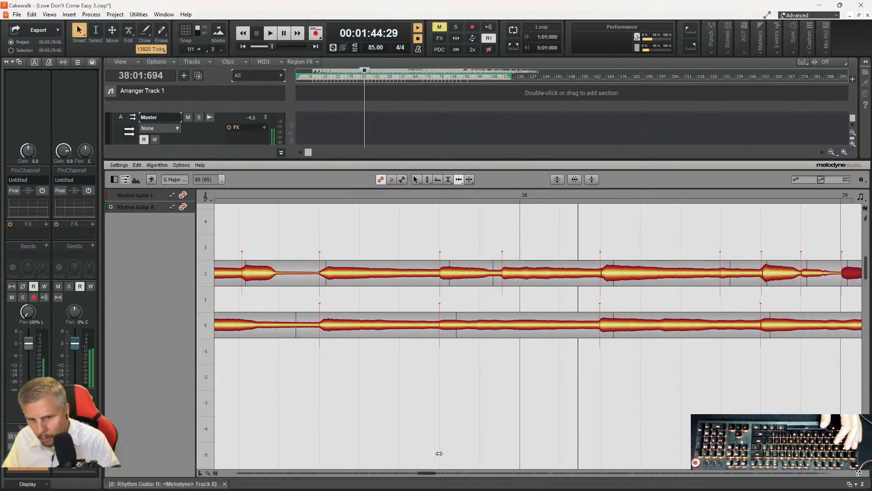
# - Align Rhythm Guitar R with the half-beat after the start of bar 39 during playback
pyautogui.moveTo(425, 474); pyautogui.dragTo(427, 474)
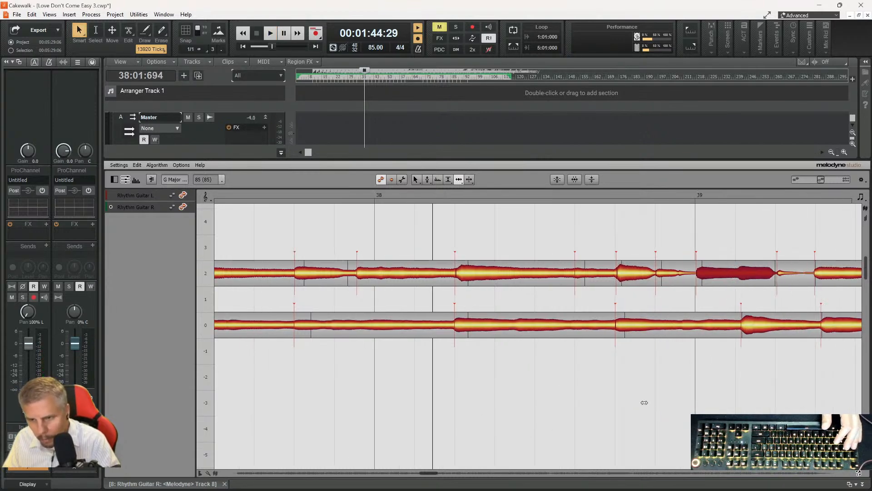
pyautogui.press('space')
pyautogui.click(745, 324)
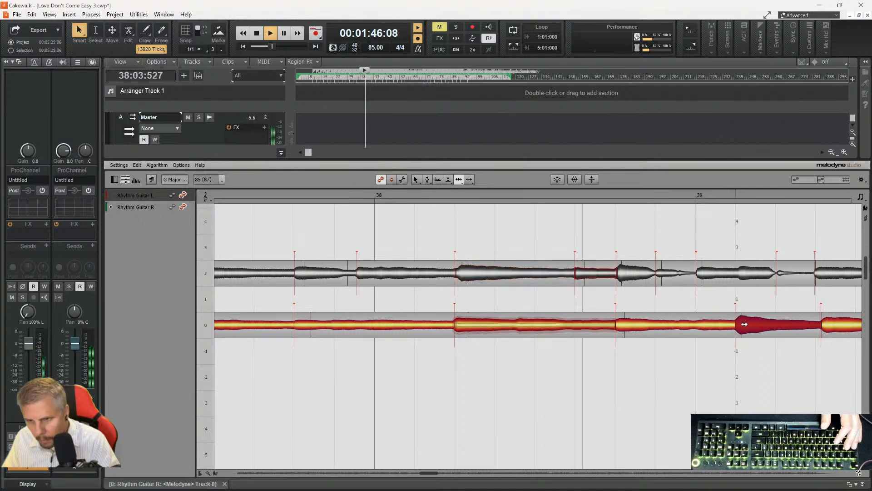
pyautogui.press('space')
# - Split the Rhythm Guitar L note at the half-beat after the start of bar 39 and change that separation's type
pyautogui.rightClick(766, 265)
pyautogui.click(767, 264)
pyautogui.click(736, 271)
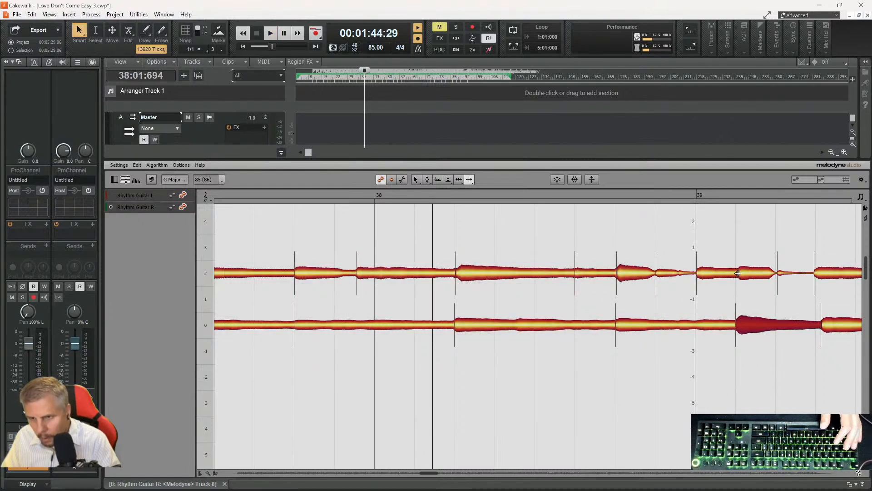
pyautogui.doubleClick(738, 274)
pyautogui.rightClick(724, 298)
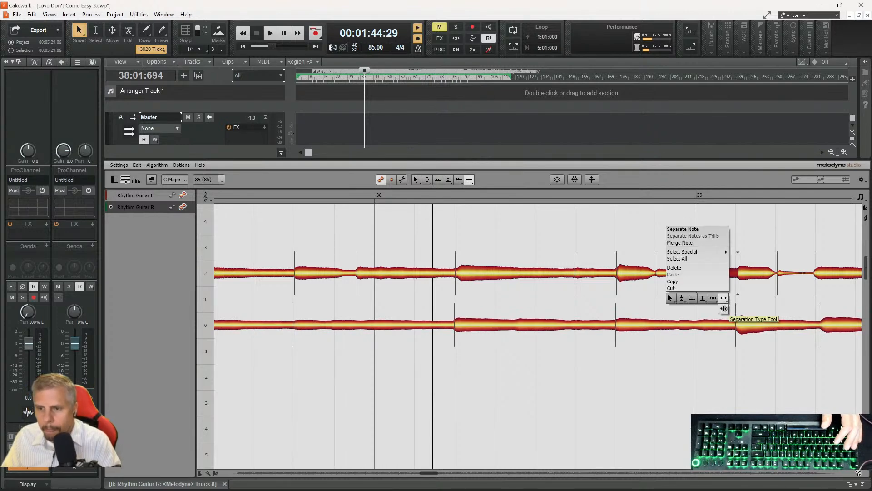
pyautogui.click(739, 287)
pyautogui.rightClick(720, 234)
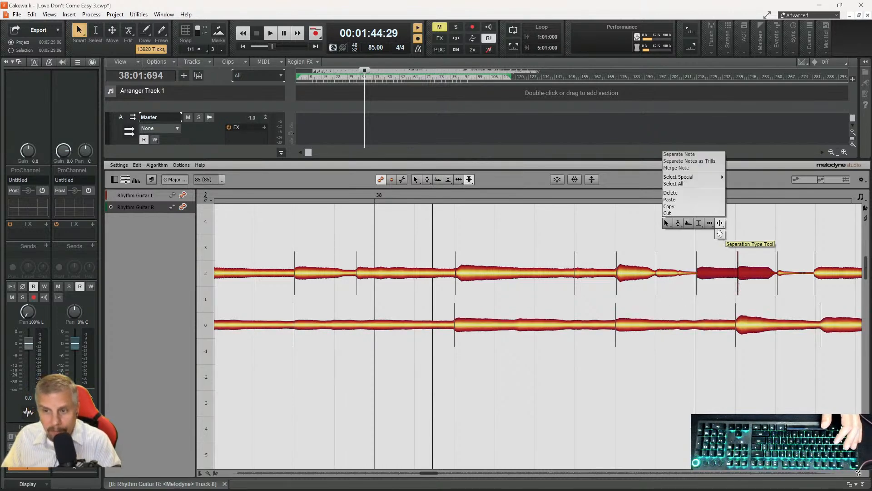
pyautogui.click(719, 223)
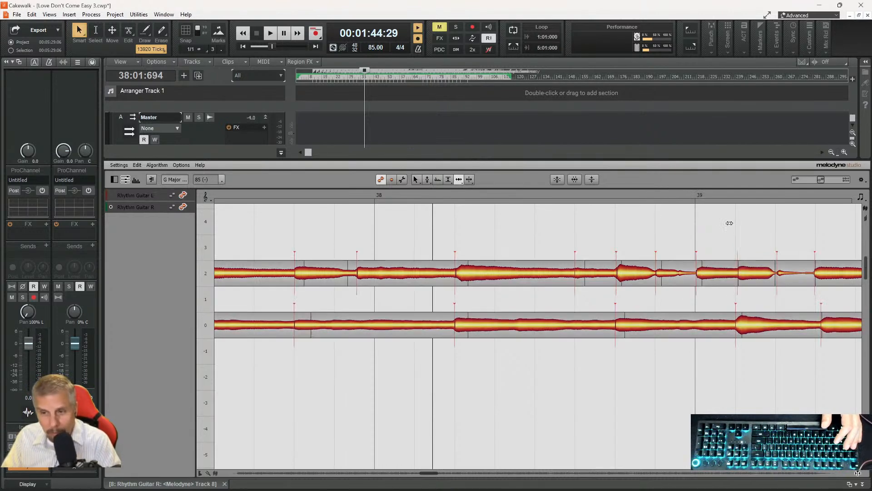
# - Align Rhythm Guitar L with bar 39's half-beat after beat 1, beat 2 and half-beat after beat 2, and Rhythm Guitar R with the last
pyautogui.click(748, 270)
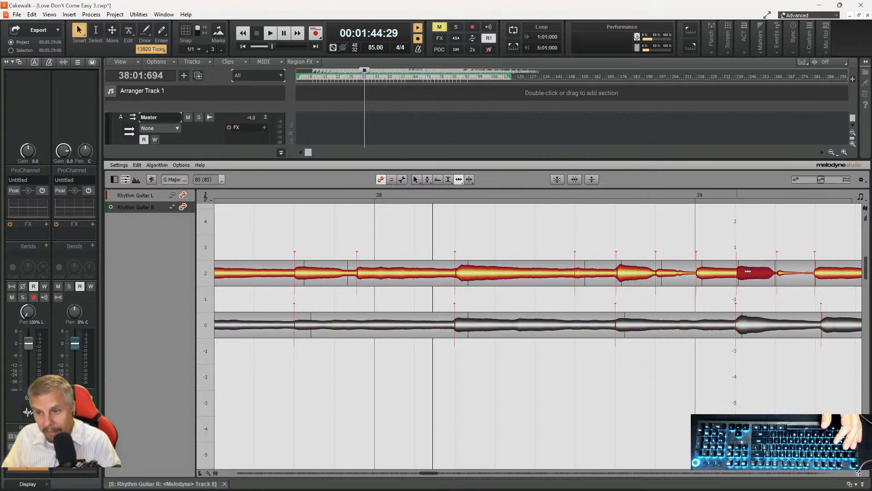
pyautogui.moveTo(785, 273); pyautogui.dragTo(783, 274)
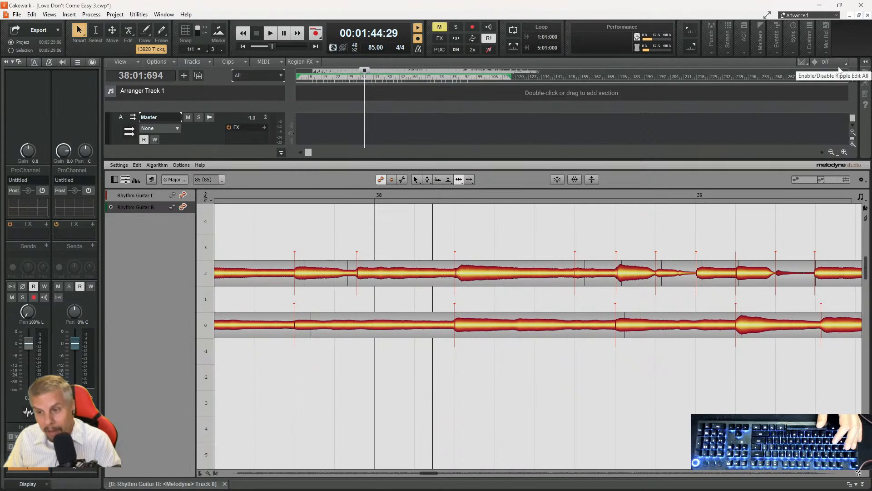
pyautogui.click(826, 271)
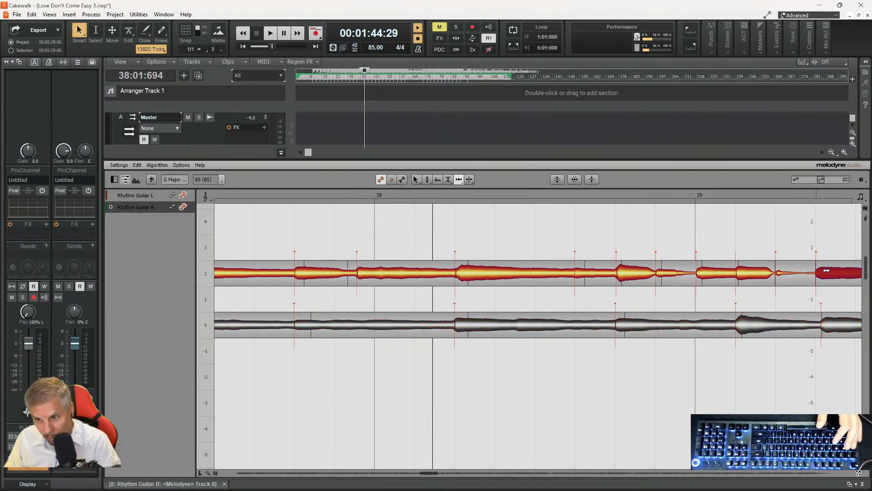
pyautogui.click(827, 325)
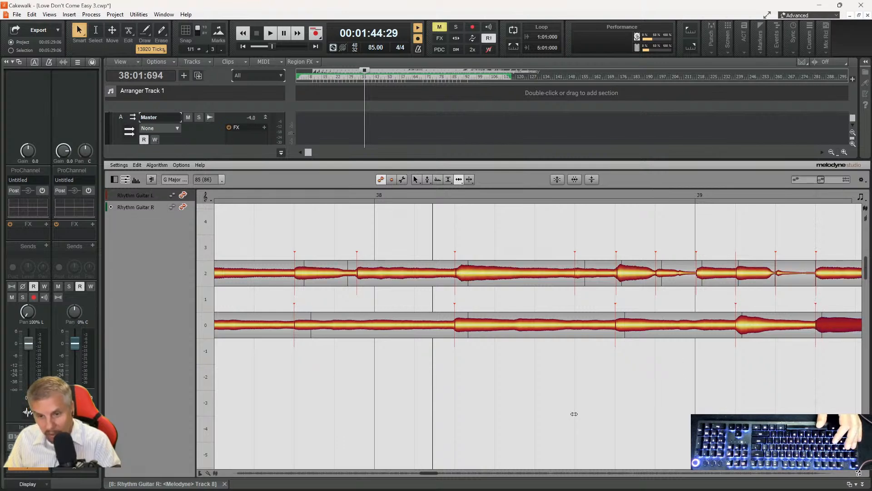
# - Align both rhythm guitars with beat 4 of bar 39, and Rhythm Guitar L with the start of bar 40
pyautogui.moveTo(431, 475); pyautogui.dragTo(433, 476)
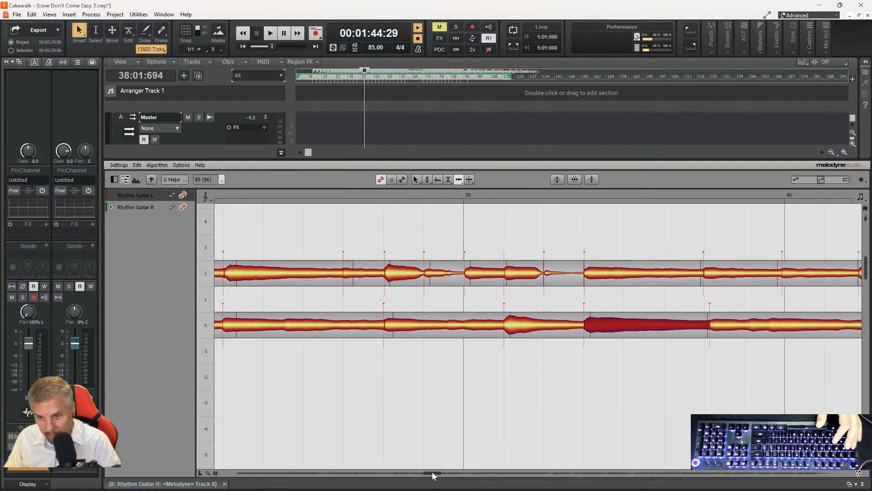
pyautogui.click(722, 323)
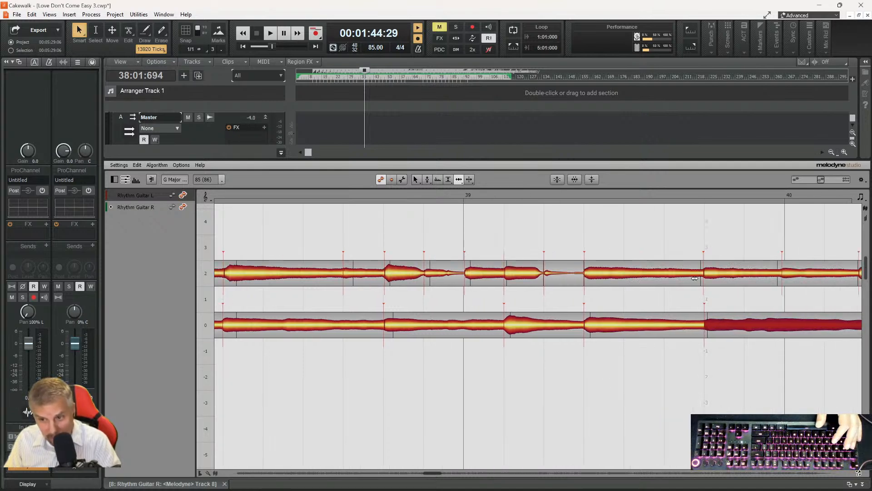
pyautogui.click(710, 271)
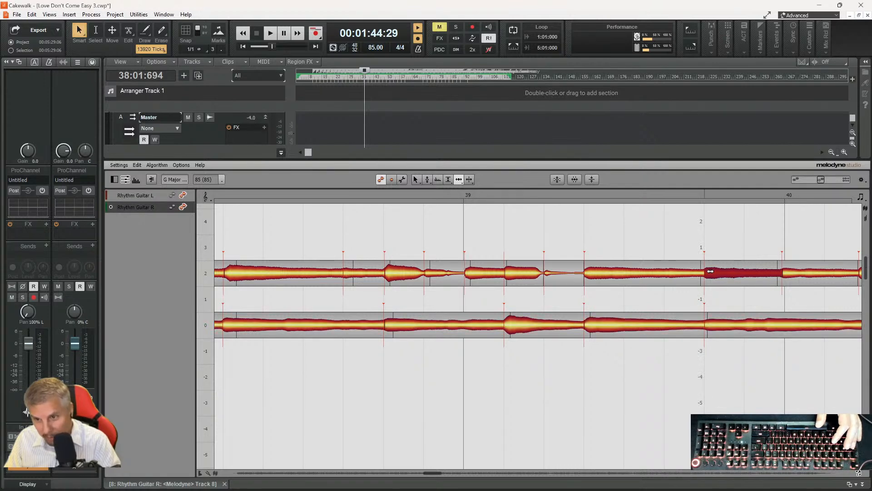
pyautogui.click(785, 274)
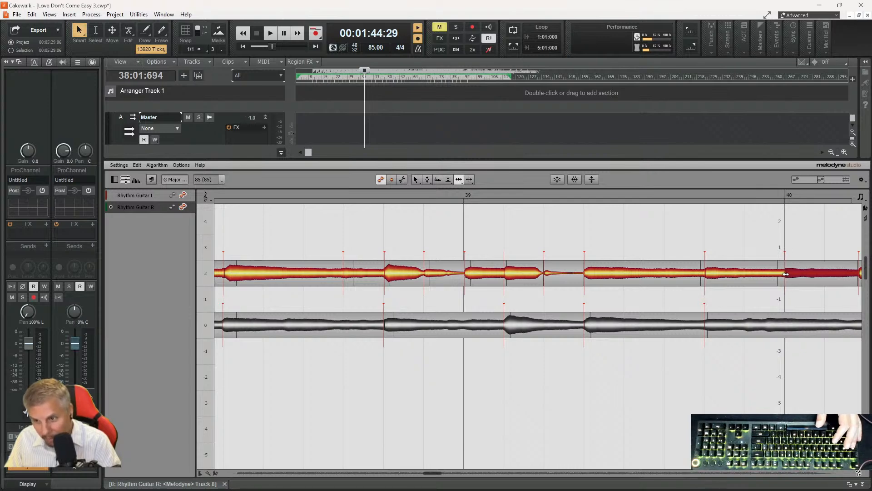
# - Play briefly from just after beat 2 of bar 39 and align Rhythm Guitar L with beat 2 of bar 40
pyautogui.click(568, 191)
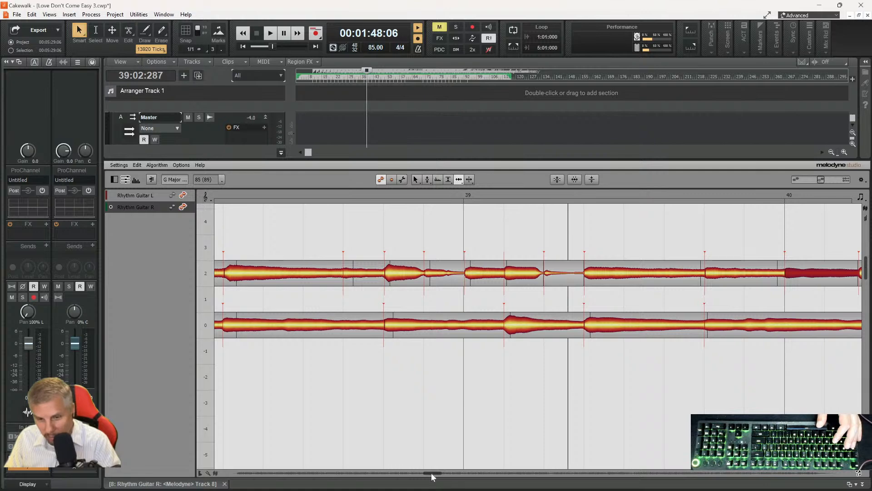
pyautogui.moveTo(432, 474); pyautogui.dragTo(434, 474)
pyautogui.press('space')
pyautogui.press('space')
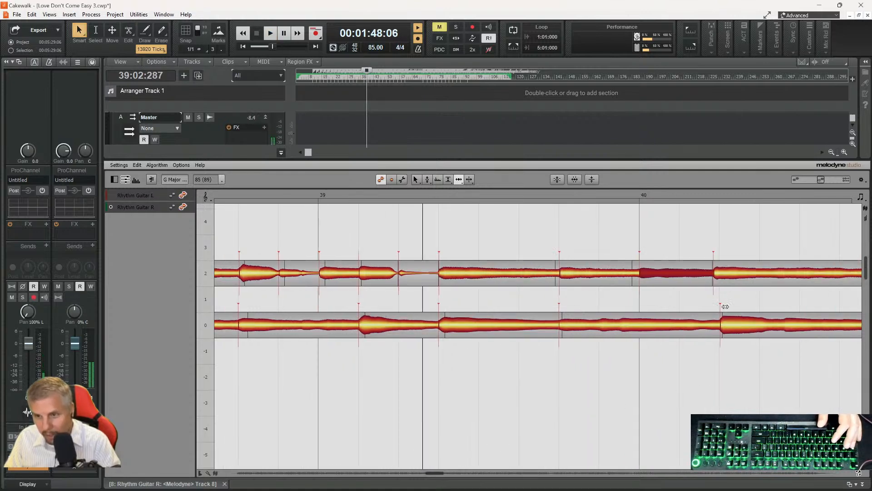
pyautogui.click(724, 275)
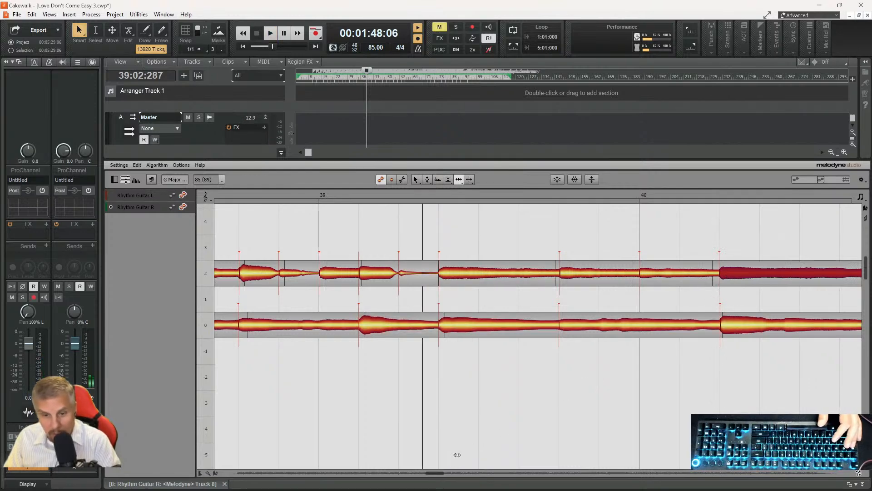
# - Align Rhythm Guitar R with beat 4 of bar 40, and the Rhythm Guitar L notes from that beat through beat 2 of bar 41
pyautogui.moveTo(433, 474); pyautogui.dragTo(438, 476)
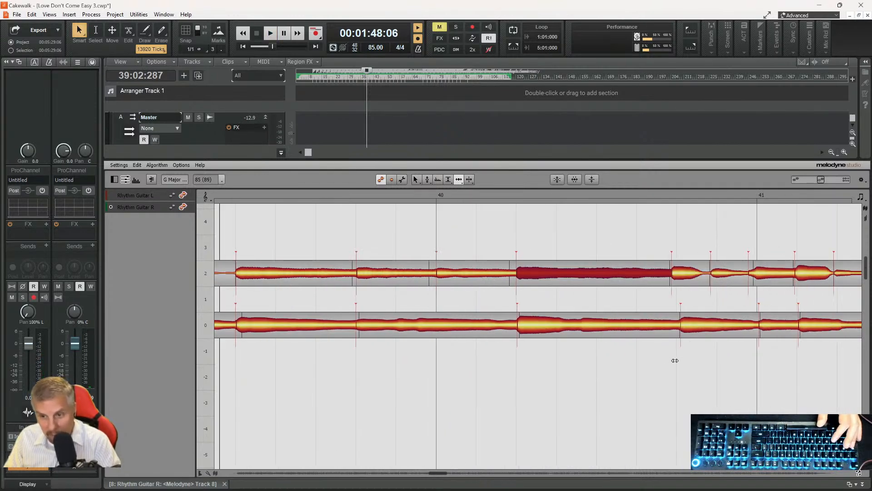
pyautogui.moveTo(698, 324); pyautogui.dragTo(690, 322)
pyautogui.moveTo(676, 271); pyautogui.dragTo(803, 274)
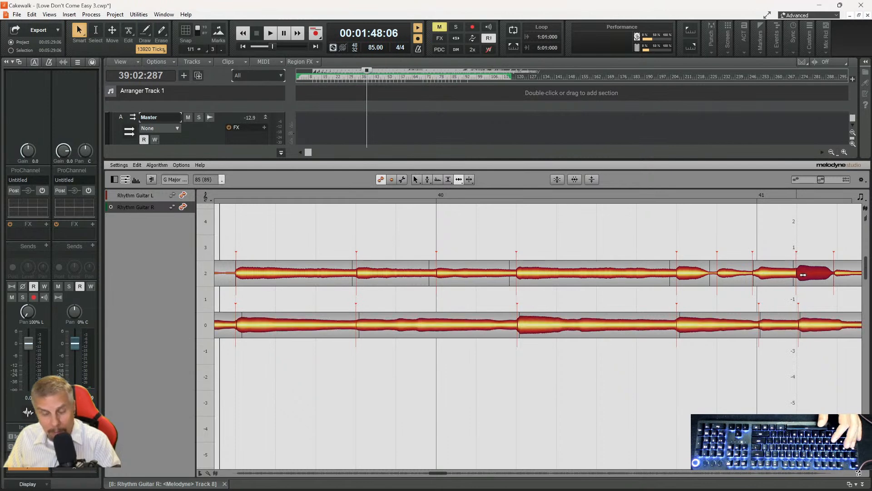
pyautogui.click(839, 272)
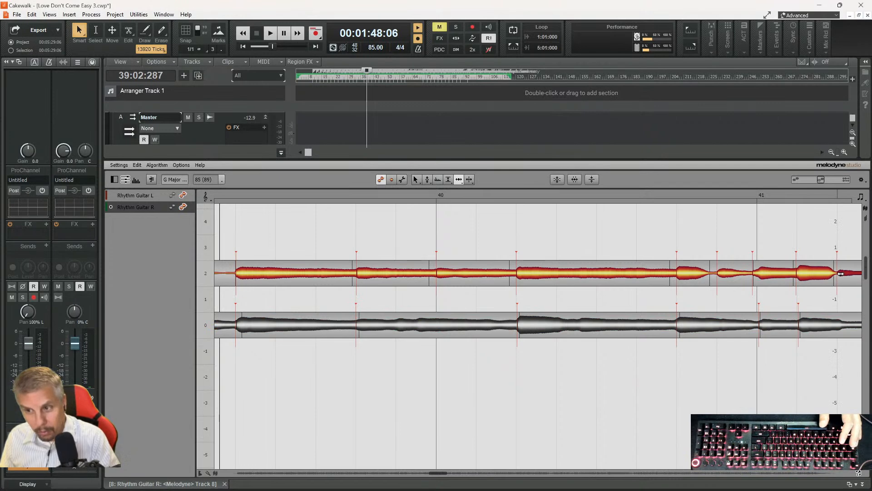
# - Align Rhythm Guitar R with the start of bar 41, the half-beat after it and the half-beat after beat 2
pyautogui.click(813, 321)
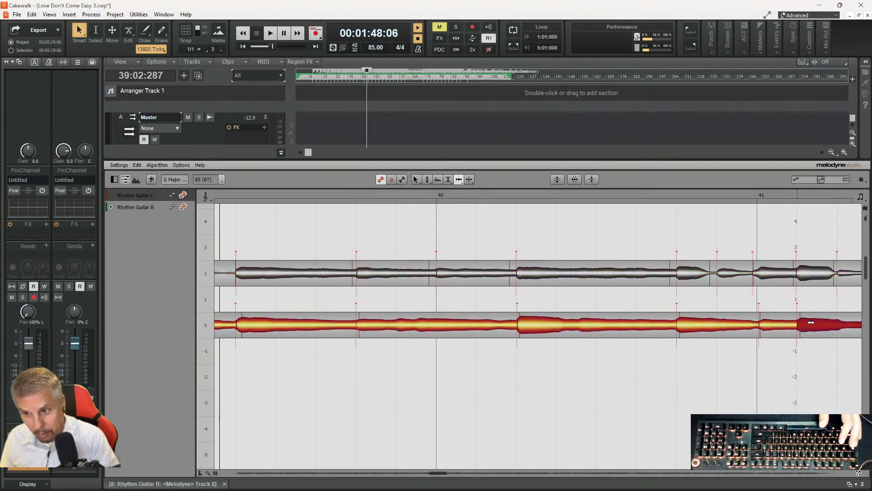
pyautogui.click(771, 324)
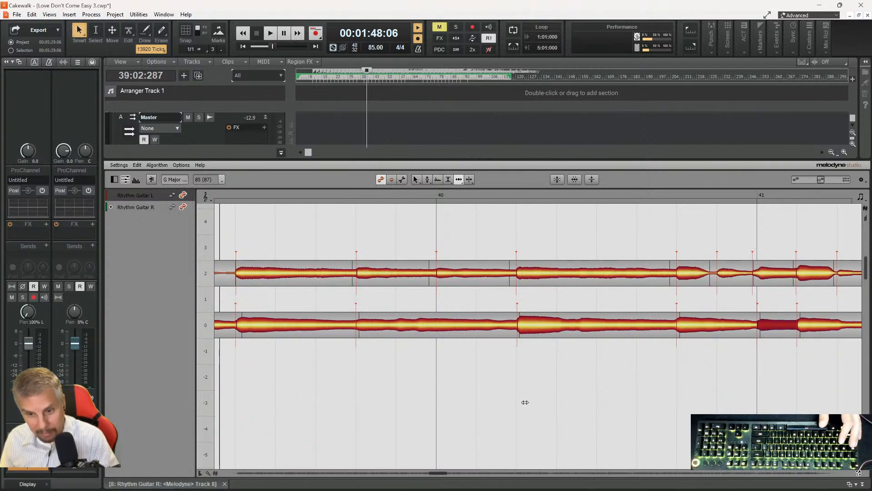
pyautogui.moveTo(437, 475); pyautogui.dragTo(441, 480)
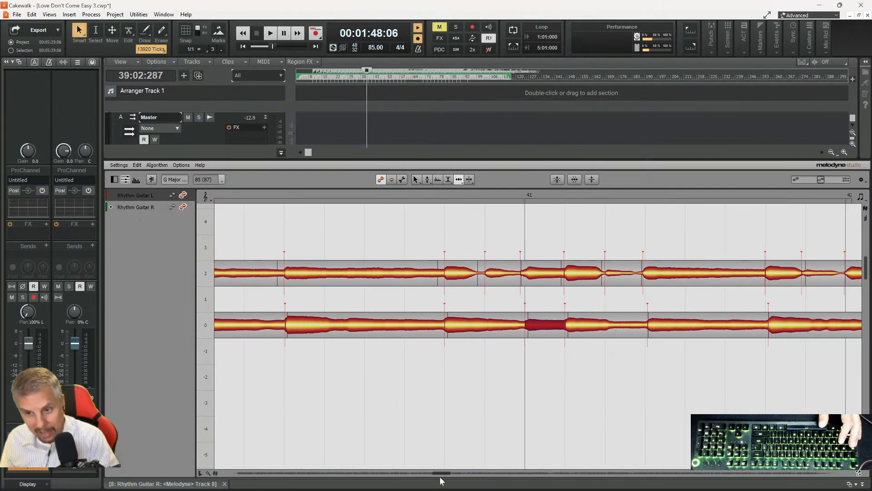
pyautogui.click(659, 326)
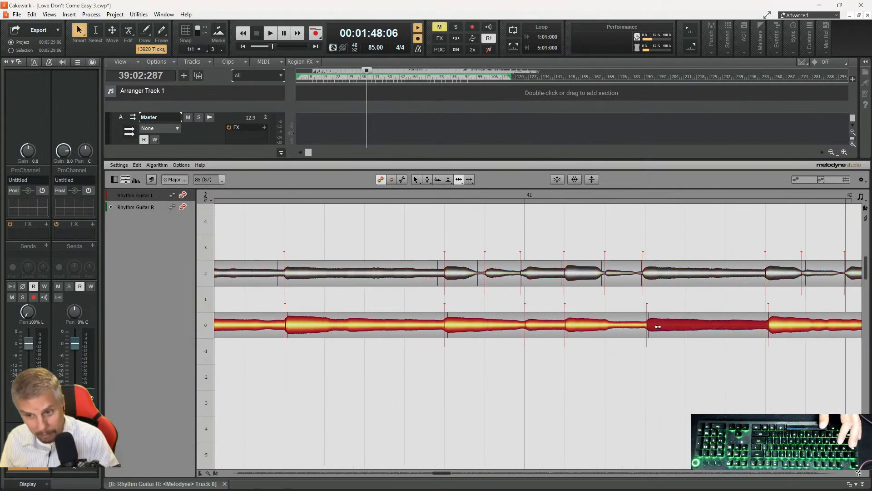
# - Align Rhythm Guitar R with beat 4 of bar 41, and Rhythm Guitar L with the half-beats after beats 1, 2 and 4 and bar 42's start
pyautogui.click(652, 277)
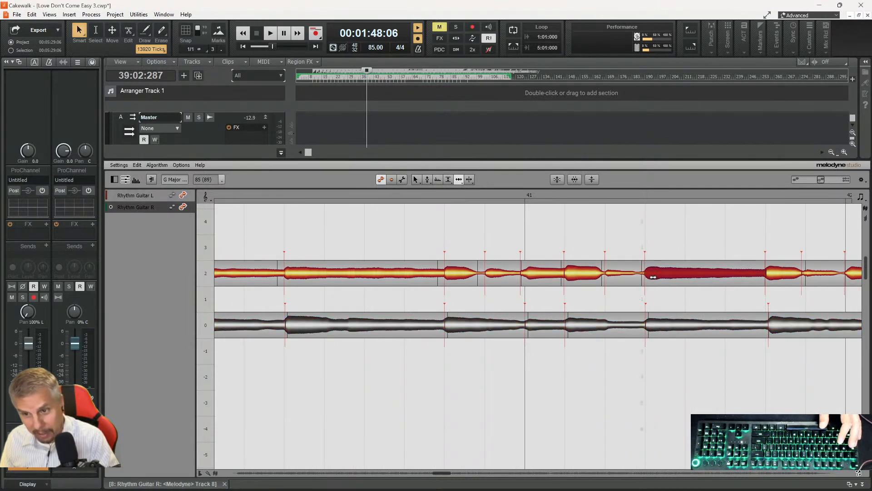
pyautogui.click(776, 322)
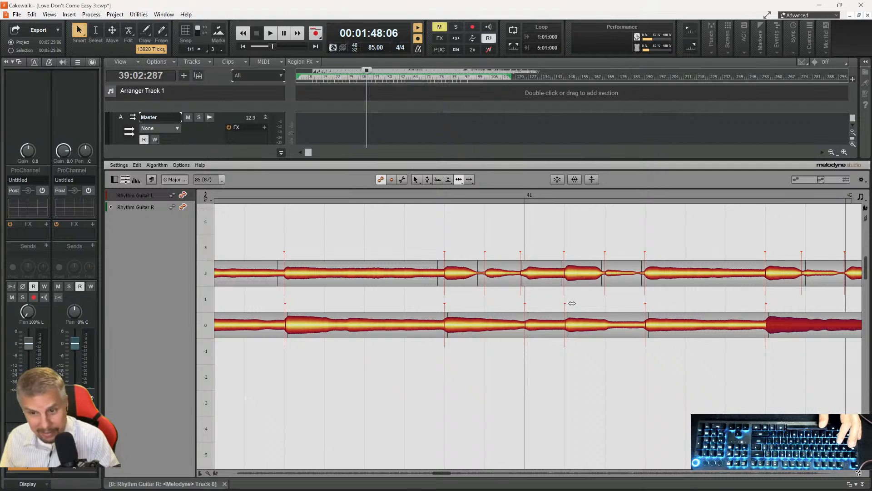
pyautogui.click(568, 272)
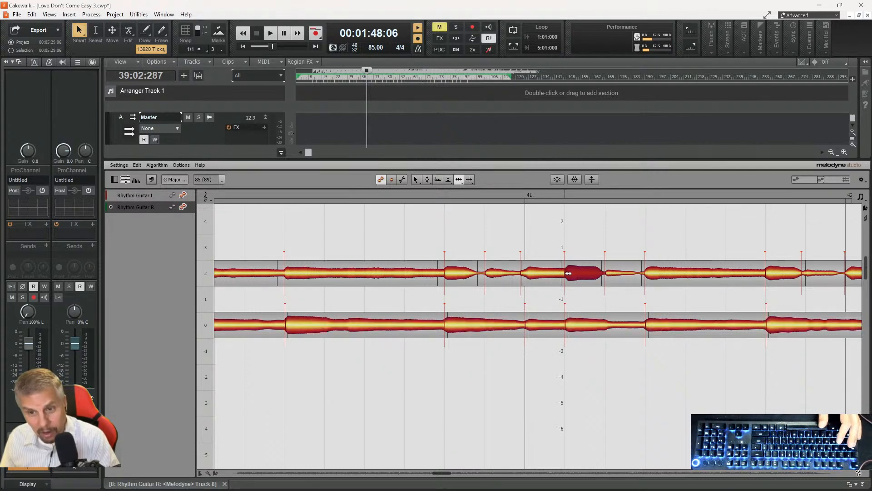
pyautogui.click(851, 275)
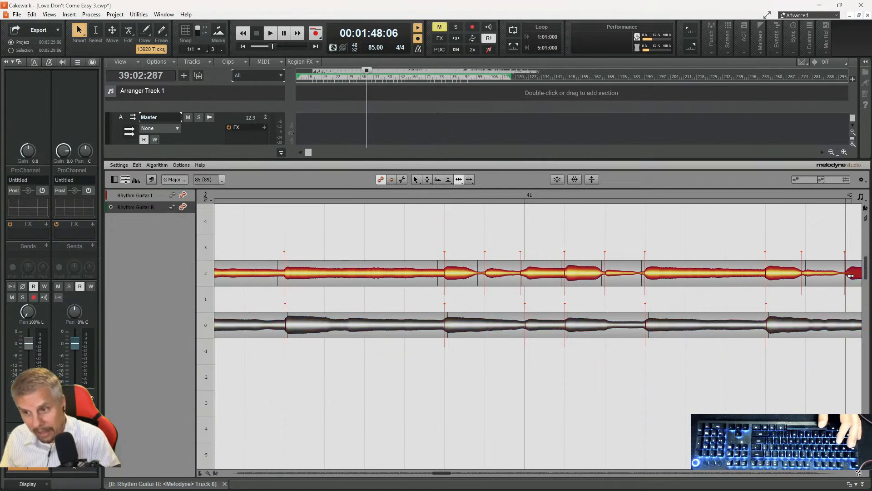
pyautogui.click(806, 275)
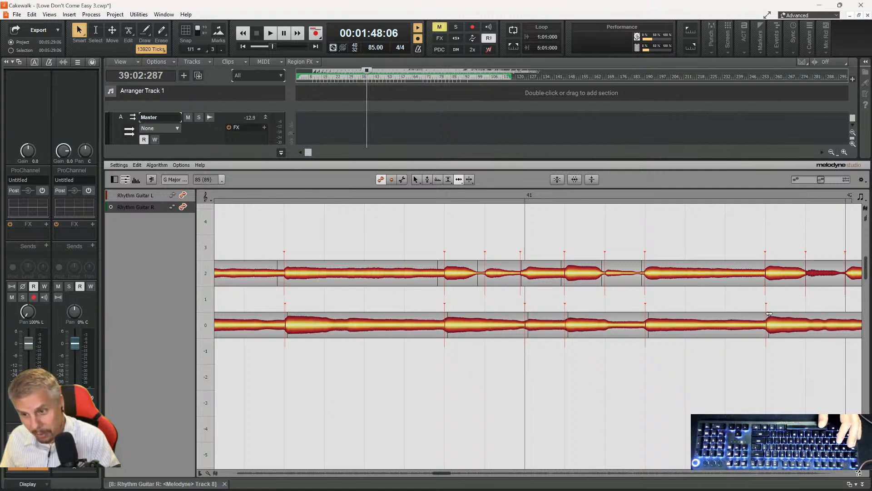
# - Align Rhythm Guitar L with beat 2 of bar 42 and play from the second half of bar 41
pyautogui.click(742, 199)
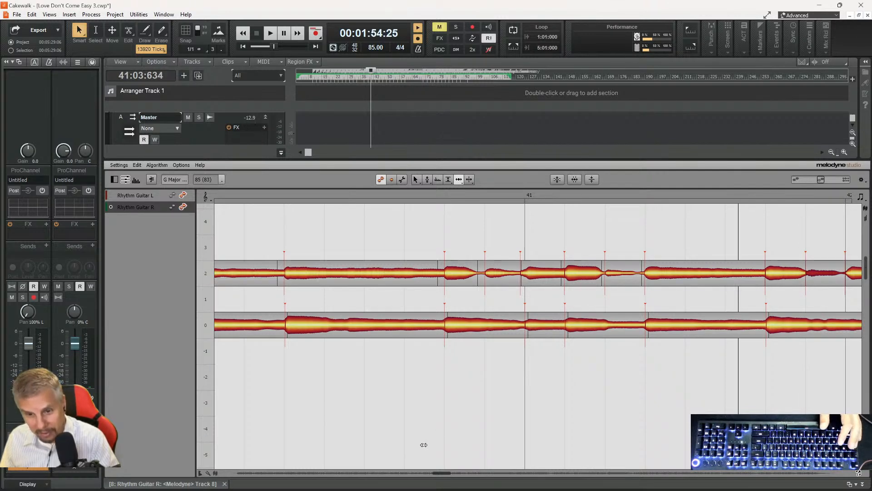
pyautogui.moveTo(444, 475); pyautogui.dragTo(449, 476)
pyautogui.click(617, 274)
pyautogui.press('space')
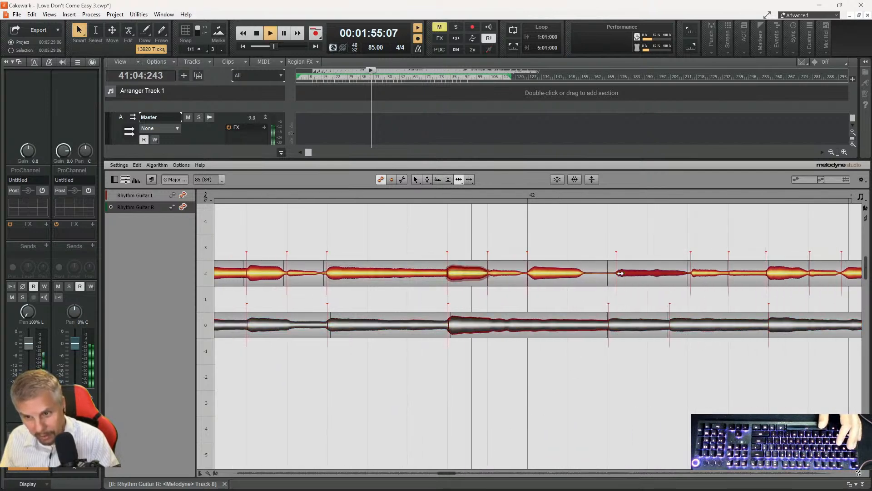
pyautogui.press('space')
# - Align the Rhythm Guitar L notes from beat 3 of bar 42 through the start of bar 43 with the beat and half-beat lines
pyautogui.click(694, 273)
pyautogui.moveTo(694, 273); pyautogui.dragTo(691, 273)
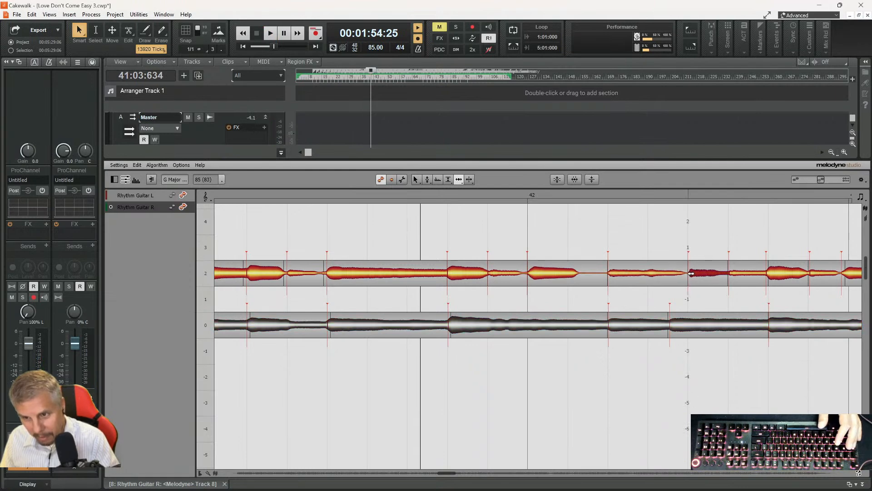
pyautogui.click(737, 274)
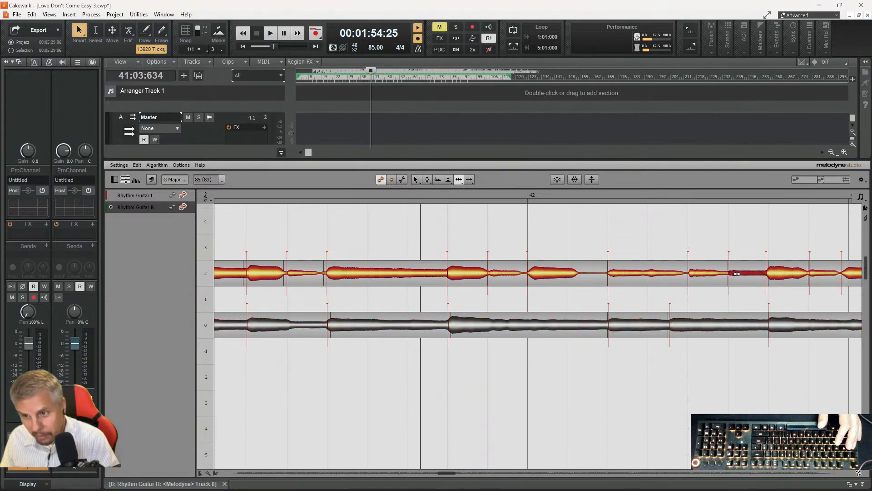
pyautogui.click(776, 277)
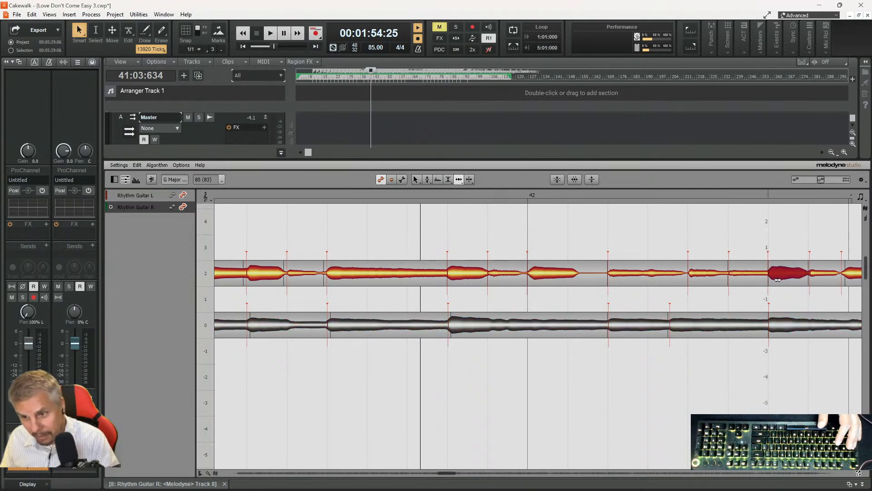
pyautogui.click(812, 275)
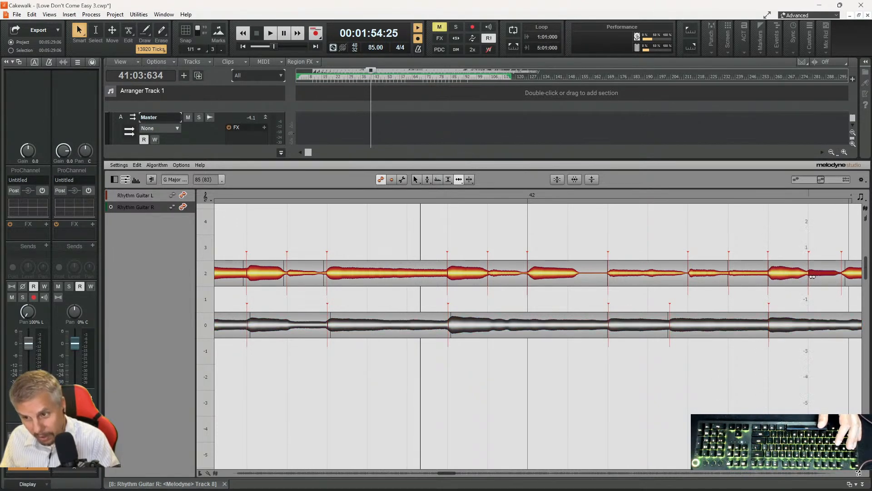
pyautogui.click(848, 274)
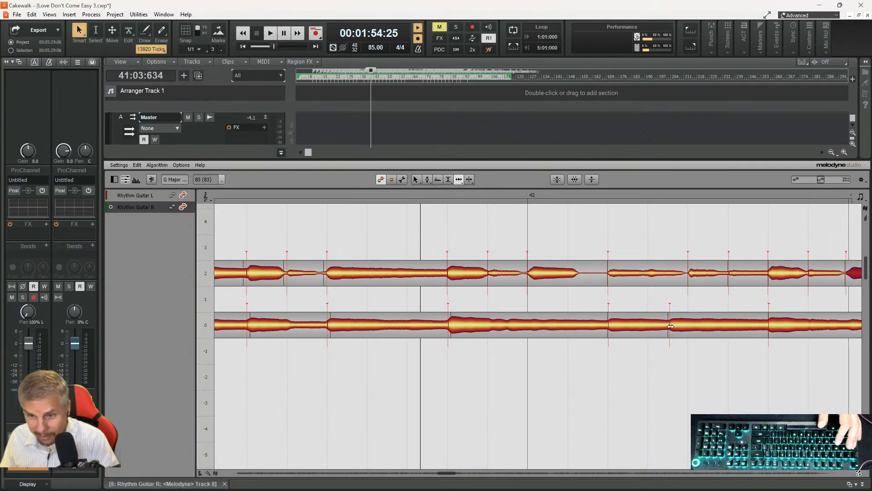
# - Align Rhythm Guitar R with beat 2 of bar 42, and the Rhythm Guitar L notes from bar 43's start through the half-beat after beat 2
pyautogui.click(617, 327)
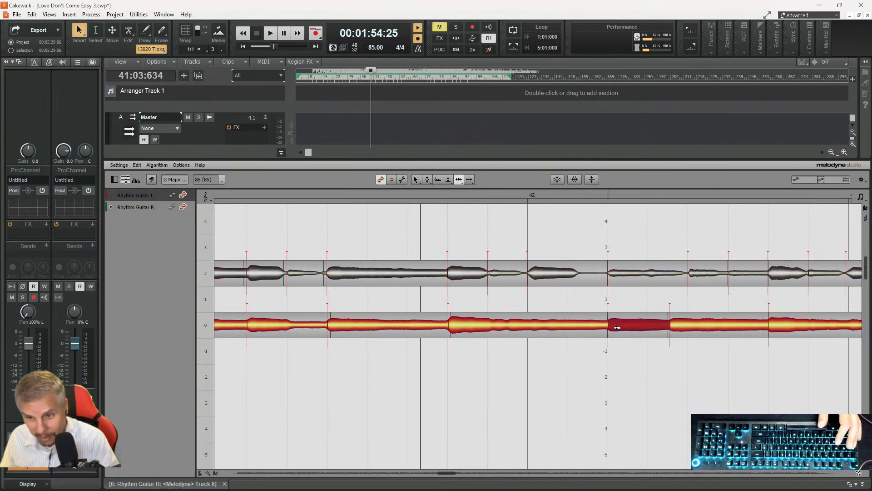
pyautogui.moveTo(447, 474); pyautogui.dragTo(454, 476)
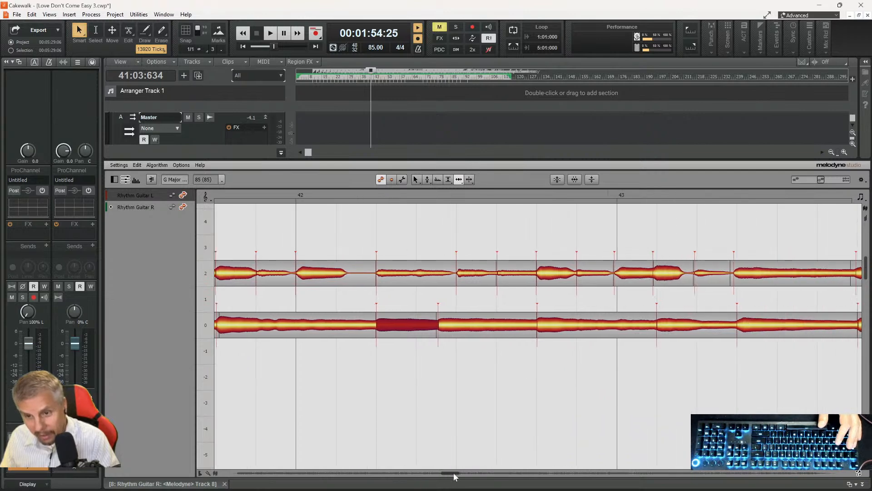
pyautogui.click(663, 274)
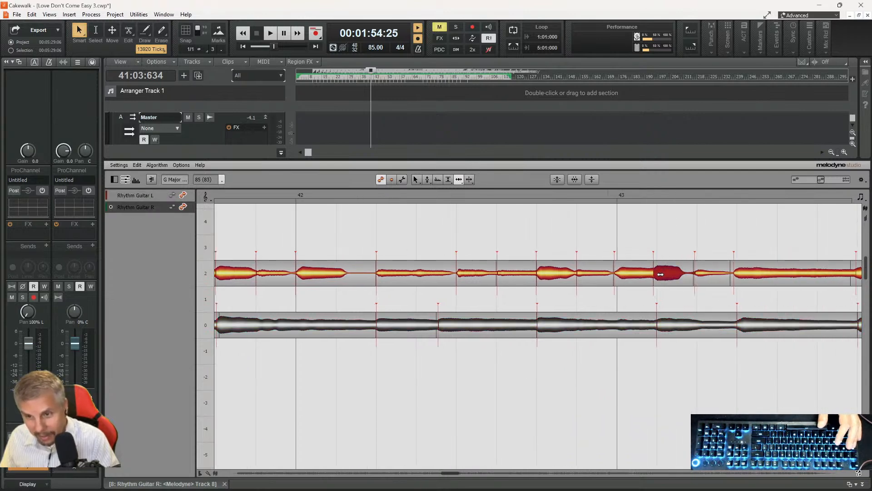
pyautogui.click(704, 273)
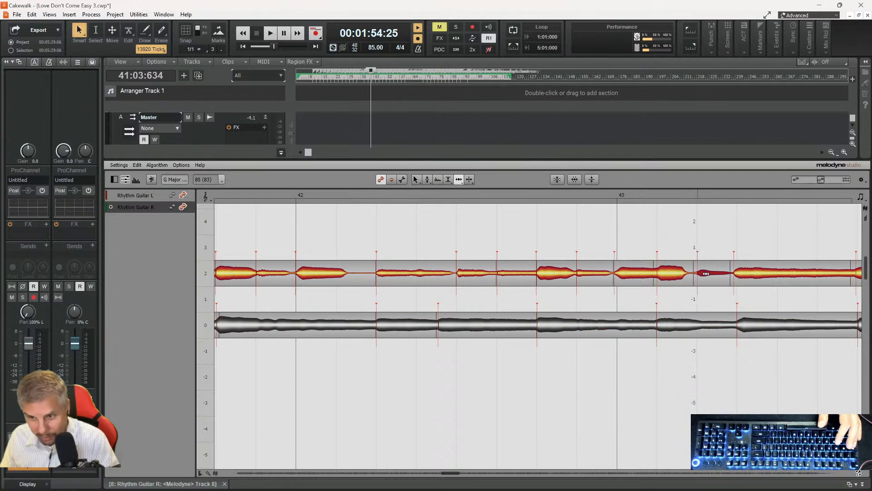
pyautogui.click(739, 273)
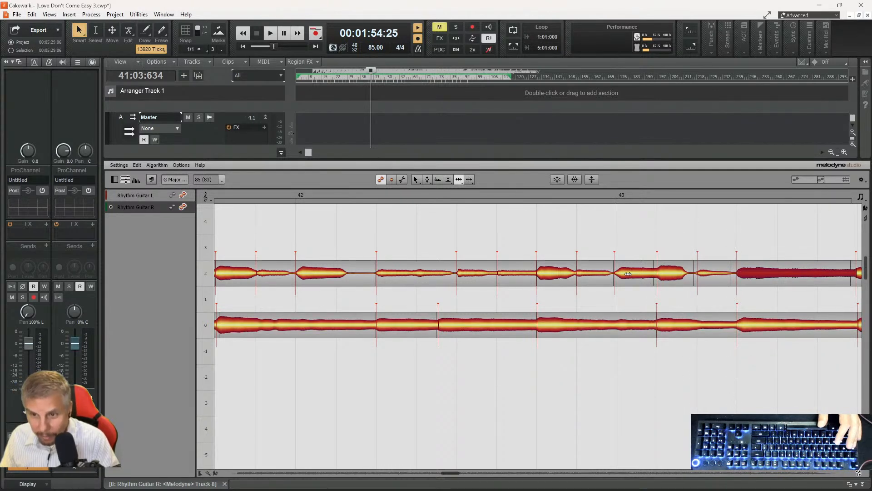
pyautogui.click(629, 274)
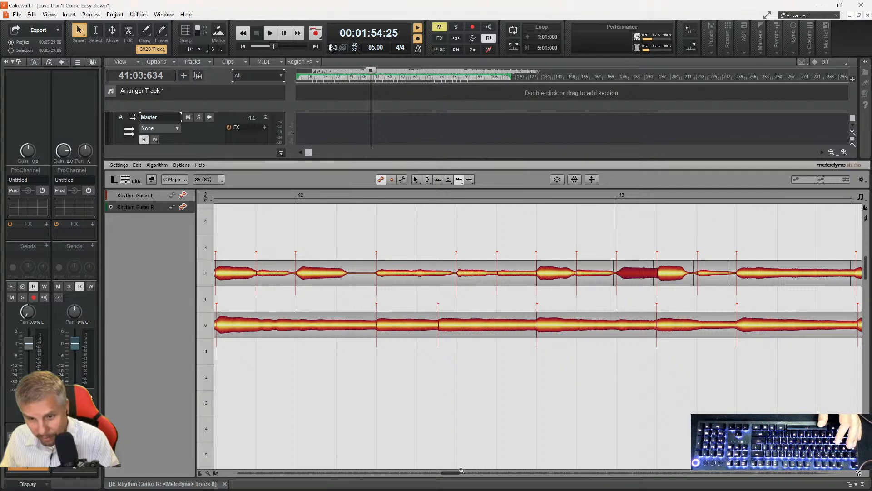
# - Align Rhythm Guitar L with beat 4 of bar 43 and both rhythm guitars with beat 2 of bar 44
pyautogui.hscroll(4, 446, 476)
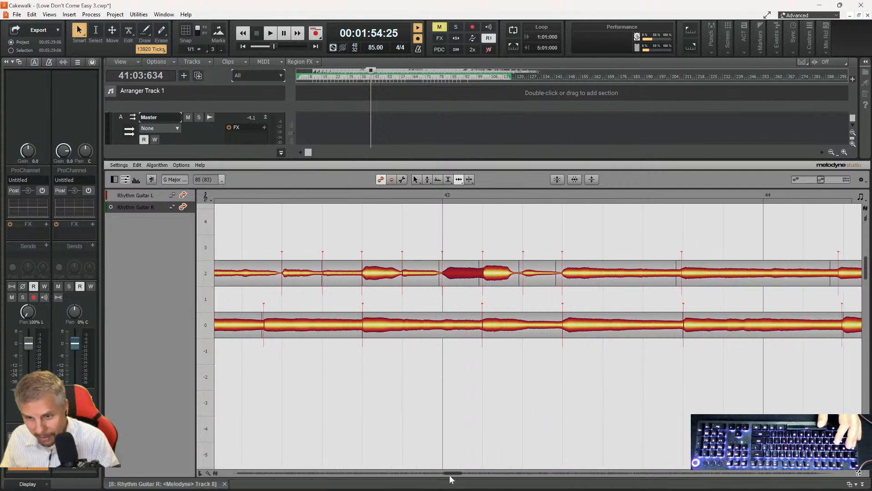
pyautogui.click(690, 271)
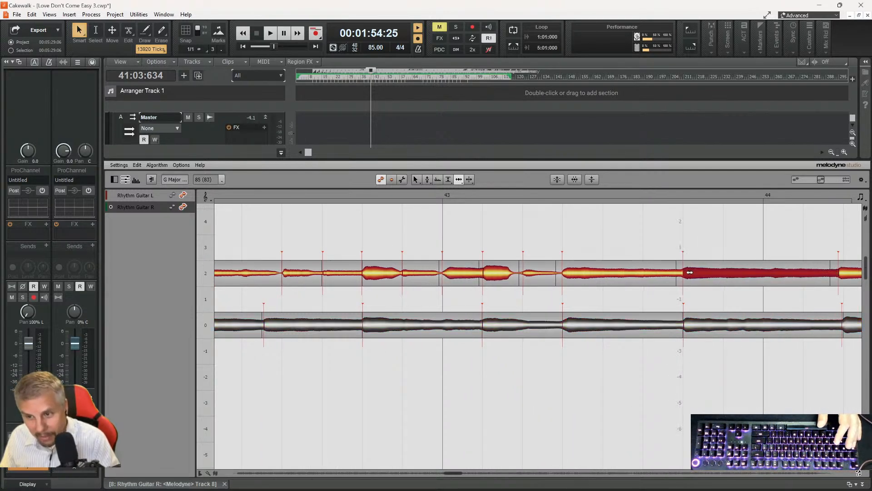
pyautogui.click(853, 273)
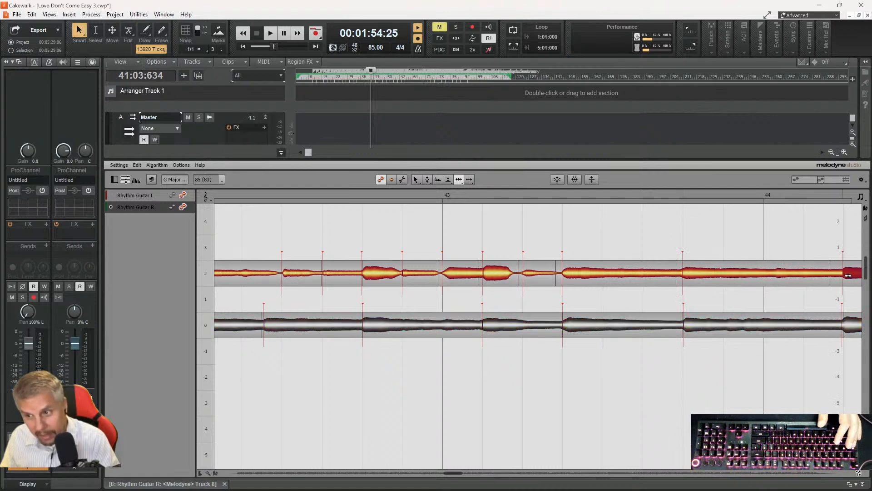
pyautogui.click(850, 324)
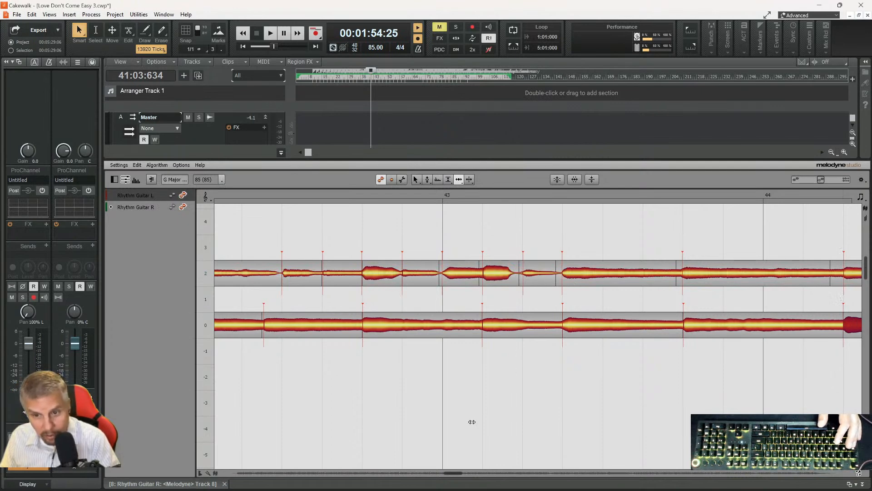
# - Align both guitars with beat 4 of bar 44 and bar 45's start, Rhythm Guitar L with the half-beat between, and play from bar 44
pyautogui.hscroll(5, 634, 329)
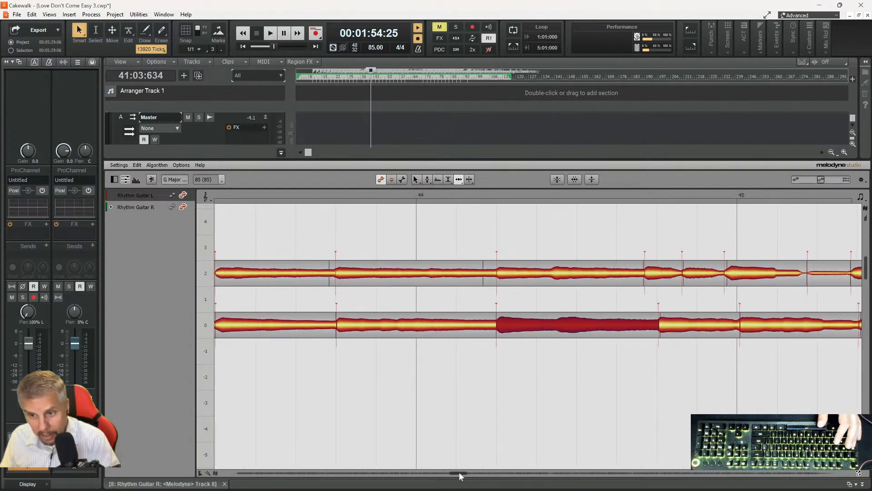
pyautogui.click(604, 322)
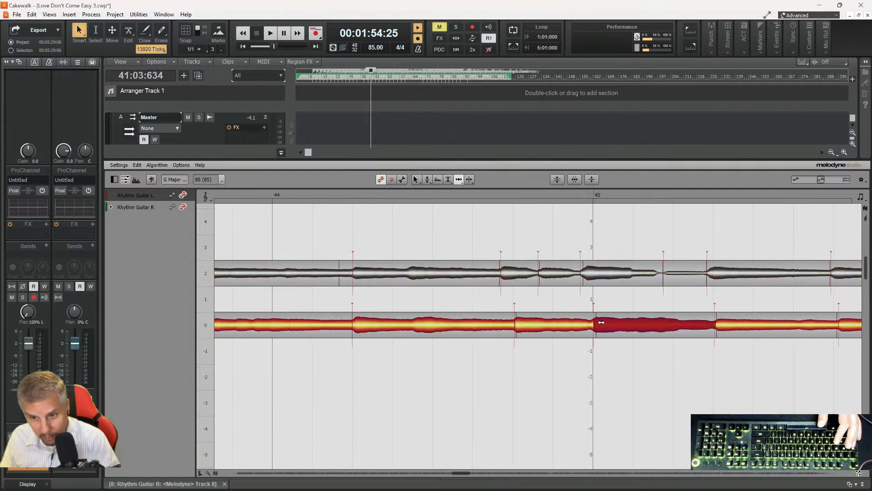
pyautogui.click(611, 273)
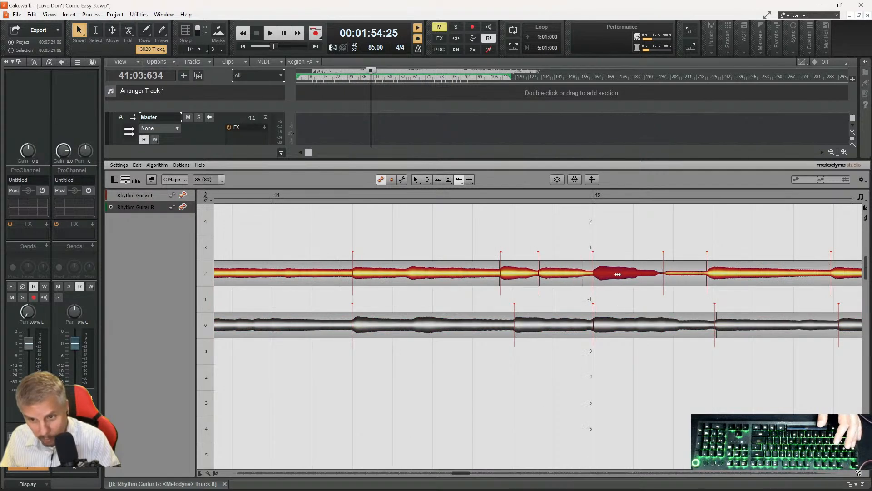
pyautogui.click(554, 273)
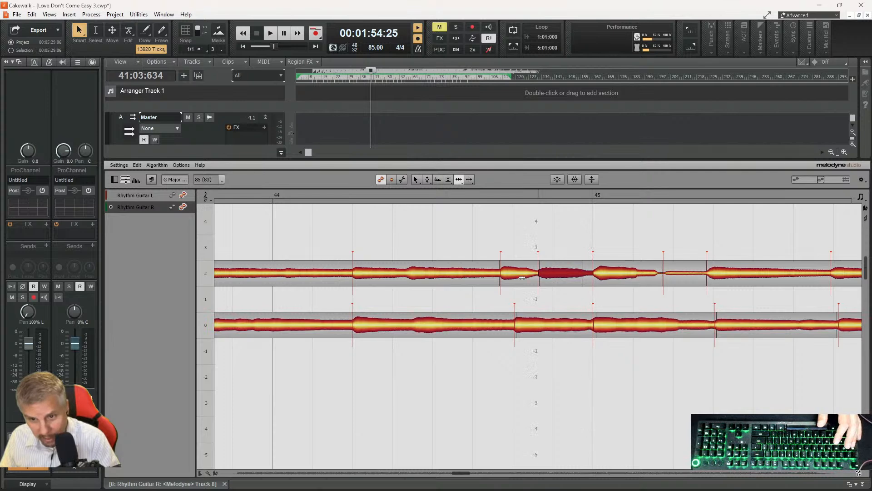
pyautogui.moveTo(507, 280); pyautogui.dragTo(560, 273)
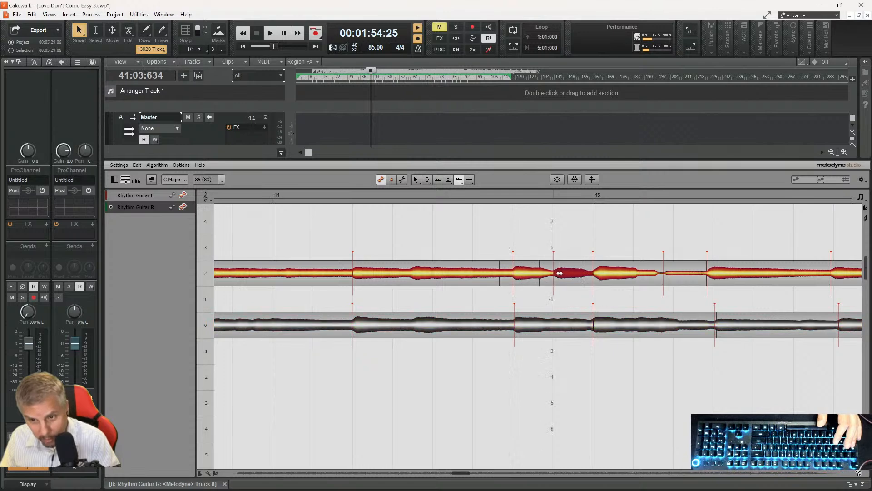
pyautogui.click(520, 319)
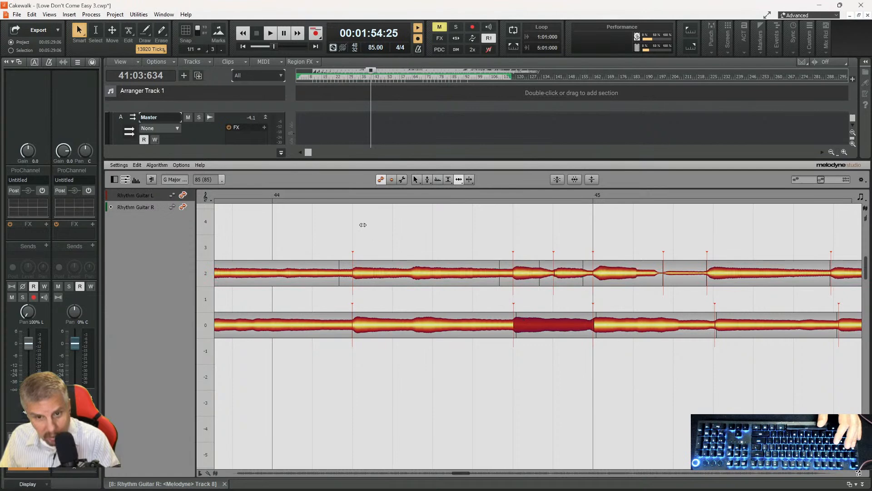
pyautogui.click(329, 191)
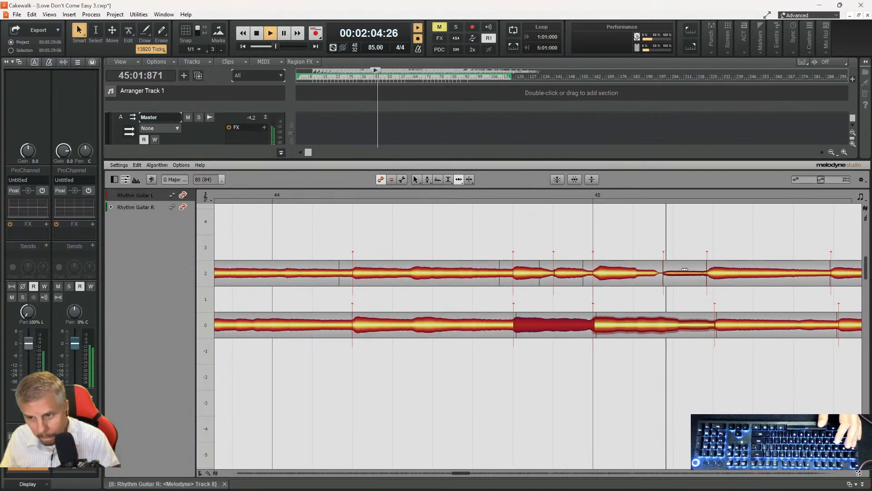
pyautogui.press('space')
# - Align both rhythm guitars with the half-beat after beat 2 and with beat 4 of bar 45
pyautogui.click(722, 275)
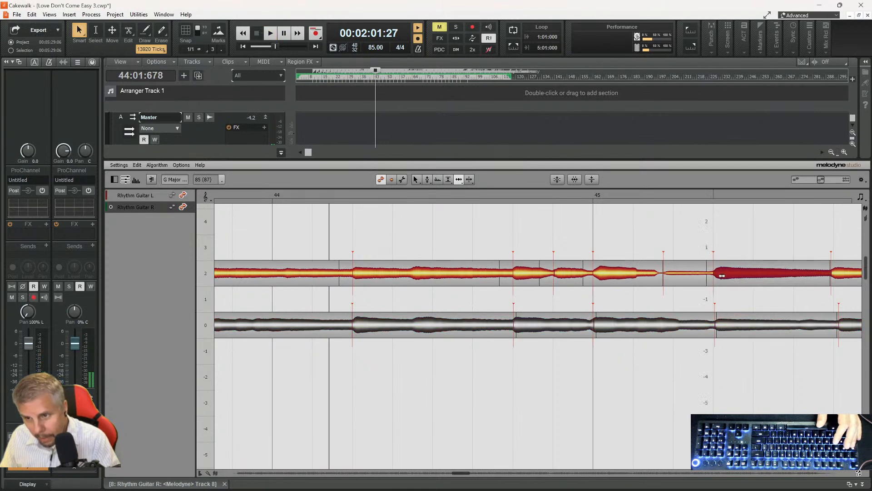
pyautogui.click(725, 322)
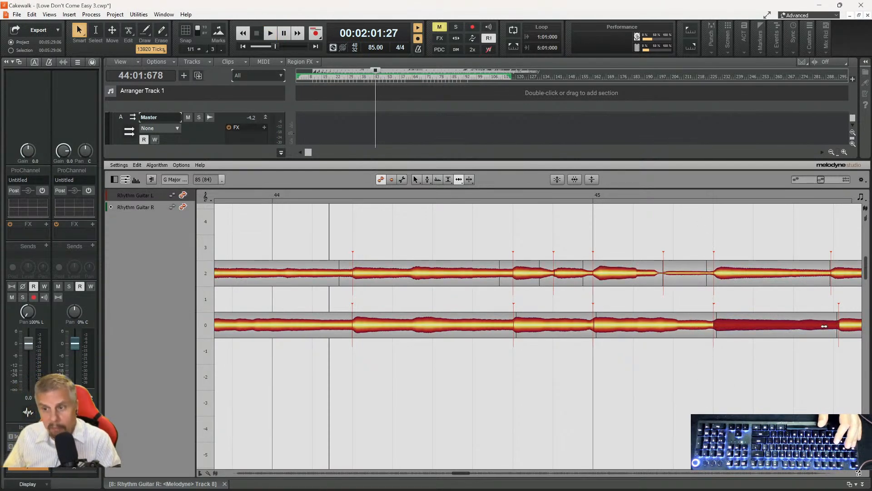
pyautogui.click(846, 325)
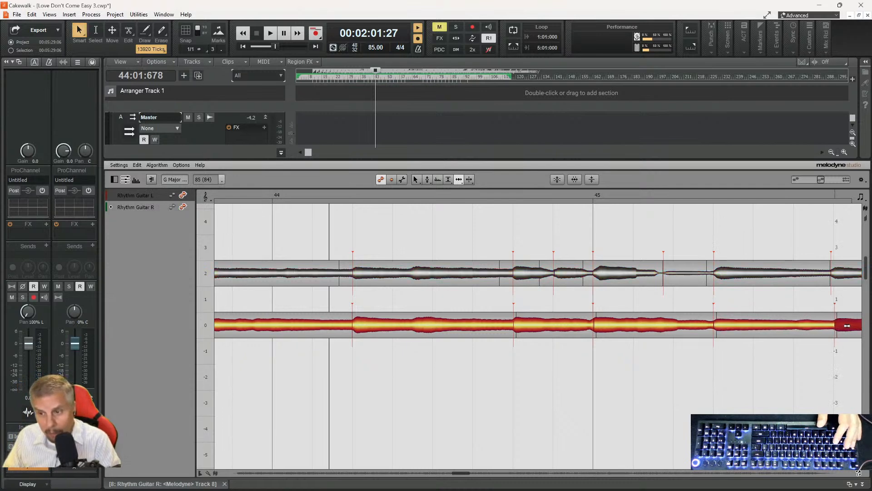
pyautogui.click(837, 276)
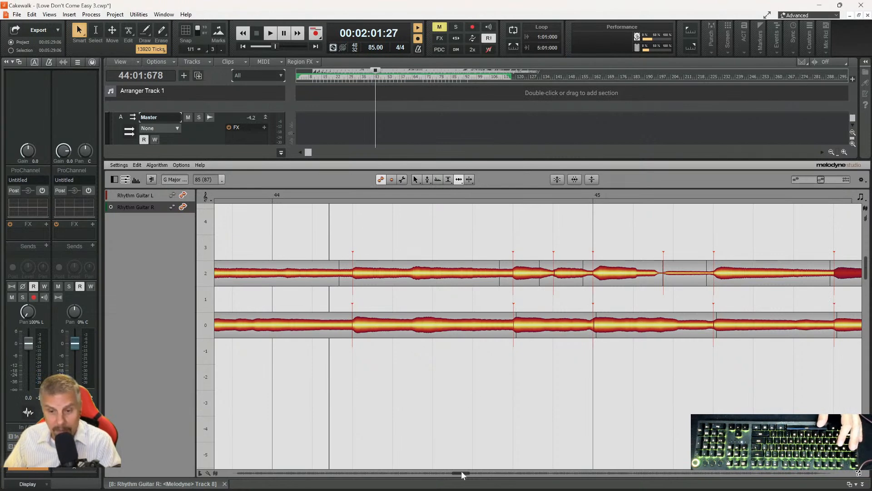
# - Align Rhythm Guitar R from bar 46's start through the half-beat after beat 2, and Rhythm Guitar L with that half-beat and bar 45's last half-beat
pyautogui.moveTo(461, 475); pyautogui.dragTo(464, 474)
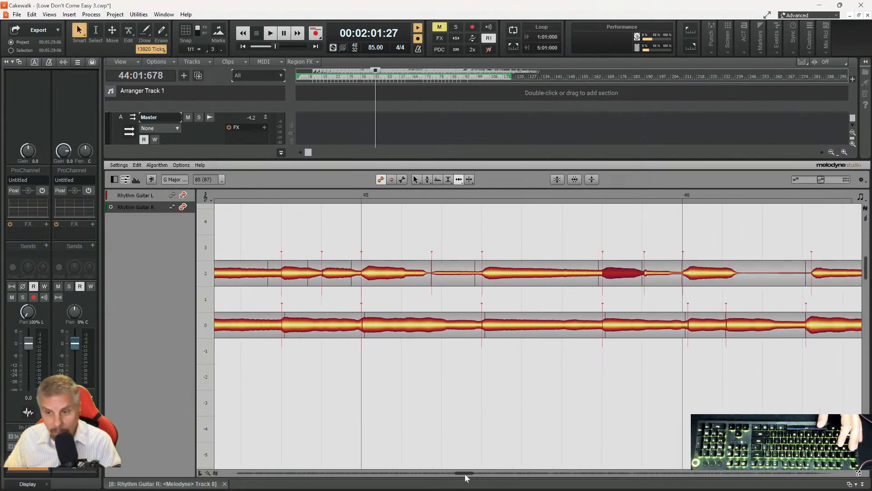
pyautogui.click(692, 328)
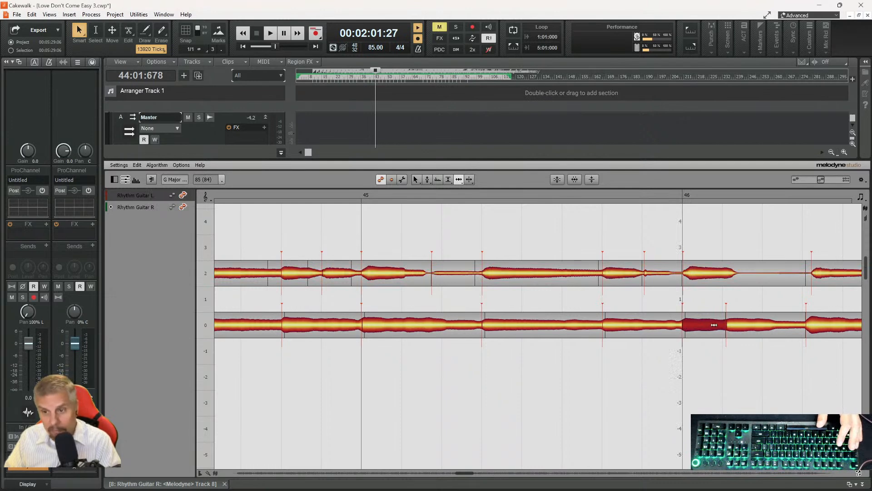
pyautogui.moveTo(735, 320); pyautogui.dragTo(730, 321)
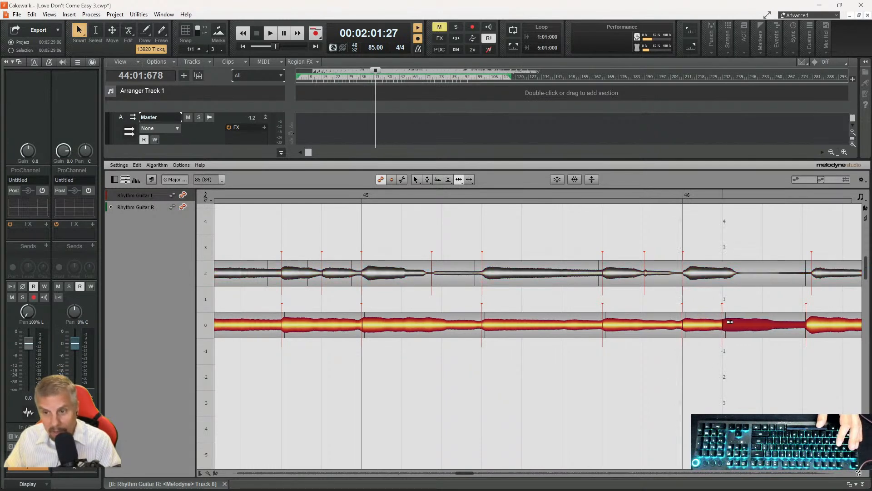
pyautogui.moveTo(807, 322); pyautogui.dragTo(803, 322)
pyautogui.moveTo(816, 274); pyautogui.dragTo(810, 275)
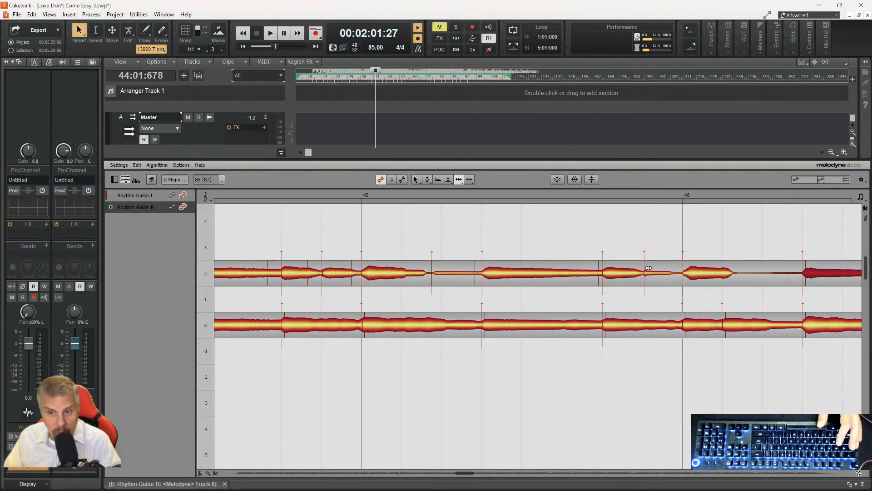
pyautogui.moveTo(648, 273); pyautogui.dragTo(646, 273)
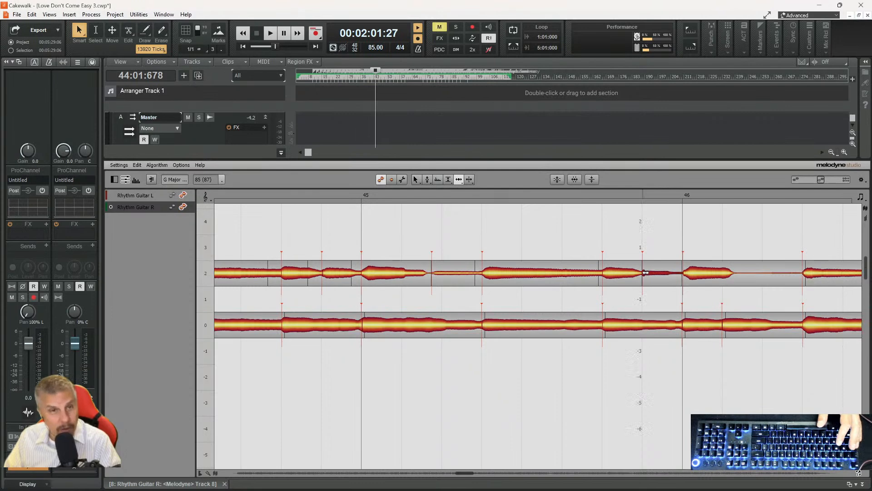
# - Align both guitars with beat 4 of bar 46 and the start of bar 47, and Rhythm Guitar L with the half-beat between them
pyautogui.moveTo(466, 475); pyautogui.dragTo(470, 475)
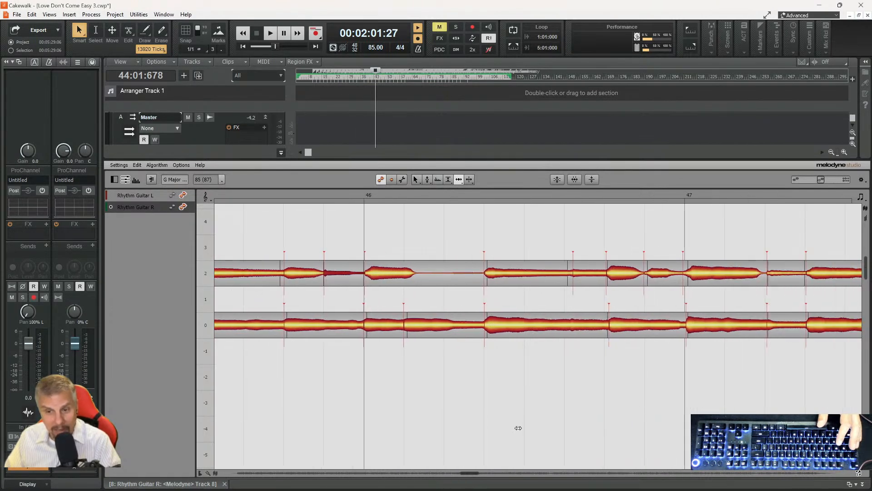
pyautogui.click(616, 325)
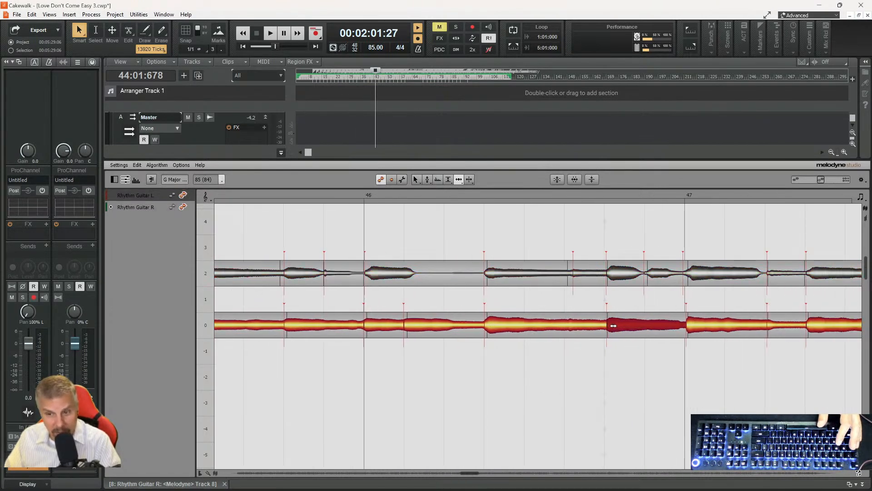
pyautogui.click(617, 271)
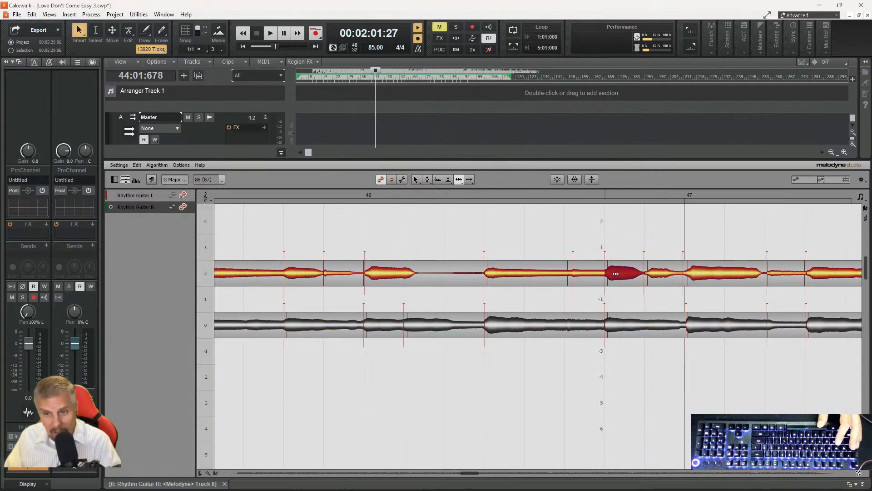
pyautogui.click(649, 274)
pyautogui.click(689, 275)
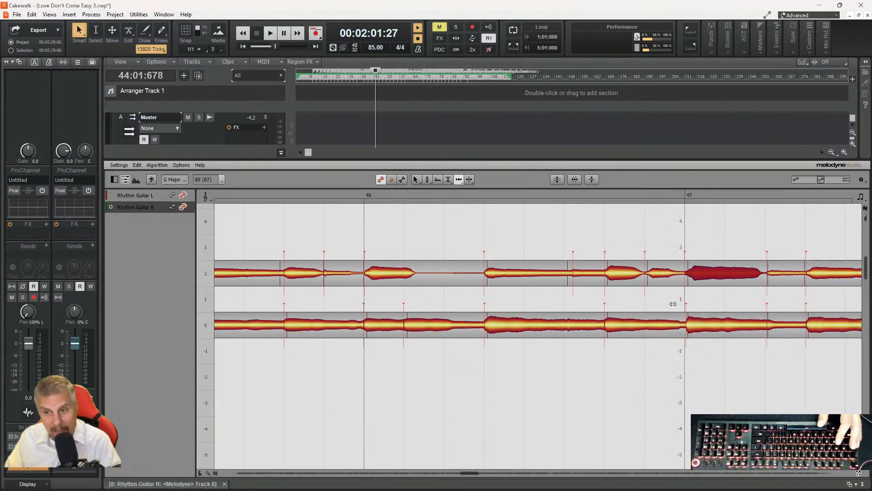
pyautogui.click(693, 325)
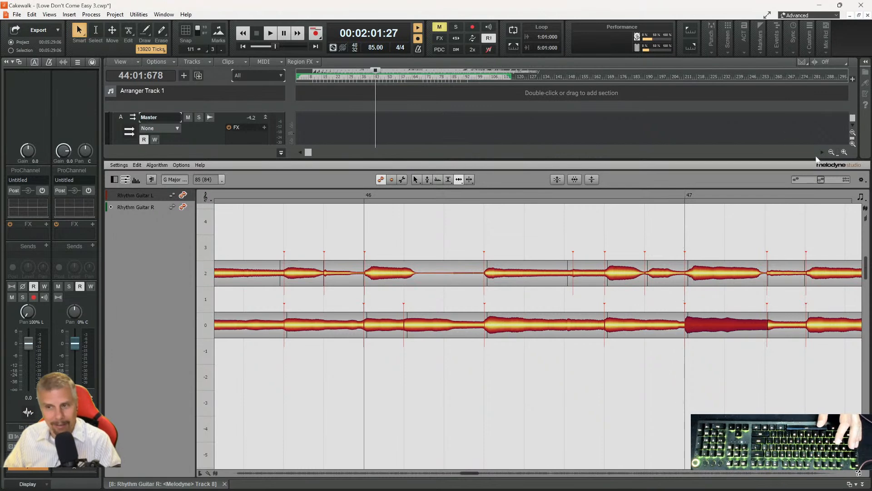
# - Align Rhythm Guitar L with beat 2 of bar 47 and both rhythm guitars with the half-beat after it
pyautogui.click(781, 271)
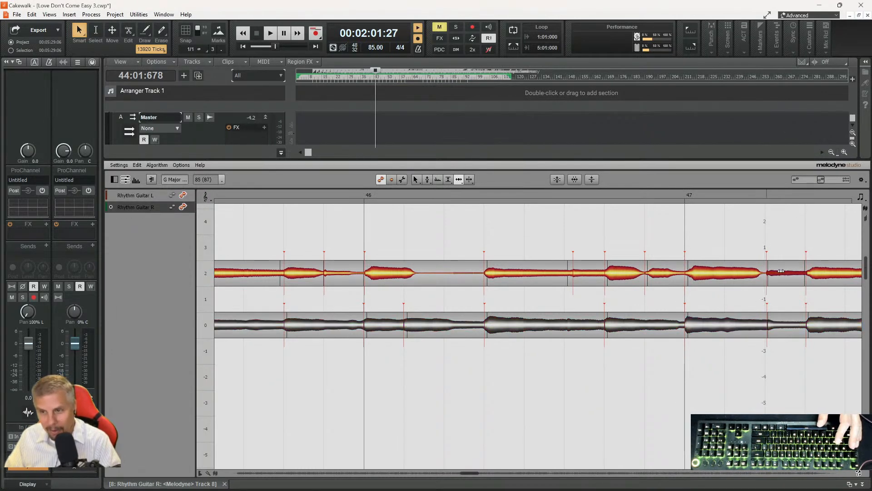
pyautogui.click(818, 273)
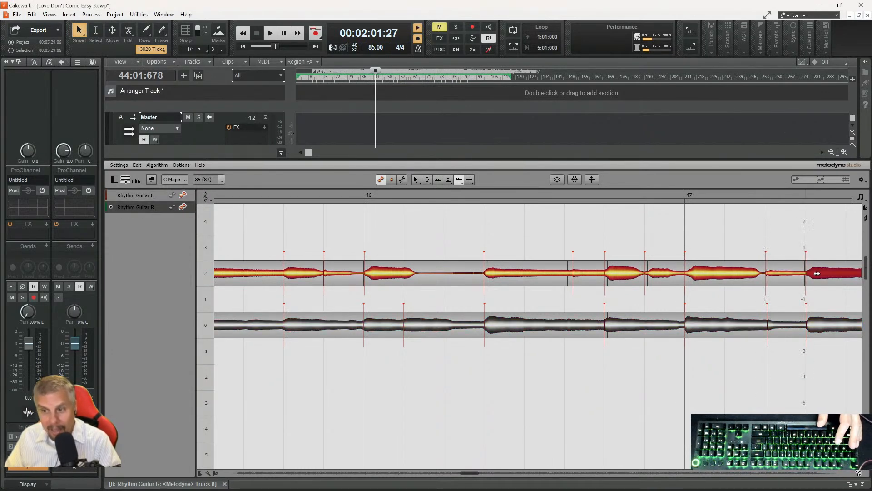
pyautogui.click(817, 322)
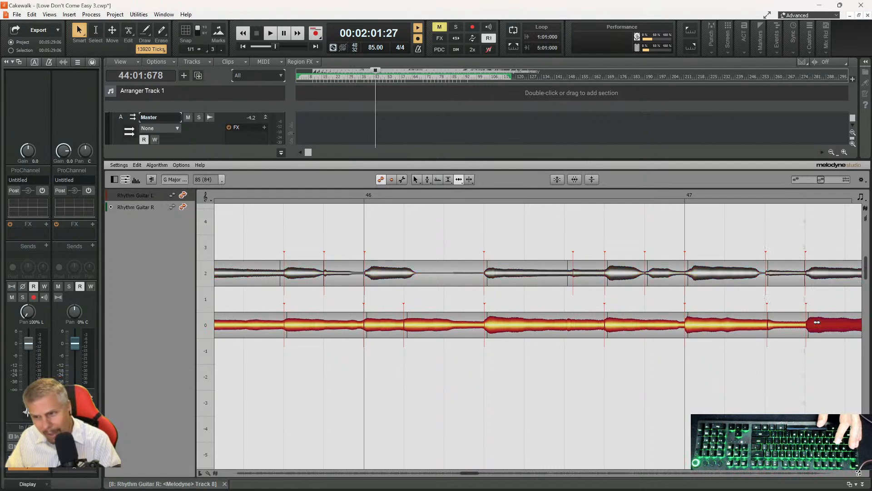
pyautogui.moveTo(816, 322); pyautogui.dragTo(815, 322)
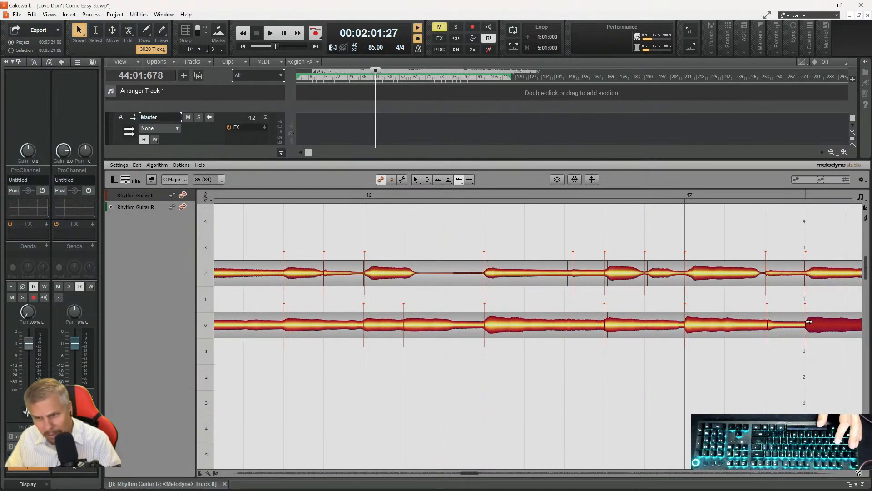
# - Align Rhythm Guitar R with beat 2 of bar 47 and both rhythm guitars with beat 4 of that bar
pyautogui.click(771, 323)
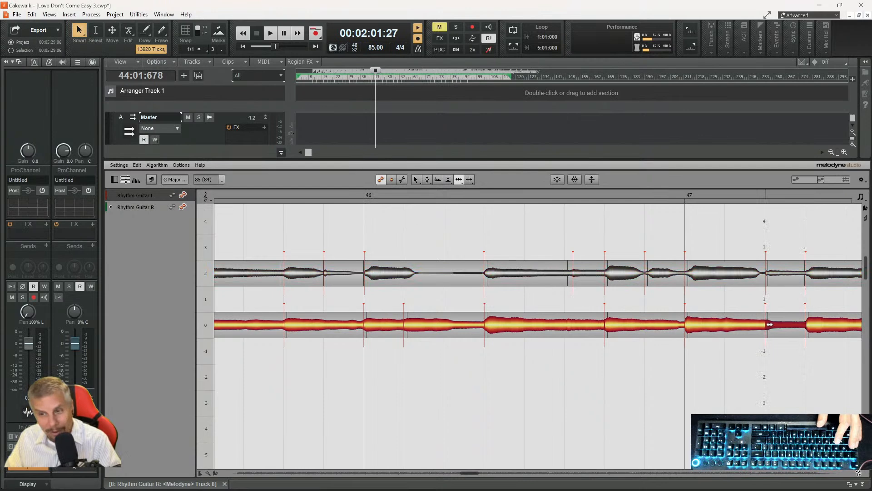
pyautogui.moveTo(473, 473); pyautogui.dragTo(476, 474)
pyautogui.click(670, 318)
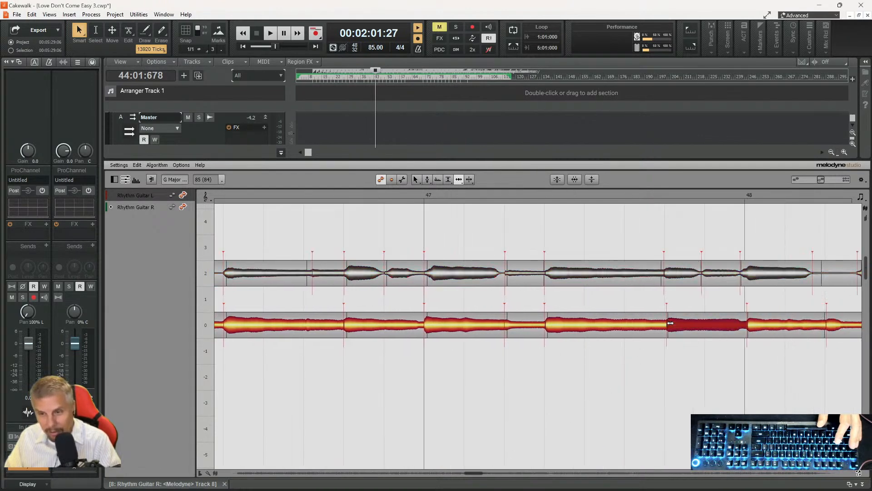
pyautogui.click(674, 272)
# - Align Rhythm Guitar L with bar 47's last half-beat, both guitars with the start of bar 48, and Rhythm Guitar R with bar 48's beat 2
pyautogui.click(708, 273)
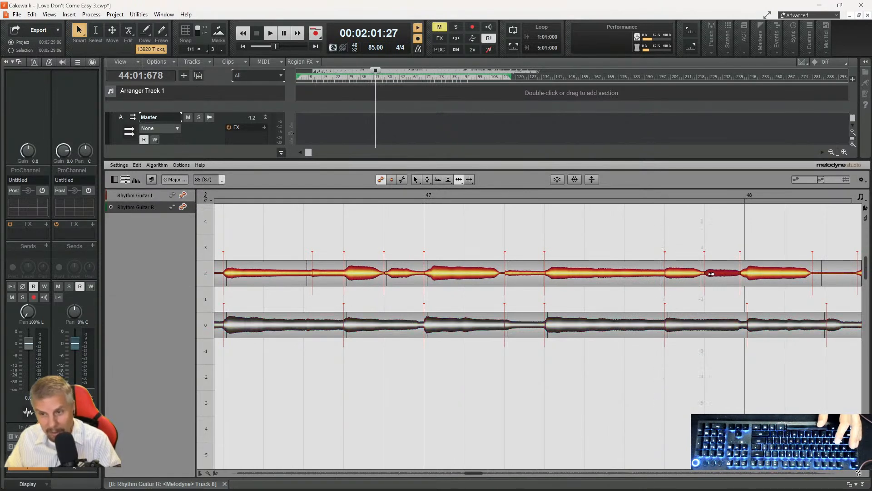
pyautogui.click(745, 274)
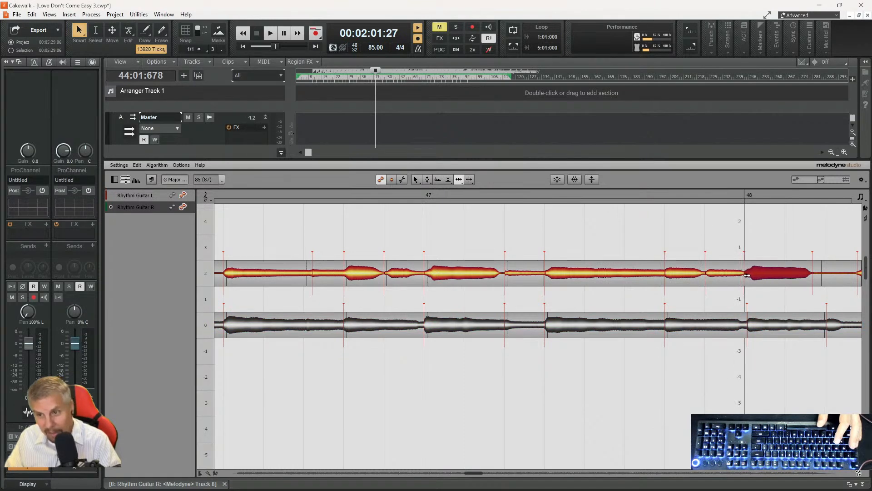
pyautogui.click(752, 324)
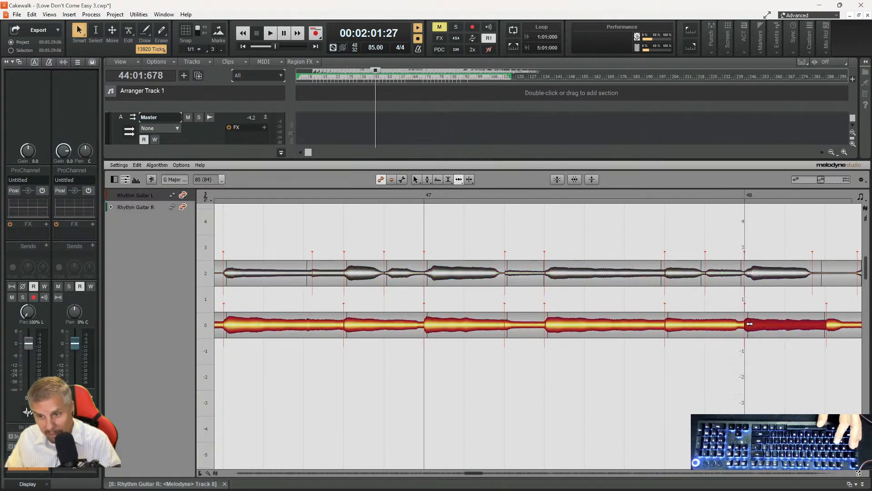
pyautogui.click(828, 325)
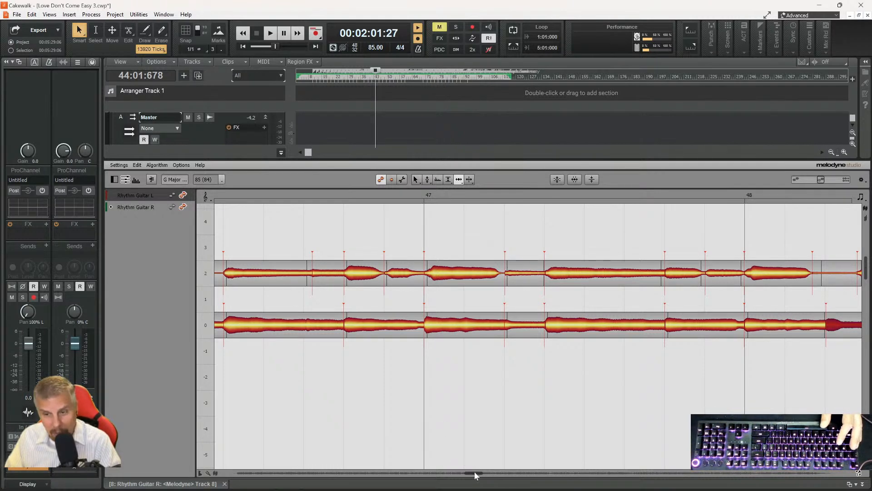
# - Align Rhythm Guitar L with bar 48's last half-beat, bar 49's start and the following half-beat, and Rhythm Guitar R with beat 4 of bar 48
pyautogui.moveTo(475, 475); pyautogui.dragTo(478, 477)
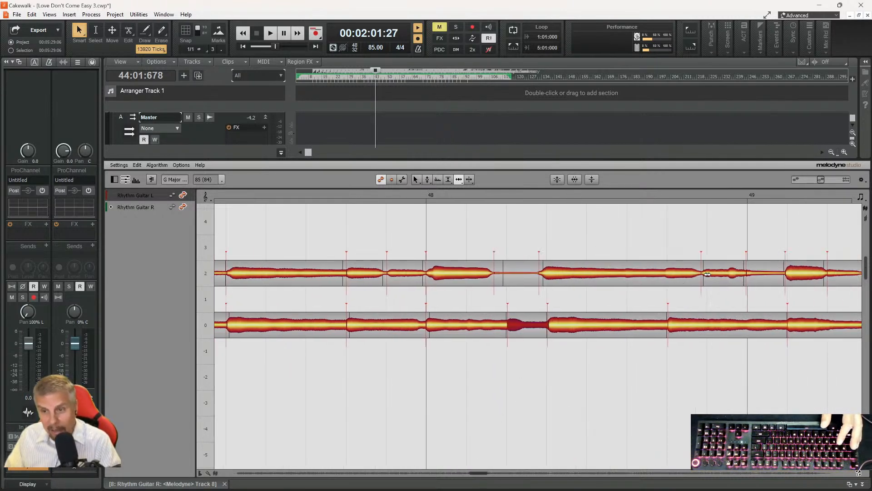
pyautogui.click(707, 274)
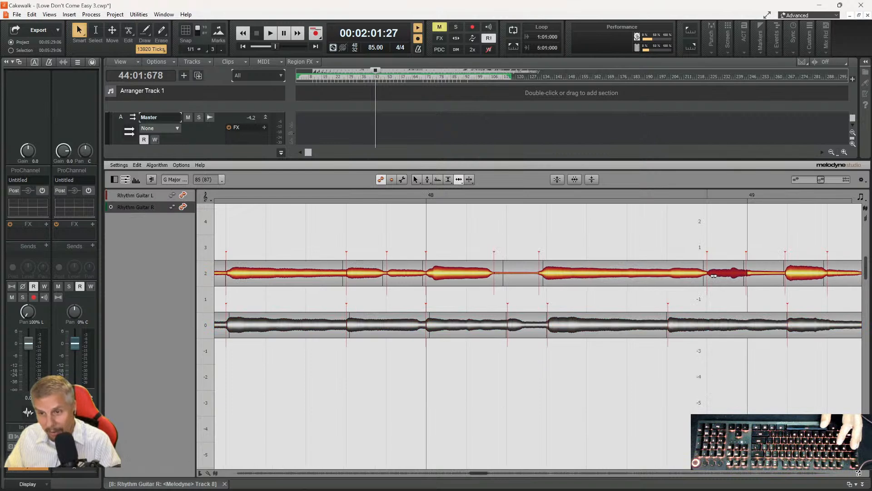
pyautogui.click(750, 275)
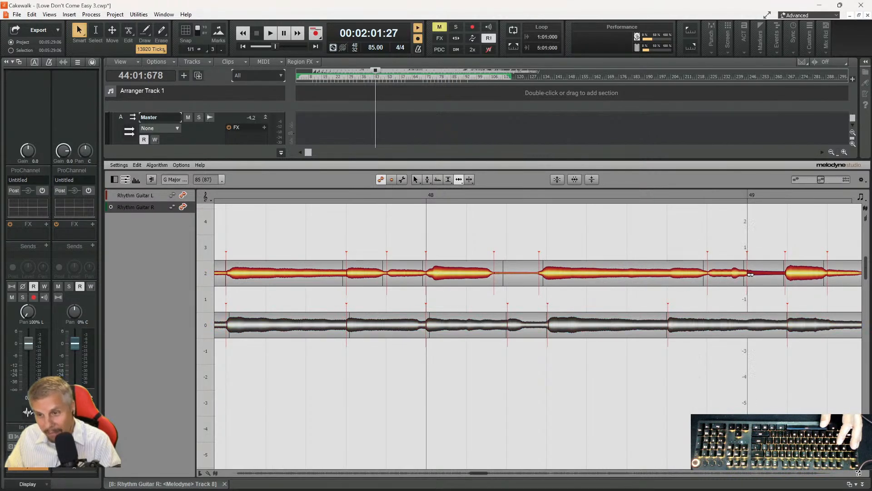
pyautogui.click(795, 274)
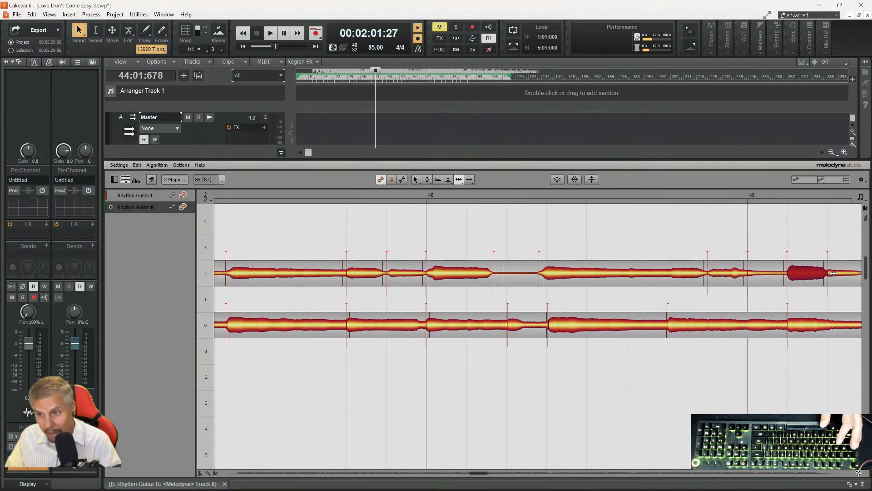
pyautogui.click(682, 329)
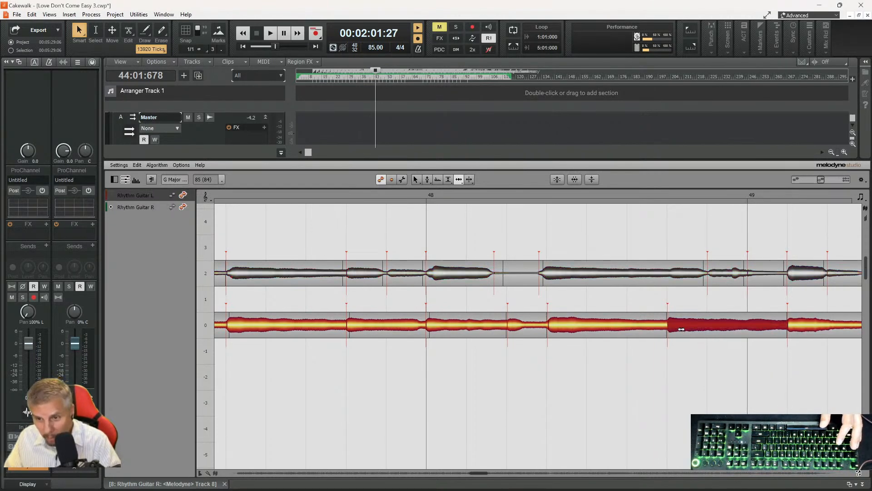
# - Split the sustained Rhythm Guitar L note at beat 4 of bar 48 with the Note Separation tool
pyautogui.rightClick(671, 282)
pyautogui.click(671, 276)
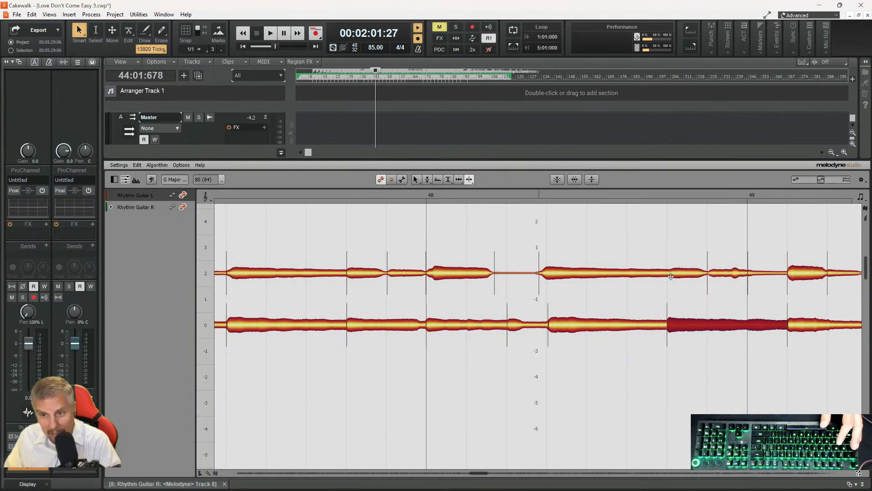
# - Separate the upper guitar's long note at beat 4 of bar 48 and change that separation's type
pyautogui.click(670, 274)
pyautogui.rightClick(671, 283)
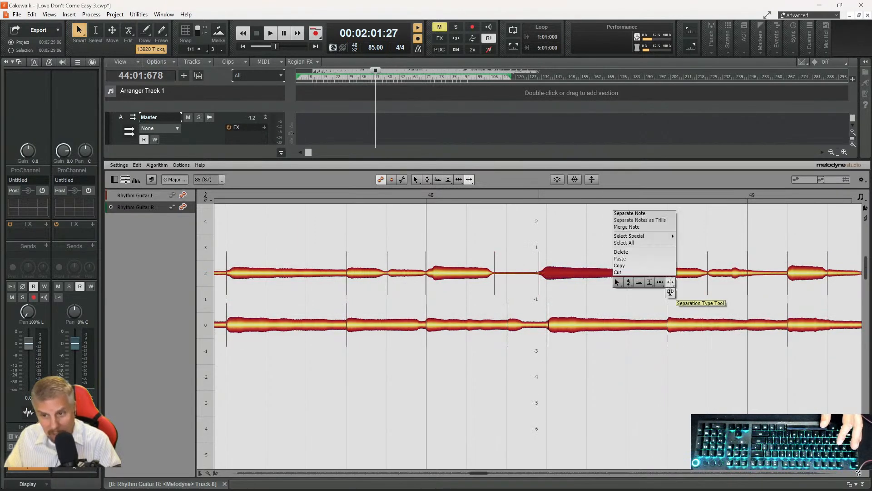
pyautogui.click(671, 285)
# - Shift the newly separated upper guitar note slightly earlier to line up with the lower guitar's note at beat 4 of bar 48
pyautogui.rightClick(628, 214)
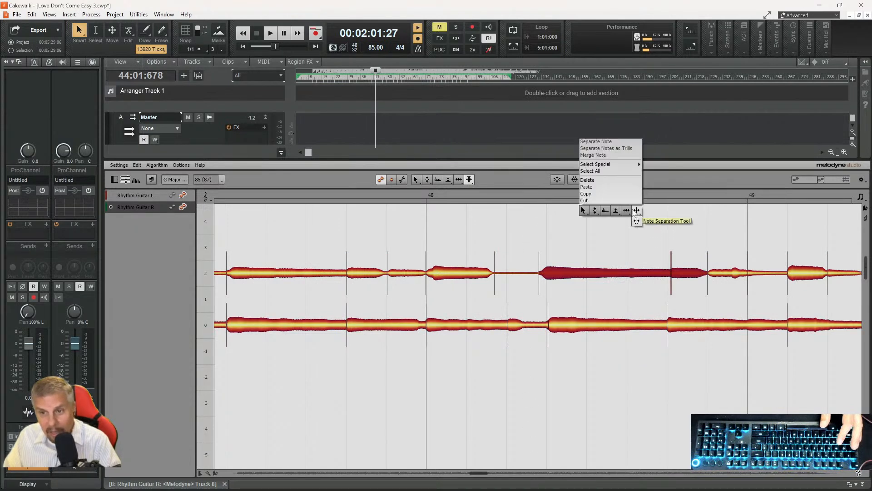
pyautogui.click(627, 210)
pyautogui.click(675, 273)
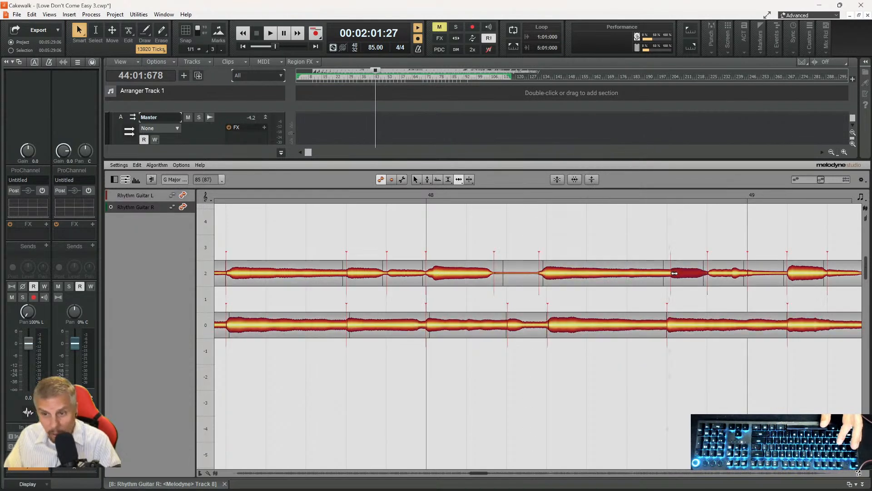
pyautogui.moveTo(675, 273); pyautogui.dragTo(672, 274)
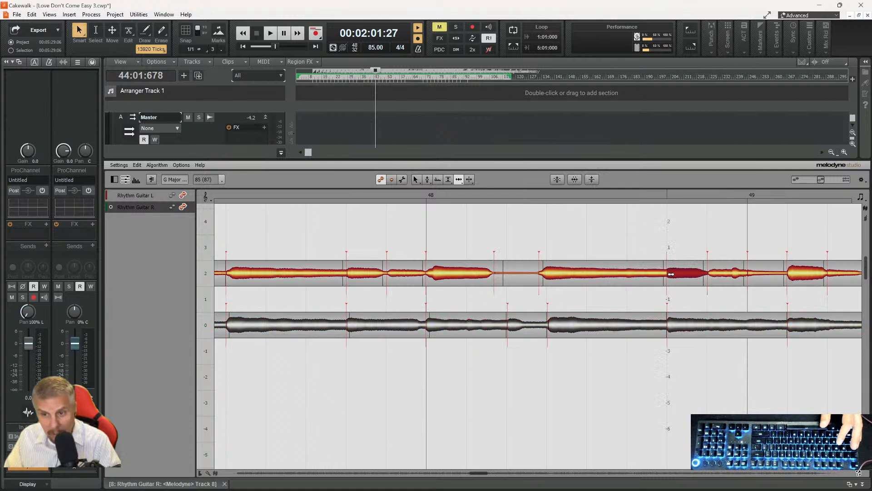
# - Align the long notes of both guitars halfway through beat 2 of bar 48, moving the upper later and the lower earlier
pyautogui.click(547, 271)
pyautogui.moveTo(547, 271); pyautogui.dragTo(550, 272)
pyautogui.click(542, 322)
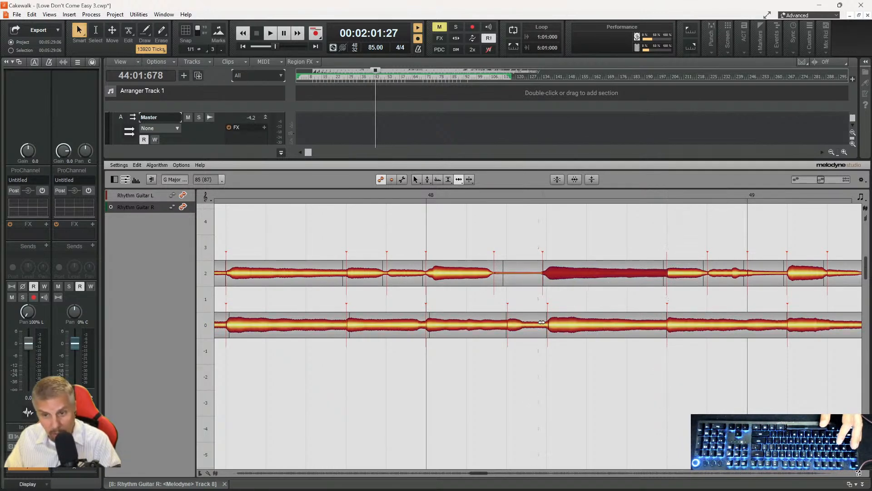
pyautogui.click(555, 328)
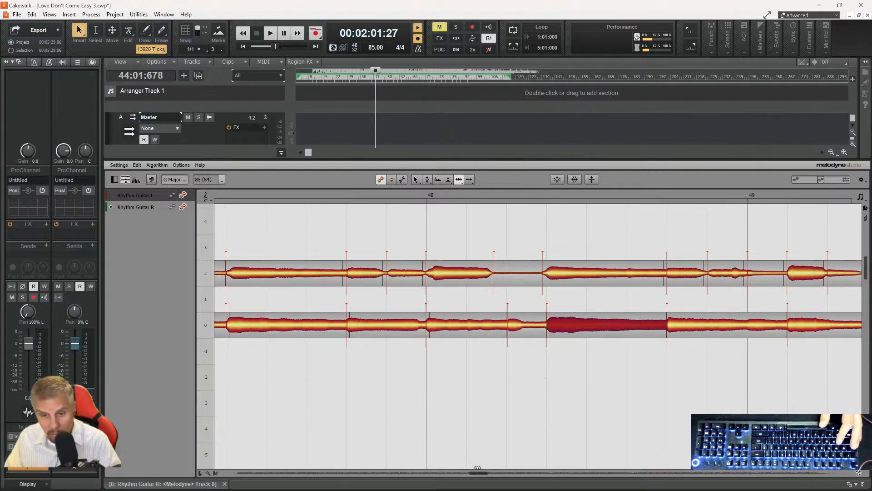
# - Shift the long notes of both guitars to the midpoint of beat 2 in bar 49
pyautogui.moveTo(478, 474); pyautogui.dragTo(483, 473)
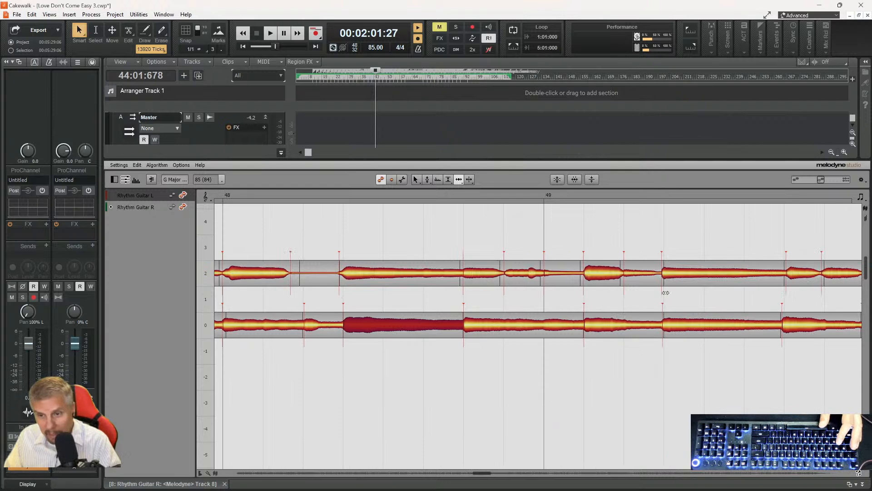
pyautogui.click(671, 273)
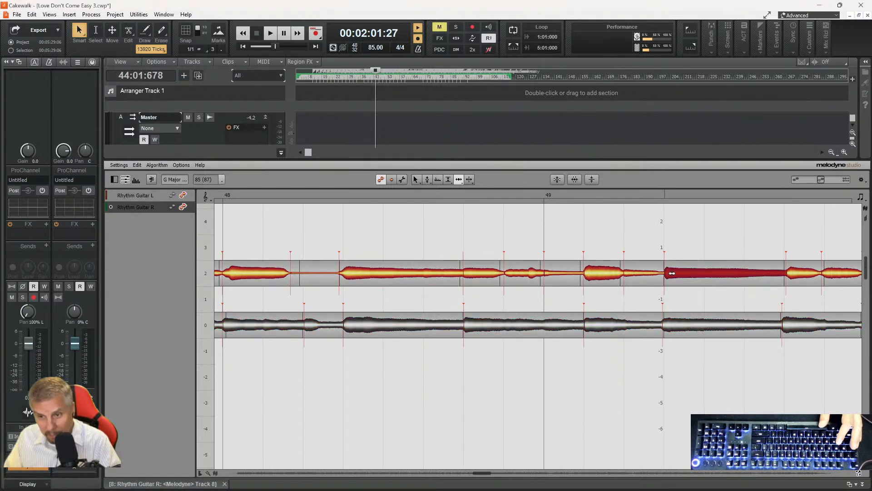
pyautogui.click(667, 327)
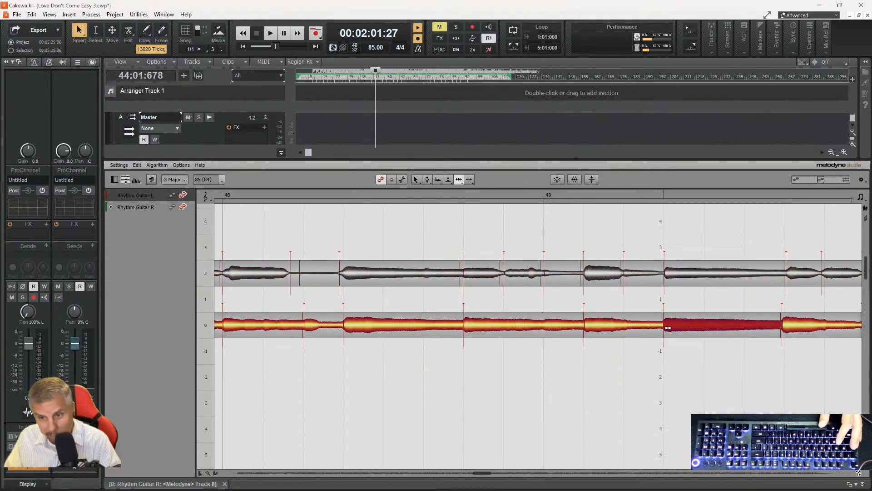
# - Align both guitars' notes at beat 4 of bar 49 and shift the following upper note slightly later
pyautogui.click(785, 327)
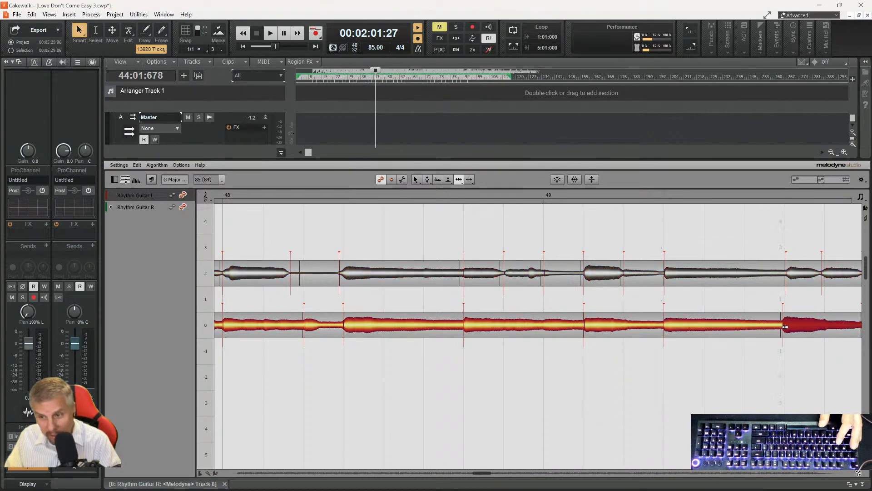
pyautogui.click(791, 276)
pyautogui.moveTo(791, 276); pyautogui.dragTo(790, 274)
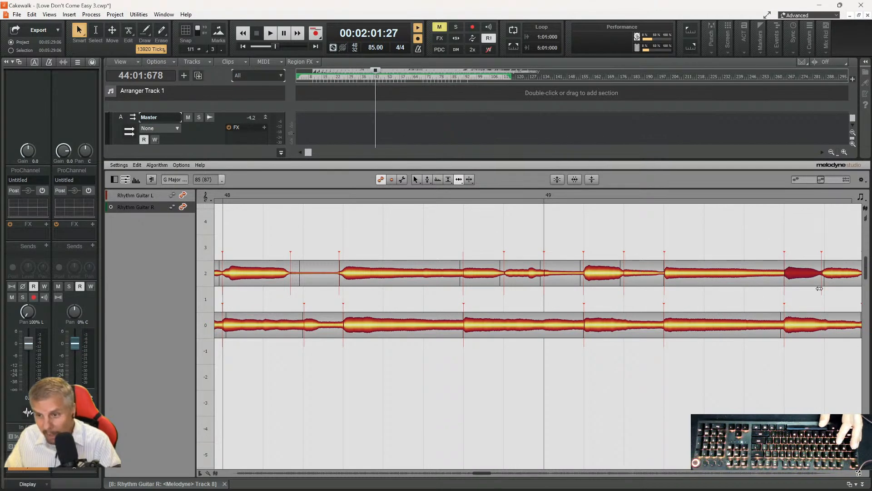
pyautogui.moveTo(826, 278); pyautogui.dragTo(831, 278)
pyautogui.click(737, 193)
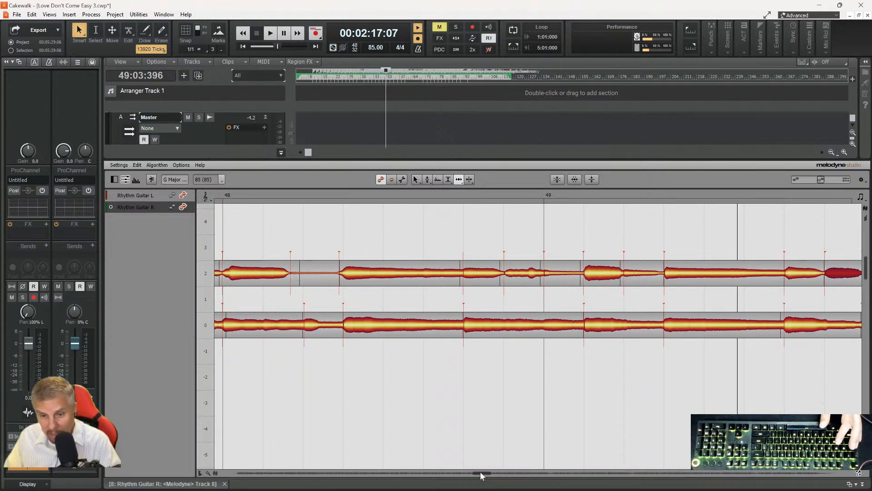
# - Tighten the lower guitar's downbeat note, both beat 2 notes and the upper note halfway through beat 2 in bar 50
pyautogui.moveTo(481, 472); pyautogui.dragTo(484, 473)
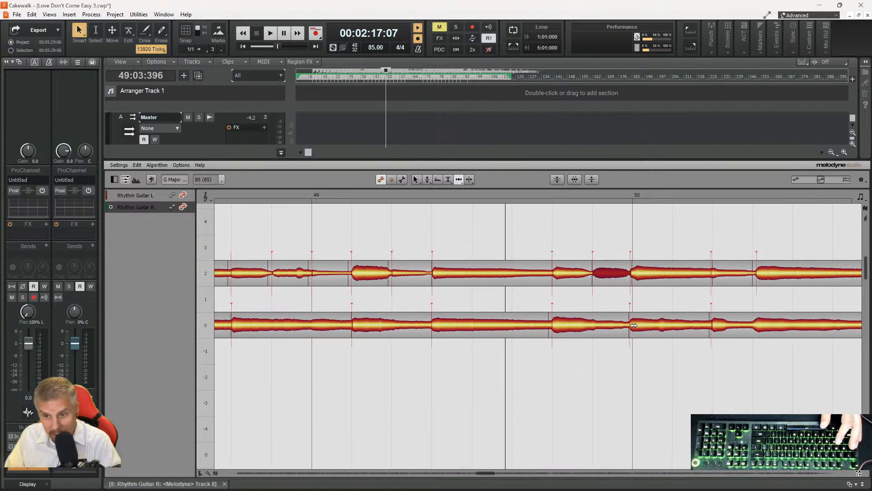
pyautogui.click(634, 325)
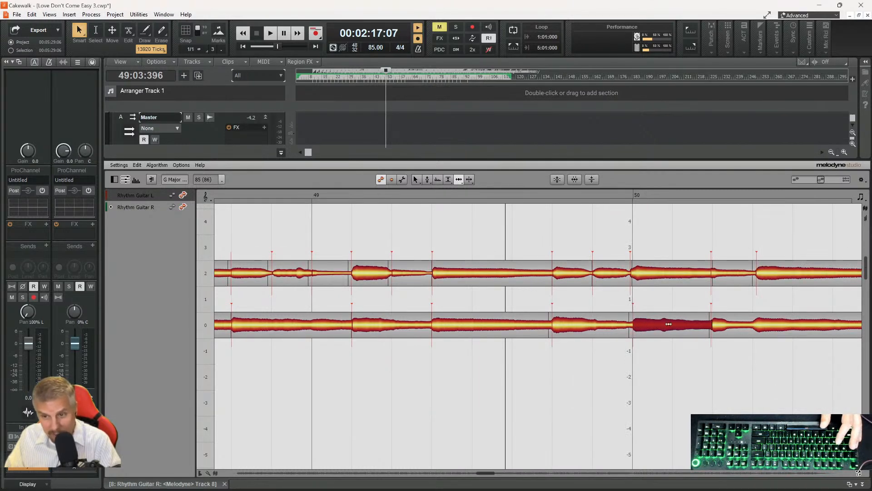
pyautogui.click(716, 323)
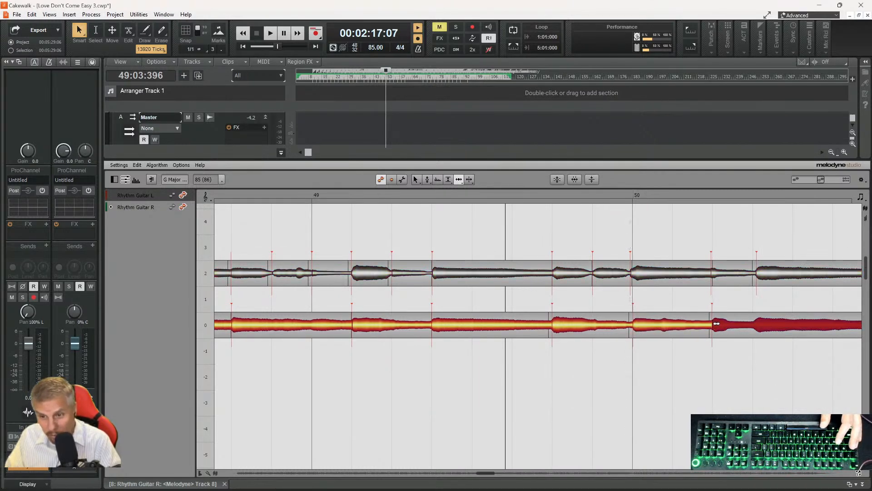
pyautogui.click(717, 270)
pyautogui.click(760, 272)
pyautogui.moveTo(760, 271); pyautogui.dragTo(754, 272)
# - Separate the lower guitar's note halfway through beat 2 of bar 50 and change that separation's type
pyautogui.rightClick(714, 271)
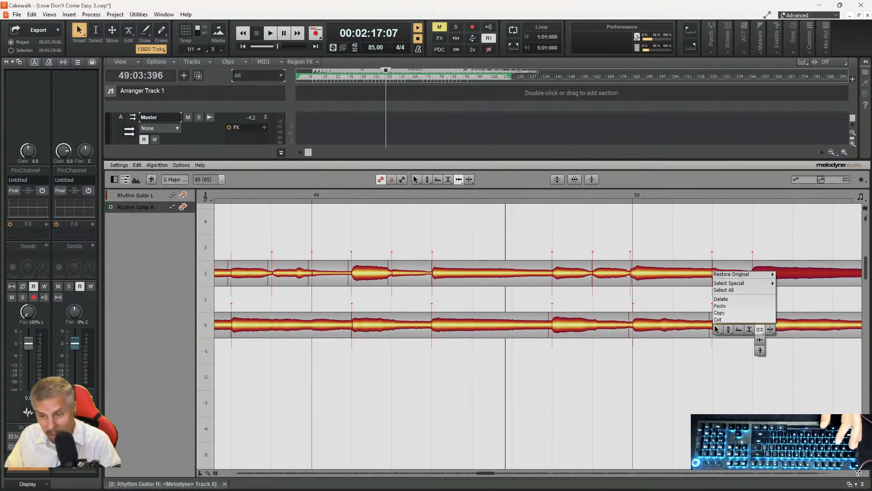
pyautogui.click(761, 329)
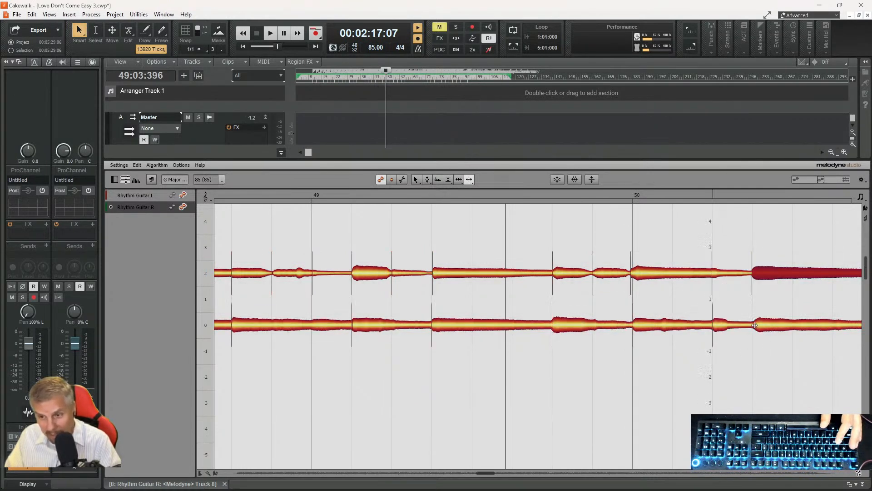
pyautogui.doubleClick(754, 325)
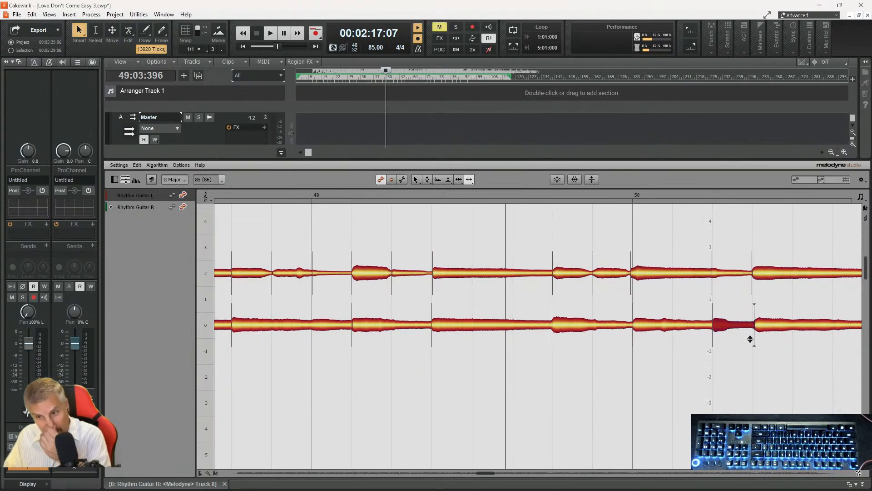
pyautogui.rightClick(750, 339)
pyautogui.click(753, 337)
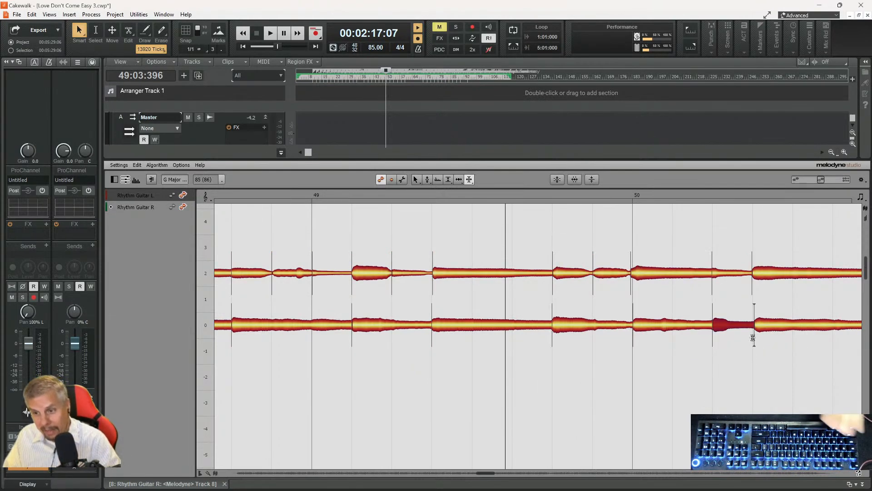
pyautogui.doubleClick(754, 337)
pyautogui.rightClick(754, 336)
pyautogui.click(754, 337)
# - Align the newly separated lower note with the upper guitar and move the upper guitar's first note onto the bar 50 downbeat
pyautogui.click(768, 319)
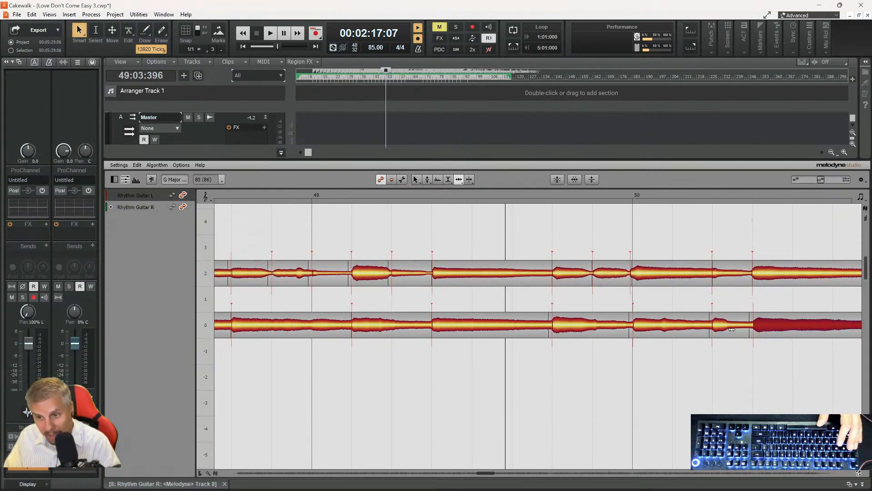
pyautogui.click(639, 269)
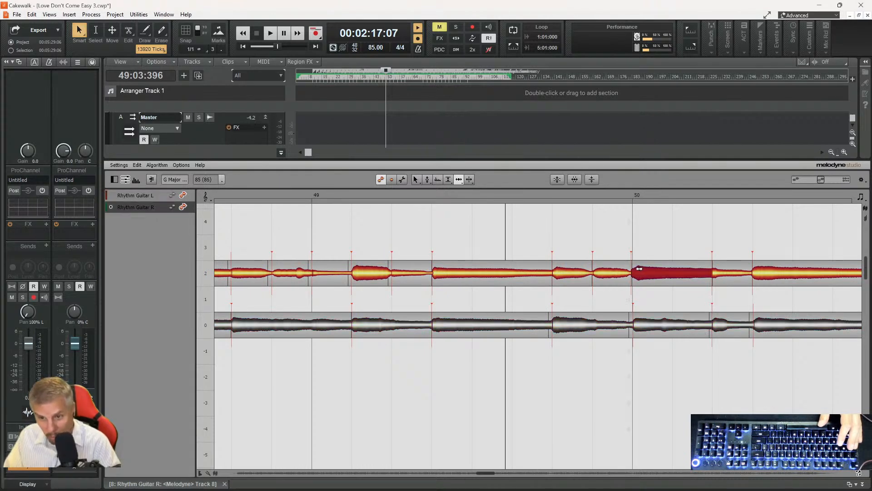
pyautogui.click(641, 269)
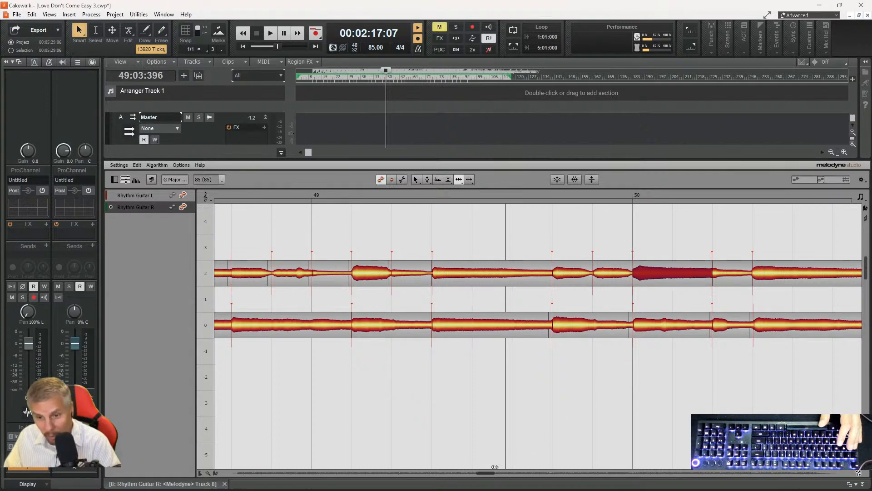
# - Align both guitars' notes at beat 4 of bar 50 and adjust the short upper note that follows
pyautogui.moveTo(485, 472); pyautogui.dragTo(488, 472)
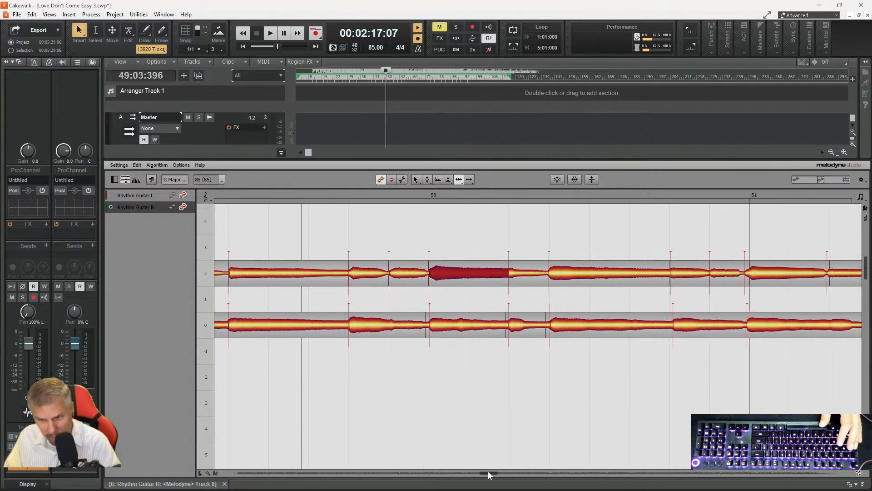
pyautogui.click(678, 324)
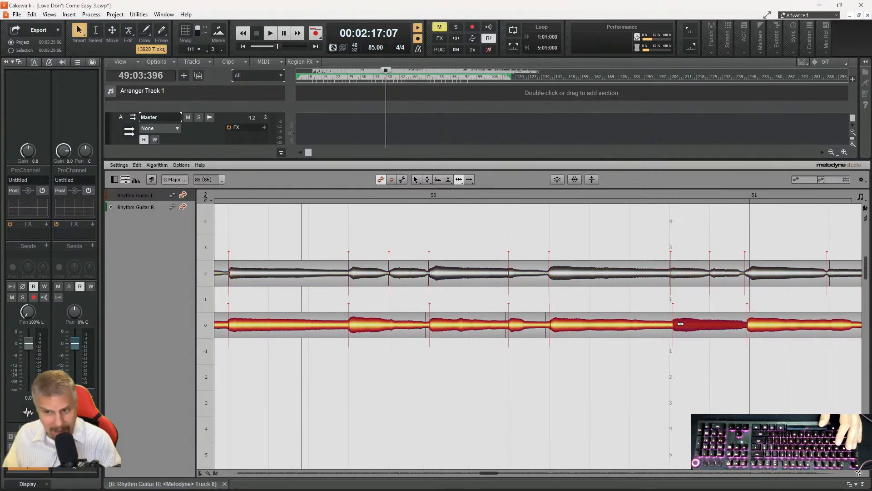
pyautogui.click(675, 271)
pyautogui.click(713, 272)
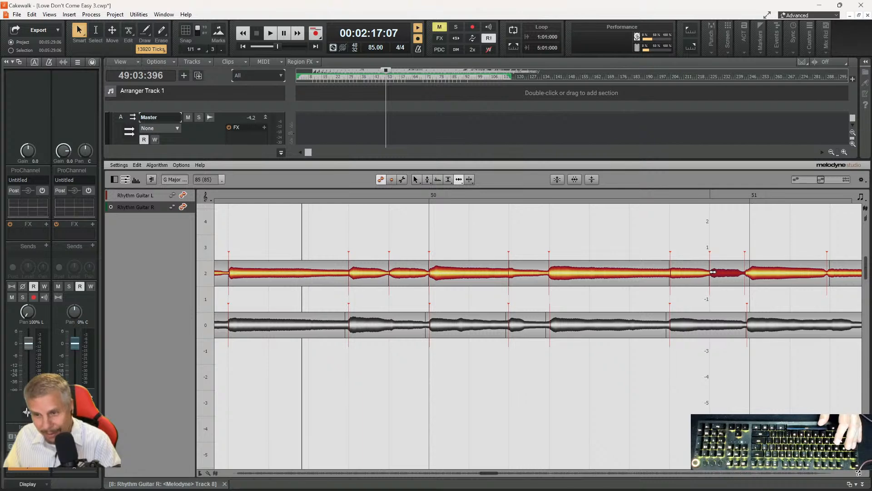
# - Move both guitars' notes onto the bar 51 downbeat and shift the upper guitar's beat 2 note slightly later
pyautogui.click(748, 276)
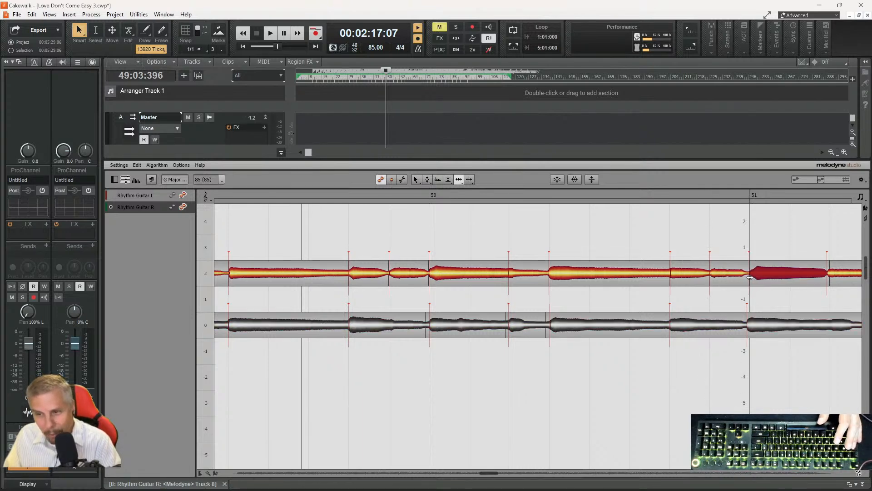
pyautogui.click(828, 276)
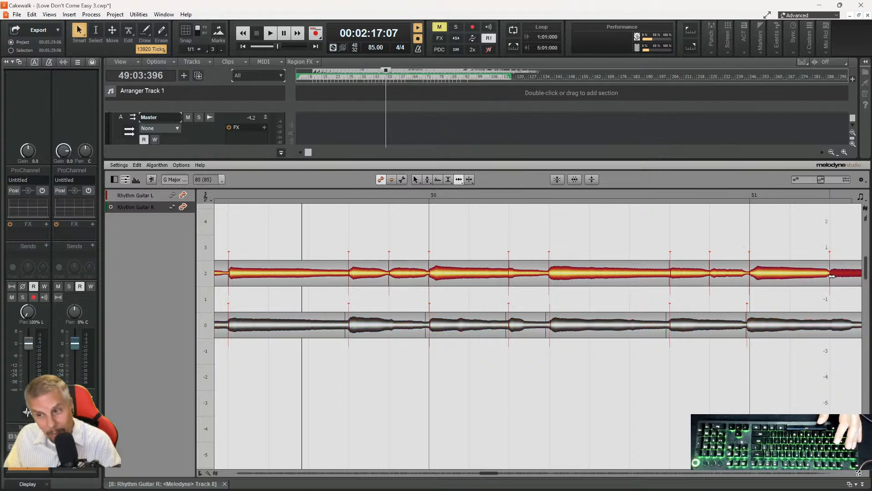
pyautogui.click(753, 322)
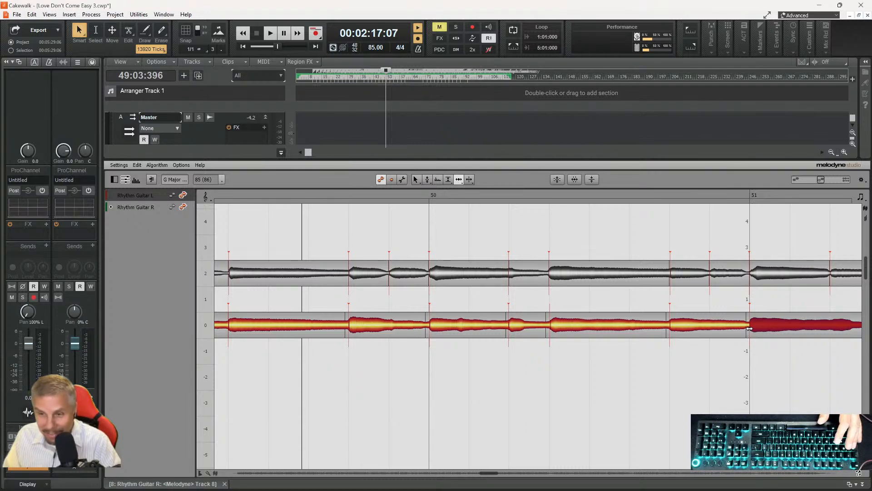
# - Align the two guitars in bar 51 halfway through beat 2 and at beat 4
pyautogui.moveTo(489, 476); pyautogui.dragTo(494, 476)
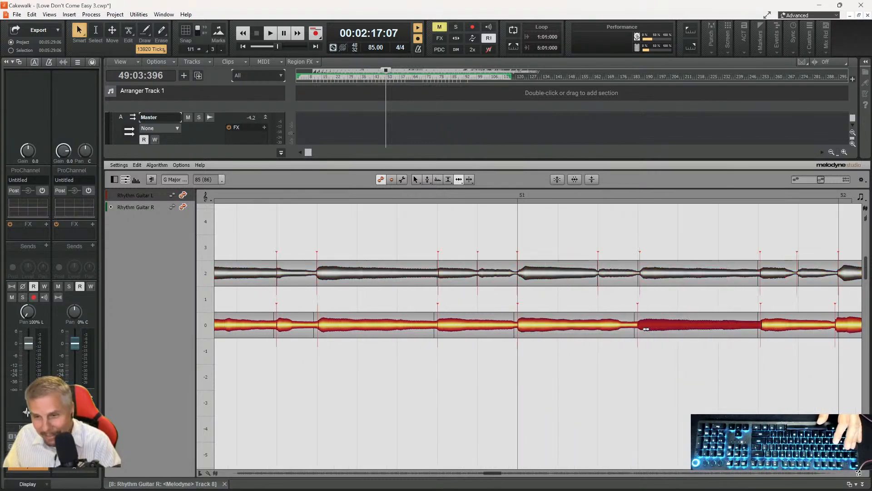
pyautogui.click(651, 275)
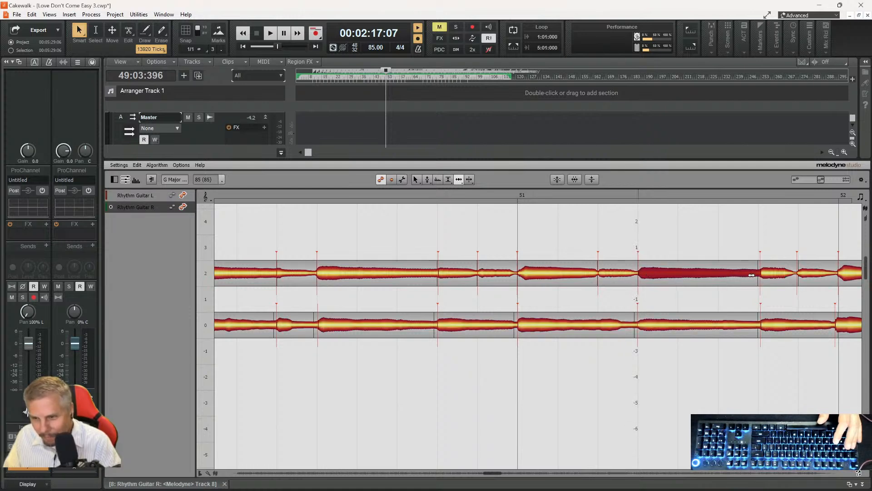
pyautogui.click(771, 272)
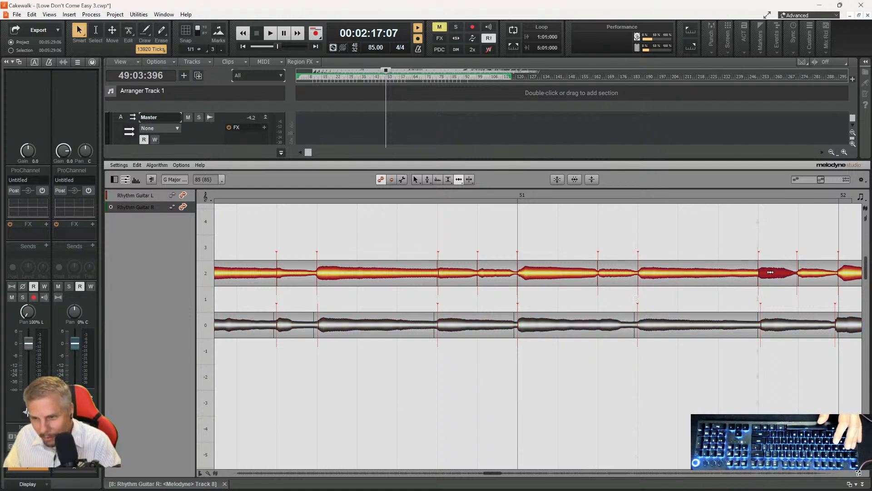
pyautogui.click(772, 325)
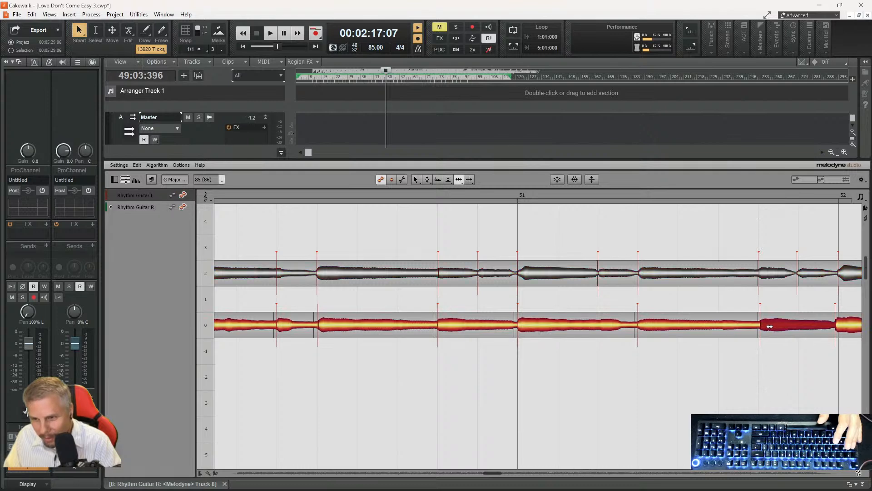
# - Shift the upper guitar's last note of bar 51 slightly later and move the lower guitar's note onto the bar 52 downbeat
pyautogui.click(805, 277)
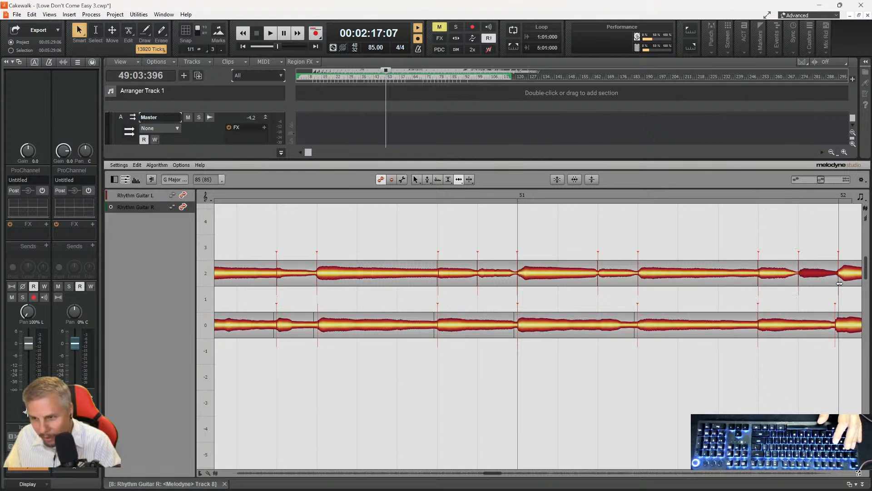
pyautogui.click(845, 324)
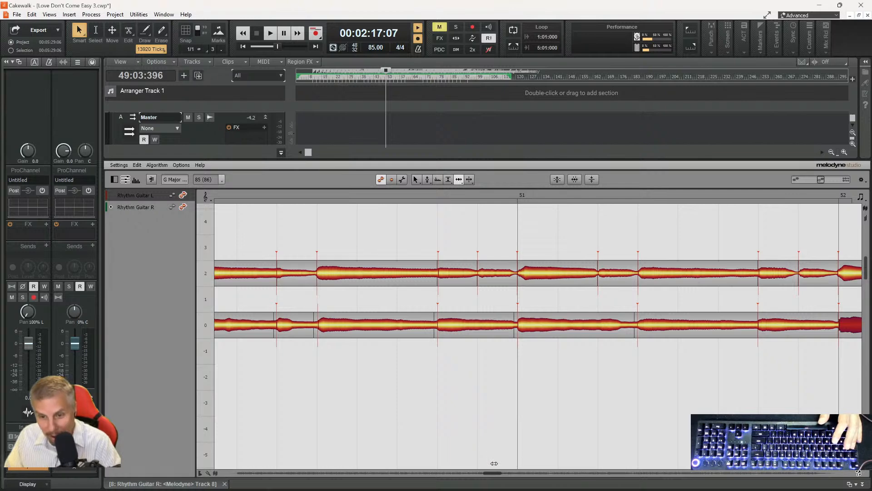
pyautogui.moveTo(493, 473); pyautogui.dragTo(499, 474)
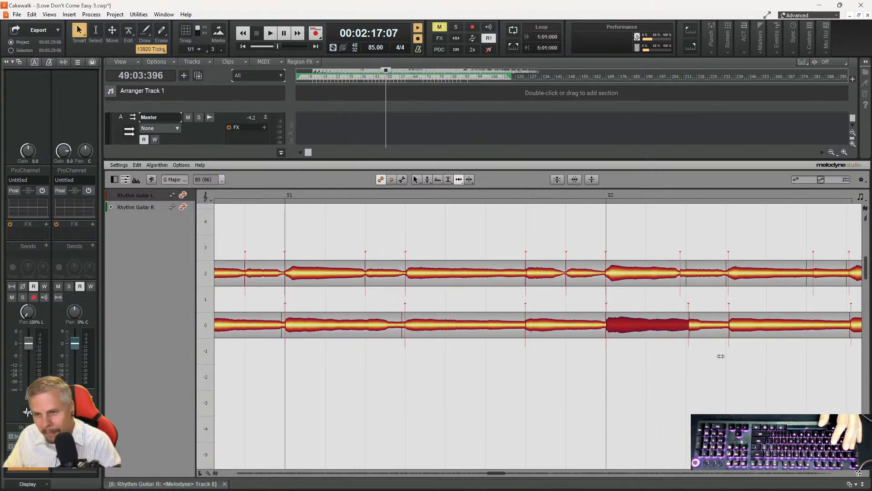
# - Align both guitars' notes in bar 52 at beat 2 and halfway through beat 2
pyautogui.moveTo(680, 275); pyautogui.dragTo(688, 275)
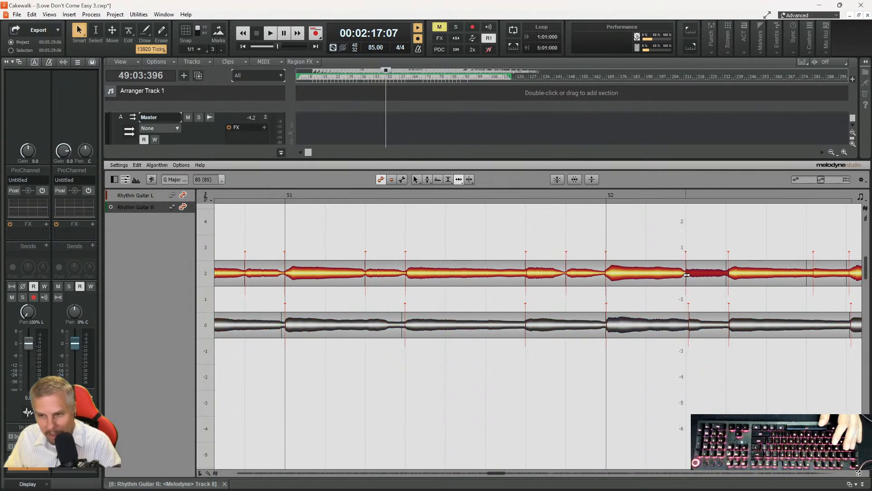
pyautogui.click(740, 275)
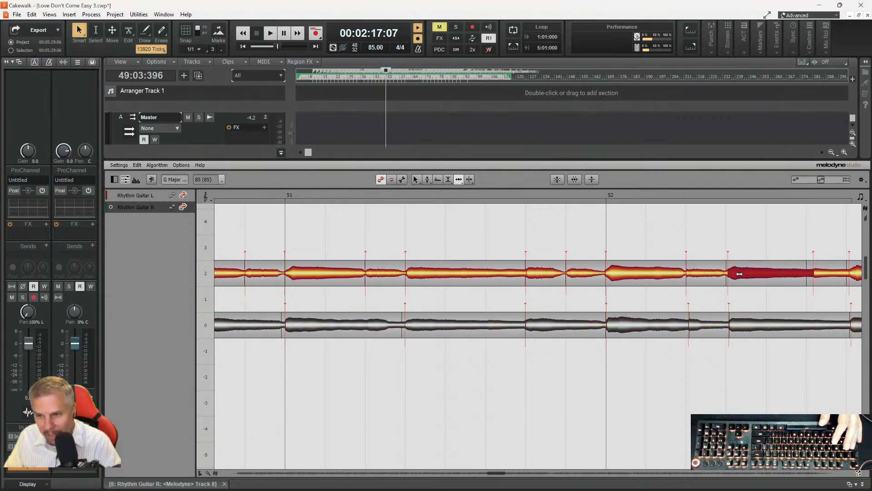
pyautogui.click(741, 325)
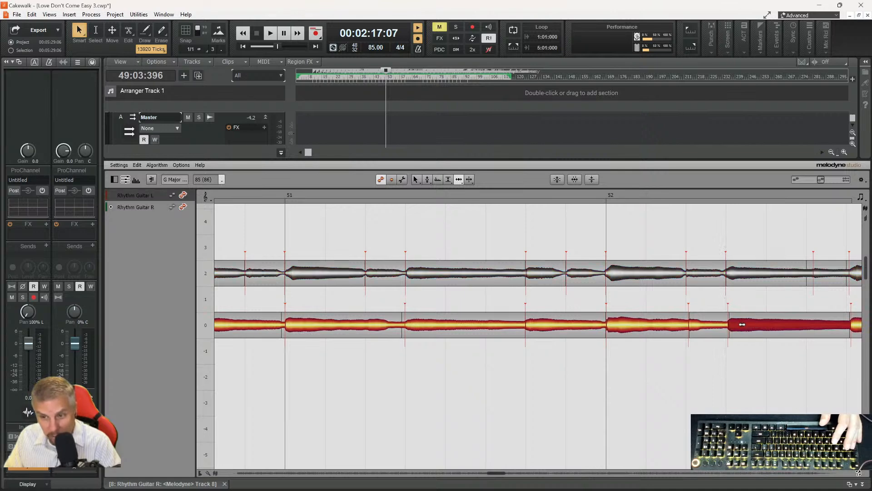
pyautogui.click(697, 325)
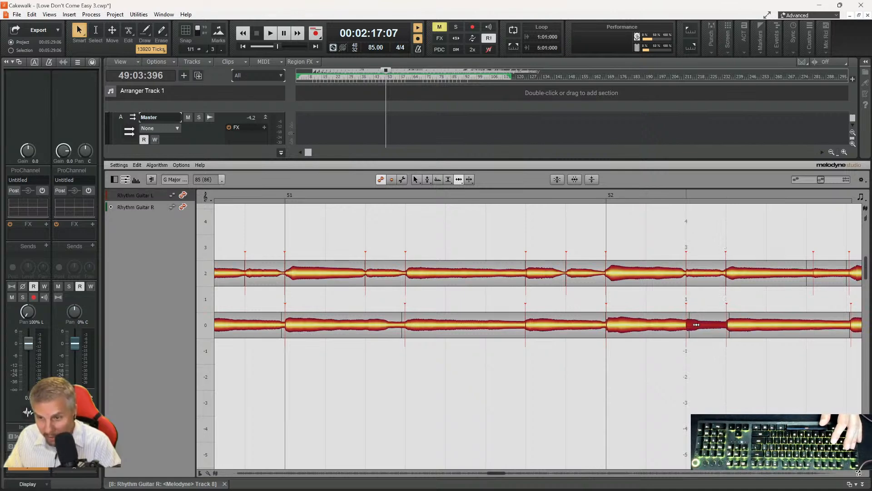
# - Move the upper guitar's note to halfway through beat 3 of bar 52 and both guitars' following notes onto beat 4
pyautogui.click(865, 331)
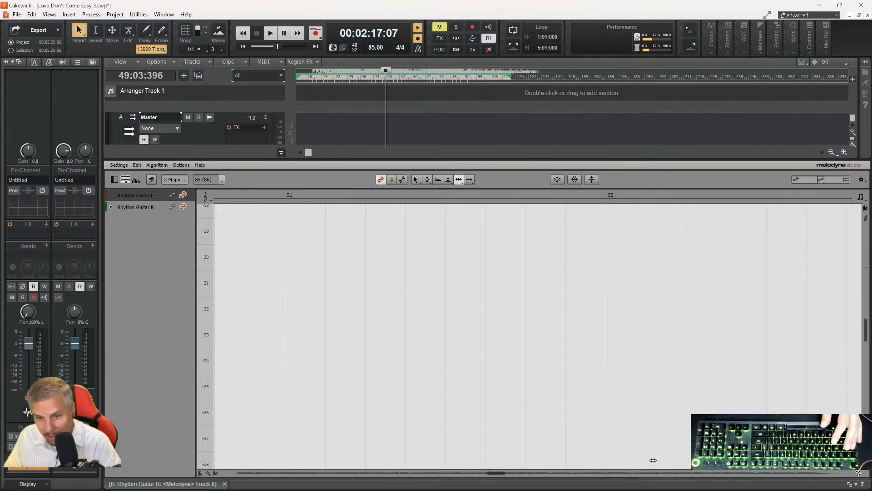
pyautogui.moveTo(867, 337); pyautogui.dragTo(869, 274)
pyautogui.moveTo(817, 278); pyautogui.dragTo(847, 279)
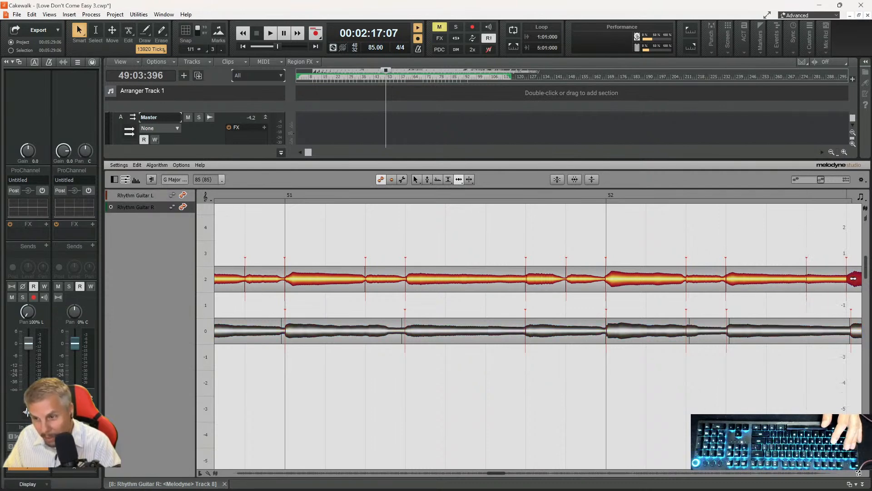
pyautogui.moveTo(853, 326); pyautogui.dragTo(850, 329)
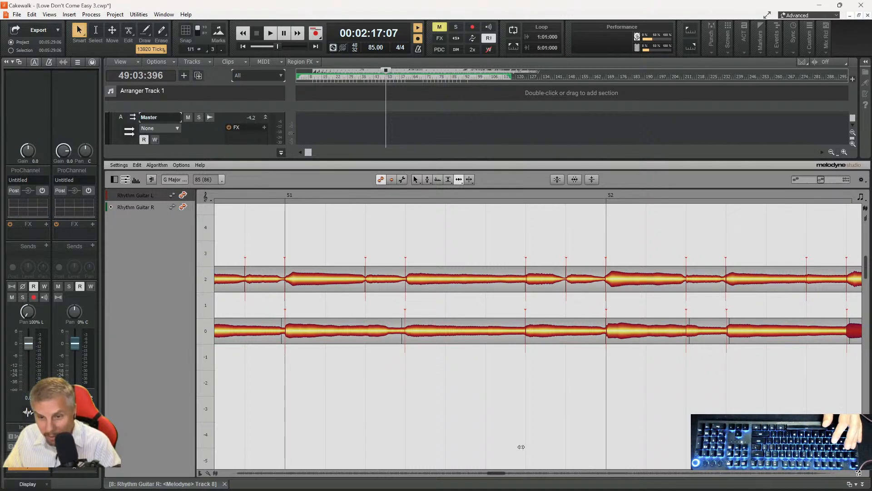
# - Align both guitars' notes at the bar 53 downbeat and halfway through beat 2 of that bar
pyautogui.moveTo(498, 476); pyautogui.dragTo(503, 475)
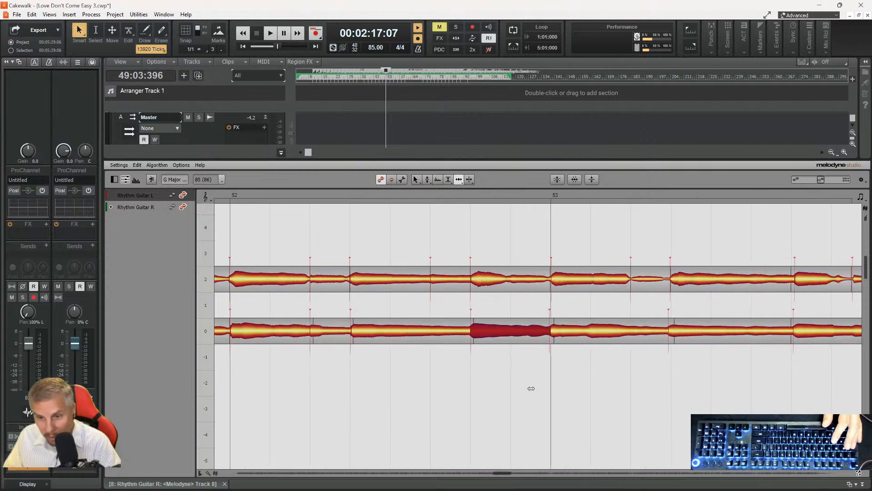
pyautogui.click(557, 328)
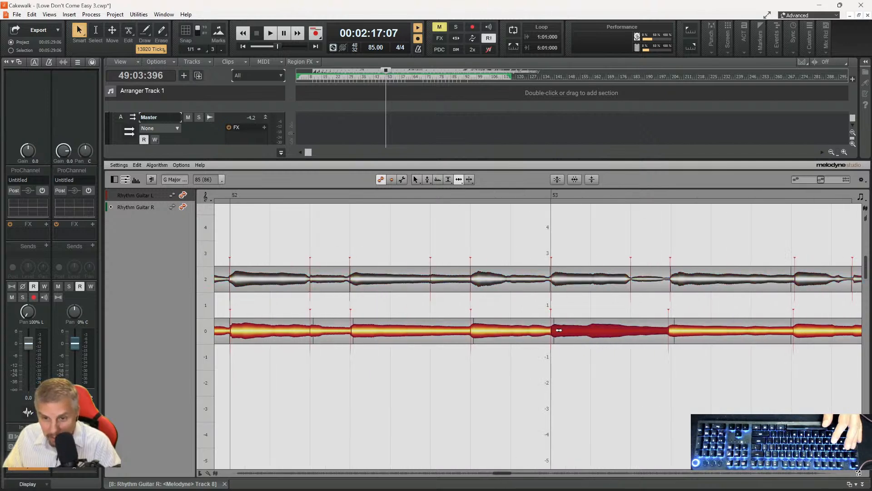
pyautogui.click(556, 279)
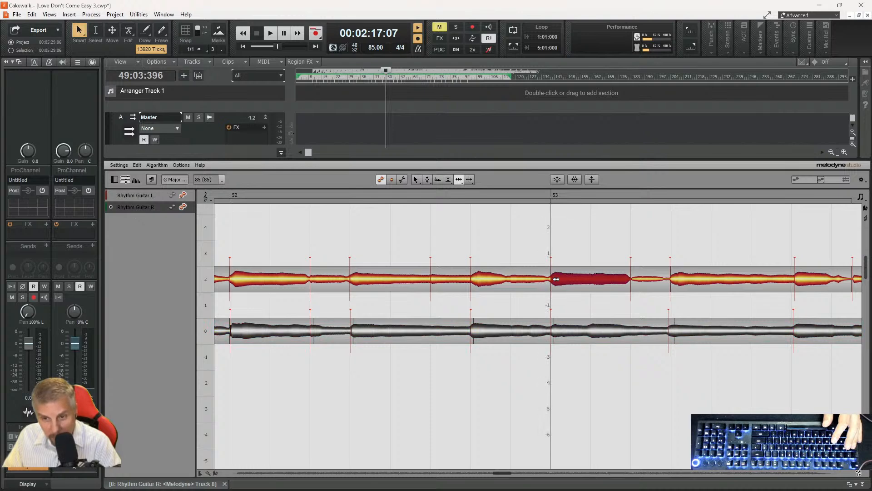
pyautogui.click(685, 281)
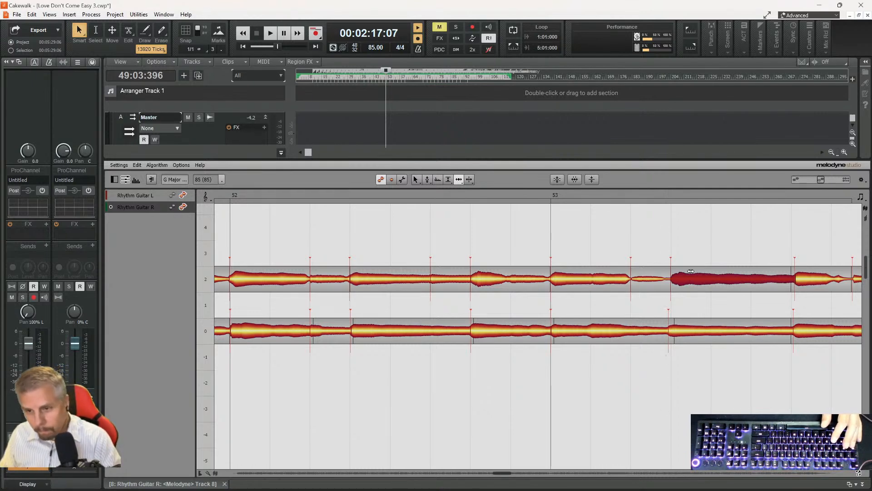
pyautogui.click(673, 335)
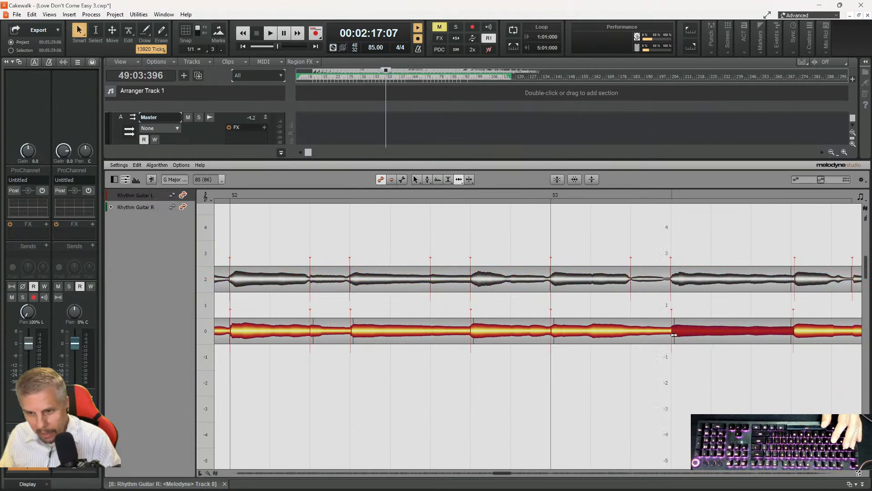
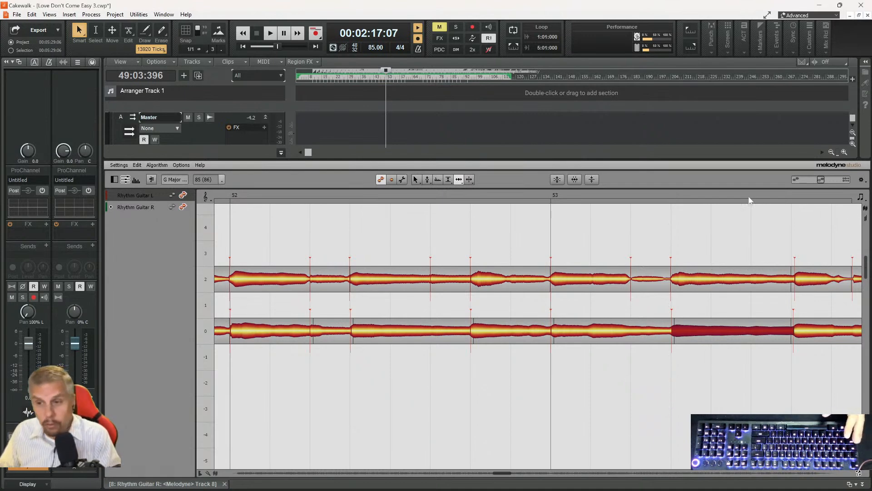
# - Move both guitars' notes onto beat 4 of bar 53 and onto beat 2 of bar 54
pyautogui.click(660, 194)
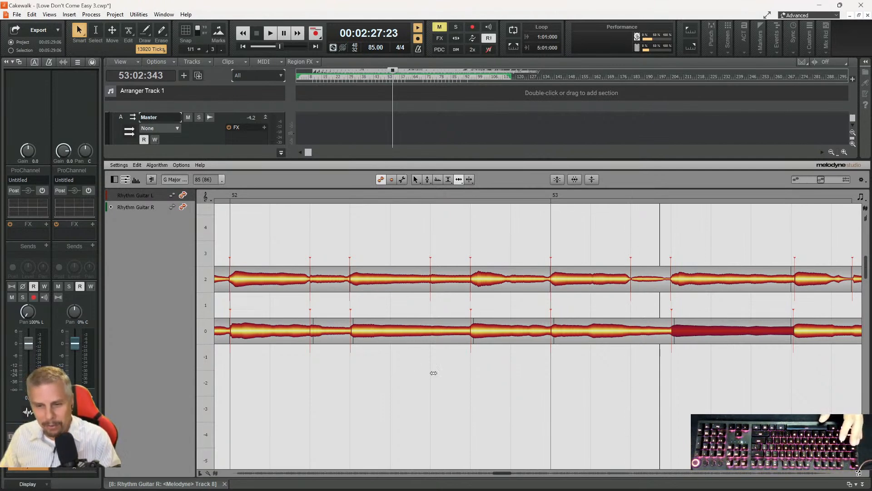
pyautogui.moveTo(501, 476); pyautogui.dragTo(505, 476)
pyautogui.click(570, 281)
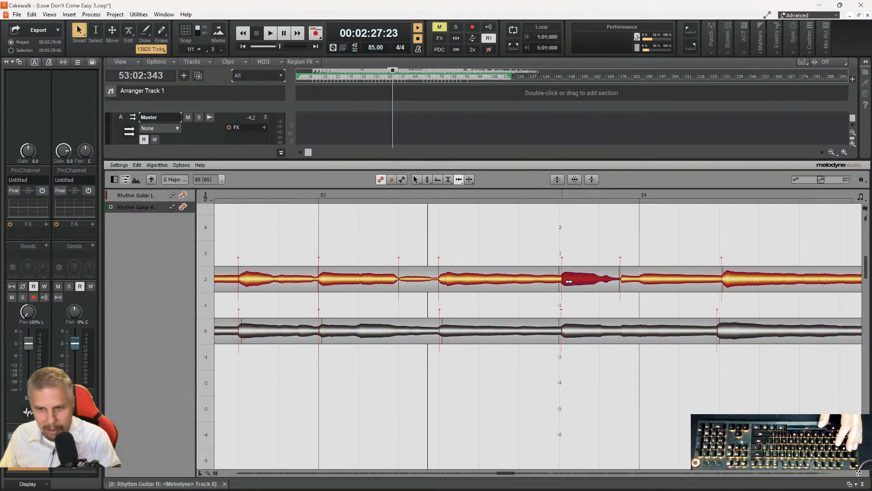
pyautogui.click(571, 325)
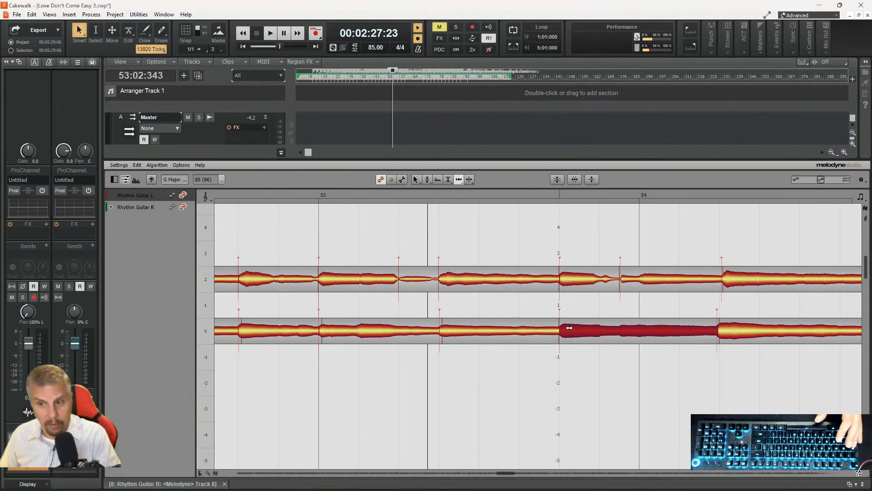
pyautogui.click(733, 276)
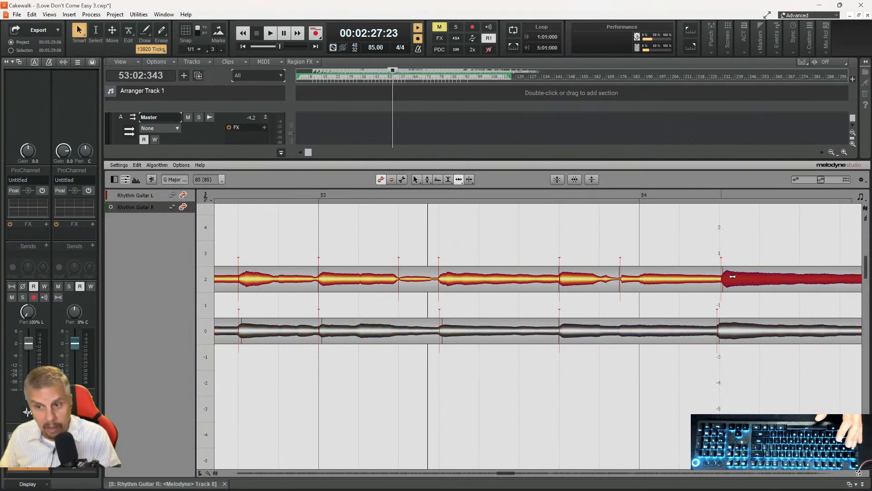
pyautogui.click(727, 327)
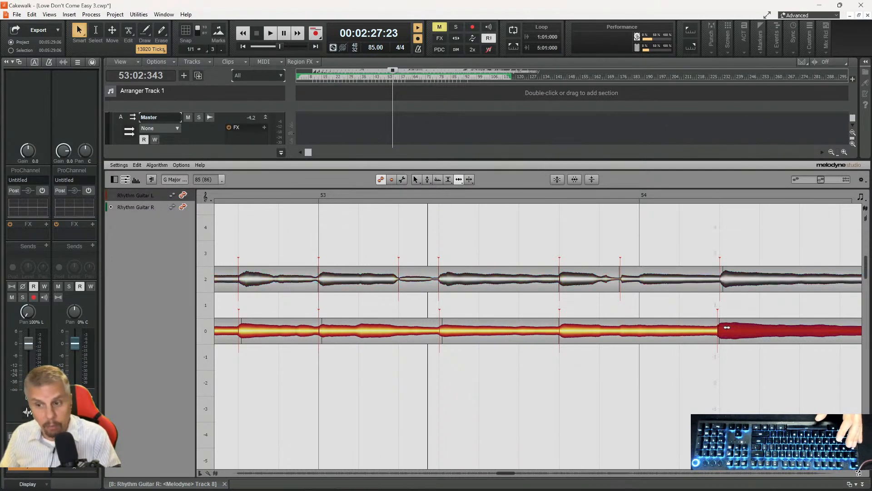
pyautogui.moveTo(729, 328); pyautogui.dragTo(730, 327)
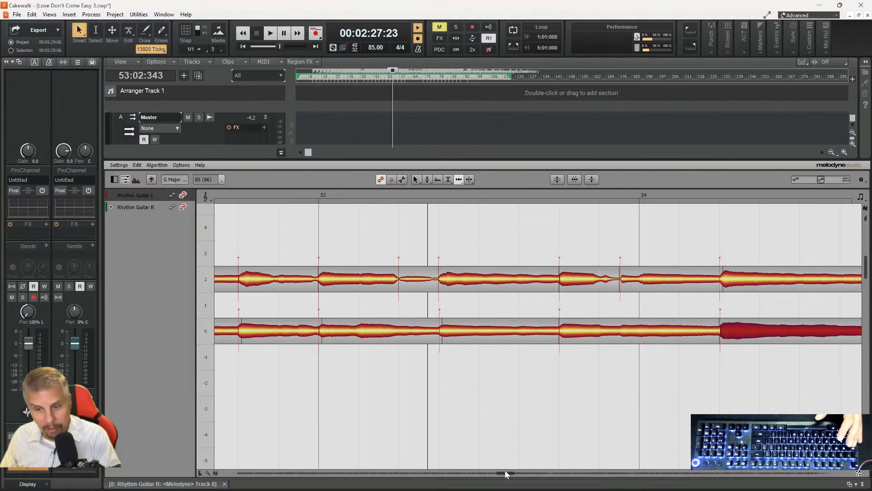
# - Align both guitars at beat 4 of bar 54 and move the upper guitar's following notes to the half beat and the bar 55 downbeat
pyautogui.moveTo(506, 475); pyautogui.dragTo(512, 475)
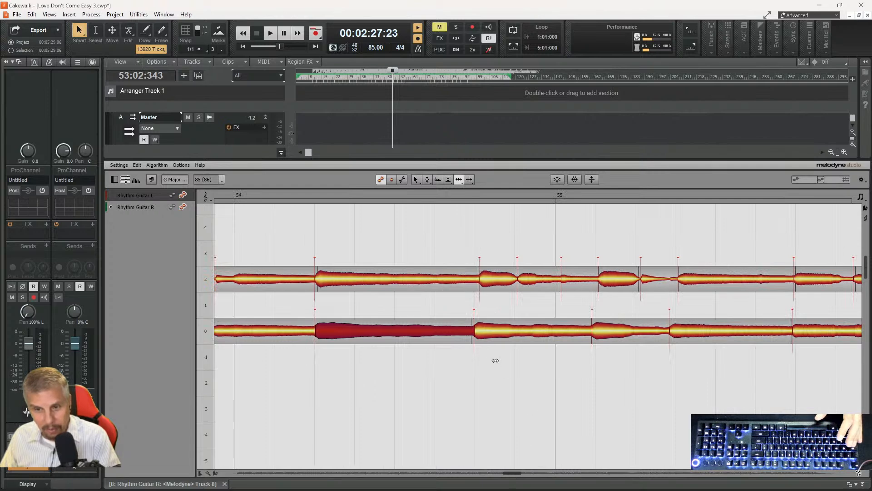
pyautogui.click(486, 331)
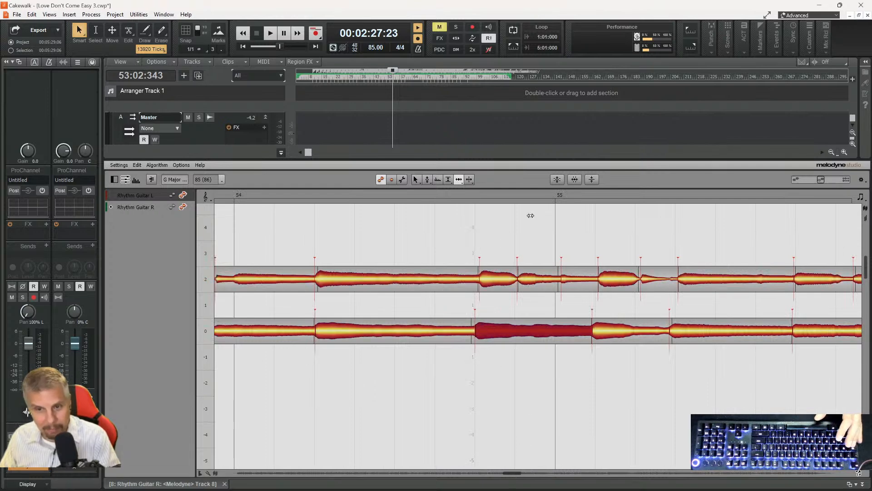
pyautogui.click(488, 275)
pyautogui.moveTo(489, 276); pyautogui.dragTo(558, 278)
pyautogui.click(524, 277)
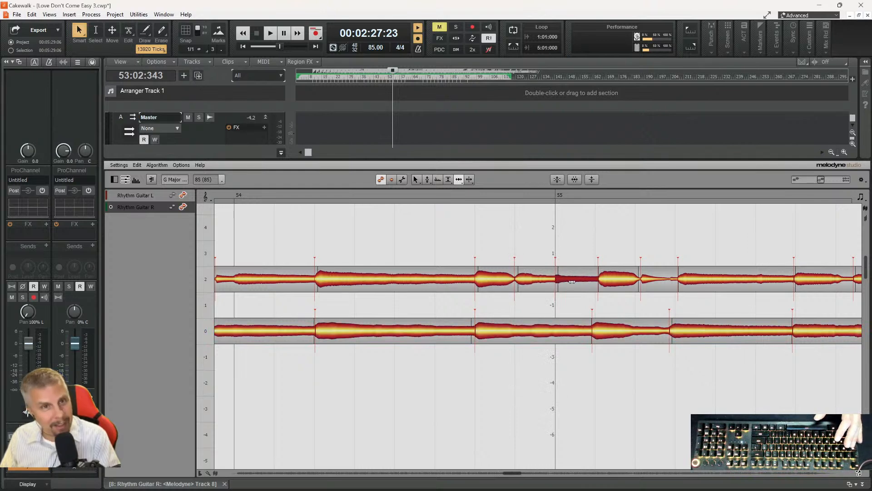
# - Align both guitars in bar 55 halfway through beats 1 and 2 and at beat 4, with the upper guitar's in-between note on beat 2
pyautogui.moveTo(613, 282); pyautogui.dragTo(683, 280)
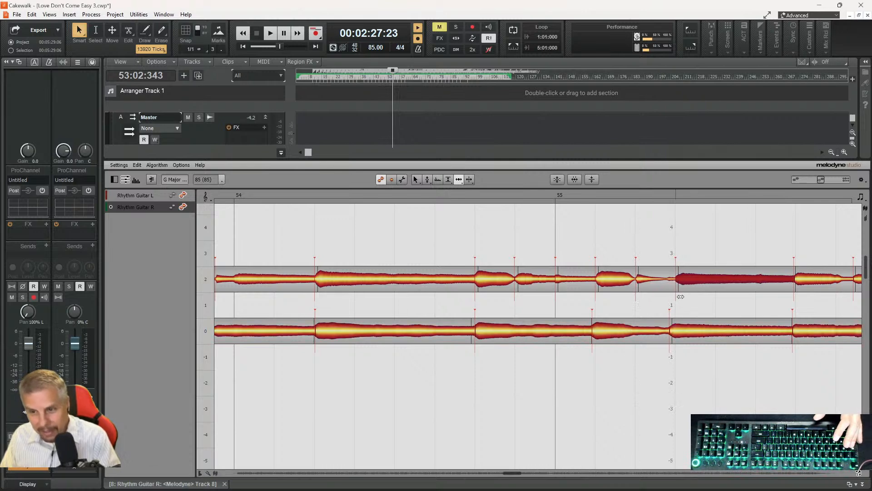
pyautogui.moveTo(678, 331); pyautogui.dragTo(680, 334)
pyautogui.moveTo(600, 331); pyautogui.dragTo(603, 332)
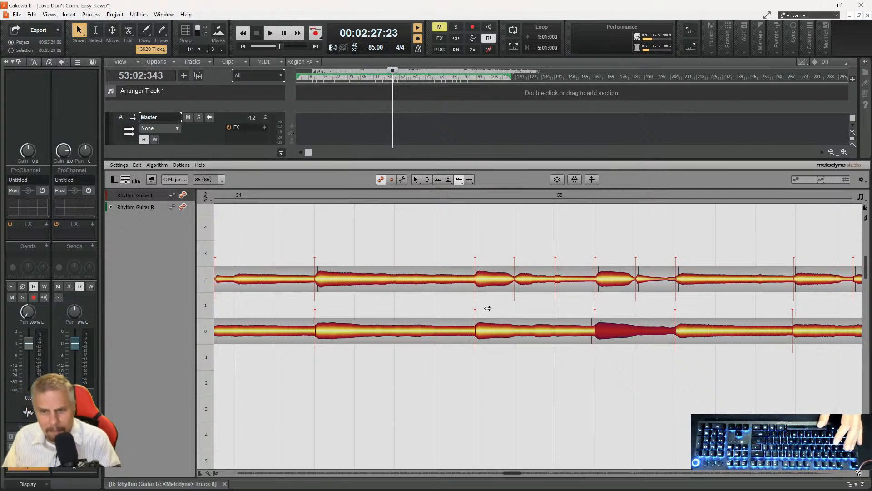
pyautogui.moveTo(798, 330); pyautogui.dragTo(800, 329)
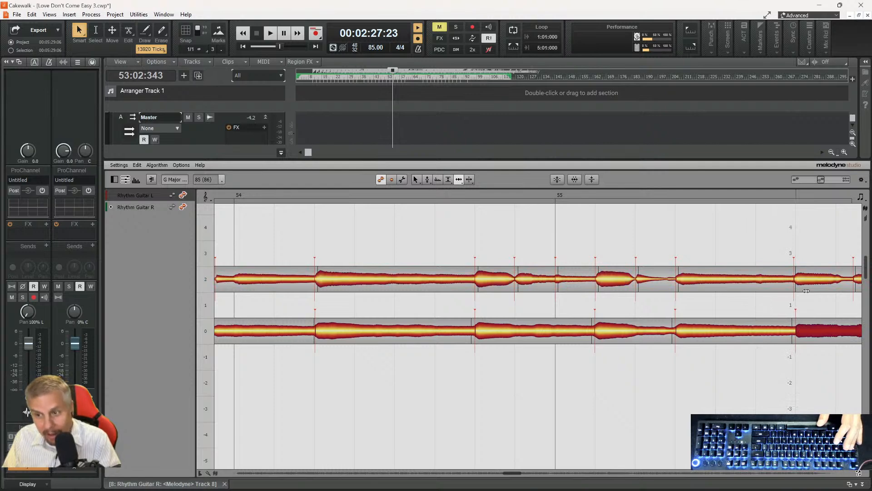
pyautogui.click(803, 276)
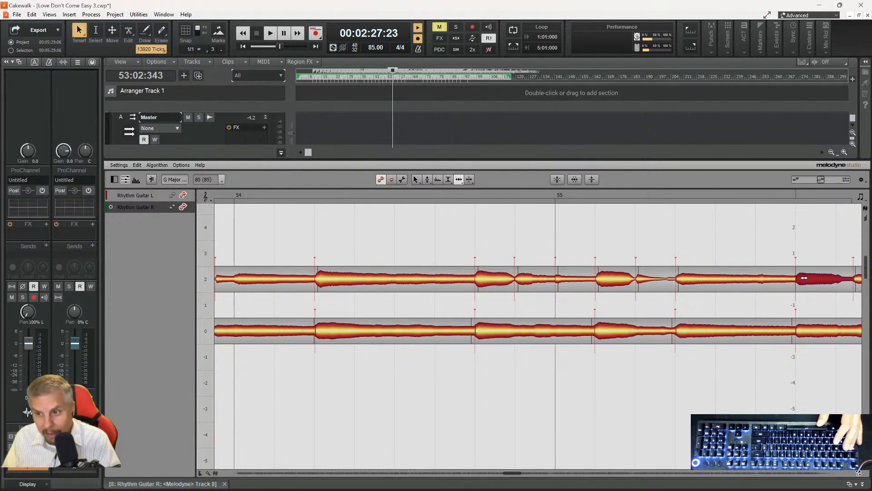
# - Move both guitars' notes onto beat 2 of bar 56 and shift the upper guitar's note late in beat 3 slightly later
pyautogui.moveTo(512, 476); pyautogui.dragTo(518, 476)
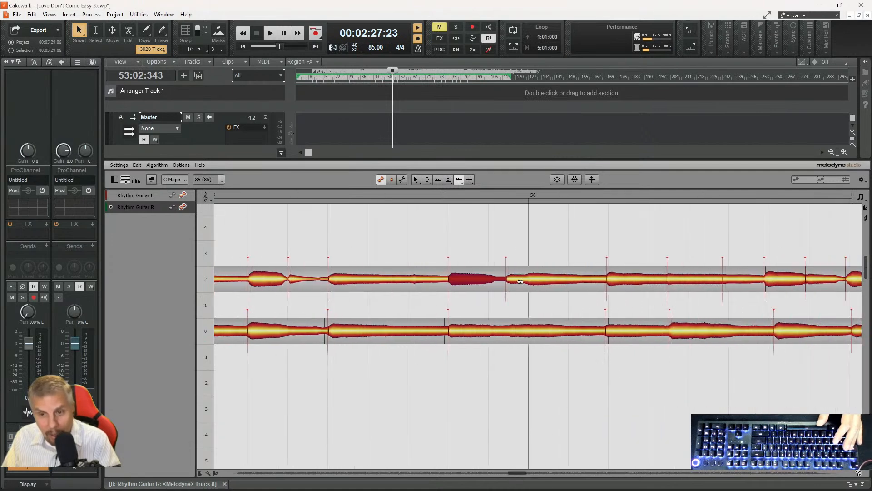
pyautogui.click(608, 283)
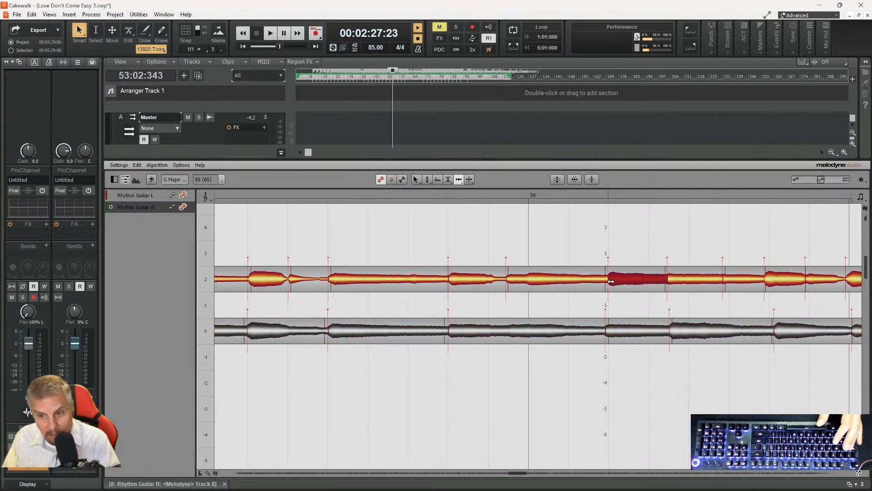
pyautogui.click(616, 332)
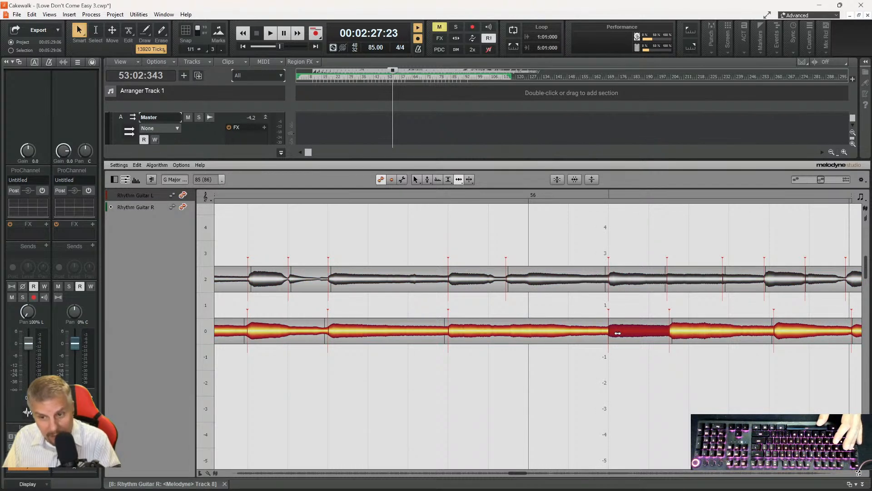
pyautogui.click(727, 278)
# - Shift the upper guitar's note later and the lower guitar's note earlier so both start on beat 4 of bar 56
pyautogui.moveTo(780, 284); pyautogui.dragTo(784, 283)
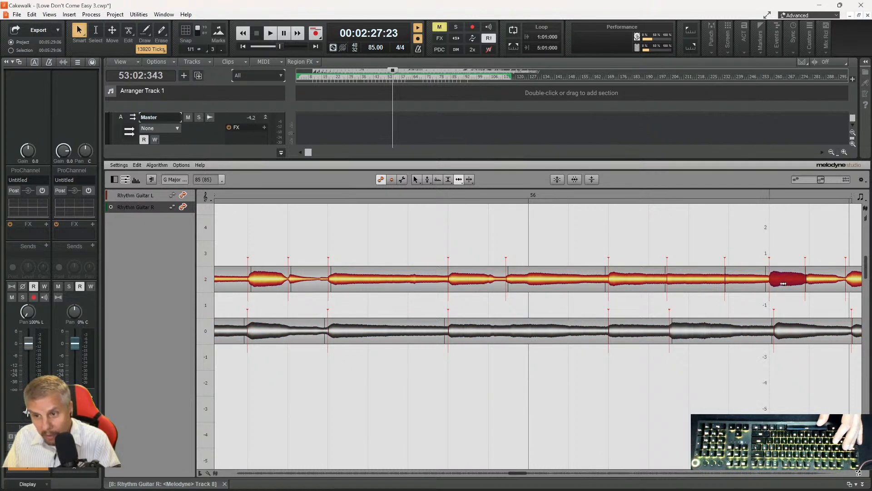
pyautogui.keyDown('shift'); pyautogui.click(782, 319); pyautogui.keyUp('shift')
pyautogui.click(782, 333)
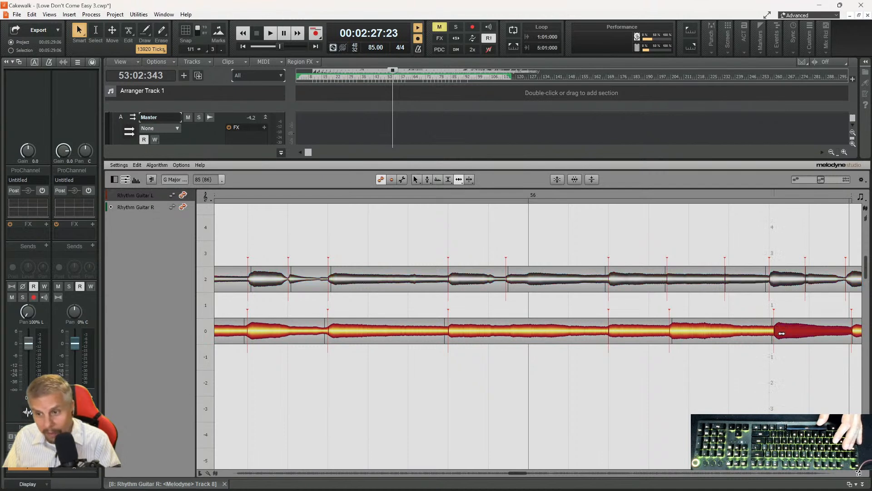
pyautogui.moveTo(781, 333); pyautogui.dragTo(777, 334)
pyautogui.keyDown('shift'); pyautogui.click(776, 334); pyautogui.keyUp('shift')
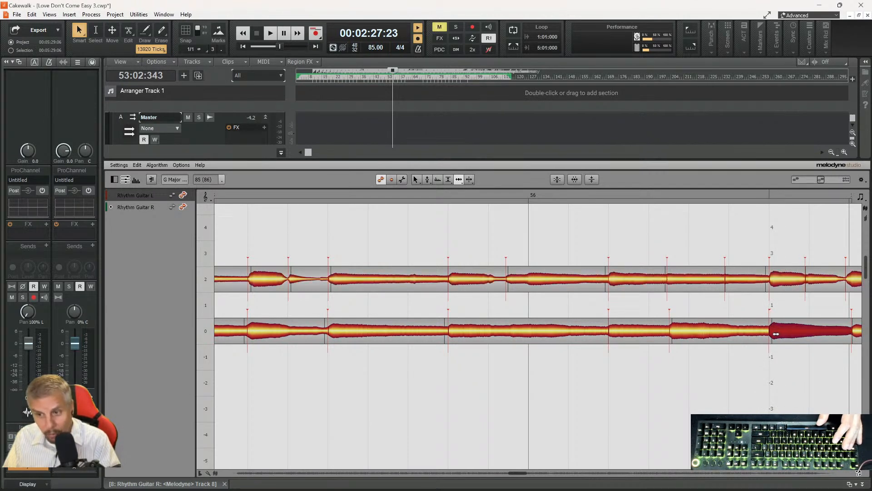
# - Move the upper guitar's last note of bar 56 to halfway through beat 4 and both guitars' next notes onto the bar 57 downbeat
pyautogui.moveTo(808, 283); pyautogui.dragTo(813, 286)
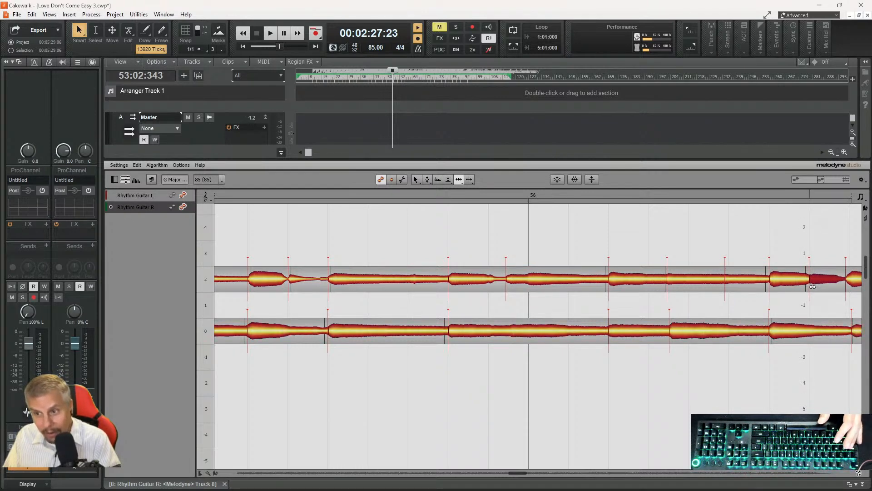
pyautogui.click(849, 281)
pyautogui.click(857, 329)
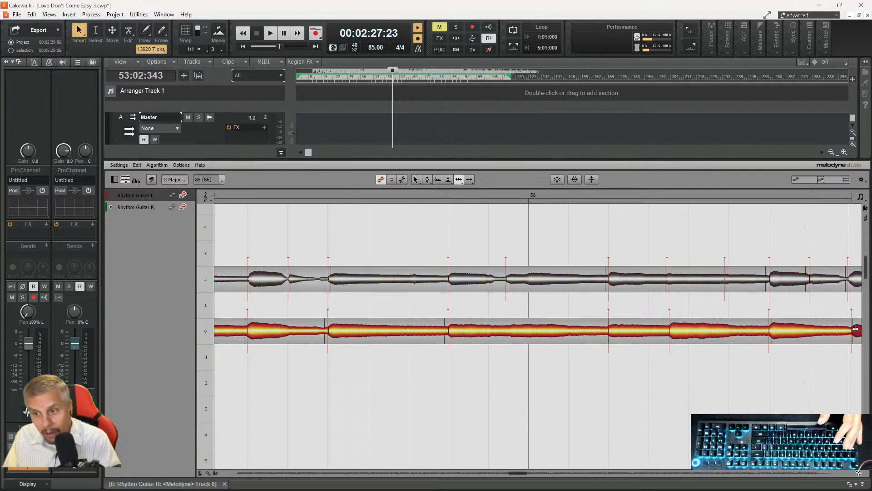
pyautogui.moveTo(855, 329); pyautogui.dragTo(852, 330)
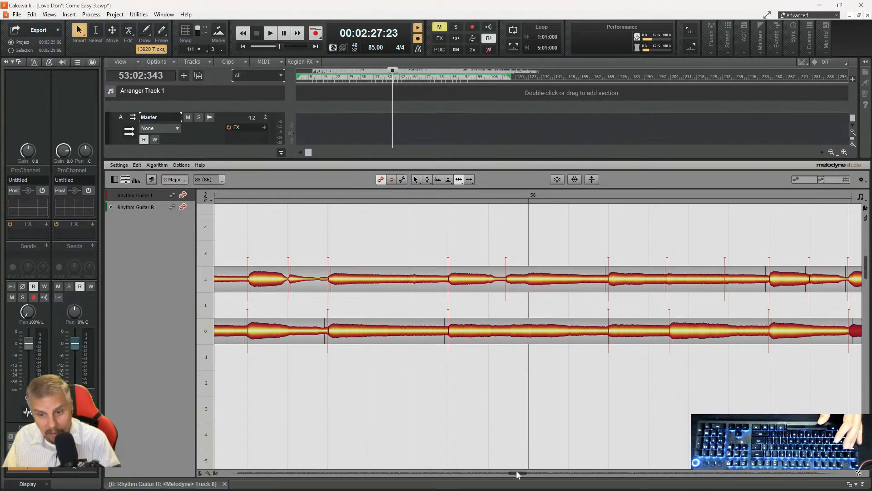
# - Align the lower and upper guitars' notes so both start halfway through beat 2 of bar 57
pyautogui.moveTo(516, 476); pyautogui.dragTo(526, 473)
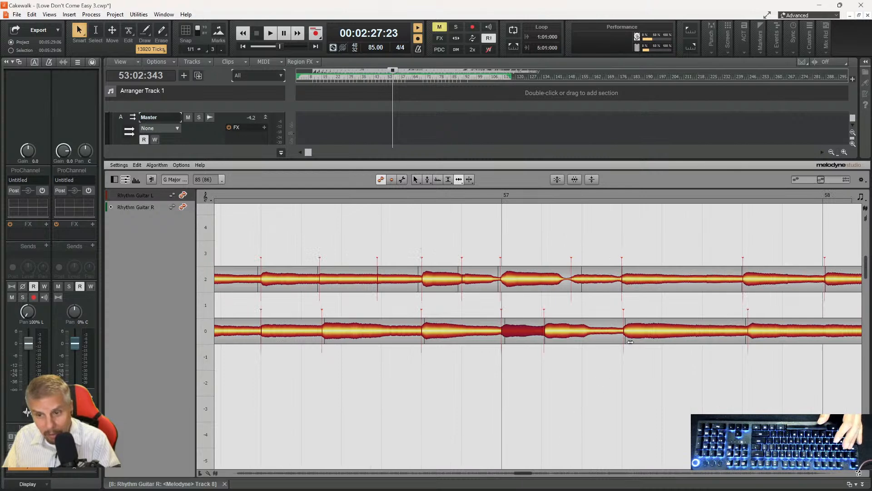
pyautogui.click(637, 327)
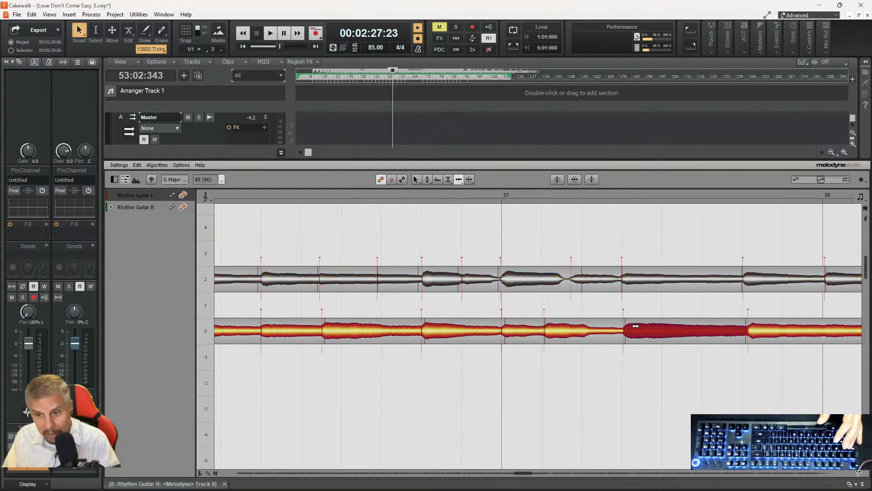
pyautogui.click(636, 275)
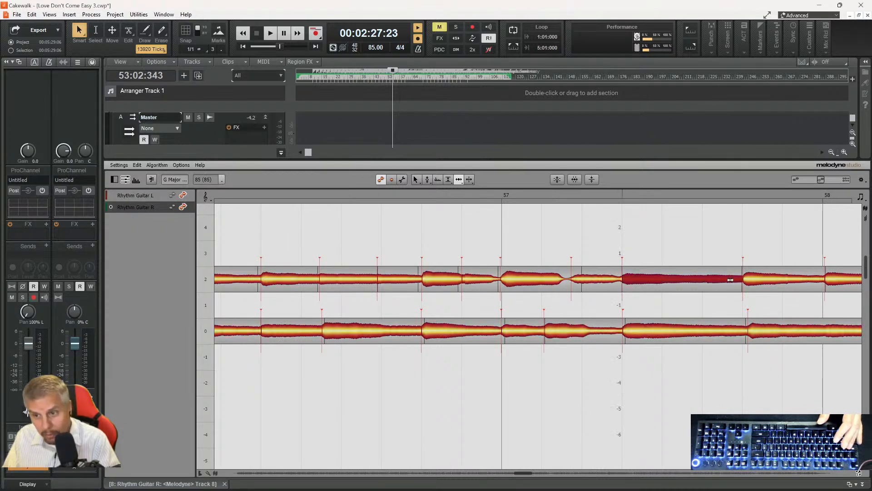
# - Move both guitars' notes onto beat 4 of bar 57 and the upper guitar's following note onto the bar 58 downbeat
pyautogui.click(754, 279)
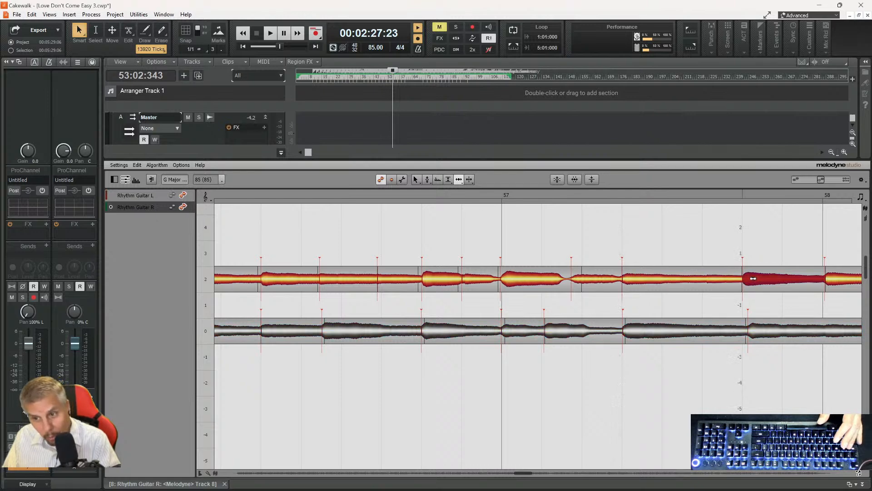
pyautogui.click(762, 332)
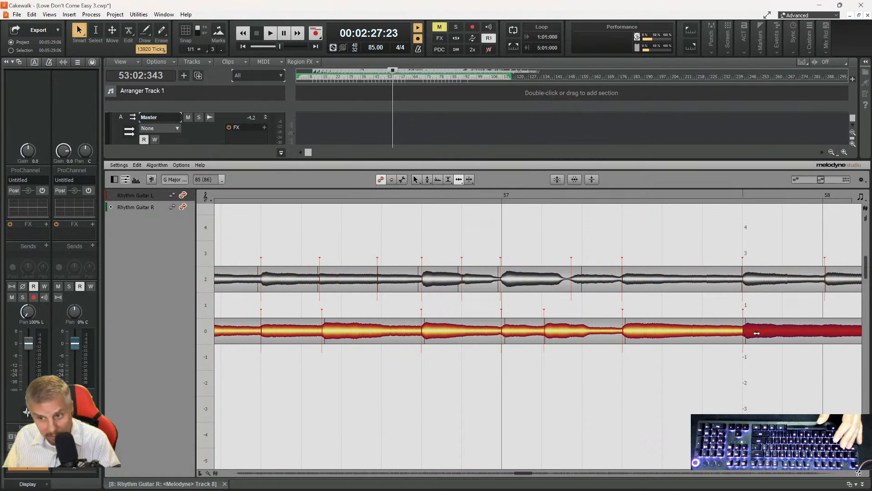
pyautogui.click(836, 275)
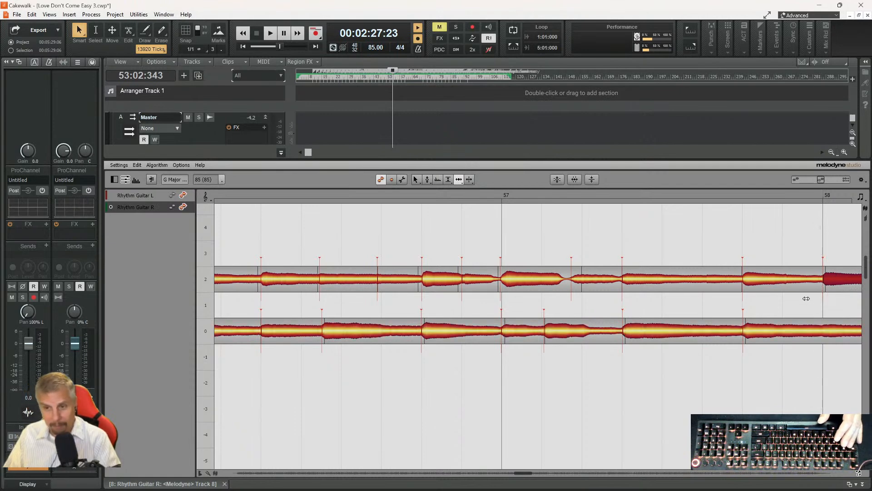
# - Move the lower guitar's note to halfway through beat 1 of bar 57, shift the upper guitar's note before beat 2 slightly earlier, and audition the passage
pyautogui.click(551, 328)
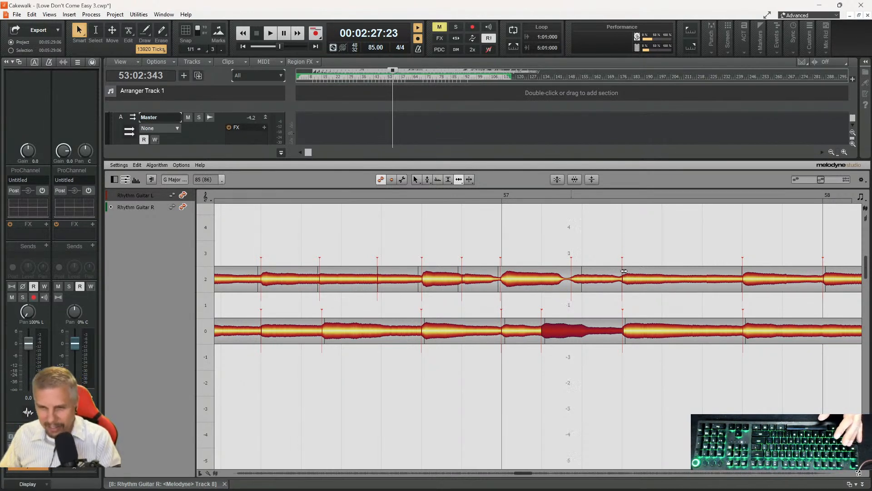
pyautogui.click(579, 278)
pyautogui.click(482, 192)
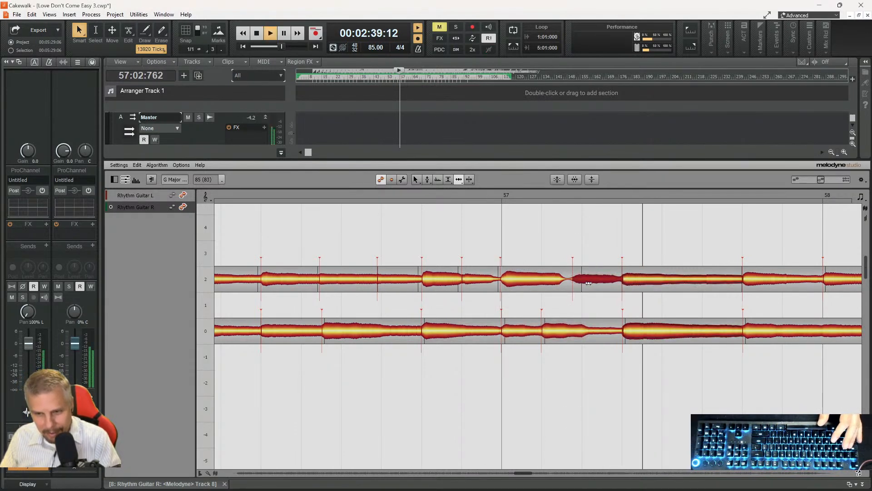
pyautogui.press('space')
pyautogui.press('space')
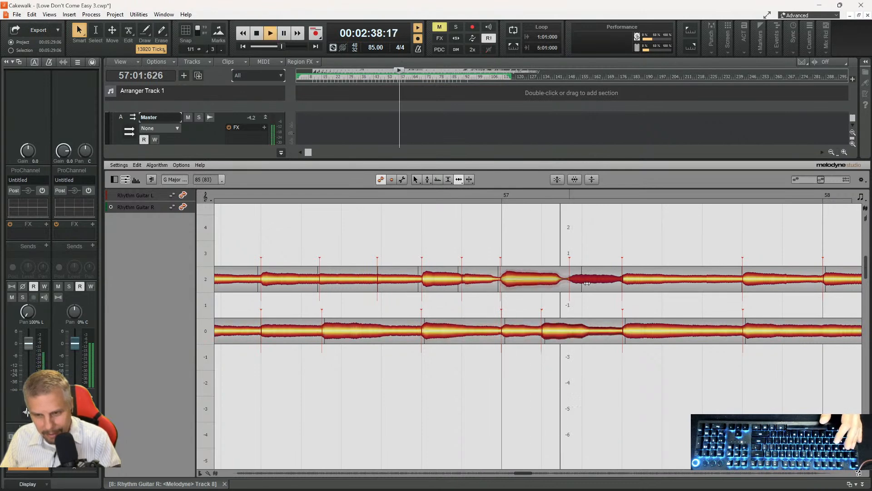
pyautogui.press('space')
# - Align both guitars' notes on beat 2 of bar 58 and the lower guitar's note on beat 4 while playing the section back
pyautogui.moveTo(523, 476); pyautogui.dragTo(527, 476)
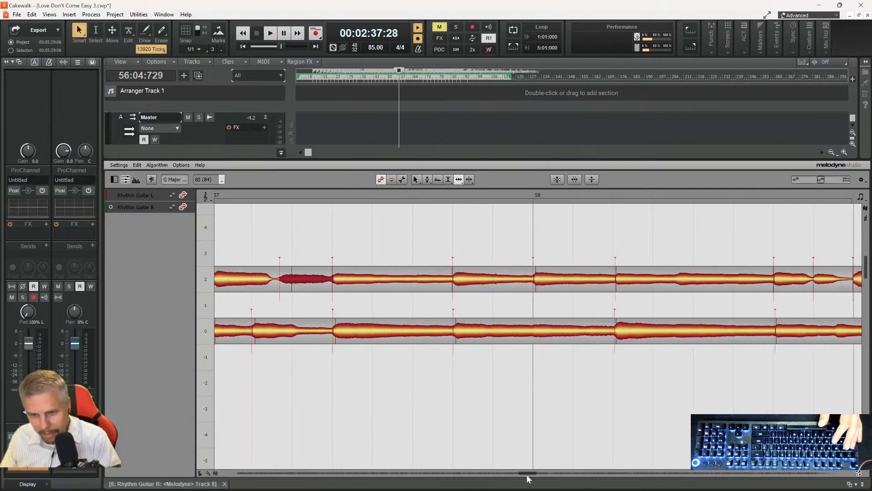
pyautogui.click(619, 284)
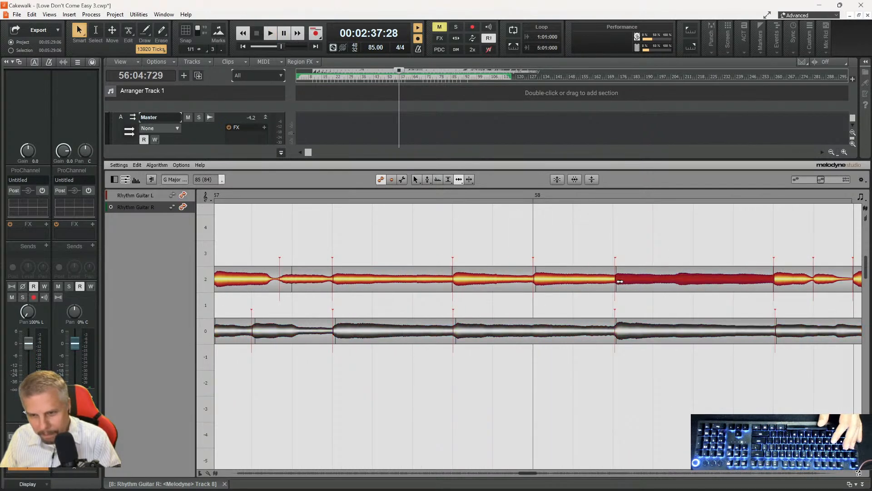
pyautogui.click(619, 332)
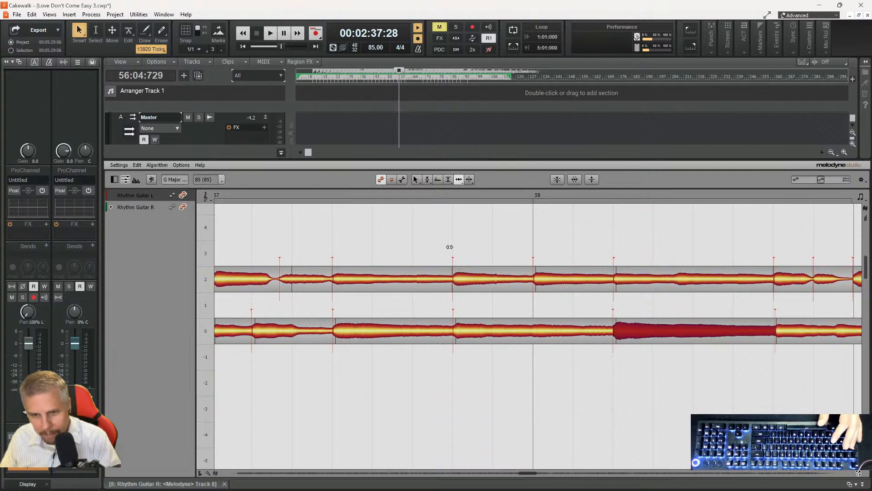
pyautogui.click(439, 194)
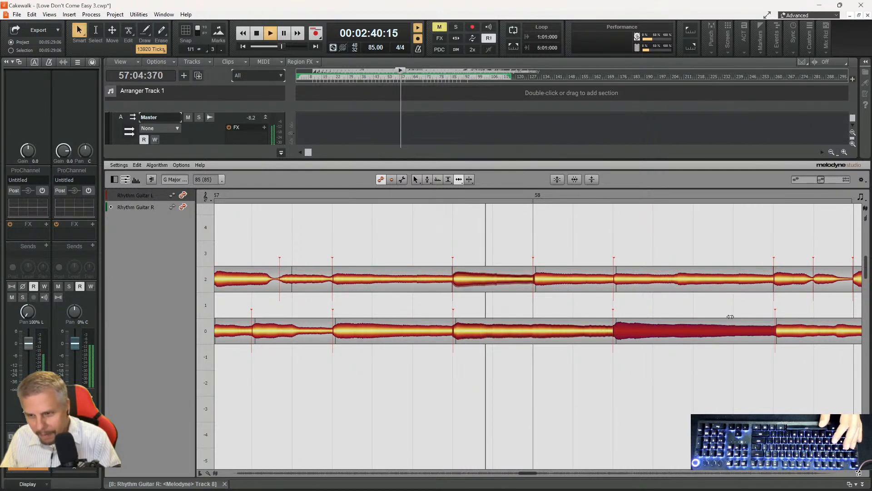
pyautogui.click(781, 330)
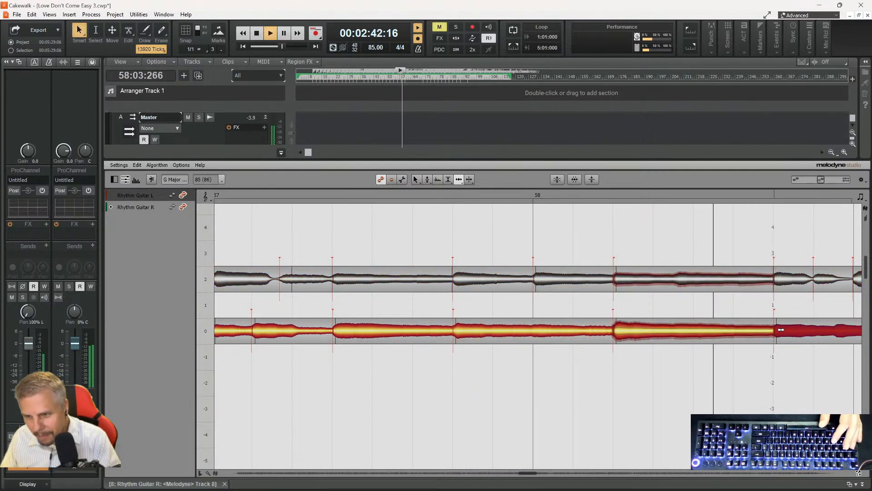
pyautogui.press('space')
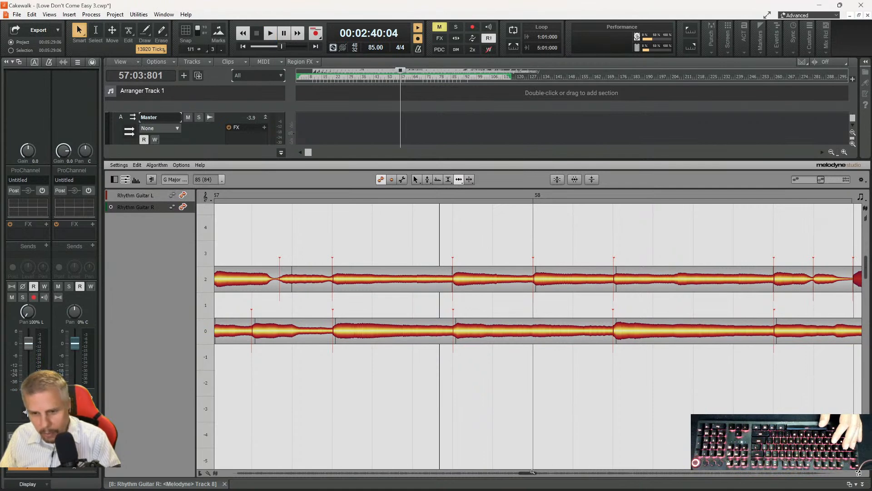
# - Split the upper guitar's first note of bar 59 near halfway through beat 1 by adding a note separation
pyautogui.moveTo(530, 475); pyautogui.dragTo(535, 474)
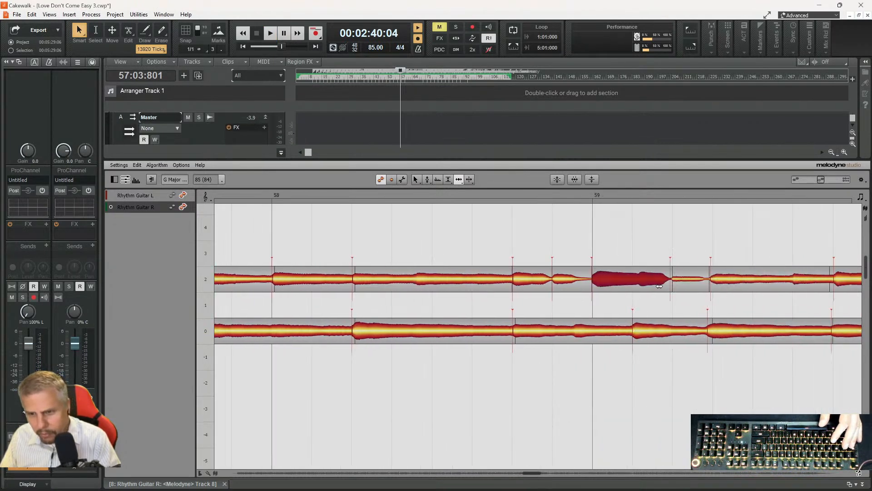
pyautogui.rightClick(641, 291)
pyautogui.click(682, 300)
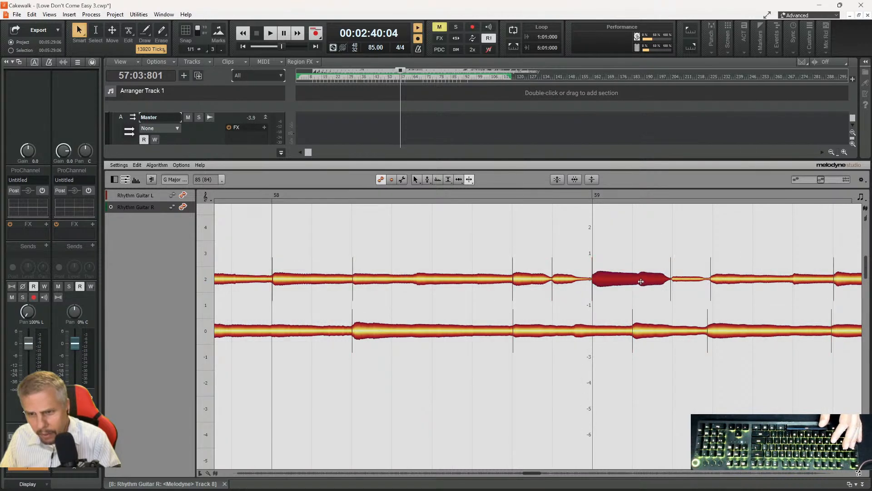
pyautogui.doubleClick(640, 279)
pyautogui.rightClick(639, 282)
pyautogui.click(639, 290)
# - With the Time Tool, align the upper guitar's notes halfway through beat 1 and on beat 2 of bar 59, and both guitars halfway through beat 2 and at beat 4
pyautogui.rightClick(639, 293)
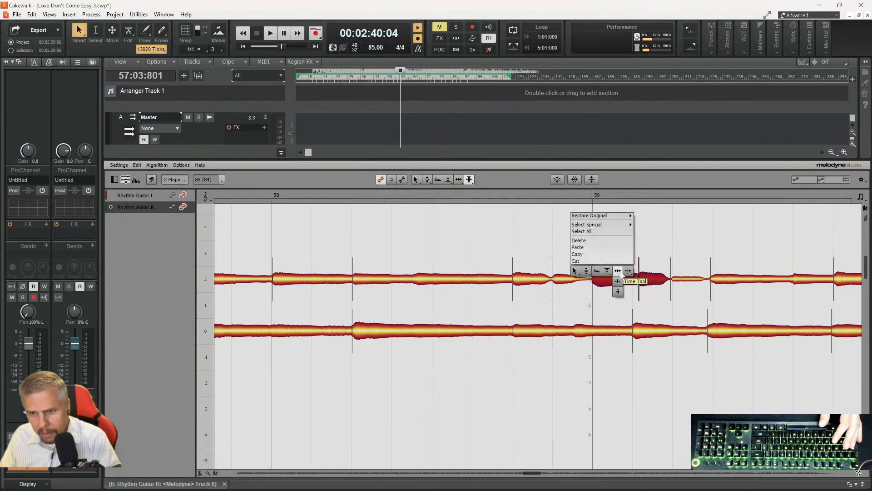
pyautogui.click(619, 276)
pyautogui.click(627, 265)
pyautogui.moveTo(646, 276)
pyautogui.mouseDown()
pyautogui.moveTo(638, 282)
pyautogui.moveTo(722, 278)
pyautogui.mouseUp()
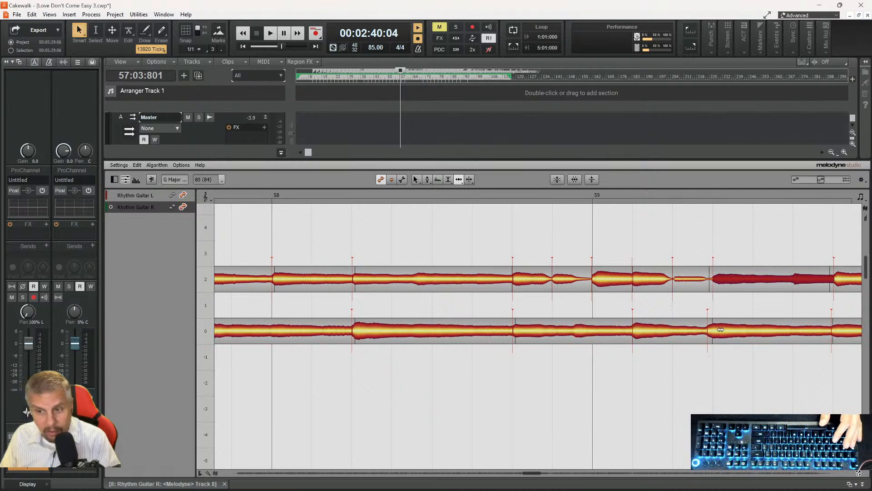
pyautogui.moveTo(715, 333); pyautogui.dragTo(721, 334)
pyautogui.click(839, 332)
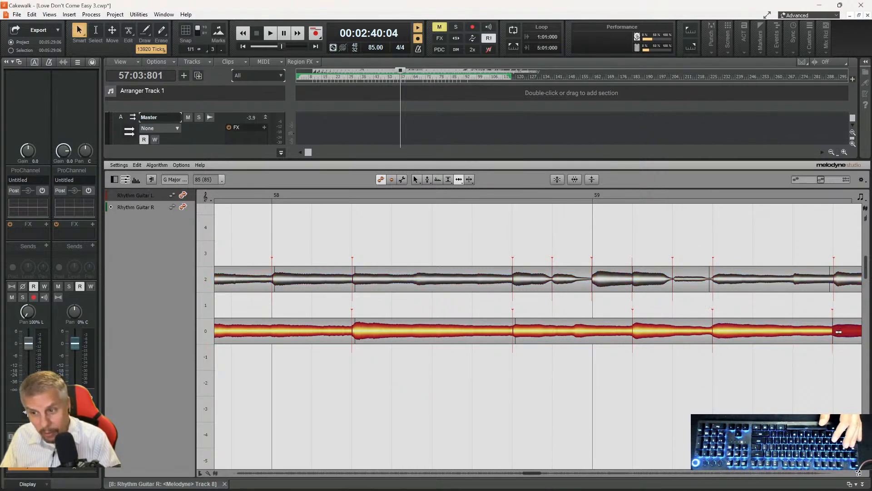
pyautogui.click(841, 280)
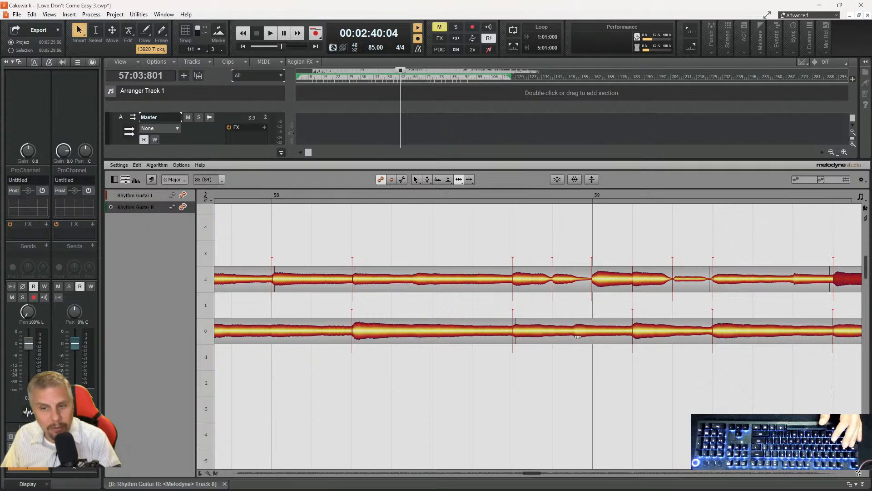
# - Move the upper guitar's notes onto the downbeat and beat 2 of bar 60, and place the playback position just before beat 4 of bar 59
pyautogui.moveTo(535, 476); pyautogui.dragTo(539, 475)
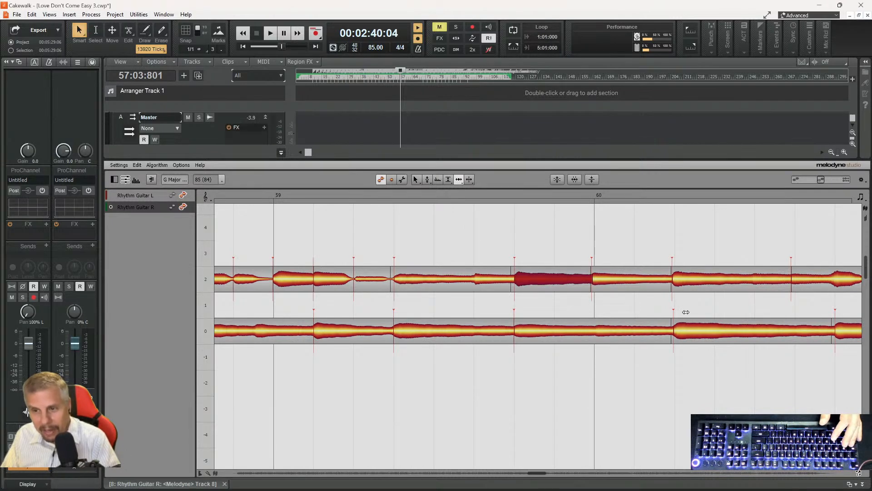
pyautogui.click(677, 277)
pyautogui.moveTo(678, 277); pyautogui.dragTo(680, 278)
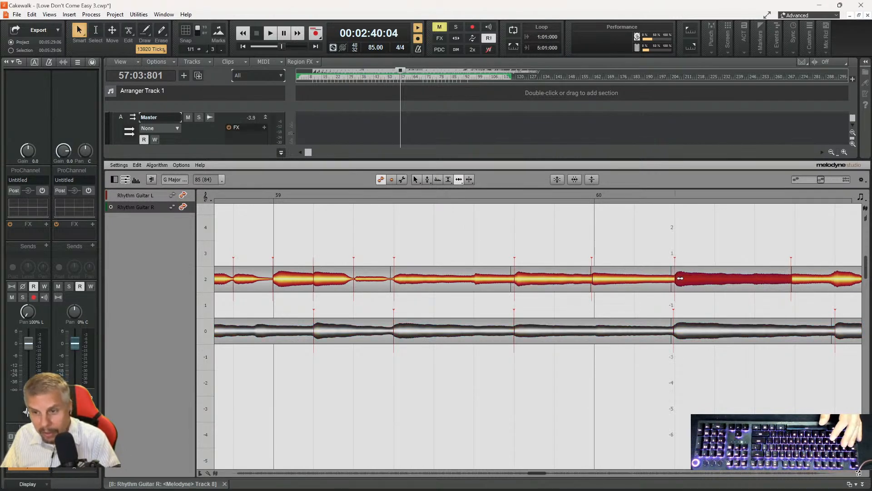
pyautogui.moveTo(596, 277); pyautogui.dragTo(598, 278)
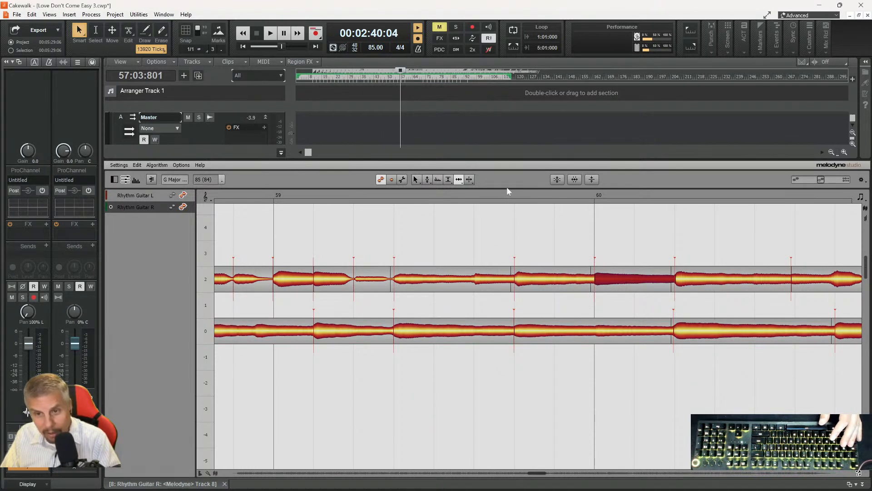
pyautogui.click(506, 190)
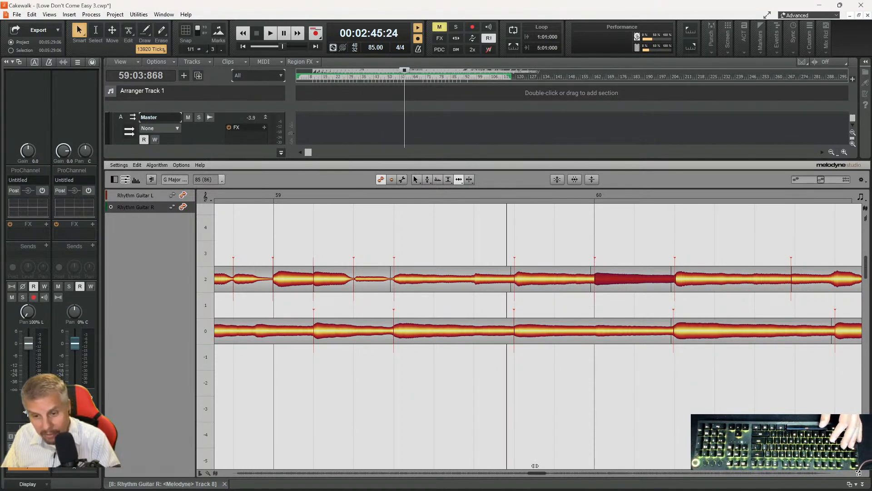
# - Move the upper guitar's notes onto the downbeat and beat 2 of bar 61, and align both guitars halfway through beat 2
pyautogui.moveTo(538, 475); pyautogui.dragTo(541, 476)
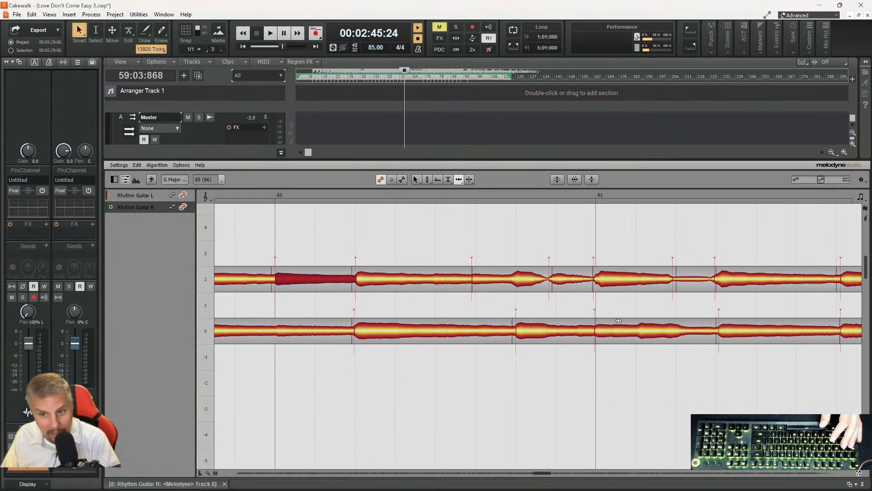
pyautogui.click(597, 280)
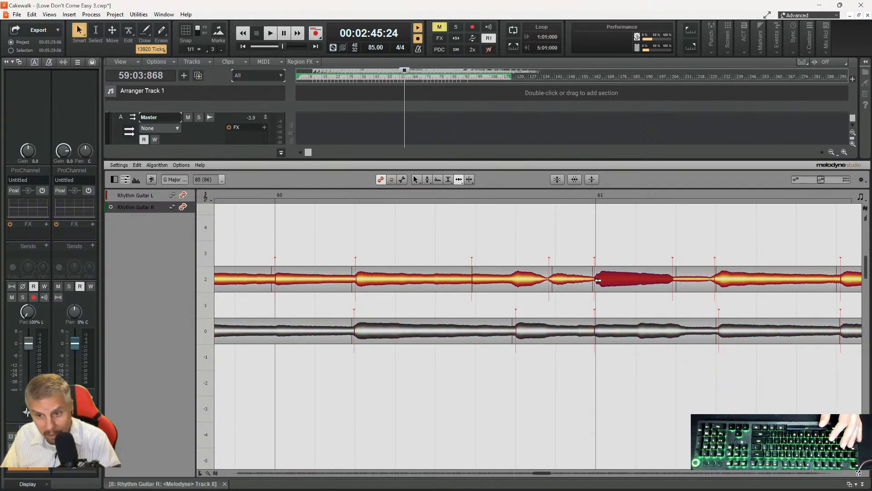
pyautogui.moveTo(690, 280); pyautogui.dragTo(691, 280)
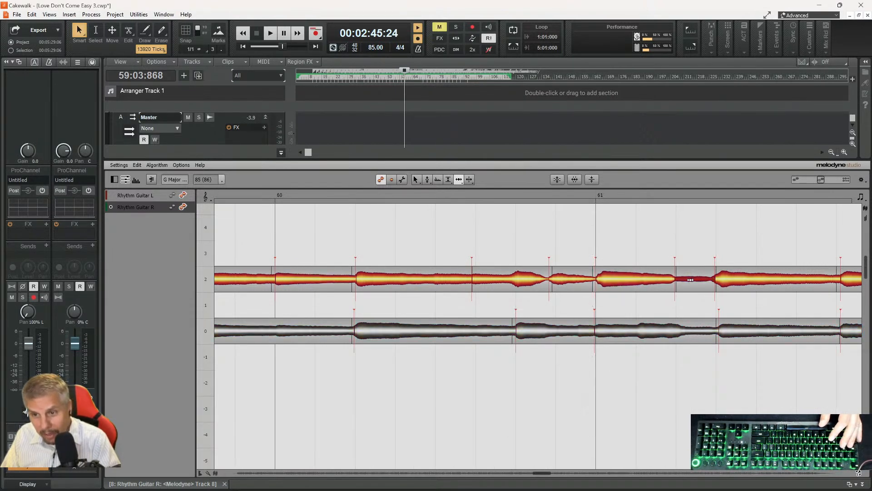
pyautogui.click(723, 281)
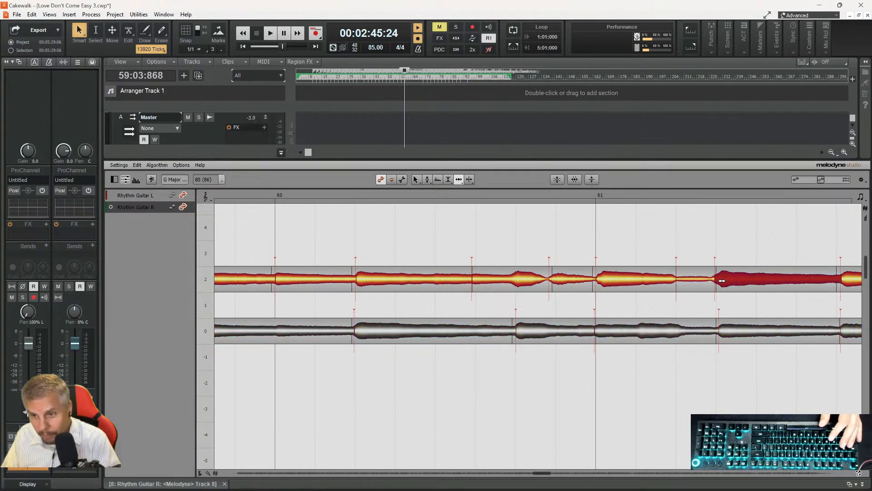
pyautogui.click(723, 328)
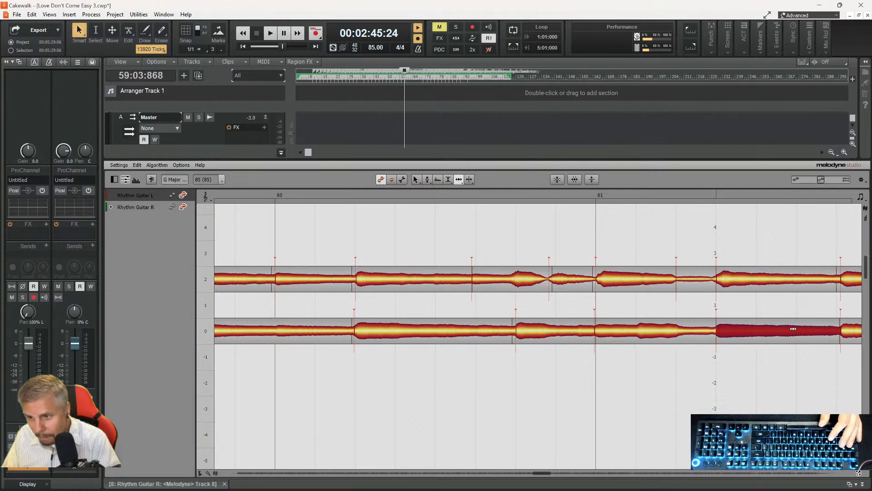
# - Move both guitars' notes earlier onto beat 4 of bar 61 and onto the bar 62 downbeat
pyautogui.moveTo(844, 328); pyautogui.dragTo(839, 320)
pyautogui.click(840, 283)
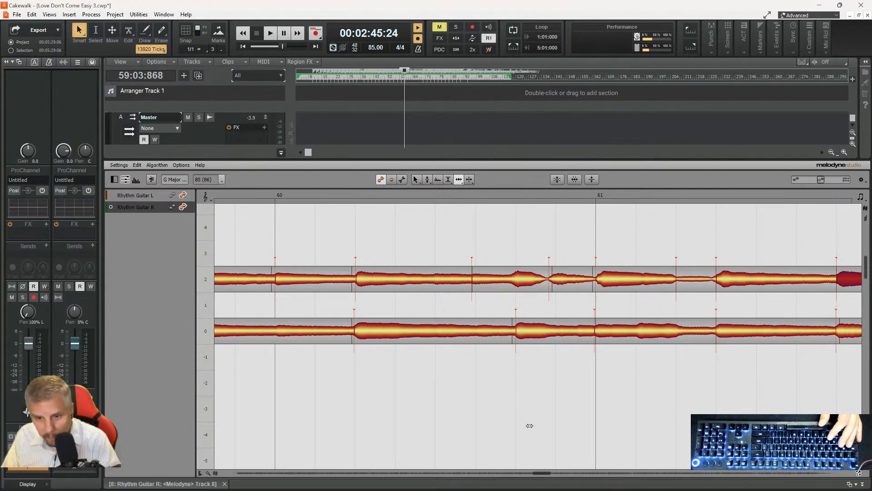
pyautogui.moveTo(546, 476); pyautogui.dragTo(550, 476)
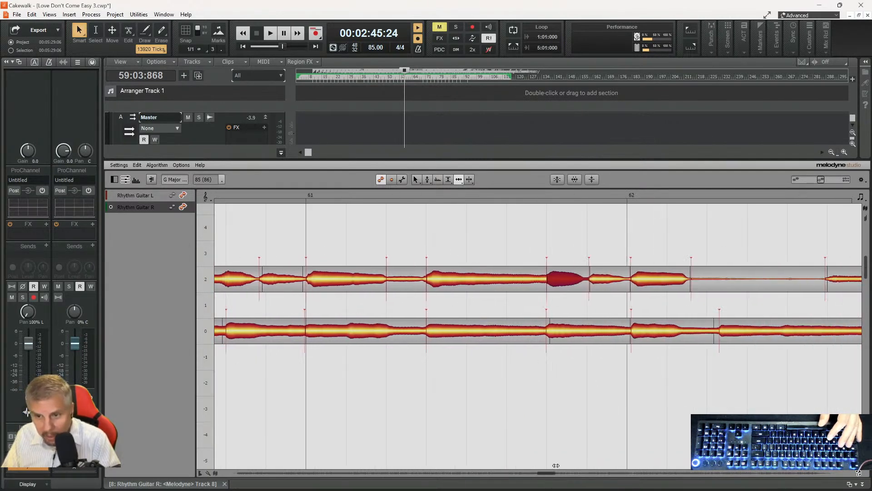
pyautogui.moveTo(644, 333); pyautogui.dragTo(639, 334)
pyautogui.moveTo(652, 277); pyautogui.dragTo(650, 277)
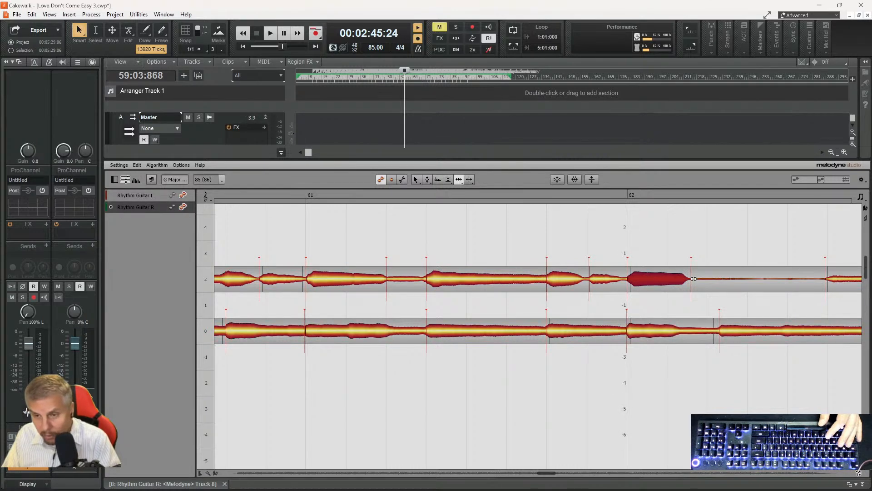
# - Shift the lower guitar's note after beat 2 of bar 62 slightly earlier and move the upper guitar's note to halfway through beat 3
pyautogui.click(732, 327)
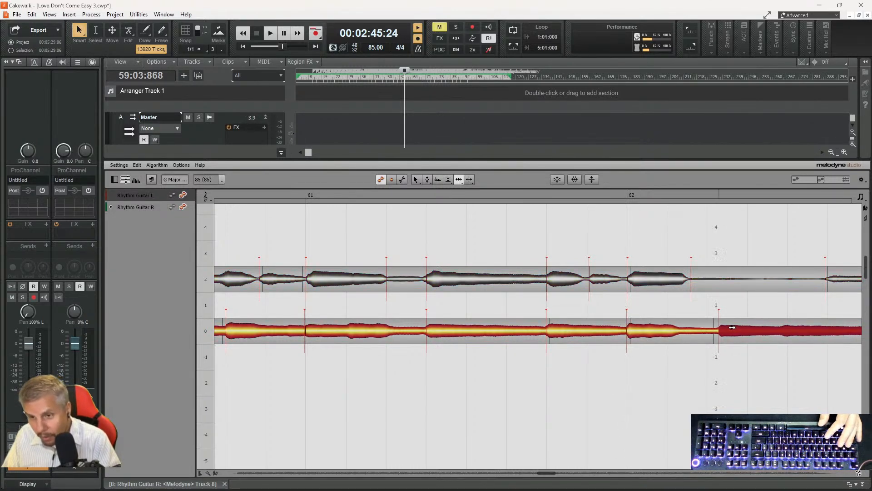
pyautogui.click(613, 197)
pyautogui.click(832, 280)
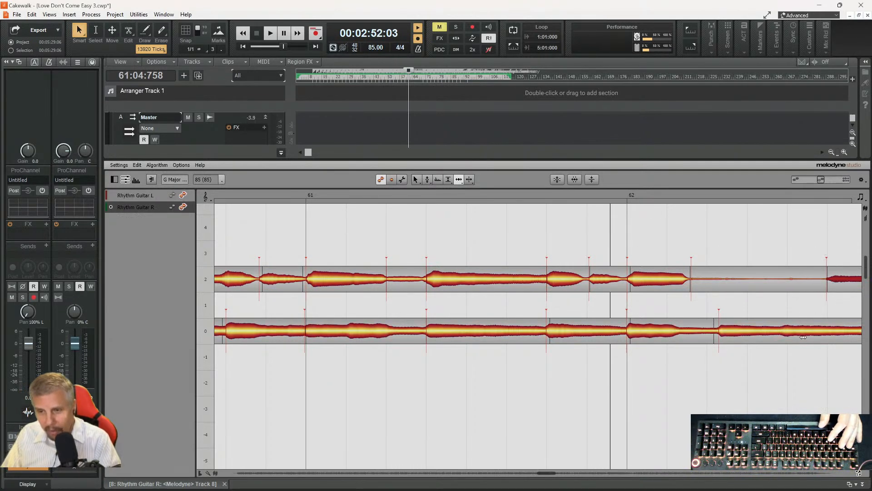
# - Play back the transition into bar 62, and shift the lower guitar's note near beat 4 of bar 62 slightly earlier
pyautogui.press('space')
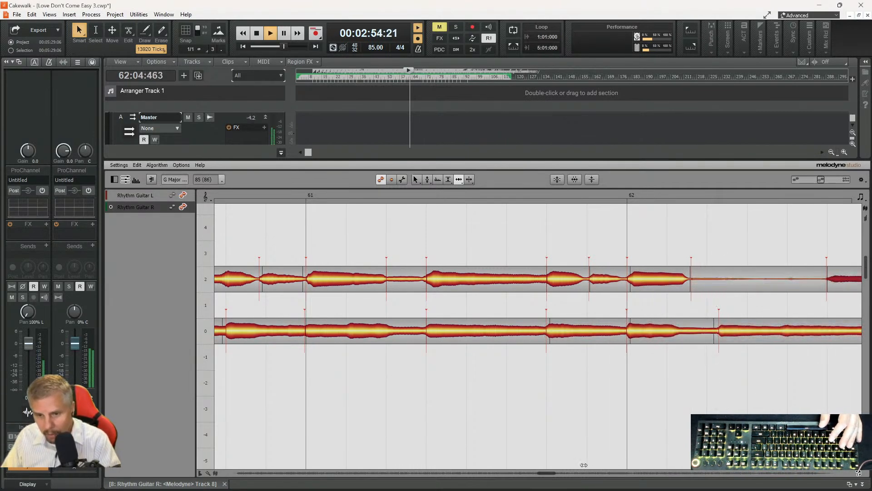
pyautogui.press('space')
pyautogui.moveTo(548, 476); pyautogui.dragTo(550, 478)
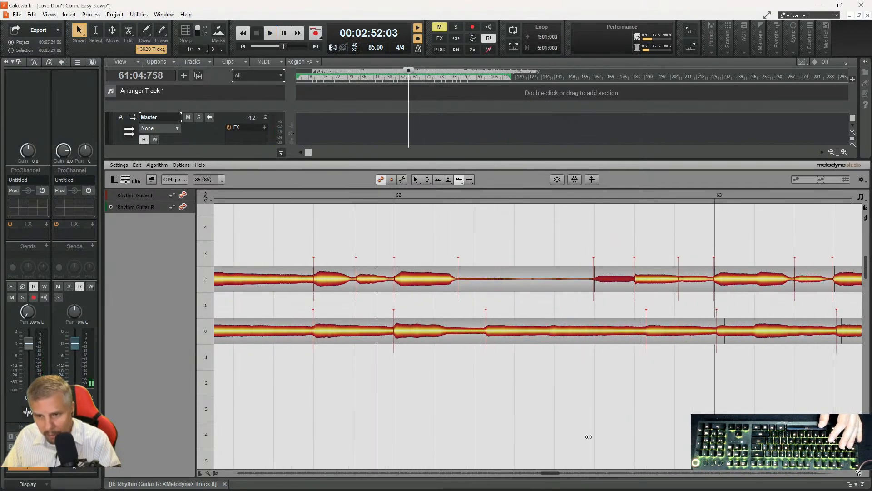
pyautogui.click(653, 333)
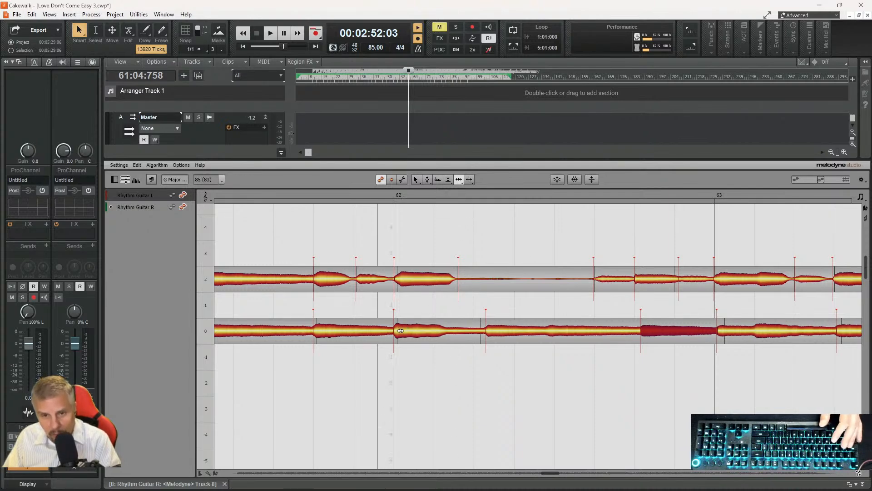
# - Play from just before bar 62, move the lower guitar's note earlier onto beat 2, and play the passage again
pyautogui.click(365, 200)
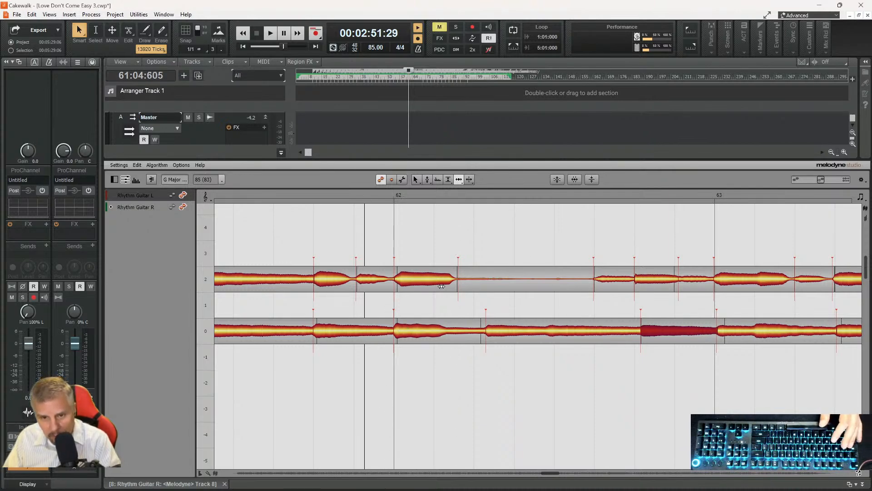
pyautogui.press('space')
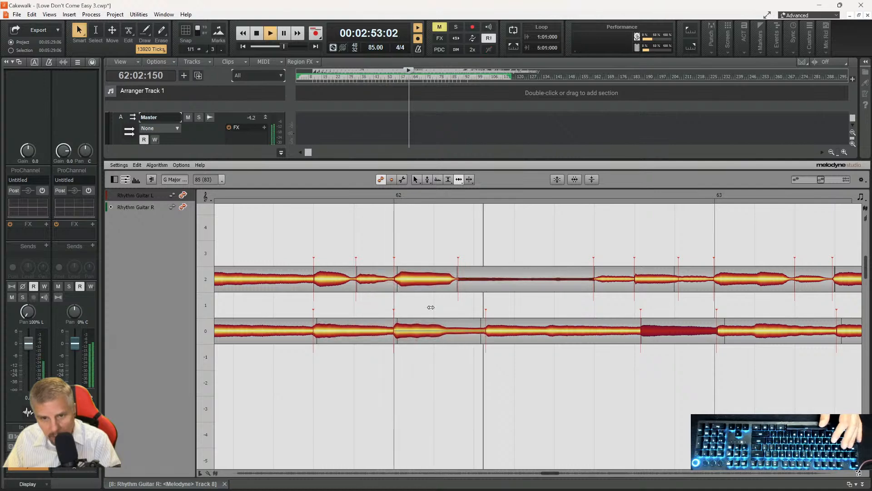
pyautogui.press('space')
pyautogui.press('space')
pyautogui.moveTo(489, 332); pyautogui.dragTo(481, 334)
pyautogui.press('space')
pyautogui.press('space')
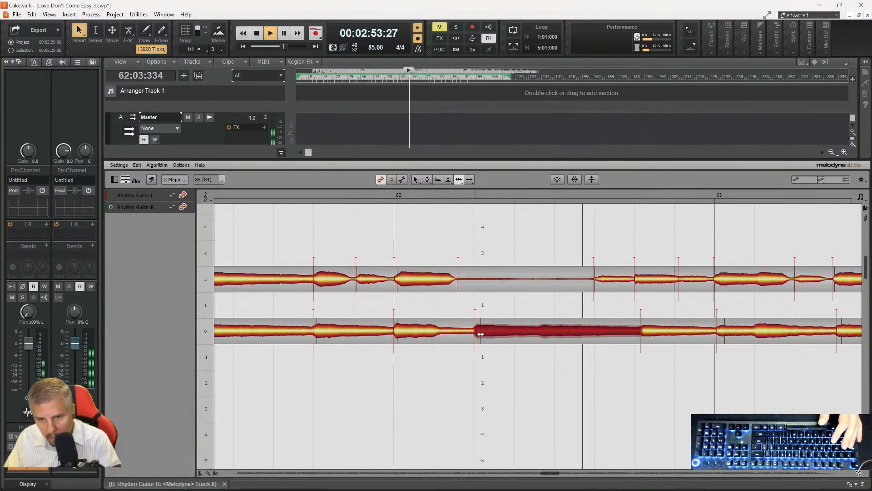
pyautogui.press('space')
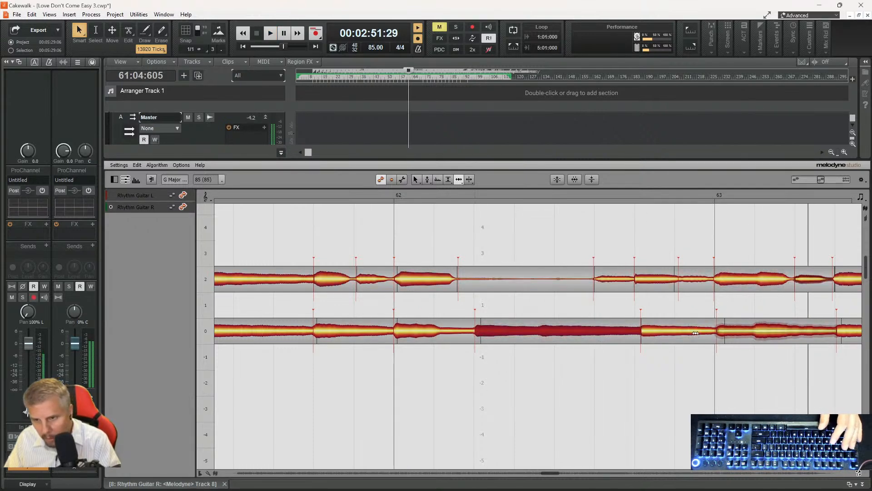
# - Align both guitars on the bar 63 downbeat and halfway through beat 2, and briefly play from just before the bar
pyautogui.click(721, 332)
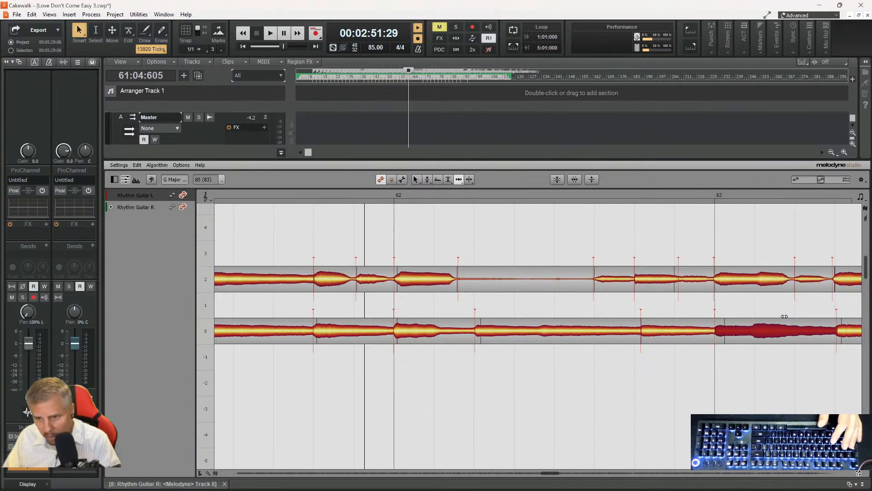
pyautogui.click(731, 279)
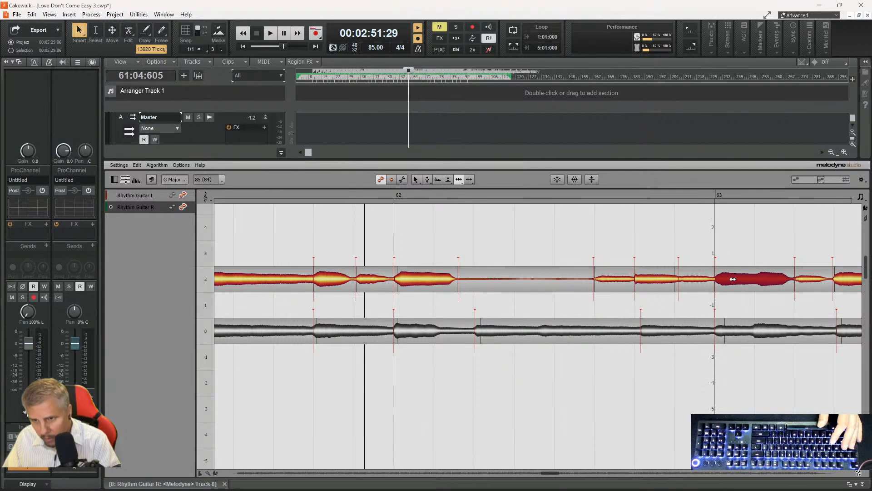
pyautogui.click(841, 284)
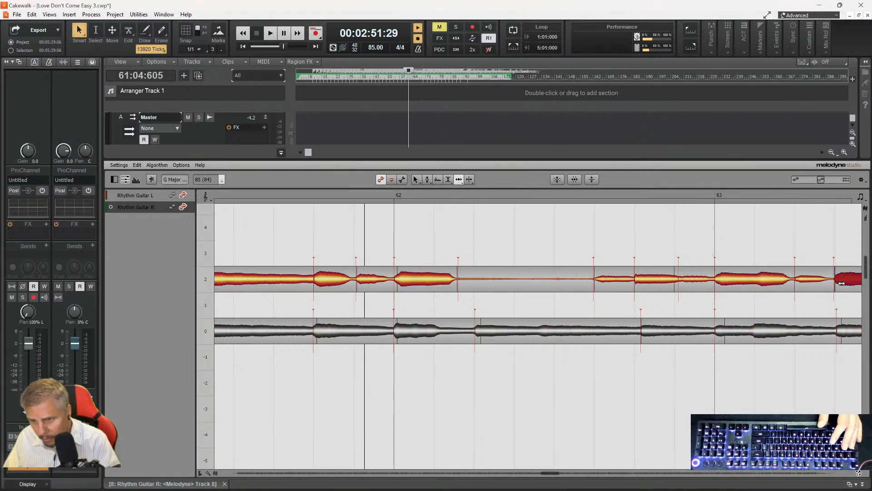
pyautogui.click(838, 330)
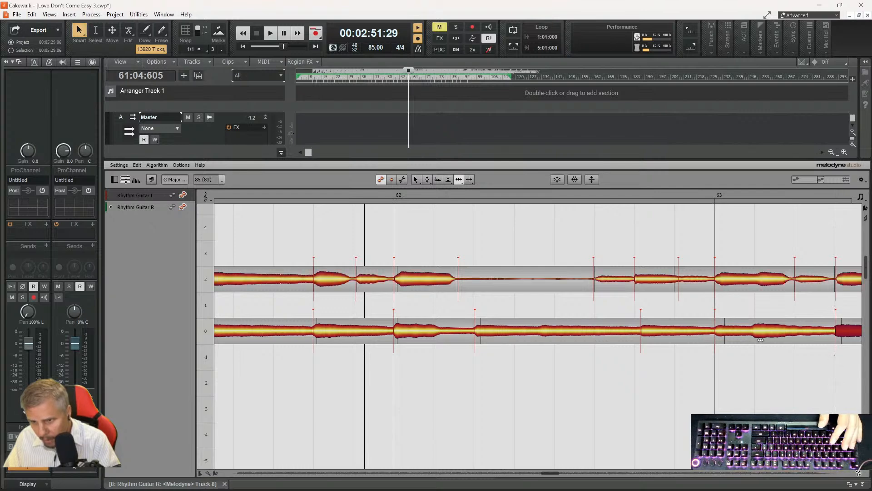
pyautogui.click(696, 198)
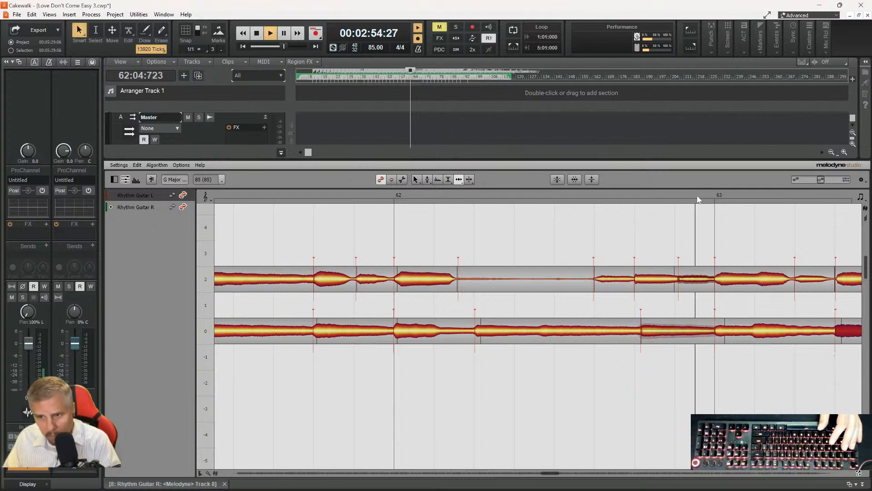
pyautogui.press('space')
# - Move the upper guitar's notes onto beat 4 of bar 63 and onto the bar 64 downbeat
pyautogui.hscroll(3, 555, 476)
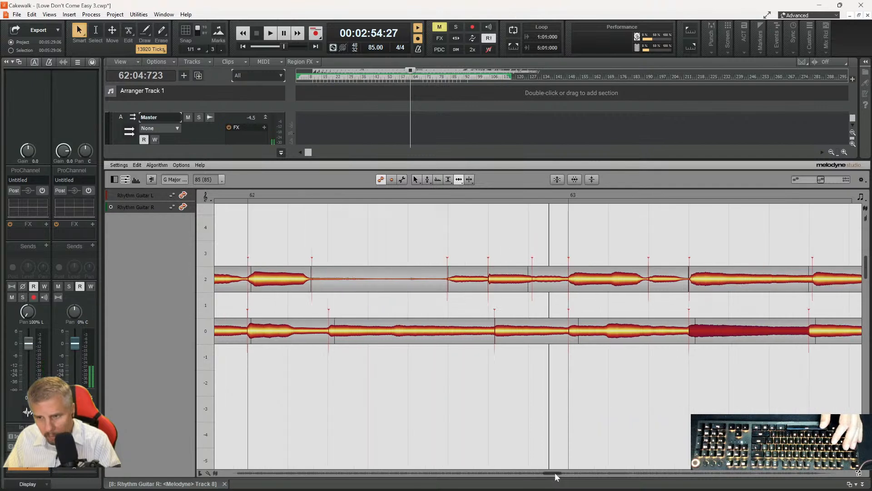
pyautogui.click(764, 279)
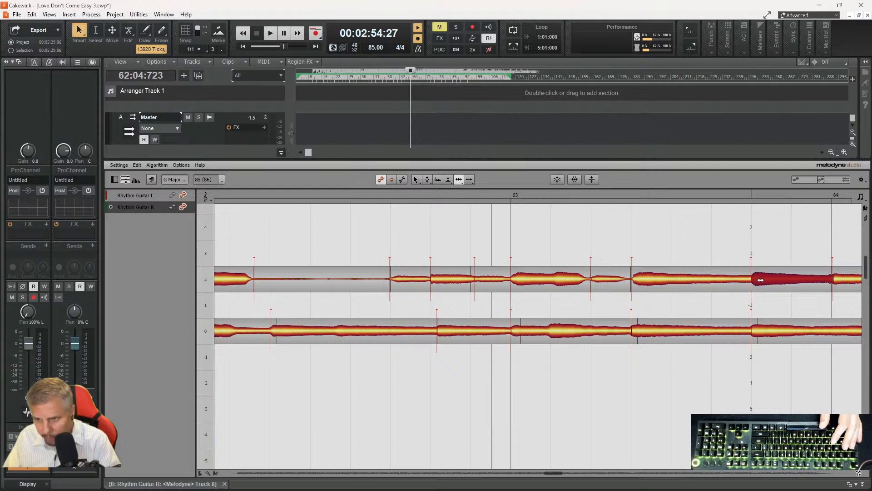
pyautogui.click(839, 280)
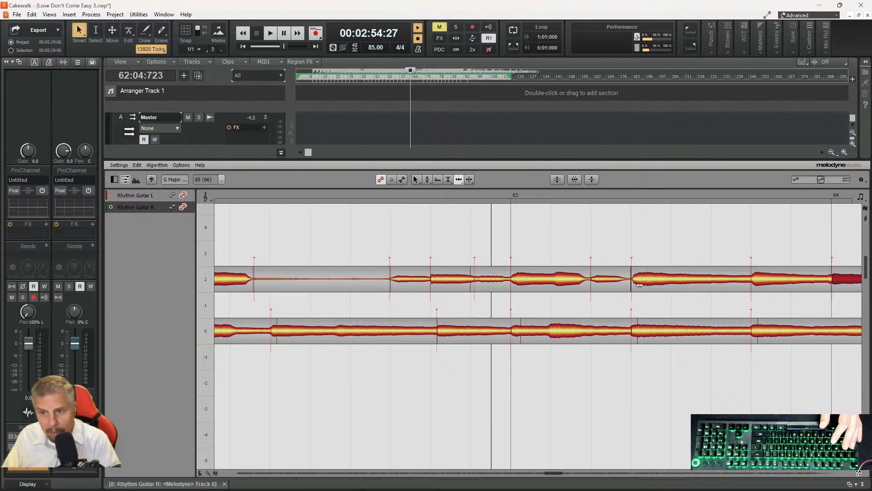
# - Split both guitars' first notes of bar 63 at the attack about halfway through beat 1
pyautogui.rightClick(549, 300)
pyautogui.click(551, 301)
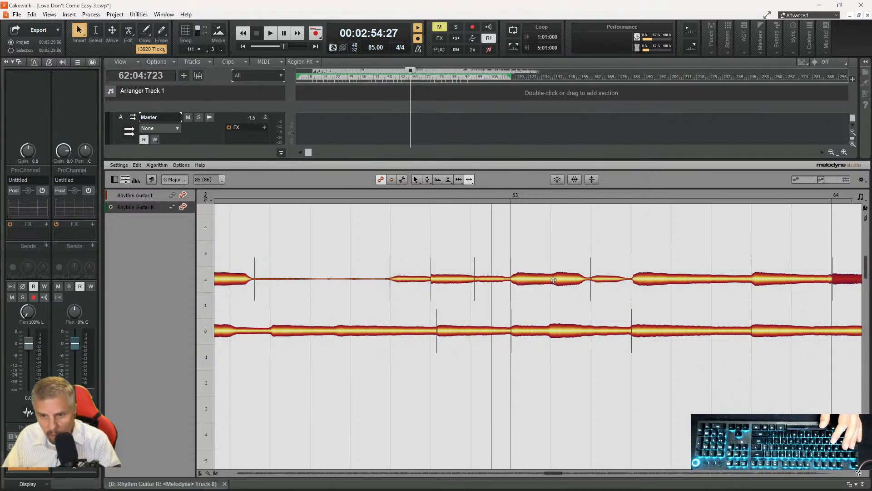
pyautogui.doubleClick(554, 279)
pyautogui.click(547, 331)
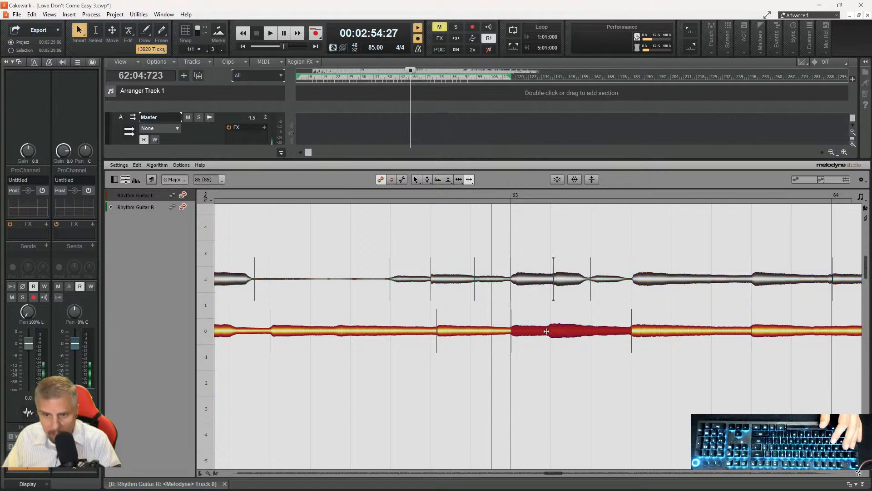
pyautogui.doubleClick(548, 331)
pyautogui.rightClick(548, 341)
pyautogui.click(548, 341)
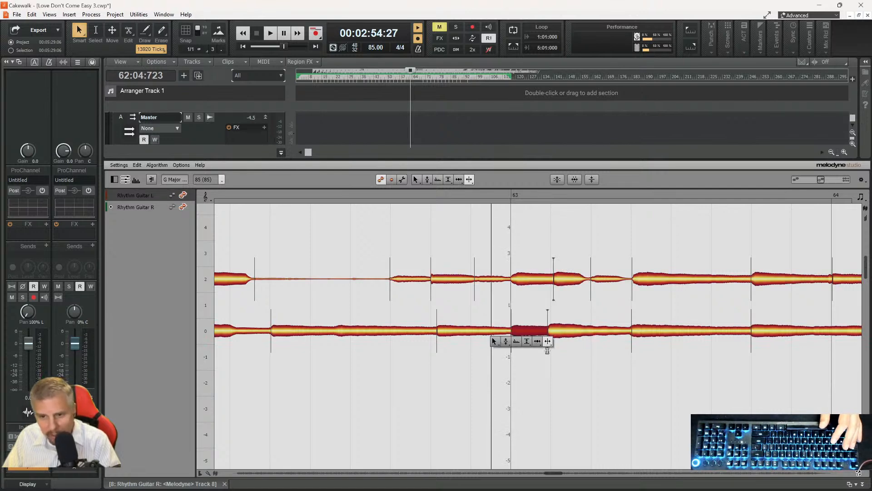
pyautogui.click(555, 291)
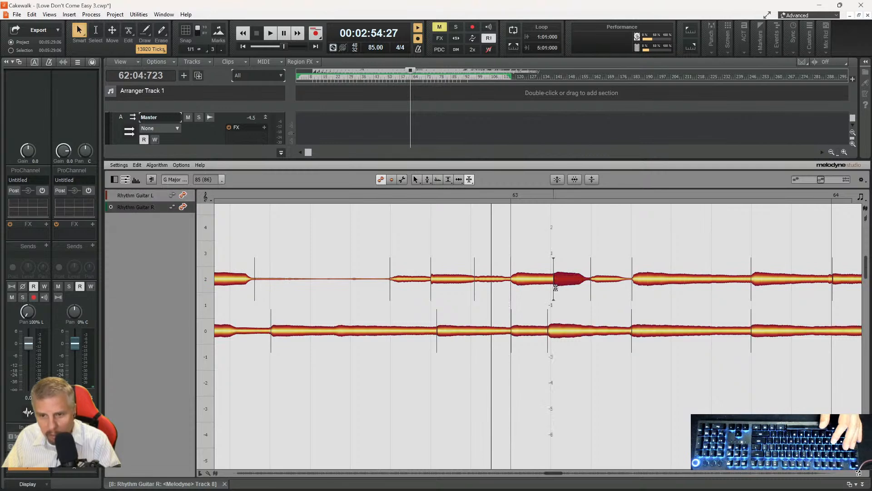
pyautogui.doubleClick(554, 286)
# - Move both guitars' newly split notes to halfway through beat 1 of bar 63, and play back from just before the bar
pyautogui.rightClick(547, 293)
pyautogui.click(537, 282)
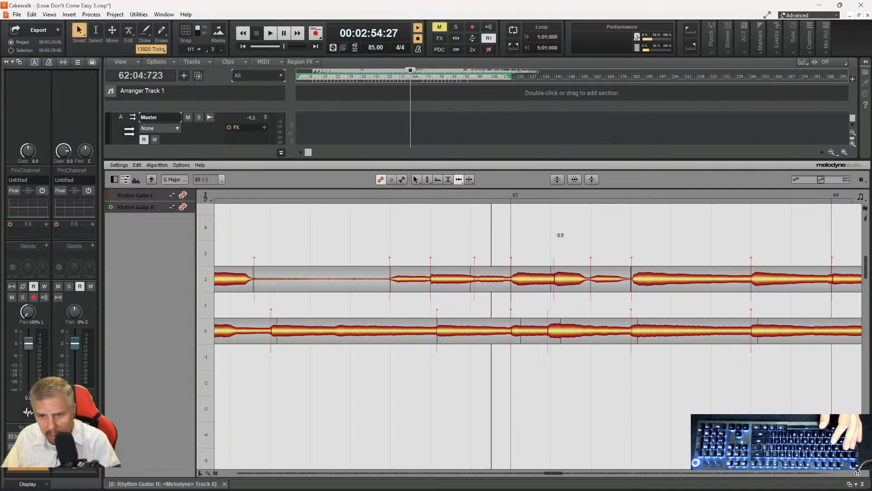
pyautogui.click(562, 272)
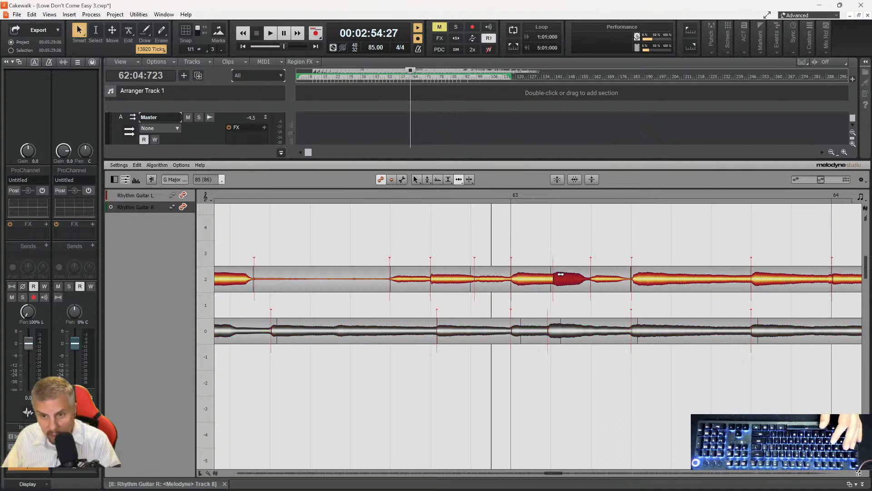
pyautogui.click(554, 330)
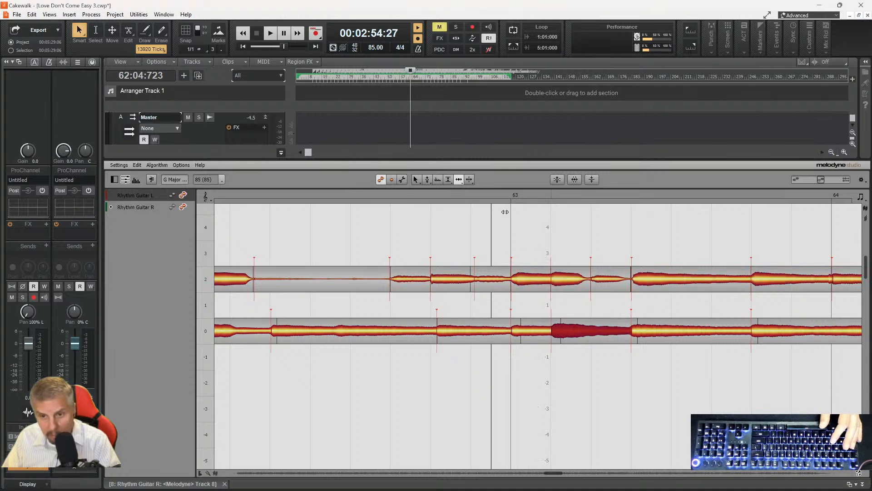
pyautogui.click(486, 193)
pyautogui.press('space')
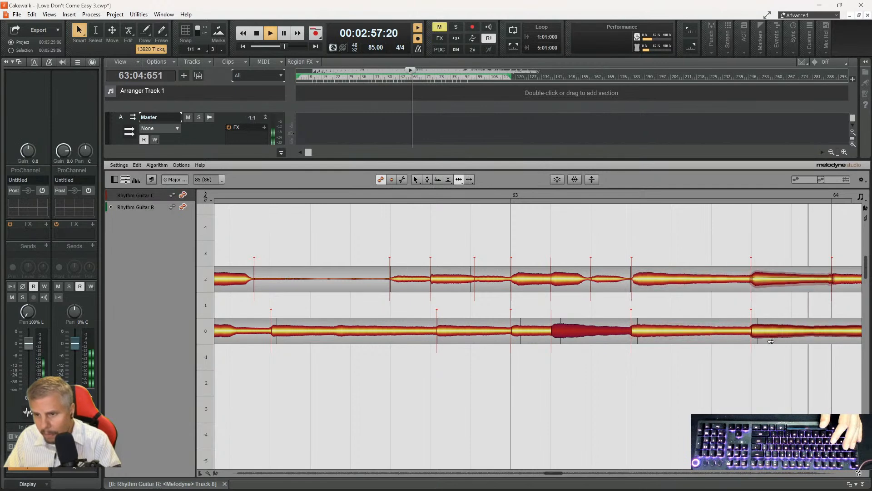
pyautogui.press('space')
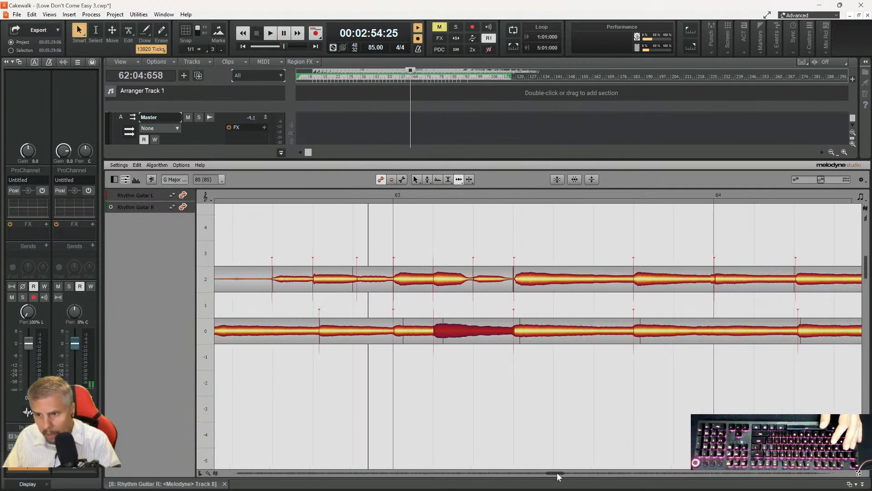
# - Move both guitars' notes earlier onto beat 2 of bar 64
pyautogui.hscroll(2, 561, 472)
pyautogui.click(746, 282)
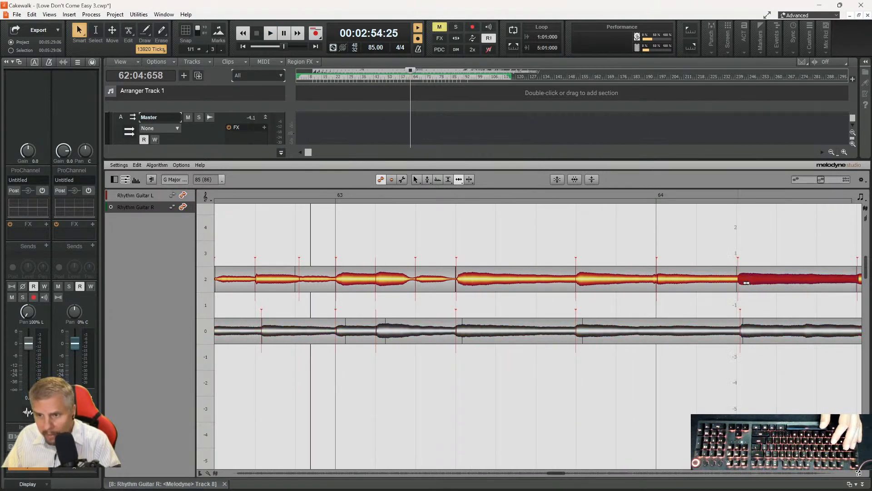
pyautogui.click(749, 328)
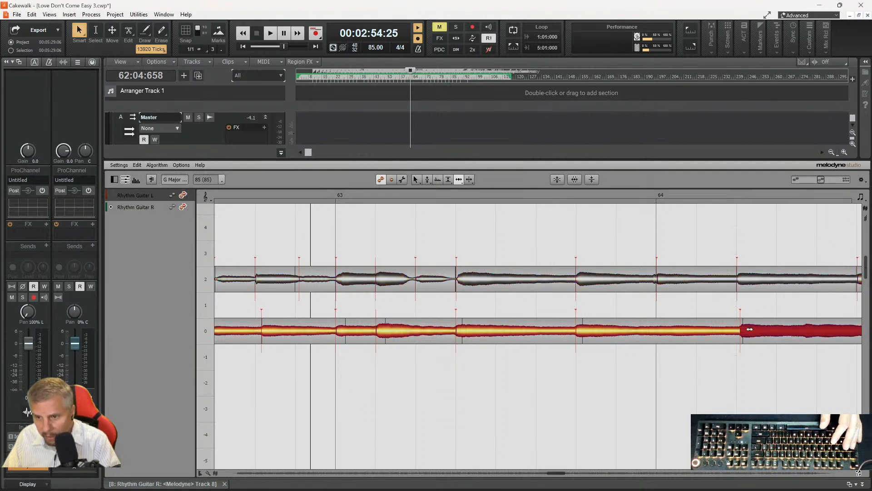
pyautogui.moveTo(747, 329); pyautogui.dragTo(746, 329)
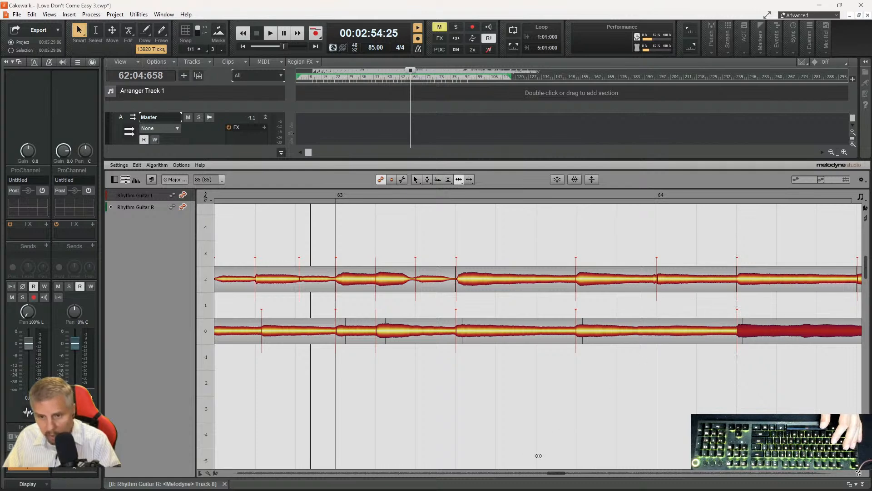
# - Align both guitars on beat 4 of bar 64, and move the upper guitar's neighbouring notes to halfway through beats 3 and 4
pyautogui.moveTo(556, 474); pyautogui.dragTo(559, 477)
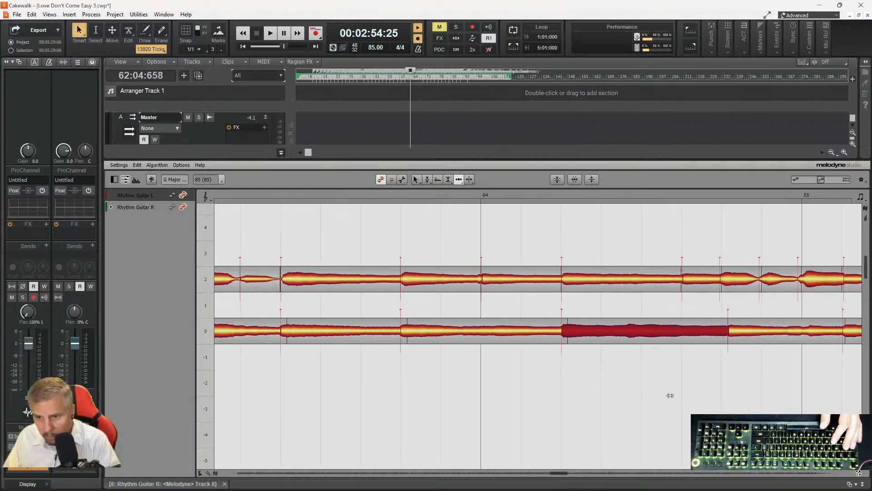
pyautogui.moveTo(735, 336); pyautogui.dragTo(727, 302)
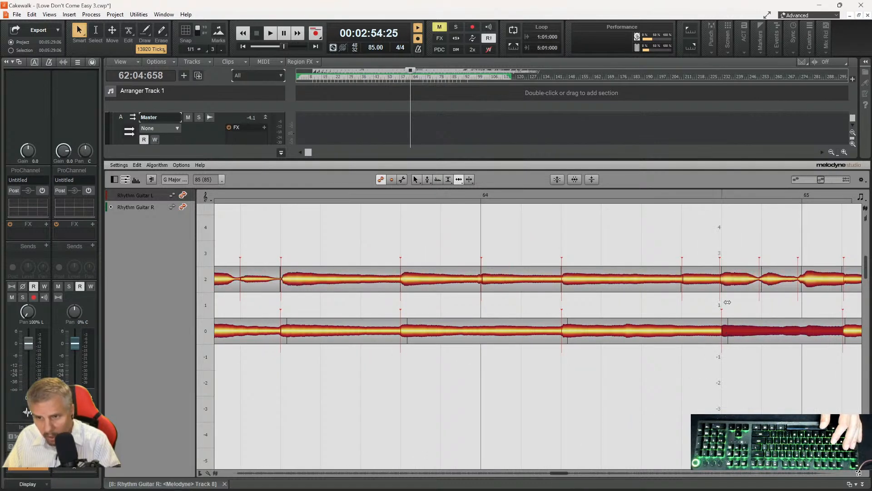
pyautogui.click(728, 283)
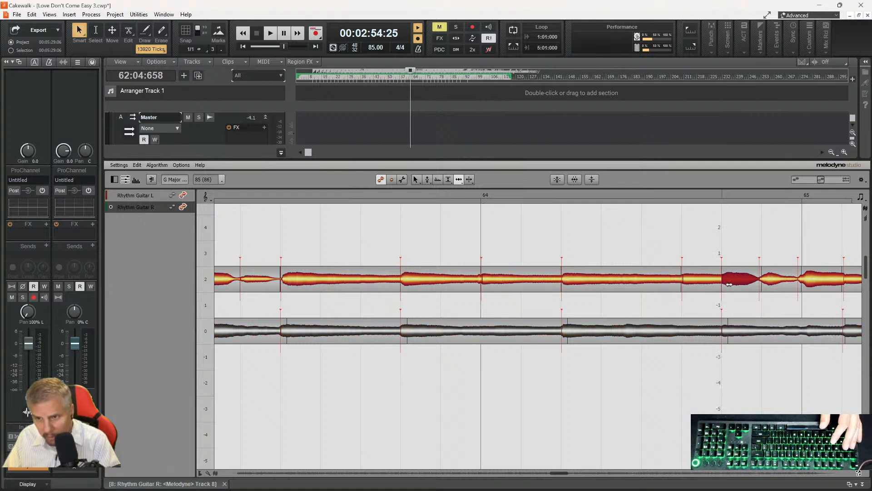
pyautogui.click(687, 280)
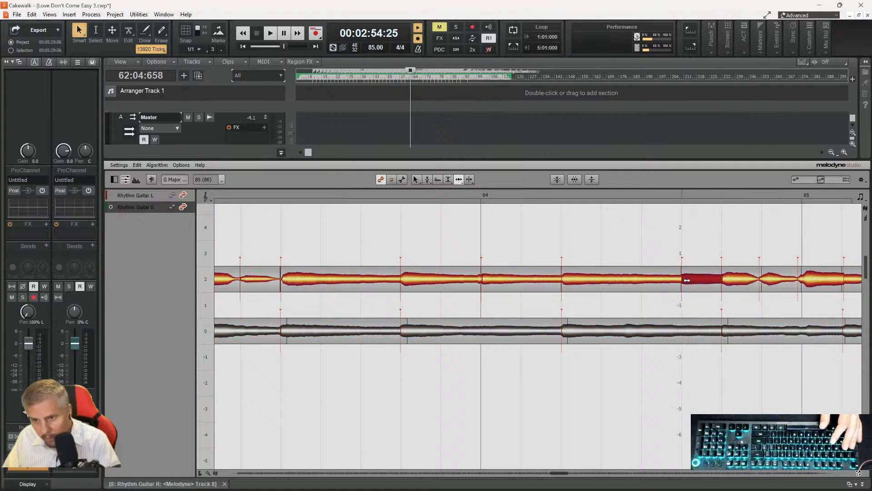
pyautogui.click(766, 281)
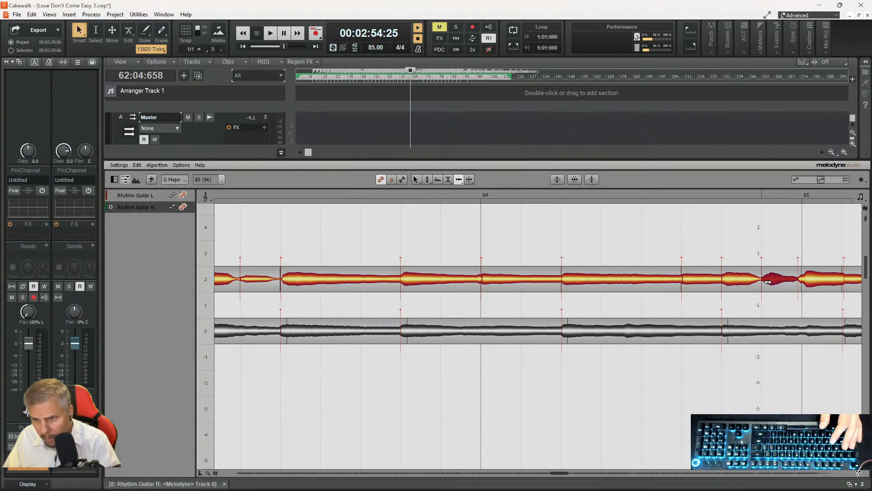
# - Move the upper guitar's note onto the bar 65 downbeat, and align both guitars halfway through beat 1
pyautogui.click(802, 283)
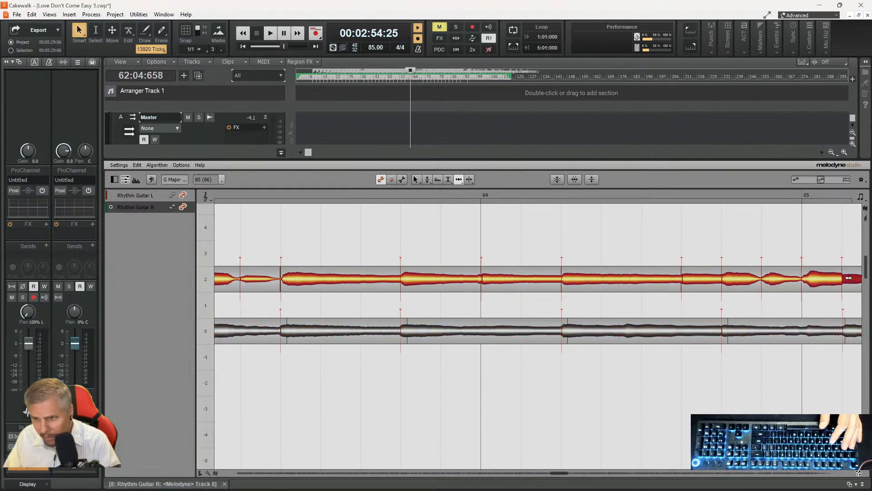
pyautogui.click(846, 331)
pyautogui.moveTo(846, 331)
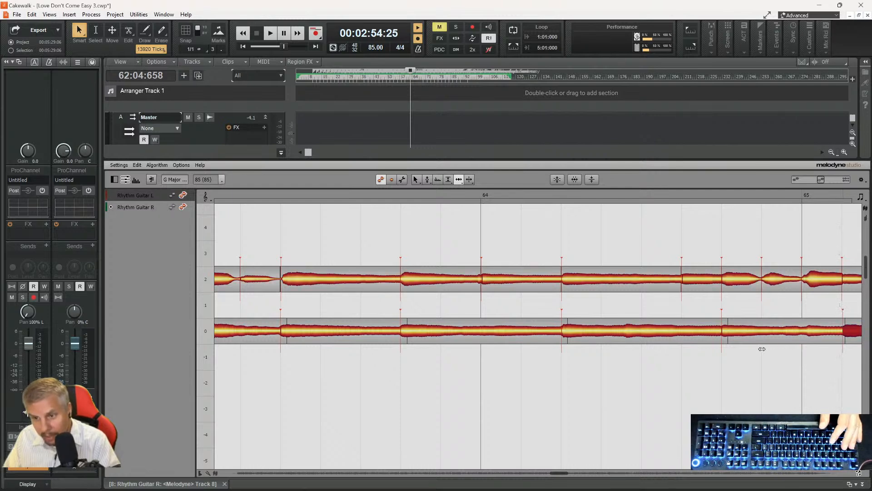
# - Switch to the Note Separation tool and set the playback position just before beat 4 of bar 64
pyautogui.rightClick(791, 348)
pyautogui.click(790, 348)
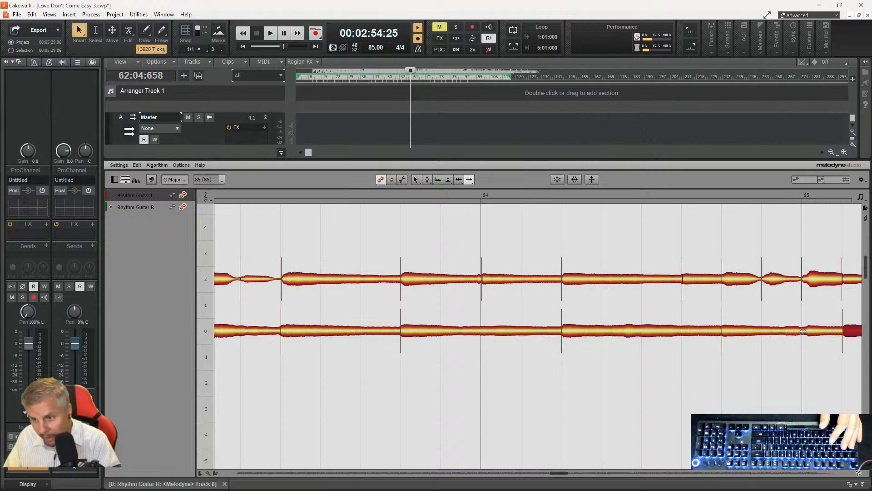
pyautogui.click(713, 192)
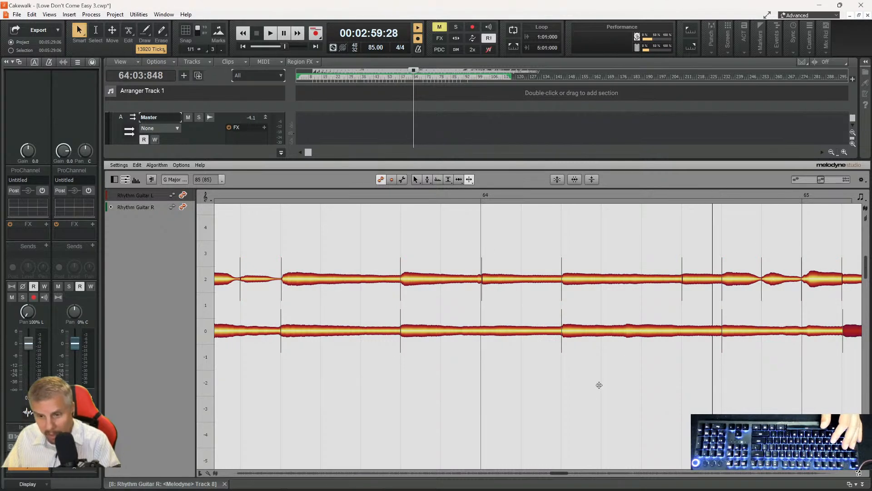
# - Align both guitars halfway through beat 2 and on beat 4 of bar 65, plus the upper guitar's notes on beat 2 and halfway through beat 3
pyautogui.hscroll(3, 562, 475)
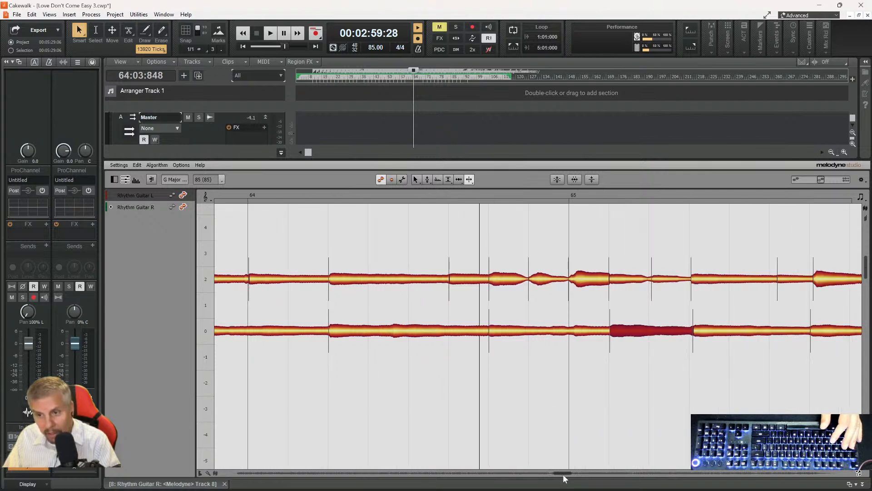
pyautogui.rightClick(693, 298)
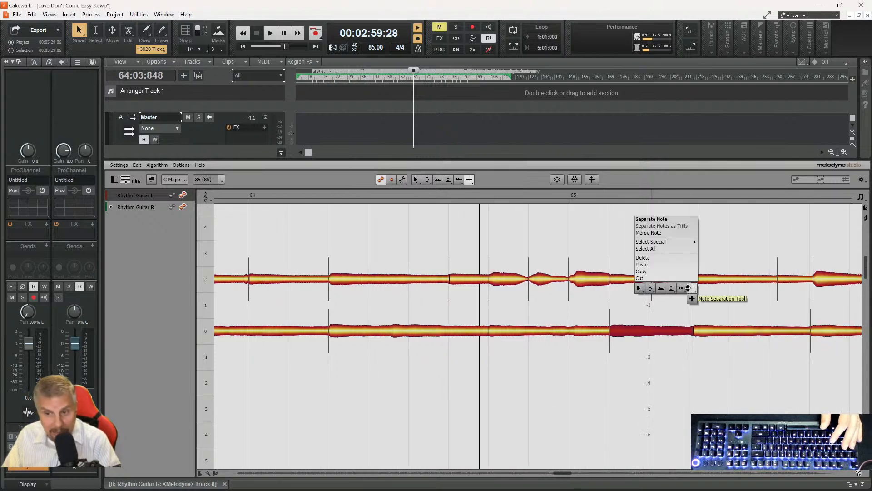
pyautogui.click(686, 288)
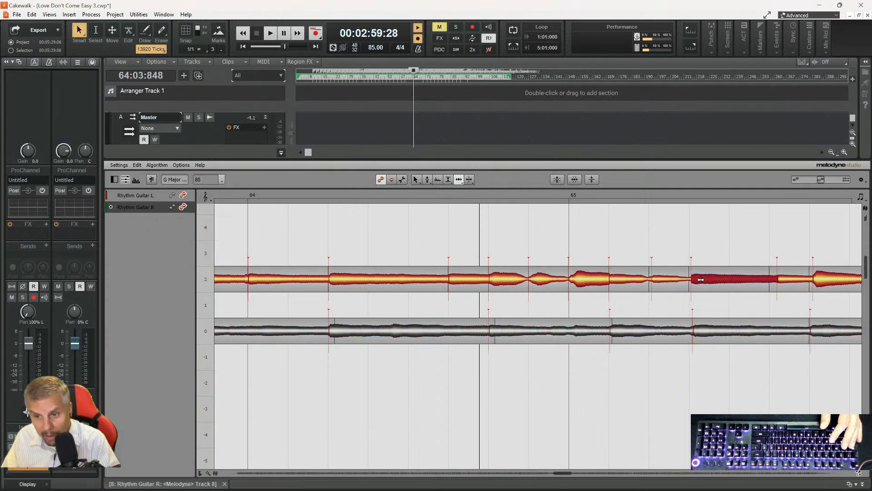
pyautogui.moveTo(699, 280); pyautogui.dragTo(668, 280)
pyautogui.moveTo(702, 326); pyautogui.dragTo(700, 333)
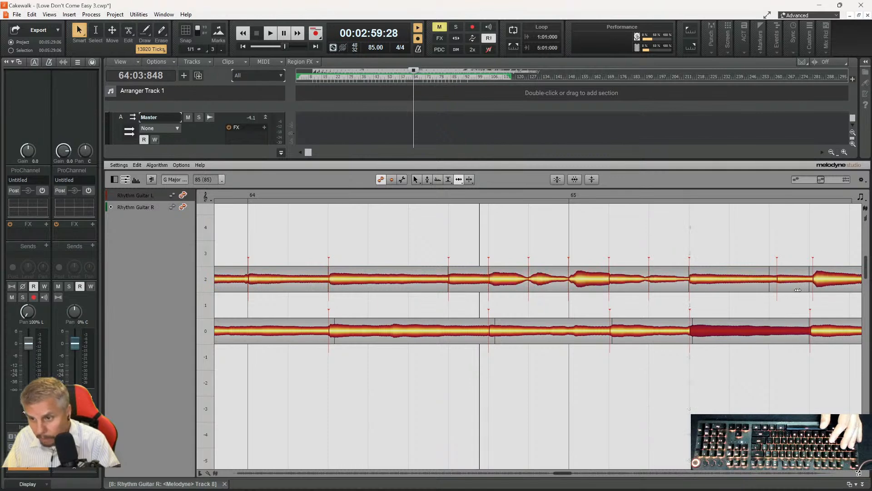
pyautogui.moveTo(821, 281); pyautogui.dragTo(773, 282)
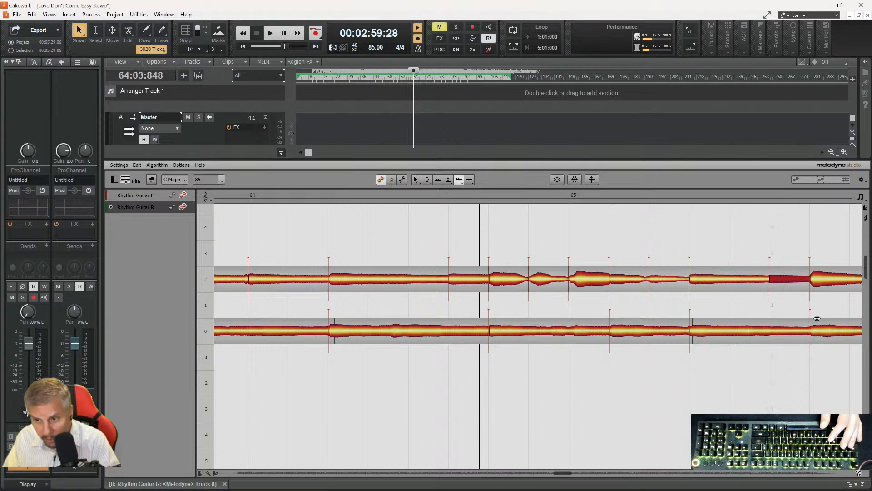
pyautogui.click(815, 331)
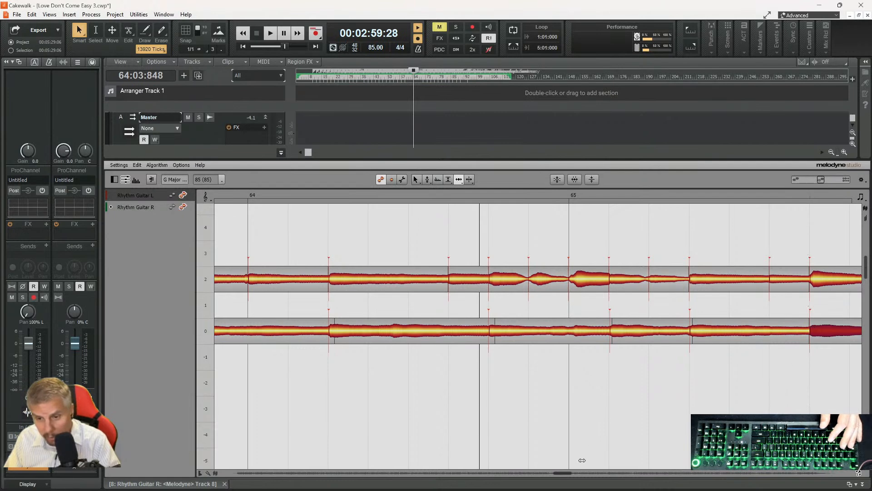
# - Move both guitars' notes toward the bar 66 downbeat, and the lower guitar's next note to halfway through beat 1
pyautogui.moveTo(566, 474); pyautogui.dragTo(570, 475)
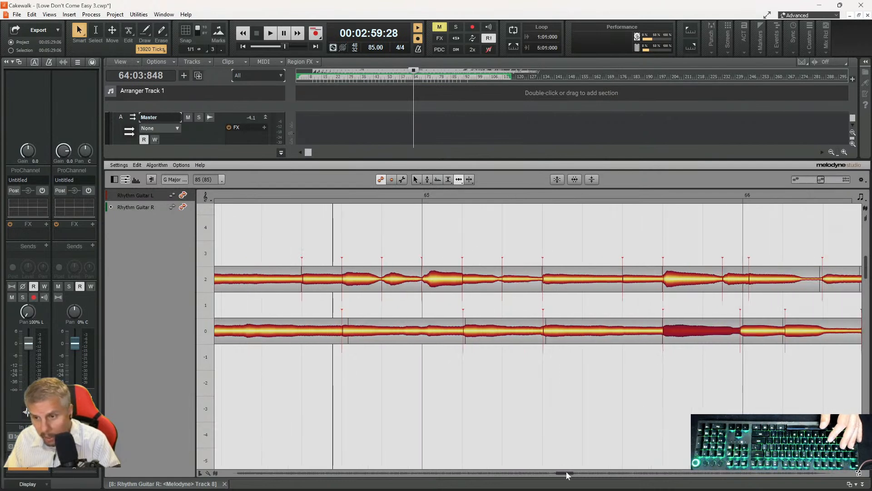
pyautogui.click(634, 333)
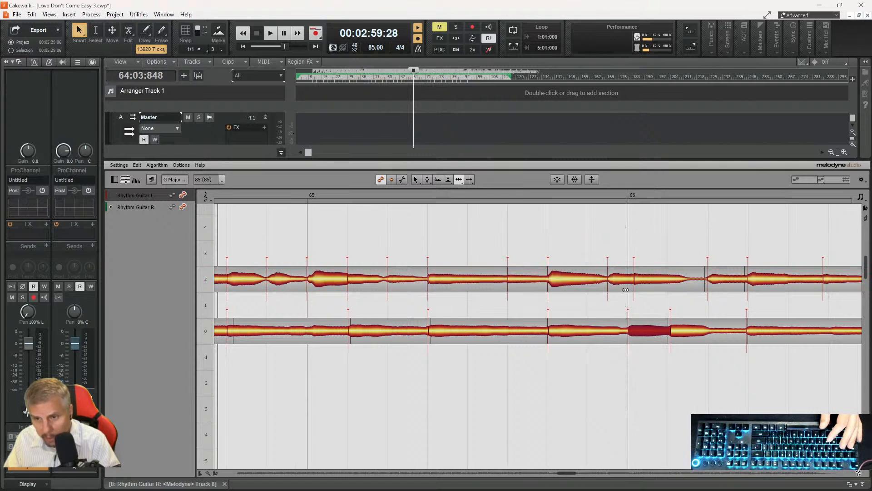
pyautogui.click(640, 279)
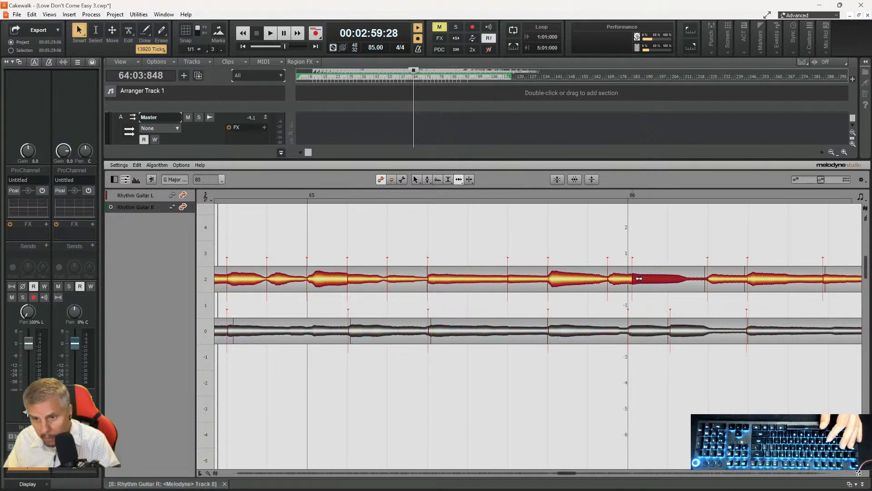
pyautogui.click(675, 330)
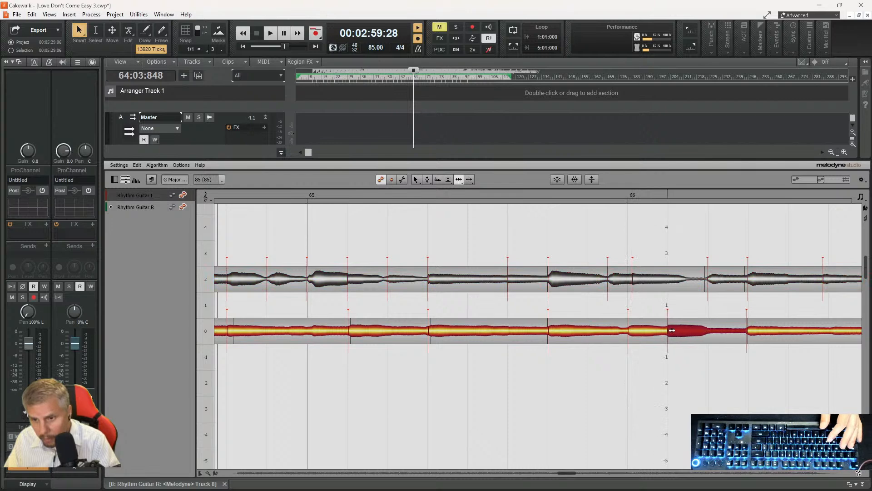
# - Align both guitars halfway through beat 2 of bar 66, and move the upper guitar's neighbouring notes to beat 2 and halfway through beat 3
pyautogui.click(717, 282)
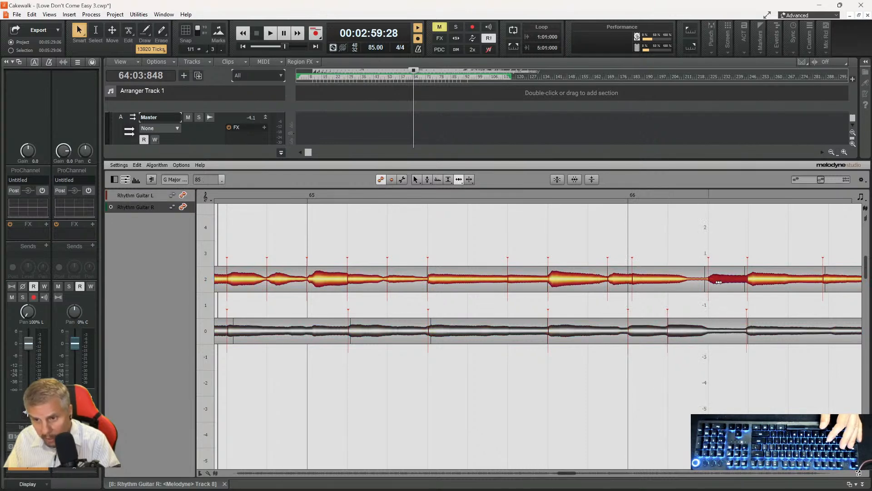
pyautogui.click(753, 284)
pyautogui.moveTo(754, 284); pyautogui.dragTo(752, 285)
pyautogui.moveTo(825, 280); pyautogui.dragTo(832, 282)
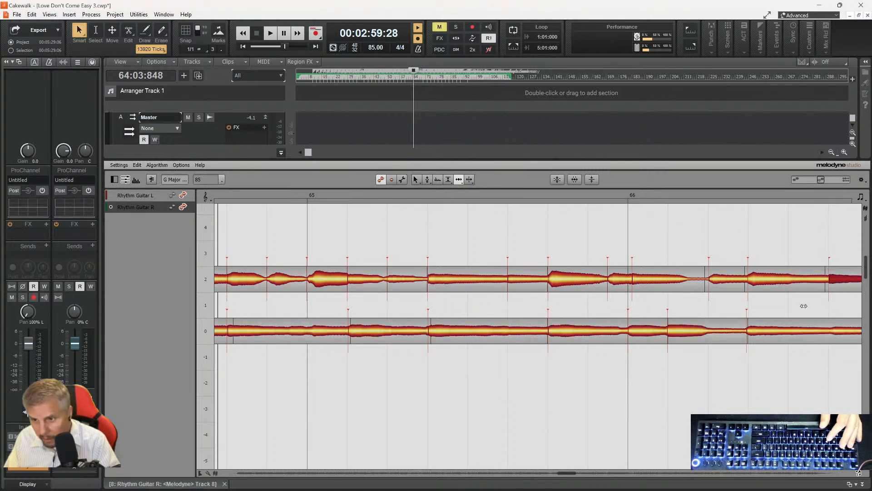
pyautogui.click(761, 330)
pyautogui.moveTo(763, 331); pyautogui.dragTo(763, 330)
# - Move the lower guitar's note earlier onto beat 4 of bar 66, and align both guitars on the bar 67 downbeat
pyautogui.moveTo(565, 475); pyautogui.dragTo(570, 476)
pyautogui.click(705, 332)
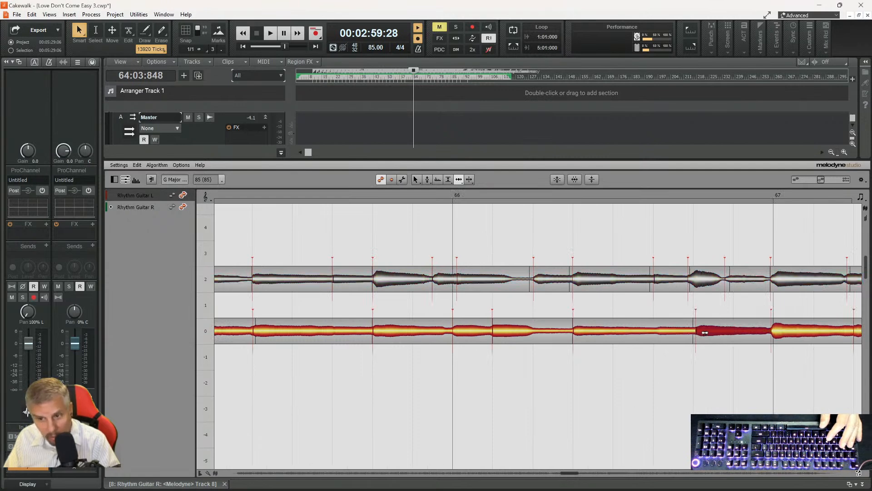
pyautogui.moveTo(704, 332); pyautogui.dragTo(703, 334)
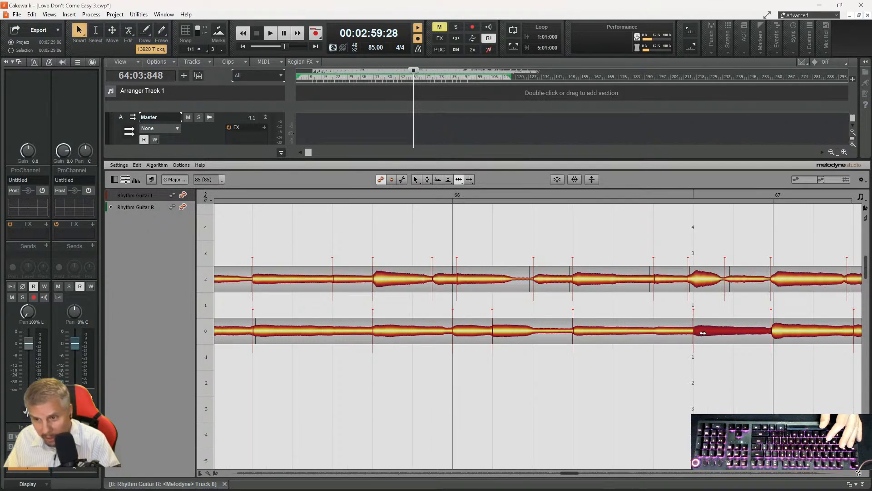
pyautogui.moveTo(777, 332); pyautogui.dragTo(779, 332)
pyautogui.moveTo(782, 285); pyautogui.dragTo(783, 284)
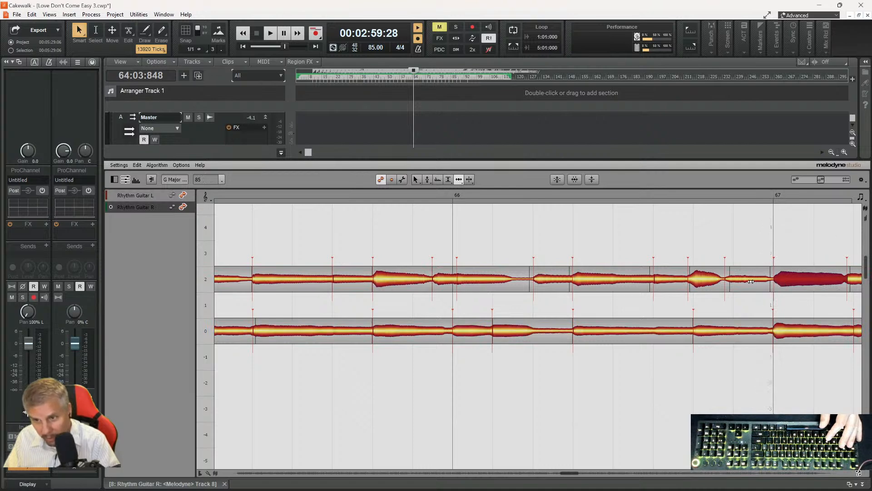
# - Move the upper guitar's notes onto beat 4 and halfway through beat 4 of bar 66, and set the playback position early in bar 66
pyautogui.click(700, 283)
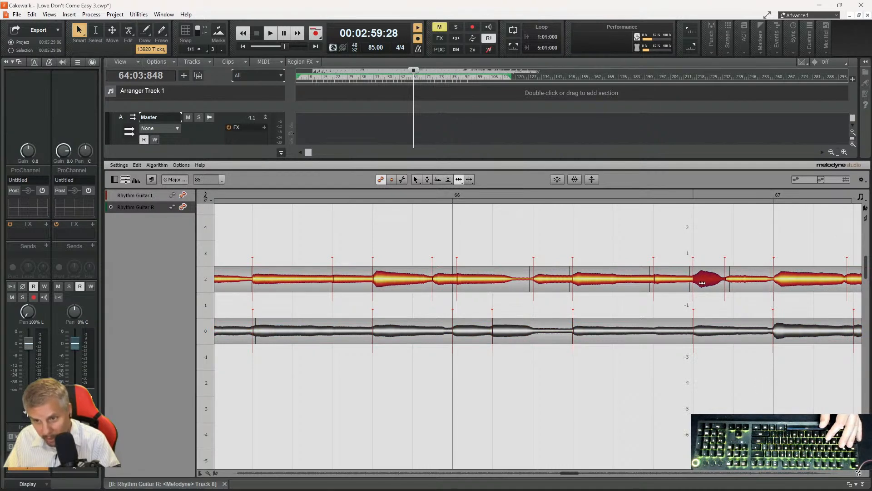
pyautogui.click(746, 280)
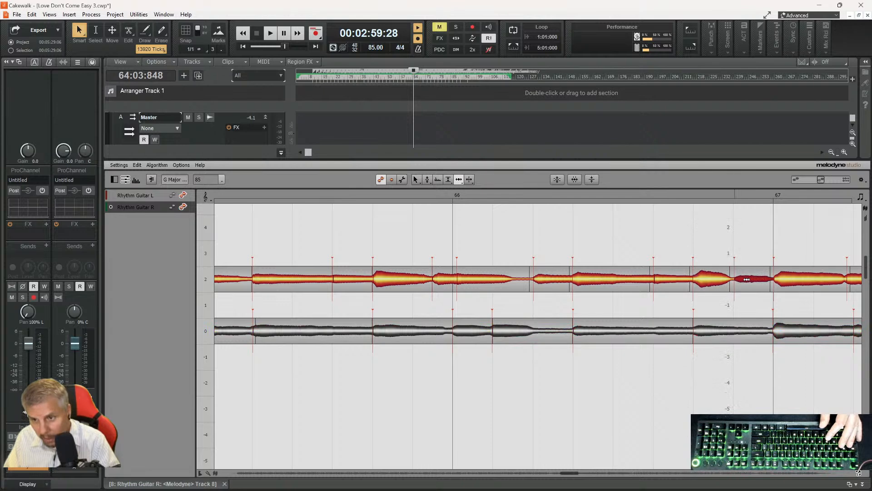
pyautogui.click(704, 279)
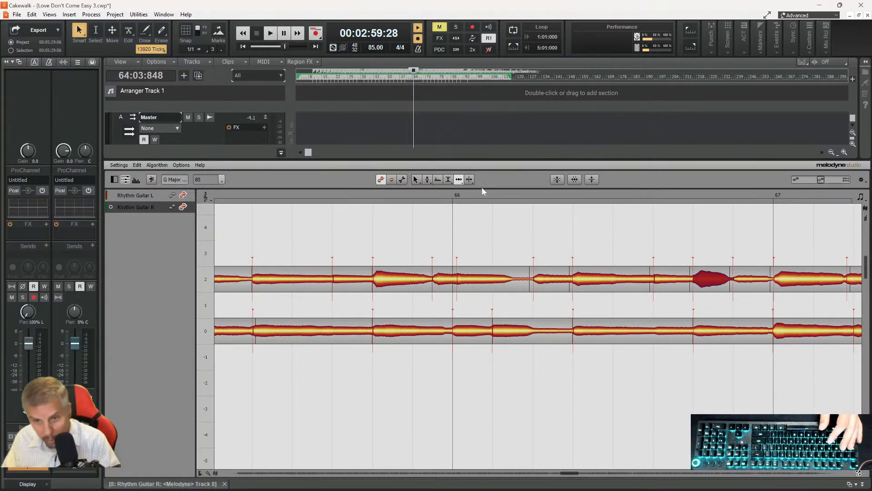
pyautogui.click(480, 195)
# - Move the lower guitar's note to halfway through beat 2 of bar 67, and the upper guitar's note onto beat 2
pyautogui.moveTo(564, 475); pyautogui.dragTo(574, 476)
pyautogui.click(675, 331)
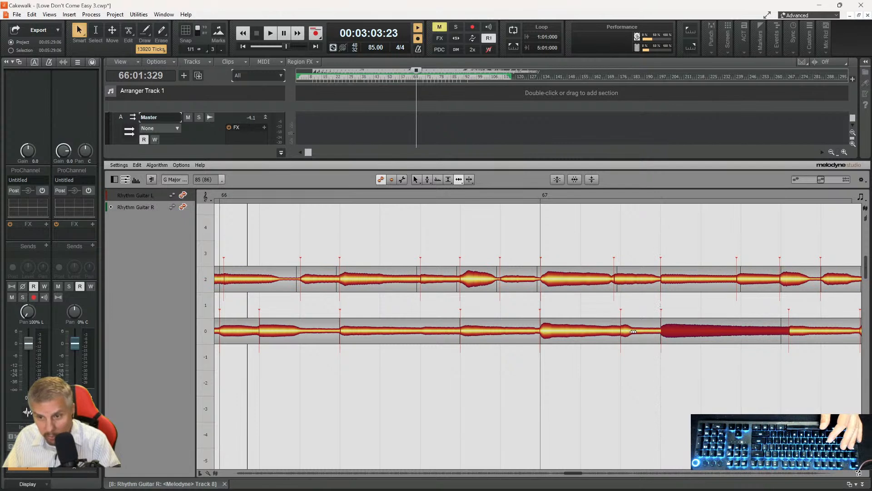
pyautogui.click(619, 280)
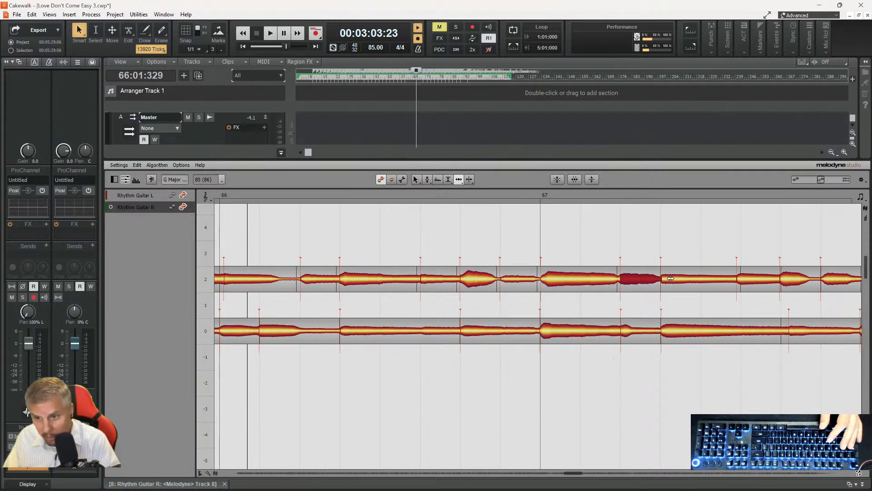
# - Align both guitars on beat 4 of bar 67, and move the upper guitar's preceding note to halfway through beat 3
pyautogui.click(750, 279)
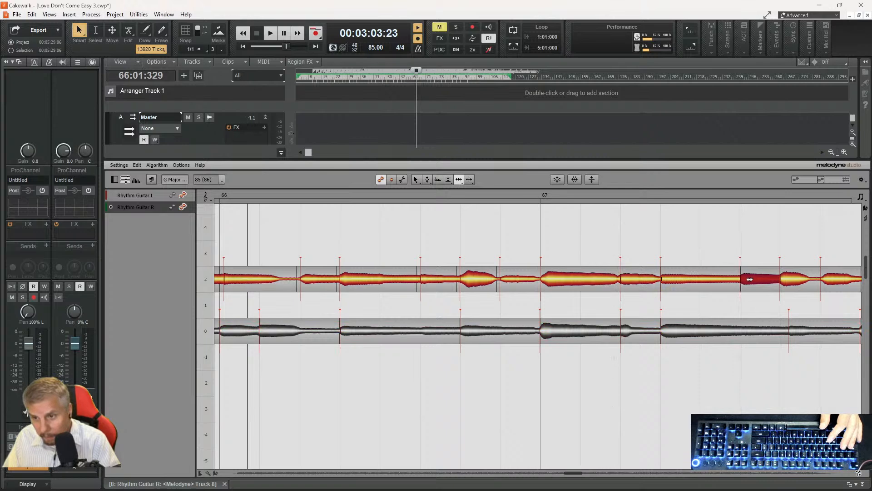
pyautogui.click(791, 281)
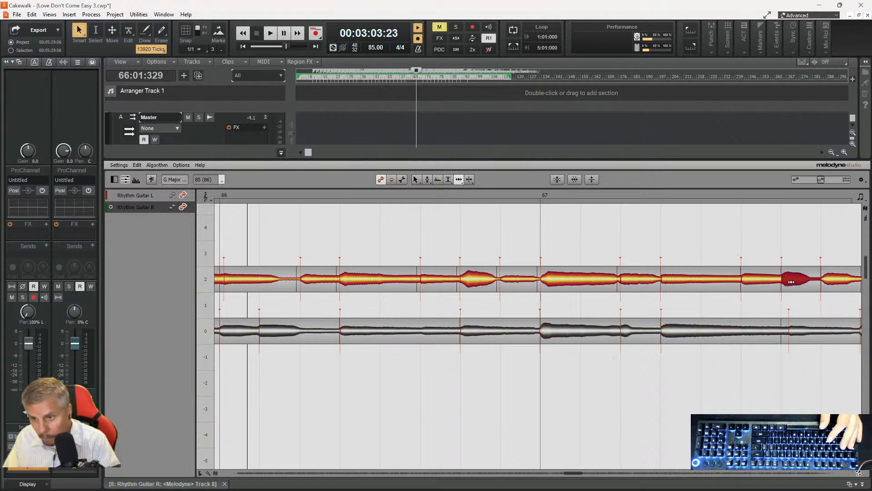
pyautogui.click(791, 332)
pyautogui.doubleClick(790, 332)
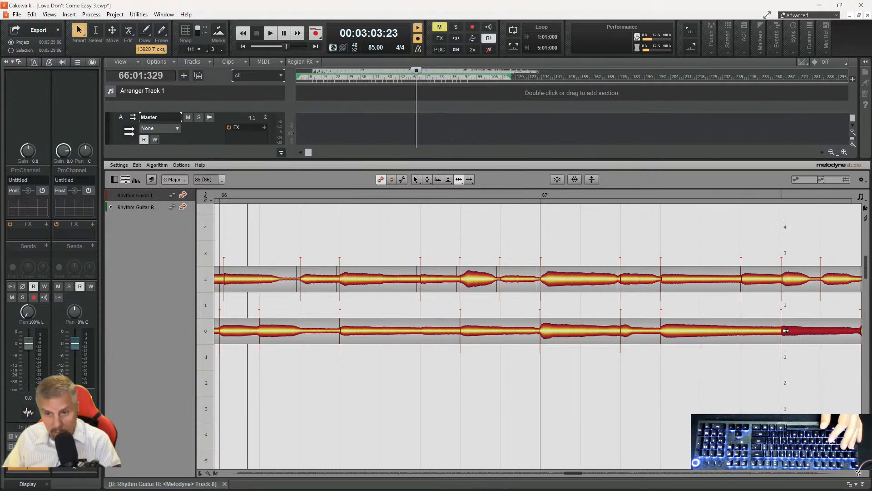
# - Play back from just before bar 67, and reduce the amplitude of the upper guitar's note on beat 4 of bar 66
pyautogui.click(537, 199)
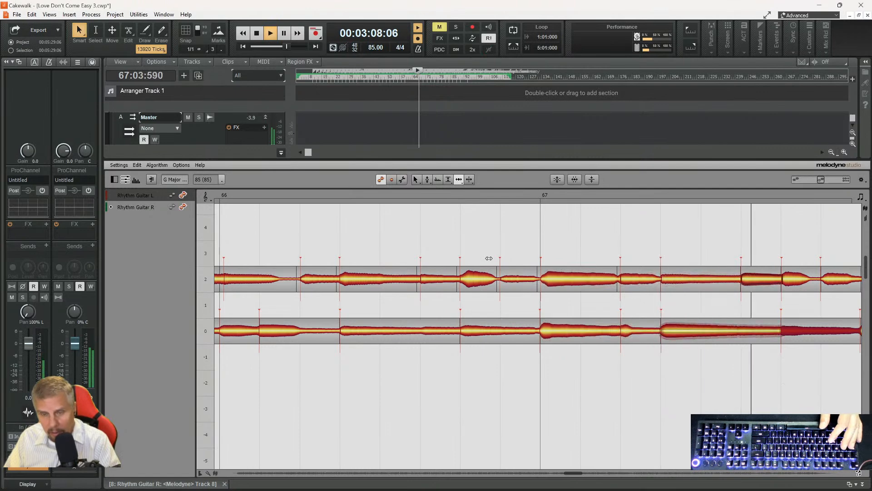
pyautogui.press('space')
pyautogui.rightClick(488, 258)
pyautogui.click(478, 258)
pyautogui.press('space')
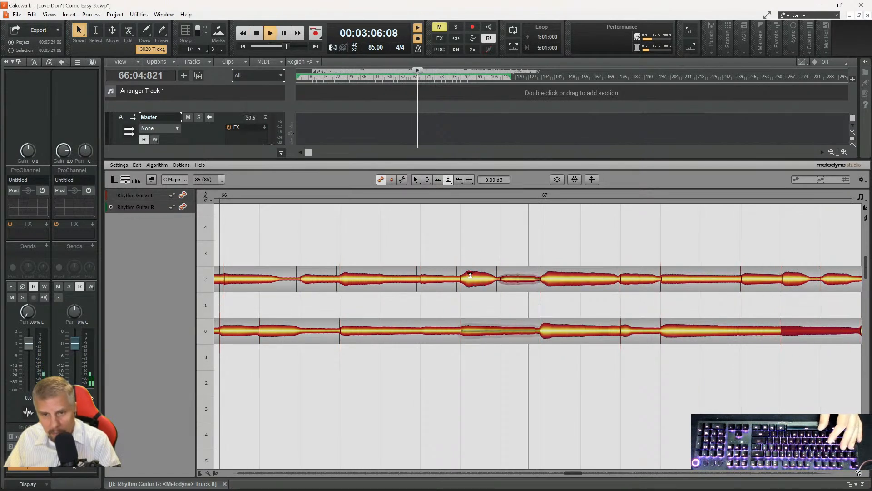
pyautogui.moveTo(477, 278); pyautogui.dragTo(492, 301)
# - Adjust both guitars' bar 67 downbeat amplitudes, setting the upper one to -1.08 dB, and set the upper guitar's beat 4 note to -1.32 dB during playback
pyautogui.click(555, 331)
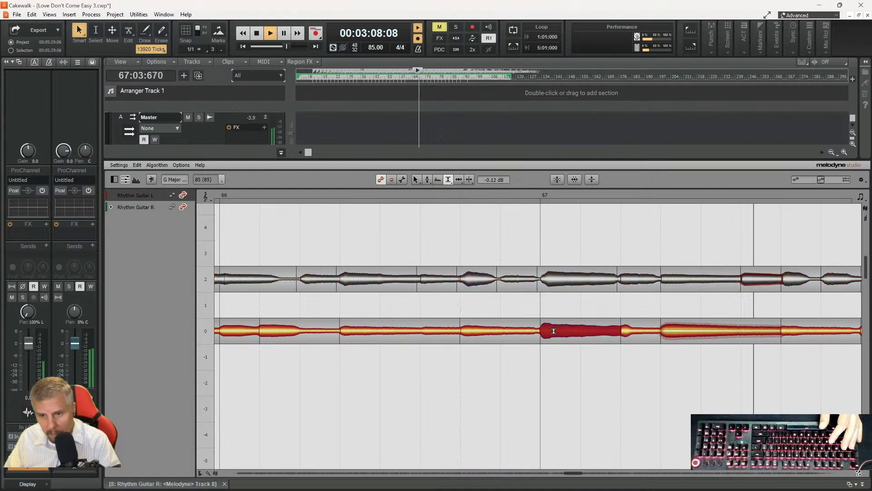
pyautogui.click(562, 282)
pyautogui.press('space')
pyautogui.press('space')
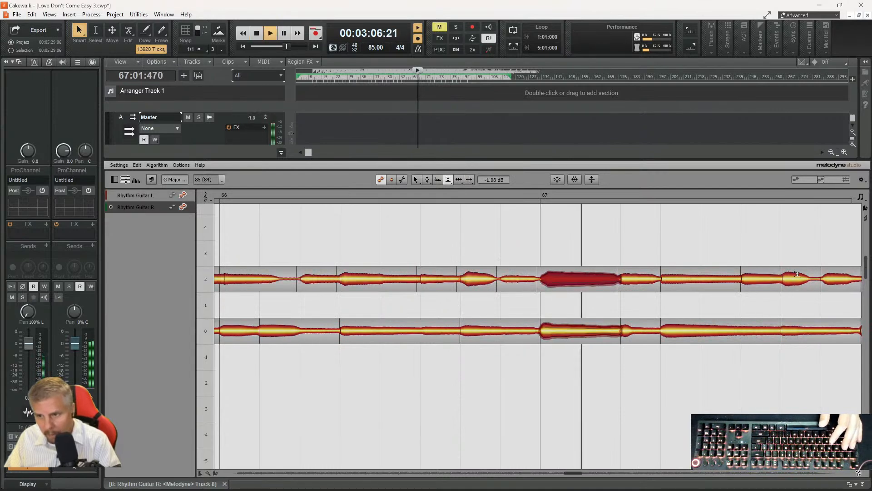
pyautogui.click(799, 278)
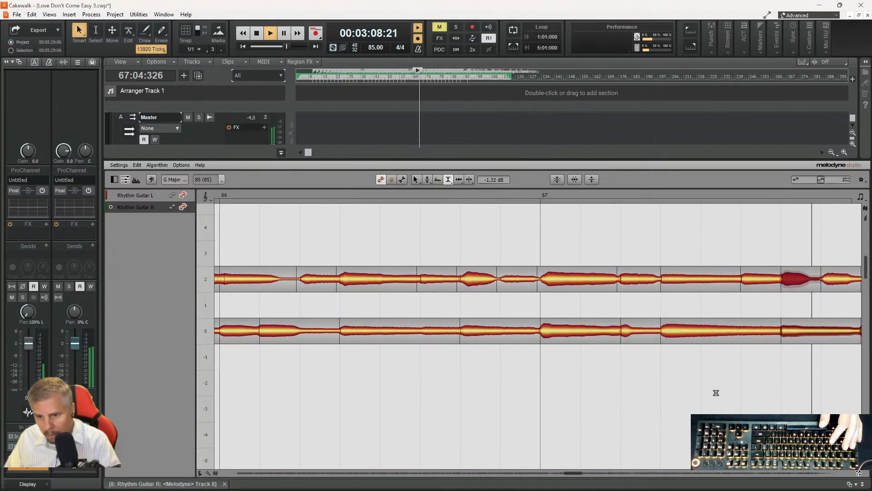
pyautogui.press('space')
# - Align both guitars on the bar 68 downbeat with the Time tool, and move the upper guitar's next note onto beat 2
pyautogui.moveTo(573, 472); pyautogui.dragTo(577, 474)
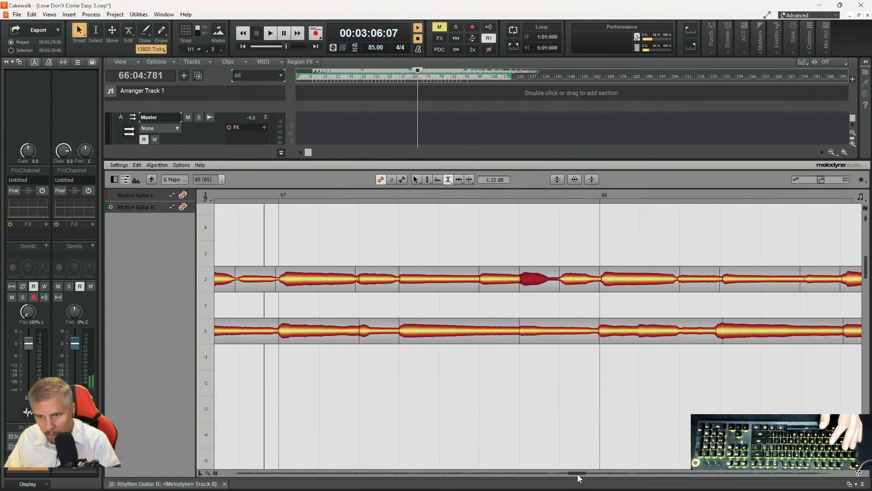
pyautogui.rightClick(624, 224)
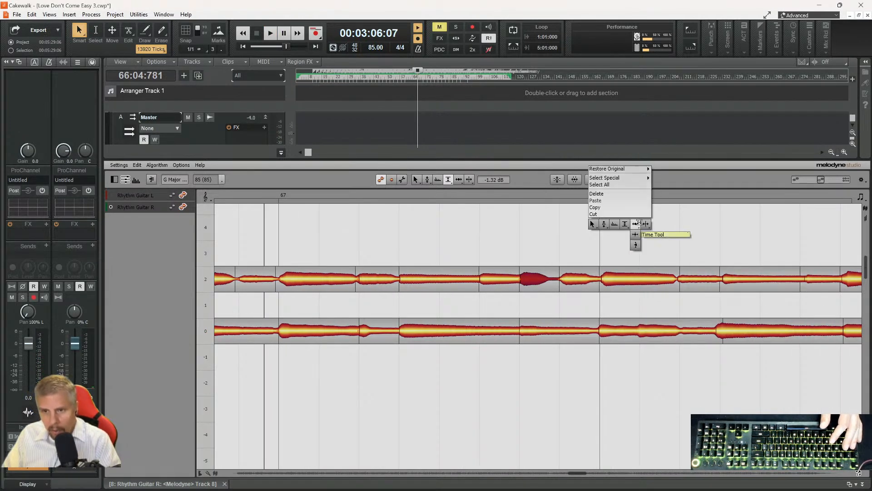
pyautogui.click(638, 229)
pyautogui.click(614, 278)
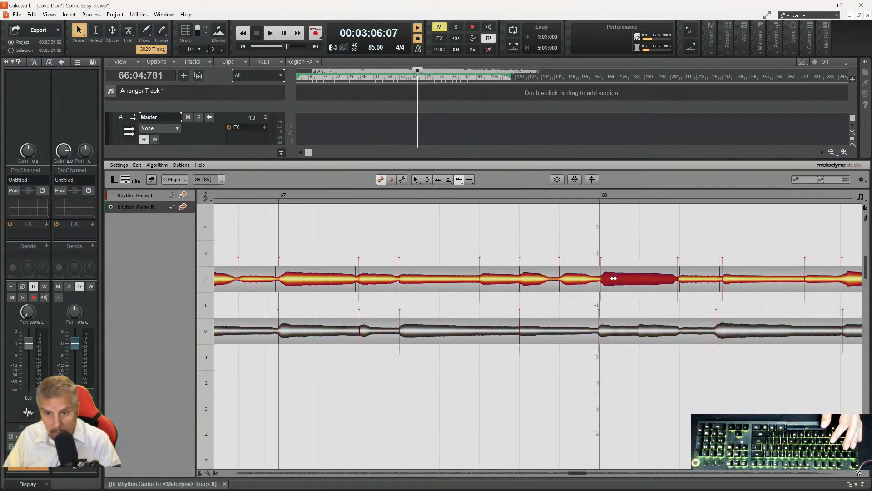
pyautogui.click(611, 332)
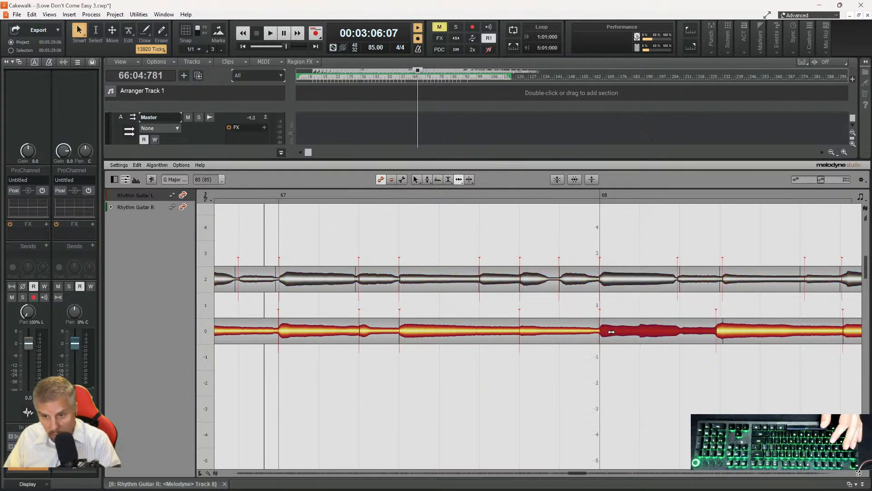
pyautogui.click(688, 282)
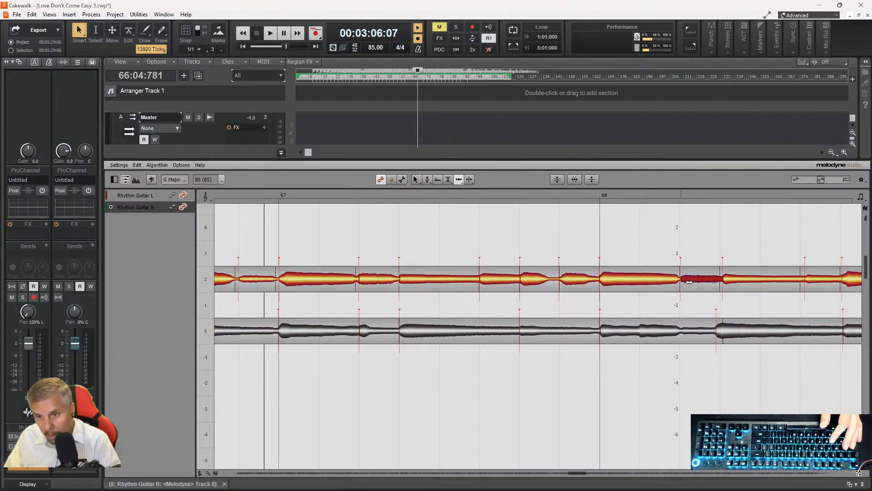
# - Align both guitars halfway through beat 2 and on beat 4 of bar 68, and move the upper guitar's note between them halfway through beat 3
pyautogui.click(728, 279)
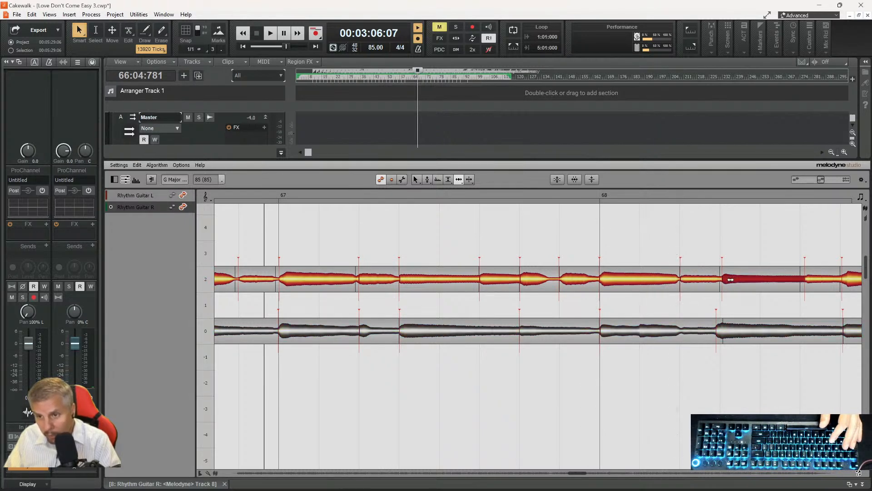
pyautogui.click(809, 279)
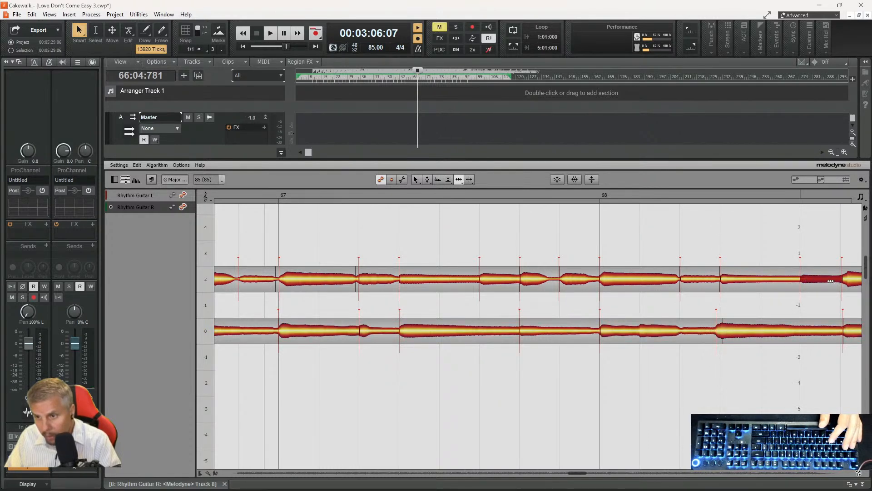
pyautogui.click(847, 278)
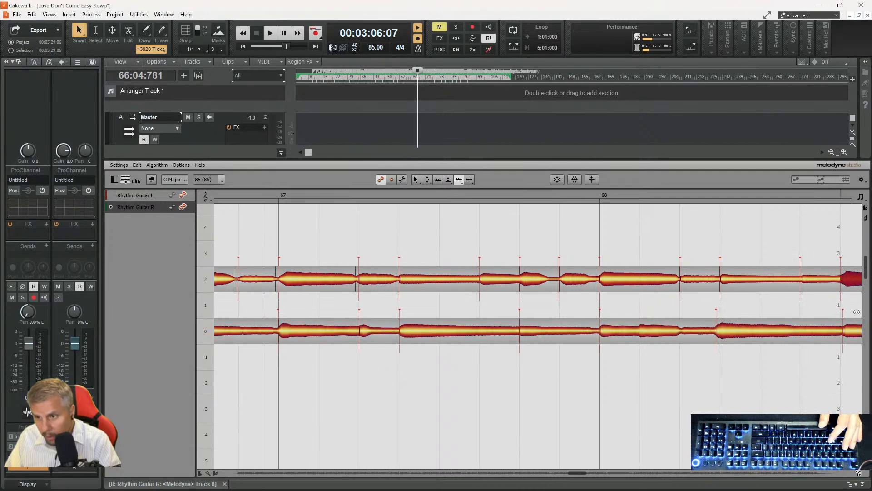
pyautogui.click(857, 331)
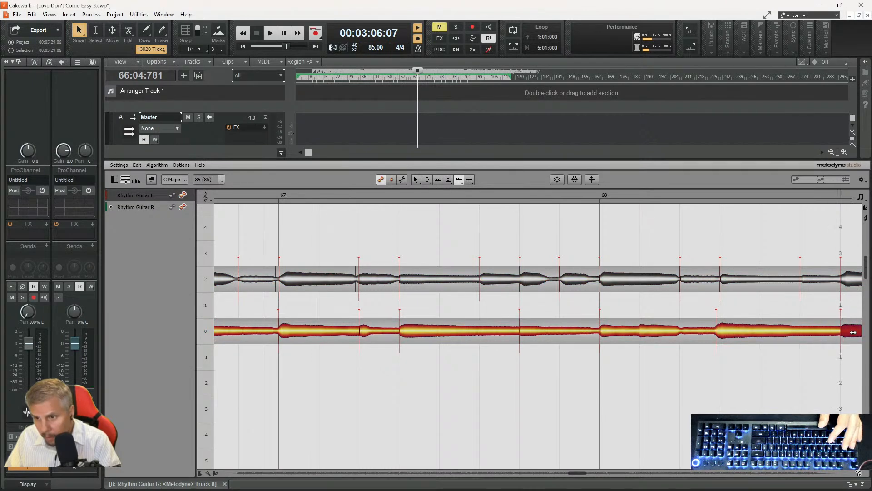
pyautogui.moveTo(725, 337); pyautogui.dragTo(728, 336)
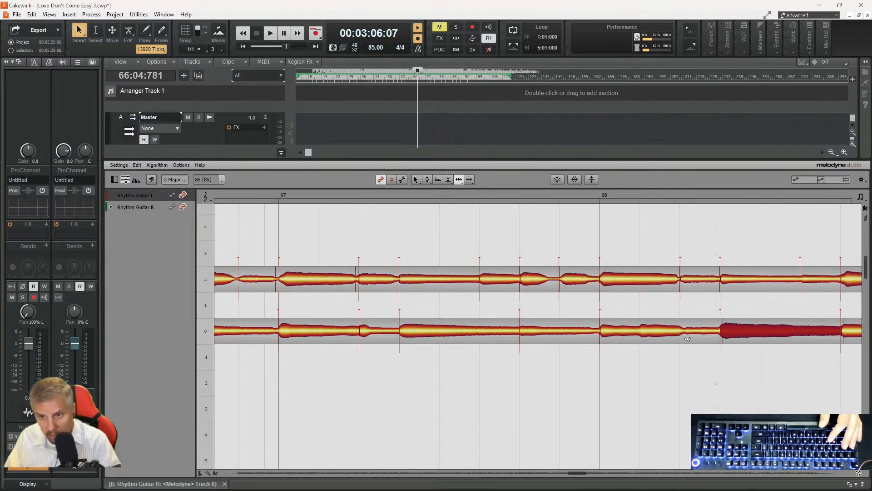
# - Align both guitars on the bar 69 downbeat and halfway through beat 2, and move the upper guitar's note between them onto beat 2
pyautogui.moveTo(577, 475); pyautogui.dragTo(581, 476)
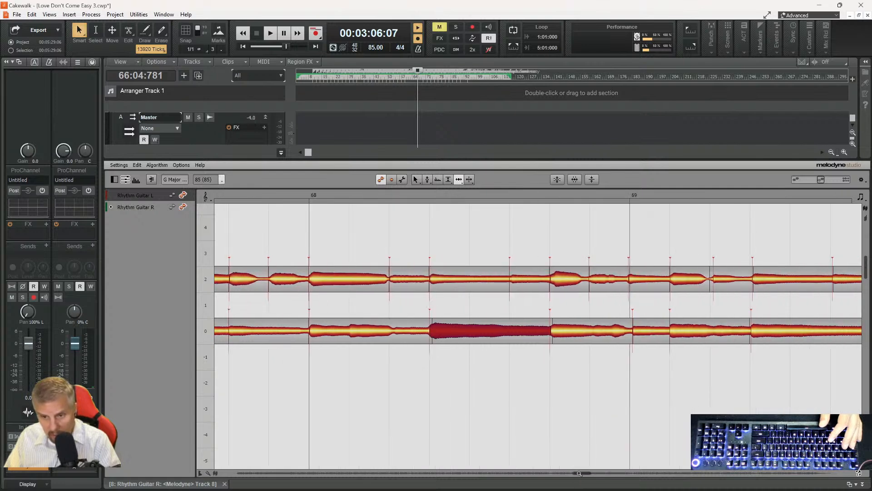
pyautogui.click(641, 332)
pyautogui.moveTo(639, 333); pyautogui.dragTo(639, 333)
pyautogui.click(634, 279)
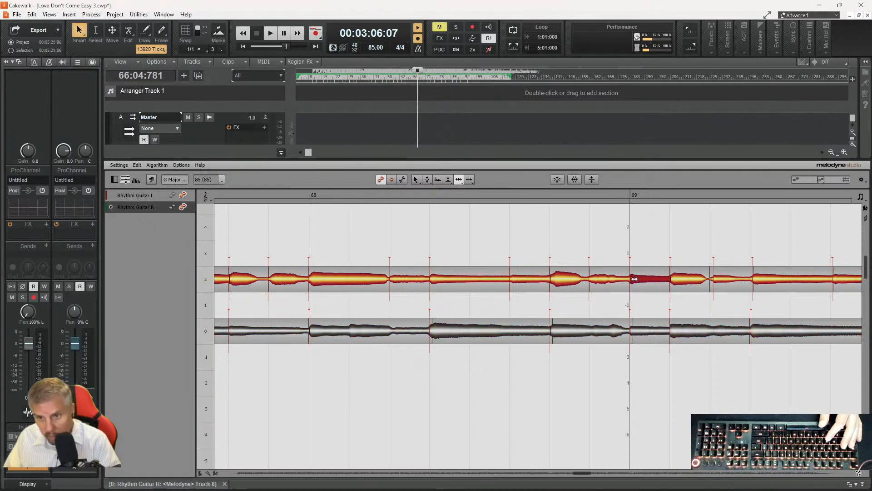
pyautogui.click(725, 283)
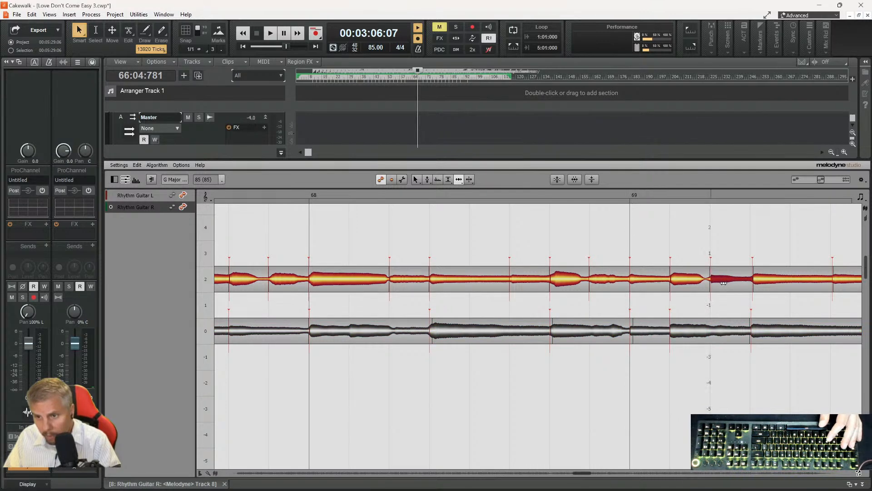
pyautogui.click(758, 282)
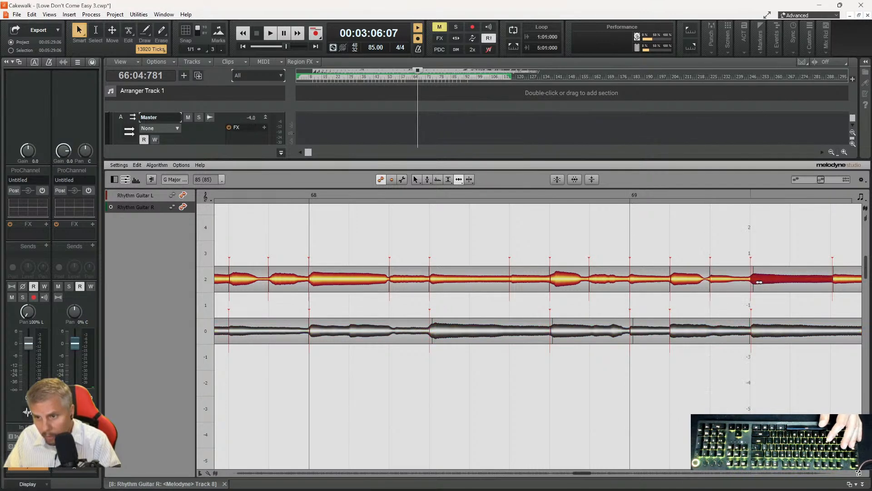
pyautogui.click(759, 330)
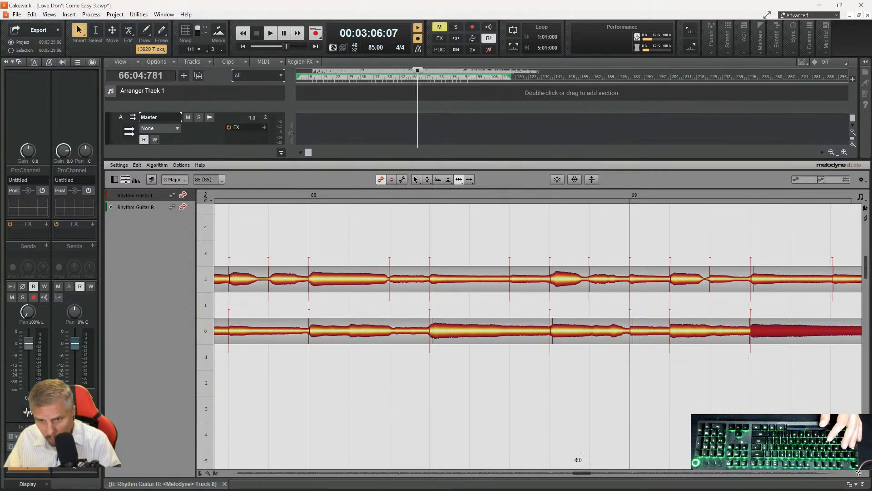
# - Align both guitars on beat 4 of bar 69, and move the upper guitar's note onto the bar 70 downbeat
pyautogui.moveTo(581, 474); pyautogui.dragTo(587, 475)
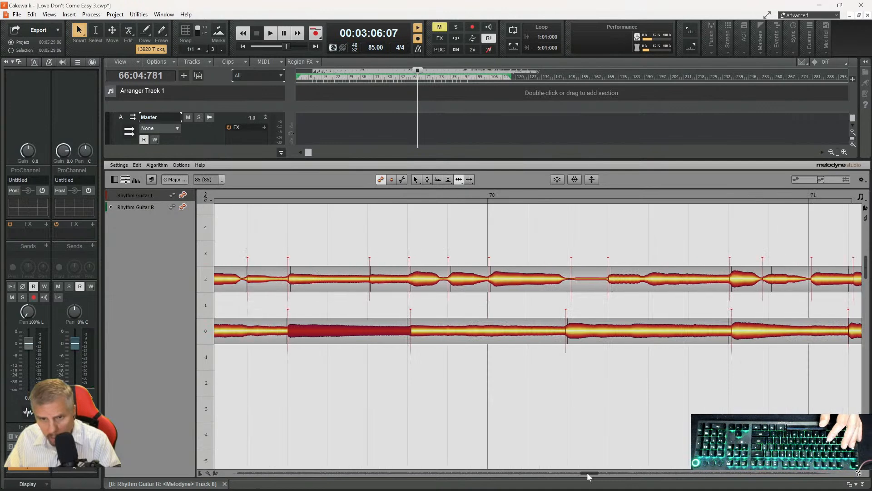
pyautogui.click(417, 275)
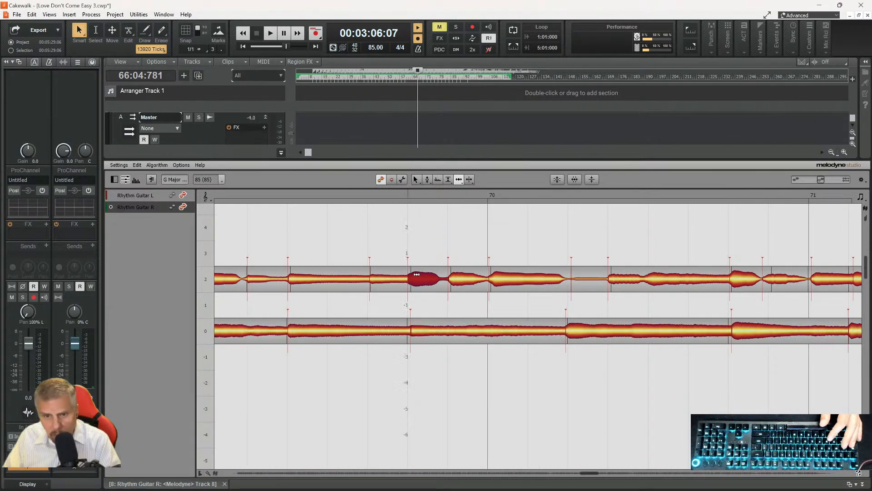
pyautogui.click(424, 326)
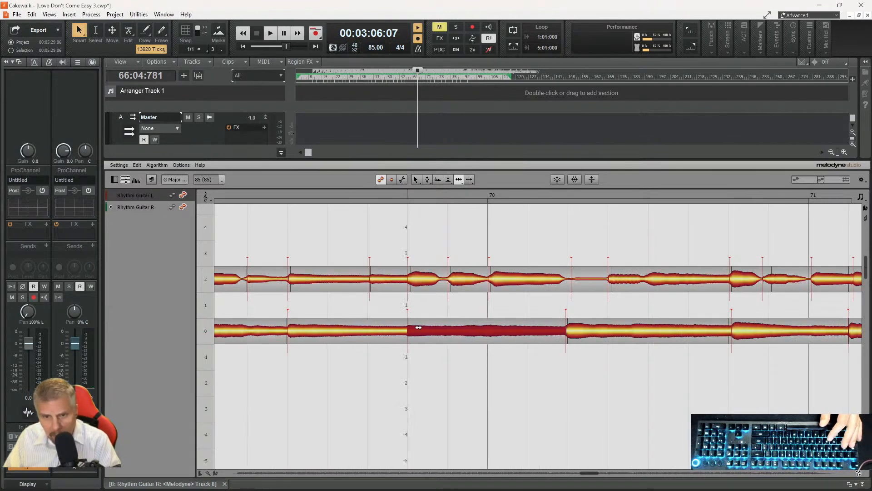
pyautogui.click(493, 281)
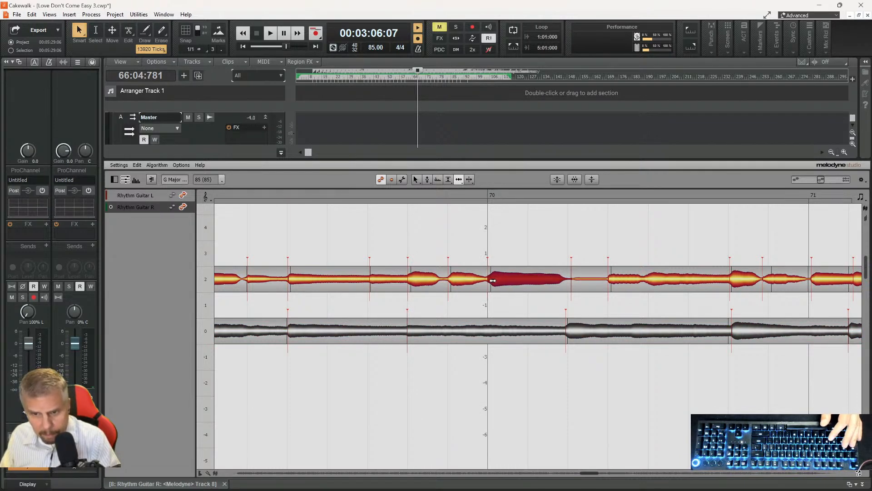
# - Align both guitars on beat 2 of bar 70, and move the lower guitar's next note onto beat 4
pyautogui.click(579, 281)
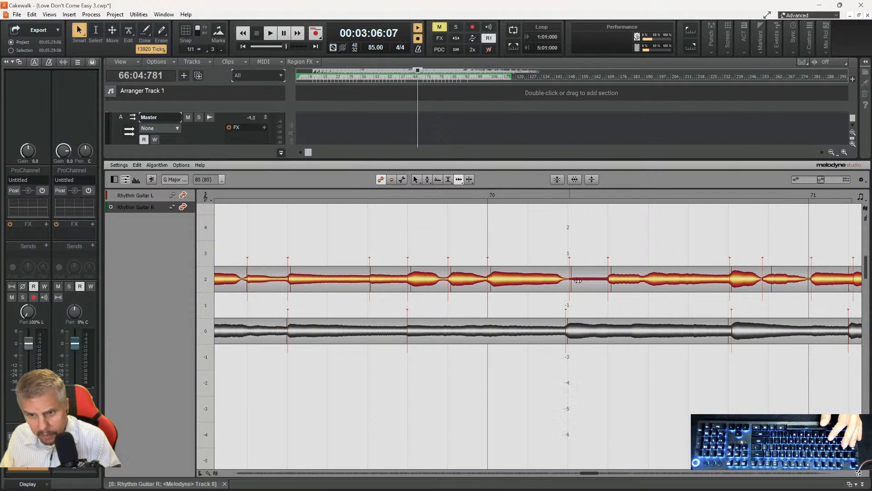
pyautogui.click(573, 329)
pyautogui.moveTo(573, 329); pyautogui.dragTo(574, 330)
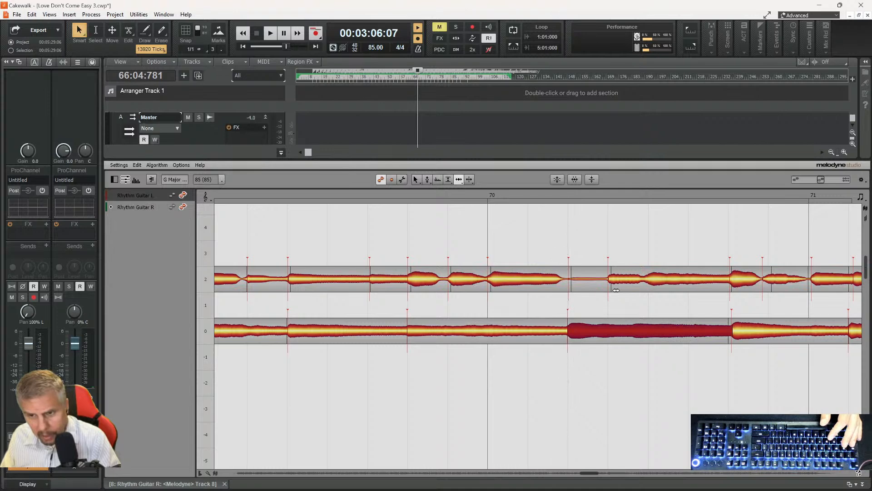
pyautogui.click(744, 339)
pyautogui.moveTo(743, 339); pyautogui.dragTo(741, 338)
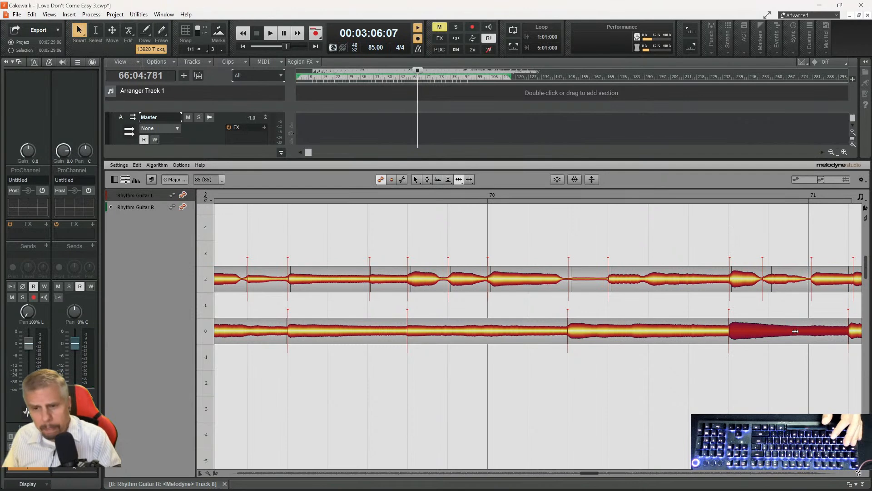
# - Line up the upper guitar's notes on every half-beat from beat 4 of bar 70 to halfway through beat 2 of bar 71
pyautogui.click(734, 276)
pyautogui.moveTo(733, 276); pyautogui.dragTo(770, 279)
pyautogui.moveTo(823, 284); pyautogui.dragTo(853, 282)
pyautogui.click(853, 280)
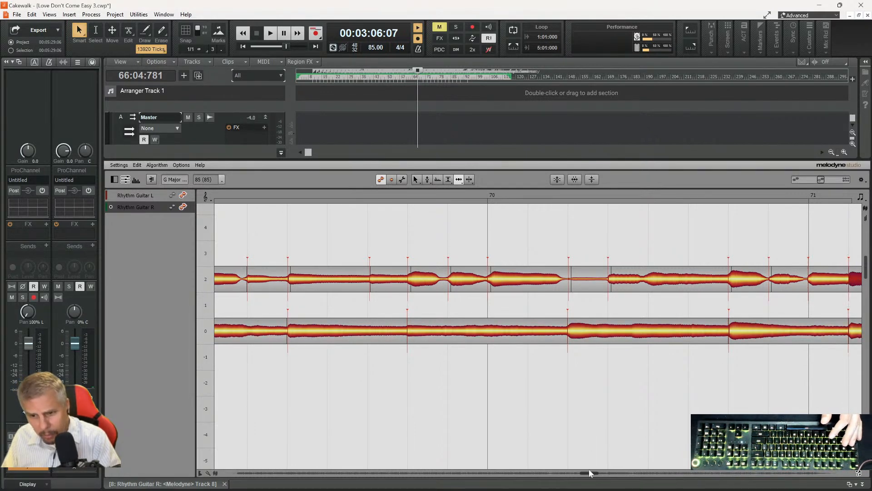
pyautogui.moveTo(589, 474); pyautogui.dragTo(592, 476)
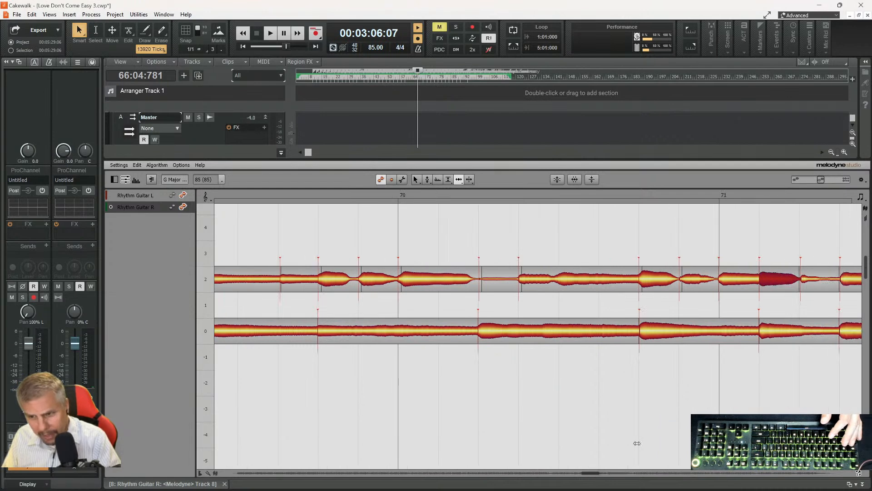
pyautogui.moveTo(849, 279); pyautogui.dragTo(804, 282)
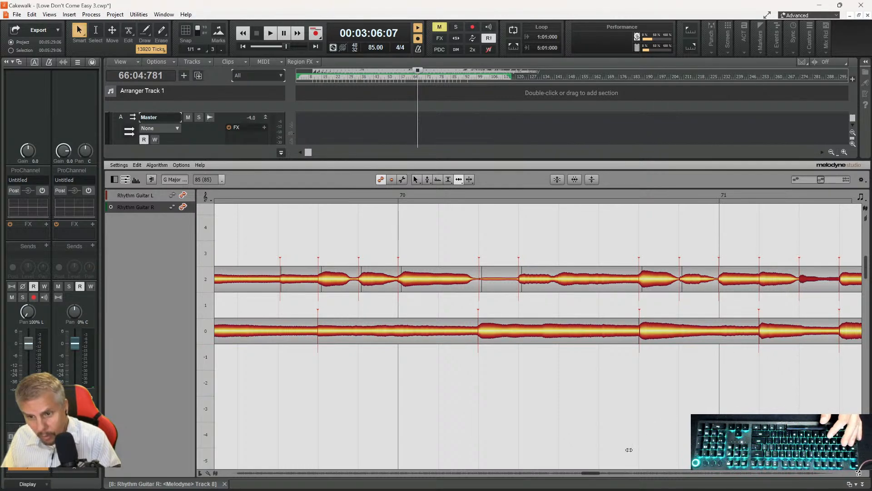
# - Move the lower guitar onto beat 4 of bar 71 and the upper onto the bar 72 downbeat, and align both on beat 2
pyautogui.hscroll(5, 589, 477)
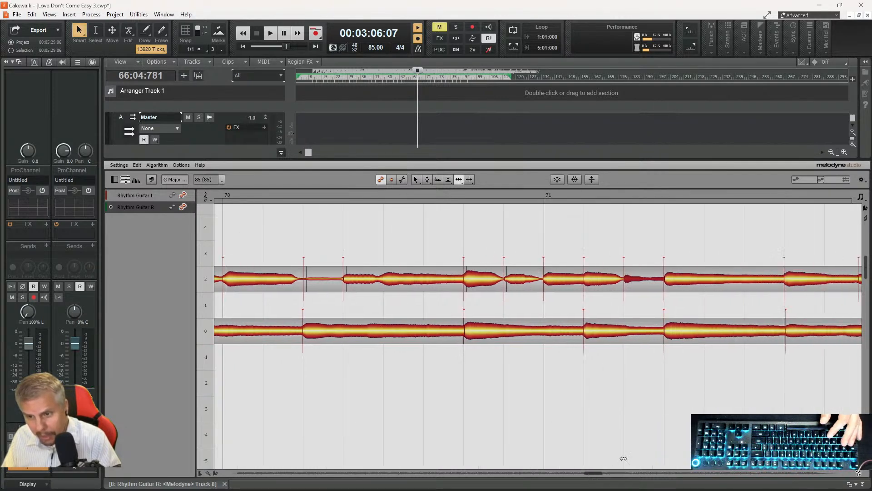
pyautogui.hscroll(3, 596, 475)
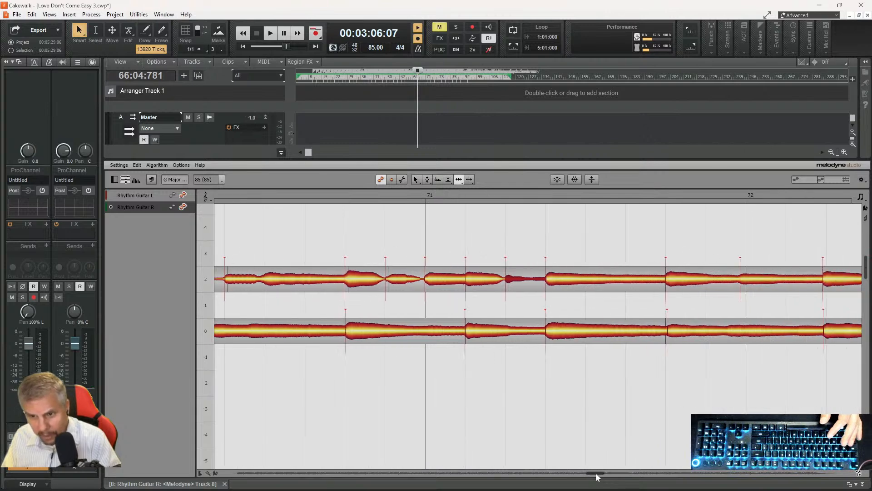
pyautogui.click(674, 334)
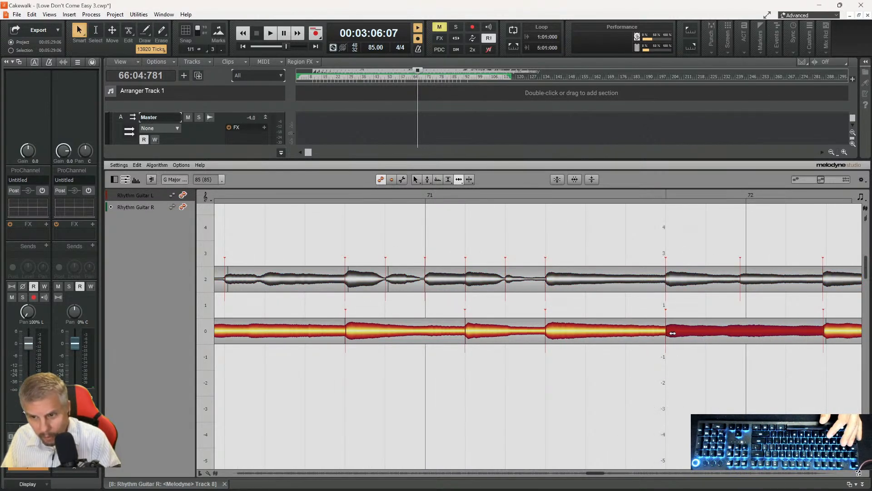
pyautogui.moveTo(745, 273); pyautogui.dragTo(750, 279)
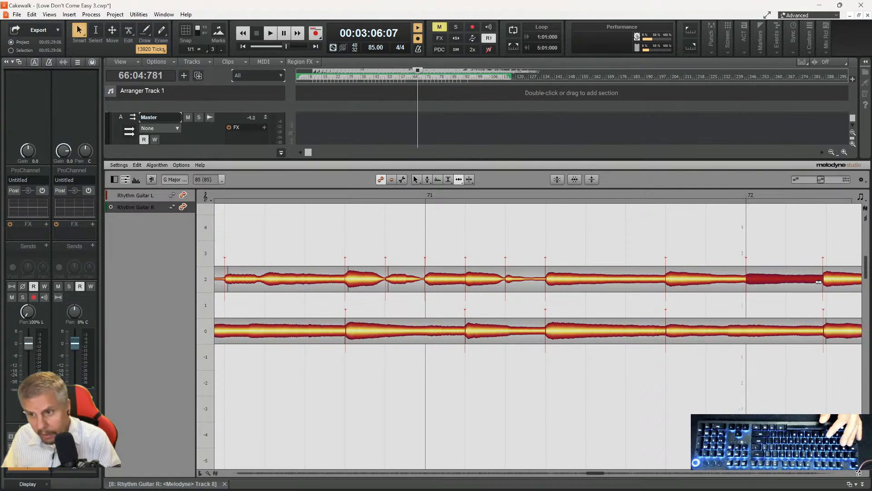
pyautogui.moveTo(836, 281); pyautogui.dragTo(840, 281)
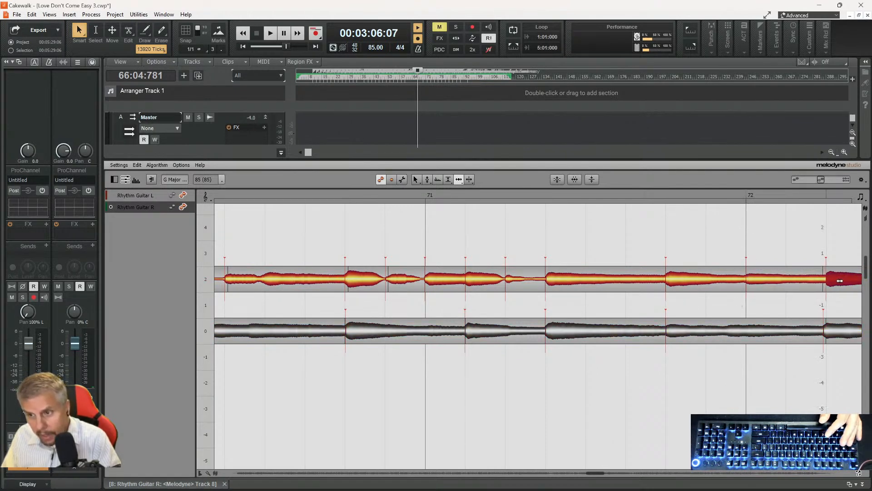
pyautogui.click(829, 334)
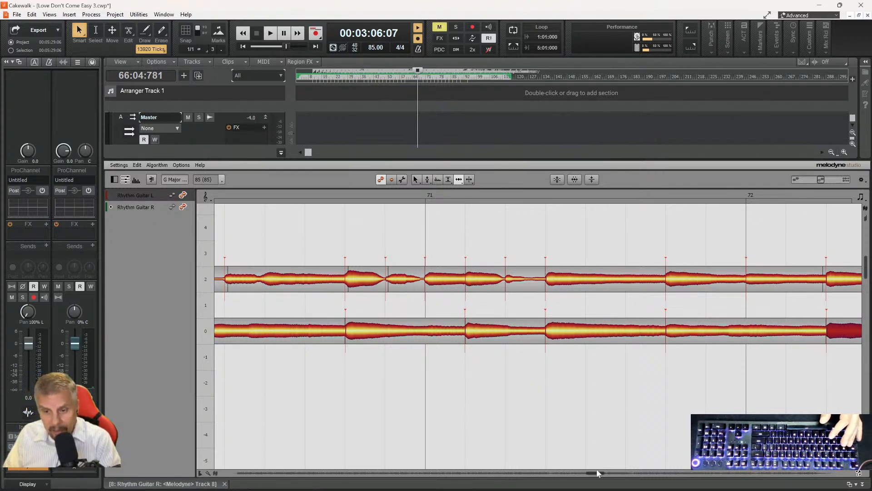
# - Set the playback position to 72:02:070, and move the upper guitar's notes onto beat 4 of bar 72, halfway through it, and the bar 73 downbeat
pyautogui.hscroll(3, 597, 472)
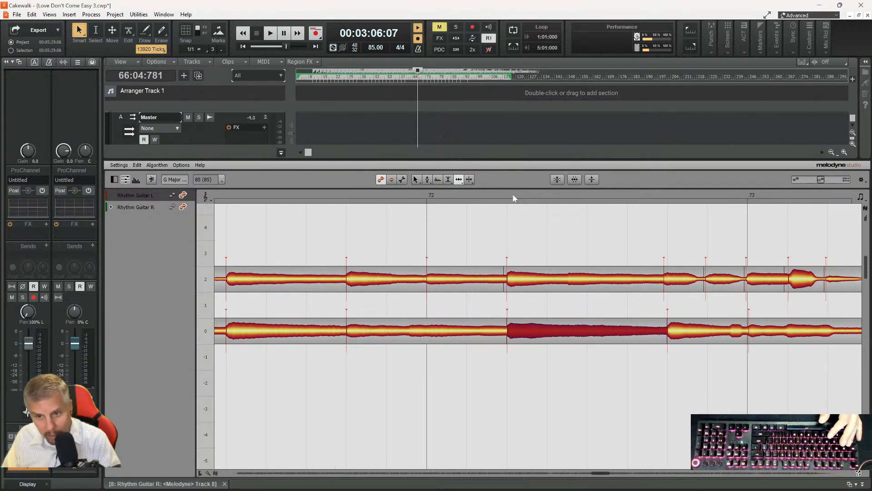
pyautogui.click(513, 196)
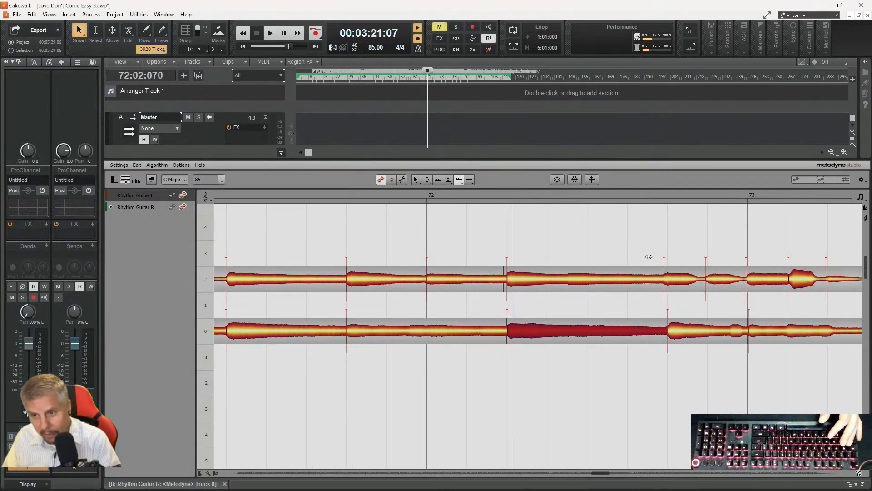
pyautogui.moveTo(686, 277); pyautogui.dragTo(691, 280)
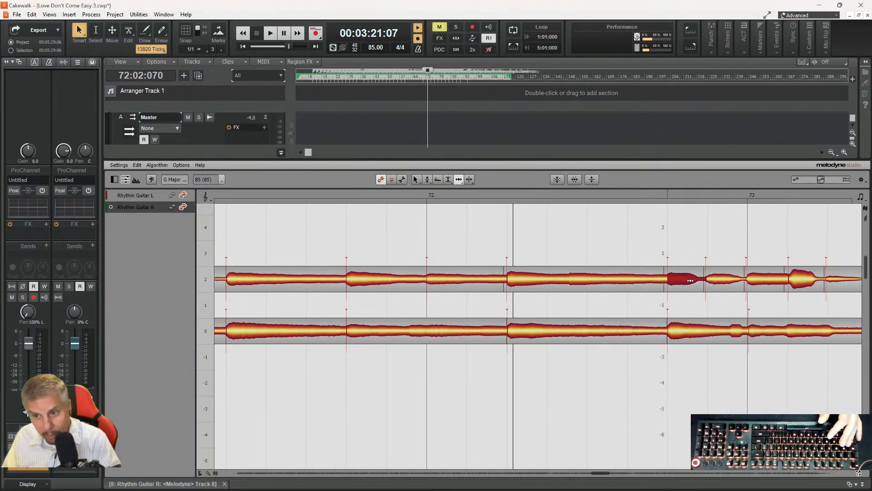
pyautogui.click(717, 280)
pyautogui.click(752, 281)
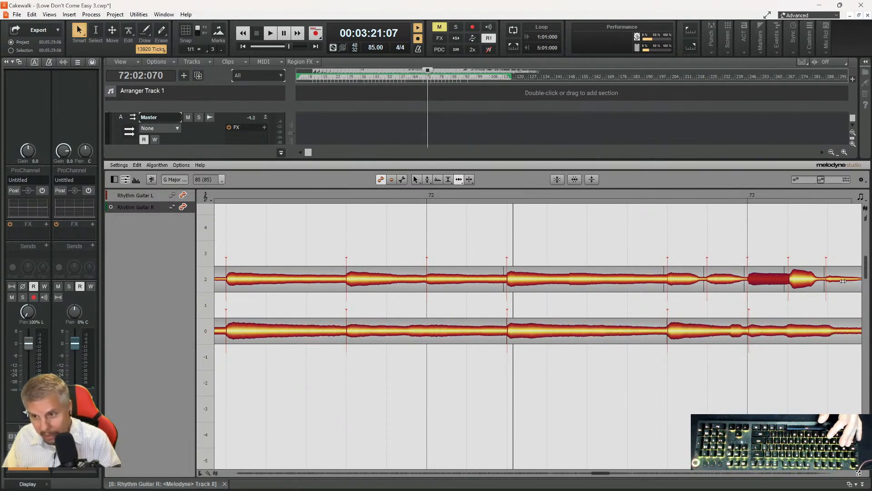
# - Move the upper guitar's bar 73 notes onto beat 2, halfway through beat 2 and beat 4, and the lower guitar's note onto the downbeat
pyautogui.moveTo(836, 278); pyautogui.dragTo(838, 279)
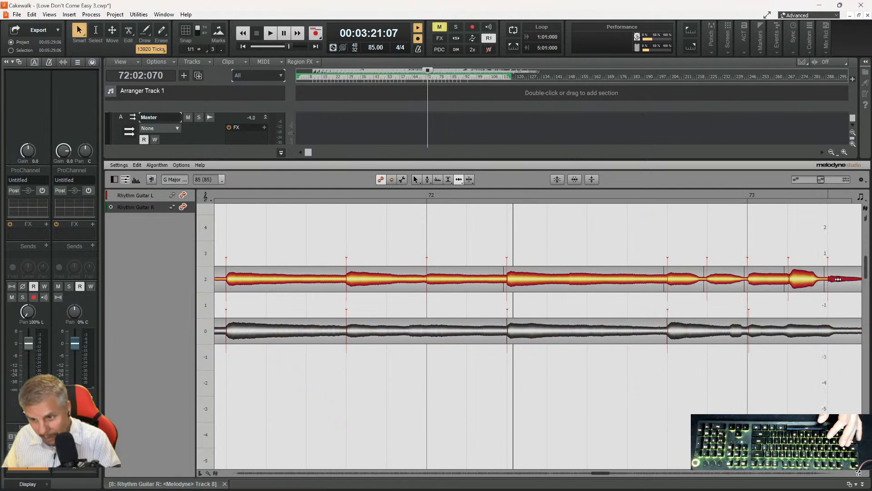
pyautogui.click(752, 328)
pyautogui.moveTo(753, 328); pyautogui.dragTo(751, 328)
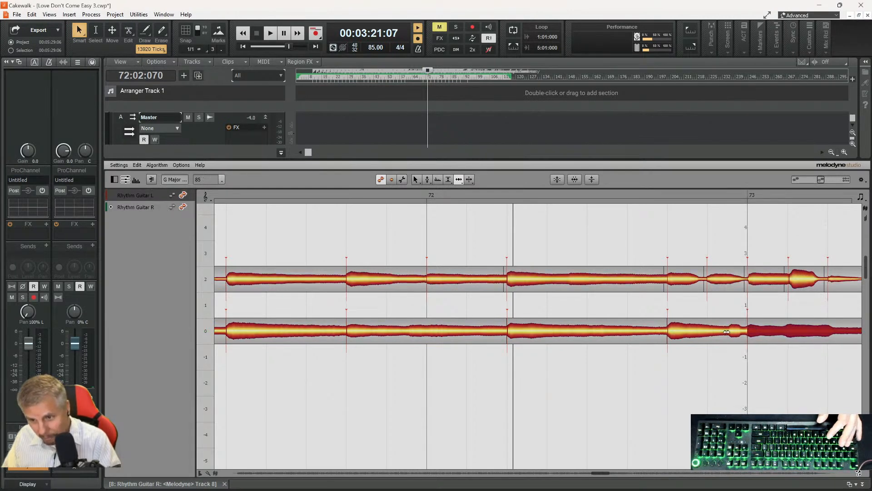
pyautogui.hscroll(4, 604, 477)
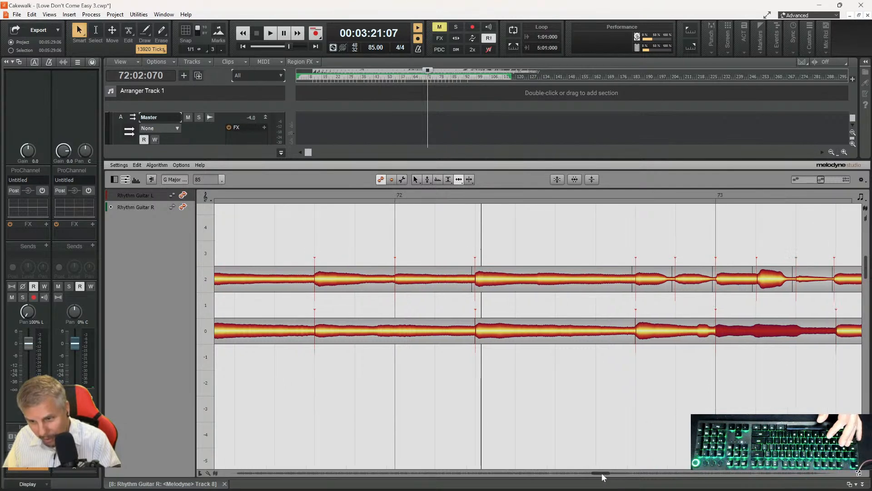
pyautogui.click(673, 278)
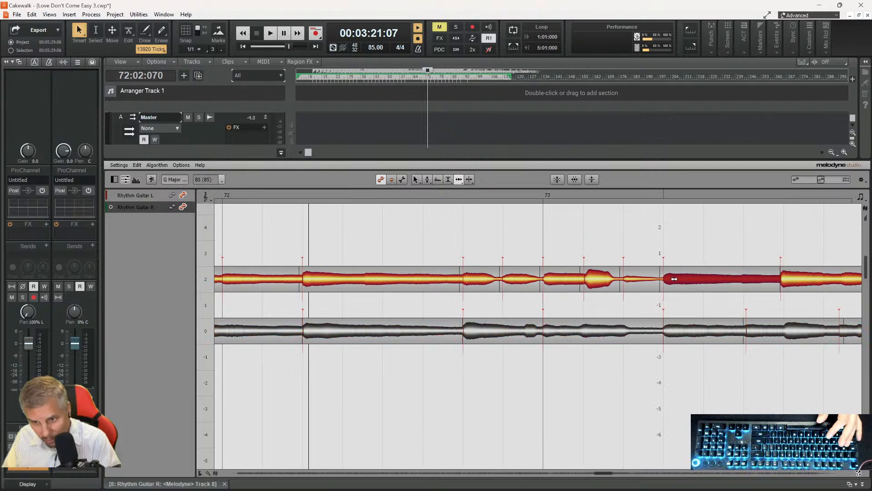
pyautogui.click(787, 282)
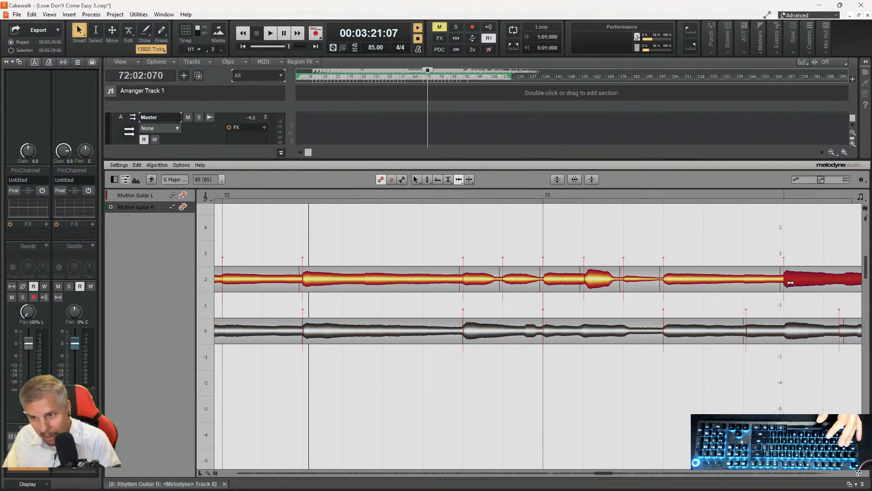
# - Move the lower guitar's note onto halfway through beat 3 of bar 73, and nudge its note late in beat 4 slightly earlier
pyautogui.click(755, 331)
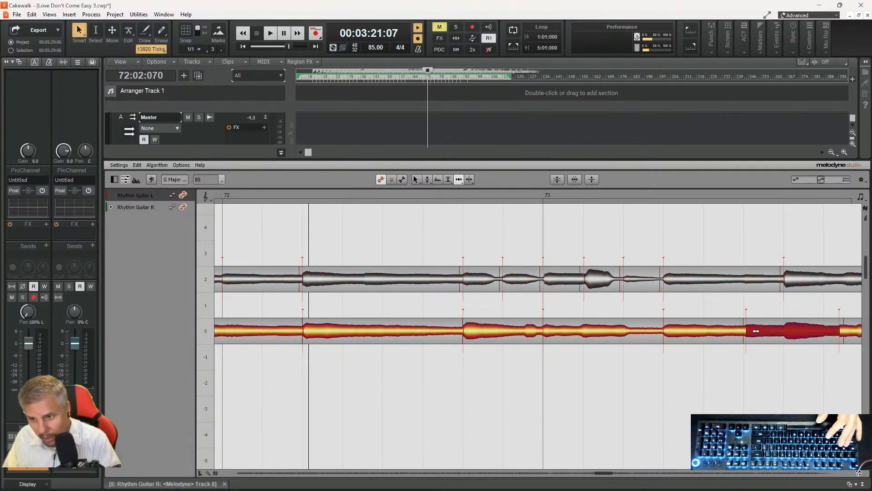
pyautogui.moveTo(755, 331); pyautogui.dragTo(753, 332)
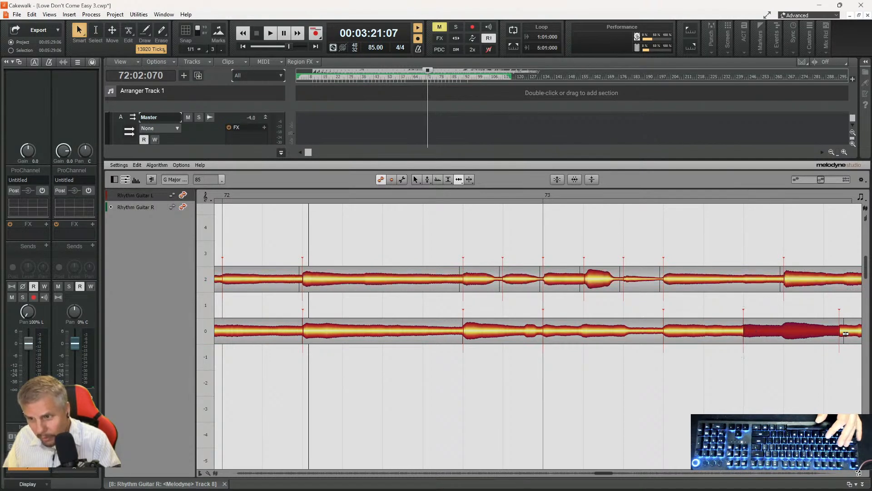
pyautogui.moveTo(846, 333); pyautogui.dragTo(842, 333)
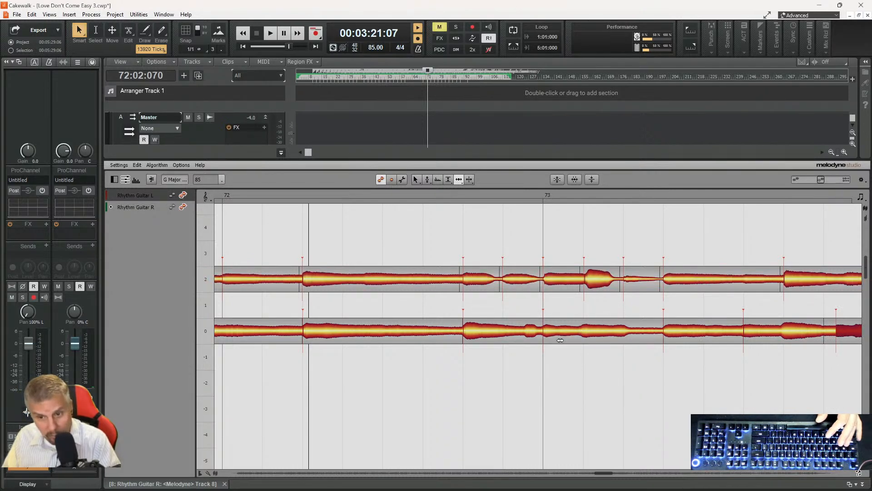
# - Align both guitars on beats 2 and 4 of bar 74, and move the upper guitar's next note onto halfway through beat 4
pyautogui.moveTo(603, 474); pyautogui.dragTo(609, 477)
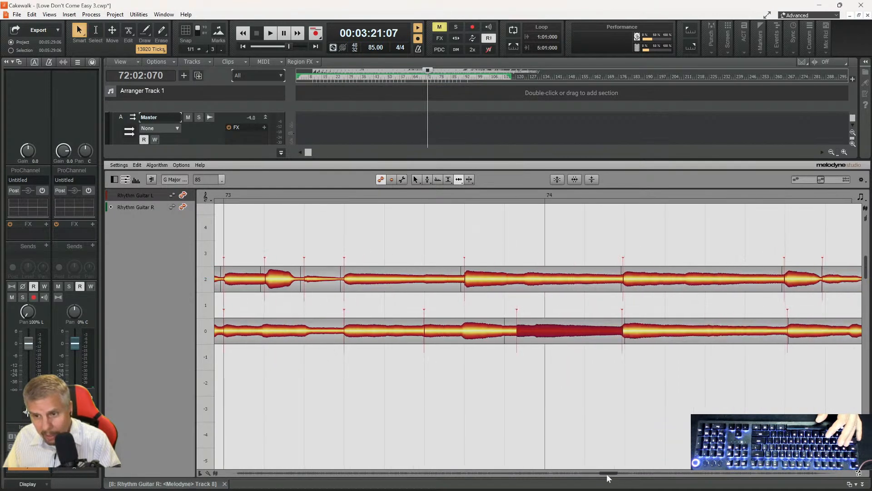
pyautogui.click(629, 279)
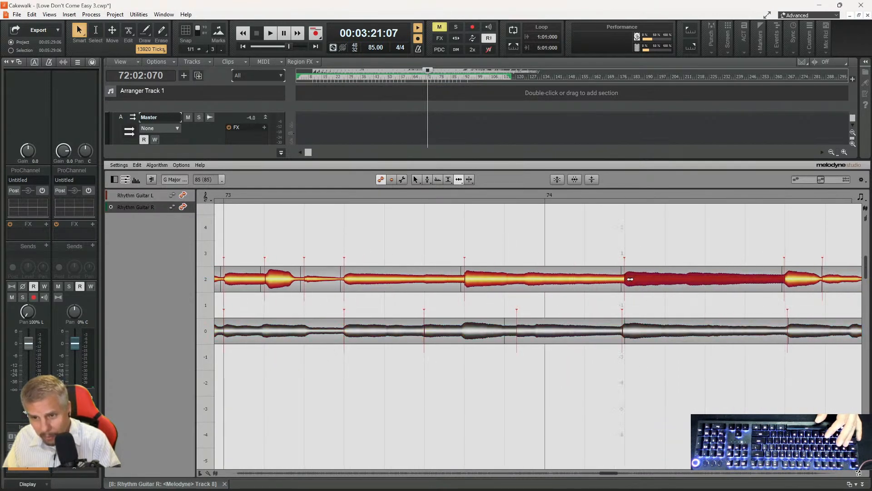
pyautogui.click(630, 333)
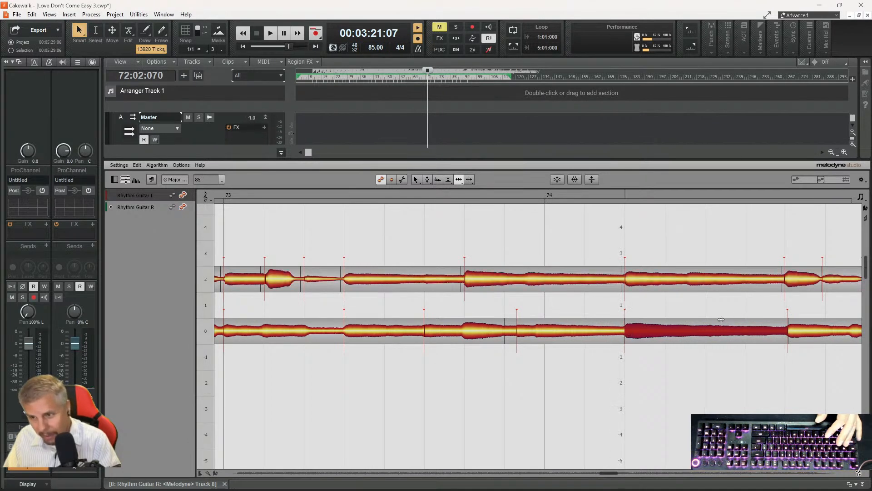
pyautogui.click(794, 273)
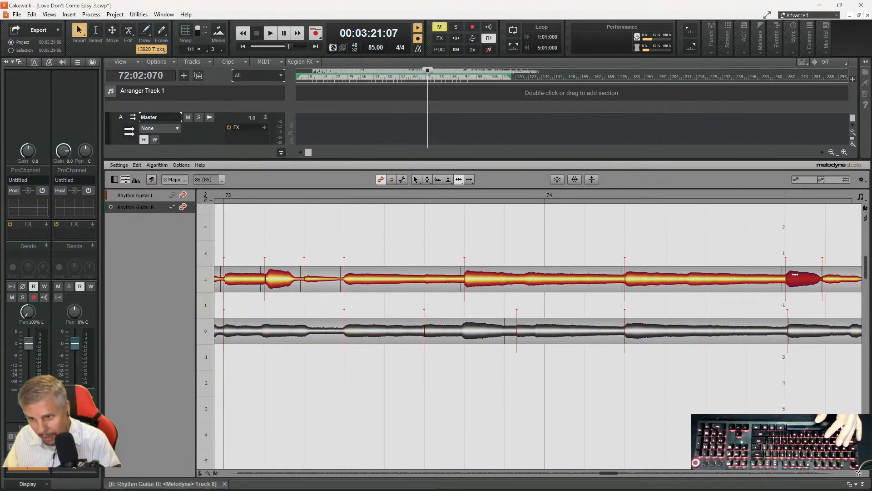
pyautogui.click(797, 331)
pyautogui.moveTo(796, 331); pyautogui.dragTo(795, 331)
pyautogui.click(831, 276)
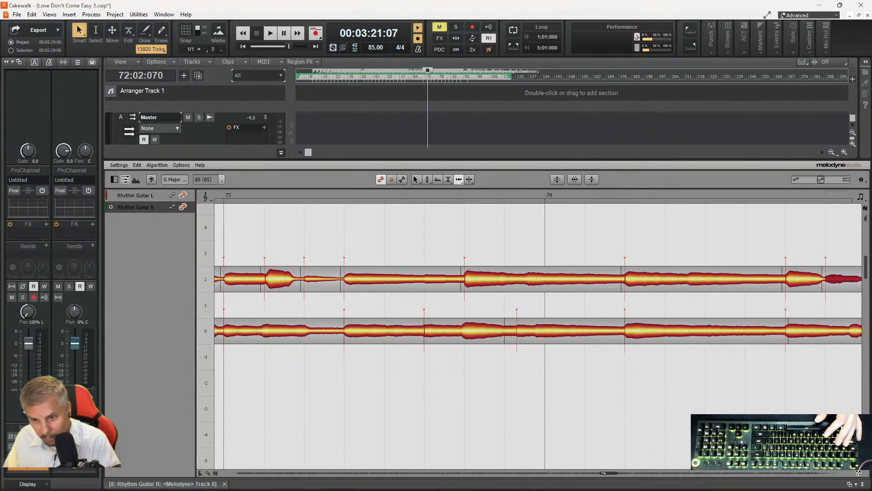
# - Move the upper guitar's note onto beat 2 of bar 75, and line up both guitars halfway through that beat
pyautogui.moveTo(608, 474); pyautogui.dragTo(610, 474)
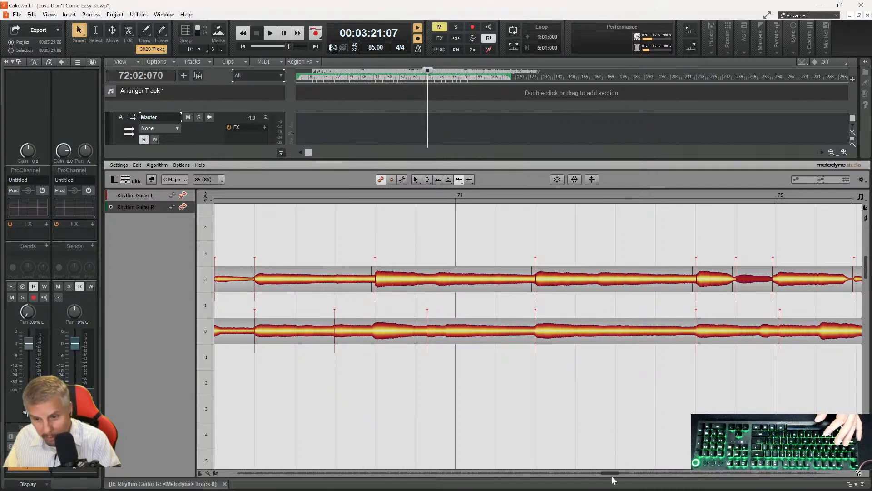
pyautogui.moveTo(611, 473); pyautogui.dragTo(612, 472)
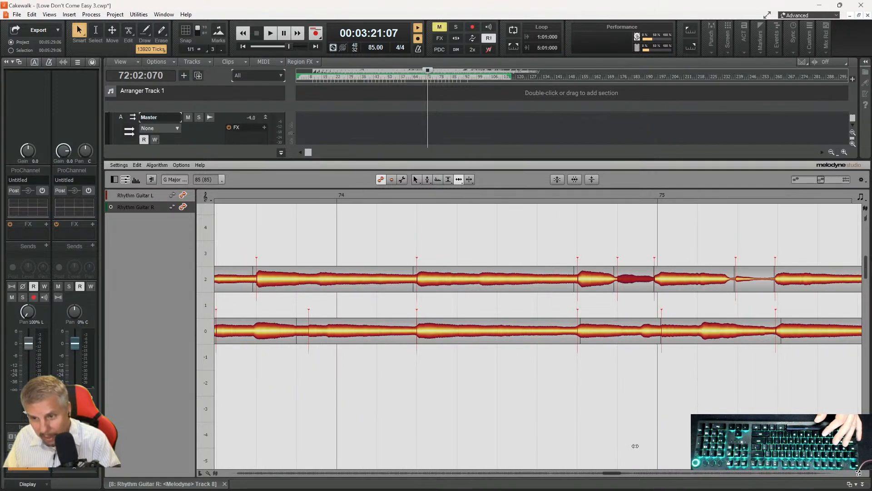
pyautogui.moveTo(740, 281); pyautogui.dragTo(780, 281)
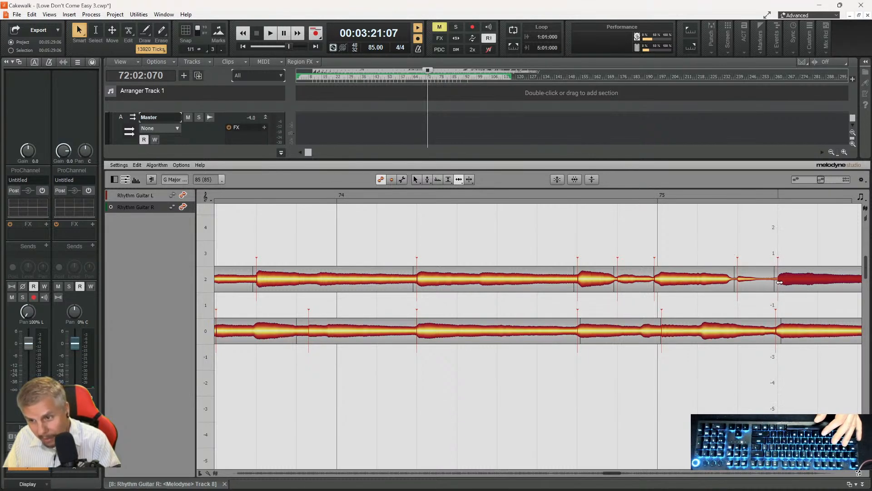
pyautogui.moveTo(782, 328); pyautogui.dragTo(784, 328)
# - Separate the lower guitar's opening note of bar 75 at the attack near halfway through beat 1, and return to the Time Tool
pyautogui.rightClick(703, 339)
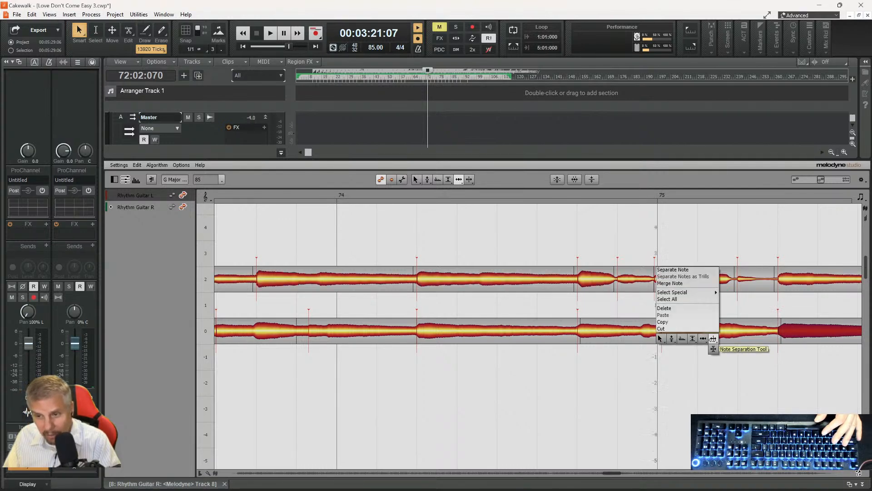
pyautogui.click(712, 339)
pyautogui.click(701, 331)
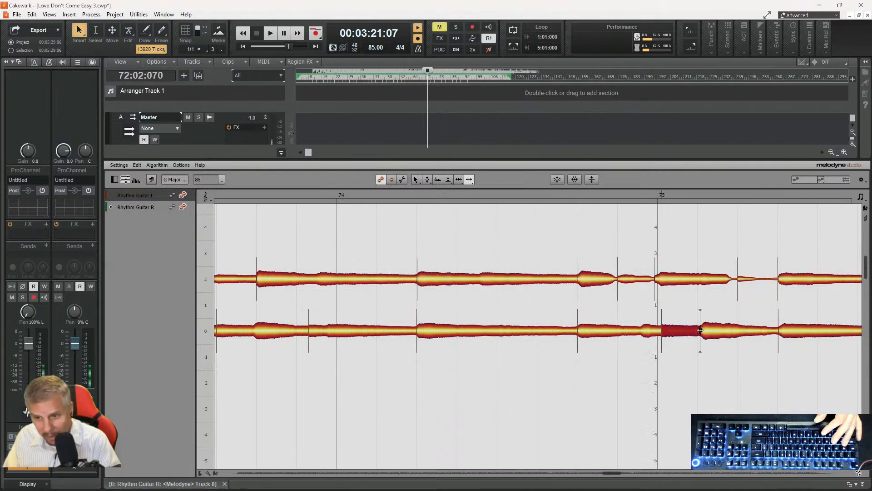
pyautogui.rightClick(699, 332)
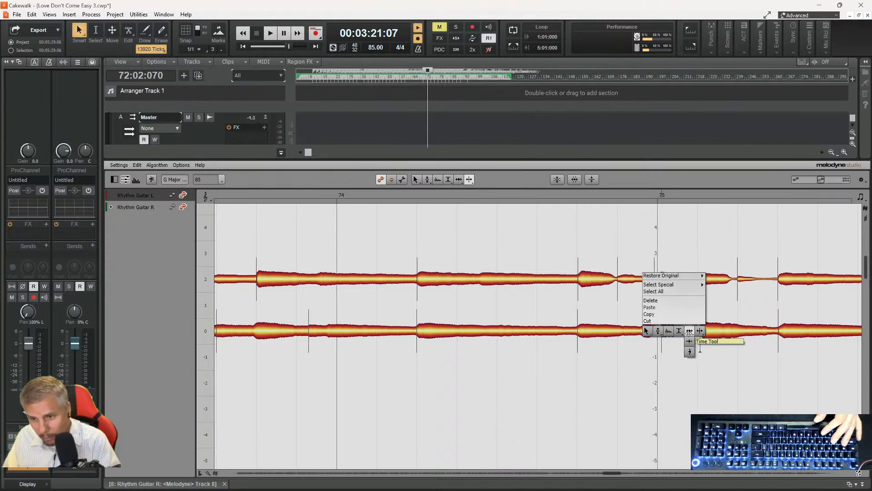
pyautogui.click(690, 332)
pyautogui.rightClick(690, 334)
pyautogui.click(701, 335)
pyautogui.rightClick(701, 334)
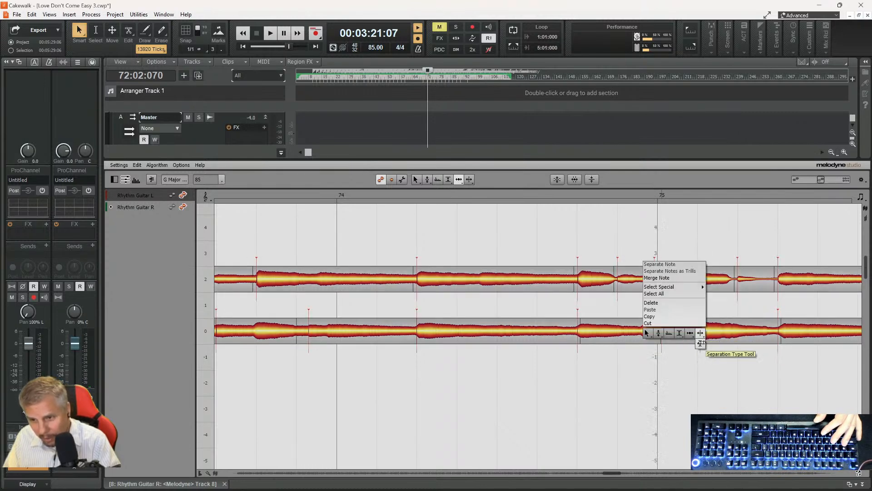
pyautogui.click(702, 335)
pyautogui.rightClick(684, 276)
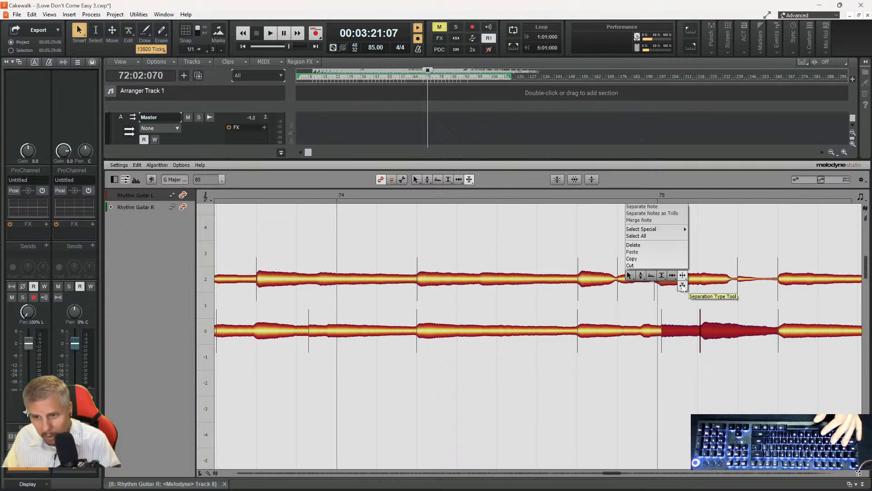
pyautogui.click(676, 276)
pyautogui.click(703, 321)
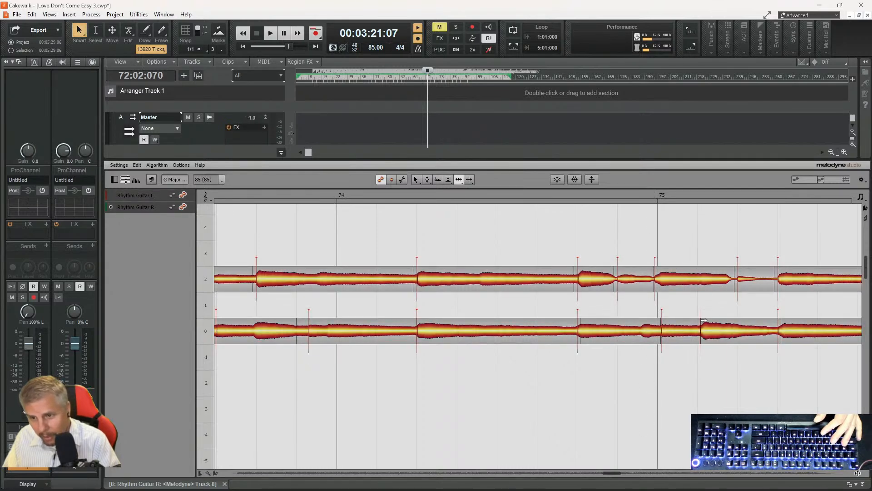
# - Move the lower guitar's two separated notes onto halfway through beat 1 and the downbeat of bar 75
pyautogui.click(703, 325)
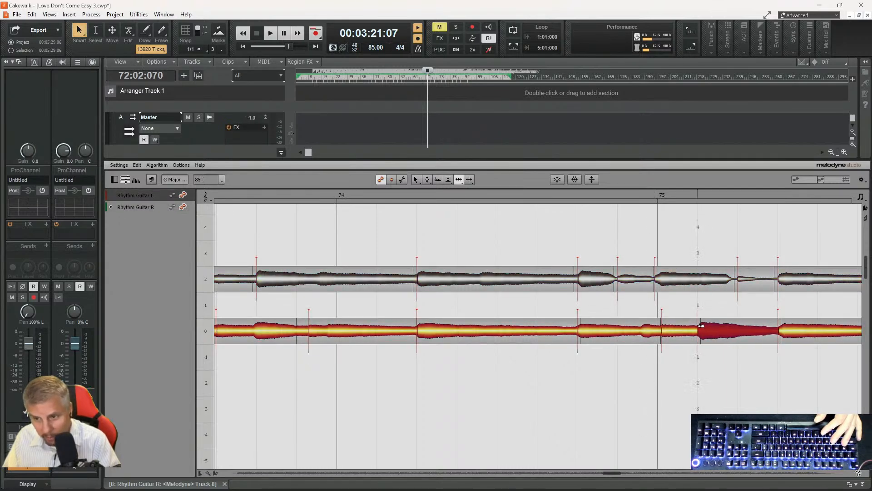
pyautogui.click(664, 333)
pyautogui.moveTo(663, 333); pyautogui.dragTo(661, 334)
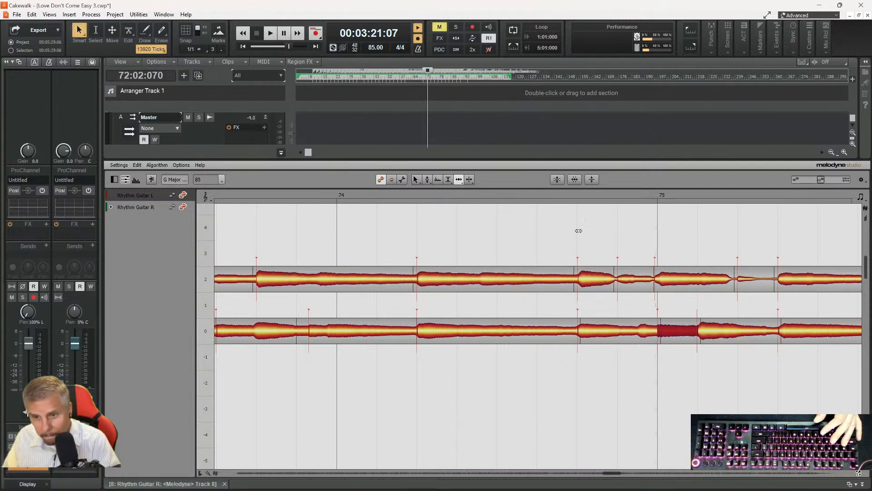
# - Play the passage from 74:03:721, stop it in bar 75, and move the upper guitar's note onto the bar 75 downbeat
pyautogui.doubleClick(559, 195)
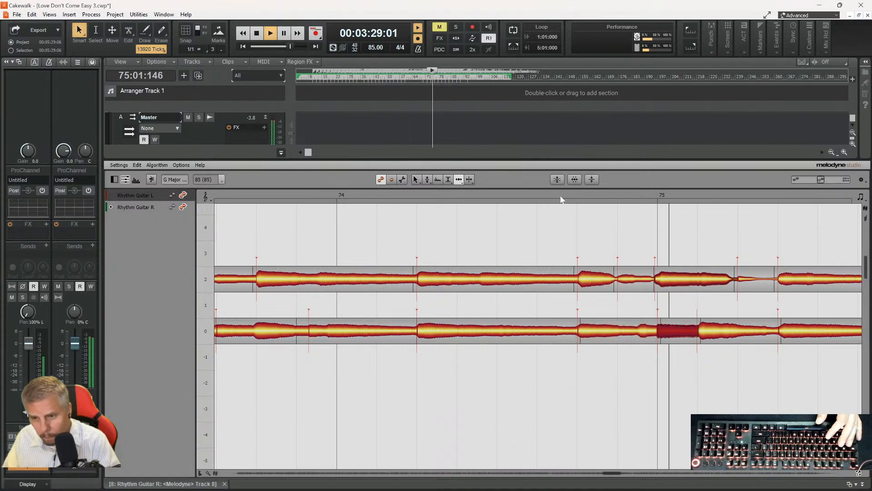
pyautogui.press('space')
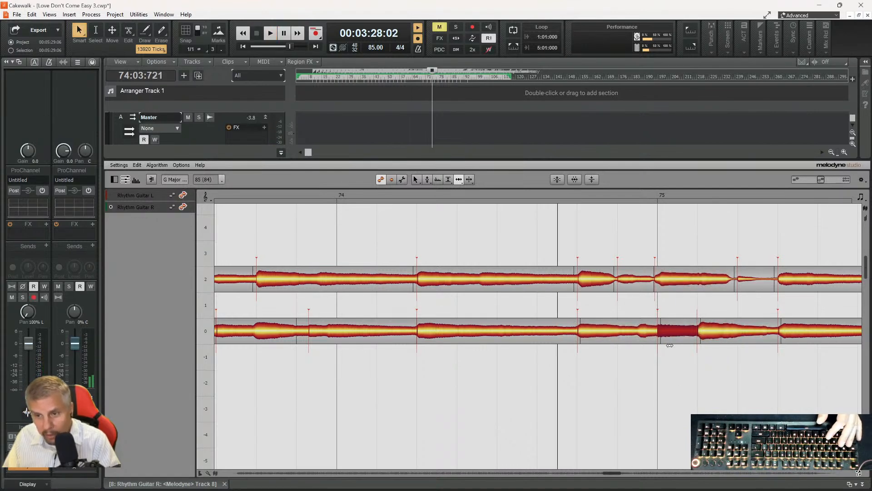
pyautogui.click(665, 281)
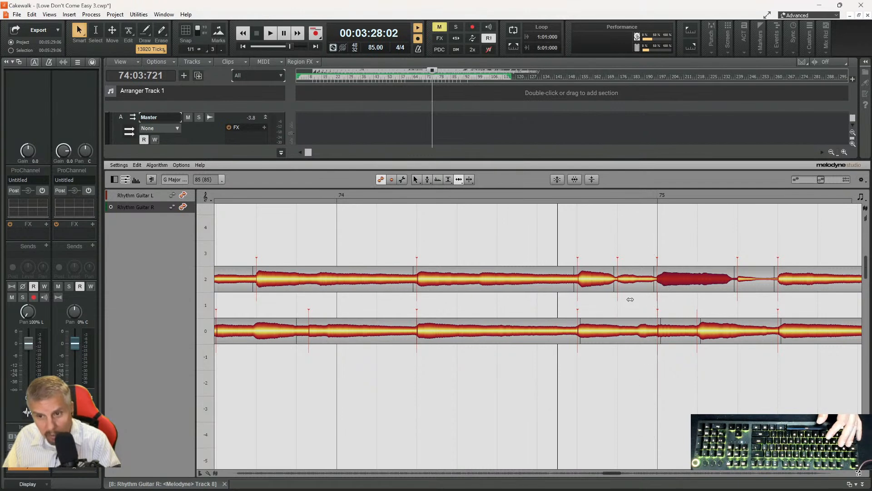
# - Move the upper guitar's notes onto beat 4 of bar 75 and beat 2 of bar 76
pyautogui.moveTo(612, 474); pyautogui.dragTo(615, 474)
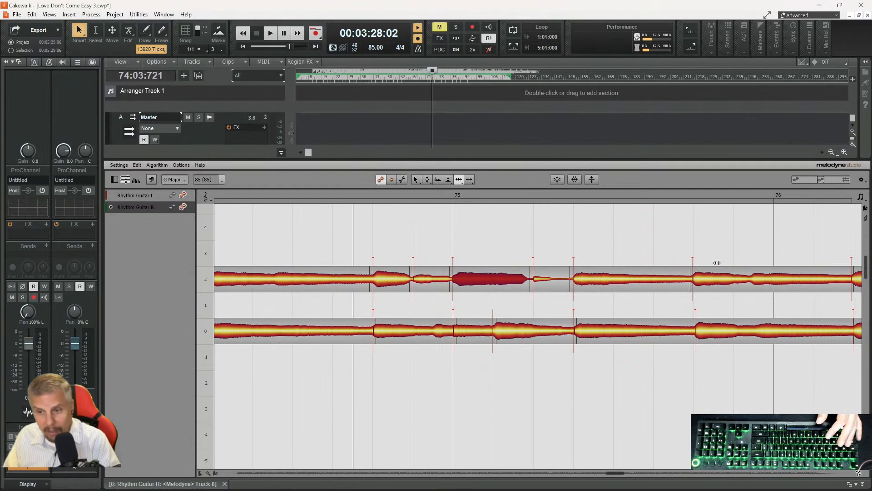
pyautogui.click(701, 277)
pyautogui.moveTo(702, 277); pyautogui.dragTo(703, 277)
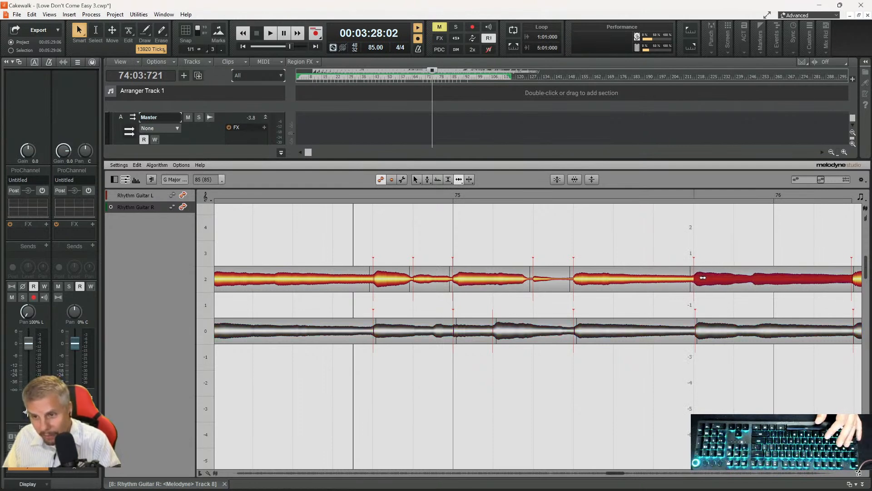
pyautogui.click(860, 277)
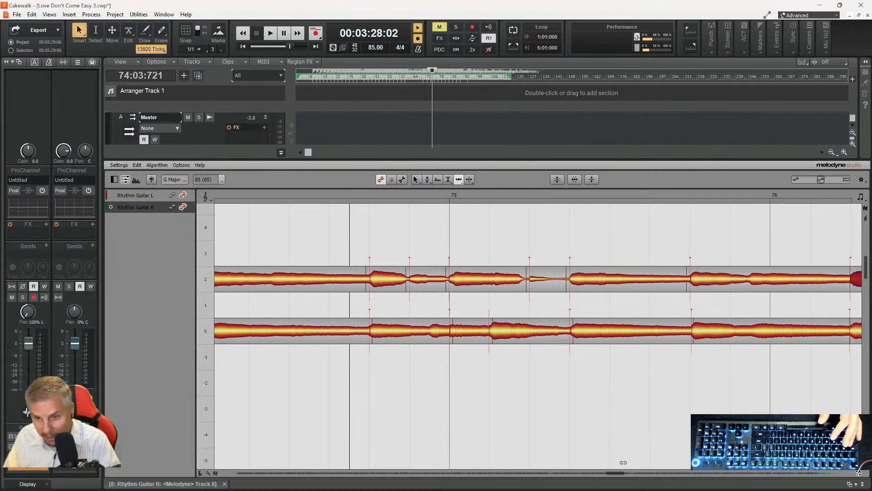
# - Align both guitars on beat 4 of bar 76, and move the upper onto the bar 77 downbeat and the lower halfway through beat 1
pyautogui.moveTo(618, 476); pyautogui.dragTo(623, 475)
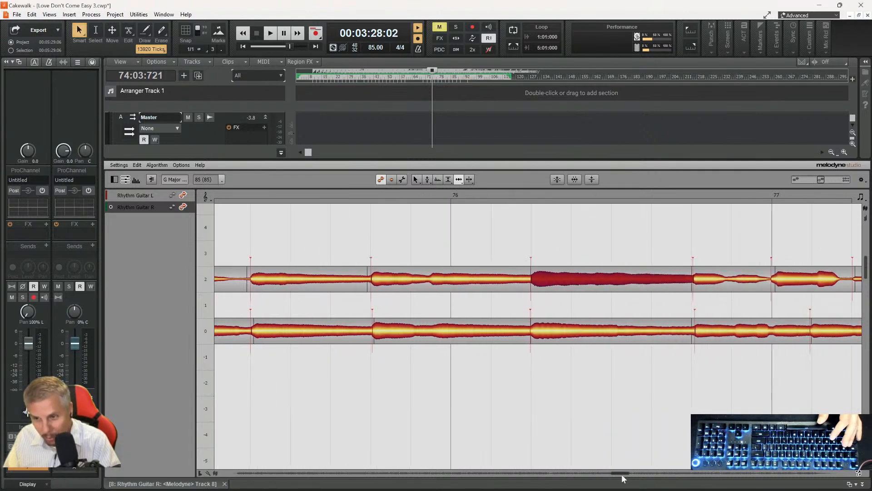
pyautogui.click(696, 277)
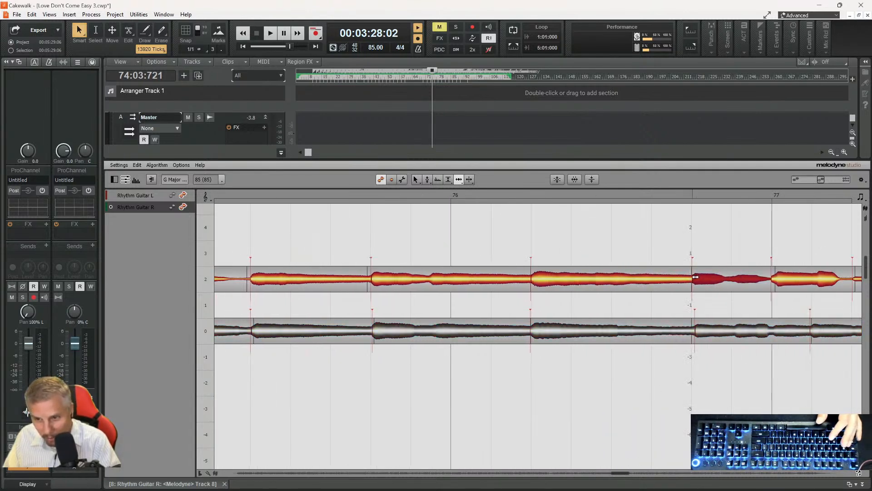
pyautogui.click(705, 330)
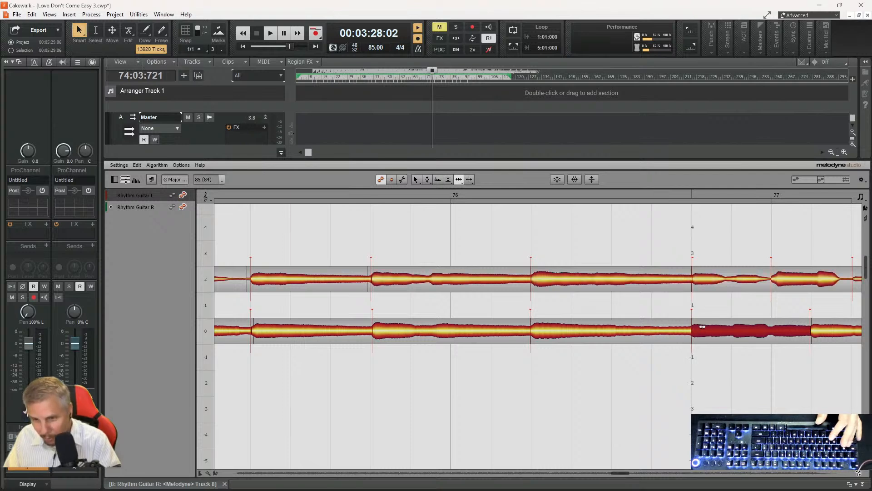
pyautogui.click(702, 281)
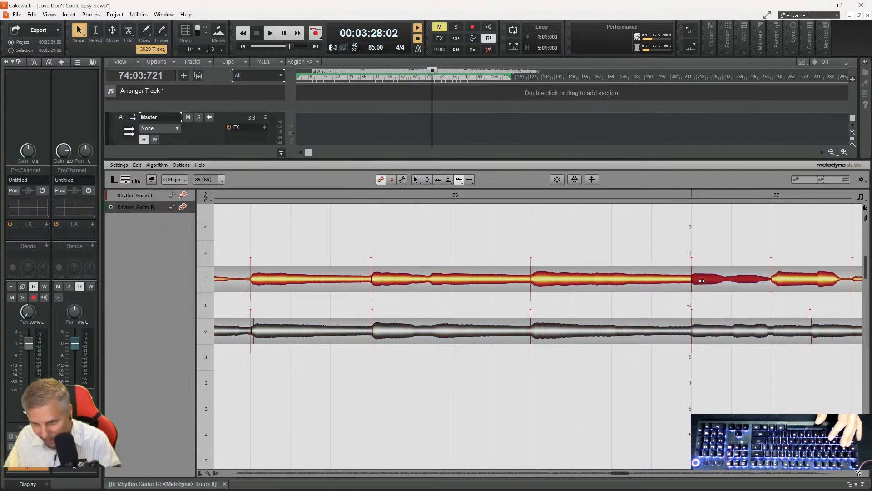
pyautogui.click(774, 280)
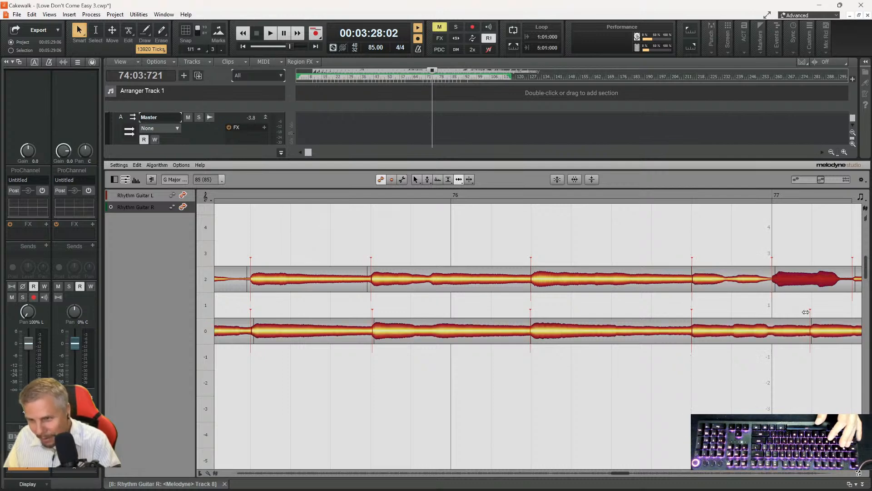
pyautogui.click(813, 330)
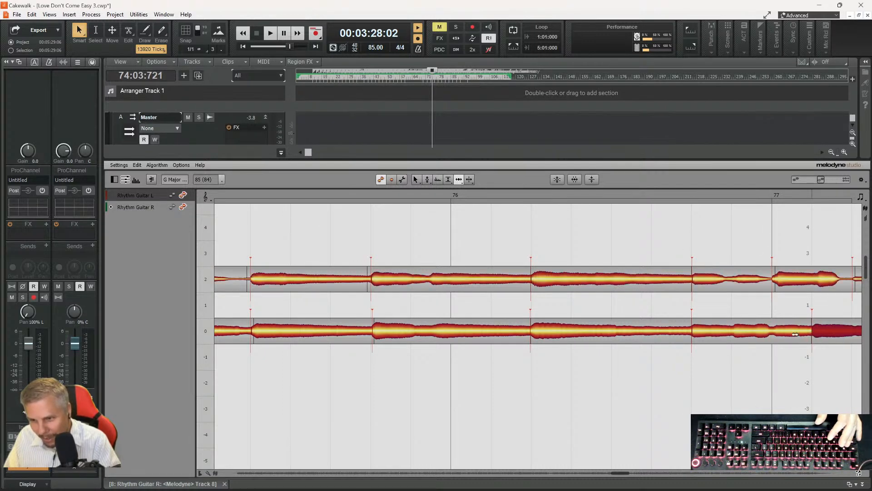
# - Move the upper guitar's note onto beat 2 of bar 77, and align both guitars halfway through that beat
pyautogui.moveTo(620, 473); pyautogui.dragTo(624, 474)
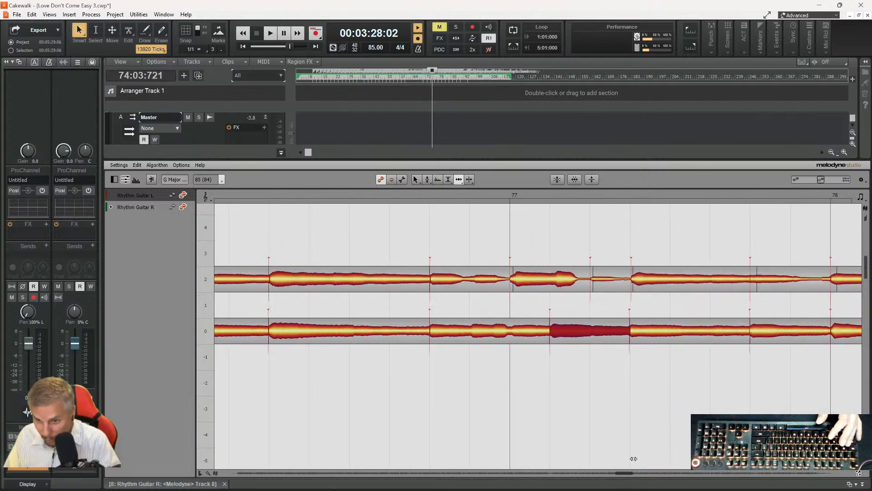
pyautogui.click(598, 278)
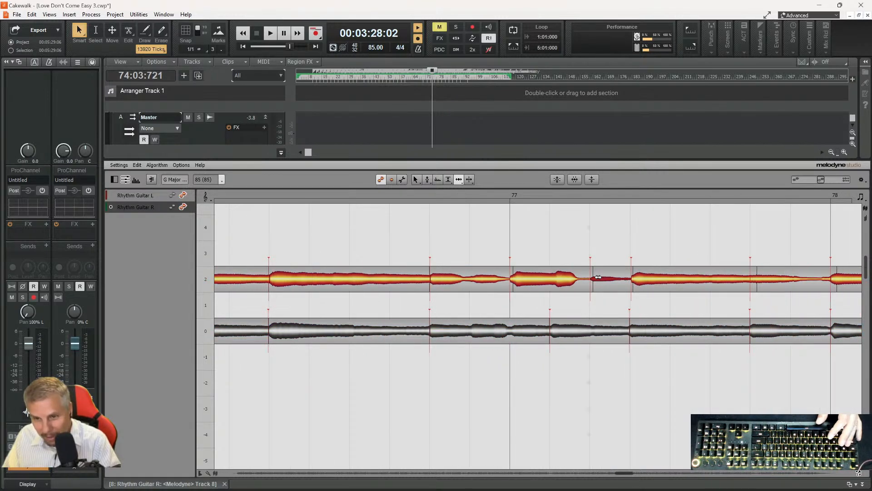
pyautogui.click(639, 332)
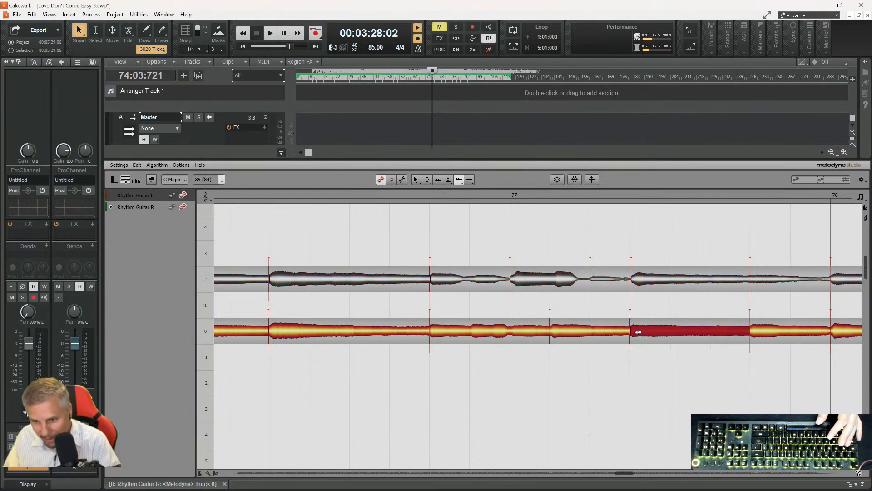
pyautogui.click(643, 273)
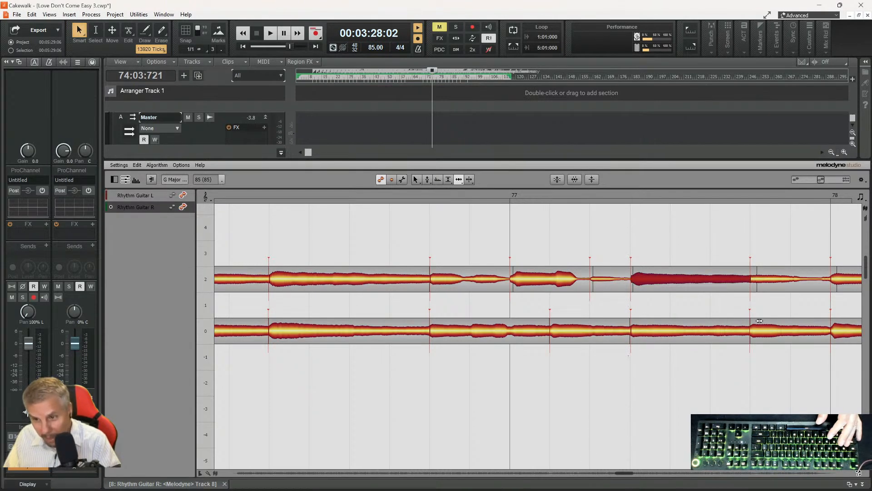
# - Place the lower guitar's note on beat 4 of bar 77, and the upper's bar 78 notes on beat 3 and halfway through beats 2 and 3
pyautogui.click(786, 332)
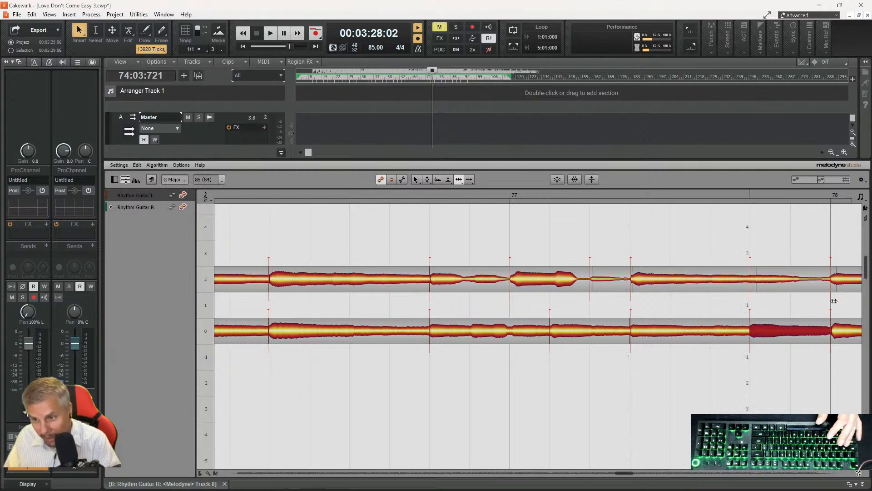
pyautogui.moveTo(622, 476); pyautogui.dragTo(626, 475)
pyautogui.moveTo(756, 279); pyautogui.dragTo(750, 280)
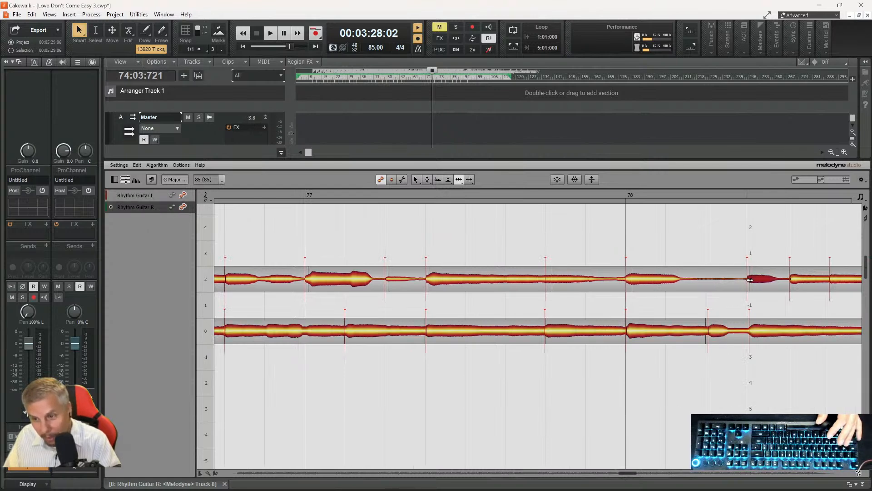
pyautogui.click(793, 278)
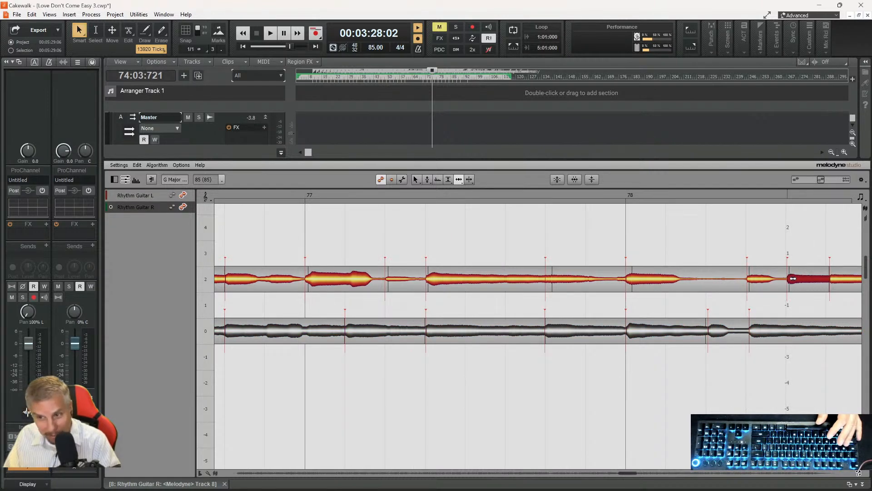
pyautogui.doubleClick(829, 276)
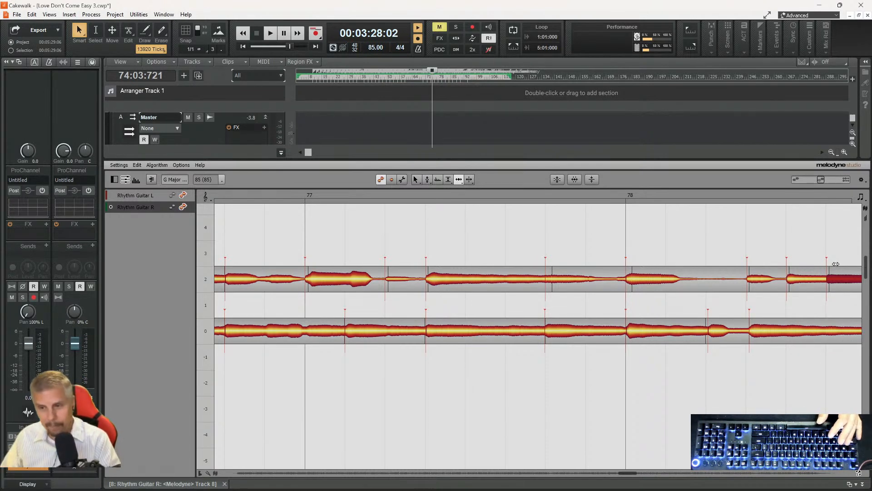
# - Move the lower guitar's notes onto beat 2 of bar 78 and halfway through that beat
pyautogui.click(720, 329)
pyautogui.moveTo(720, 329); pyautogui.dragTo(717, 330)
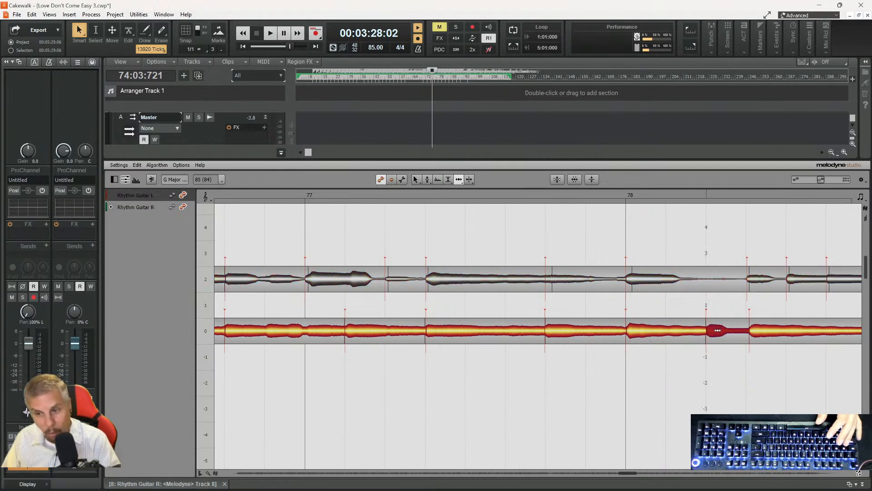
pyautogui.click(753, 332)
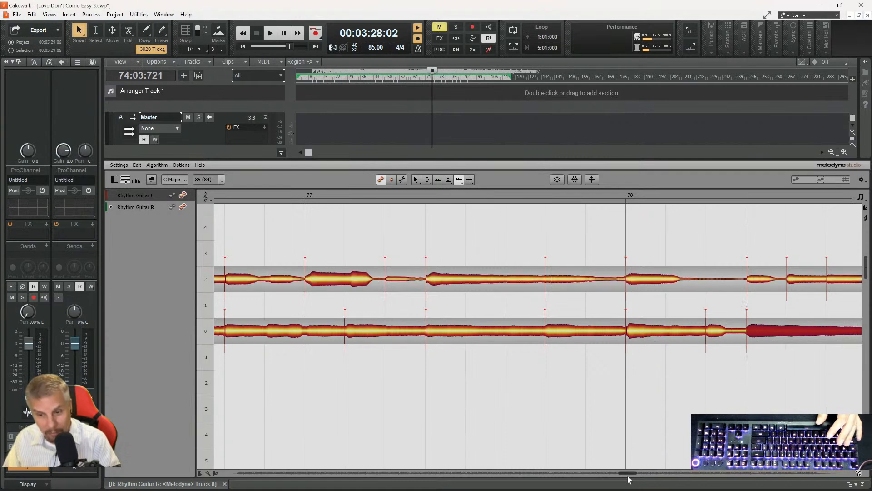
# - Move the upper guitar's bar 79 notes halfway through beat 2 and onto beat 4
pyautogui.moveTo(627, 476); pyautogui.dragTo(634, 476)
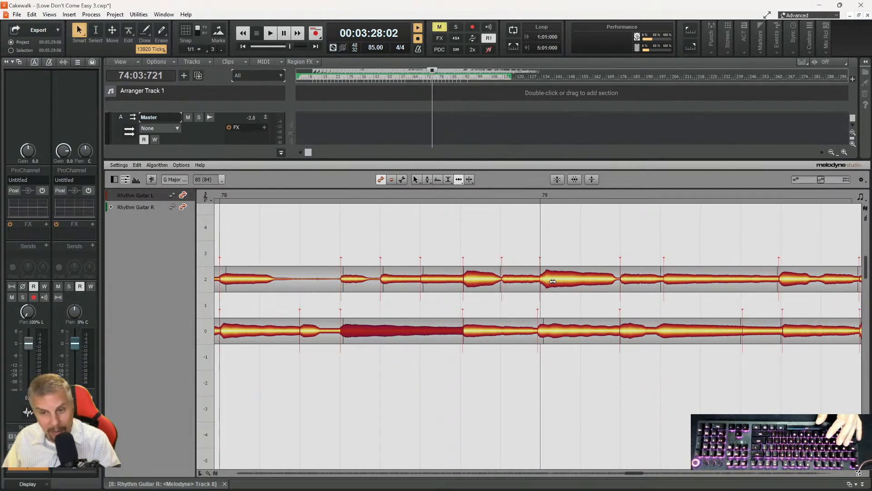
pyautogui.click(671, 283)
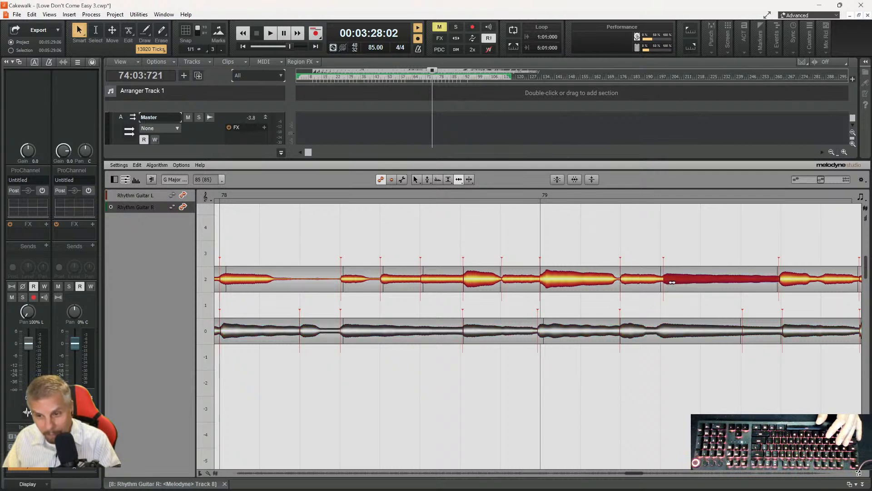
pyautogui.click(786, 281)
pyautogui.moveTo(787, 281); pyautogui.dragTo(785, 281)
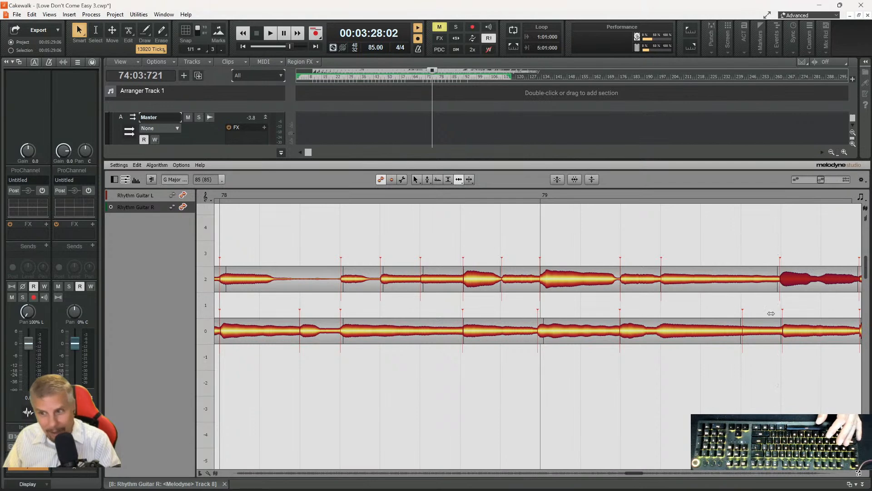
# - Move the lower guitar's bar 79 notes onto beat 4, halfway through beat 3, and onto the downbeat
pyautogui.click(793, 332)
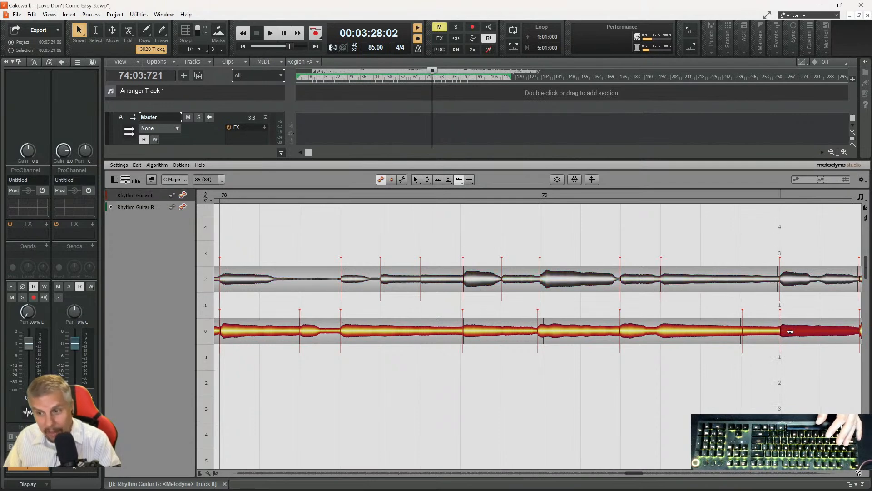
pyautogui.moveTo(748, 332); pyautogui.dragTo(747, 333)
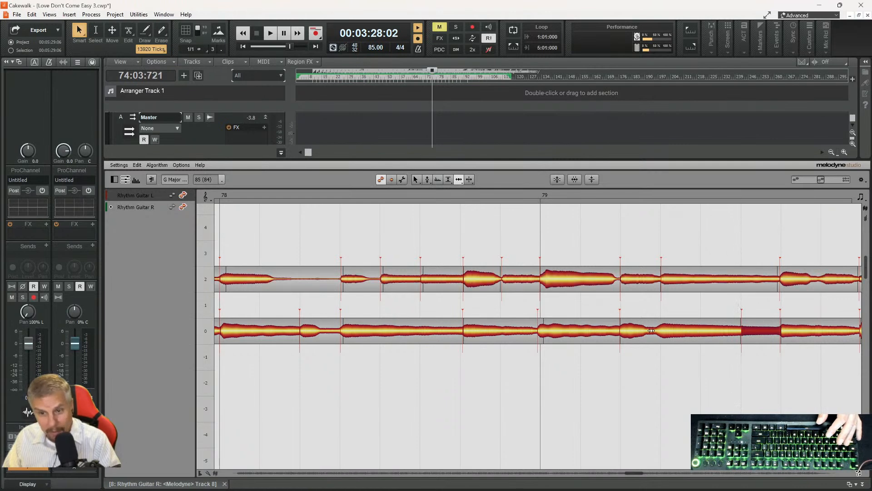
pyautogui.moveTo(552, 333); pyautogui.dragTo(554, 334)
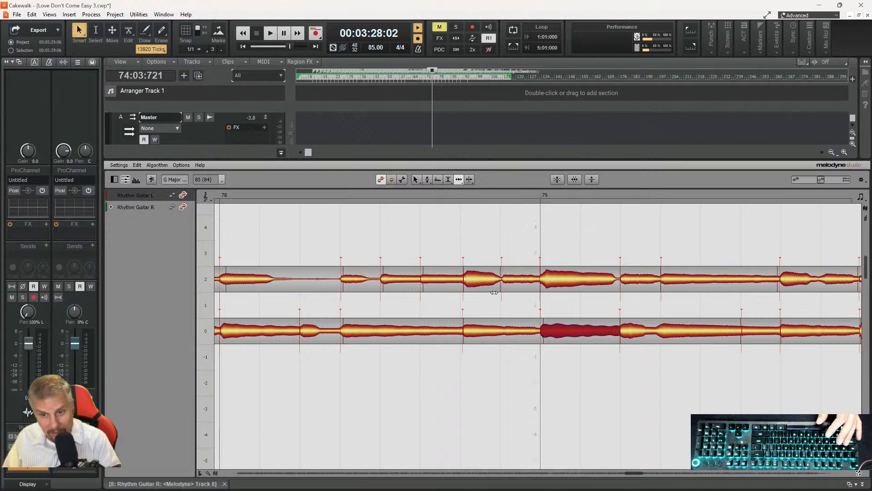
# - Move the upper guitar's note halfway through beat 4 of bar 78, and align both guitars on that beat
pyautogui.click(516, 275)
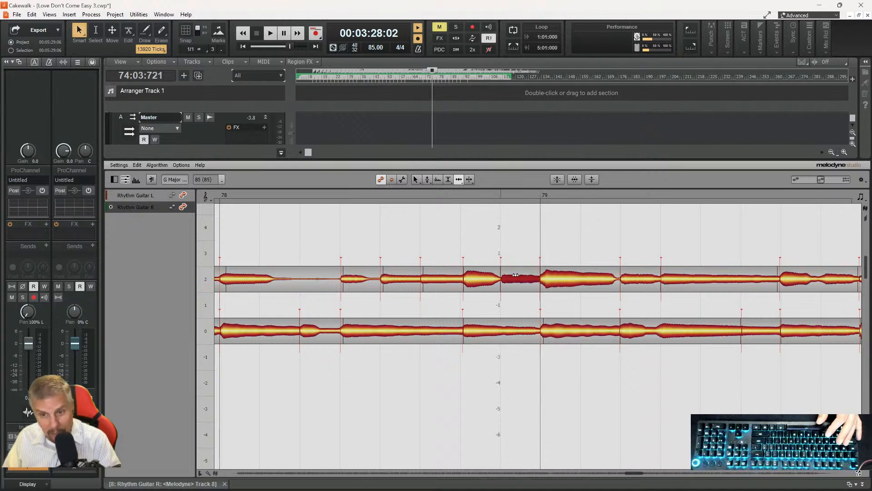
pyautogui.click(477, 282)
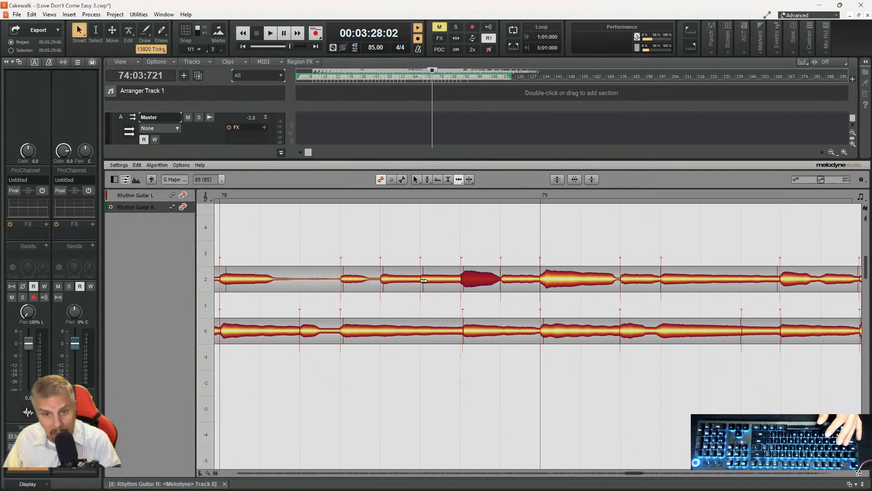
pyautogui.click(466, 333)
pyautogui.moveTo(466, 332); pyautogui.dragTo(464, 334)
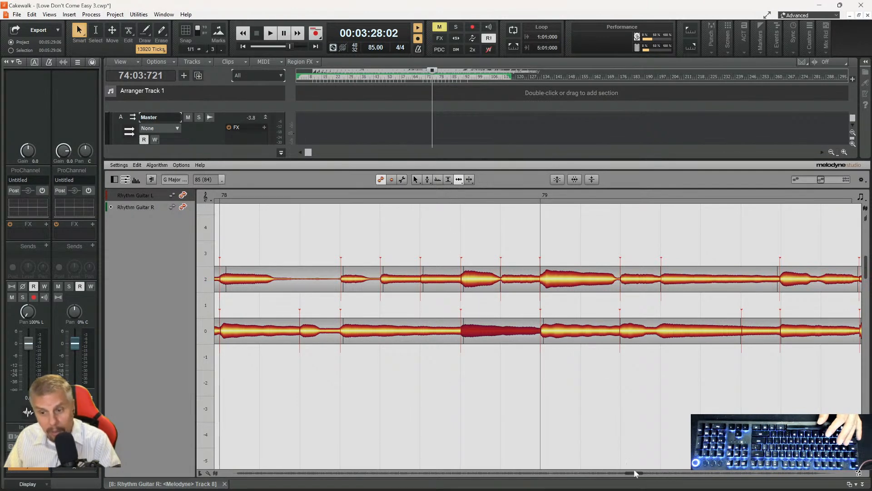
# - Move the upper guitar's bar 80 notes onto beat 2, halfway through beat 2, and onto beat 4
pyautogui.moveTo(634, 473); pyautogui.dragTo(638, 472)
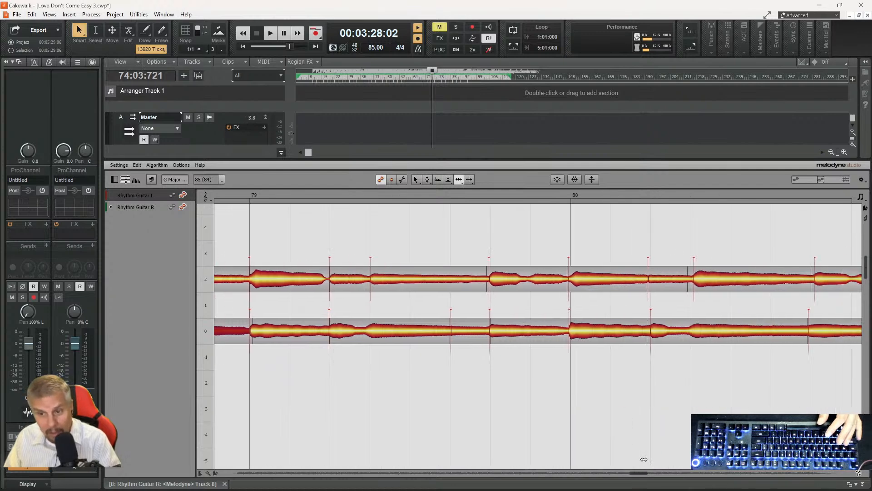
pyautogui.moveTo(655, 284); pyautogui.dragTo(699, 281)
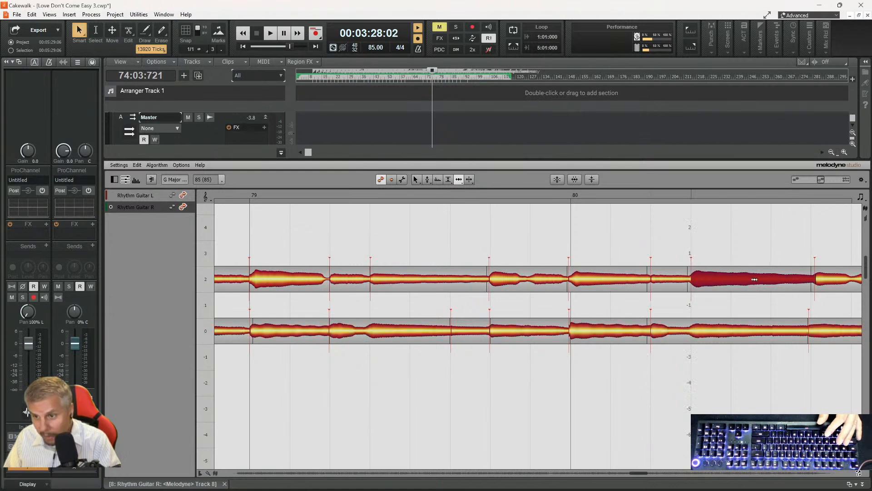
pyautogui.moveTo(820, 279); pyautogui.dragTo(816, 280)
# - Move the lower guitar's notes onto beat 4 and the downbeat of bar 80, and onto beat 4 of bar 79
pyautogui.moveTo(813, 333); pyautogui.dragTo(807, 332)
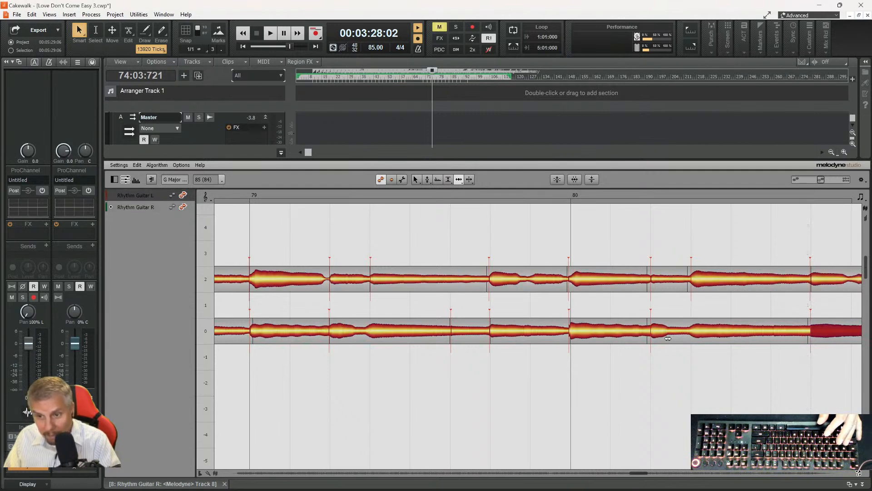
pyautogui.moveTo(571, 333); pyautogui.dragTo(573, 334)
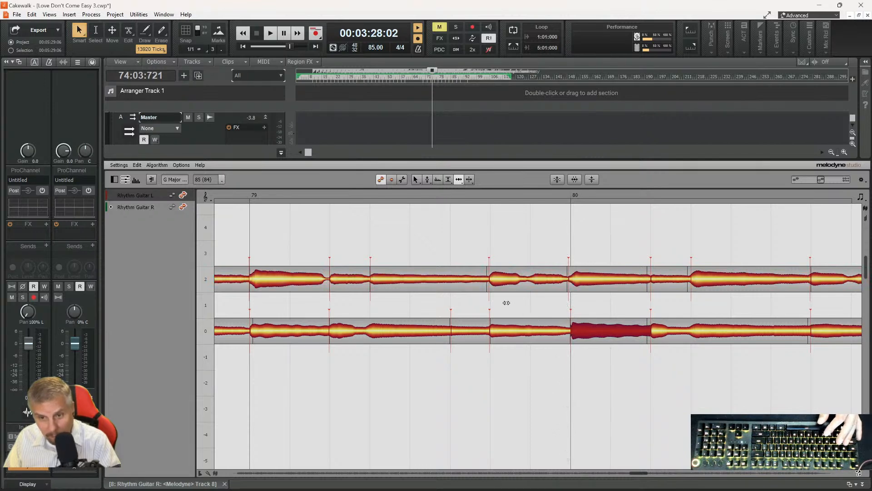
pyautogui.moveTo(493, 336); pyautogui.dragTo(493, 332)
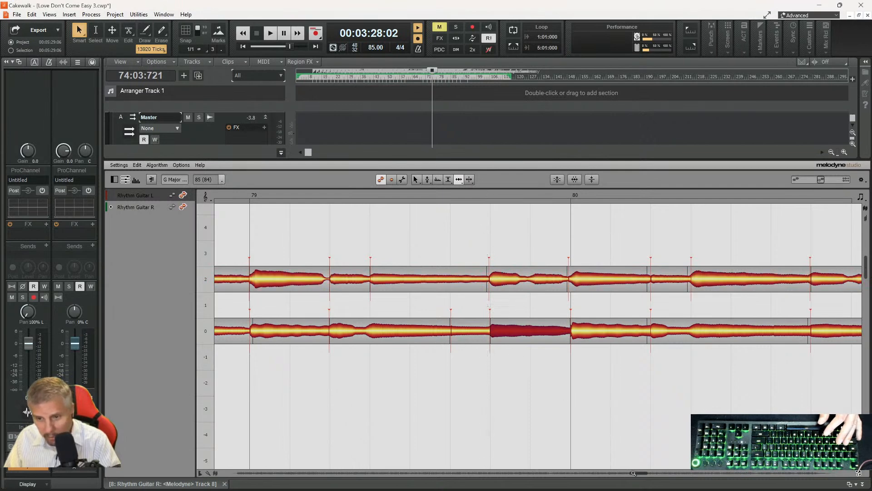
# - Move the upper guitar's bar 81 notes halfway through beat 2 and onto beat 4
pyautogui.moveTo(638, 475); pyautogui.dragTo(646, 475)
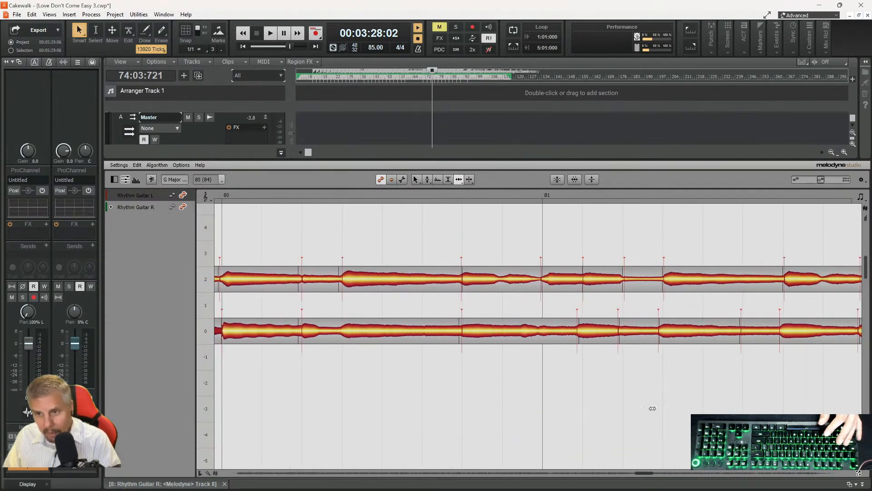
pyautogui.click(675, 282)
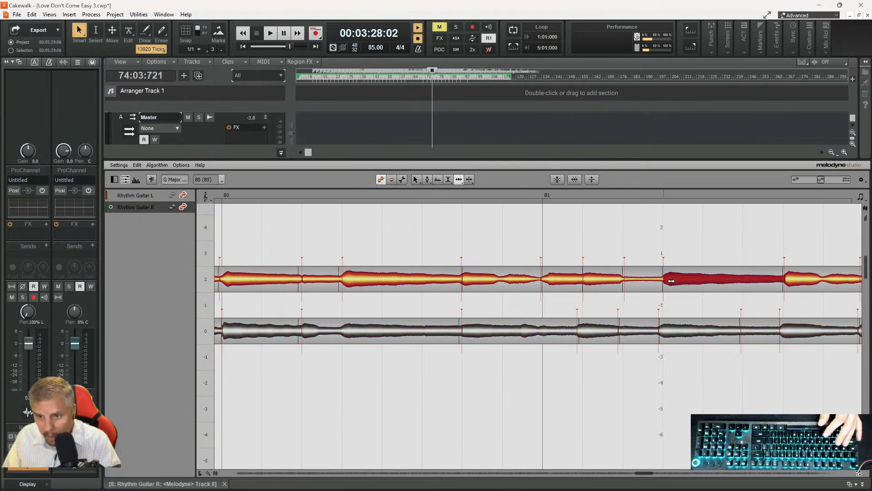
pyautogui.click(796, 281)
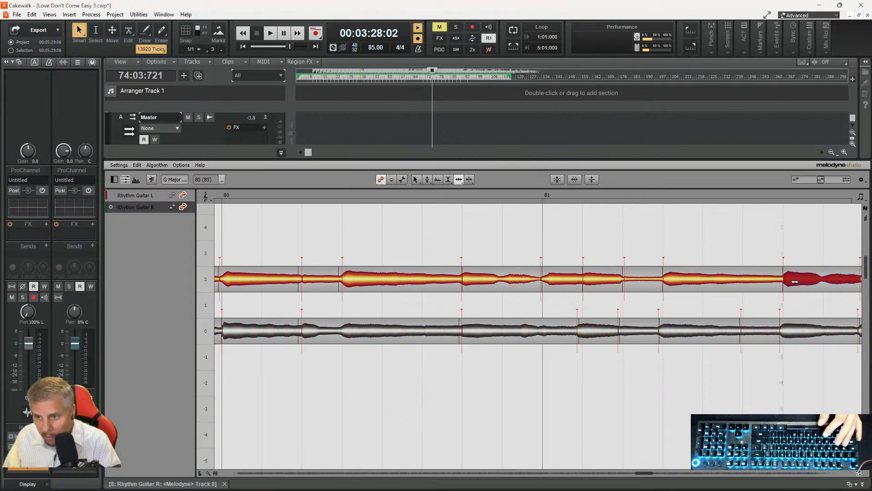
# - Move the lower guitar's bar 81 notes onto beat 4 and halfway through beats 3 and 2
pyautogui.click(784, 330)
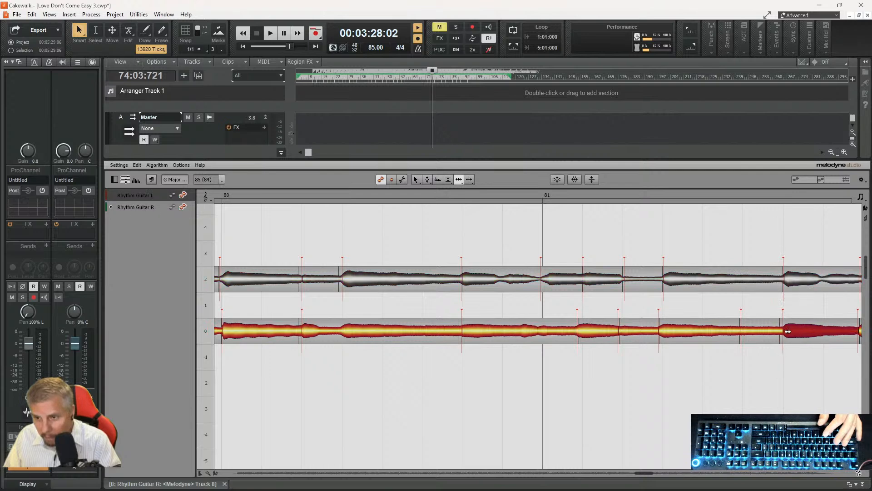
pyautogui.moveTo(746, 332); pyautogui.dragTo(747, 332)
pyautogui.moveTo(665, 333); pyautogui.dragTo(667, 333)
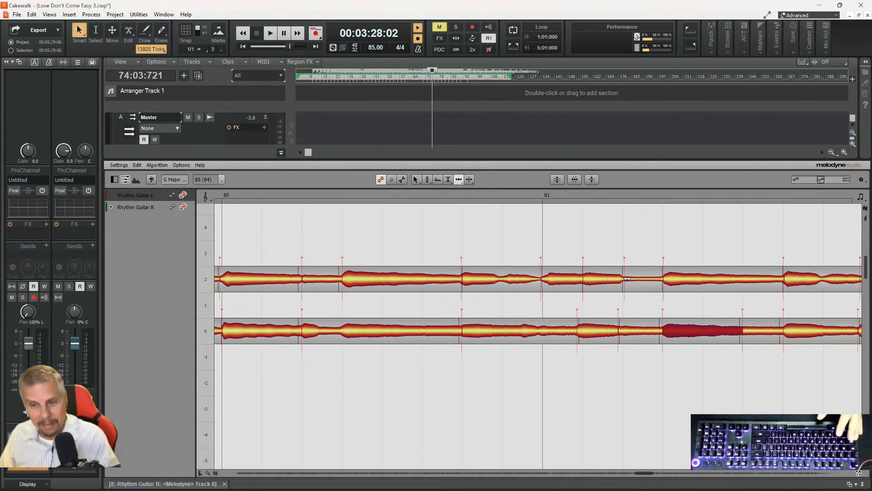
# - Split the lower guitar's long note just before the bar 81 downbeat with the Note Separation Tool
pyautogui.rightClick(547, 310)
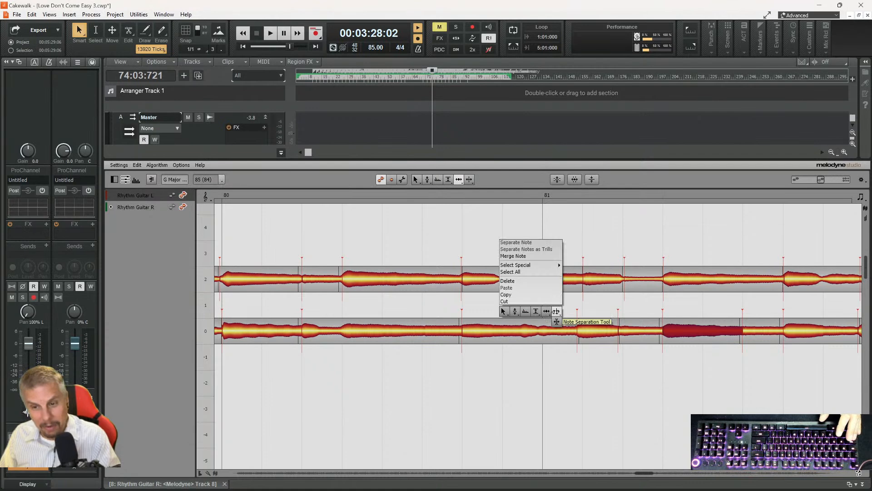
pyautogui.click(551, 313)
pyautogui.click(538, 333)
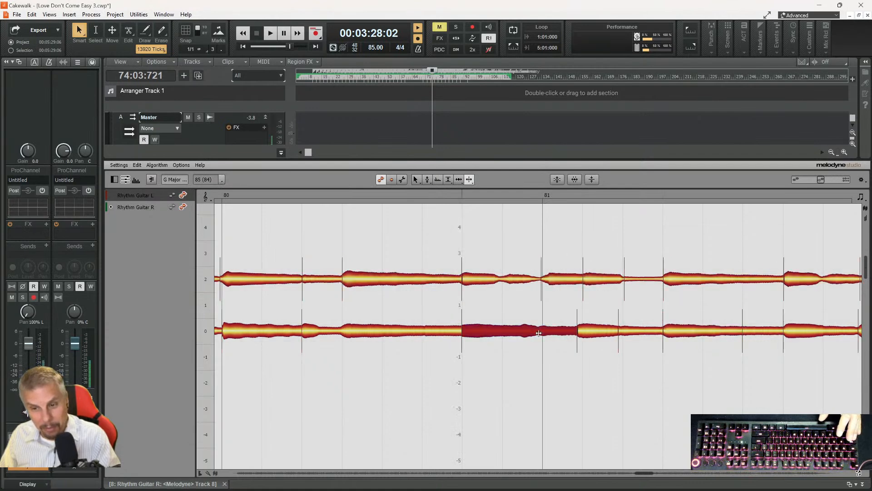
pyautogui.rightClick(534, 372)
pyautogui.click(533, 374)
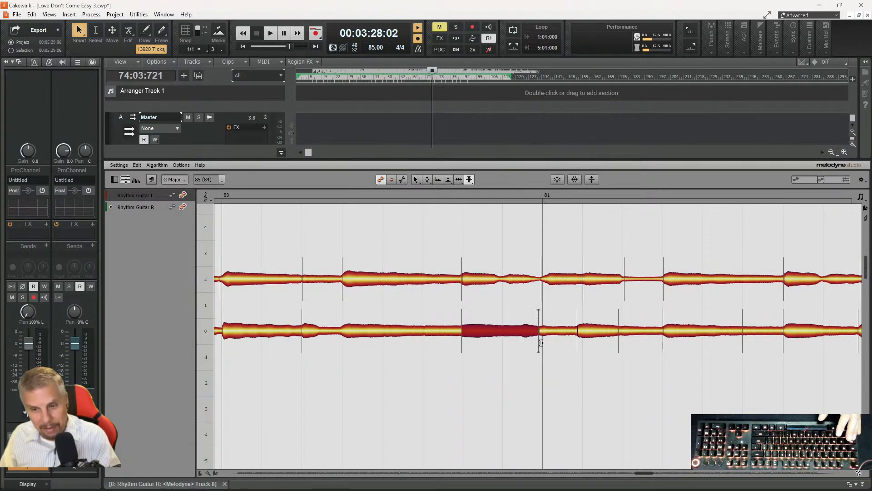
# - Return to the timing tool and move the lower guitar's newly split note onto the bar 81 downbeat
pyautogui.rightClick(522, 298)
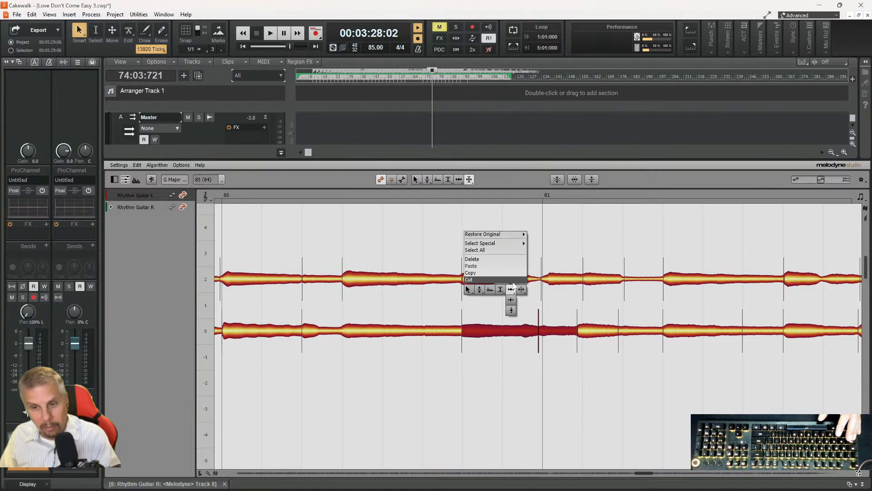
pyautogui.click(513, 287)
pyautogui.click(513, 288)
pyautogui.click(550, 312)
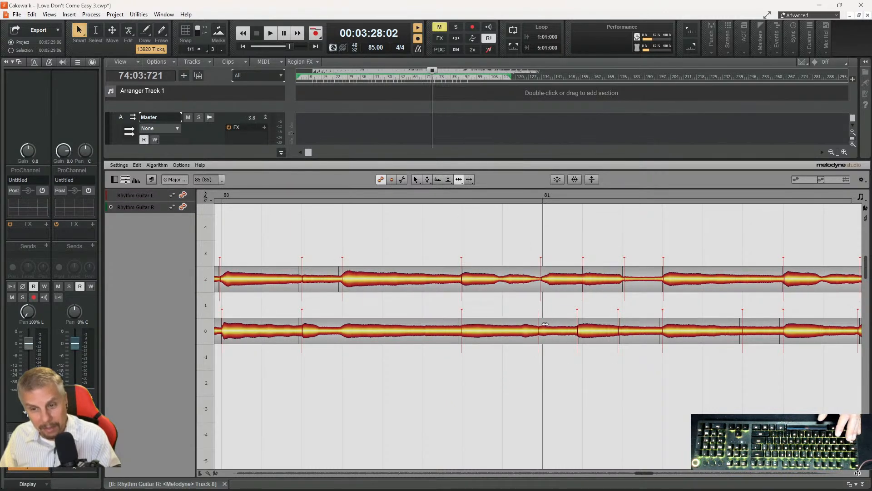
pyautogui.click(543, 330)
pyautogui.moveTo(542, 331); pyautogui.dragTo(546, 330)
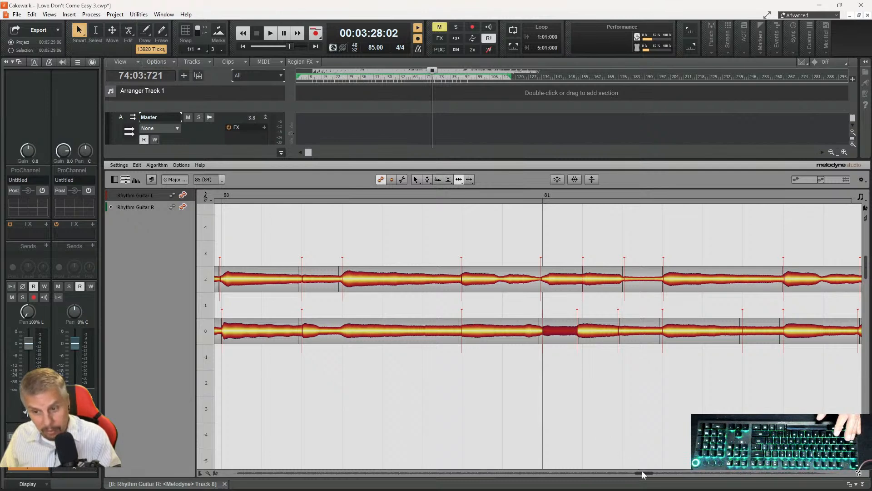
# - Move the lower guitar's note onto the bar 82 downbeat, and the upper's notes onto beat 2 and halfway through it
pyautogui.hscroll(3, 644, 474)
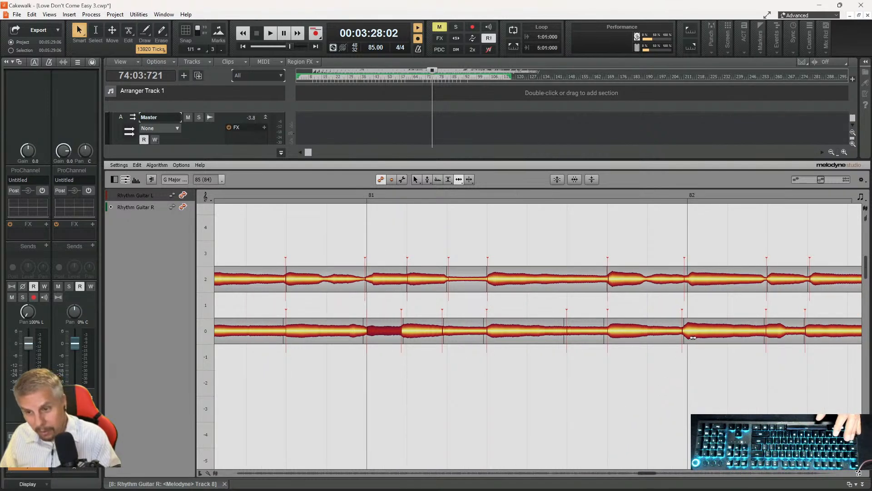
pyautogui.moveTo(692, 337); pyautogui.dragTo(698, 334)
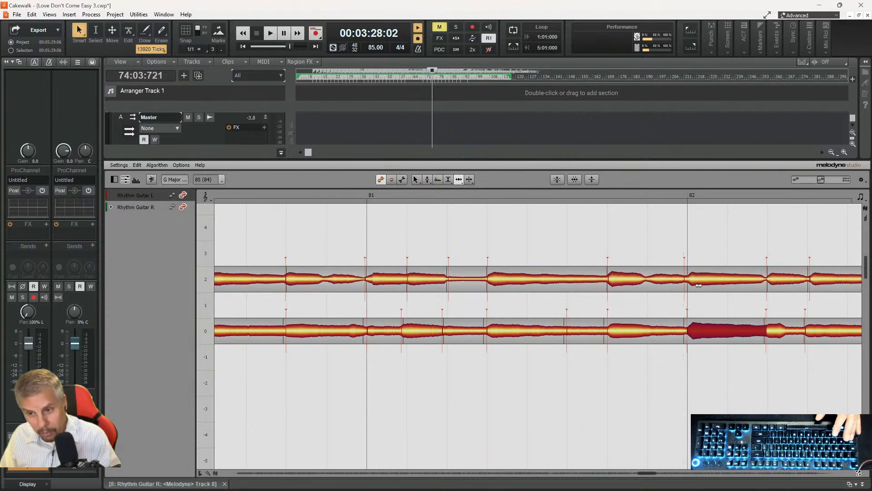
pyautogui.click(772, 278)
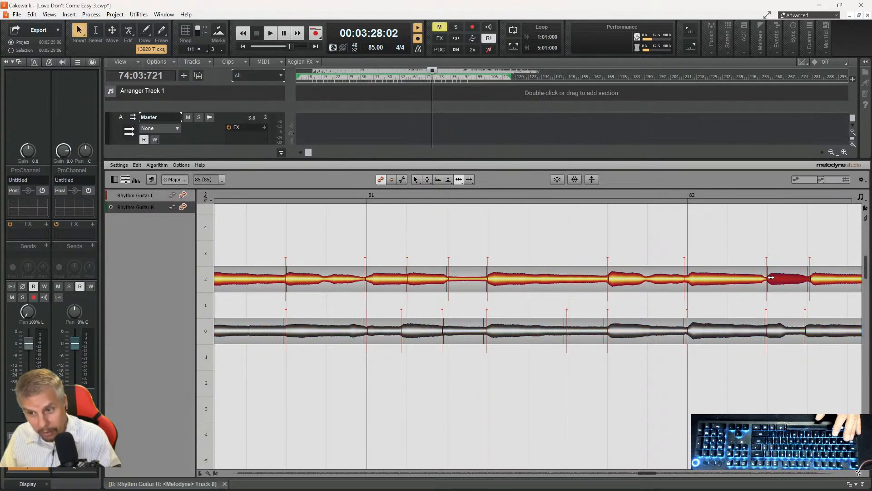
pyautogui.click(822, 278)
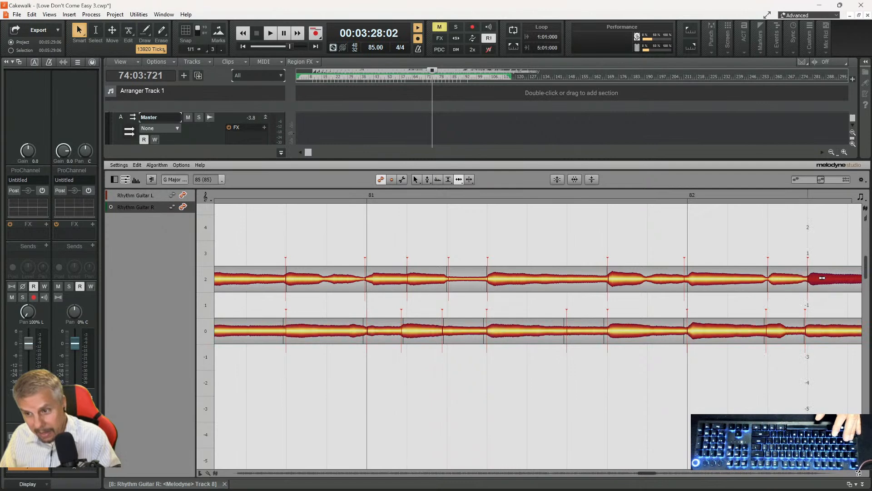
# - Move the lower guitar's note halfway through beat 2 of bar 82, and both guitars' notes onto the bar 83 downbeat
pyautogui.click(813, 332)
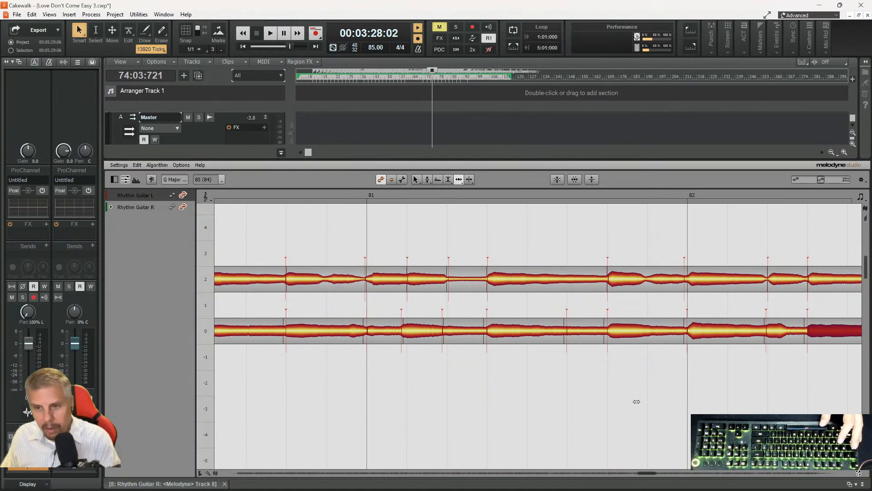
pyautogui.moveTo(646, 475); pyautogui.dragTo(649, 475)
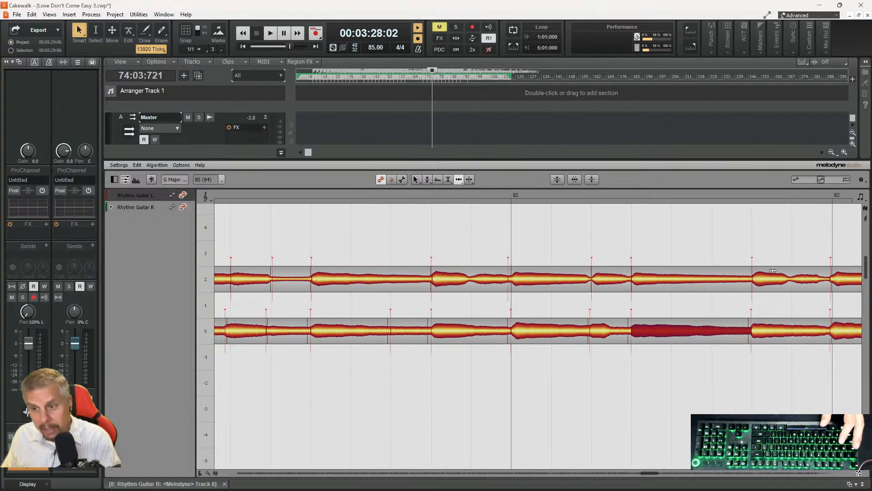
pyautogui.click(837, 278)
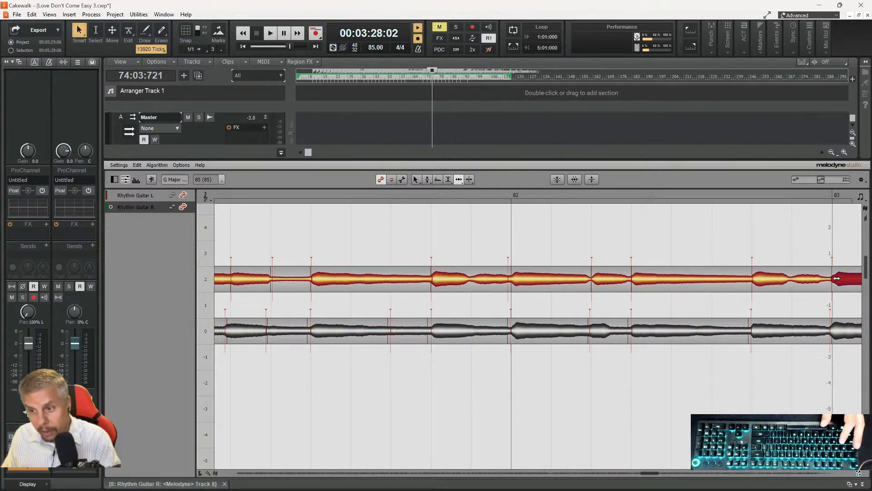
pyautogui.click(838, 327)
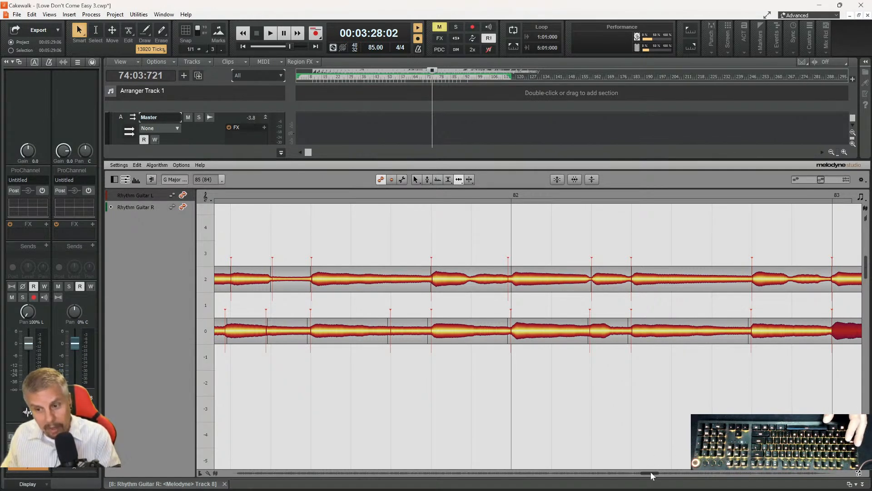
# - Move both guitars' notes onto beats 2 and 4 of bar 83
pyautogui.moveTo(651, 474); pyautogui.dragTo(655, 474)
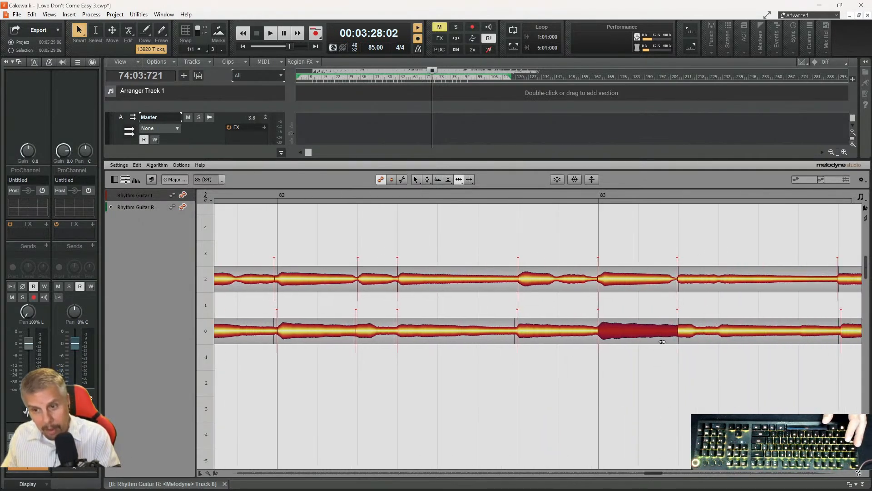
pyautogui.click(688, 278)
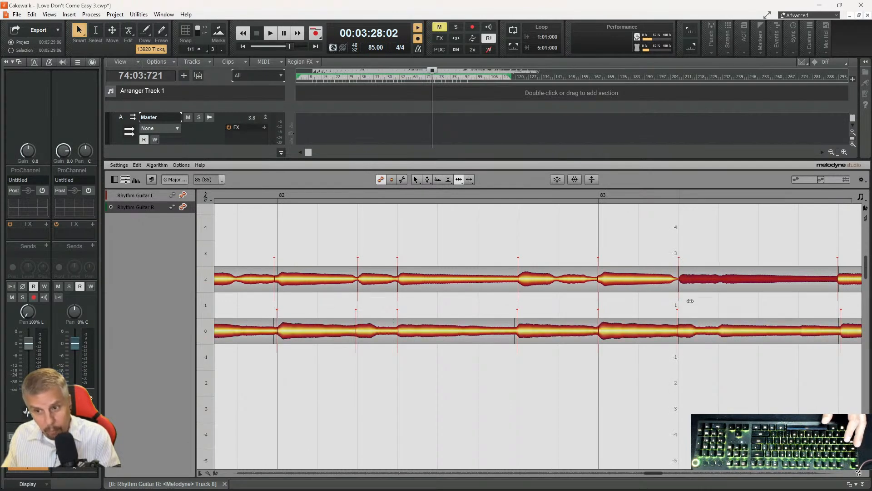
pyautogui.click(686, 333)
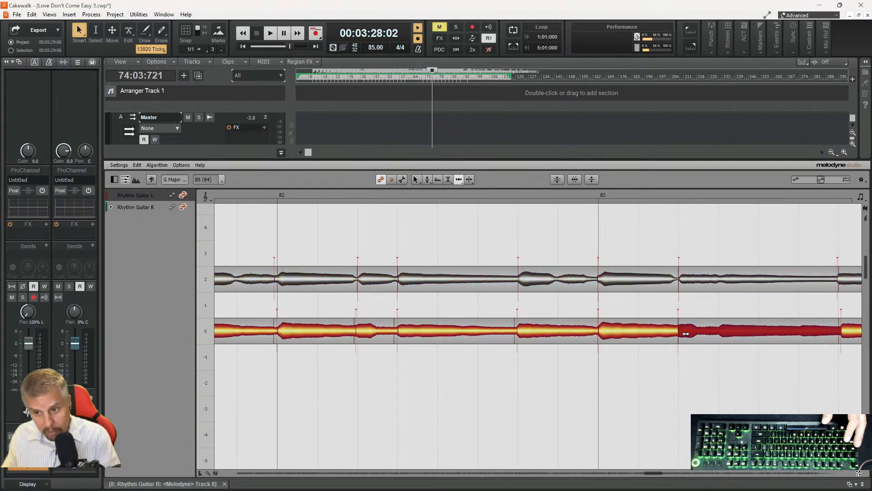
pyautogui.click(844, 331)
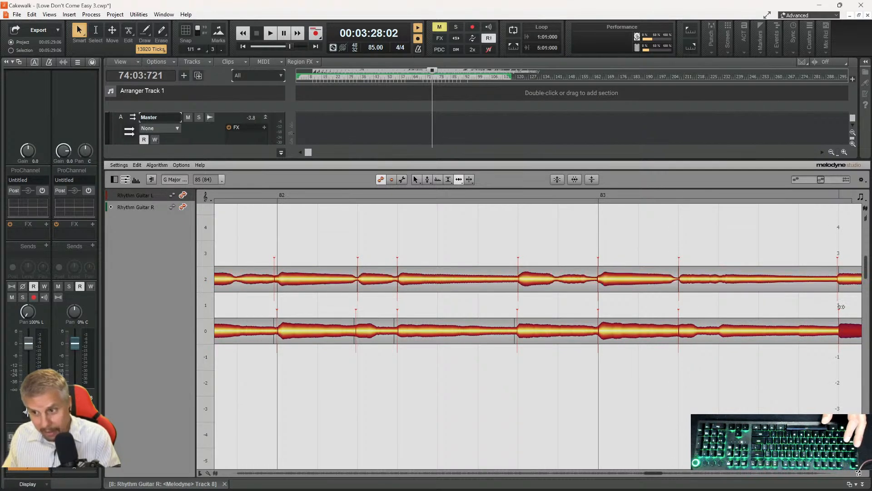
pyautogui.click(836, 278)
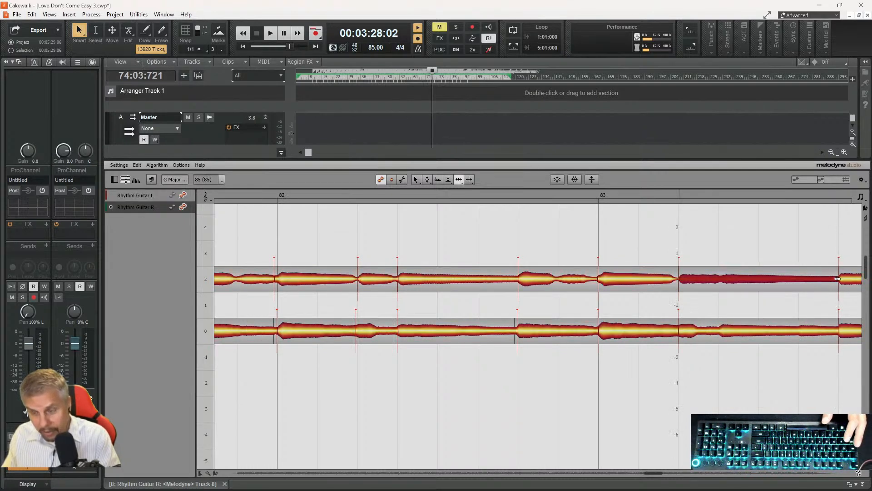
# - Move both guitars' notes onto the bar 84 downbeat and beat 2, and the lower's next note halfway through beat 2
pyautogui.moveTo(654, 477); pyautogui.dragTo(658, 476)
pyautogui.click(691, 285)
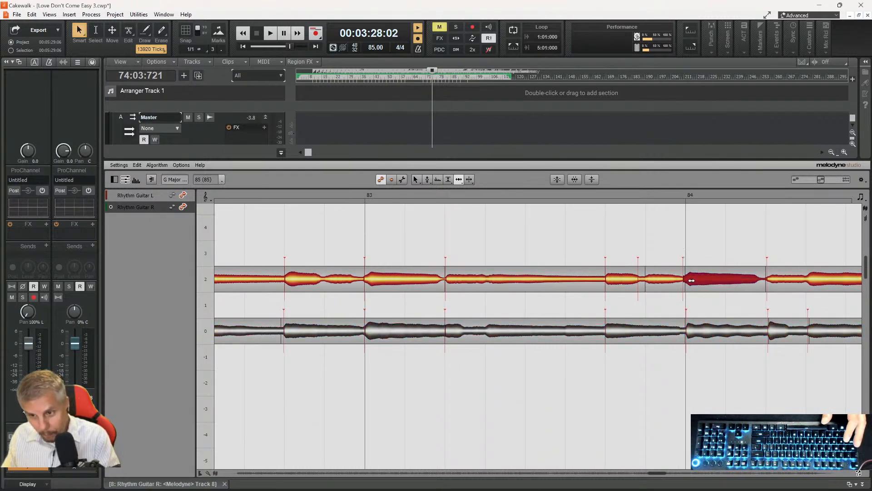
pyautogui.click(694, 328)
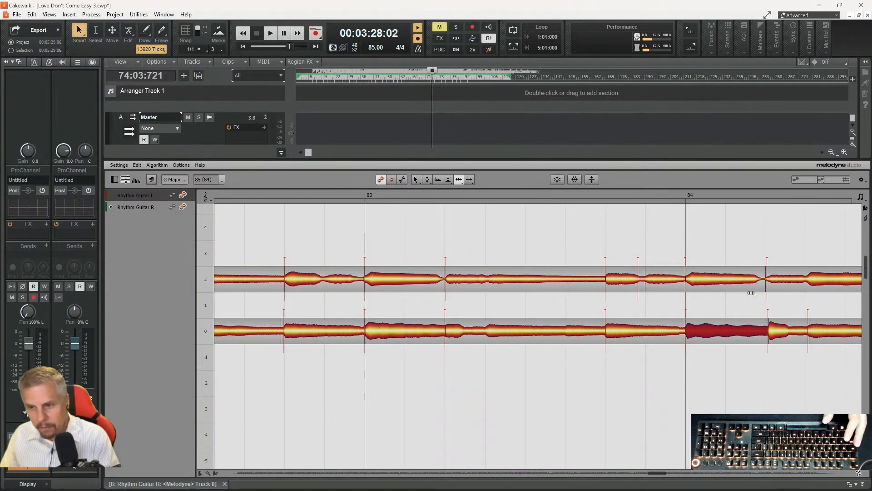
pyautogui.click(770, 280)
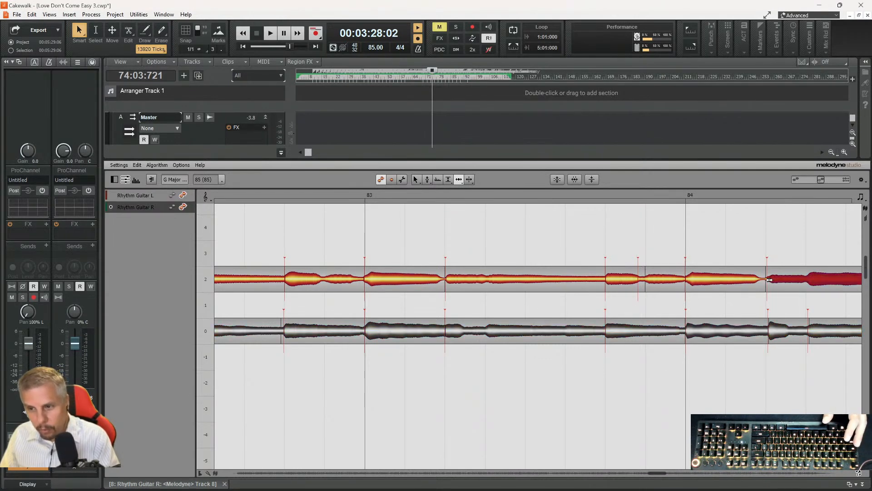
pyautogui.click(772, 327)
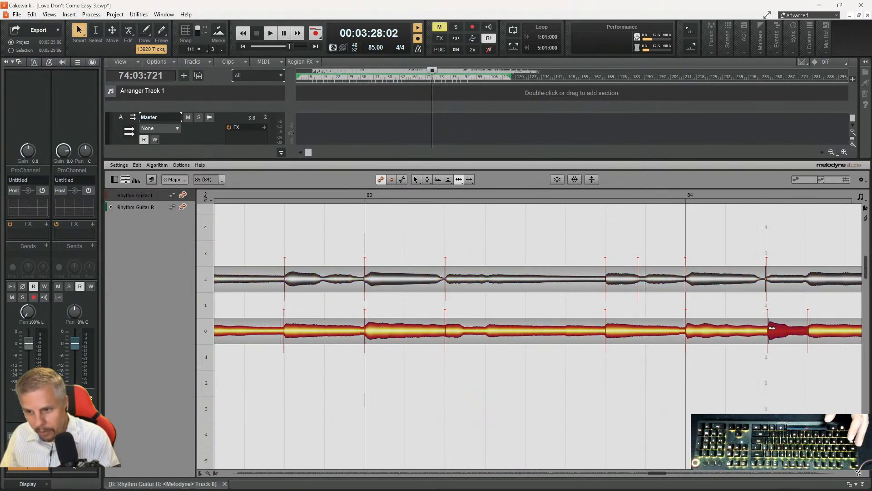
pyautogui.click(812, 333)
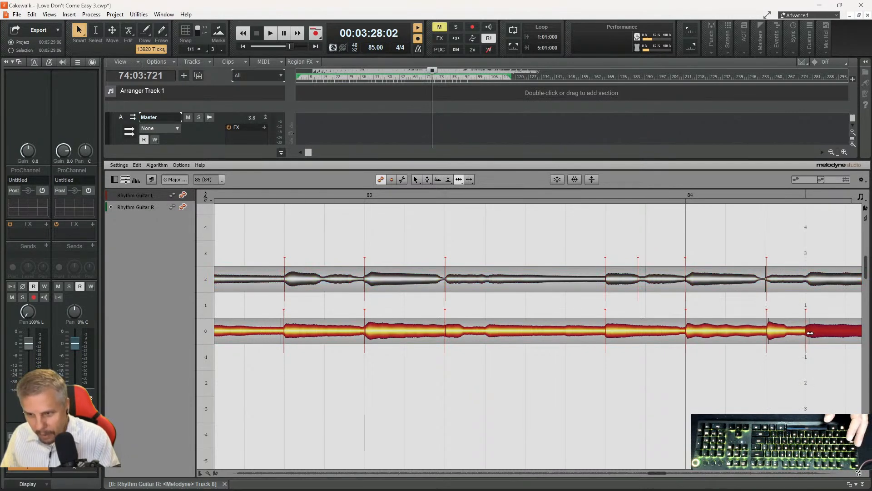
pyautogui.click(728, 191)
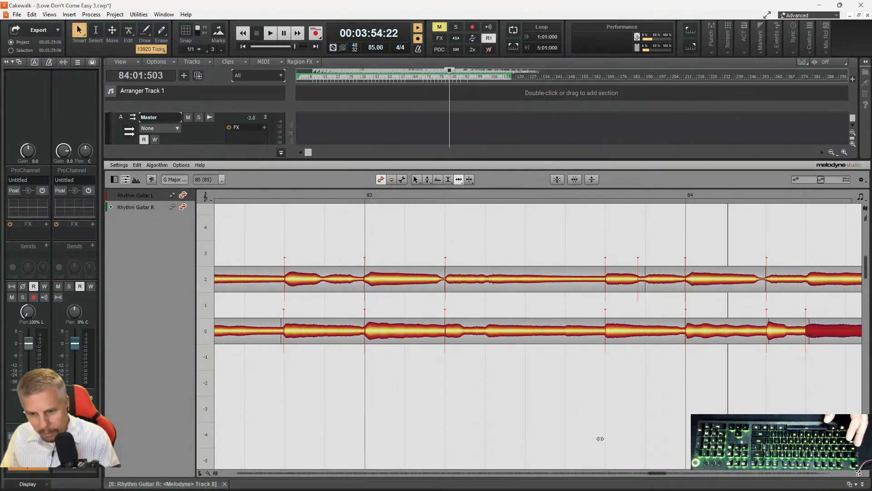
# - Move both guitars' notes halfway through beat 3 of bar 84, and the upper's notes onto beat 4 and halfway through it
pyautogui.moveTo(655, 473); pyautogui.dragTo(659, 474)
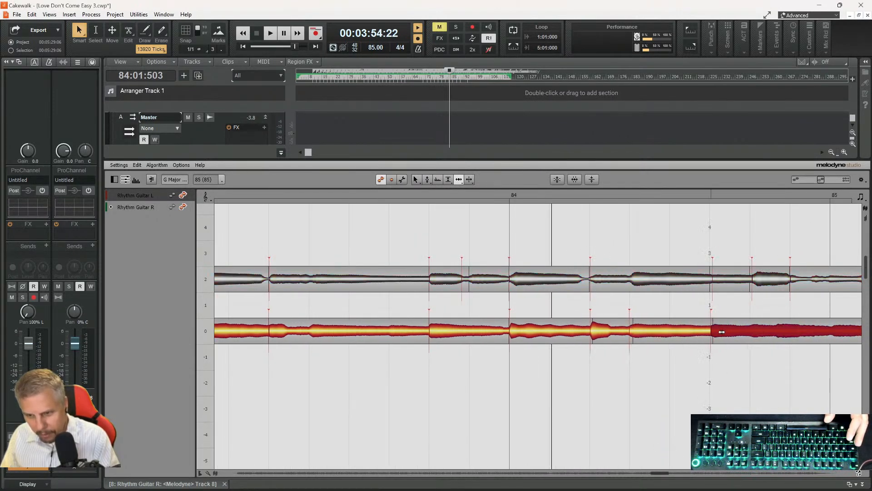
pyautogui.click(717, 272)
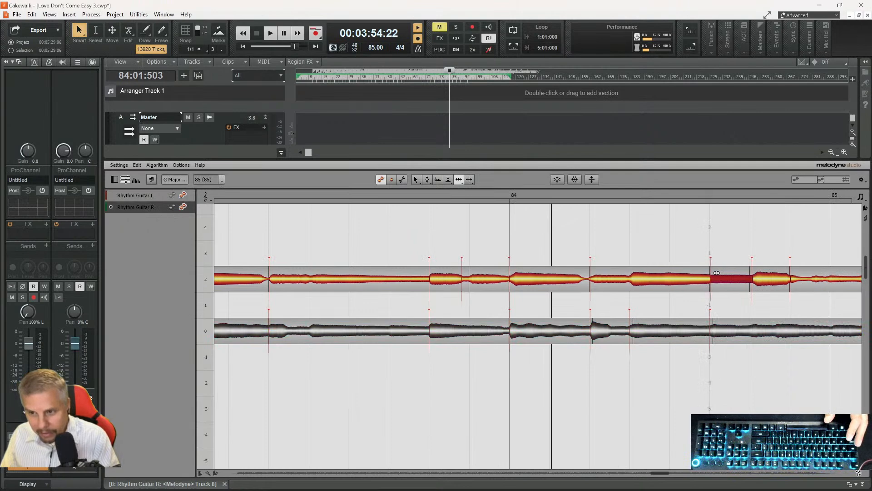
pyautogui.click(758, 281)
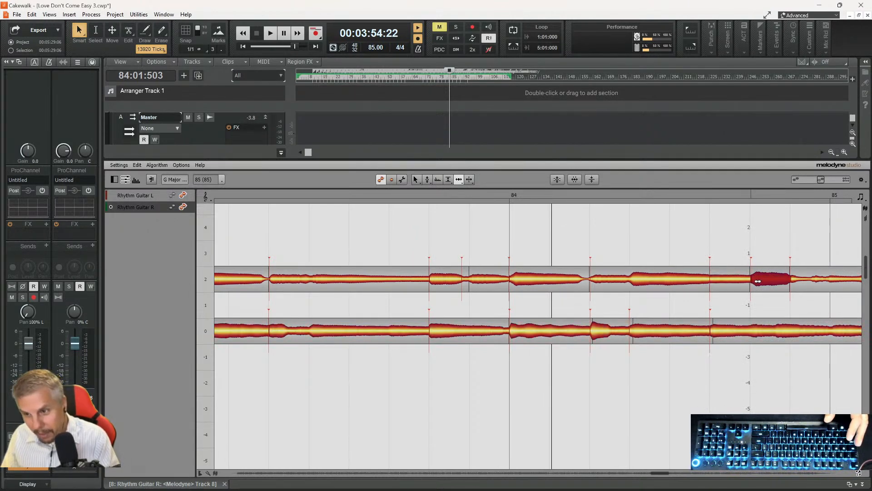
pyautogui.click(796, 279)
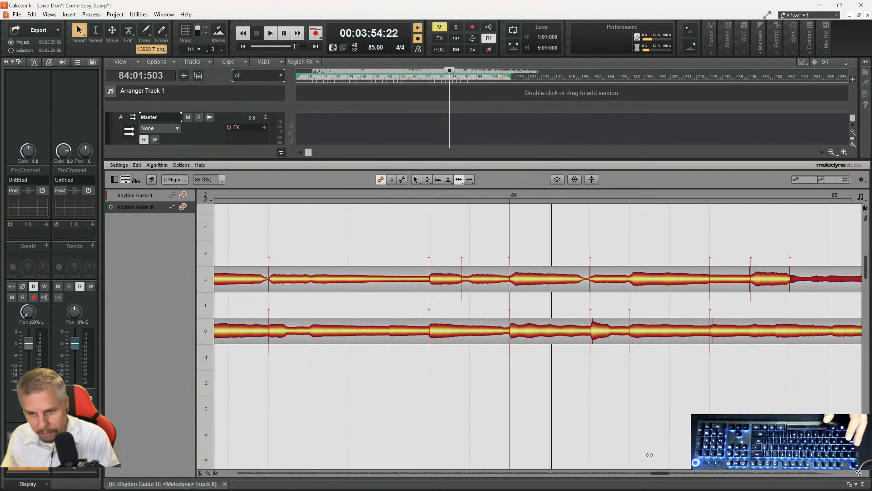
# - Move both guitars' bar 85 notes halfway through beats 1 and 2, and the upper's short note onto beat 2
pyautogui.moveTo(660, 476); pyautogui.dragTo(663, 477)
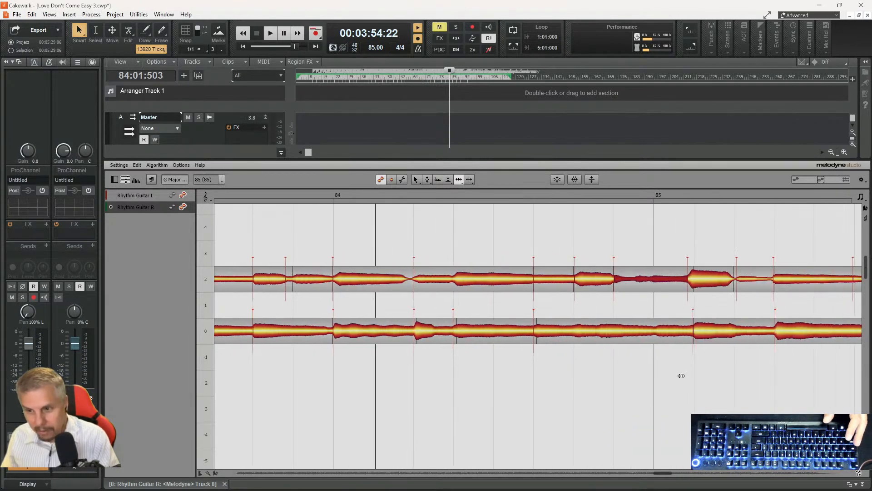
pyautogui.click(699, 333)
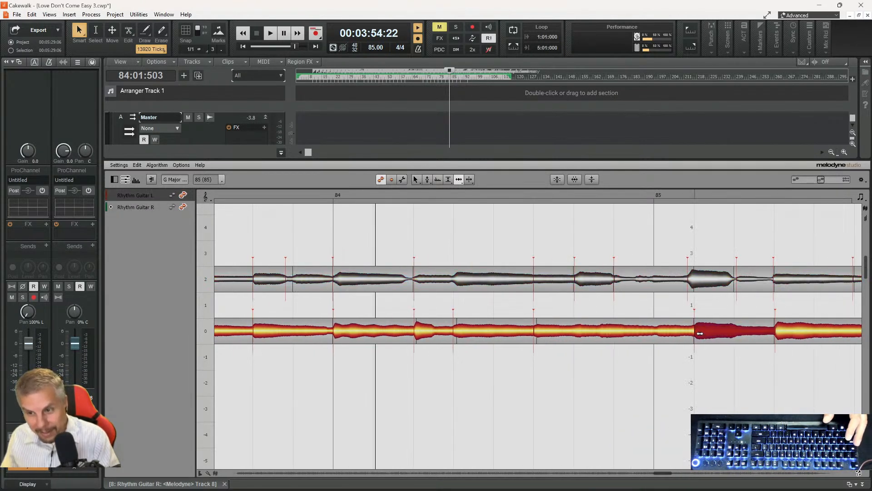
pyautogui.click(701, 283)
pyautogui.moveTo(702, 284); pyautogui.dragTo(703, 283)
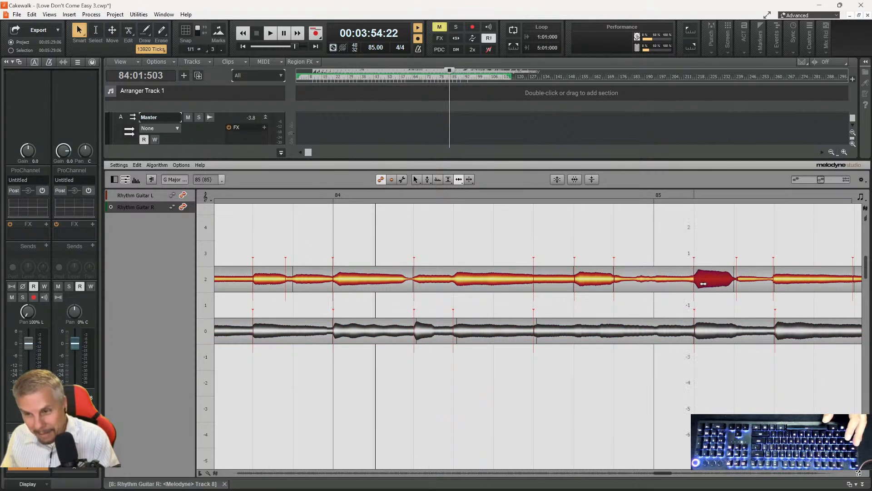
pyautogui.click(740, 279)
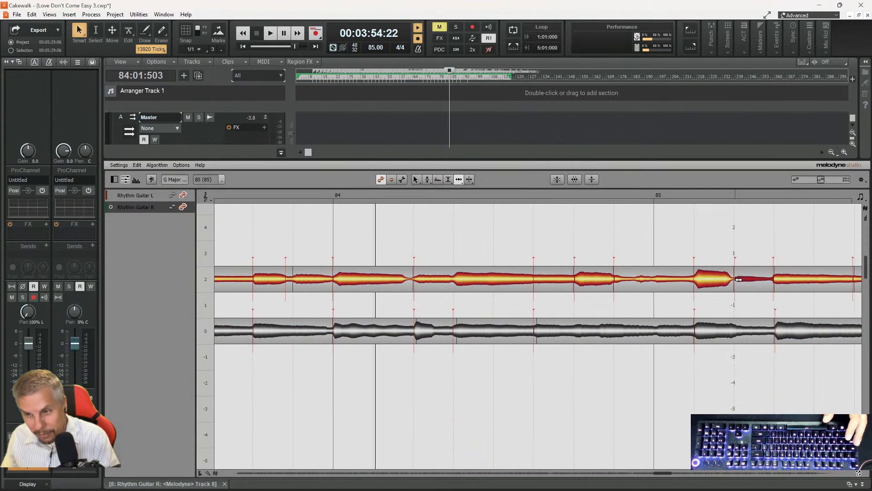
pyautogui.click(779, 281)
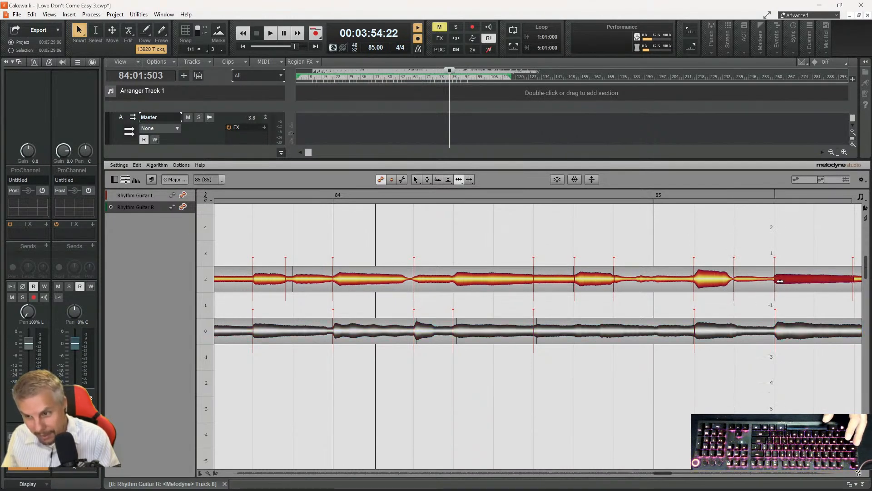
pyautogui.click(782, 331)
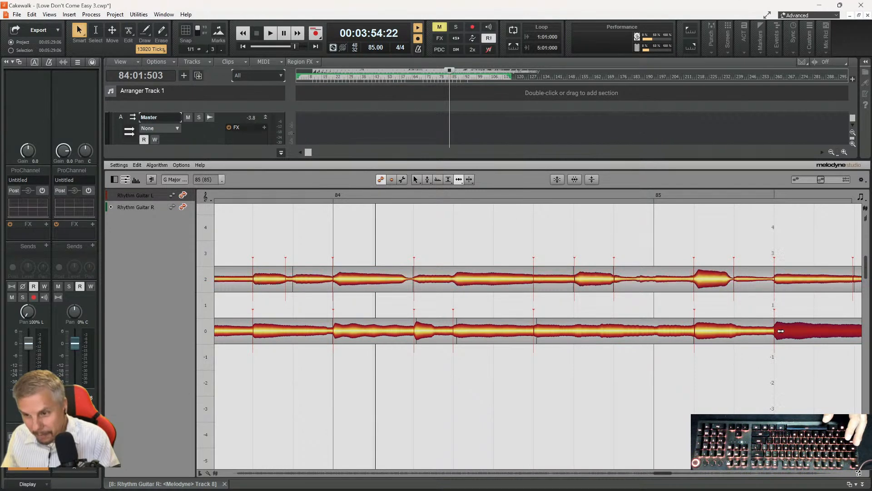
# - Move the upper guitar's notes onto beat 4 and halfway through beat 3 of bar 85, and onto beat 2 of bar 86
pyautogui.moveTo(660, 473); pyautogui.dragTo(665, 474)
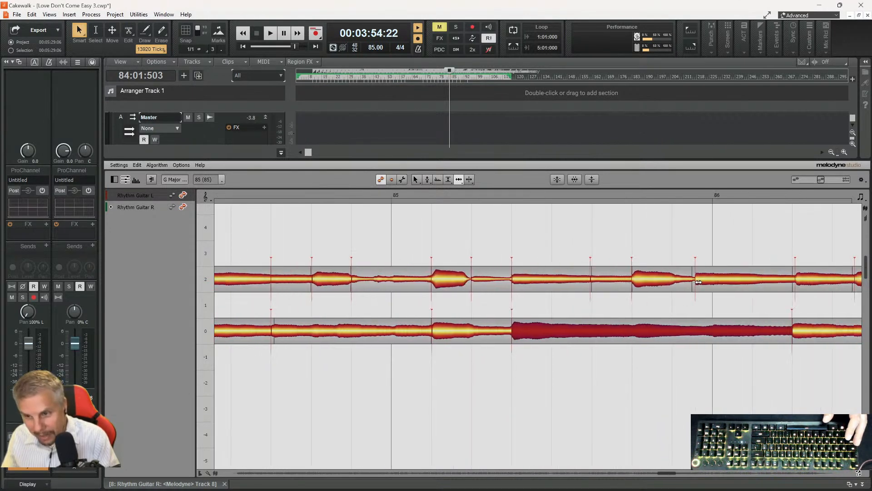
pyautogui.click(648, 279)
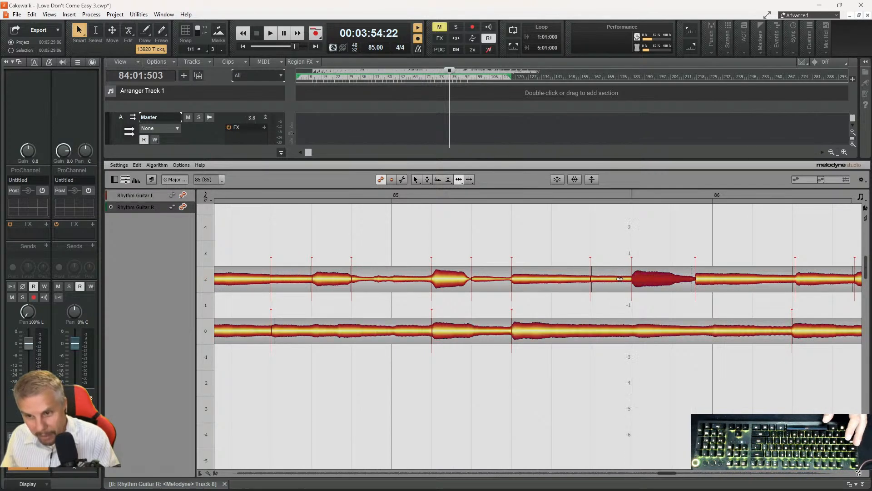
pyautogui.moveTo(601, 280); pyautogui.dragTo(599, 280)
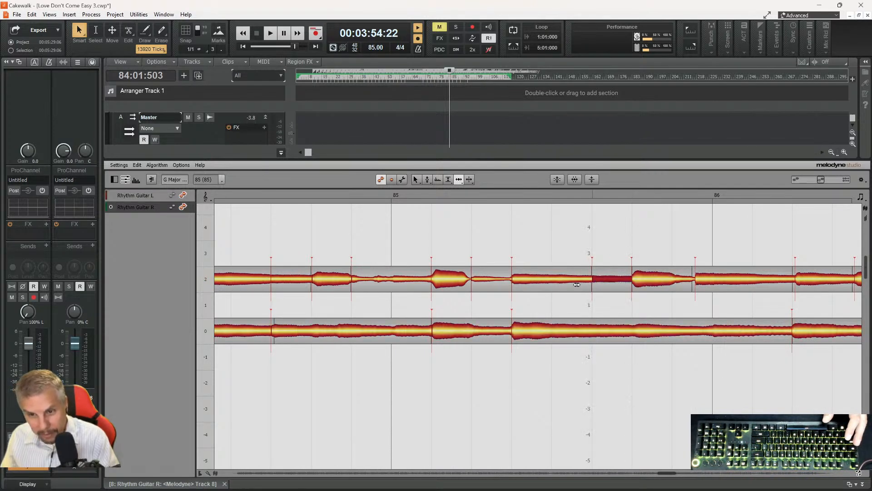
pyautogui.click(808, 281)
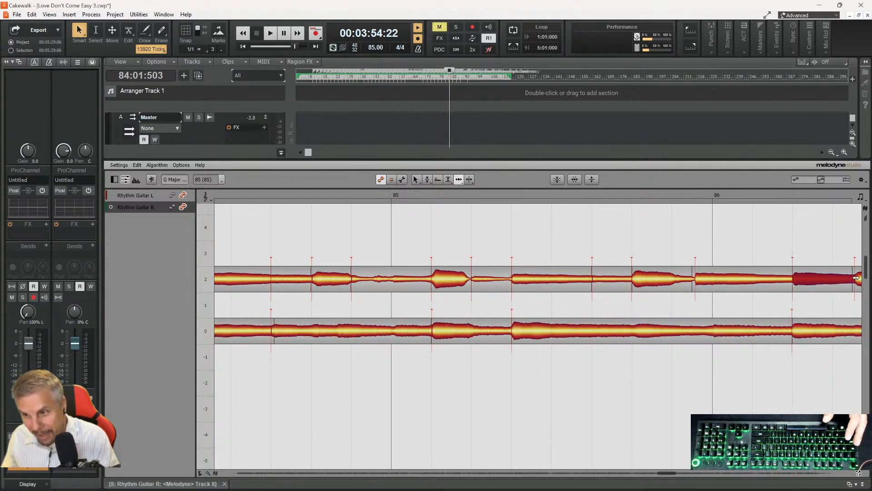
# - Move the upper guitar's notes onto beat 4 of bar 86, the bar 87 downbeat, and halfway through beat 1 of bar 87
pyautogui.moveTo(670, 476); pyautogui.dragTo(674, 464)
pyautogui.click(727, 282)
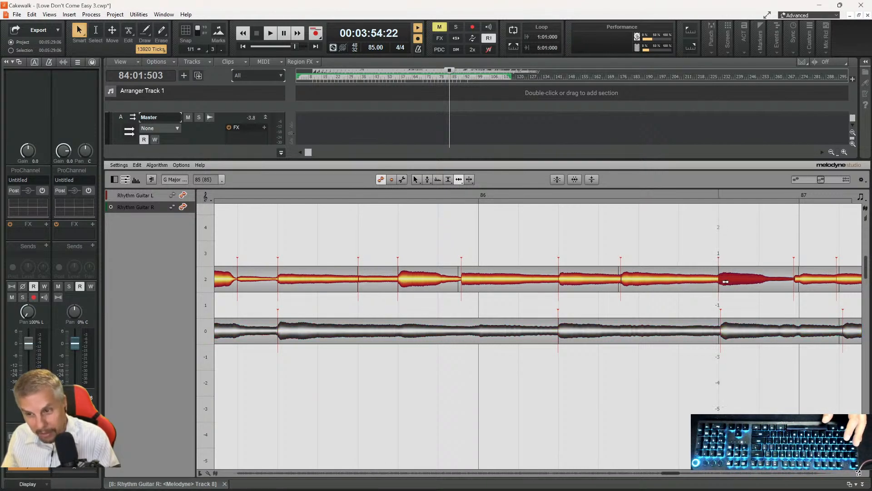
pyautogui.click(801, 279)
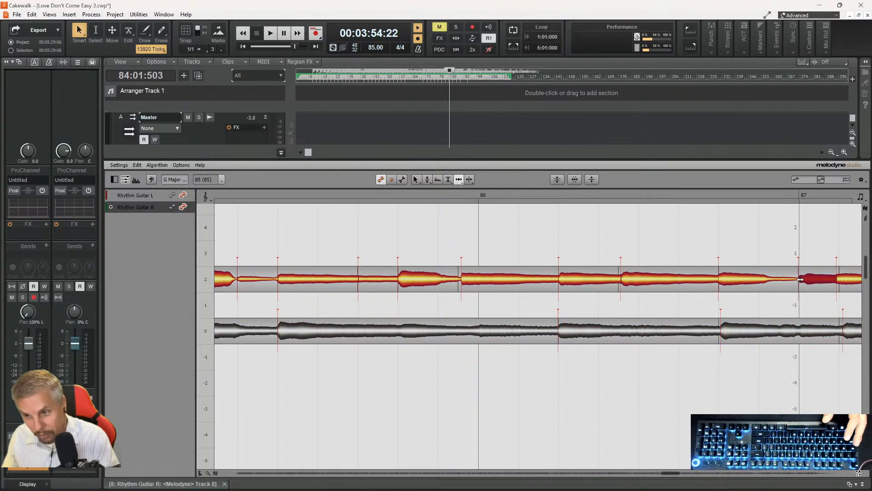
pyautogui.click(844, 279)
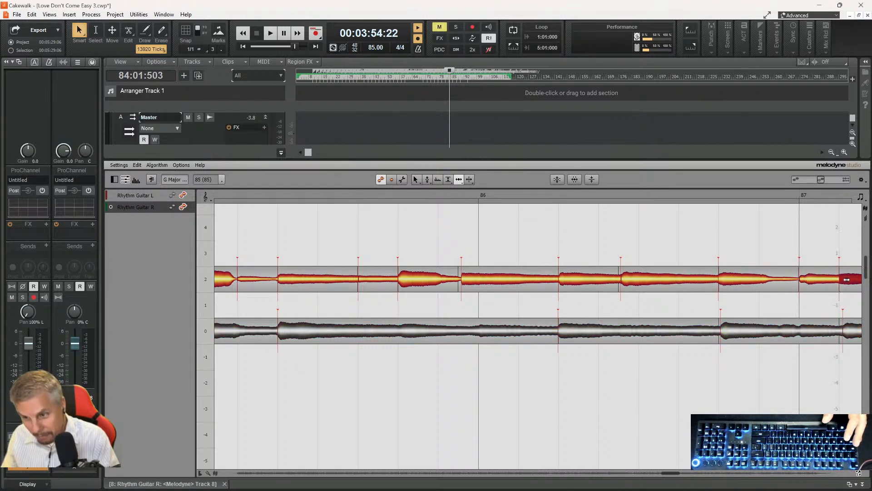
# - Move the lower guitar's notes halfway through beat 1 of bar 87 and onto beat 4 of bar 86
pyautogui.click(848, 325)
pyautogui.moveTo(847, 325); pyautogui.dragTo(844, 327)
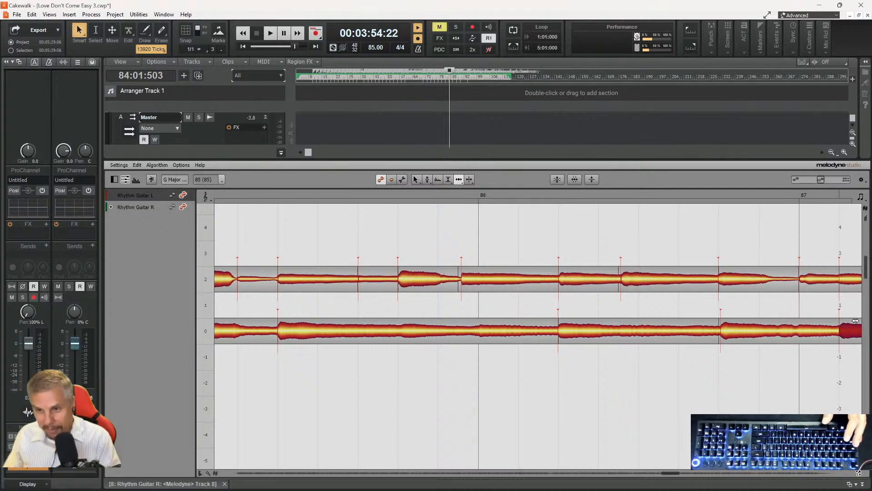
pyautogui.click(727, 330)
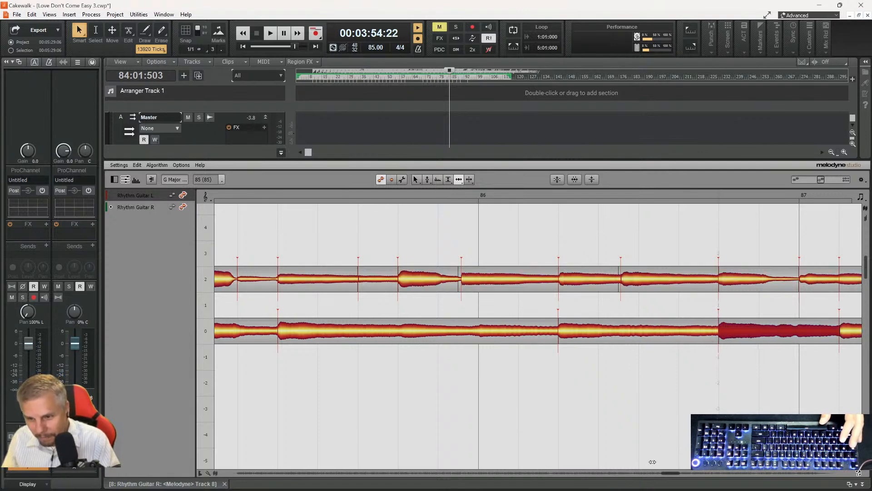
pyautogui.moveTo(672, 475); pyautogui.dragTo(680, 478)
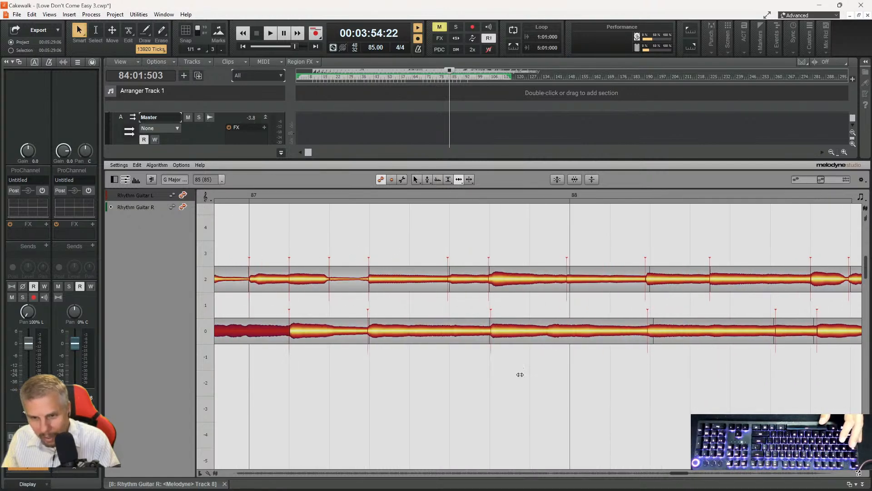
# - Move both guitars' notes onto beat 4 of bar 87, and the upper guitar's preceding note halfway through beat 3
pyautogui.click(504, 331)
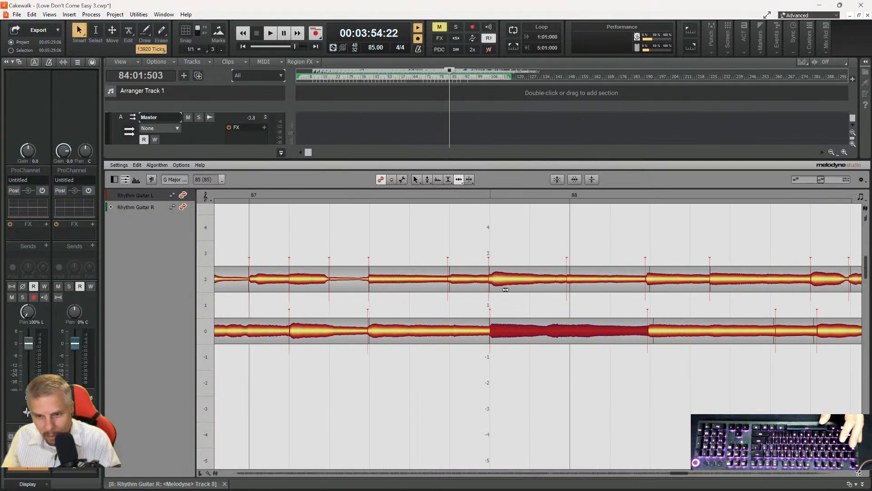
pyautogui.click(502, 276)
pyautogui.click(476, 277)
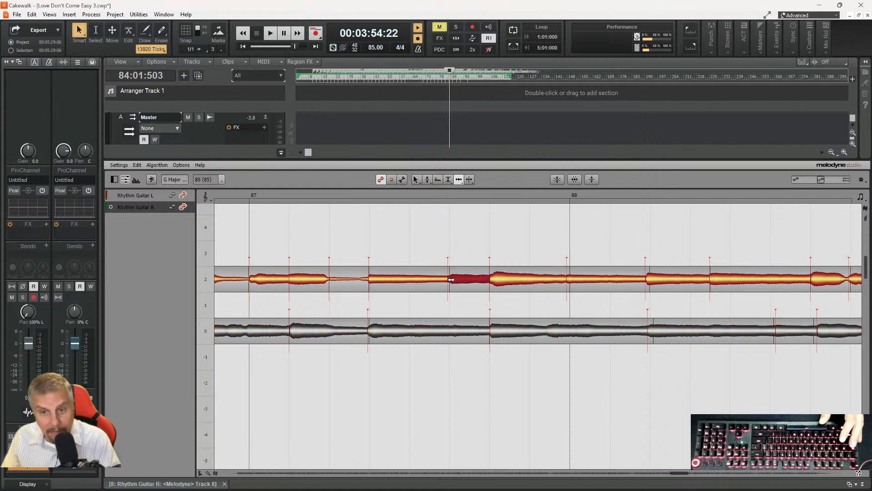
pyautogui.doubleClick(452, 280)
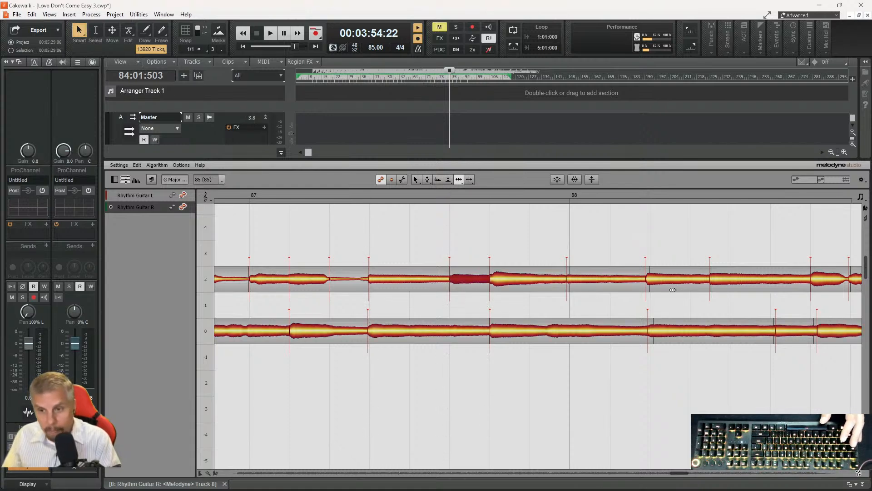
# - Move both guitars' notes onto beat 2 of bar 88, and the lower's onto beat 4 of bar 88 and halfway through beat 2 of bar 87
pyautogui.moveTo(661, 278)
pyautogui.mouseDown()
pyautogui.moveTo(675, 279)
pyautogui.moveTo(668, 280)
pyautogui.mouseUp()
pyautogui.moveTo(651, 335); pyautogui.dragTo(653, 333)
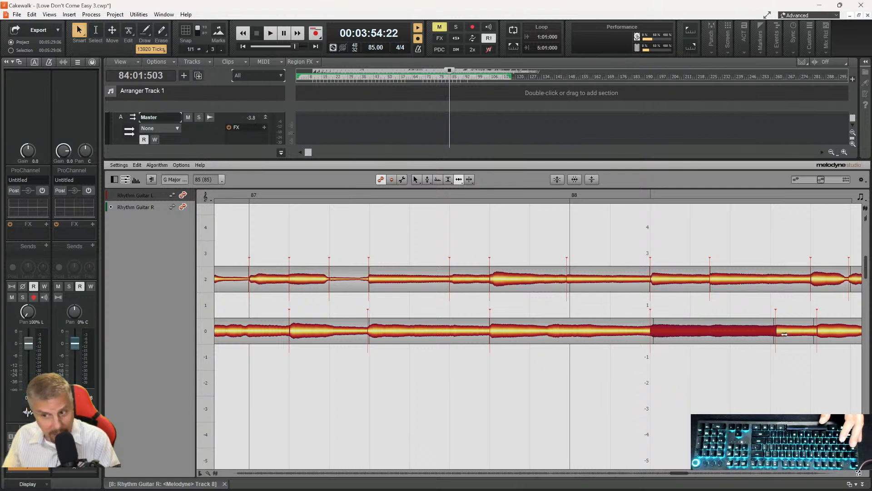
pyautogui.moveTo(785, 334); pyautogui.dragTo(813, 330)
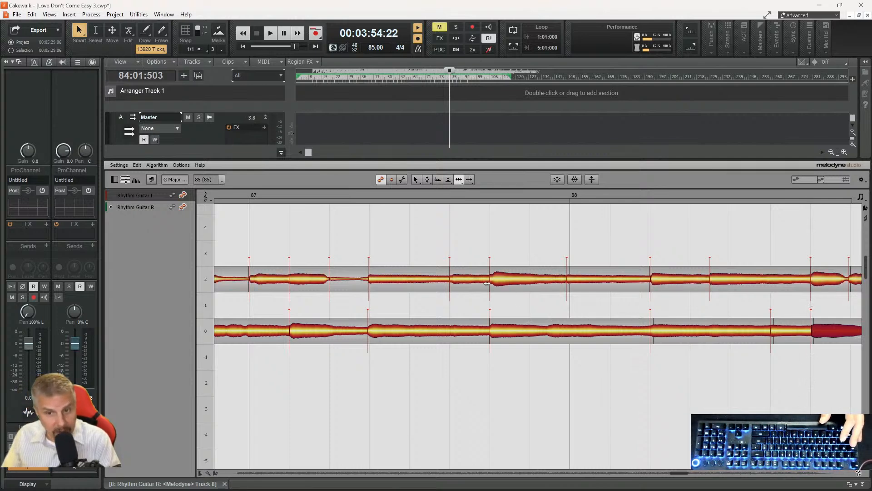
pyautogui.moveTo(380, 334); pyautogui.dragTo(384, 335)
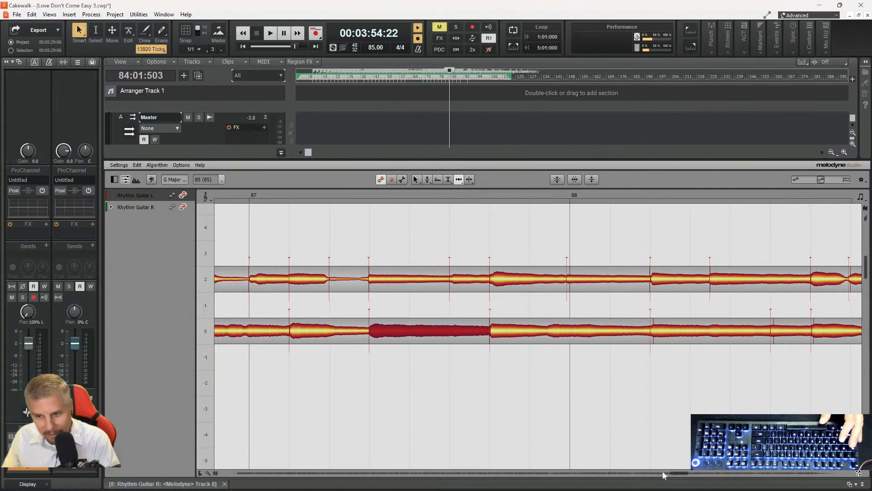
# - Move both guitars' notes onto beat 4 of bar 89, and the lower guitar's note halfway through beat 2
pyautogui.moveTo(681, 475); pyautogui.dragTo(684, 475)
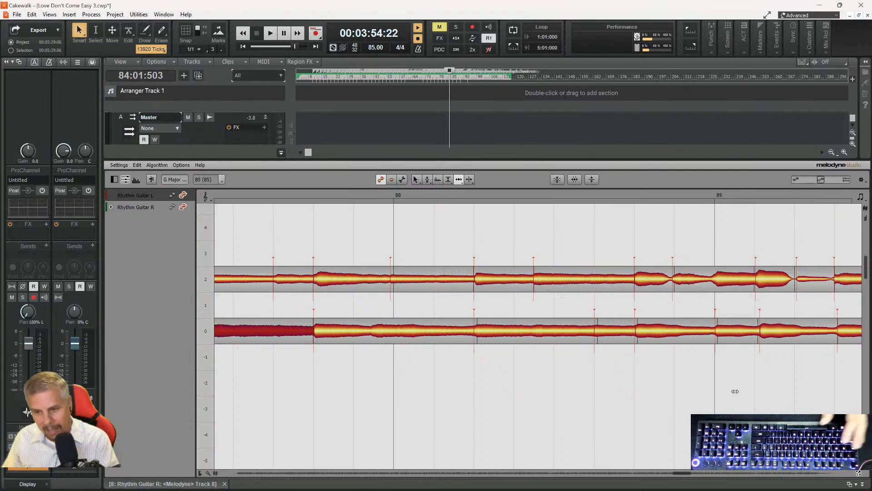
pyautogui.moveTo(683, 475); pyautogui.dragTo(685, 475)
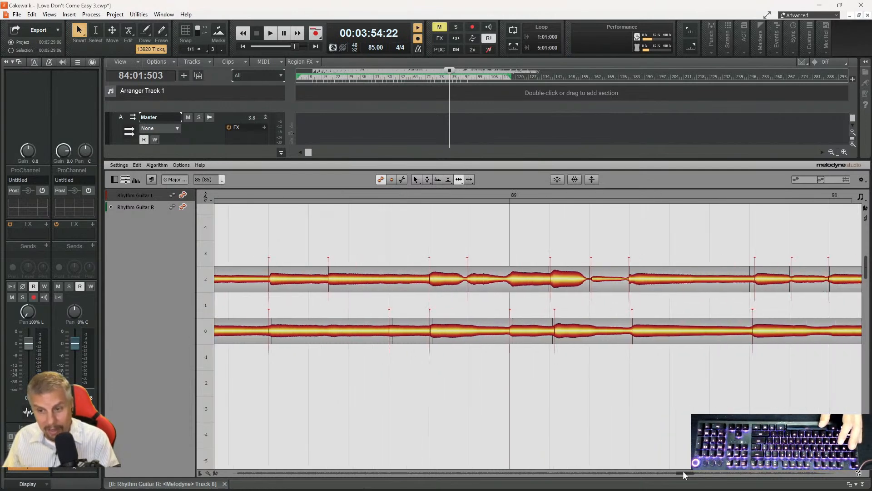
pyautogui.click(647, 331)
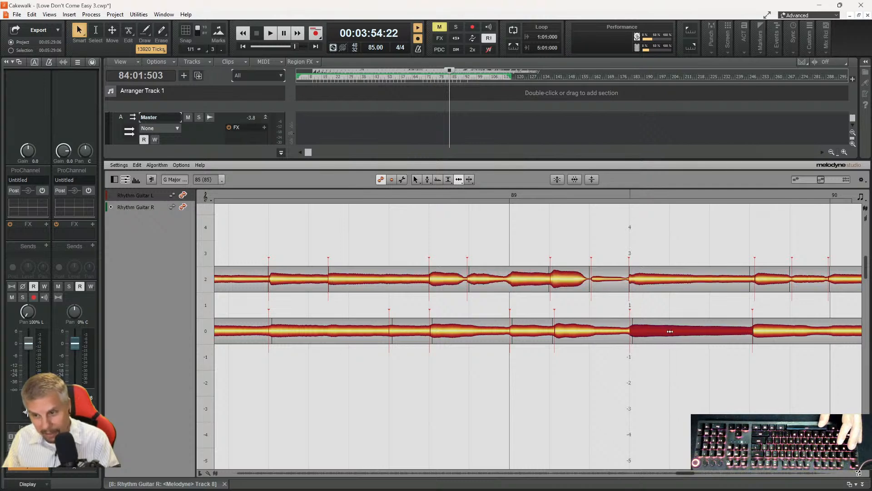
pyautogui.click(756, 329)
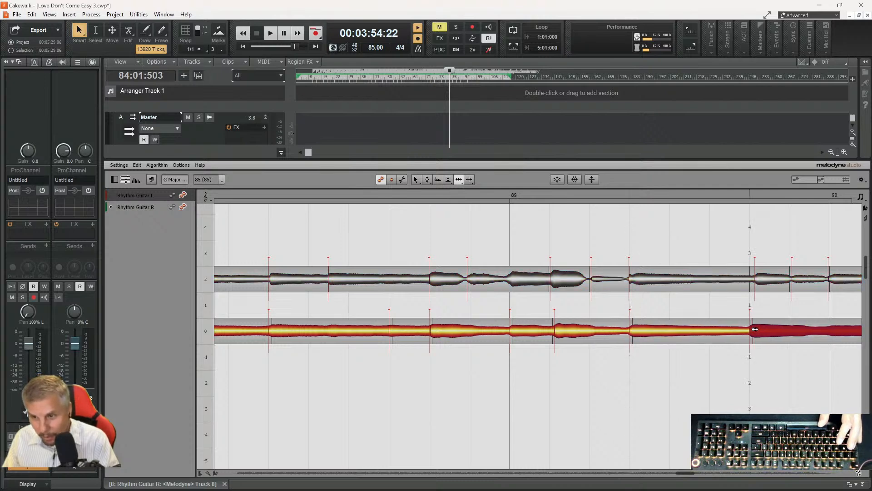
pyautogui.click(757, 281)
pyautogui.moveTo(757, 282); pyautogui.dragTo(753, 282)
# - Move the upper guitar's notes halfway through beat 4 of bar 89 and onto the bar 90 downbeat
pyautogui.click(803, 282)
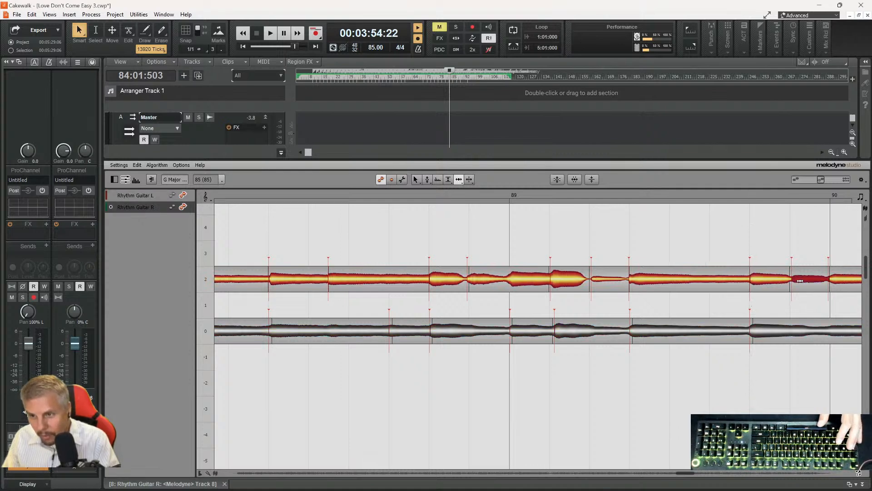
pyautogui.moveTo(798, 281); pyautogui.dragTo(806, 281)
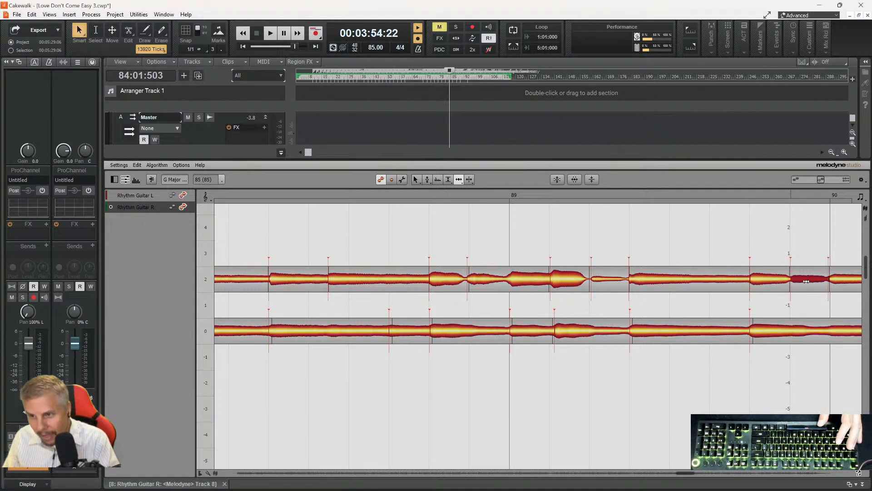
pyautogui.click(830, 282)
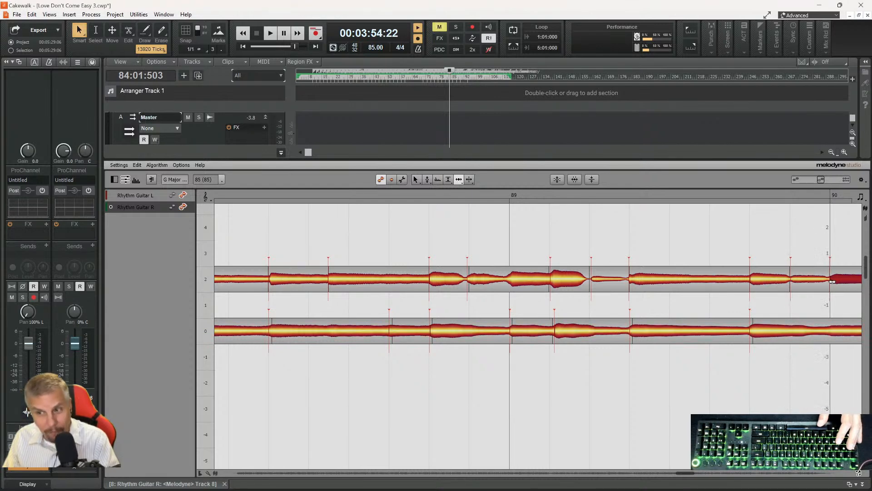
# - Move both guitars' notes halfway through beat 1 of bar 89, and the upper's onto beat 2 and halfway through beat 4 of bar 88
pyautogui.moveTo(604, 281); pyautogui.dragTo(600, 281)
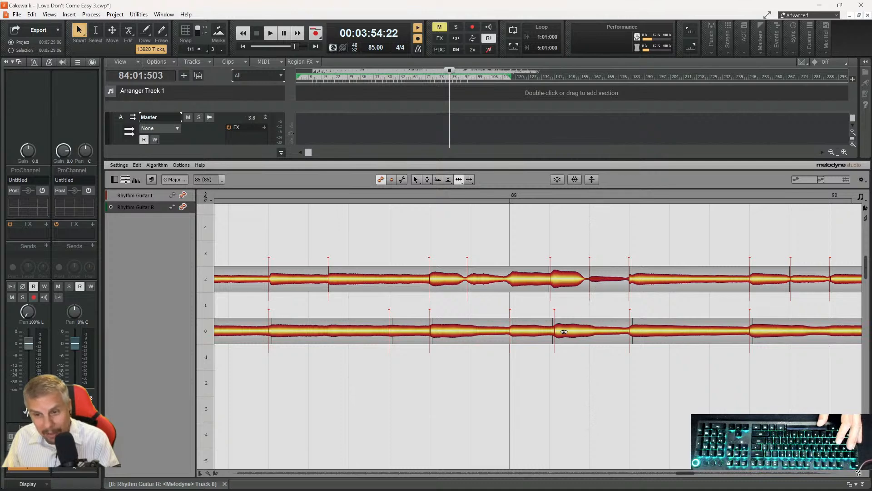
pyautogui.moveTo(563, 334); pyautogui.dragTo(559, 332)
pyautogui.moveTo(476, 281); pyautogui.dragTo(476, 281)
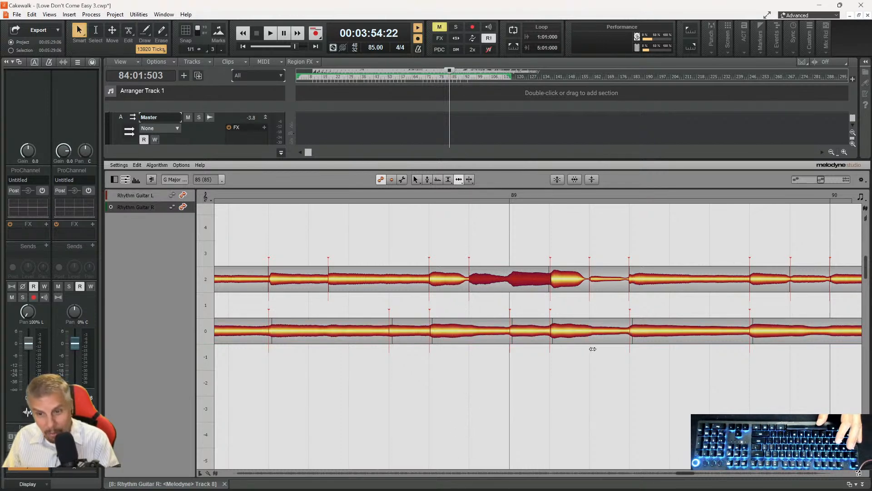
pyautogui.moveTo(561, 283); pyautogui.dragTo(561, 283)
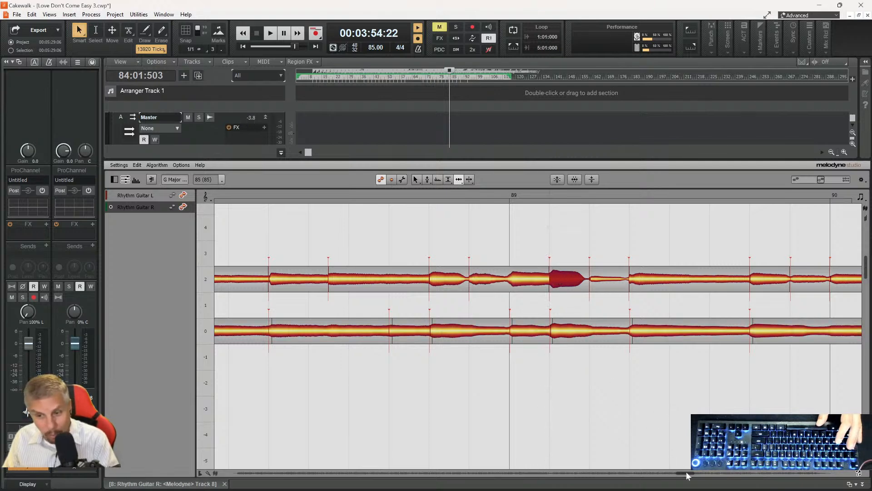
# - Move both guitars' notes onto beat 2 of bar 90, and the upper guitar's note onto beat 4
pyautogui.moveTo(687, 476); pyautogui.dragTo(692, 476)
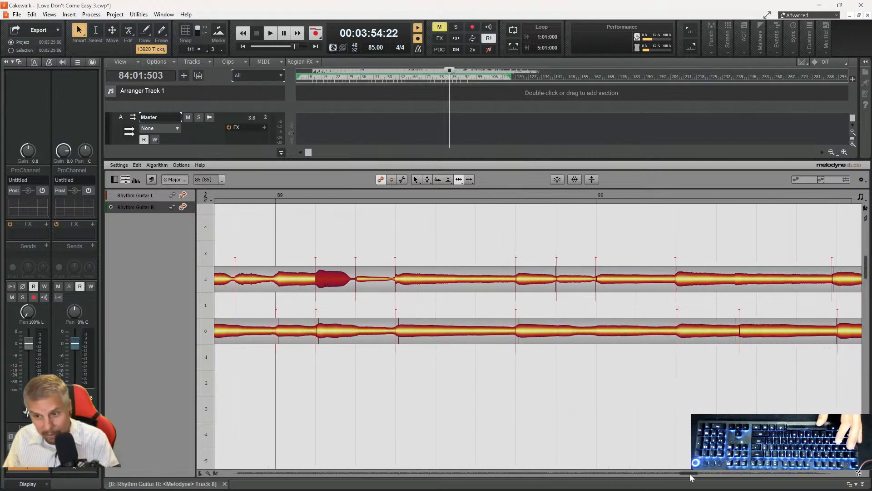
pyautogui.click(684, 280)
pyautogui.moveTo(683, 280); pyautogui.dragTo(684, 280)
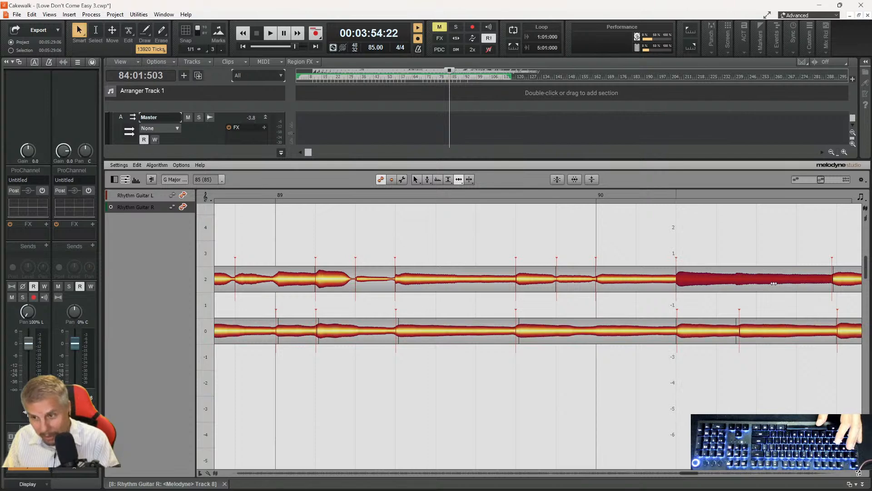
pyautogui.moveTo(836, 282); pyautogui.dragTo(840, 281)
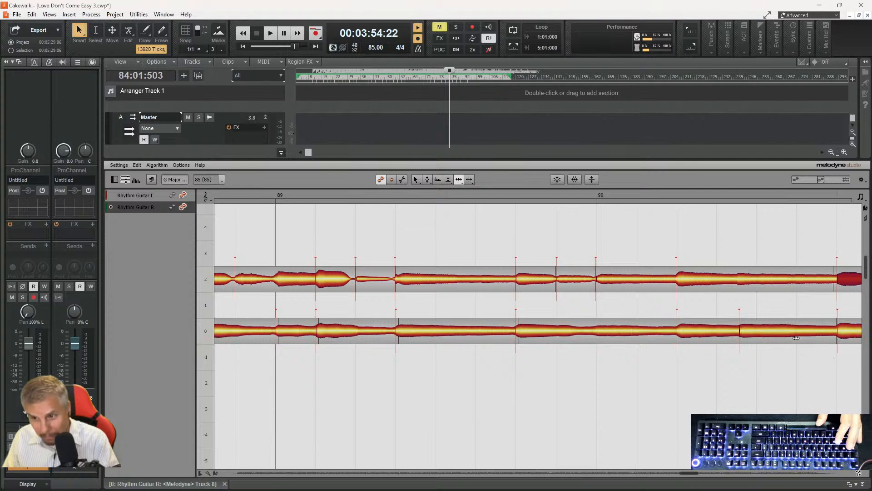
pyautogui.moveTo(685, 333); pyautogui.dragTo(685, 333)
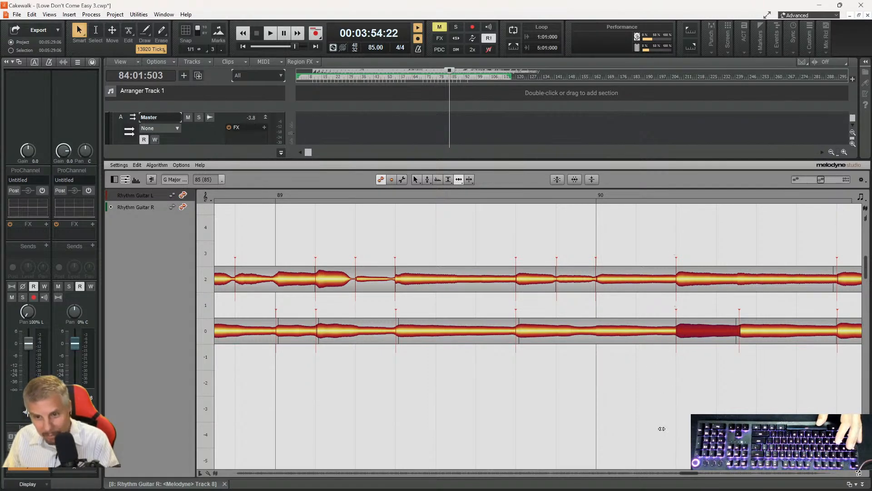
# - Move the upper guitar's notes halfway through beats 1 and 2 of bar 91, and halfway through beat 4 of bar 90
pyautogui.moveTo(688, 474); pyautogui.dragTo(691, 474)
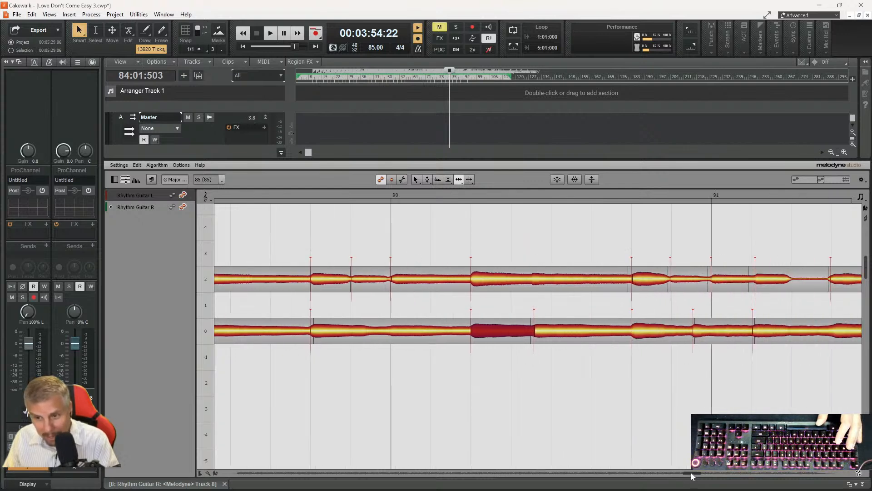
pyautogui.click(767, 273)
pyautogui.click(842, 279)
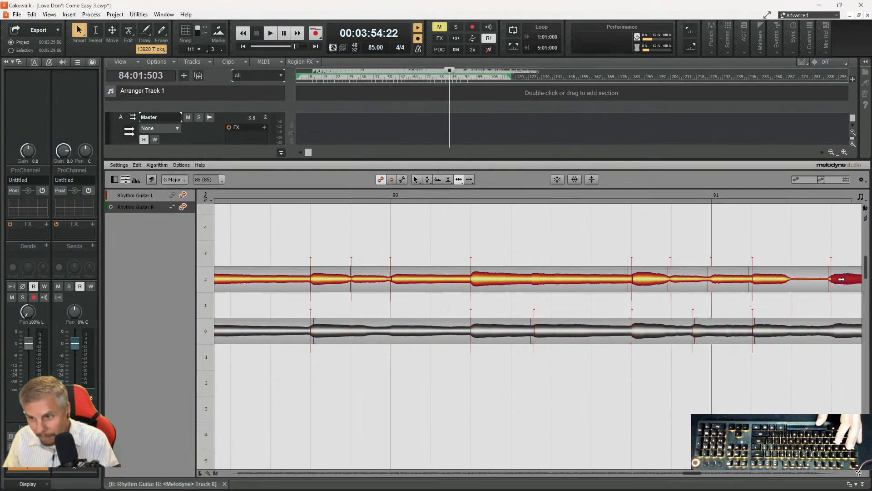
pyautogui.click(678, 279)
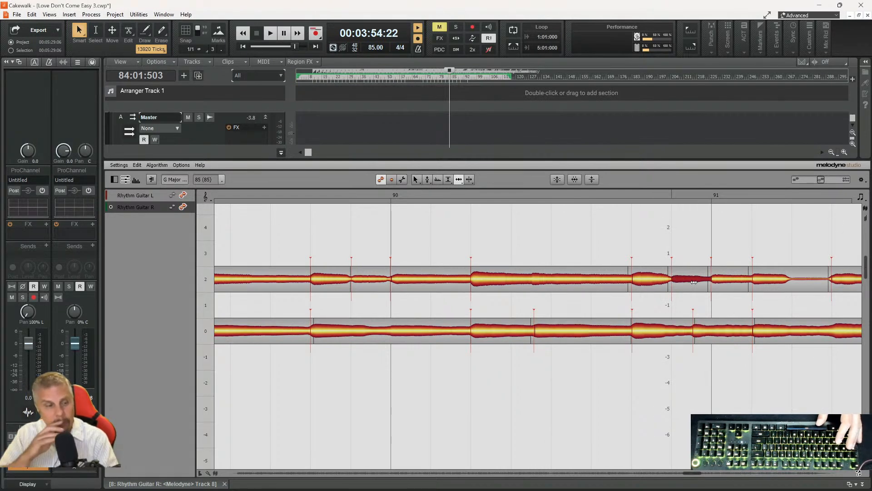
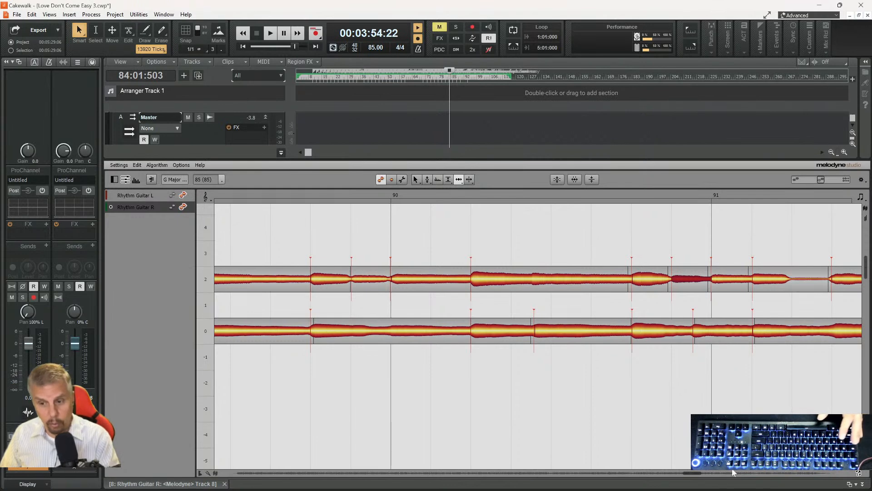
# - Move the lower guitar's notes onto beat 4 of bar 91 and beat 4 of bar 90
pyautogui.moveTo(695, 473); pyautogui.dragTo(698, 476)
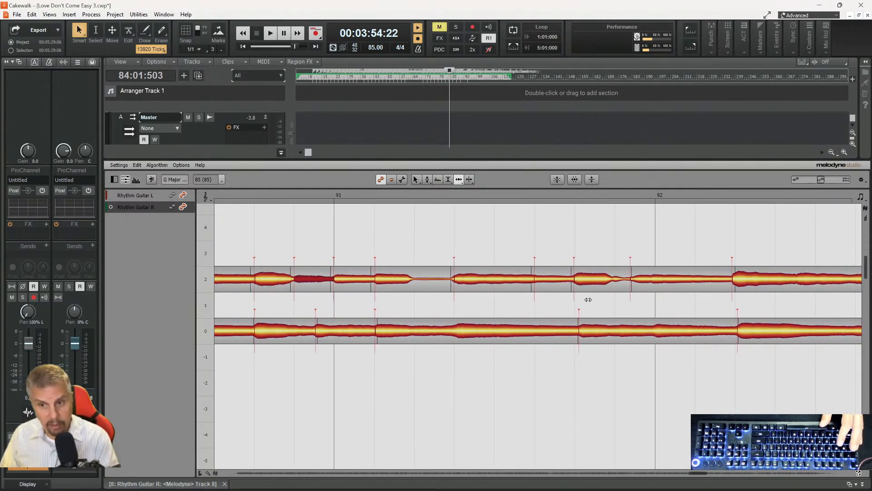
pyautogui.click(587, 332)
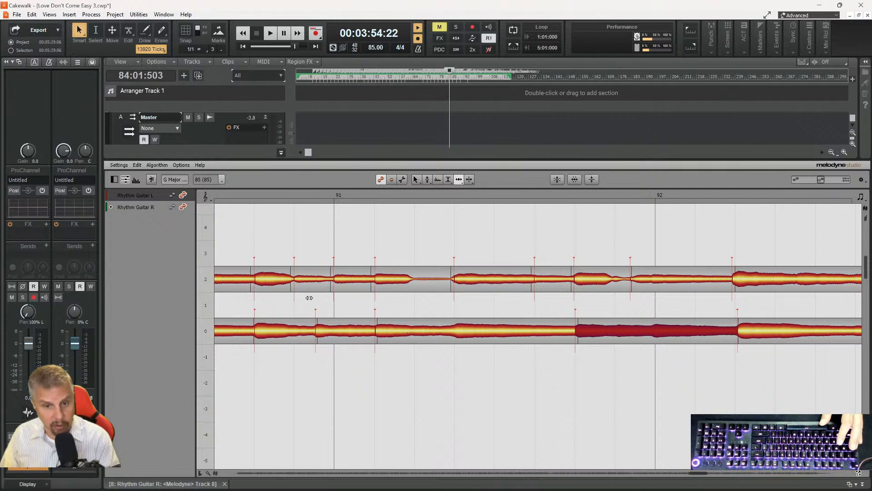
pyautogui.click(276, 333)
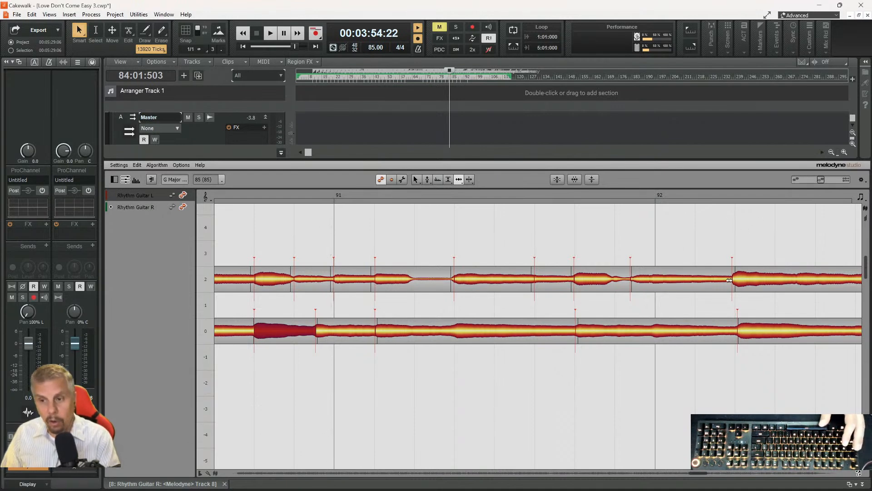
# - Move both guitars' notes onto beat 2 of bar 92, and nudge the upper guitar's last two notes of bar 91 slightly to the right
pyautogui.moveTo(731, 281); pyautogui.dragTo(737, 282)
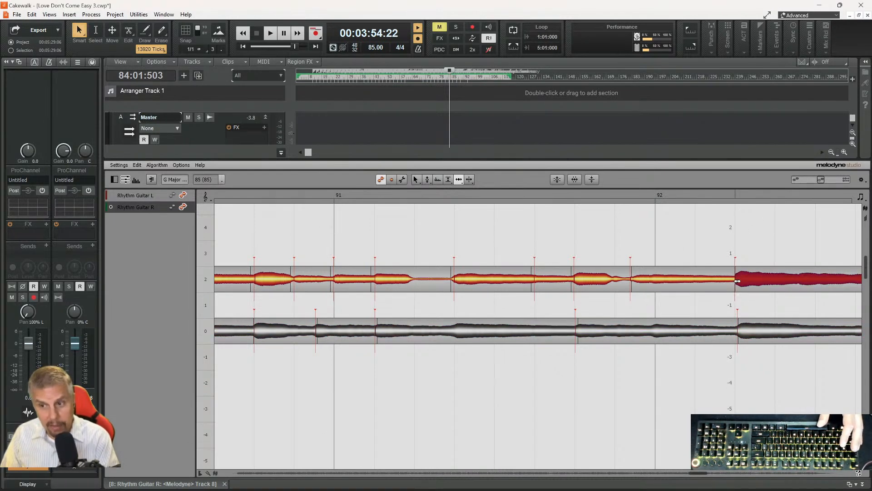
pyautogui.click(745, 332)
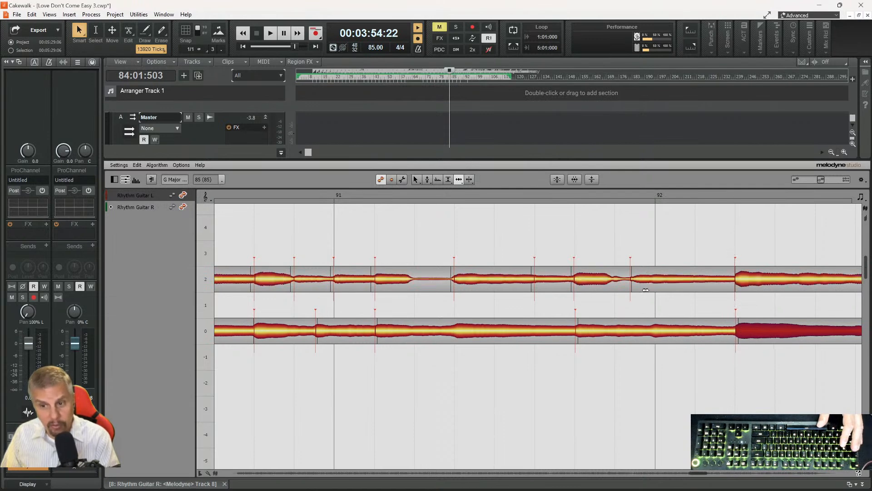
pyautogui.moveTo(646, 280); pyautogui.dragTo(647, 281)
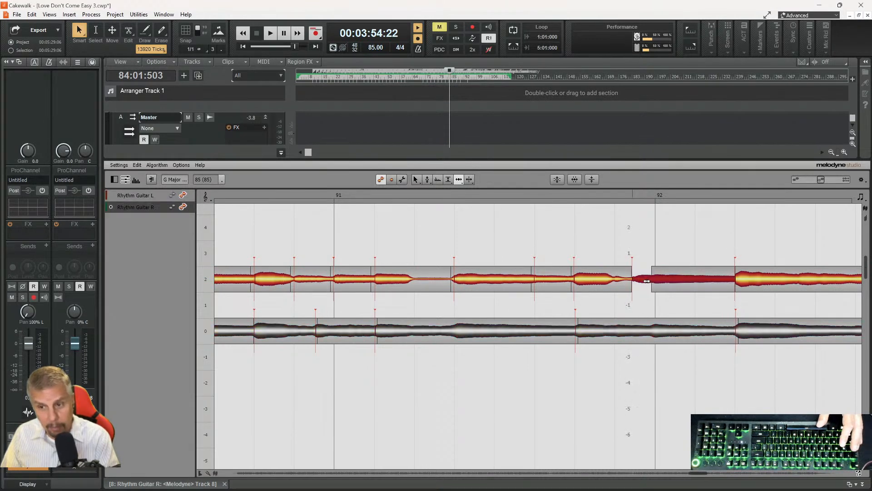
pyautogui.click(582, 280)
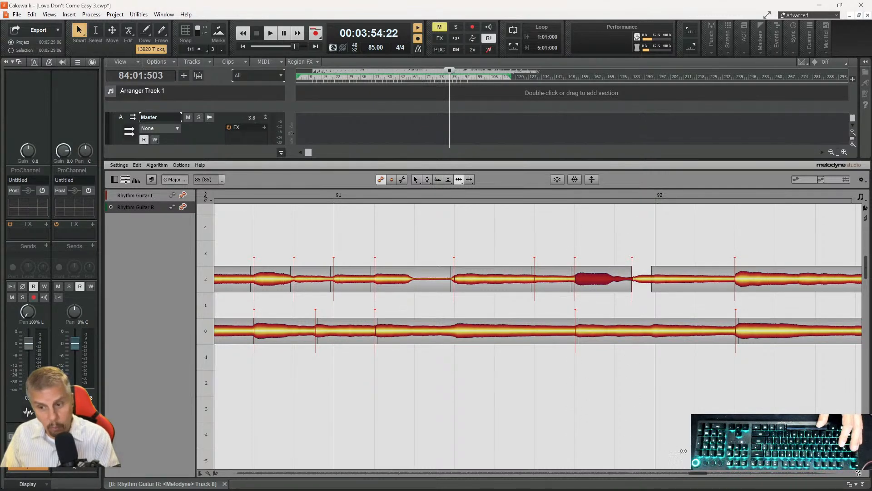
# - Move both guitars' notes onto beat 4 of bar 92, and the upper guitar's next note halfway through that beat
pyautogui.moveTo(696, 475); pyautogui.dragTo(702, 475)
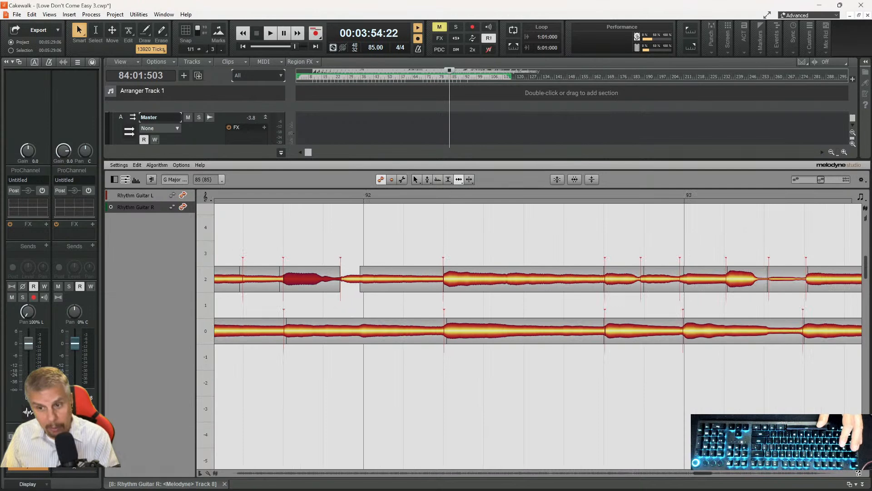
pyautogui.click(615, 332)
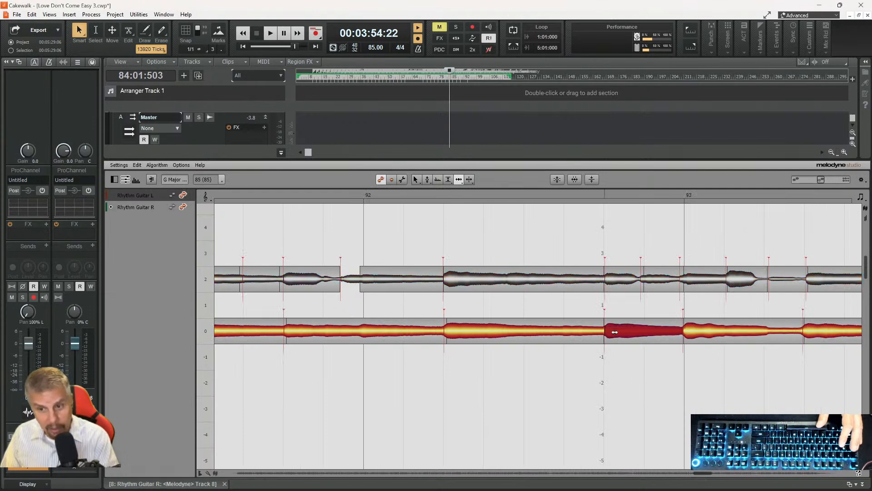
pyautogui.click(607, 276)
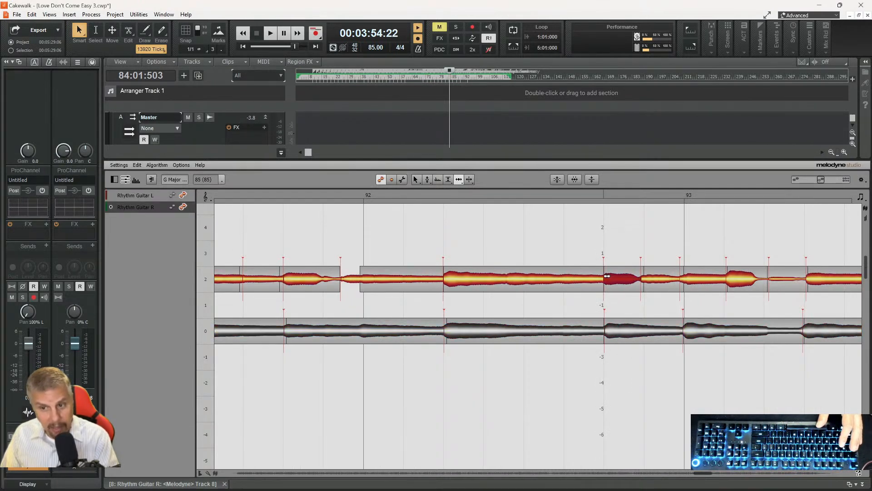
pyautogui.click(646, 277)
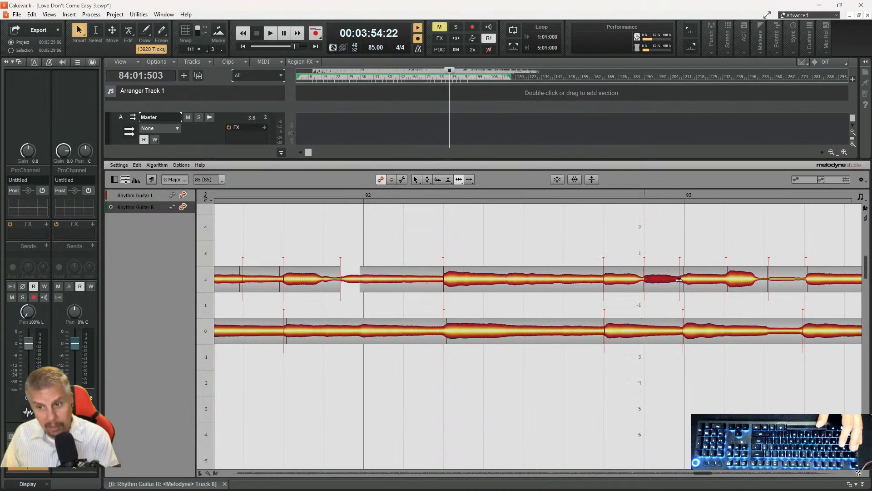
# - Move both guitars' notes onto beat 1 of bar 93, and the upper guitar's next note halfway through that beat
pyautogui.click(693, 282)
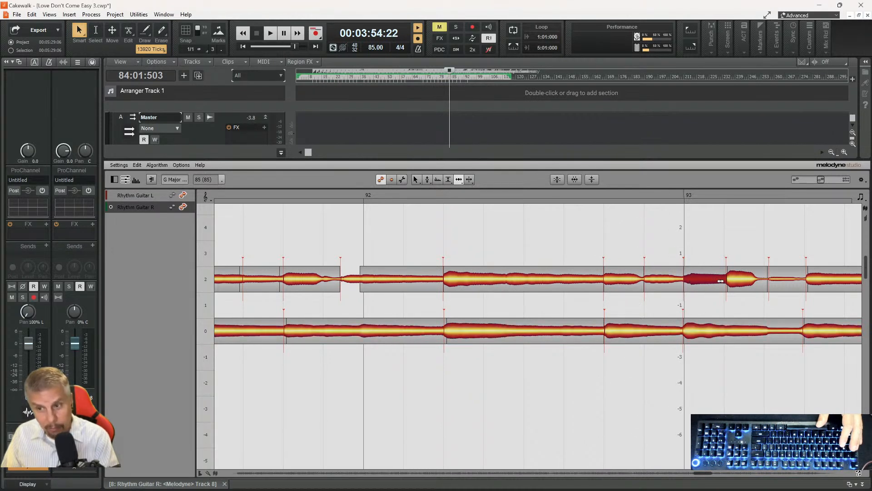
pyautogui.click(727, 281)
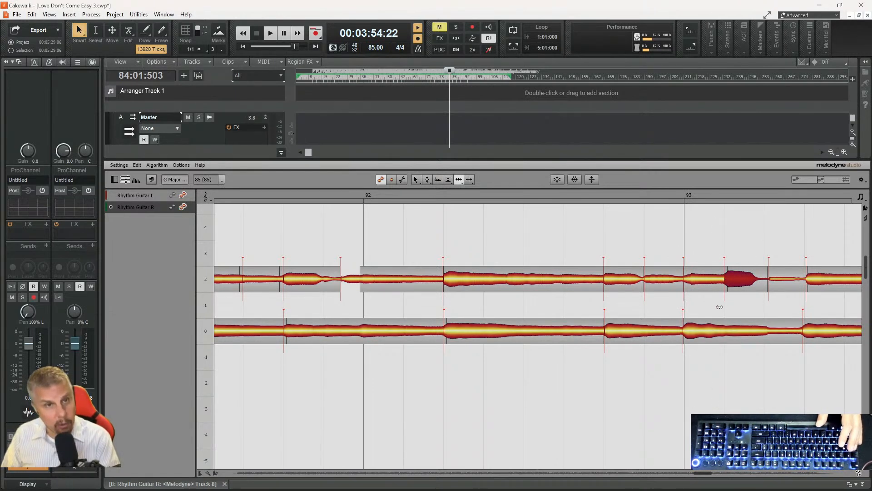
pyautogui.click(691, 332)
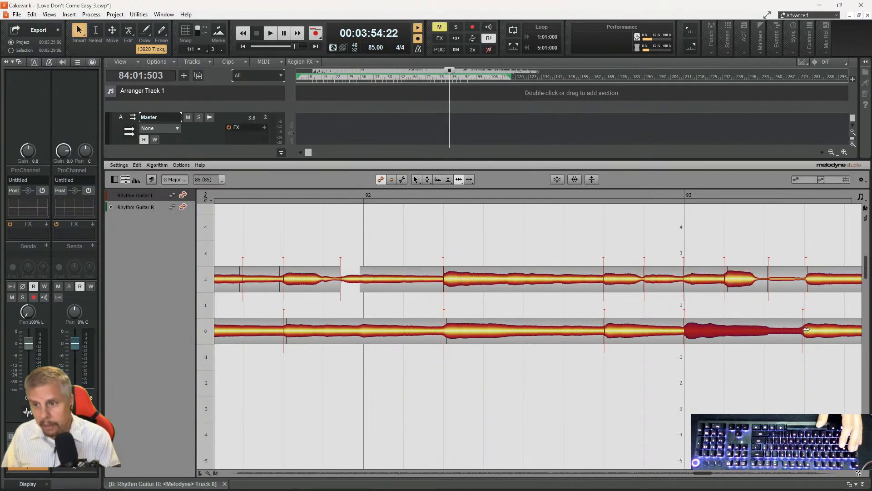
# - Move both guitars' notes halfway through beat 2 of bar 93, and the upper guitar's preceding quiet note onto beat 2
pyautogui.moveTo(807, 330); pyautogui.dragTo(809, 329)
pyautogui.click(804, 277)
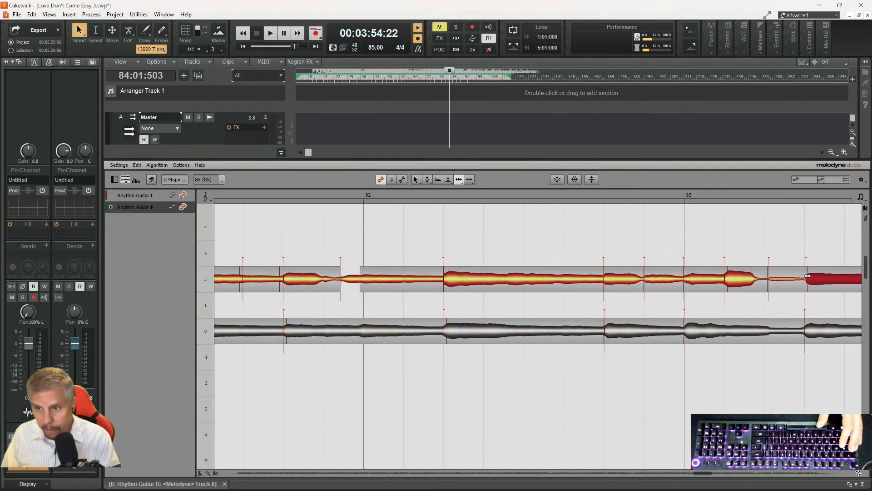
pyautogui.moveTo(780, 278); pyautogui.dragTo(776, 279)
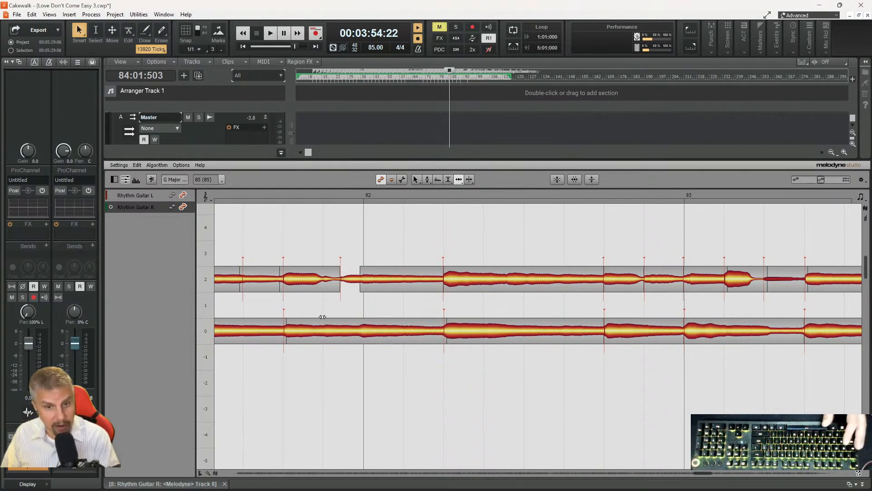
# - Move the upper guitar's note onto beat 1 of bar 94, and both guitars' next notes onto beat 2
pyautogui.moveTo(706, 475); pyautogui.dragTo(709, 474)
pyautogui.click(635, 281)
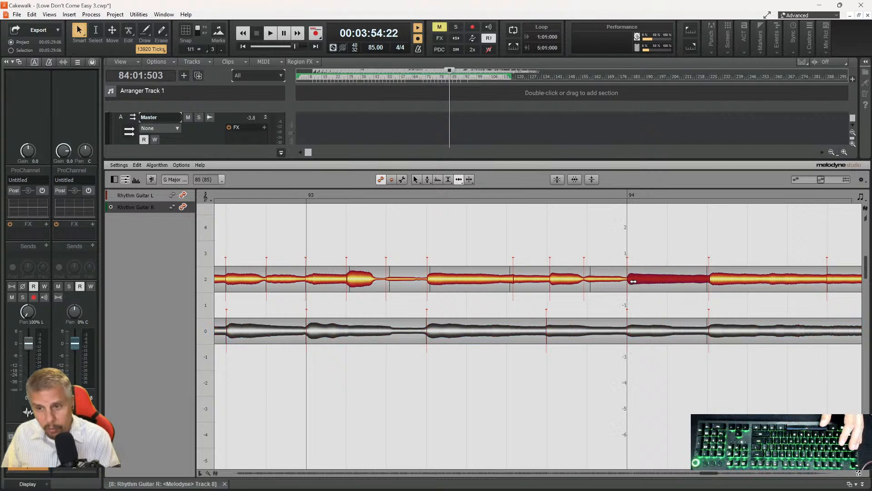
pyautogui.click(720, 280)
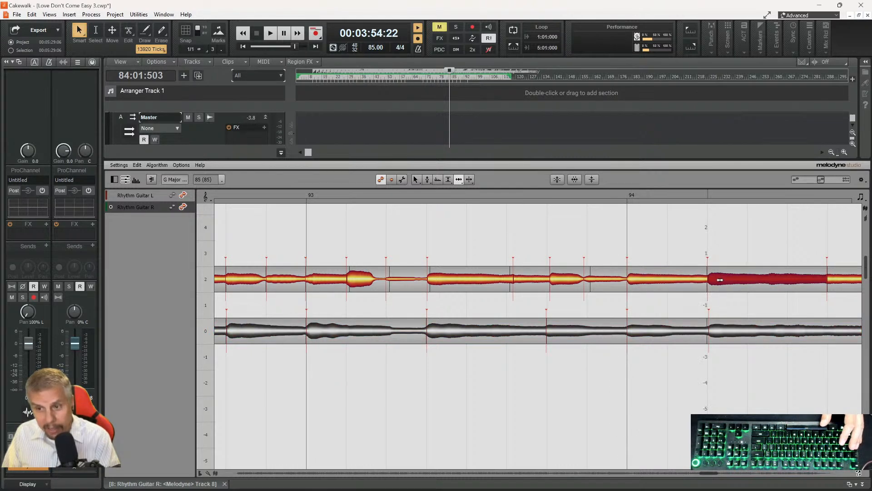
pyautogui.click(723, 331)
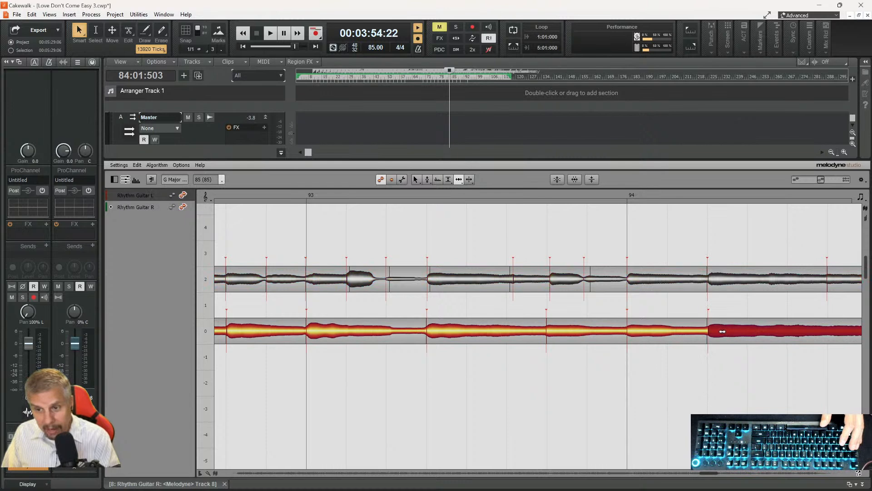
# - Move the upper guitar's last two notes of bar 93 onto beat 4 and halfway through beat 4
pyautogui.click(559, 280)
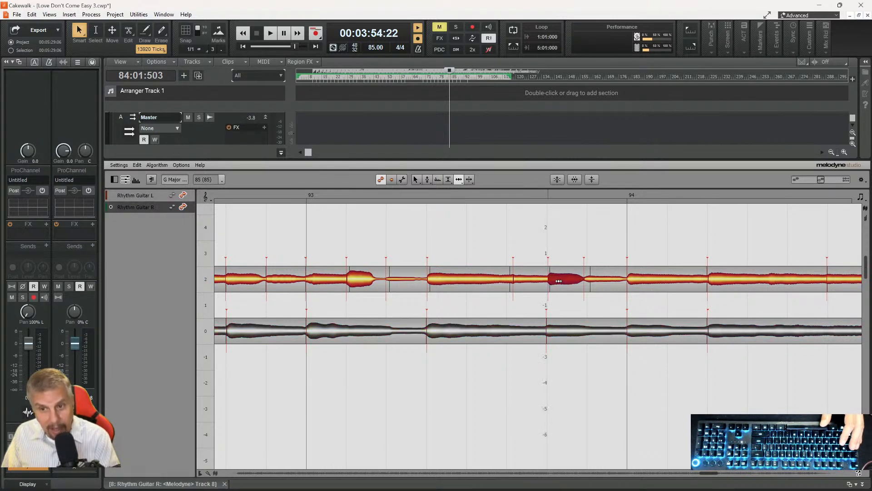
pyautogui.click(596, 279)
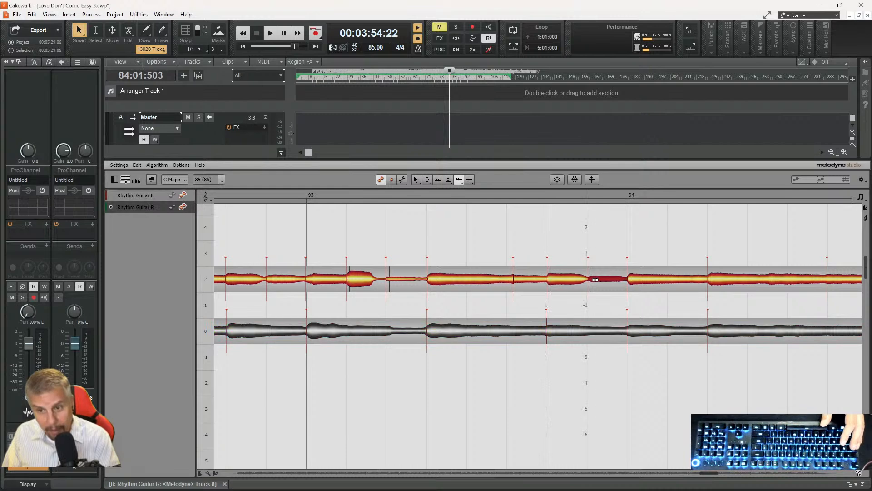
# - Shift the late Rhythm Guitar L note in bar 93 earlier, onto the offbeat after beat 3, and play back the passage
pyautogui.moveTo(520, 276); pyautogui.dragTo(508, 275)
pyautogui.click(413, 194)
pyautogui.press('space')
pyautogui.press('space')
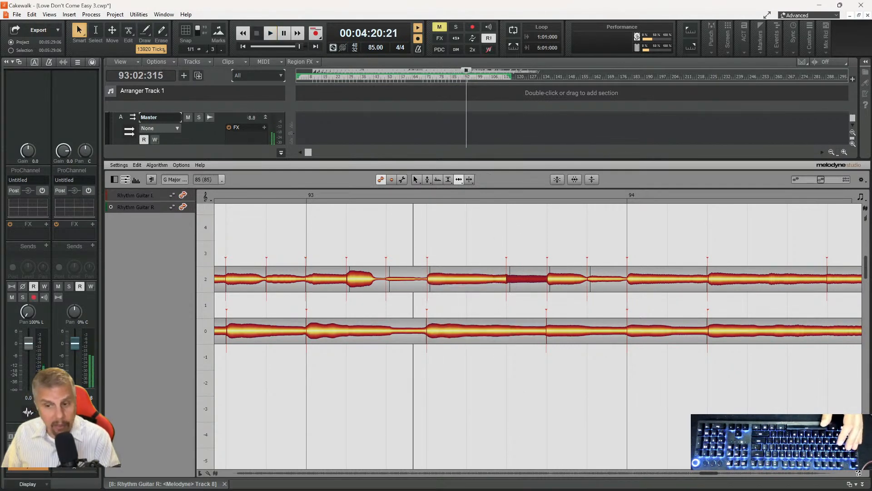
# - Align the Rhythm Guitar R note with beat 4 of bar 94 and the Rhythm Guitar L note with the start of bar 95
pyautogui.moveTo(709, 473); pyautogui.dragTo(711, 474)
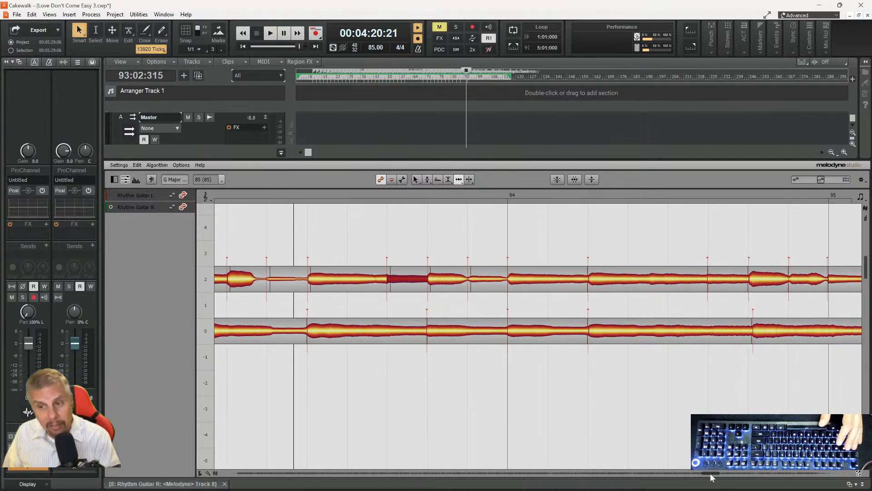
pyautogui.moveTo(762, 329); pyautogui.dragTo(759, 330)
pyautogui.click(831, 279)
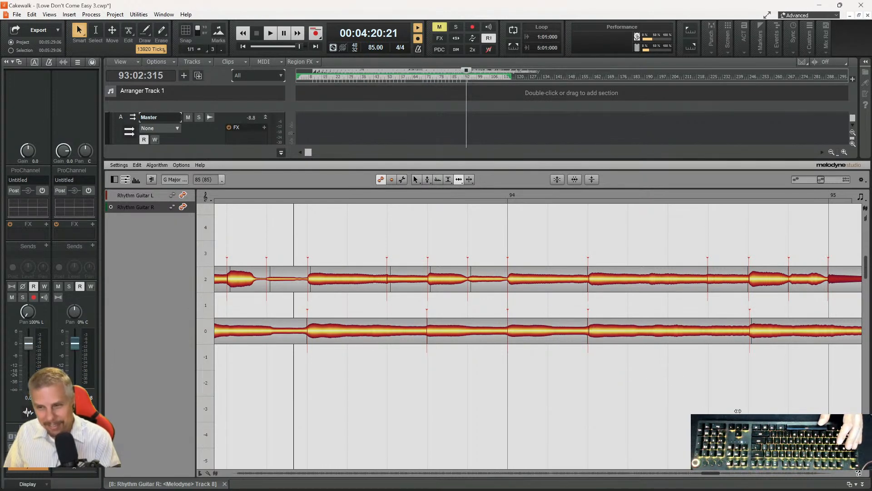
pyautogui.click(757, 330)
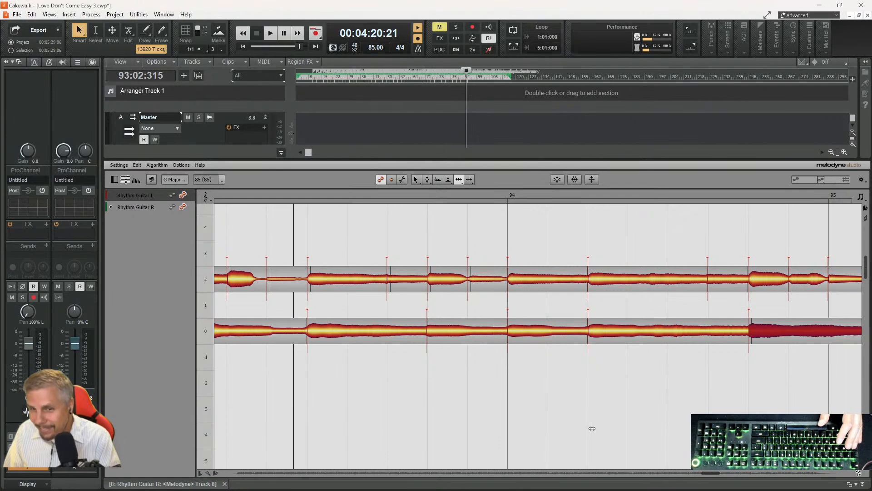
# - Align the Rhythm Guitar L notes from beat 1's offbeat to beat 2's offbeat in bar 95, plus the Rhythm Guitar R note after beat 1
pyautogui.moveTo(708, 475); pyautogui.dragTo(711, 475)
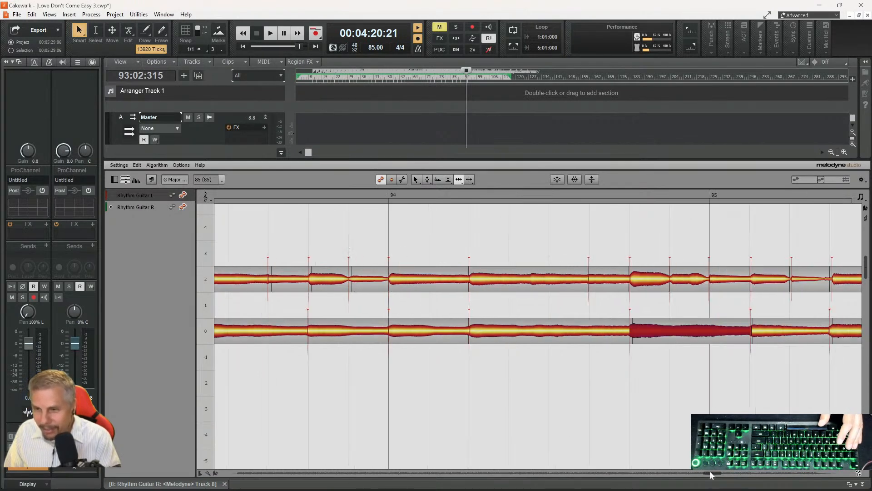
pyautogui.click(755, 283)
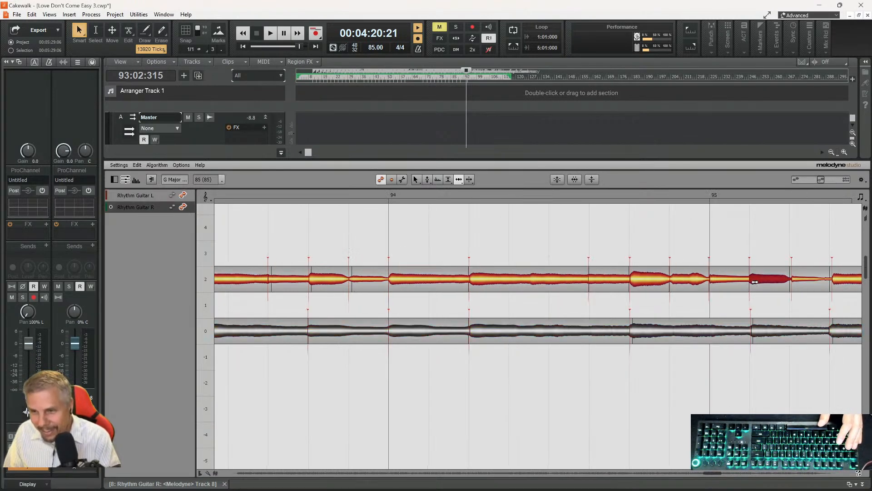
pyautogui.click(798, 278)
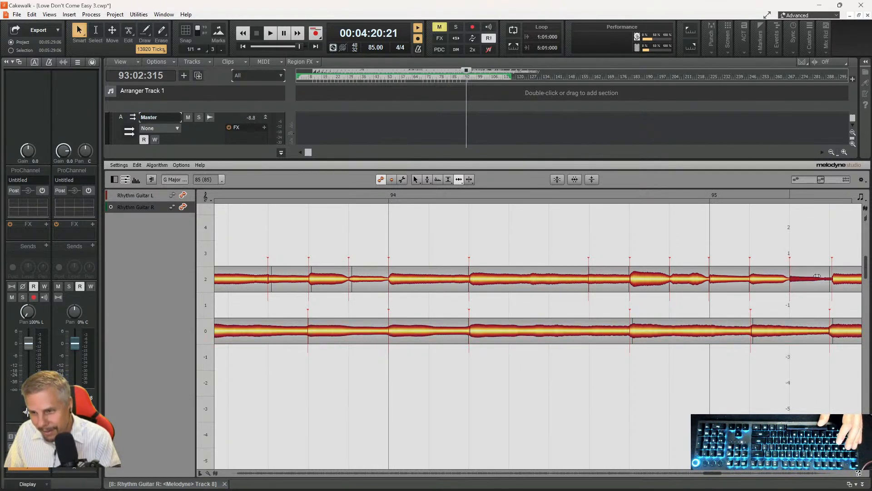
pyautogui.click(837, 279)
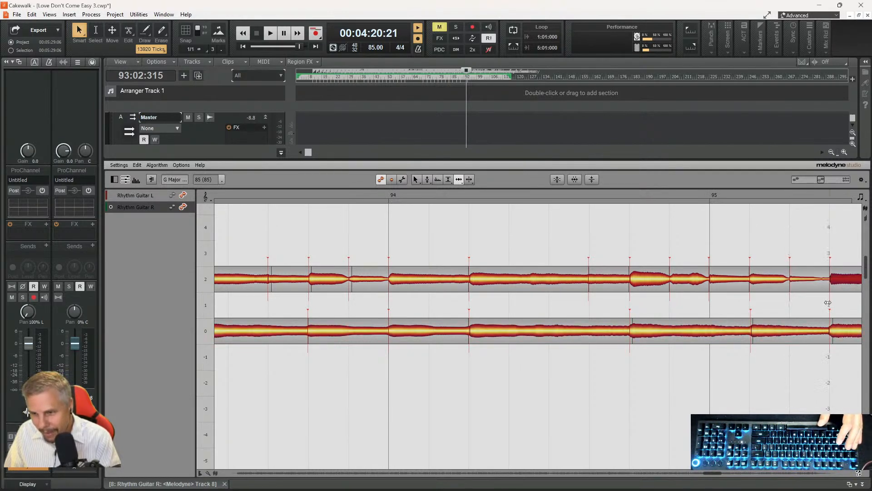
pyautogui.click(756, 332)
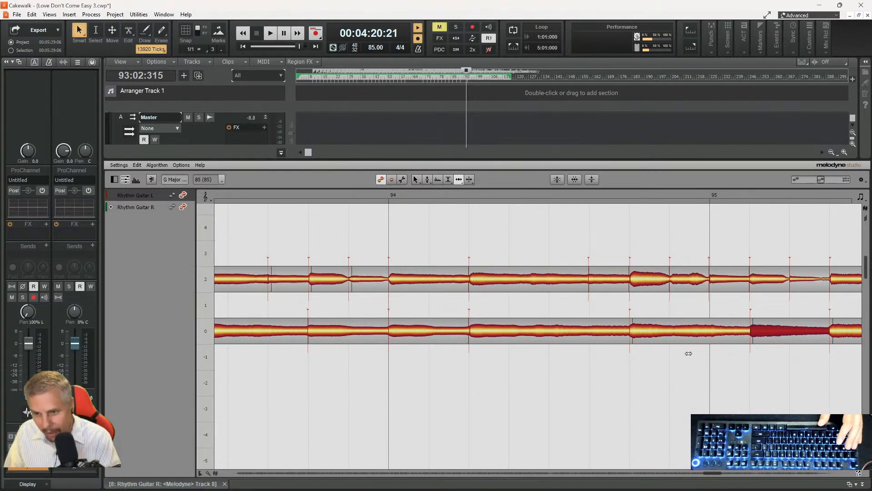
# - Split the Rhythm Guitar R note after beat 4 of bar 94 and align the new note with that beat's offbeat using the Time Tool
pyautogui.hscroll(2, 714, 476)
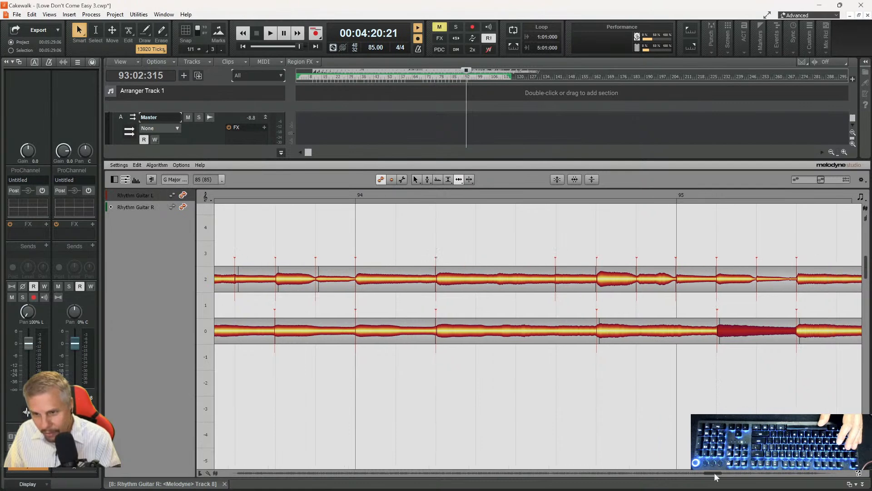
pyautogui.rightClick(667, 314)
pyautogui.click(627, 307)
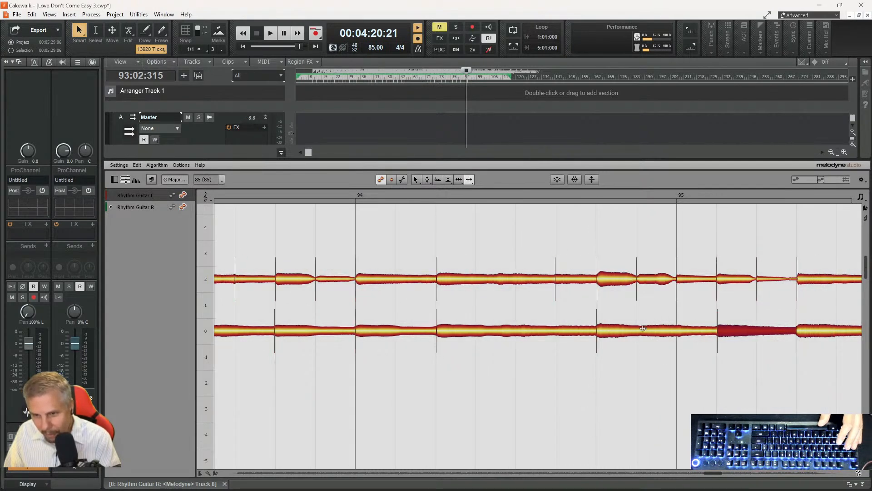
pyautogui.click(641, 331)
pyautogui.rightClick(631, 355)
pyautogui.click(634, 355)
pyautogui.rightClick(638, 321)
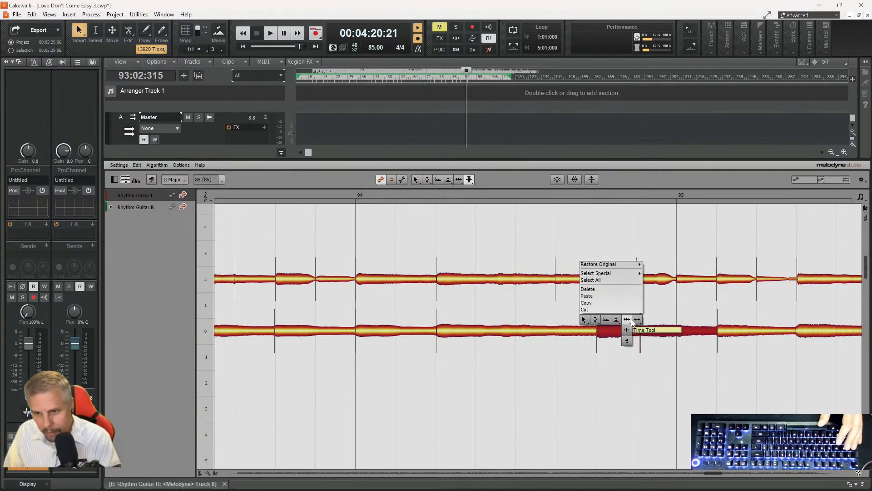
pyautogui.click(632, 320)
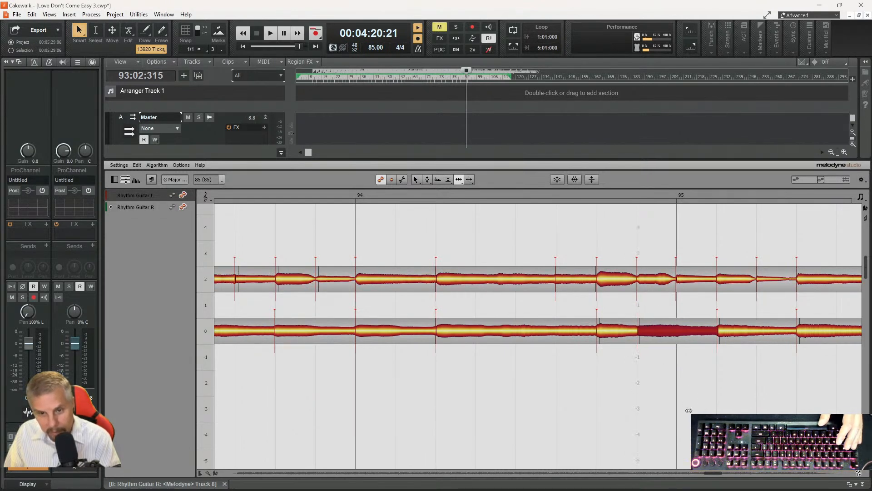
# - Align both guitars' notes with beat 4 of bar 95 and the Rhythm Guitar L note with beat 2 of bar 96
pyautogui.moveTo(715, 471); pyautogui.dragTo(718, 470)
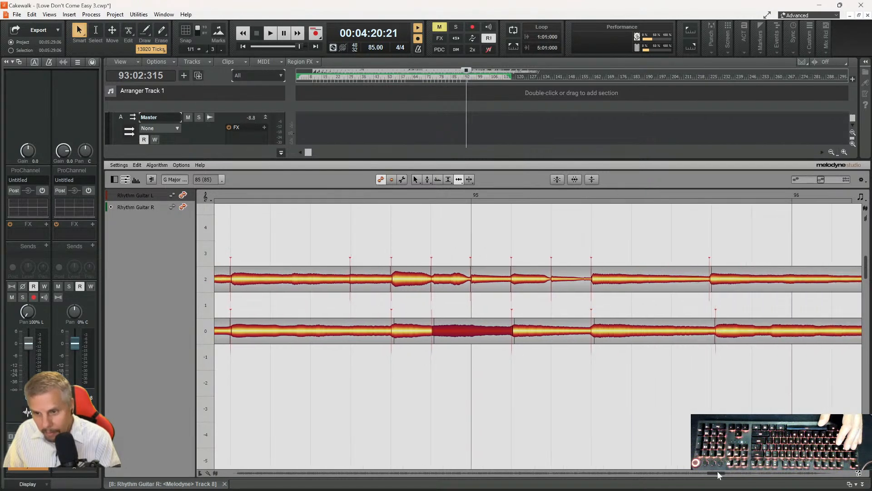
pyautogui.moveTo(725, 328); pyautogui.dragTo(721, 329)
pyautogui.click(717, 278)
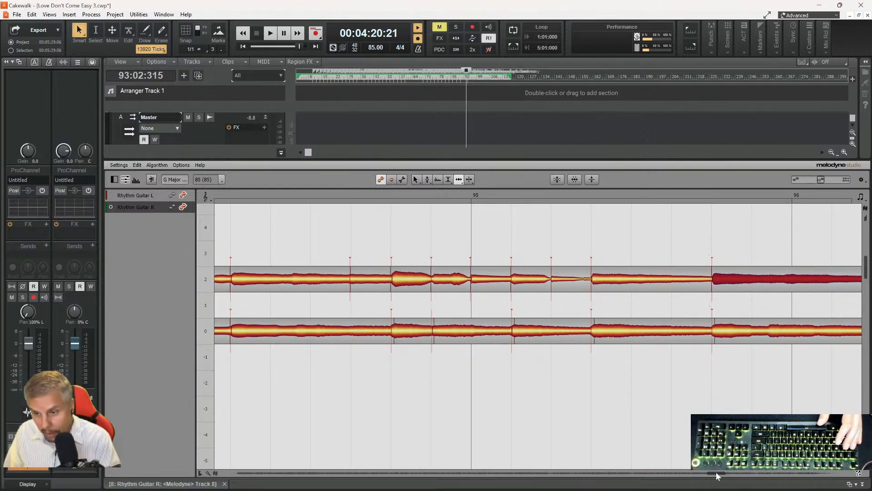
pyautogui.hscroll(3, 717, 476)
pyautogui.moveTo(700, 281); pyautogui.dragTo(704, 283)
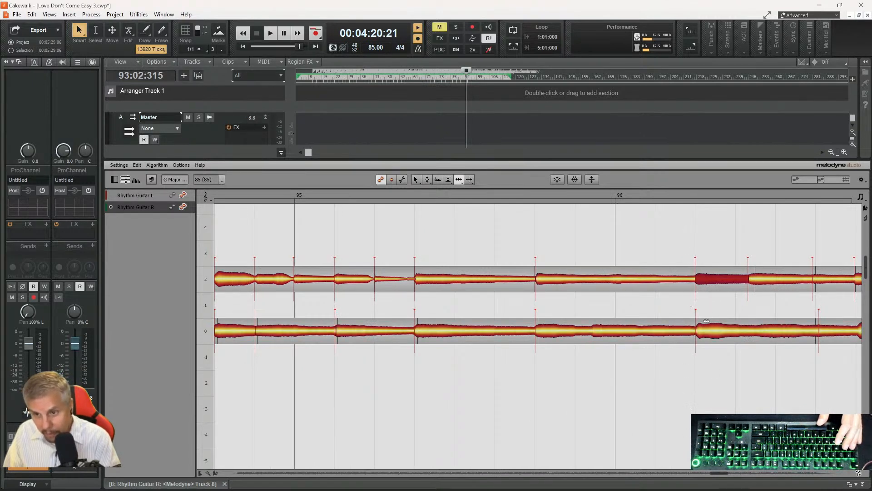
# - Select the Rhythm Guitar L note before beat 3 of bar 96 and play back from just before beat 2
pyautogui.click(752, 278)
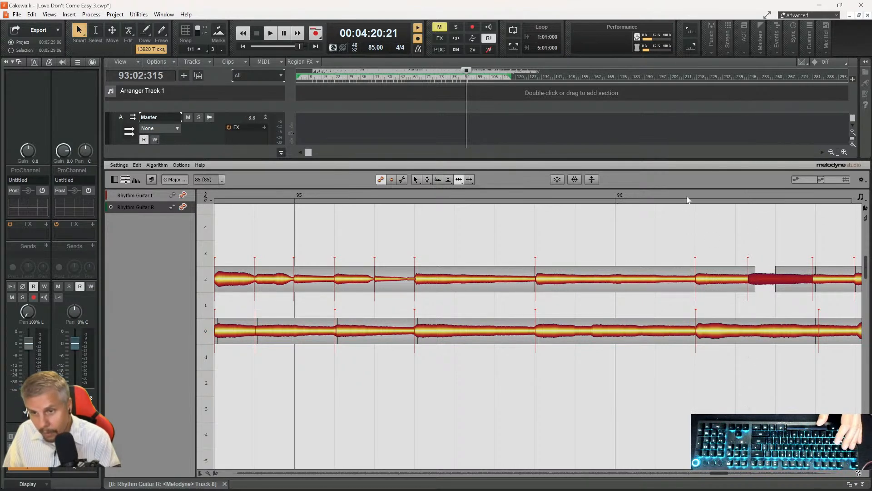
pyautogui.click(684, 195)
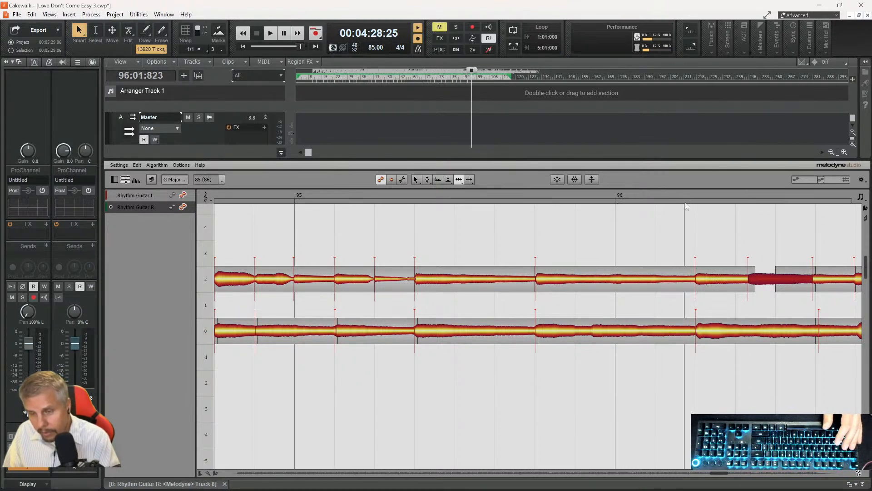
pyautogui.press('space')
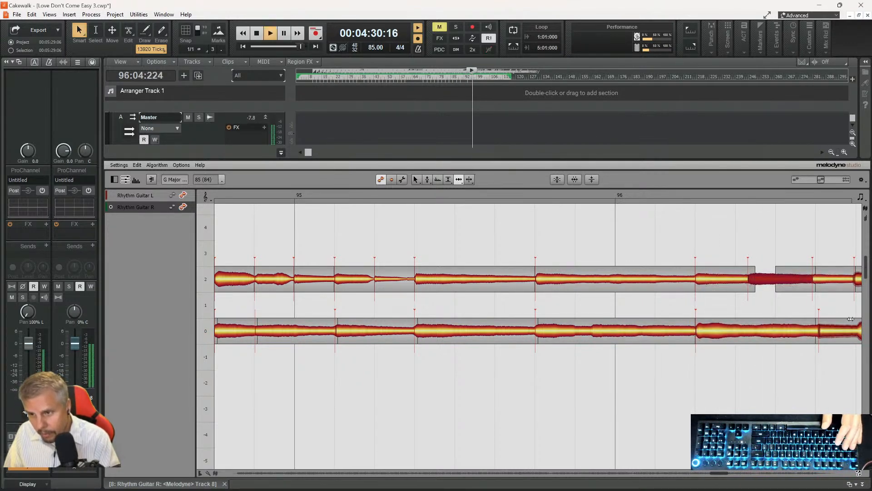
pyautogui.press('space')
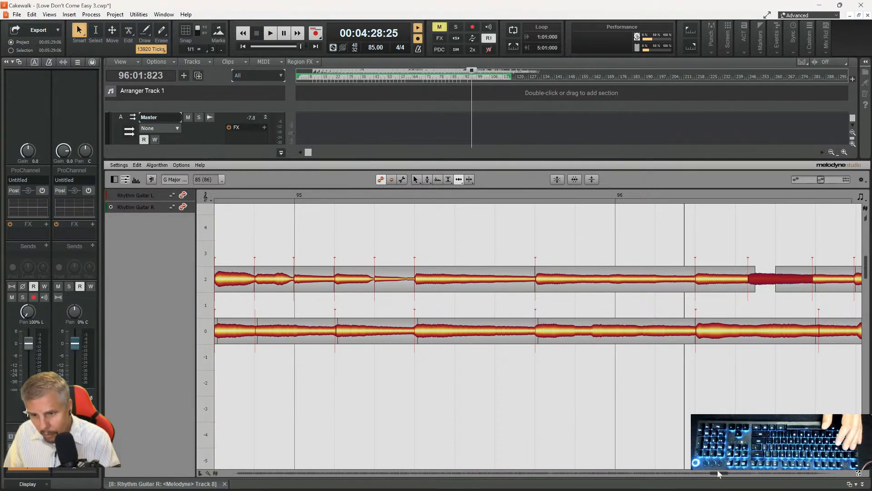
# - Split the Rhythm Guitar R note at the attack near beat 4 of bar 96 with the note separation tool
pyautogui.hscroll(4, 719, 471)
pyautogui.rightClick(741, 298)
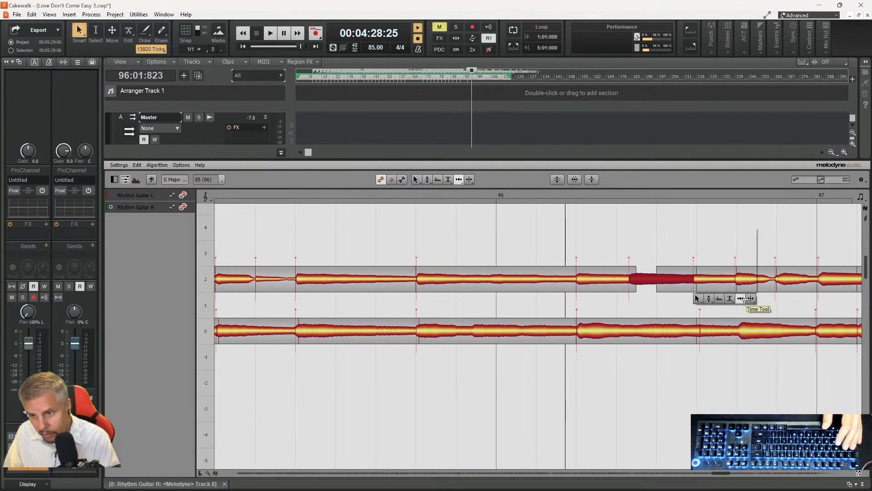
pyautogui.press('Escape')
pyautogui.click(741, 302)
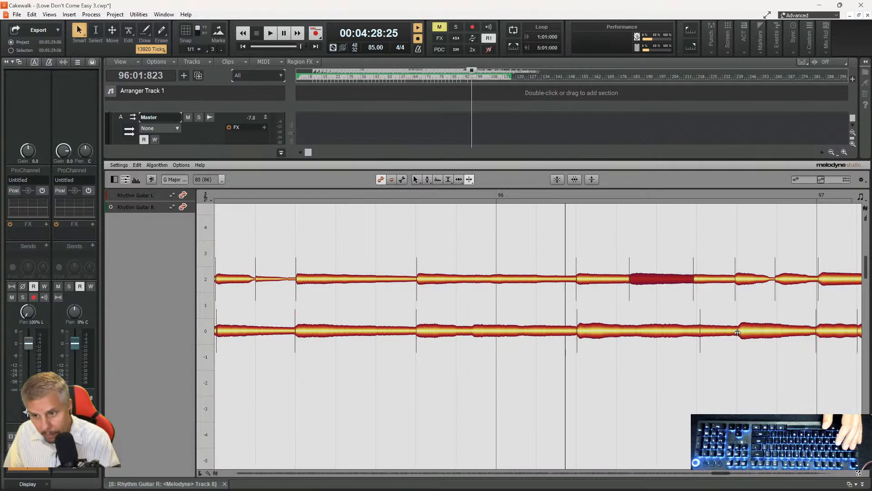
pyautogui.click(739, 331)
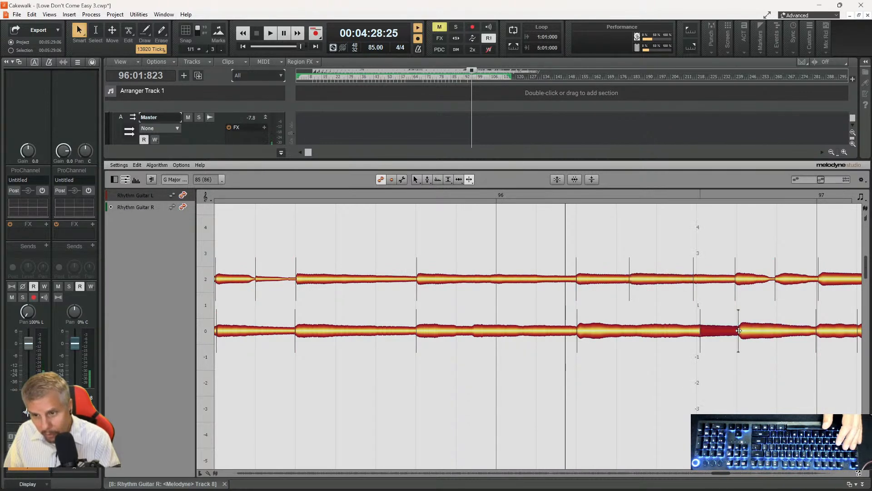
pyautogui.rightClick(738, 331)
pyautogui.click(738, 334)
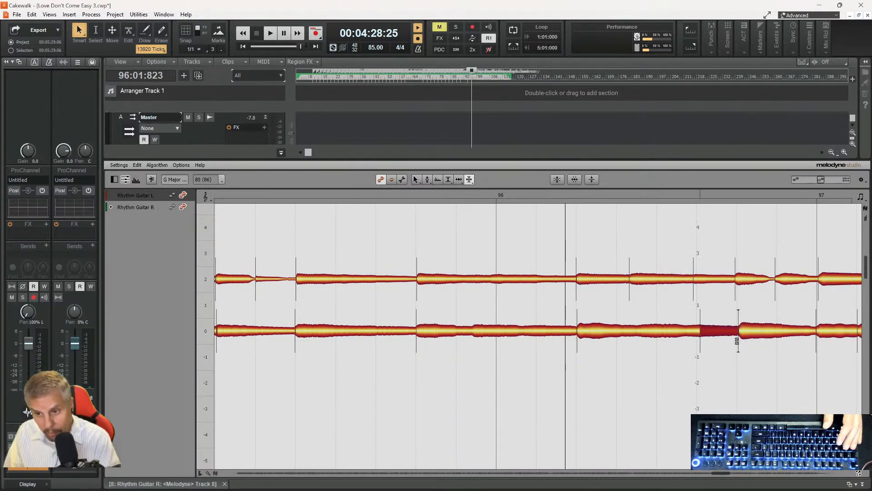
pyautogui.doubleClick(738, 341)
# - Return to the Time Tool and align the newly split Rhythm Guitar R note with beat 4 of bar 96
pyautogui.rightClick(720, 337)
pyautogui.click(706, 335)
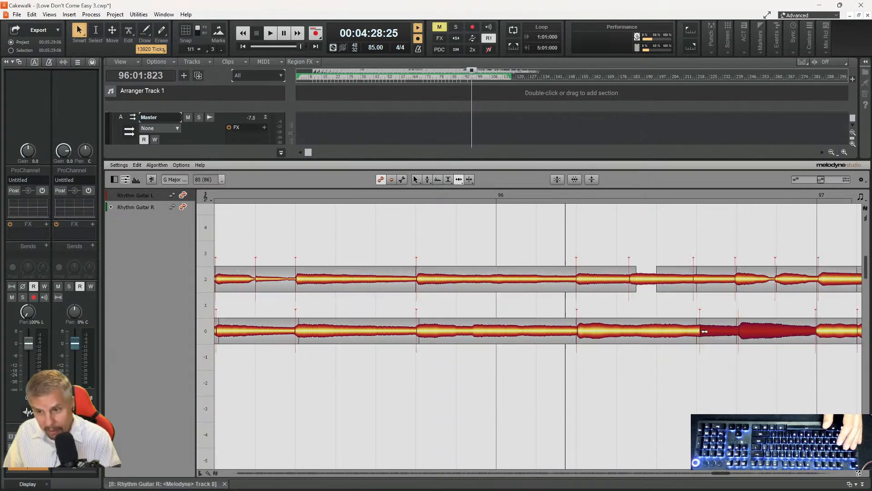
pyautogui.rightClick(710, 307)
pyautogui.click(747, 311)
pyautogui.click(748, 327)
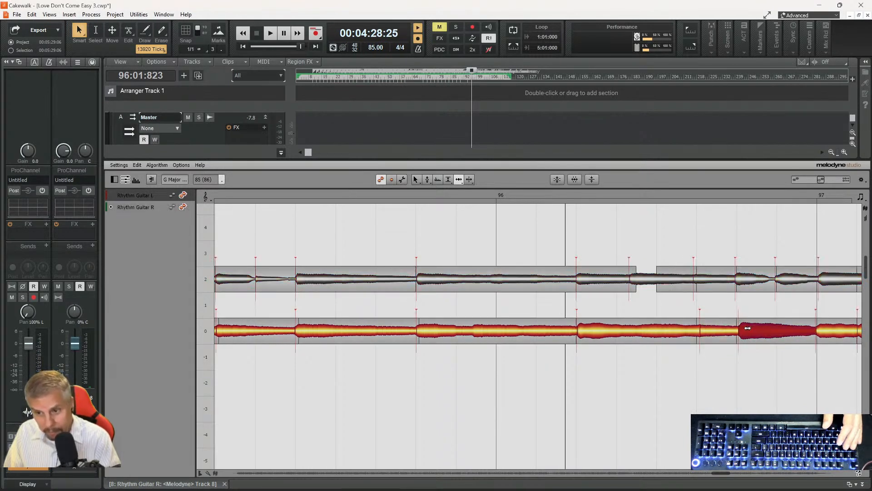
# - Align the Rhythm Guitar L notes on beat 4 of bar 96 and its offbeat, and both guitars' notes with the start of bar 97
pyautogui.doubleClick(740, 281)
pyautogui.click(740, 280)
pyautogui.click(778, 279)
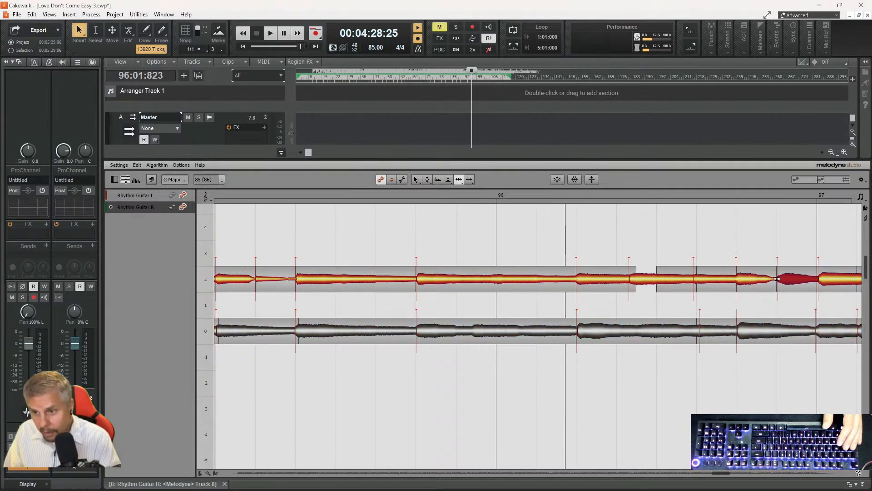
pyautogui.click(825, 279)
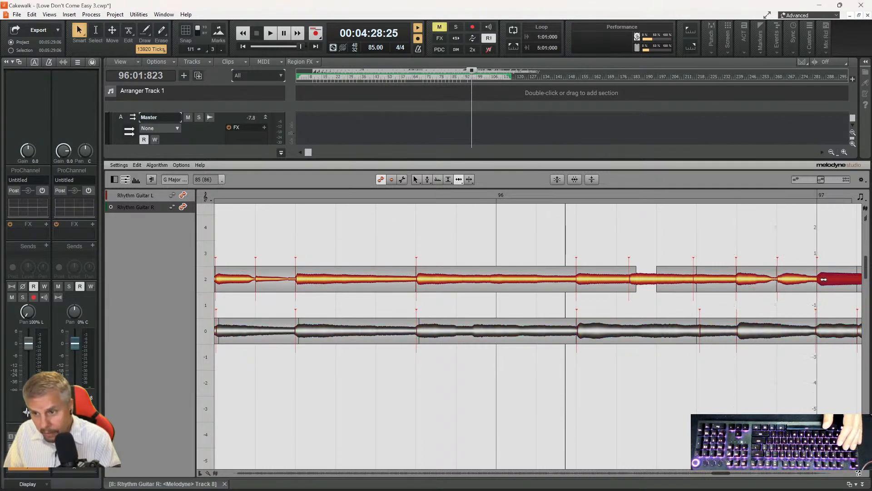
pyautogui.click(824, 333)
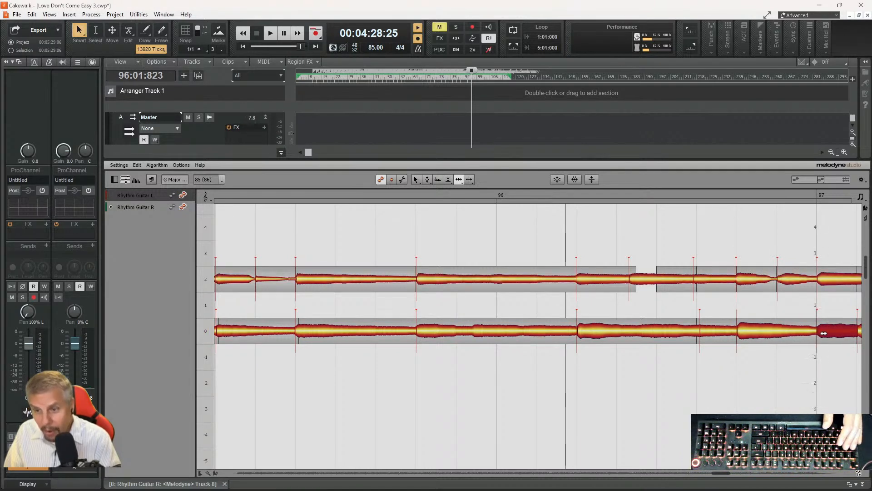
# - Align the Rhythm Guitar L notes in bar 97 with the offbeats after beats 1, 2 and 3
pyautogui.moveTo(721, 475); pyautogui.dragTo(726, 475)
pyautogui.click(693, 284)
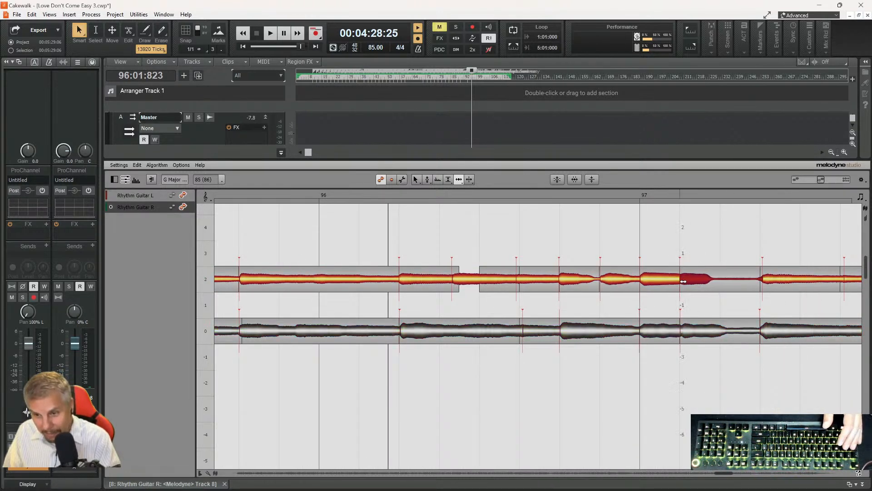
pyautogui.moveTo(769, 281); pyautogui.dragTo(767, 280)
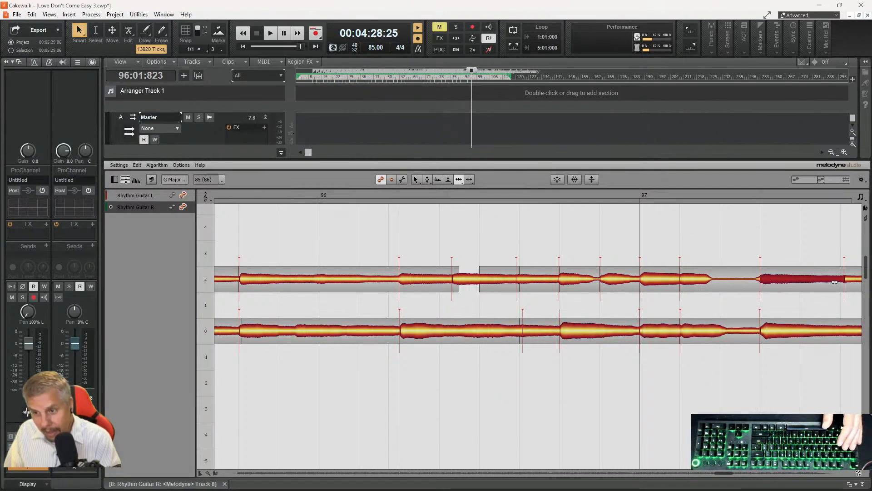
pyautogui.click(846, 278)
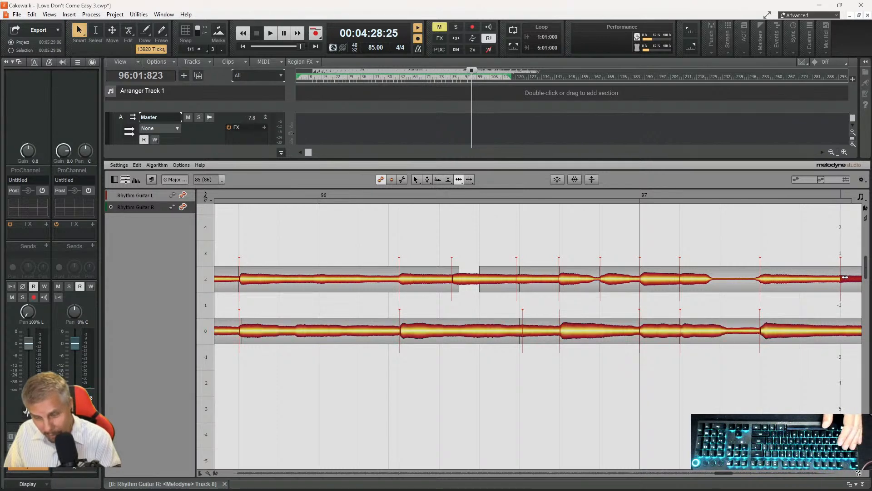
# - Align the Rhythm Guitar R notes with beat 4 of bar 97 and the start of bar 98
pyautogui.moveTo(721, 472); pyautogui.dragTo(726, 470)
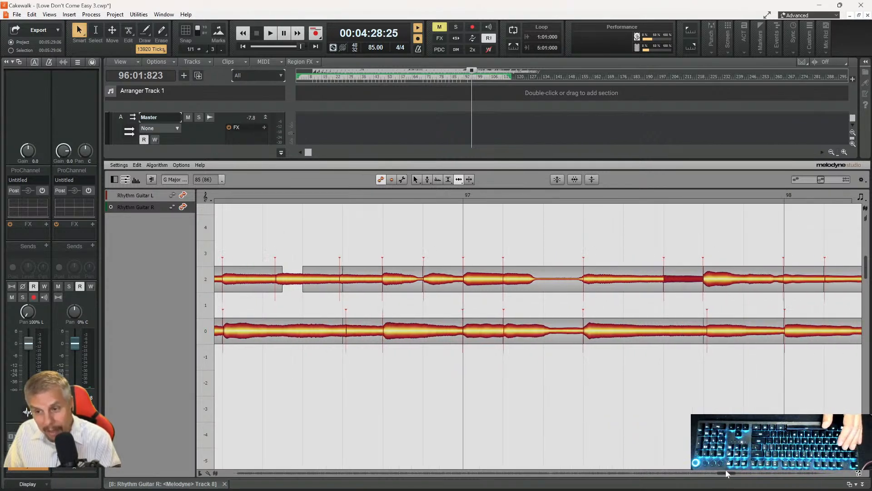
pyautogui.moveTo(715, 332); pyautogui.dragTo(714, 332)
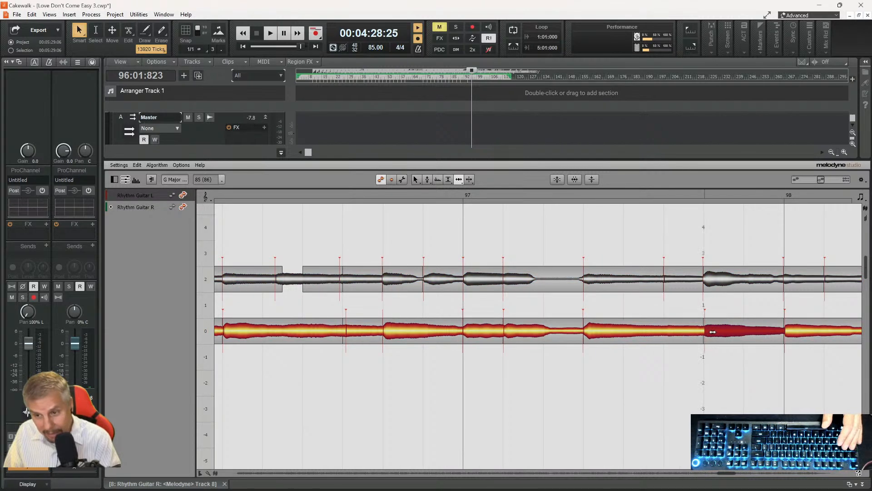
pyautogui.click(788, 332)
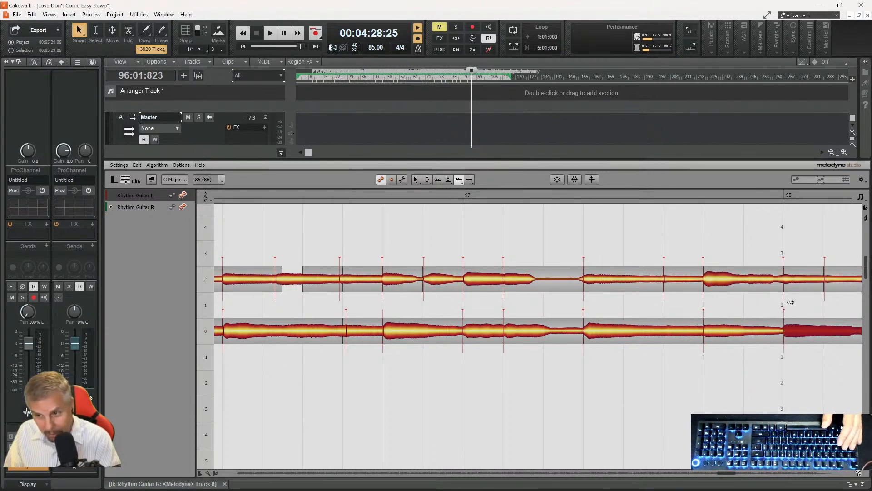
# - Align the Rhythm Guitar L notes on beat 1, its offbeat and beat 4 of bar 98, and the Rhythm Guitar R note on beat 2
pyautogui.click(790, 281)
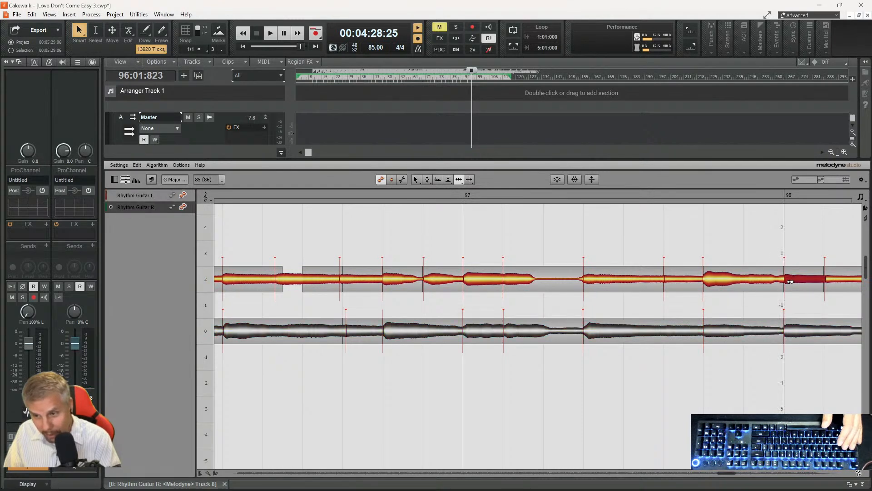
pyautogui.hscroll(3, 728, 477)
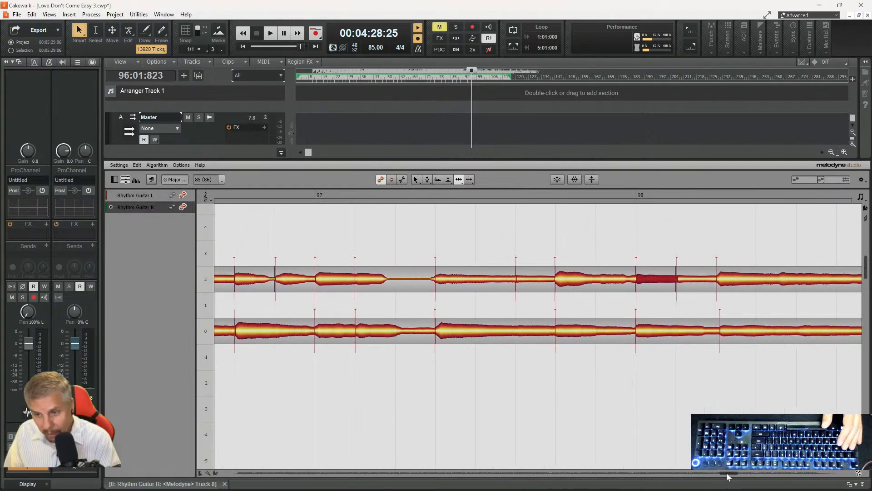
pyautogui.moveTo(726, 329); pyautogui.dragTo(723, 329)
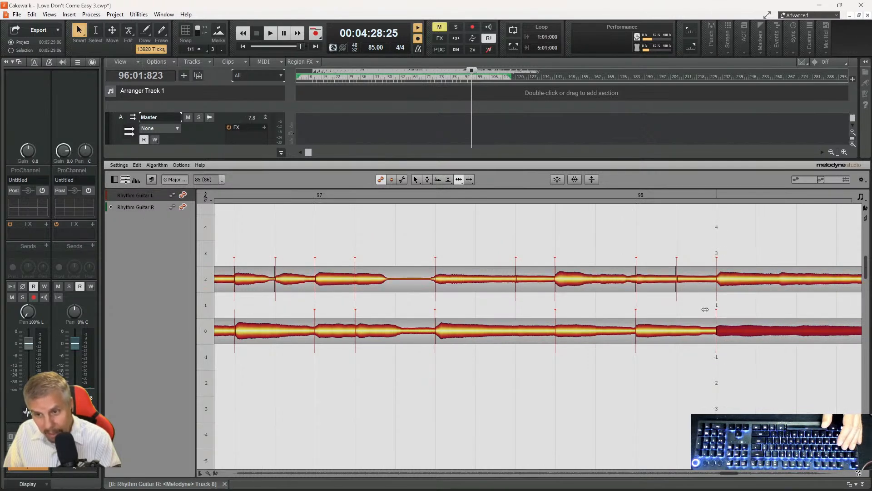
pyautogui.click(684, 279)
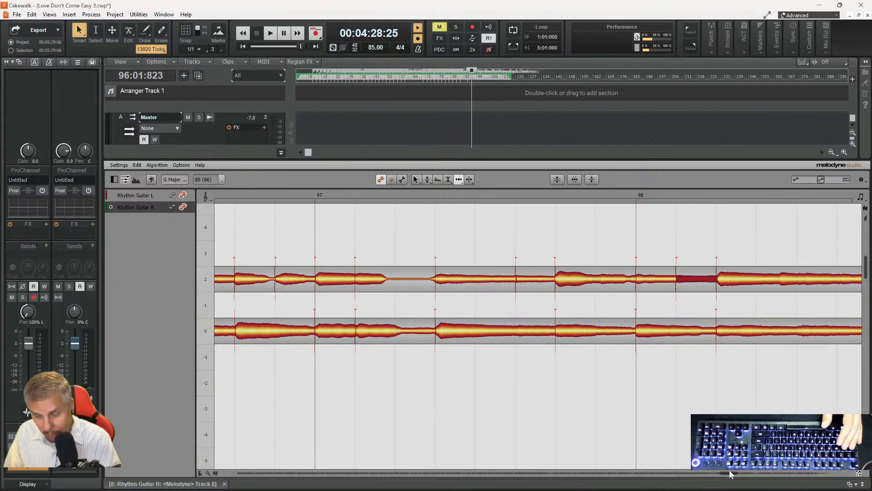
pyautogui.hscroll(2, 731, 474)
pyautogui.click(798, 283)
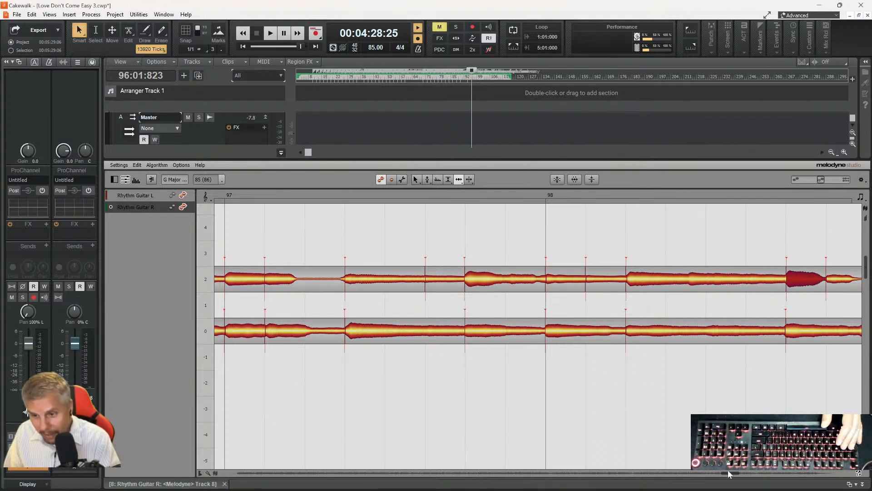
# - Align the Rhythm Guitar R note with the offbeat after beat 1 of bar 99, and split the preceding note at the attack just before bar 99
pyautogui.moveTo(728, 472); pyautogui.dragTo(730, 471)
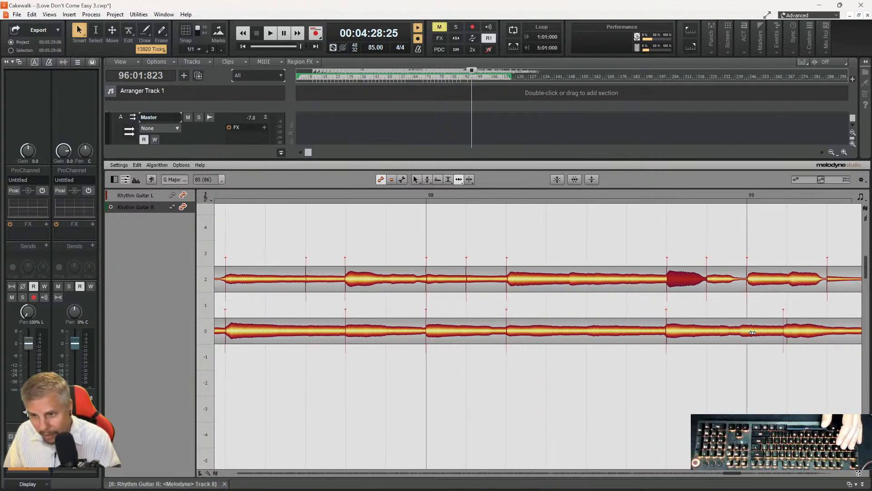
pyautogui.click(787, 331)
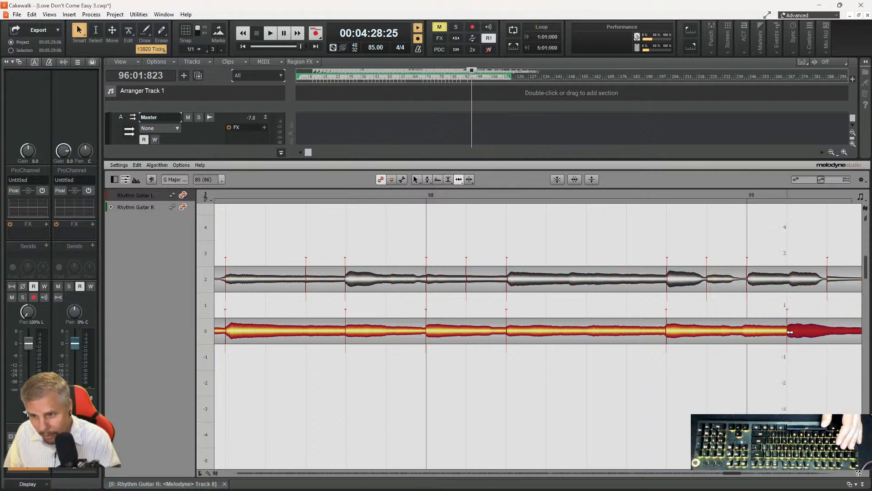
pyautogui.rightClick(745, 340)
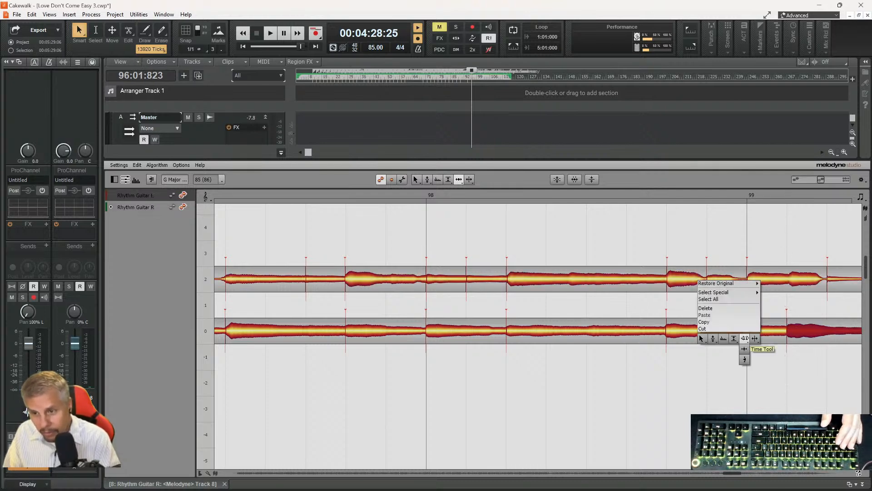
pyautogui.click(746, 335)
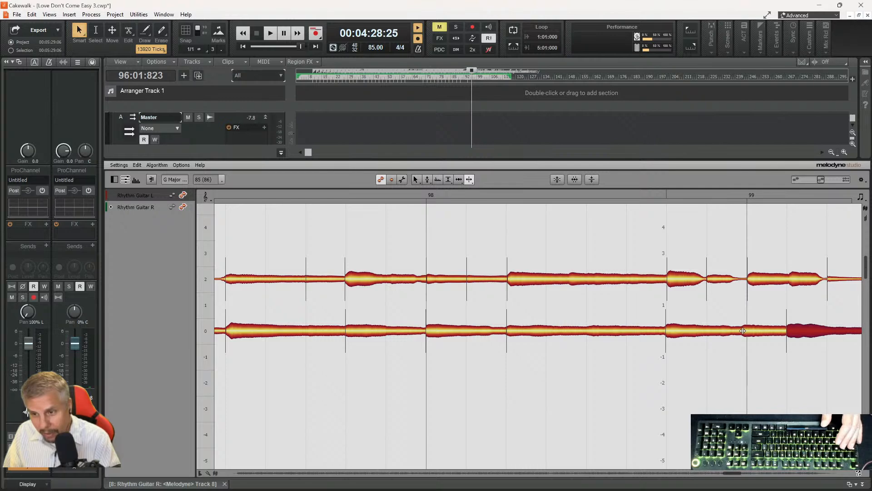
pyautogui.doubleClick(743, 332)
pyautogui.rightClick(742, 346)
pyautogui.click(742, 348)
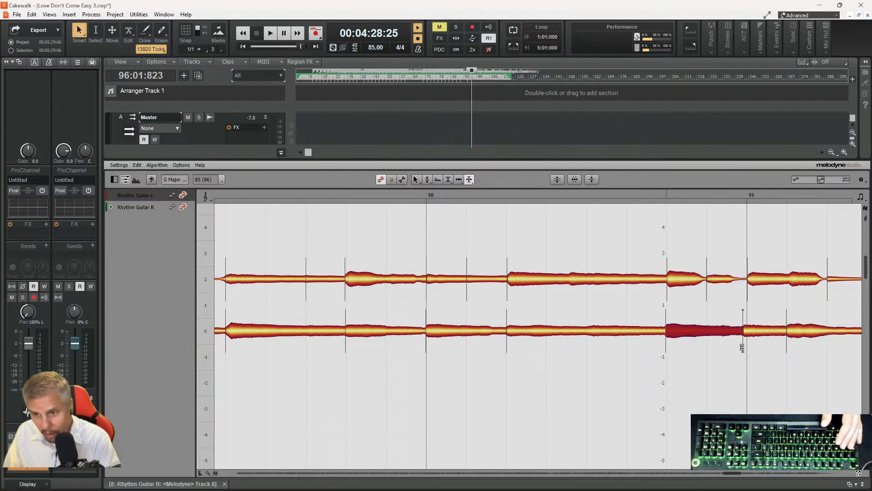
# - Return to the Time Tool and align the newly split Rhythm Guitar R note with the start of bar 99
pyautogui.rightClick(741, 334)
pyautogui.click(728, 325)
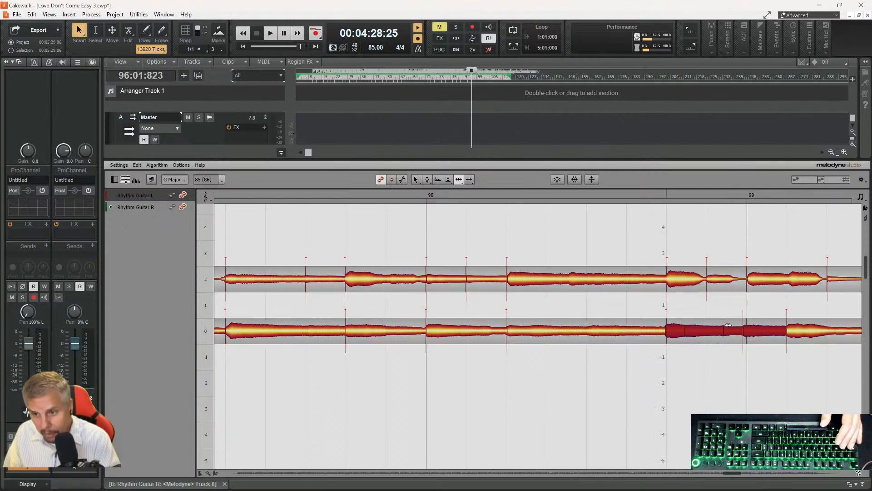
pyautogui.click(730, 303)
pyautogui.click(747, 331)
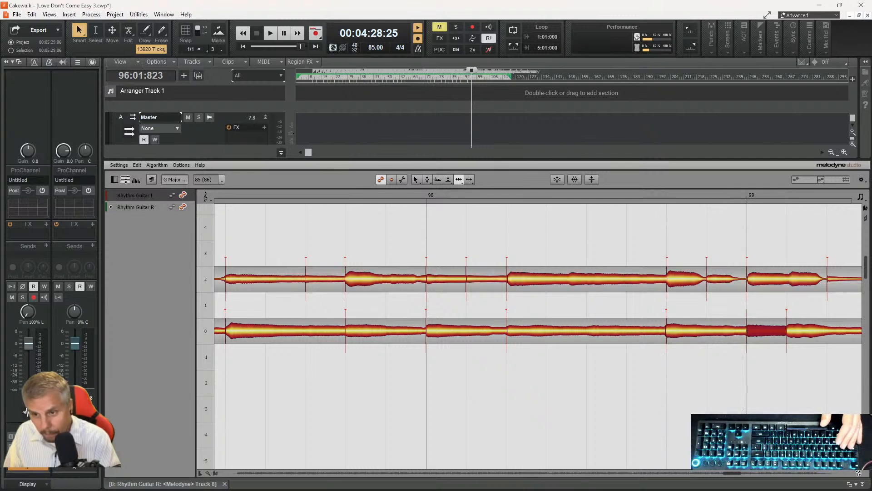
# - Align the Rhythm Guitar R notes in bar 99 with the offbeat after beat 2 and with beat 4
pyautogui.hscroll(3, 737, 475)
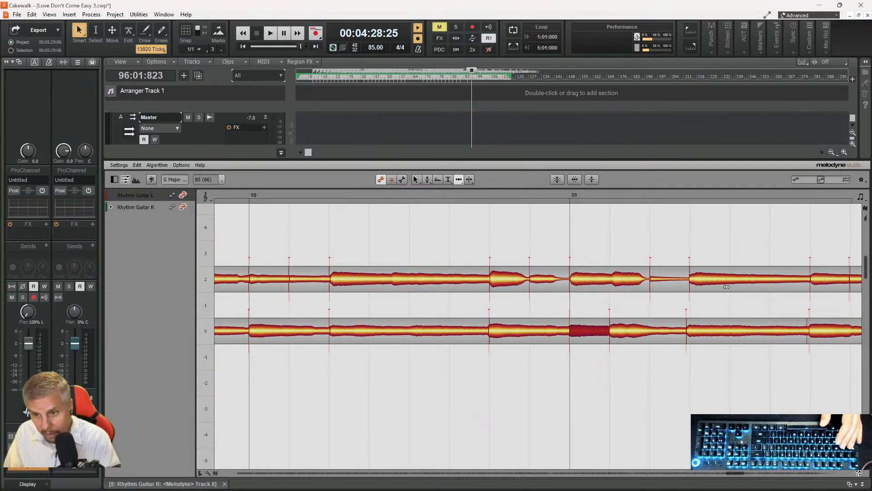
pyautogui.moveTo(693, 332); pyautogui.dragTo(696, 332)
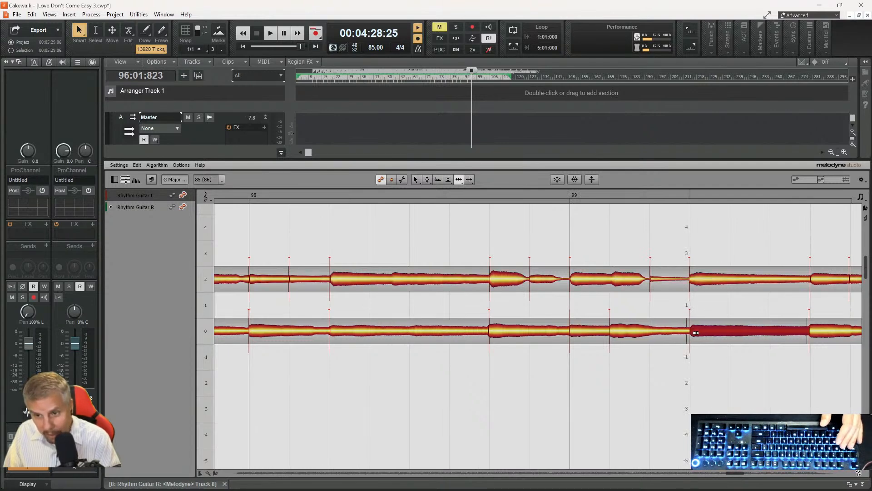
pyautogui.click(821, 332)
pyautogui.moveTo(822, 332); pyautogui.dragTo(820, 330)
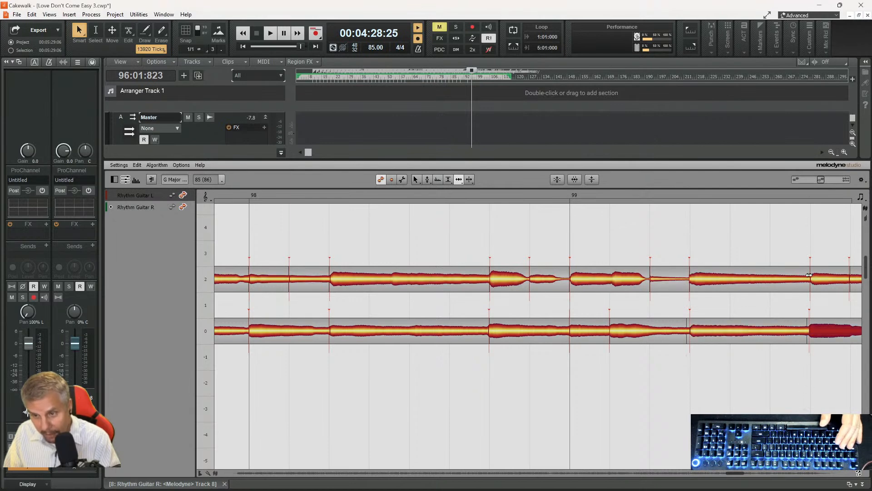
# - Align the Rhythm Guitar L note with the offbeat after beat 4 of bar 99, and both guitars' notes with beat 2 of bar 100
pyautogui.moveTo(733, 471); pyautogui.dragTo(735, 472)
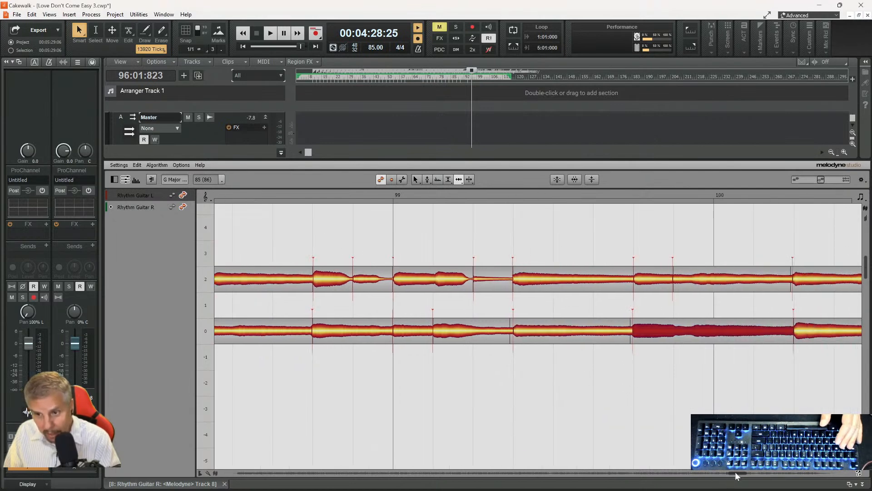
pyautogui.click(689, 280)
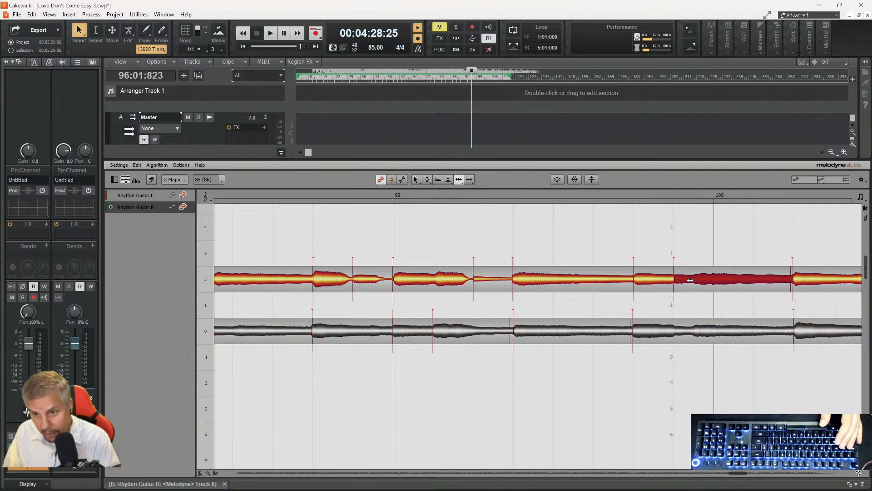
pyautogui.click(799, 279)
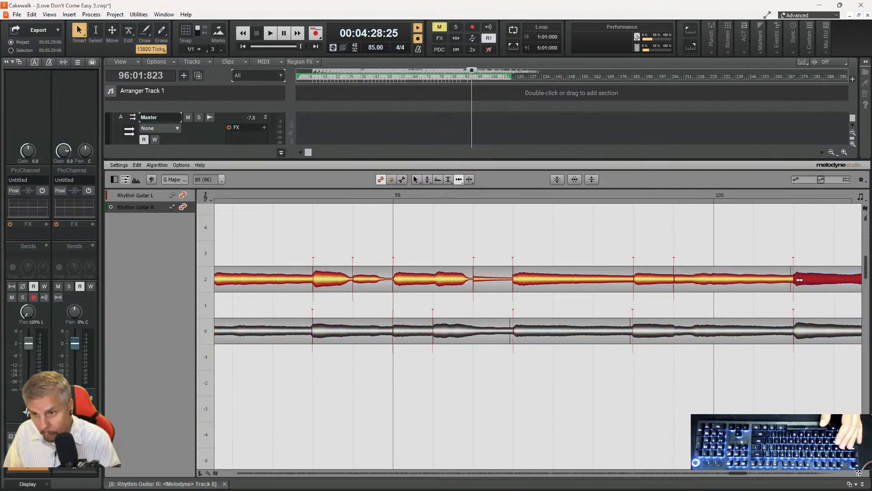
pyautogui.click(798, 323)
pyautogui.click(798, 334)
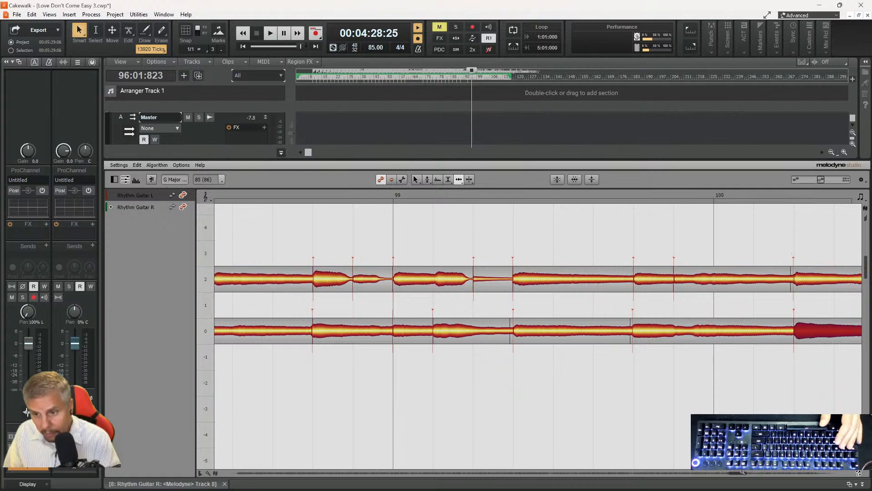
# - Align the Rhythm Guitar L and Rhythm Guitar R notes with beat 4 of bar 100
pyautogui.moveTo(737, 472); pyautogui.dragTo(738, 471)
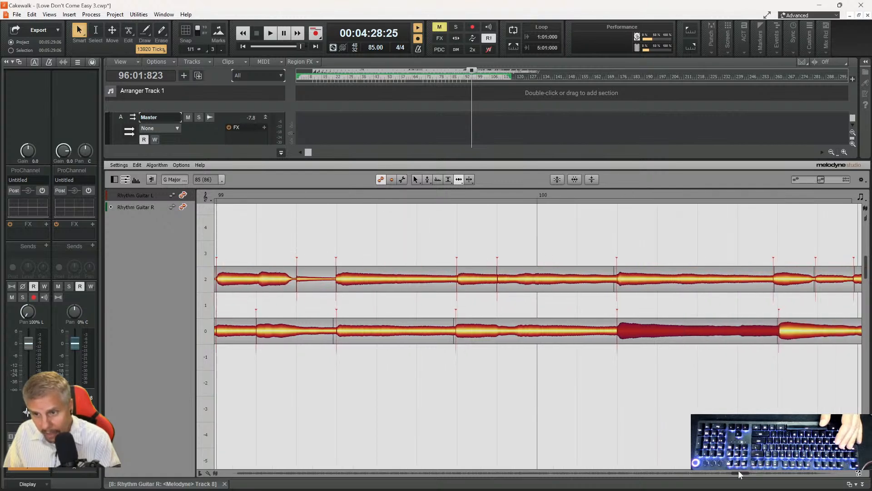
pyautogui.click(777, 278)
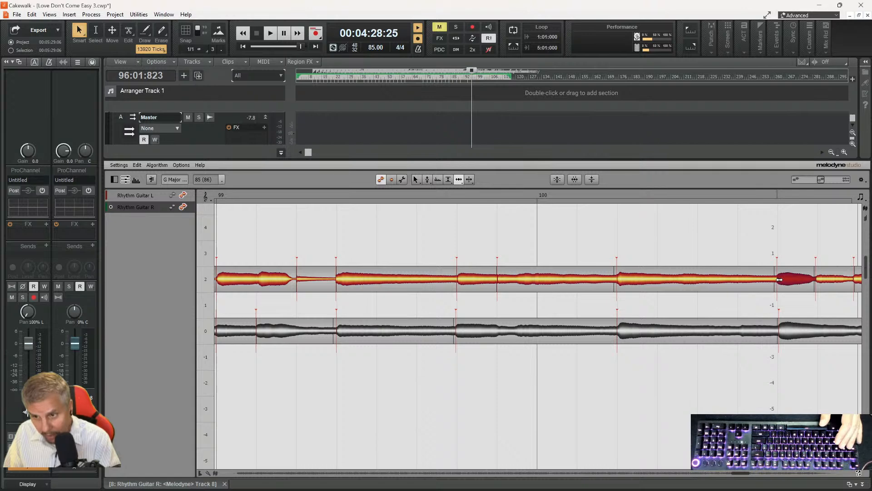
pyautogui.click(782, 333)
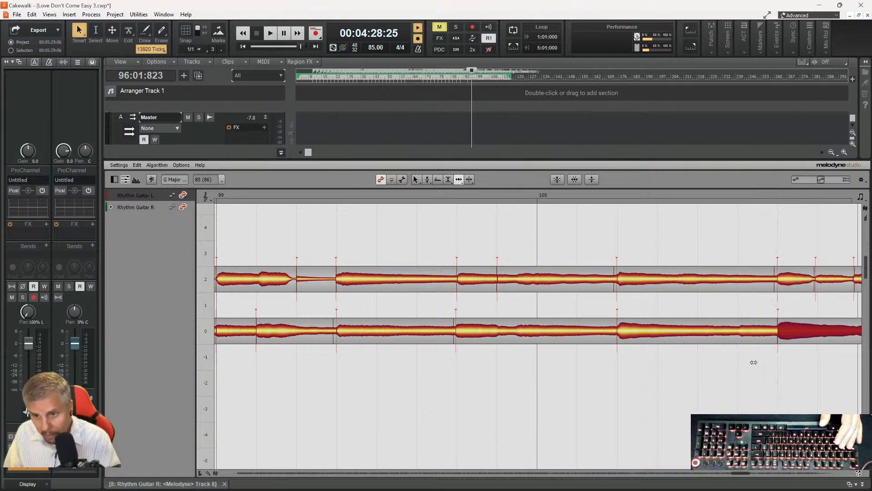
# - With the Amplitude Tool, lower Rhythm Guitar R notes in bars 99 and 100, and on beat 4 of bar 100 set R to -3.72 dB and L to -1.44 dB
pyautogui.rightClick(623, 335)
pyautogui.click(626, 333)
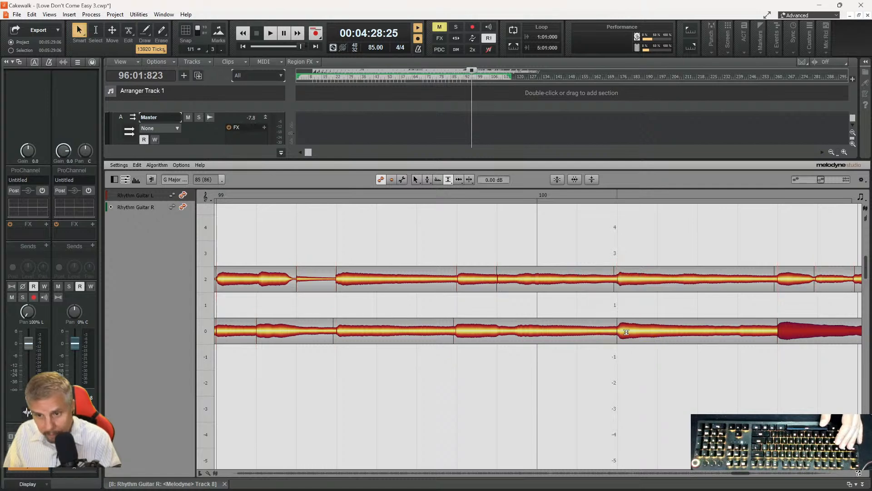
pyautogui.click(626, 333)
pyautogui.click(468, 330)
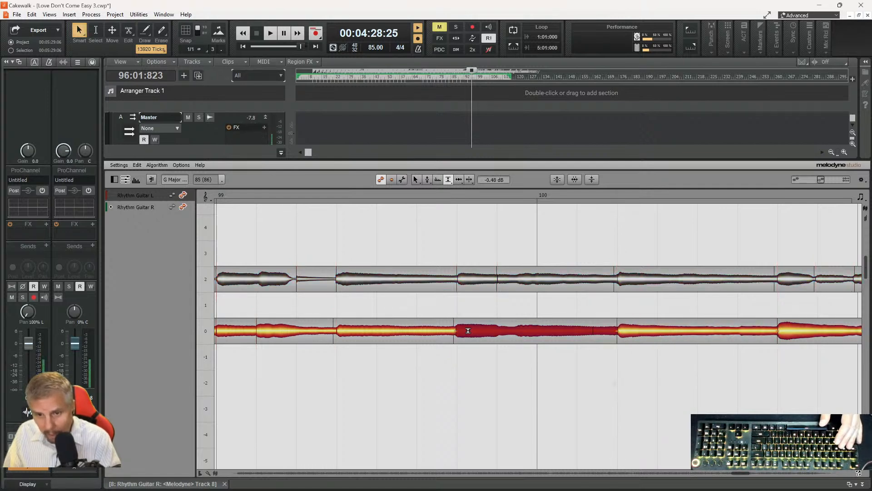
pyautogui.click(805, 330)
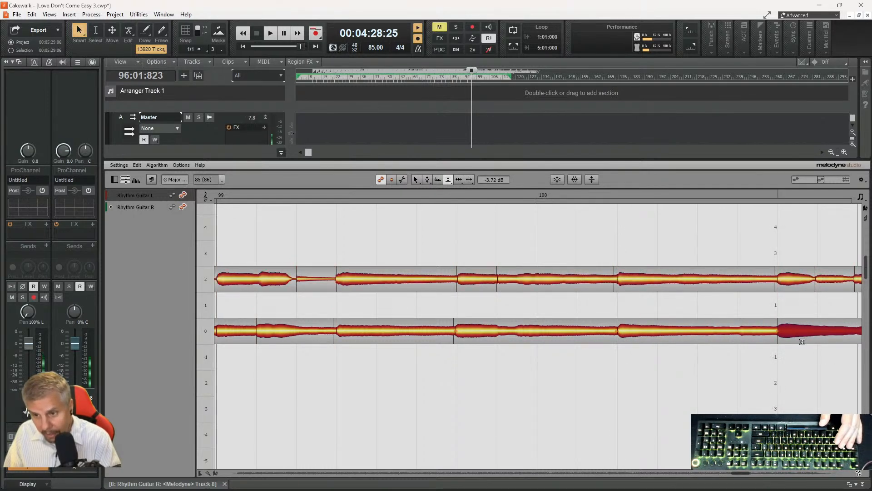
pyautogui.click(792, 275)
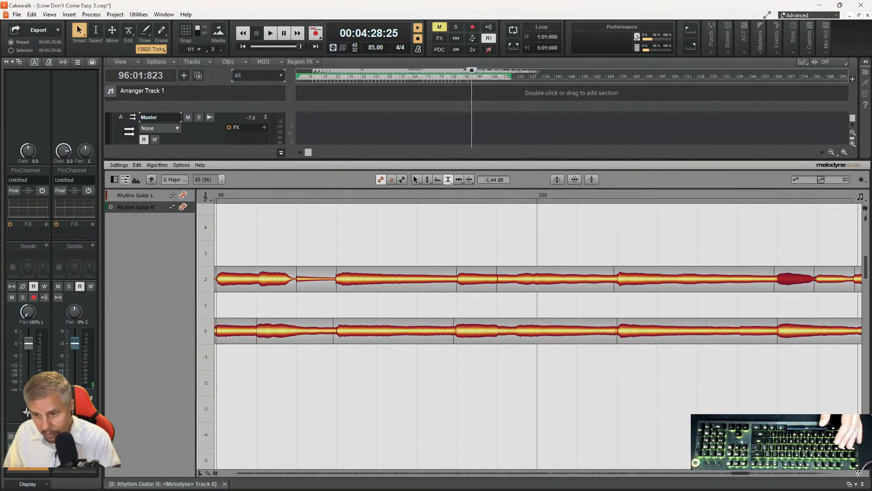
# - Return to the Time Tool and align both guitars' notes in bar 101 with the offbeats after beats 1 and 2, plus the L note on beat 2
pyautogui.moveTo(740, 470); pyautogui.dragTo(742, 471)
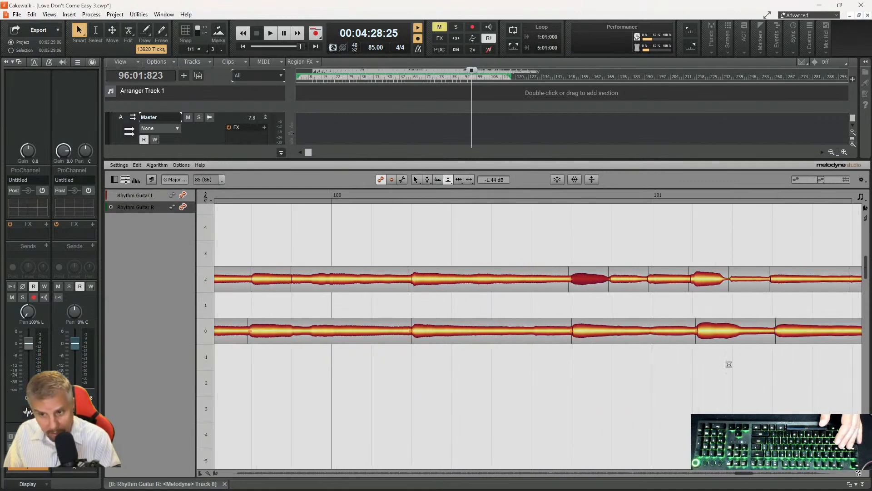
pyautogui.rightClick(719, 329)
pyautogui.click(723, 331)
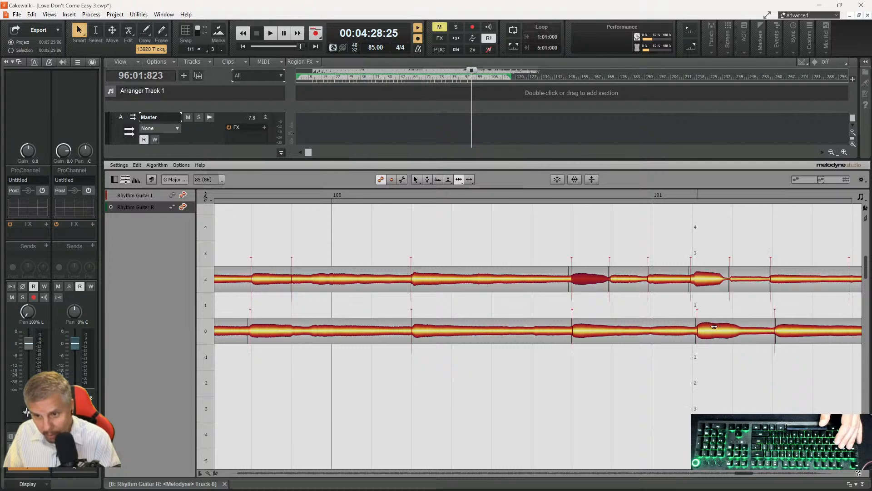
pyautogui.moveTo(707, 328); pyautogui.dragTo(703, 329)
pyautogui.moveTo(703, 286); pyautogui.dragTo(784, 293)
pyautogui.moveTo(792, 333); pyautogui.dragTo(791, 333)
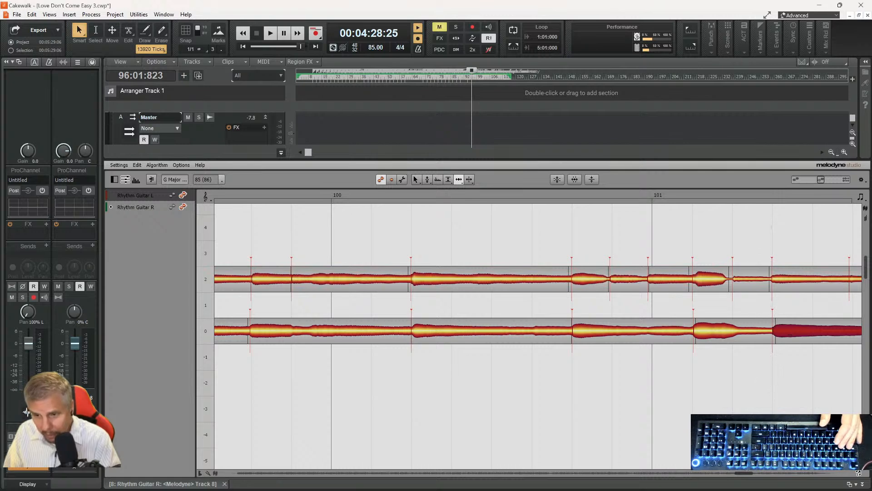
# - Align the Rhythm Guitar L notes with beats 1 and 4 of bar 101, beat 4's offbeat and the start of bar 102, and play the passage
pyautogui.hscroll(3, 749, 473)
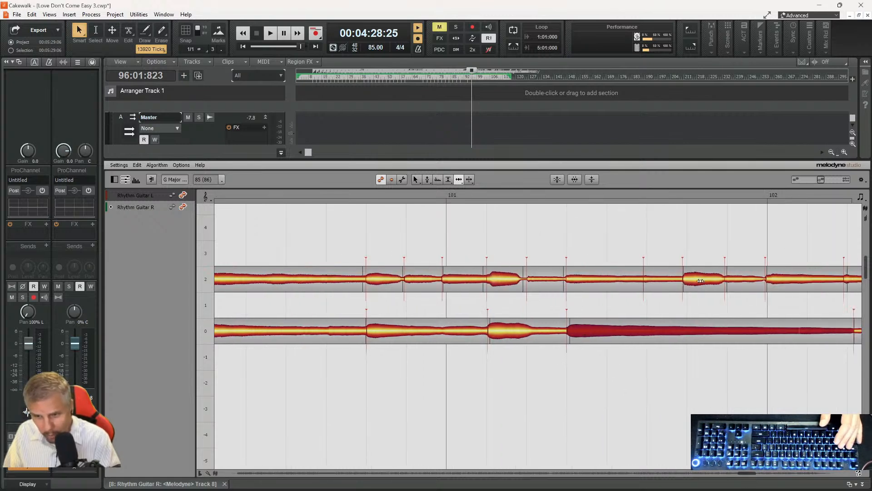
pyautogui.moveTo(694, 280); pyautogui.dragTo(768, 279)
pyautogui.click(736, 278)
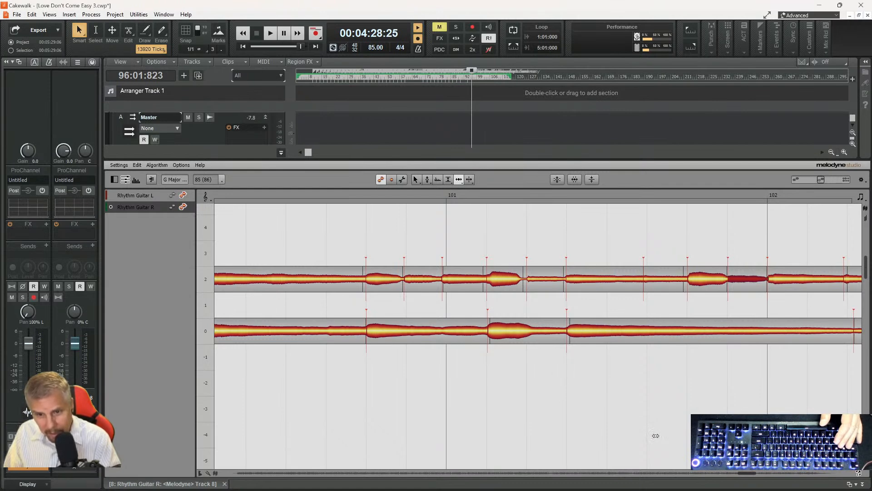
pyautogui.moveTo(453, 279)
pyautogui.mouseDown()
pyautogui.moveTo(409, 276)
pyautogui.moveTo(447, 279)
pyautogui.mouseUp()
pyautogui.click(354, 194)
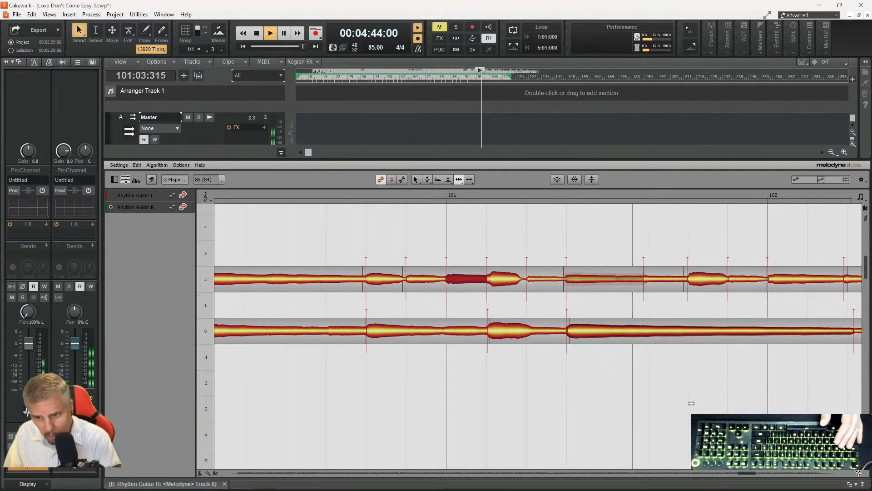
pyautogui.press('space')
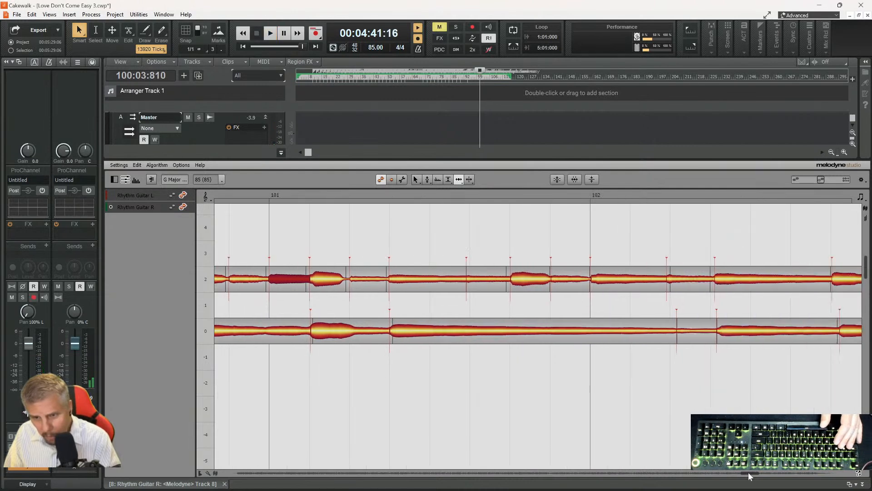
# - With the Amplitude Tool, set bar 101's notes after beat 1 to about -1.44 dB (L) and -2.64 dB (R), and L's beat 4 note to -1.68 dB
pyautogui.rightClick(406, 285)
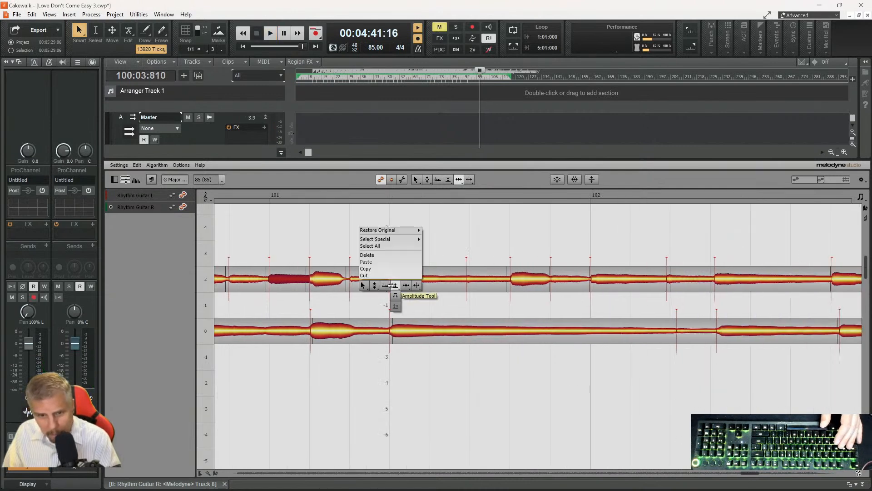
pyautogui.click(388, 289)
pyautogui.click(321, 280)
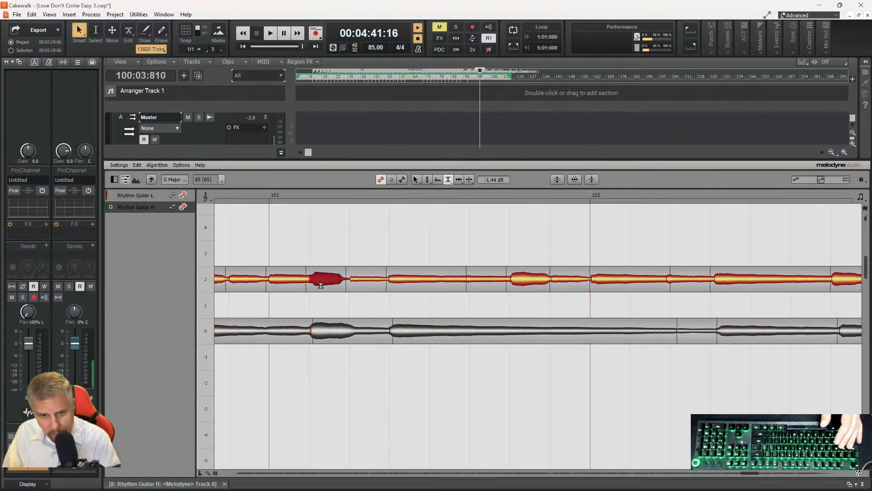
pyautogui.click(329, 337)
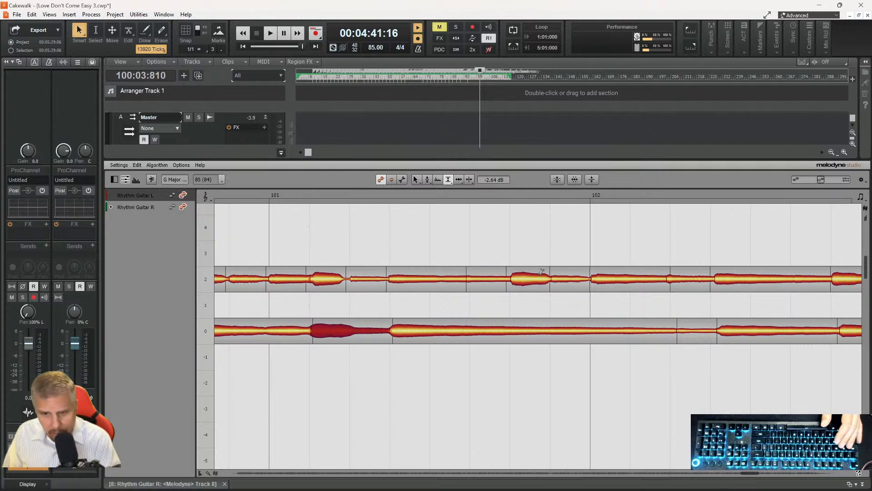
pyautogui.click(525, 279)
pyautogui.moveTo(525, 280); pyautogui.dragTo(530, 280)
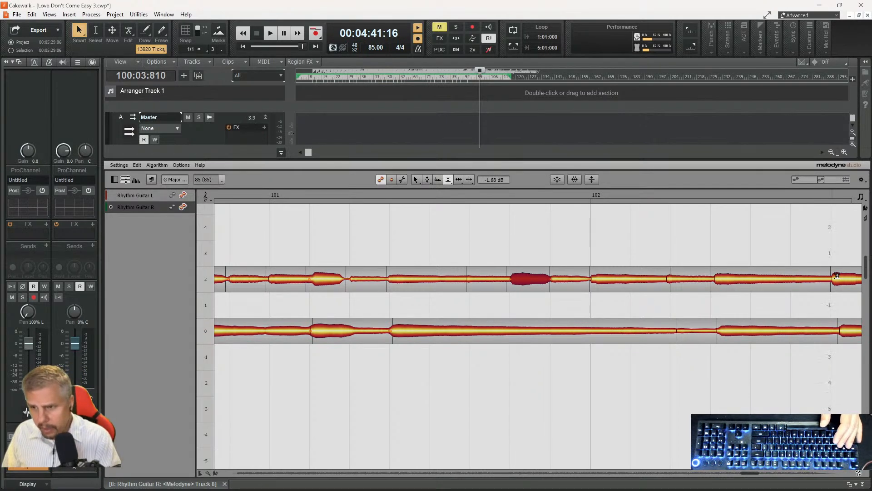
# - Return to the Time Tool and align both guitars' notes in bar 102 with beat 4, beat 2 and the offbeat after beat 2
pyautogui.rightClick(838, 275)
pyautogui.click(839, 278)
pyautogui.moveTo(840, 278); pyautogui.dragTo(838, 278)
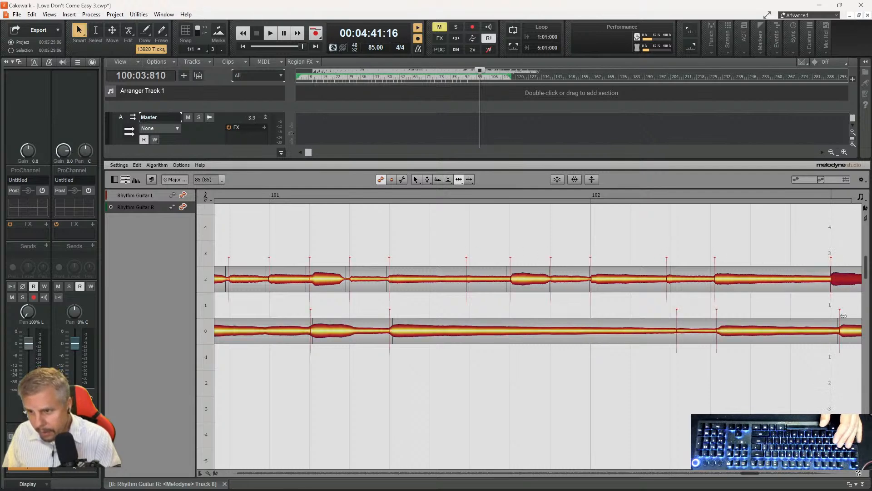
pyautogui.click(838, 331)
pyautogui.moveTo(839, 333); pyautogui.dragTo(835, 335)
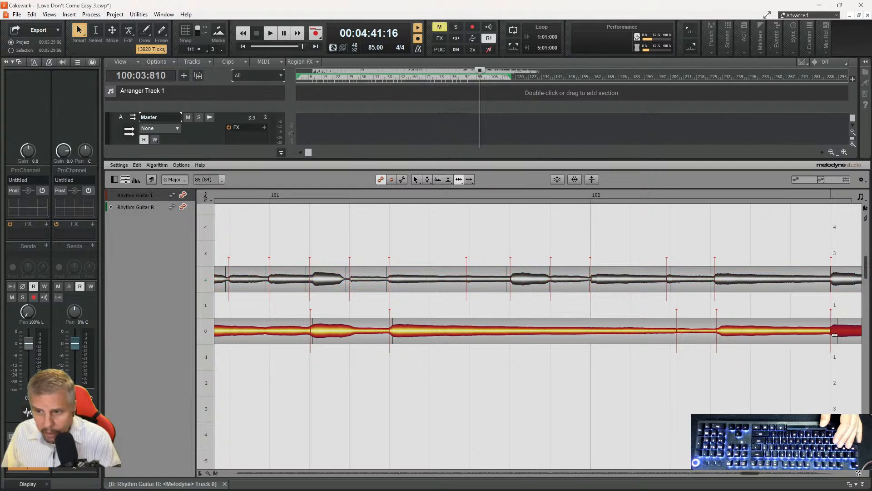
pyautogui.moveTo(724, 337); pyautogui.dragTo(718, 337)
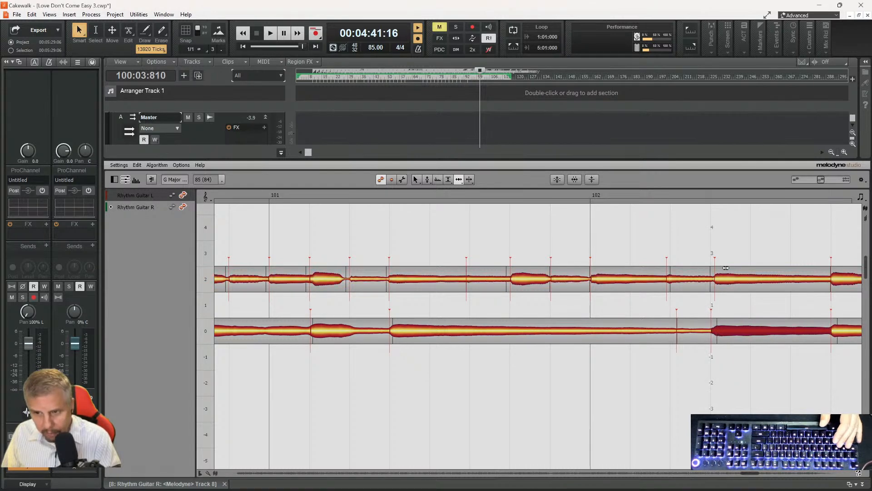
pyautogui.moveTo(726, 273); pyautogui.dragTo(677, 282)
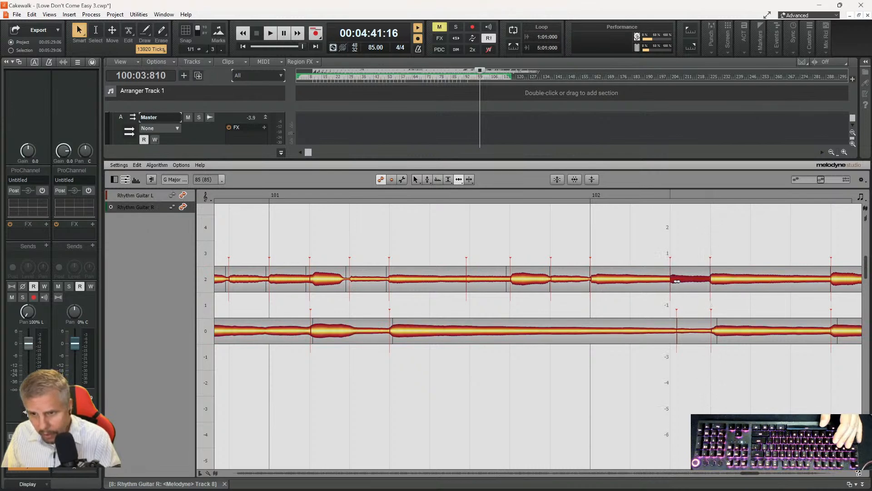
pyautogui.moveTo(683, 331); pyautogui.dragTo(666, 346)
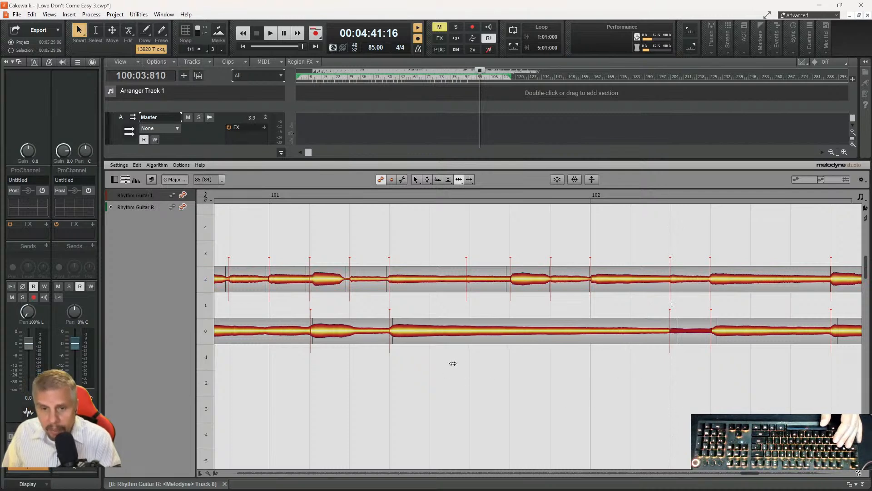
# - Align both guitars with beat 2 and its offbeat in bar 103, R with the bar's start, and L with the offbeat after bar 102's beat 4
pyautogui.moveTo(748, 472); pyautogui.dragTo(754, 473)
pyautogui.moveTo(666, 277); pyautogui.dragTo(720, 281)
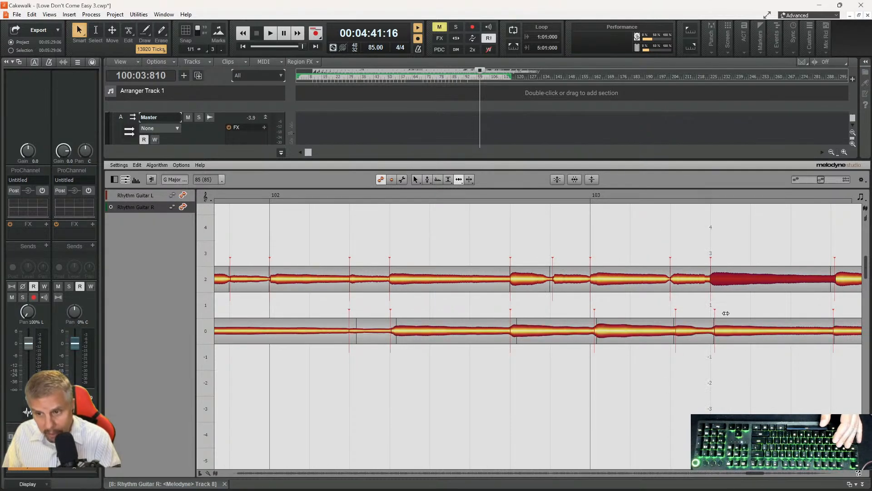
pyautogui.moveTo(719, 328); pyautogui.dragTo(685, 331)
pyautogui.moveTo(599, 333); pyautogui.dragTo(595, 333)
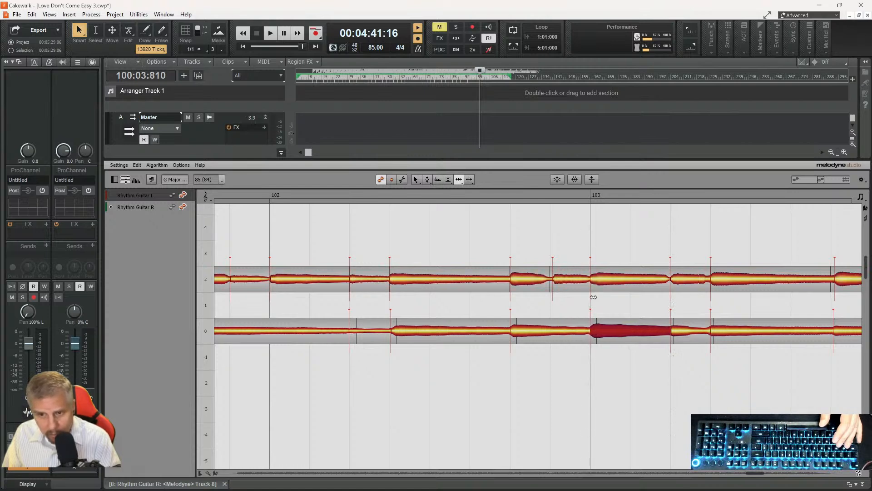
pyautogui.click(558, 276)
pyautogui.moveTo(559, 276); pyautogui.dragTo(558, 276)
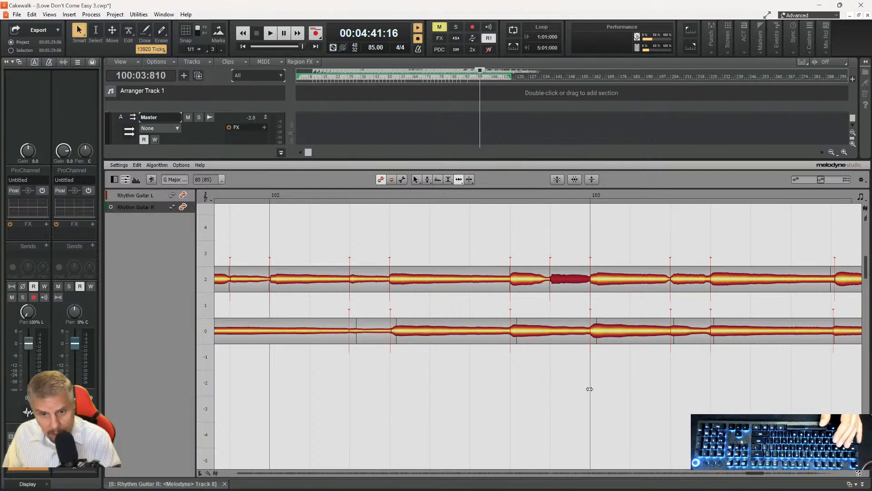
# - Align both guitars with beat 4 of bar 103 and beat 2 of bar 104, plus L with bar 103's last offbeat and bar 104's start
pyautogui.moveTo(753, 471); pyautogui.dragTo(757, 471)
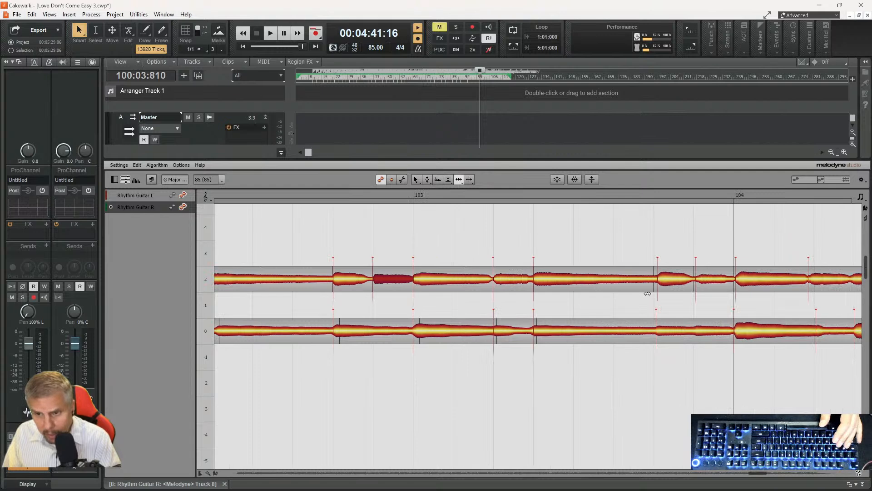
pyautogui.moveTo(668, 281); pyautogui.dragTo(741, 278)
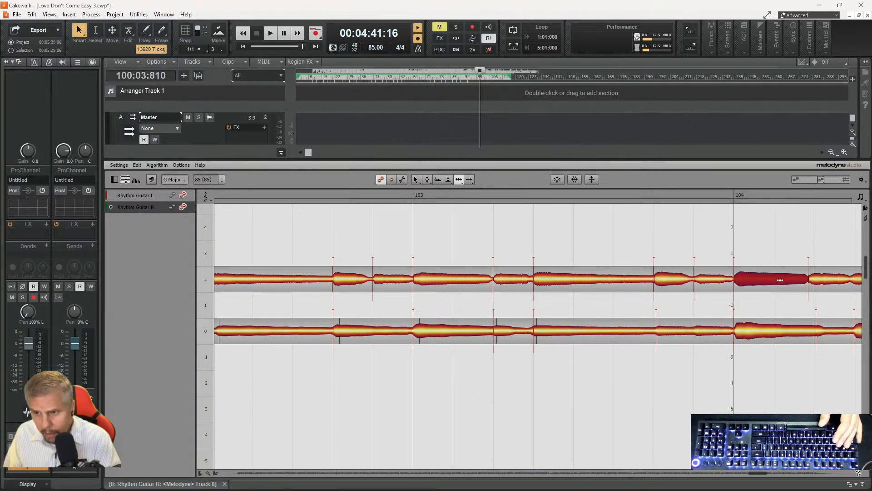
pyautogui.moveTo(809, 280); pyautogui.dragTo(815, 280)
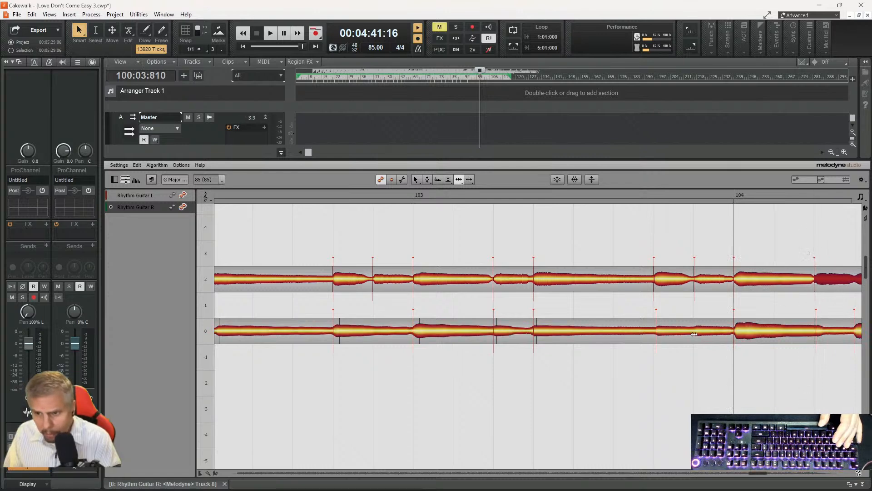
pyautogui.moveTo(657, 331); pyautogui.dragTo(658, 332)
pyautogui.moveTo(758, 474); pyautogui.dragTo(761, 475)
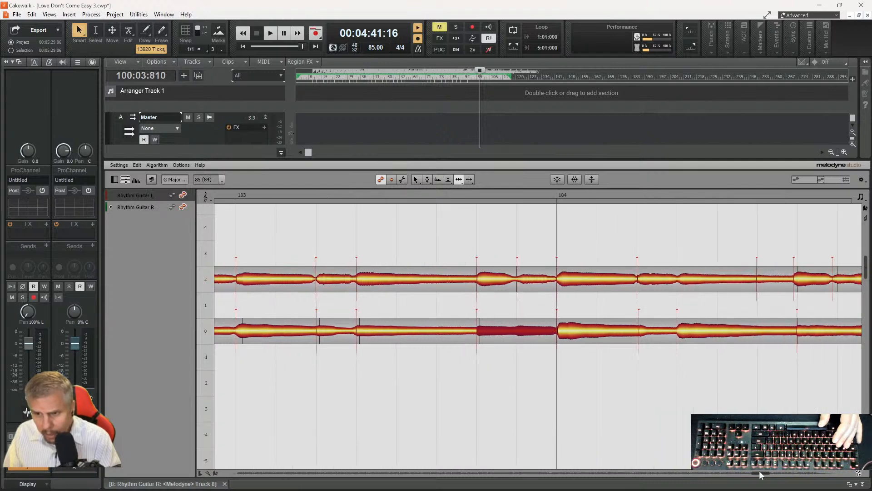
pyautogui.moveTo(640, 333); pyautogui.dragTo(641, 313)
# - Align L notes with beat 4 of bar 104, its offbeat and the start of bar 105, and the R note with the offbeat after bar 105's beat 1
pyautogui.moveTo(806, 285); pyautogui.dragTo(809, 286)
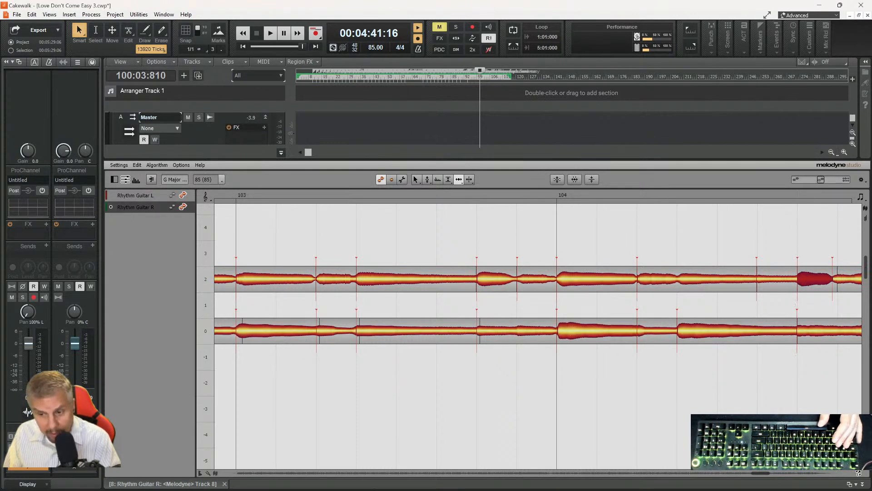
pyautogui.hscroll(3, 758, 474)
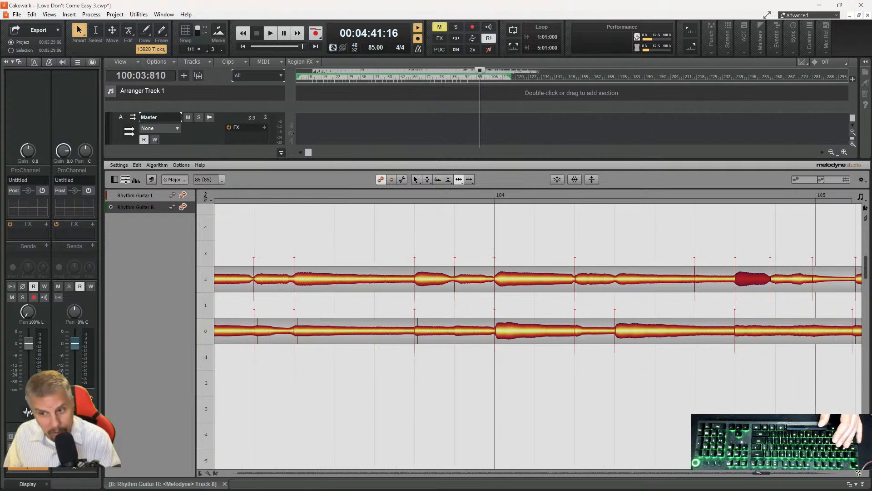
pyautogui.moveTo(780, 285); pyautogui.dragTo(821, 282)
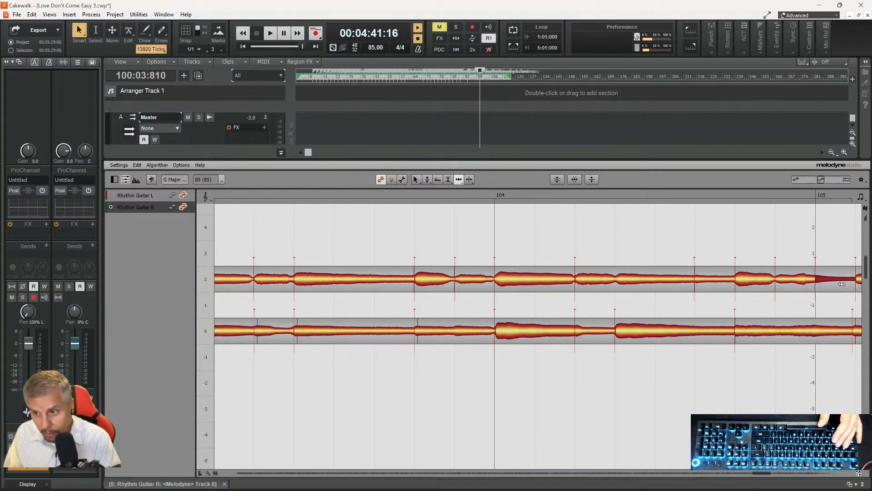
pyautogui.click(855, 333)
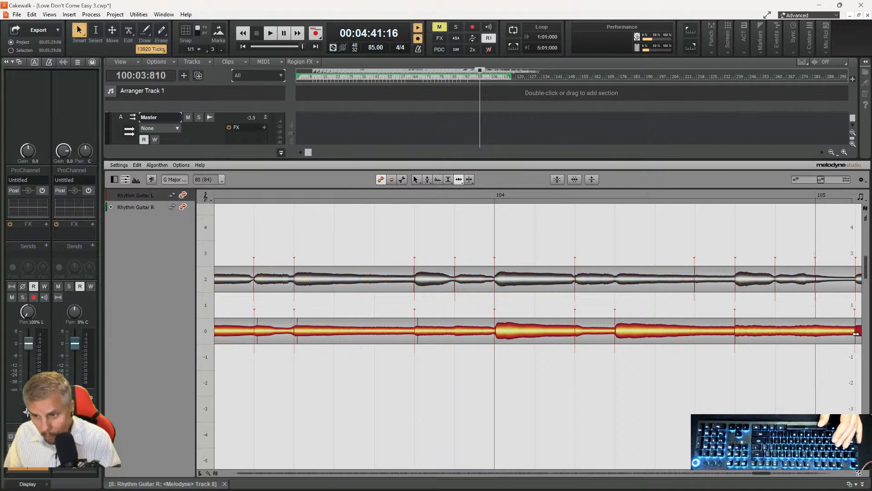
pyautogui.moveTo(857, 334); pyautogui.dragTo(857, 334)
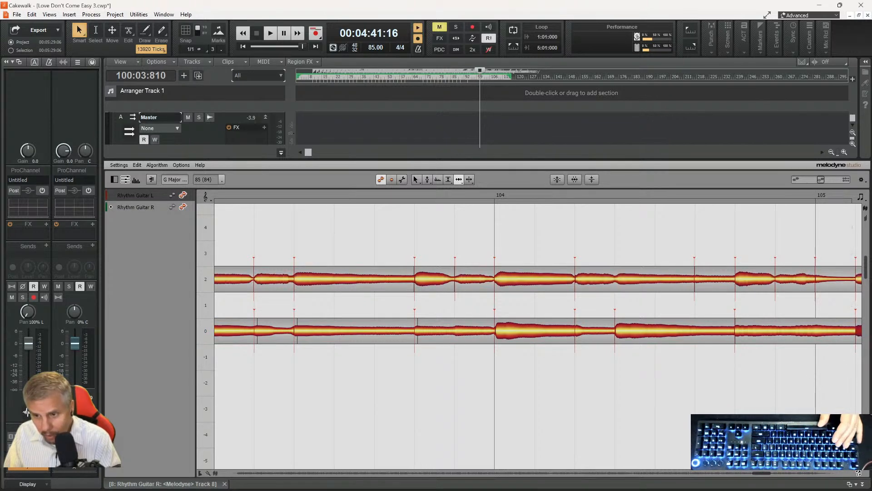
# - Align both guitars with beat 4 of bar 105 and the start of bar 106, plus L with beat 2 of bar 105 and its offbeat
pyautogui.moveTo(762, 475); pyautogui.dragTo(766, 476)
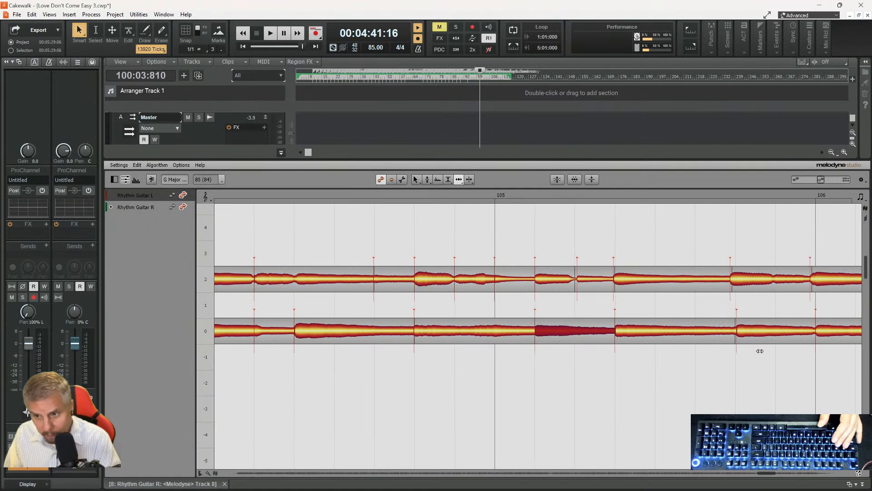
pyautogui.click(634, 277)
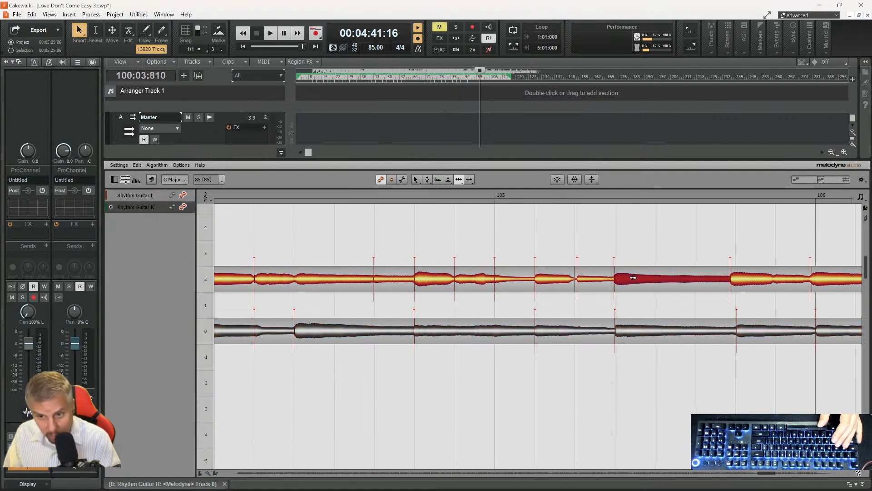
pyautogui.click(746, 280)
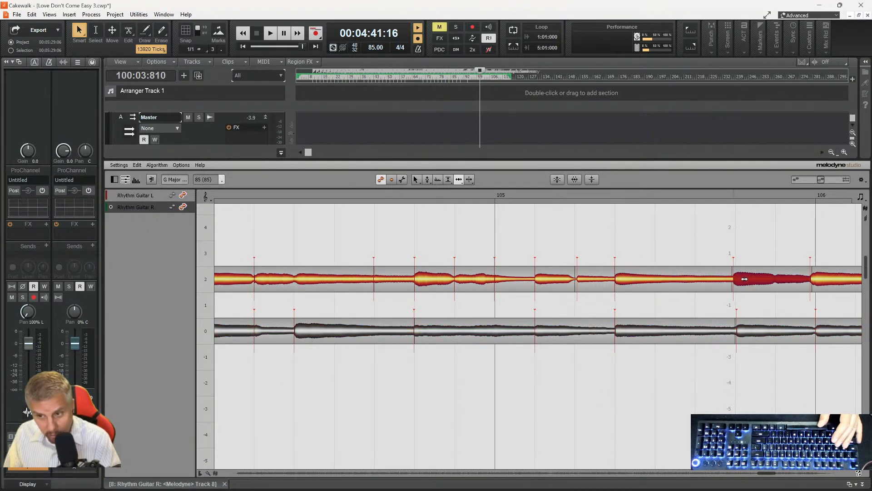
pyautogui.click(745, 328)
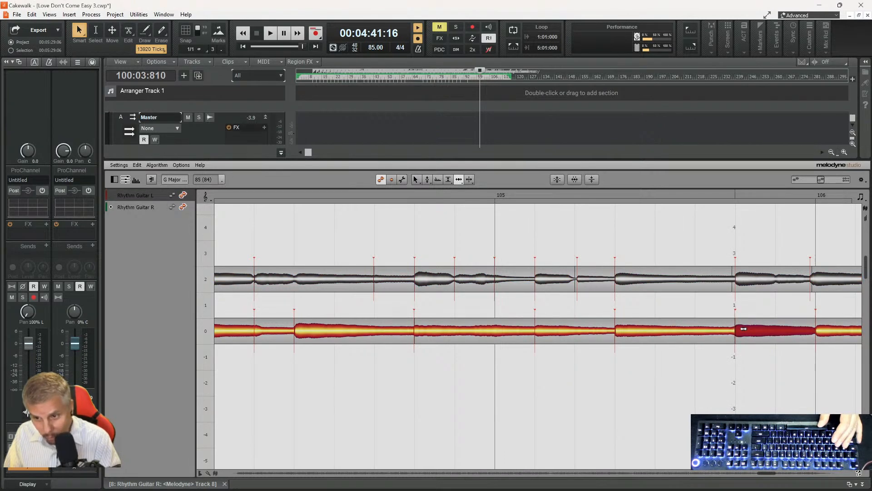
pyautogui.click(823, 285)
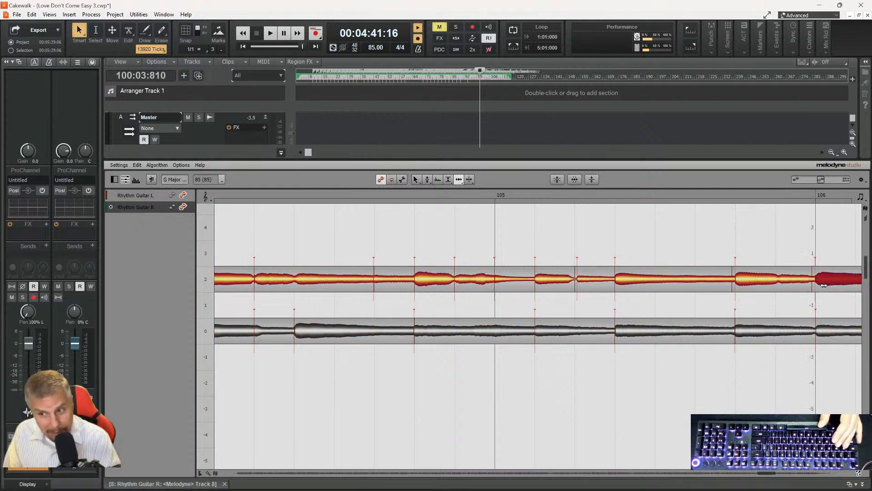
pyautogui.click(820, 328)
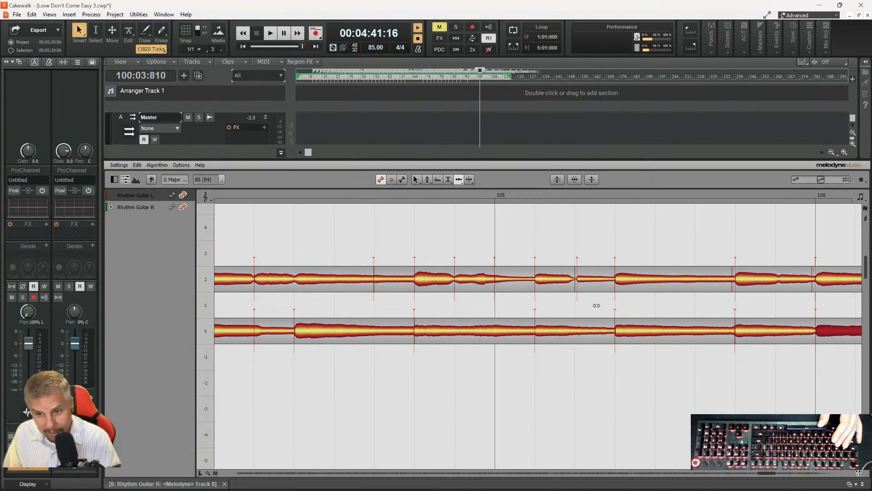
pyautogui.click(582, 279)
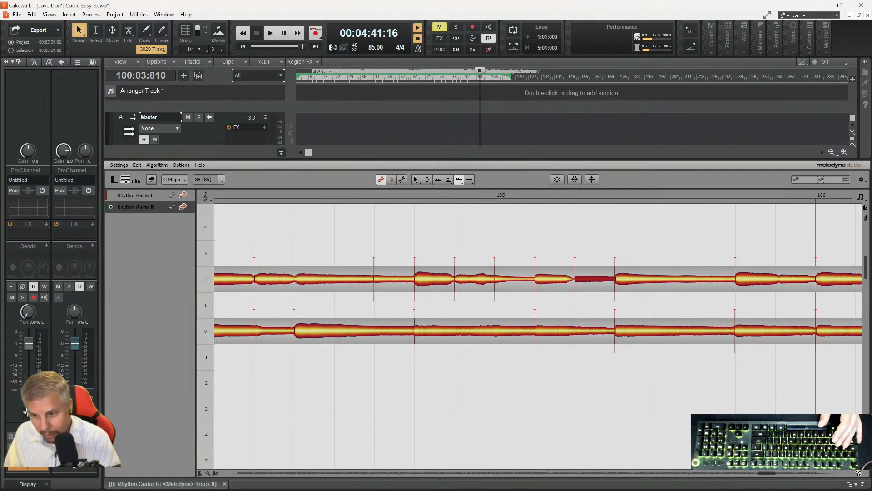
# - In bar 106, align L with beats 2 and 4 and R with the offbeats after beats 2 and 3, and place the playhead just before the bar
pyautogui.moveTo(768, 473); pyautogui.dragTo(769, 473)
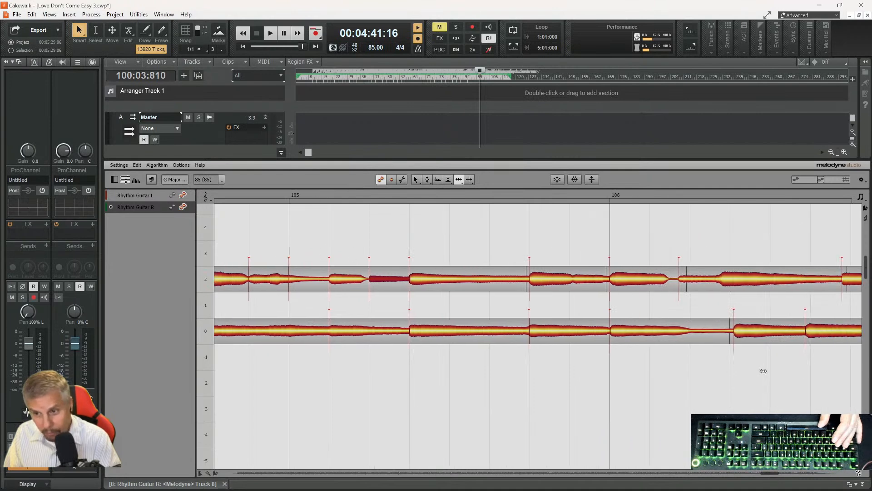
pyautogui.moveTo(684, 279); pyautogui.dragTo(695, 280)
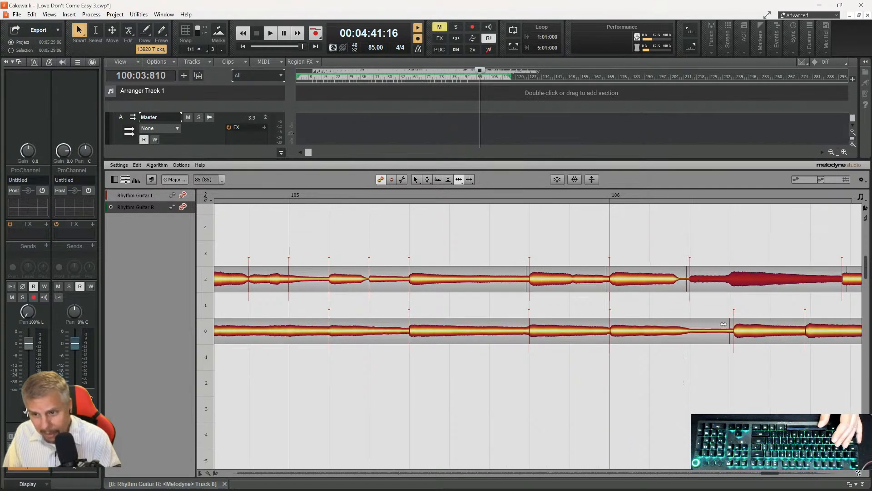
pyautogui.moveTo(740, 334); pyautogui.dragTo(736, 334)
pyautogui.moveTo(810, 334); pyautogui.dragTo(814, 334)
pyautogui.moveTo(846, 284); pyautogui.dragTo(857, 282)
pyautogui.click(604, 196)
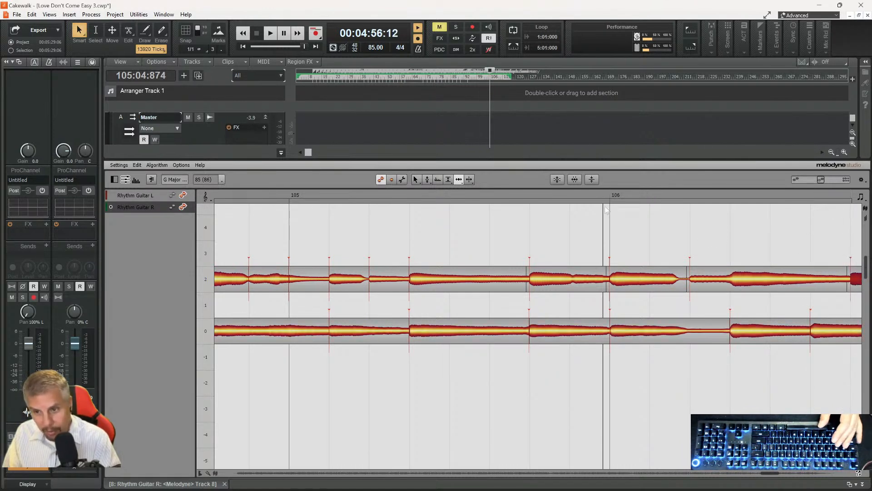
# - Align both guitars with the start of bar 107 and the offbeat after its beat 1, plus L with the offbeat after bar 106's beat 4
pyautogui.hscroll(3, 772, 476)
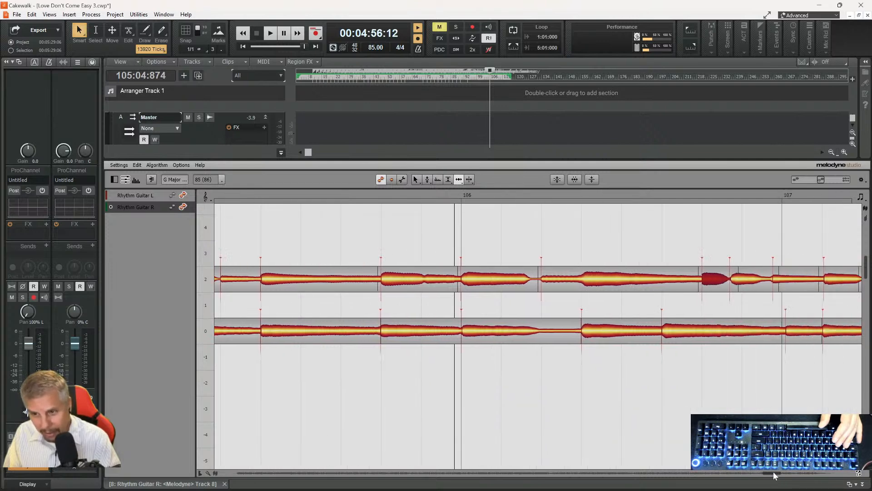
pyautogui.moveTo(740, 285); pyautogui.dragTo(822, 285)
pyautogui.moveTo(796, 331); pyautogui.dragTo(833, 332)
pyautogui.click(835, 332)
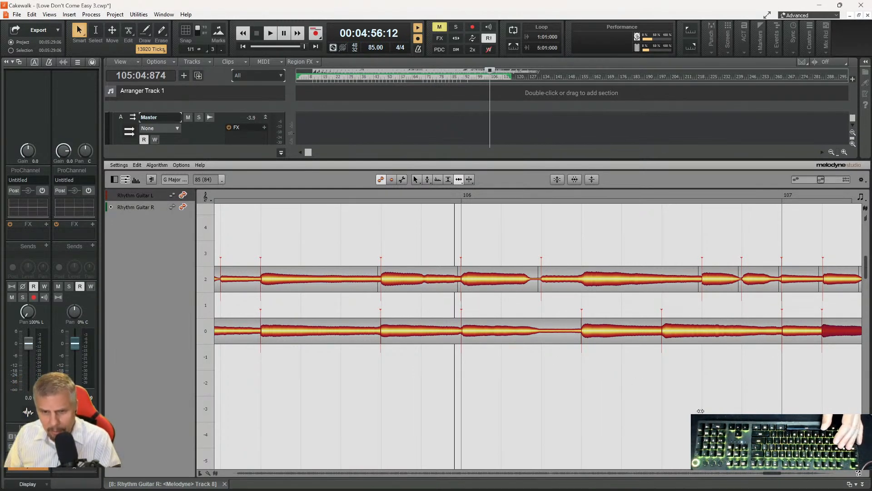
pyautogui.click(473, 286)
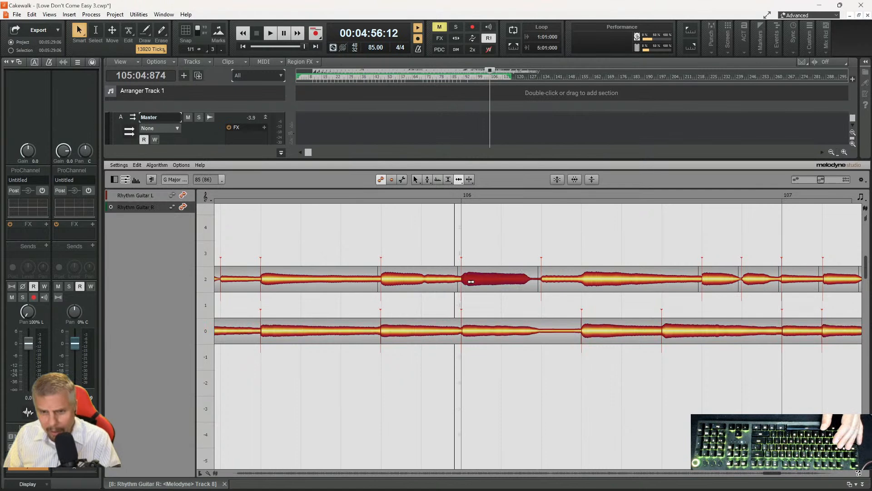
# - In bar 107, align the L and R notes with beat 4 and the quiet L note with beat 2
pyautogui.moveTo(769, 472); pyautogui.dragTo(775, 472)
pyautogui.moveTo(774, 274); pyautogui.dragTo(770, 275)
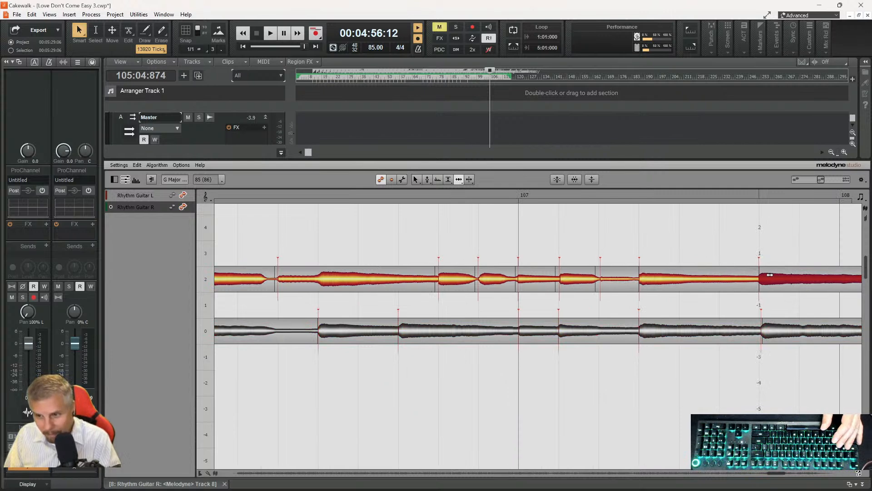
pyautogui.click(776, 327)
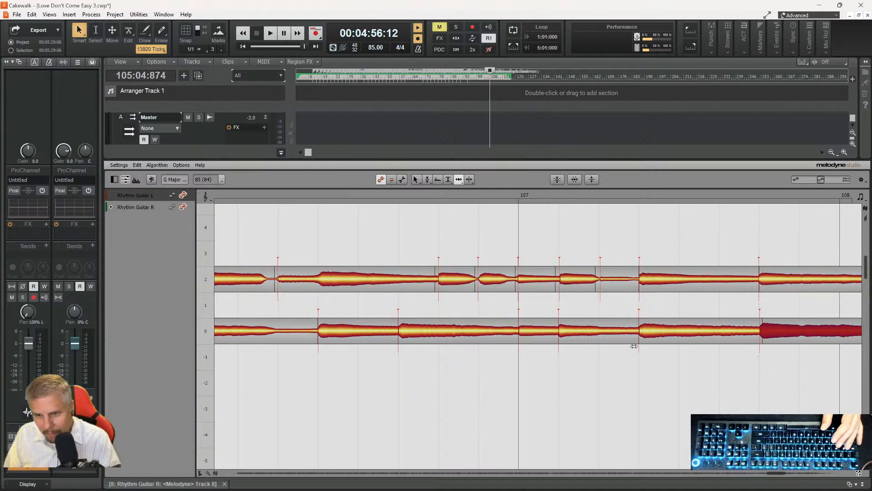
pyautogui.click(608, 276)
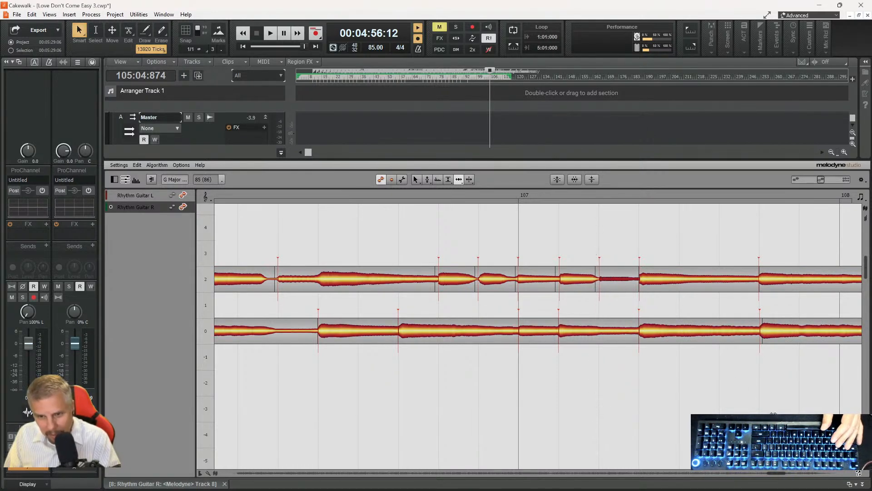
# - In bar 108, align both guitars with beat 2 and the L note with the offbeat after beat 3
pyautogui.moveTo(776, 470); pyautogui.dragTo(779, 468)
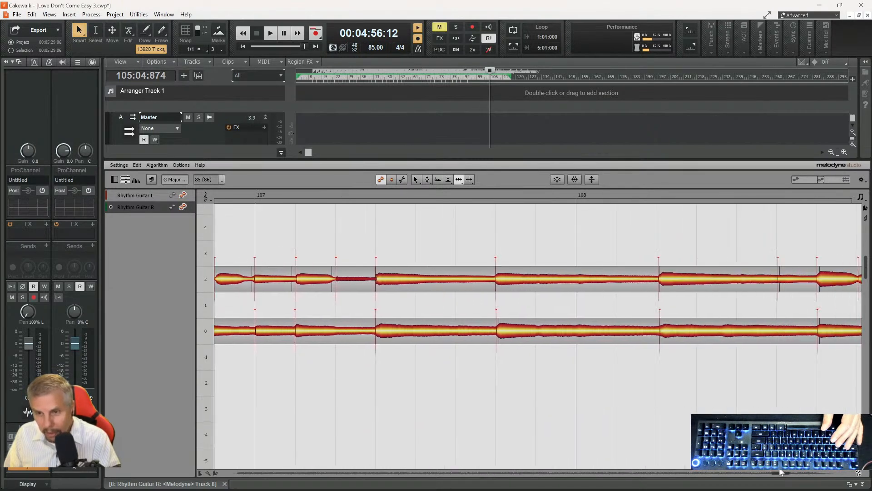
pyautogui.click(667, 281)
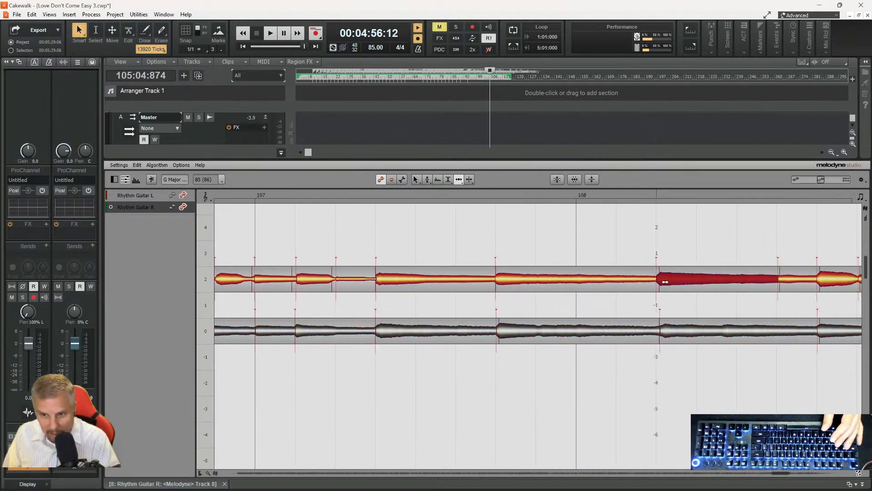
pyautogui.click(667, 327)
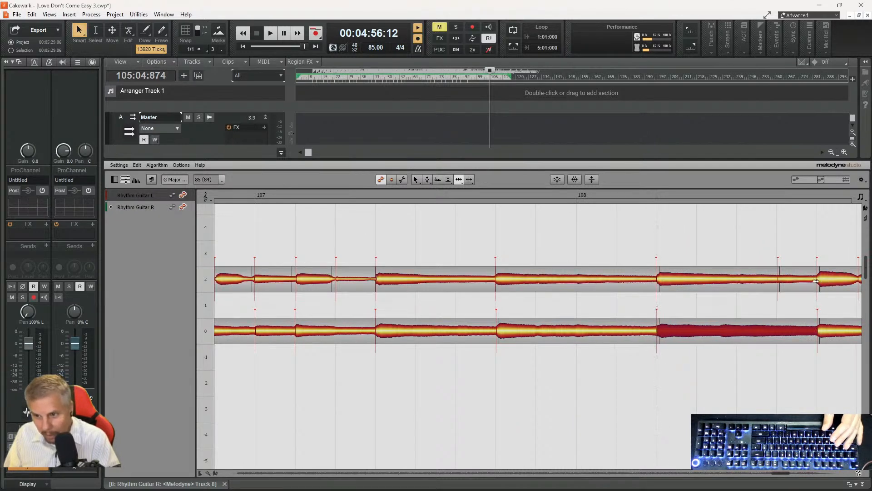
pyautogui.click(788, 278)
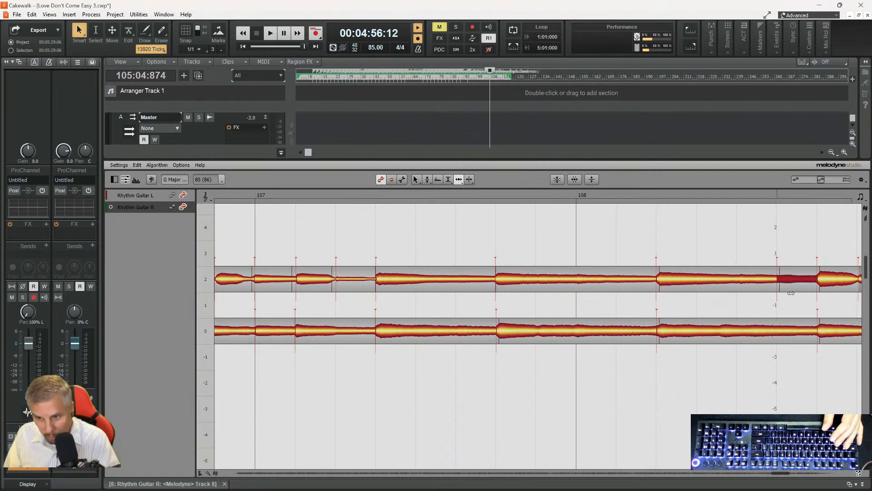
# - Align L notes with the offbeat after beat 4 of bar 108 and the offbeats after beats 1 and 2 of bar 109
pyautogui.moveTo(781, 473); pyautogui.dragTo(784, 473)
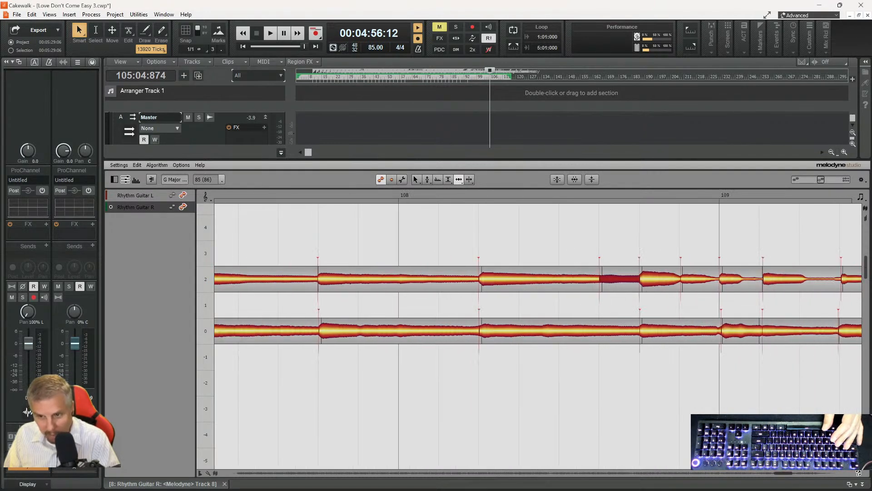
pyautogui.click(684, 276)
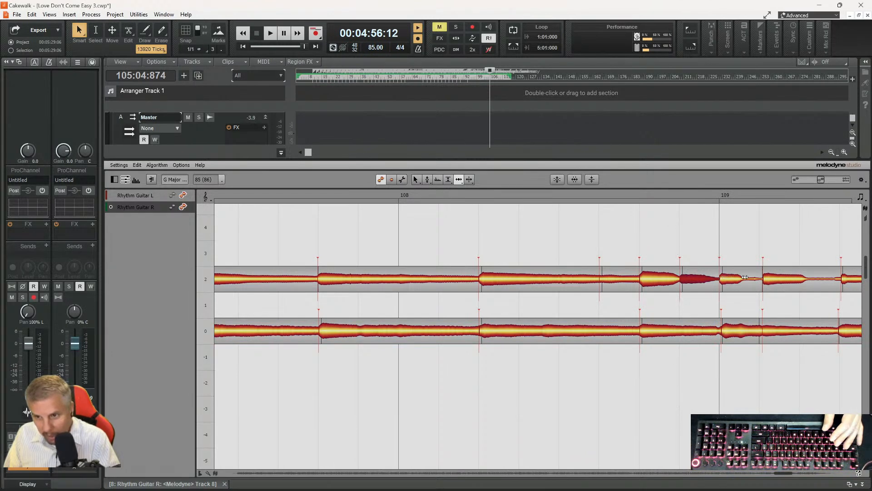
pyautogui.click(766, 277)
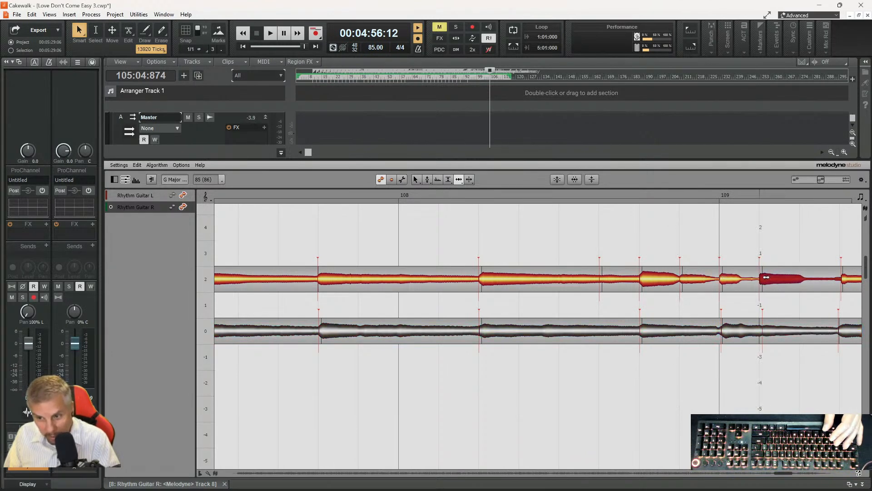
pyautogui.click(842, 279)
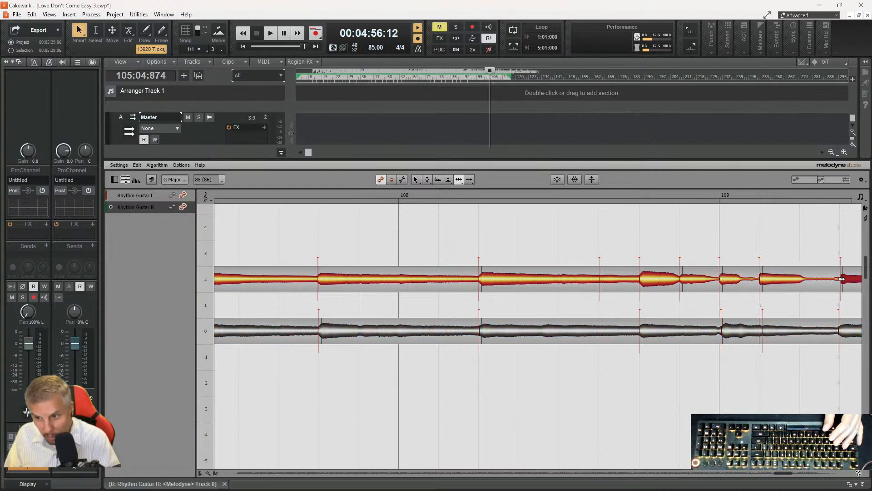
# - Align R notes with the start of bar 109 and the offbeats after its beats 1 and 2
pyautogui.click(844, 329)
pyautogui.moveTo(844, 329); pyautogui.dragTo(845, 330)
pyautogui.moveTo(762, 330); pyautogui.dragTo(718, 333)
pyautogui.click(730, 331)
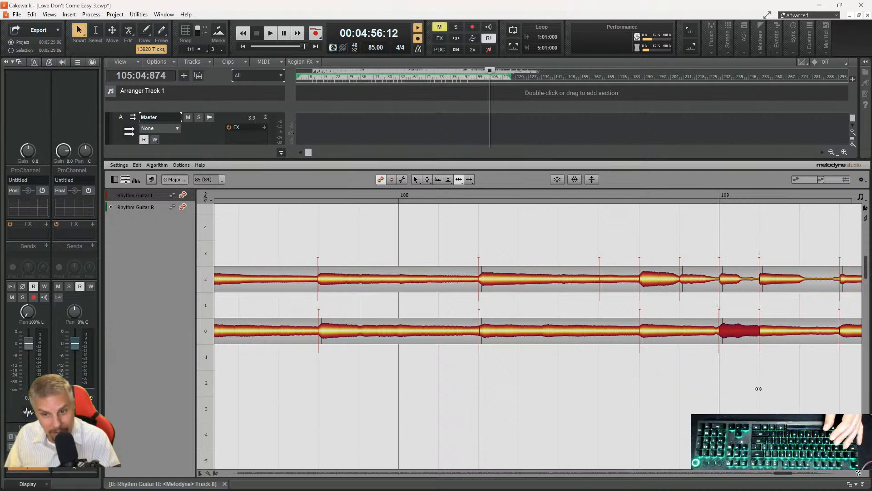
# - Align L notes with the offbeat after bar 109's beat 4 and the start of bar 110, and play back from about beat 3 of bar 109
pyautogui.moveTo(778, 473); pyautogui.dragTo(783, 473)
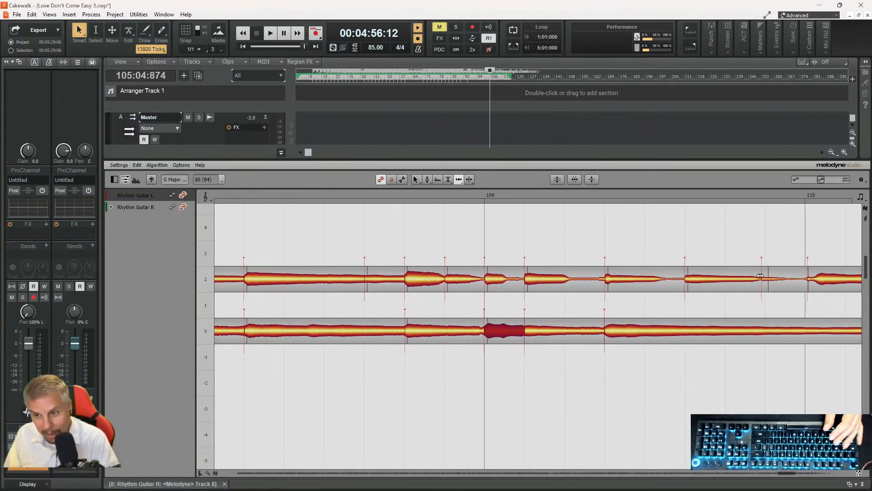
pyautogui.moveTo(771, 278); pyautogui.dragTo(812, 283)
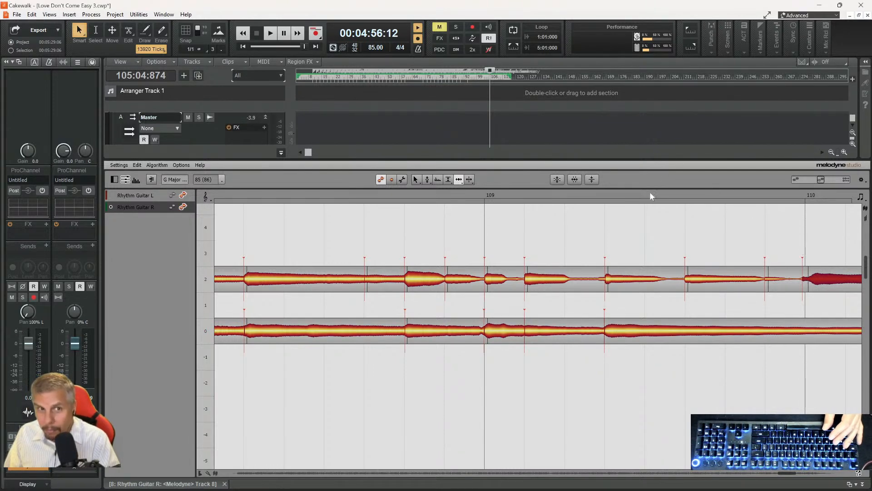
pyautogui.click(651, 194)
pyautogui.press('space')
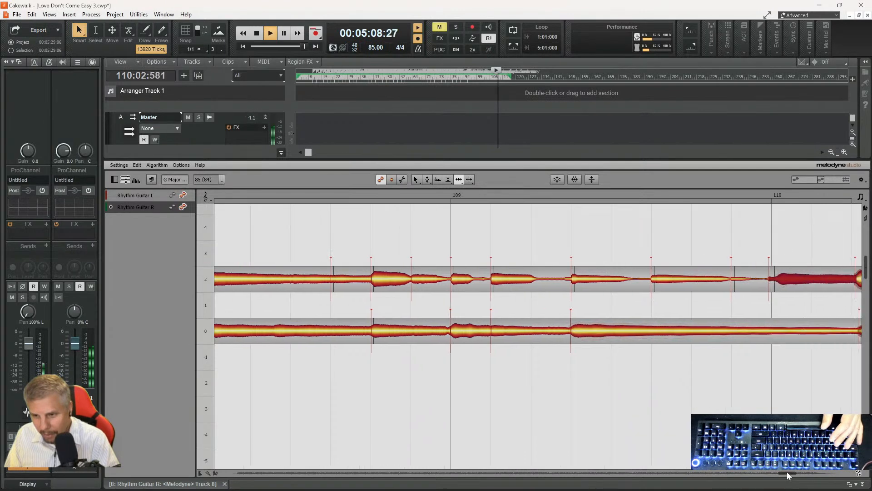
pyautogui.press('space')
# - Align both guitars with beats 2, 3 and 4 of bar 110 and play back from just before the bar
pyautogui.click(663, 282)
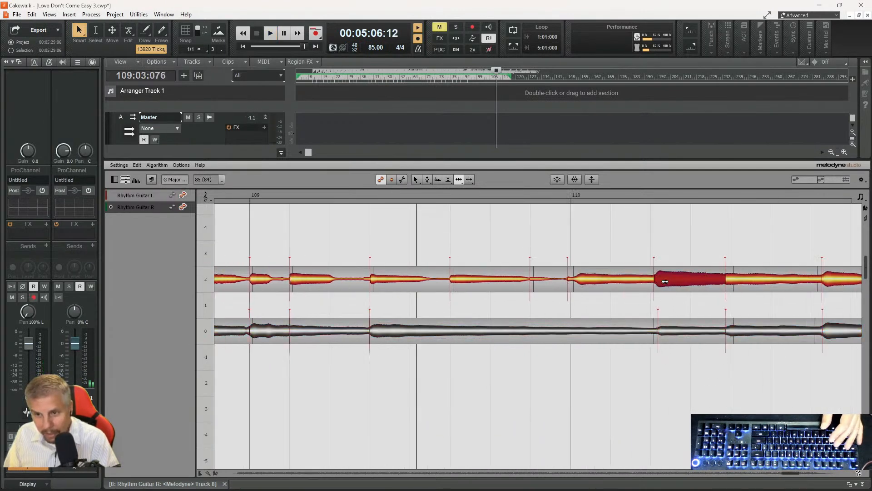
pyautogui.click(663, 330)
pyautogui.moveTo(664, 330); pyautogui.dragTo(741, 332)
pyautogui.moveTo(732, 282); pyautogui.dragTo(733, 282)
pyautogui.click(830, 279)
pyautogui.moveTo(830, 279); pyautogui.dragTo(827, 292)
pyautogui.moveTo(836, 328); pyautogui.dragTo(825, 332)
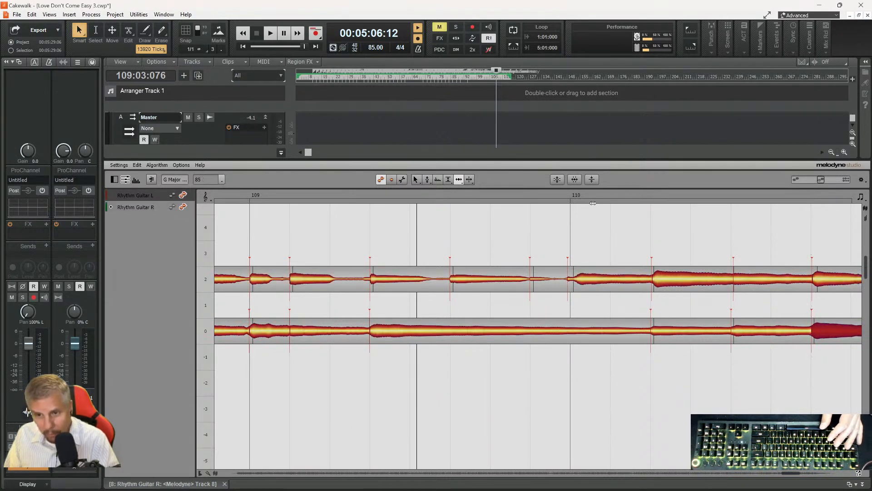
pyautogui.click(543, 190)
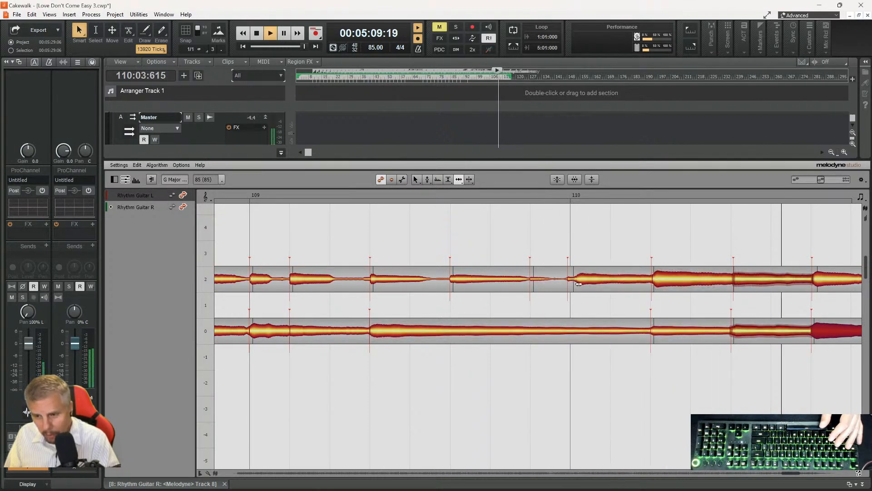
pyautogui.press('space')
# - Align the L note with the start of bar 111 and both guitars with the offbeat after its beat 1
pyautogui.moveTo(792, 474); pyautogui.dragTo(799, 476)
pyautogui.click(695, 280)
pyautogui.moveTo(694, 280); pyautogui.dragTo(690, 281)
pyautogui.click(739, 280)
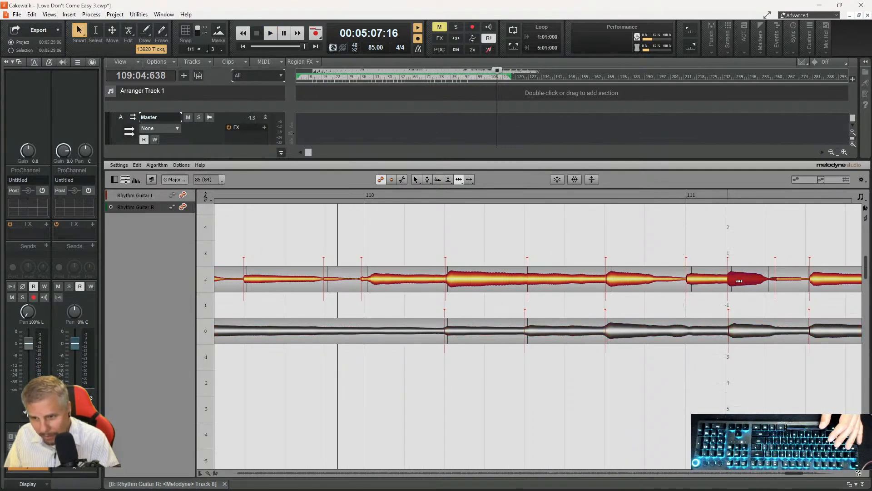
pyautogui.click(736, 332)
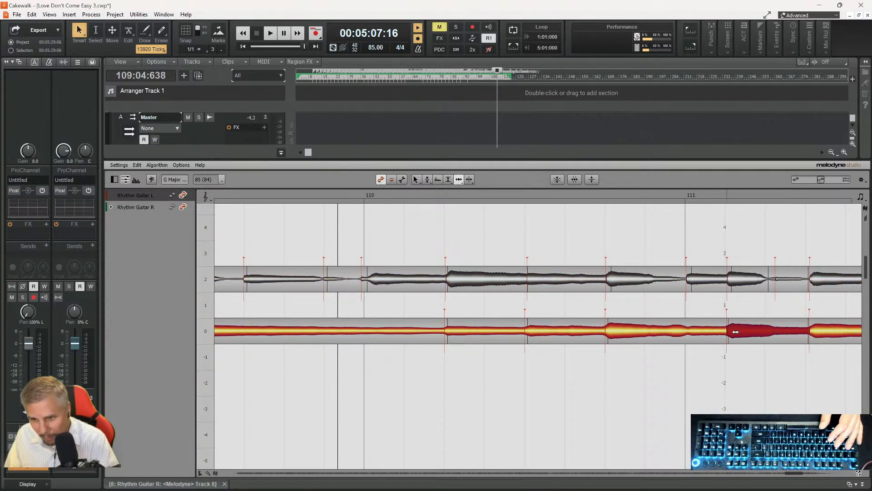
# - Separate the R note at the start of bar 111, change the separation type, and align the new note with the bar line
pyautogui.rightClick(699, 340)
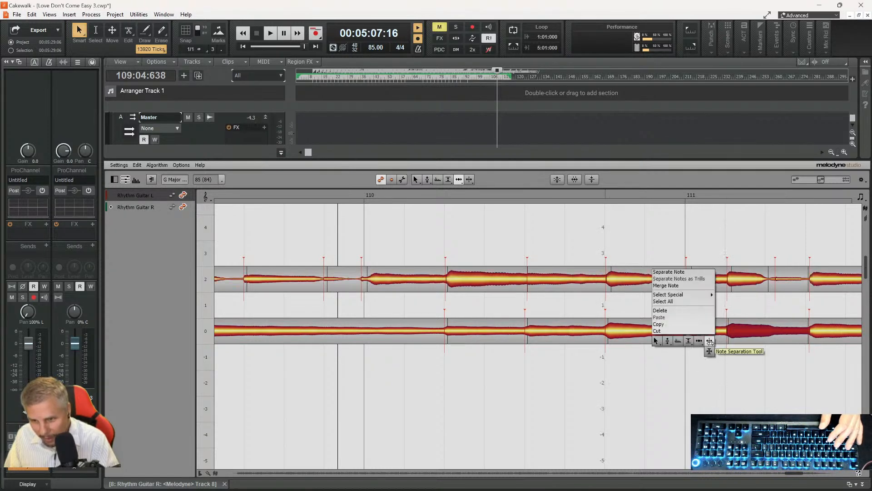
pyautogui.click(711, 343)
pyautogui.click(688, 333)
pyautogui.click(688, 333)
pyautogui.rightClick(689, 337)
pyautogui.click(690, 342)
pyautogui.rightClick(688, 344)
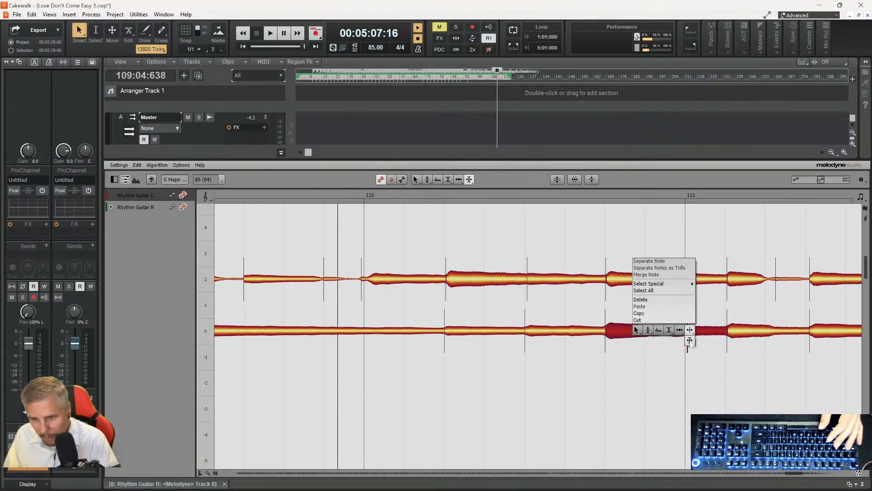
pyautogui.click(681, 336)
pyautogui.click(695, 330)
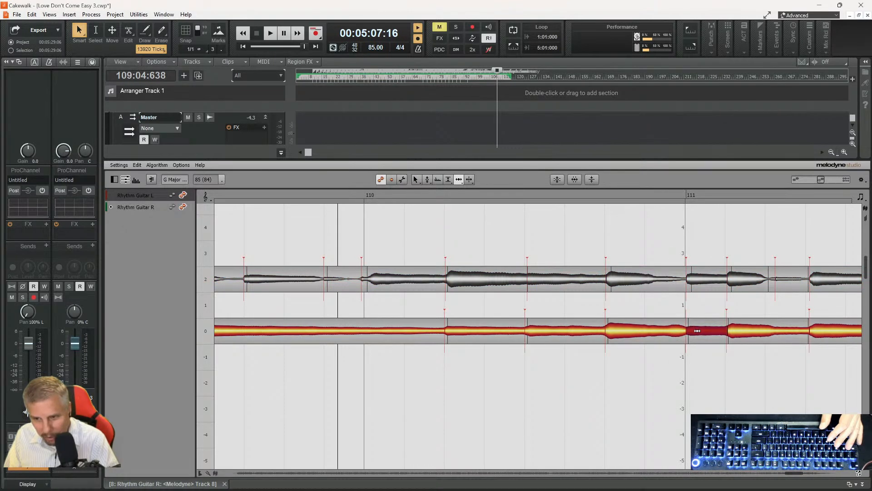
# - In bar 111, align both guitars with the offbeat after beat 2 and with beat 4, placing the playhead just before that offbeat
pyautogui.moveTo(817, 327); pyautogui.dragTo(813, 328)
pyautogui.moveTo(819, 281); pyautogui.dragTo(815, 284)
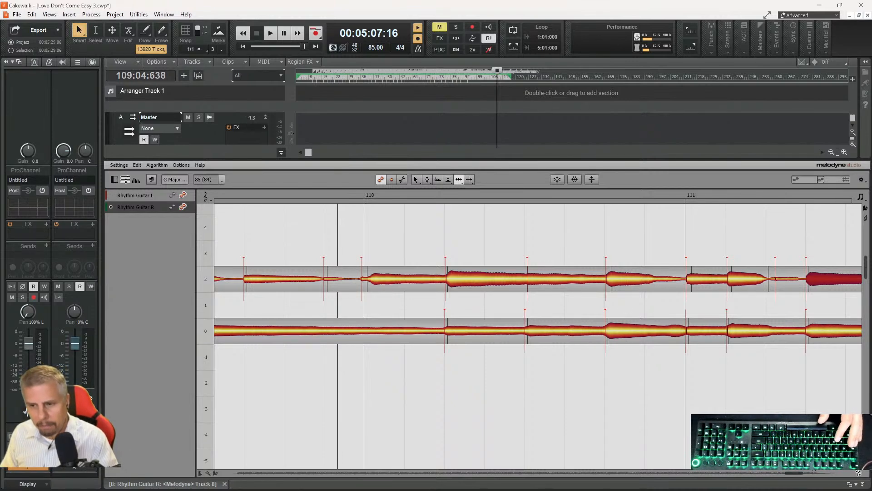
pyautogui.moveTo(795, 475); pyautogui.dragTo(799, 475)
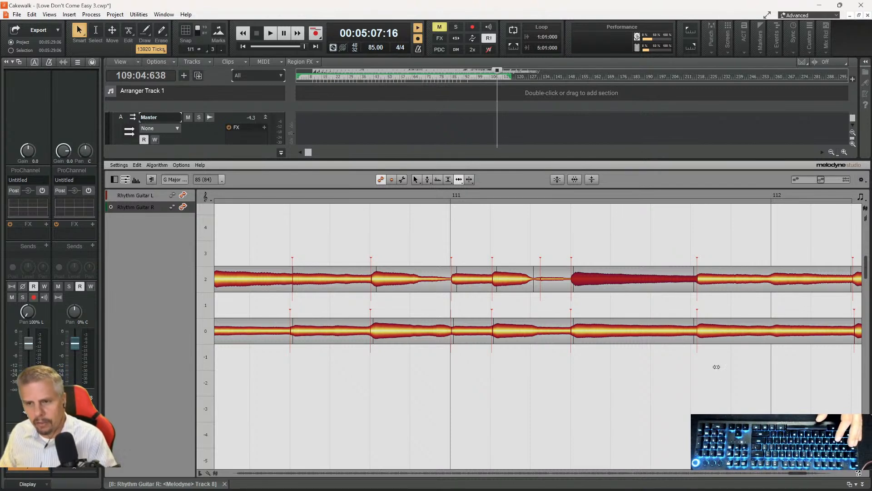
pyautogui.click(563, 193)
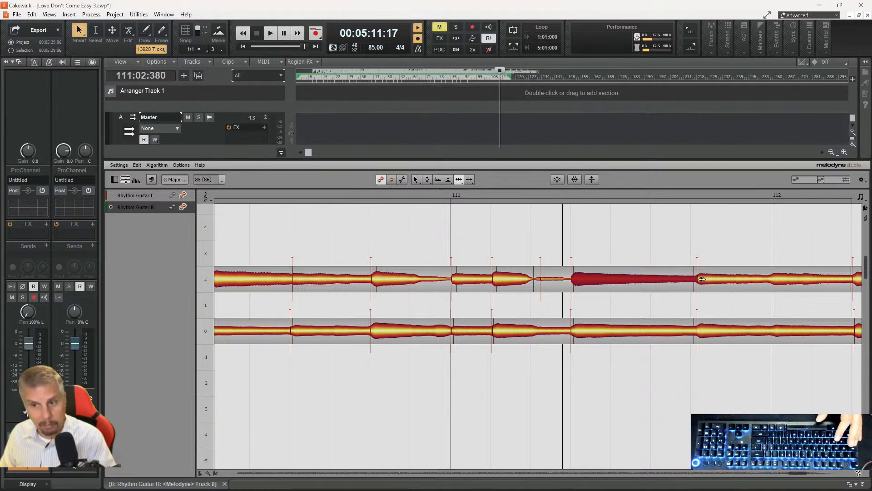
pyautogui.click(702, 279)
pyautogui.moveTo(702, 279); pyautogui.dragTo(697, 331)
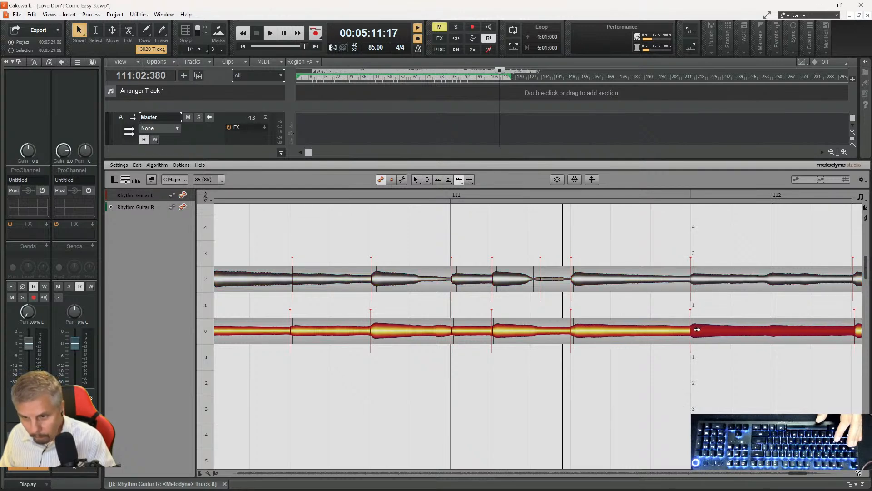
# - Separate the L note just before bar 112, change the separation type, and align the new note with the bar line
pyautogui.rightClick(786, 297)
pyautogui.click(758, 282)
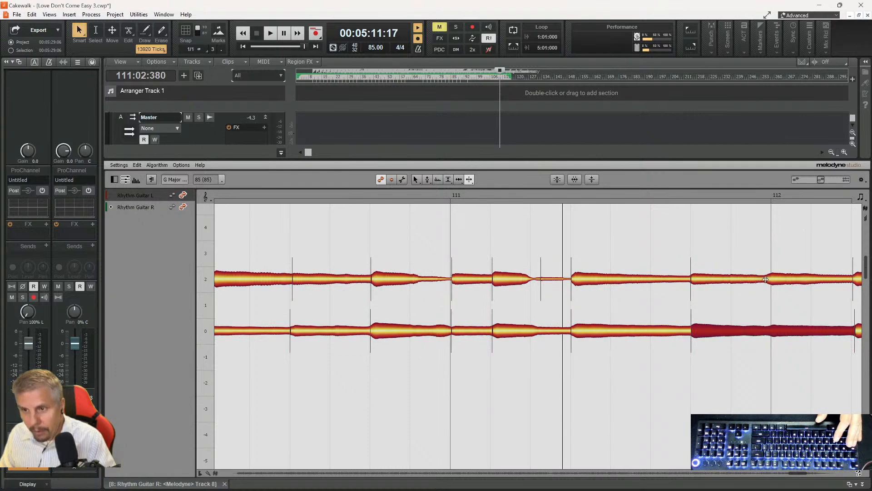
pyautogui.click(766, 280)
pyautogui.rightClick(765, 281)
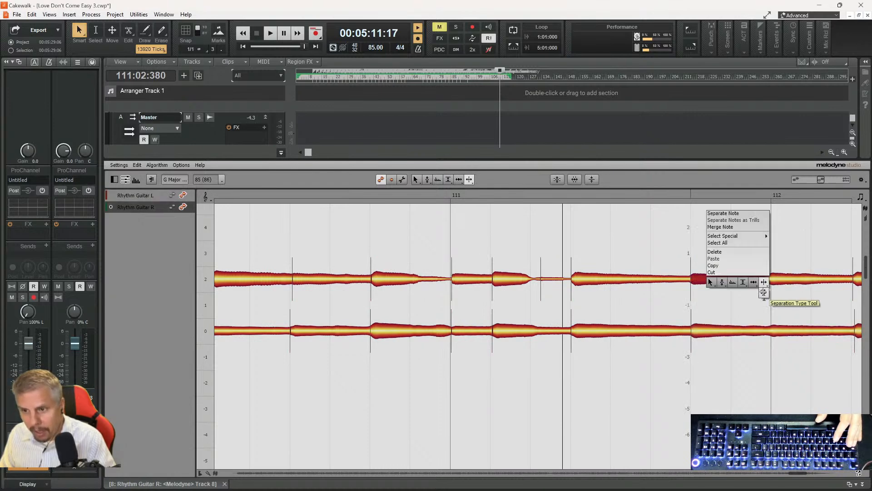
pyautogui.click(764, 282)
pyautogui.click(763, 293)
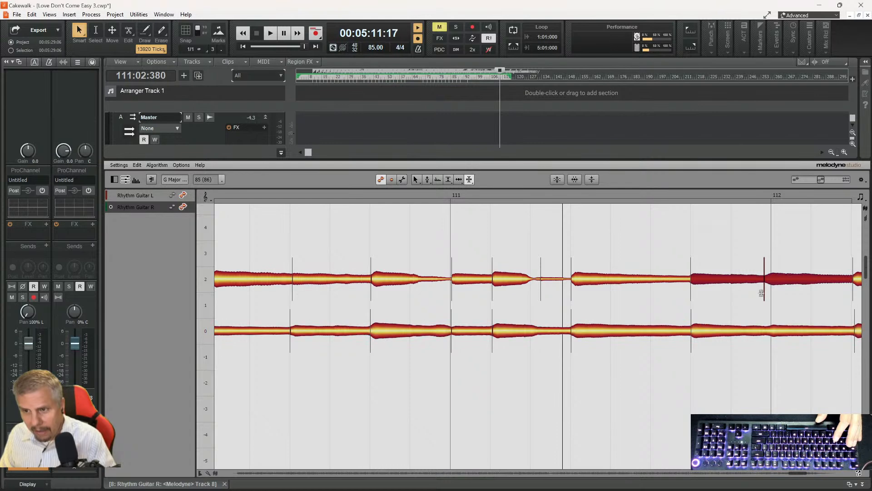
pyautogui.rightClick(734, 255)
pyautogui.click(732, 242)
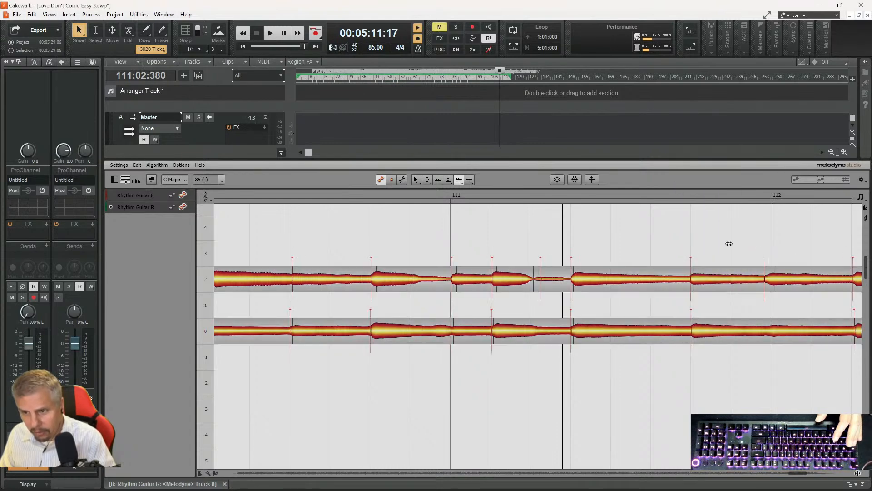
pyautogui.moveTo(770, 278); pyautogui.dragTo(774, 281)
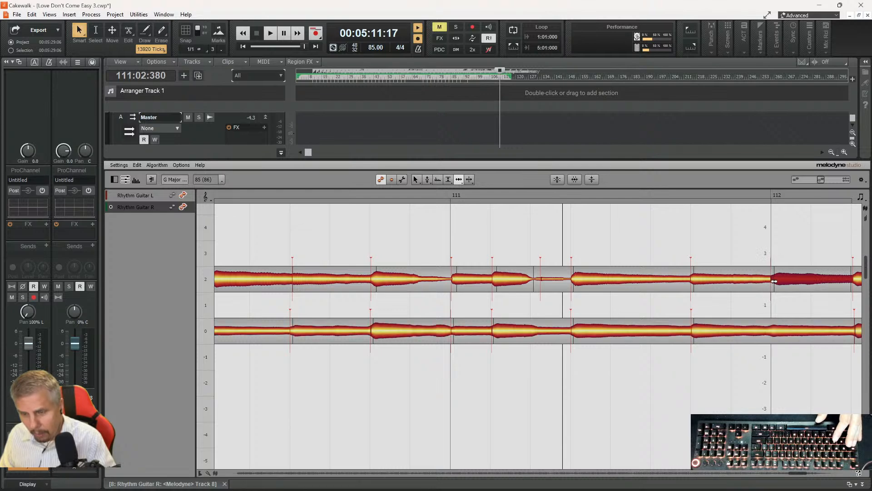
# - Separate the R note just before bar 112, change the separation type, and align the new note with the bar line
pyautogui.rightClick(771, 312)
pyautogui.click(777, 316)
pyautogui.doubleClick(766, 333)
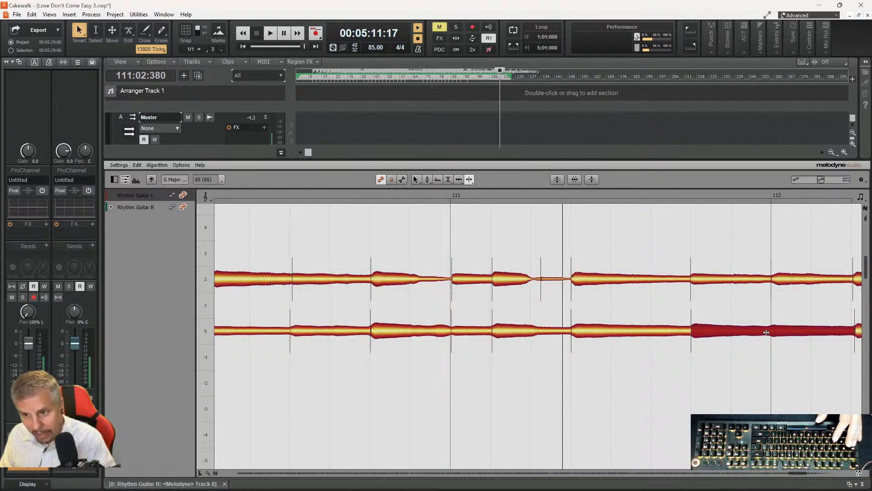
pyautogui.rightClick(766, 334)
pyautogui.click(765, 346)
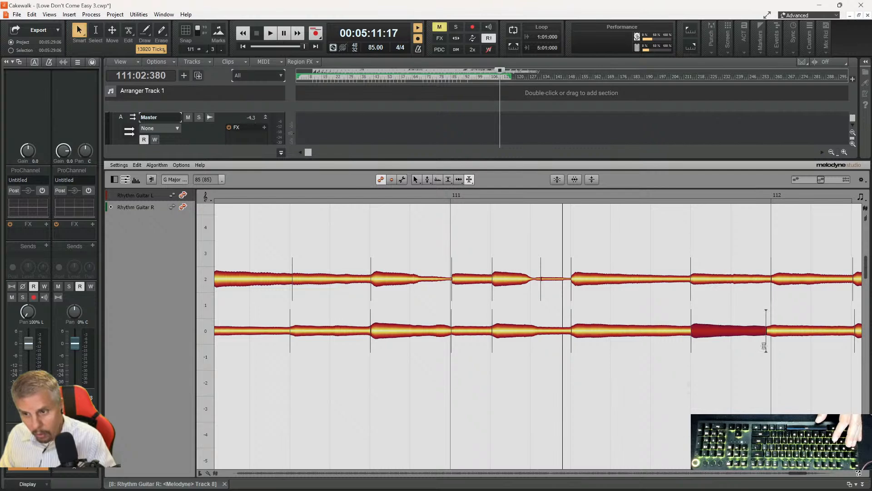
pyautogui.click(766, 346)
pyautogui.rightClick(723, 292)
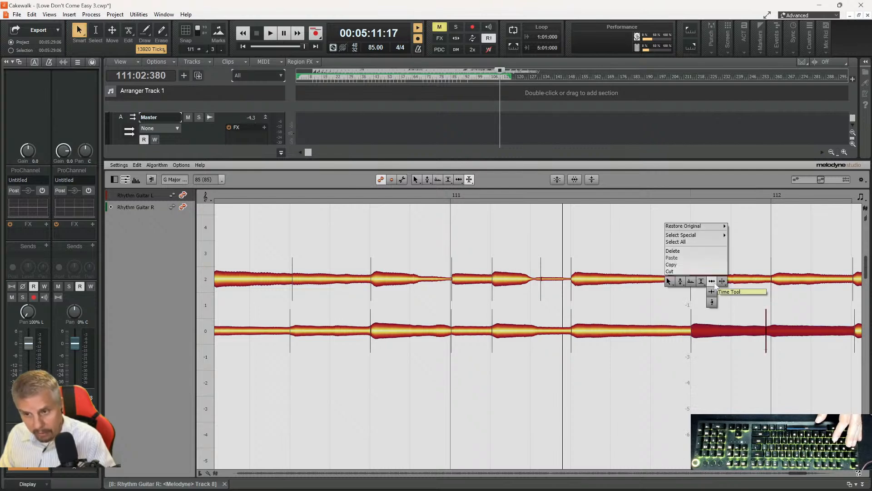
pyautogui.click(711, 281)
pyautogui.moveTo(777, 334); pyautogui.dragTo(781, 335)
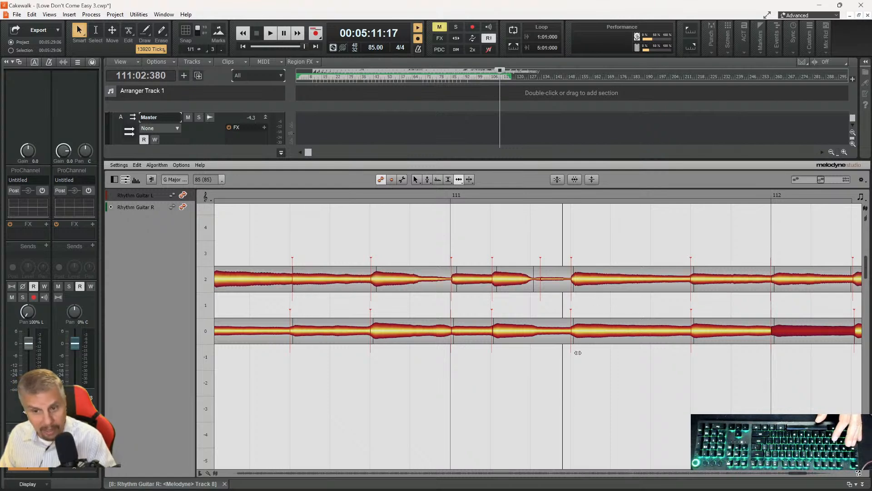
# - Align the L notes with beats 3 and 4 of bar 110 and with beat 1 and its following offbeat in bar 111
pyautogui.moveTo(499, 278); pyautogui.dragTo(499, 279)
pyautogui.click(467, 281)
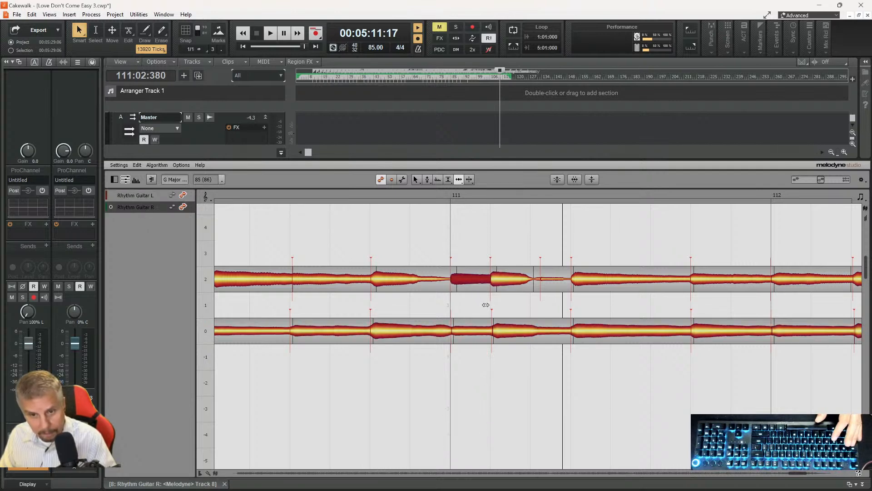
pyautogui.click(383, 282)
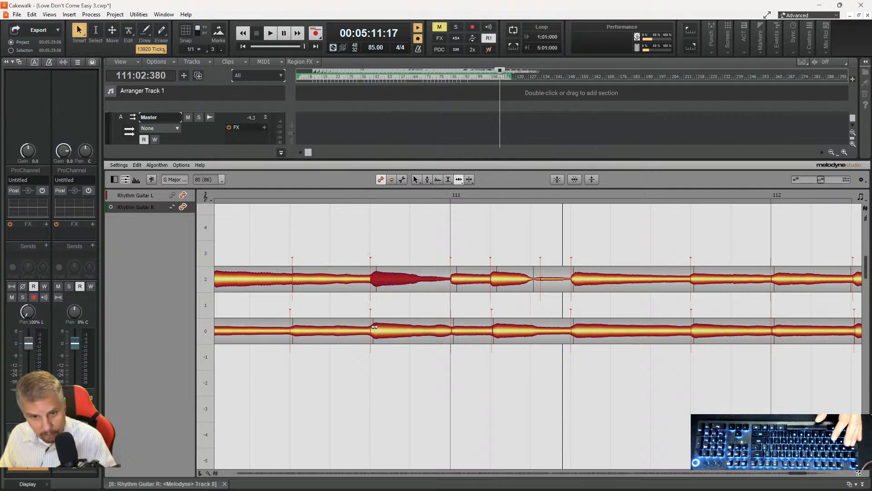
pyautogui.click(313, 283)
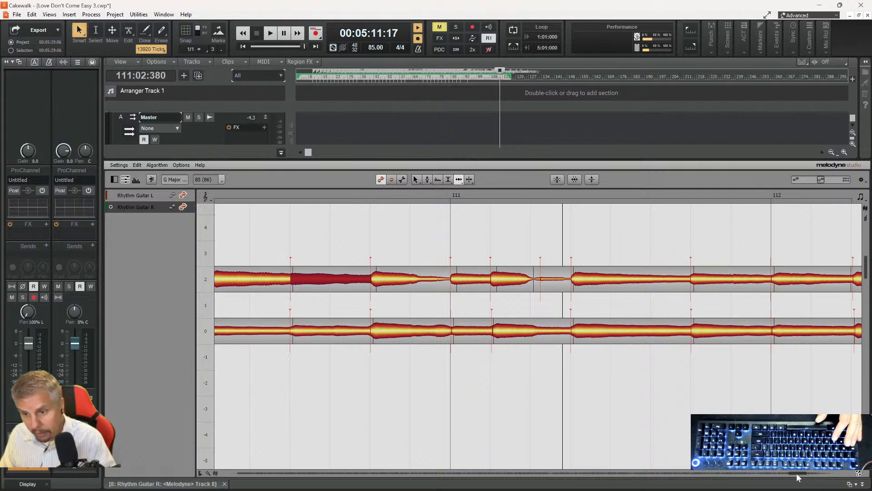
# - In bar 112, align the R note with beat 2 and both guitars with beat 4
pyautogui.hscroll(5, 799, 477)
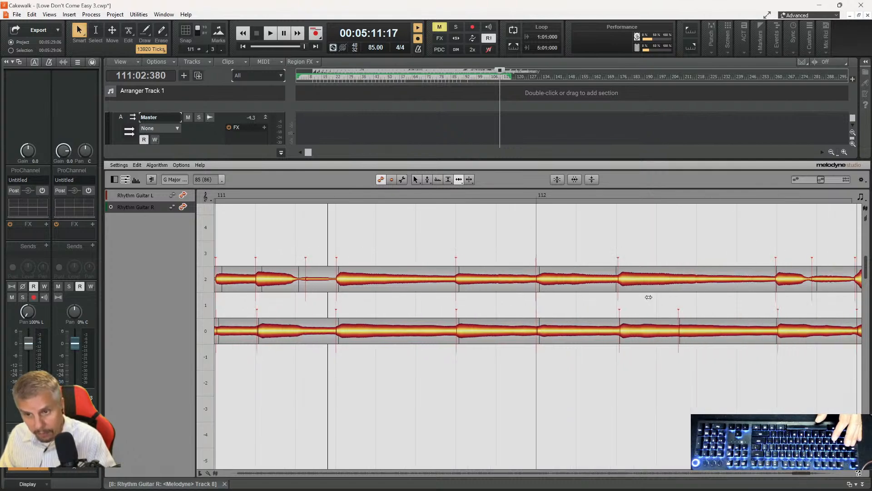
pyautogui.click(618, 334)
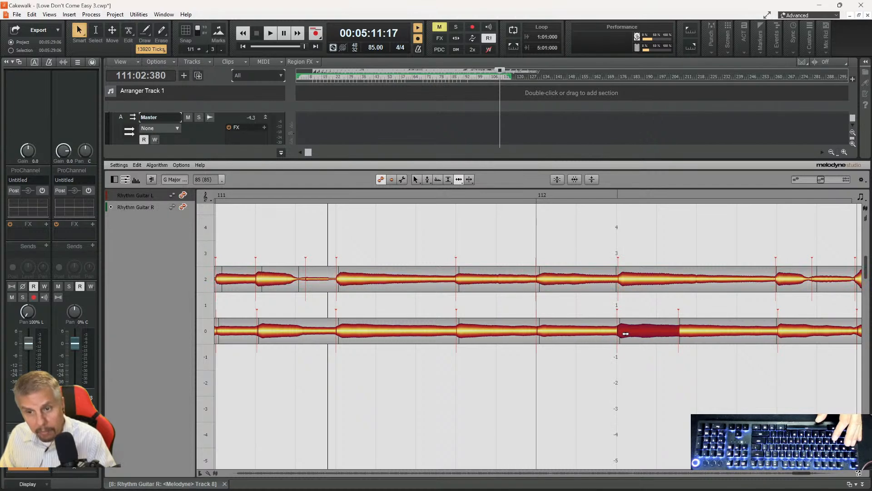
pyautogui.click(728, 240)
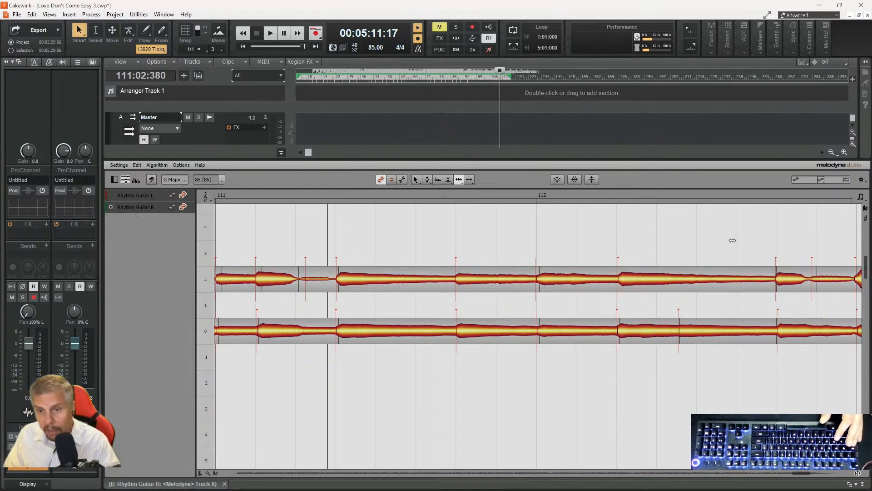
pyautogui.click(778, 277)
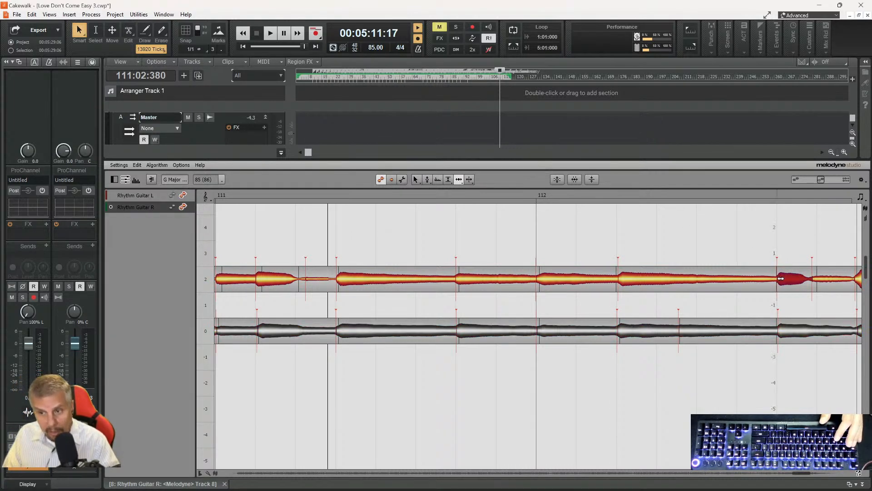
pyautogui.click(783, 327)
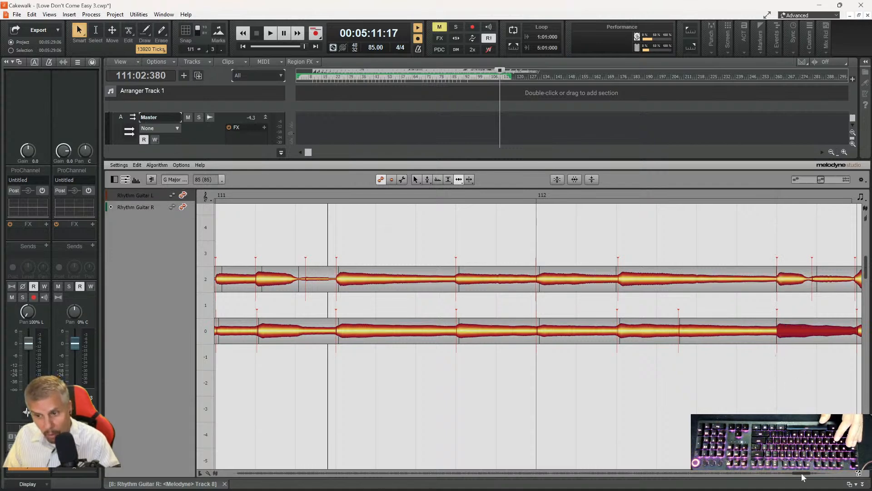
# - Align the L notes with the start of bar 113 and with the offbeat just before it
pyautogui.hscroll(3, 768, 409)
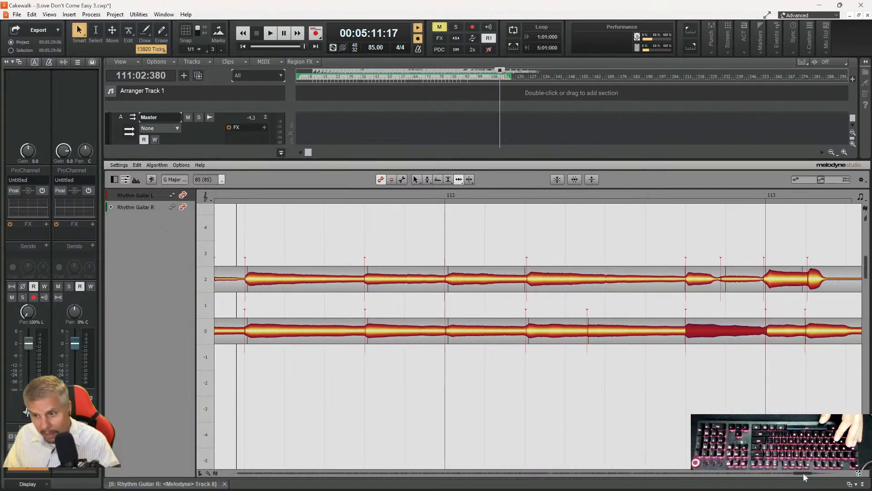
pyautogui.click(801, 281)
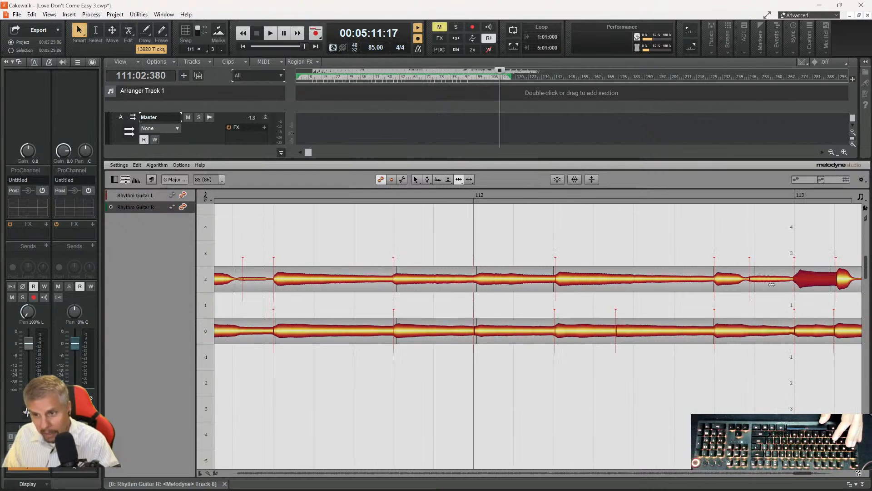
pyautogui.click(759, 279)
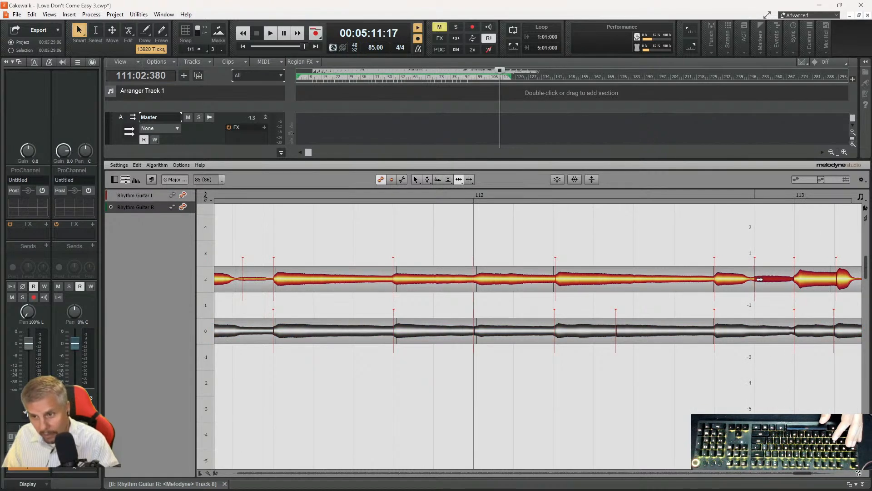
# - In bar 113, align both guitars with the offbeat after beat 1 and the R note with the offbeat after beat 2
pyautogui.click(841, 331)
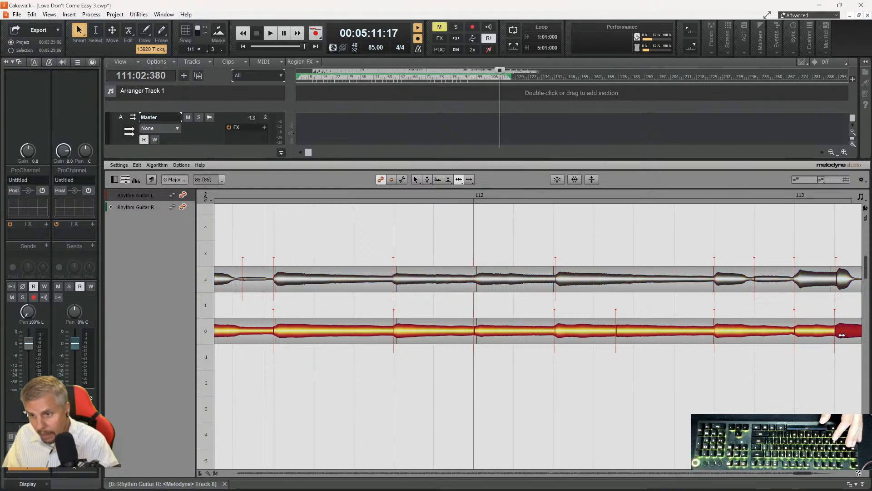
pyautogui.click(840, 278)
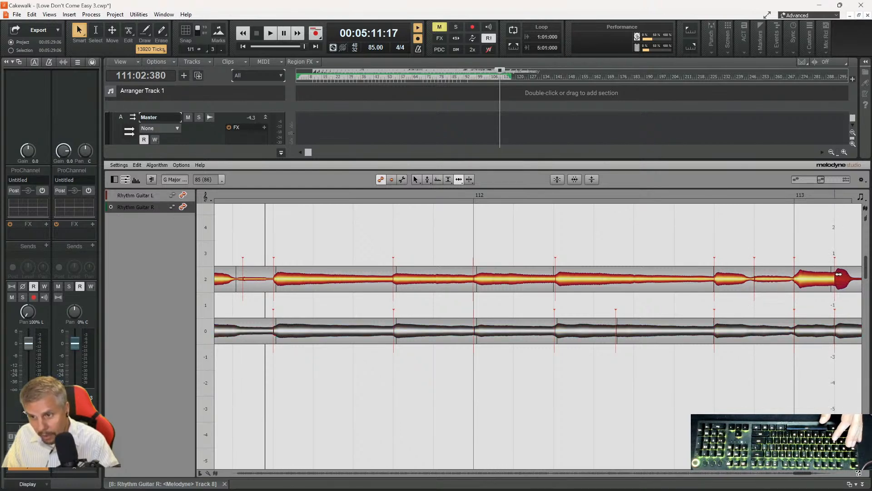
pyautogui.moveTo(802, 473); pyautogui.dragTo(805, 473)
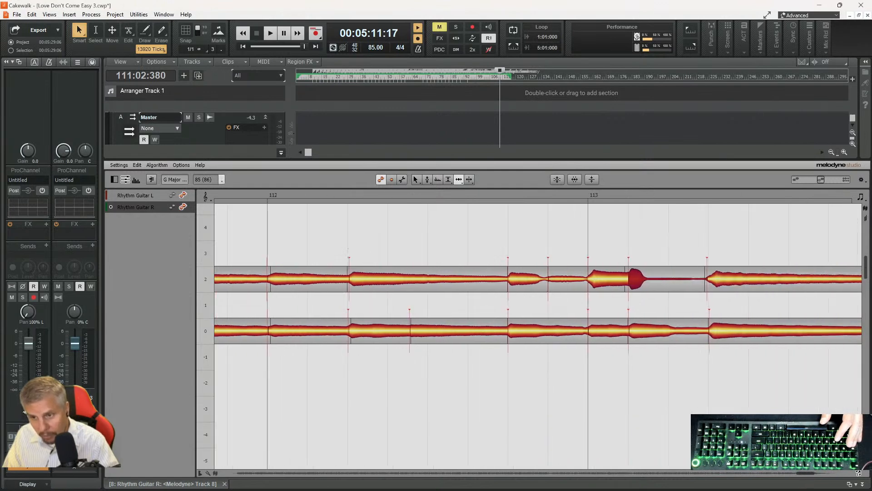
pyautogui.click(717, 338)
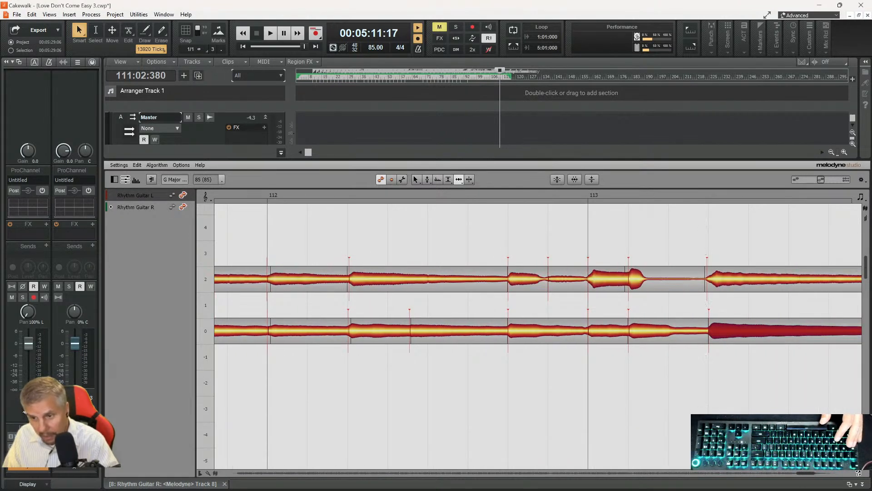
# - Save the project and return to the full track view with the playhead at the start of the song
pyautogui.moveTo(805, 473); pyautogui.dragTo(642, 478)
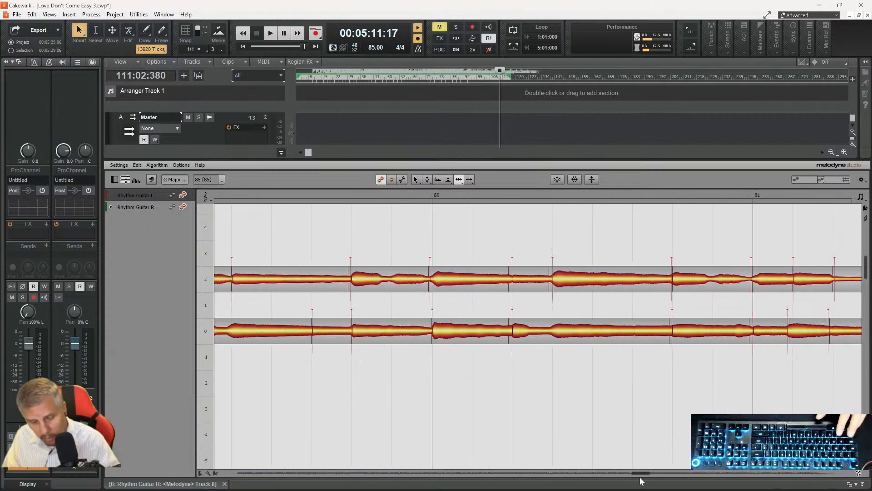
pyautogui.hotkey('ctrl', 's')
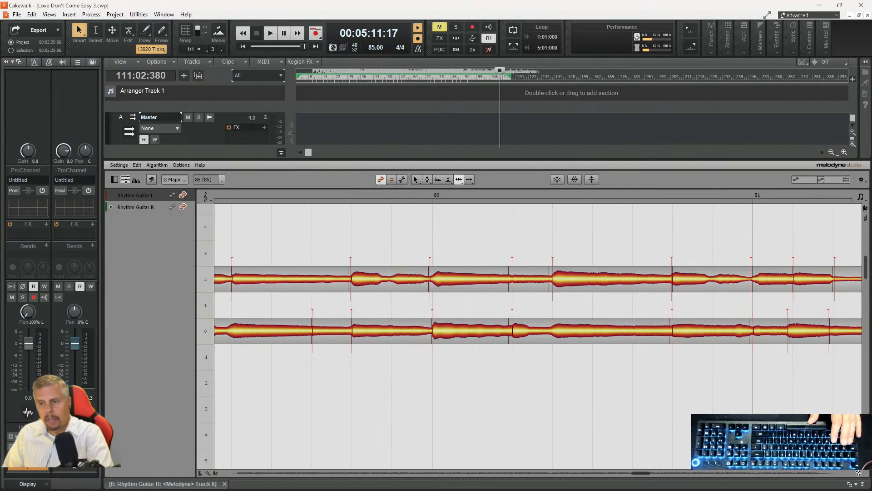
pyautogui.click(862, 484)
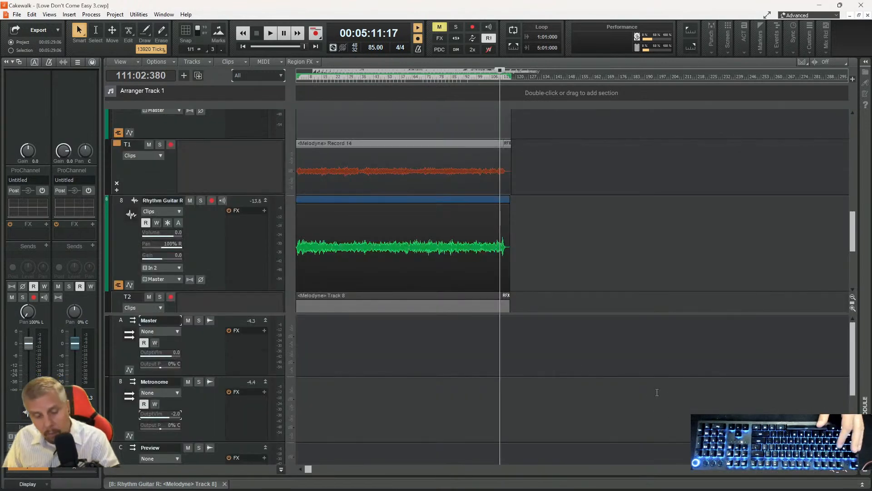
pyautogui.press('w')
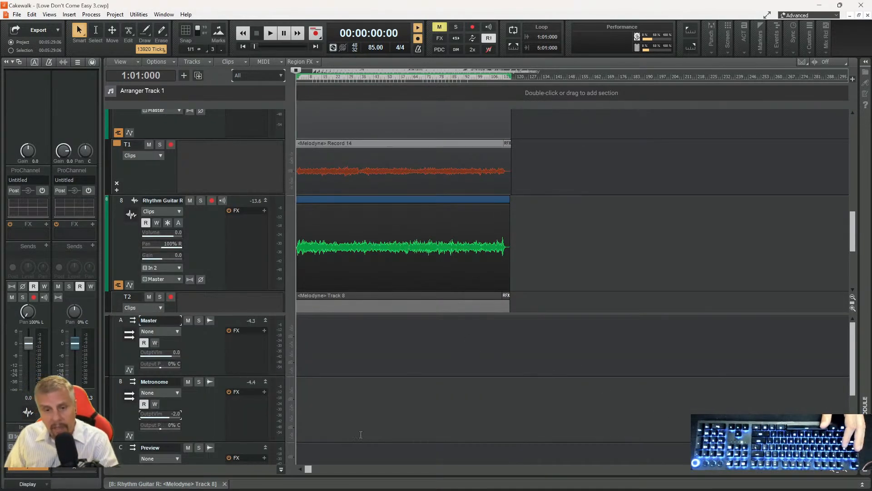
# - Examine the edited rhythm guitar waveforms in the opening bars and look over the other tracks in the project
pyautogui.click(846, 470)
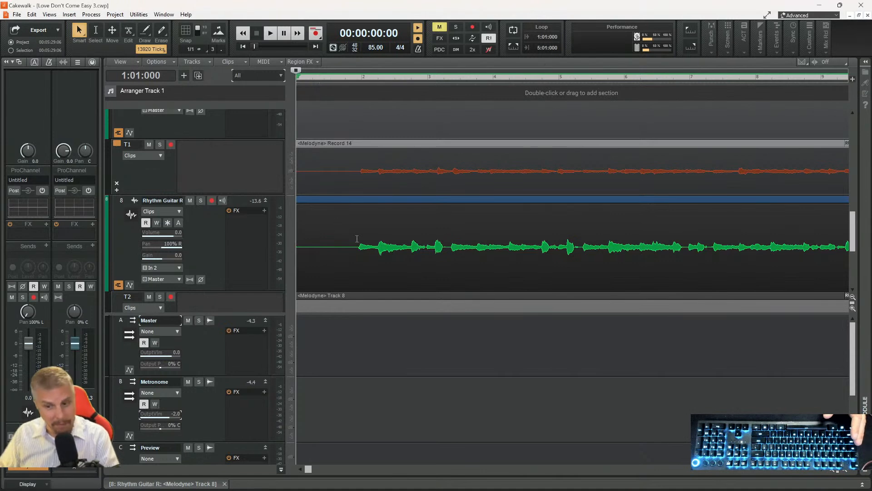
pyautogui.click(832, 471)
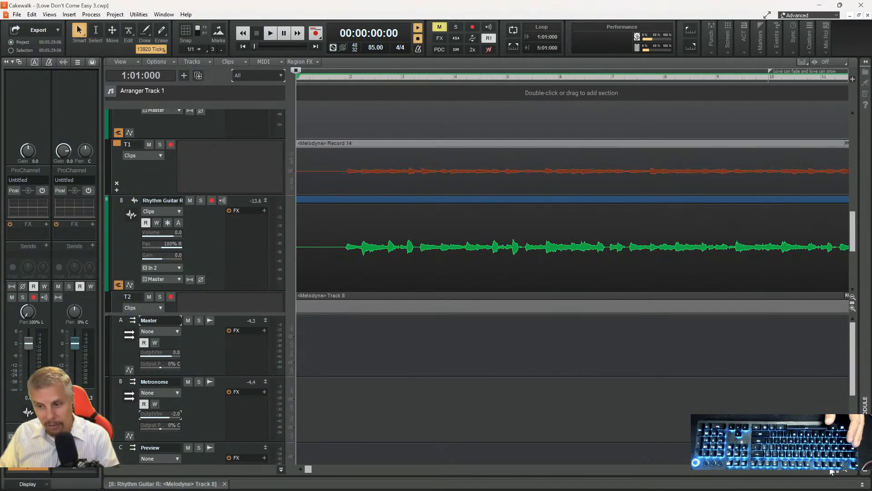
pyautogui.click(833, 470)
pyautogui.click(832, 470)
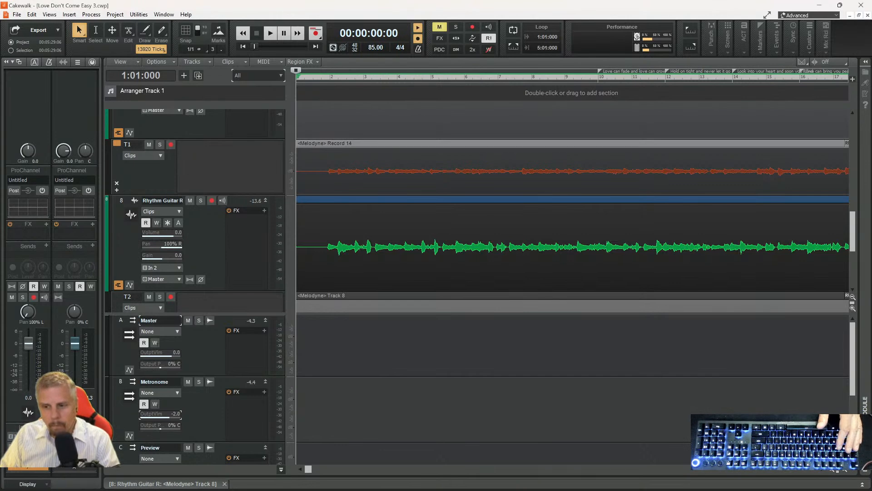
pyautogui.click(843, 472)
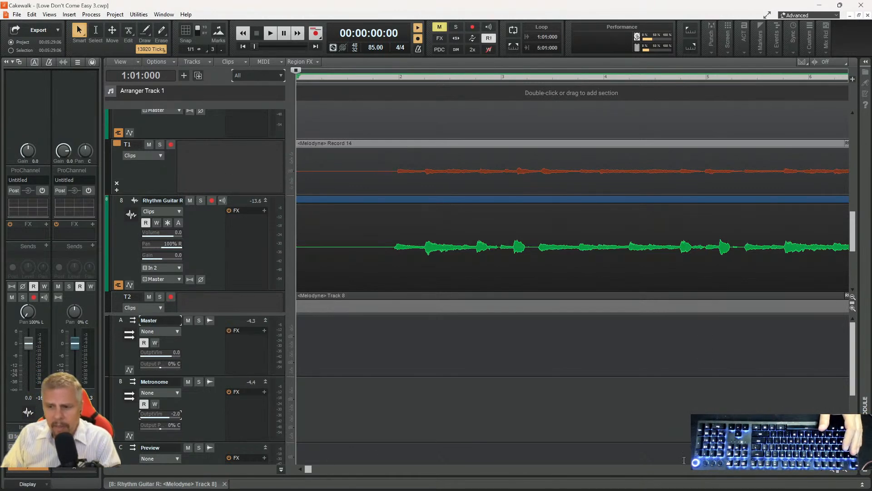
pyautogui.click(832, 473)
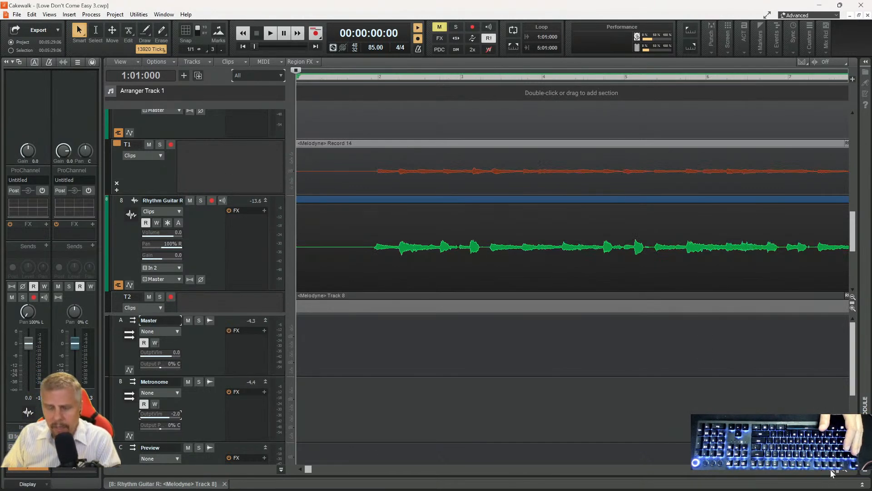
pyautogui.click(832, 473)
pyautogui.scroll(2, 201, 245)
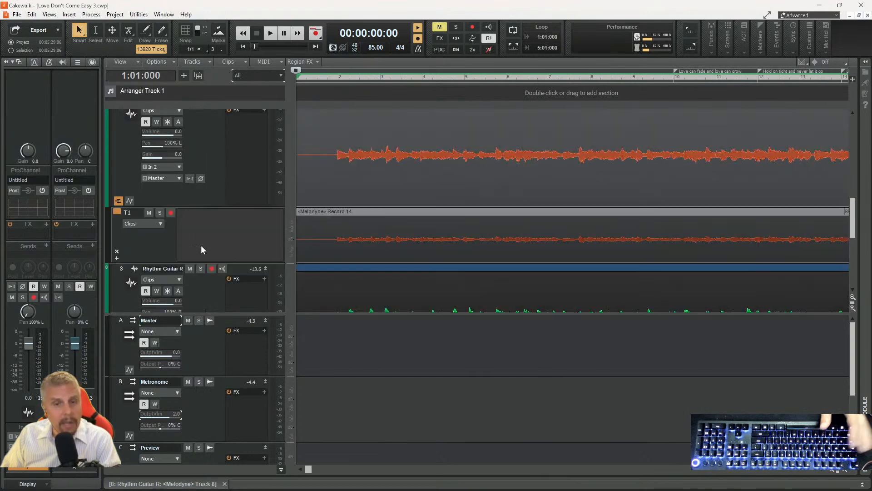
pyautogui.scroll(2, 208, 189)
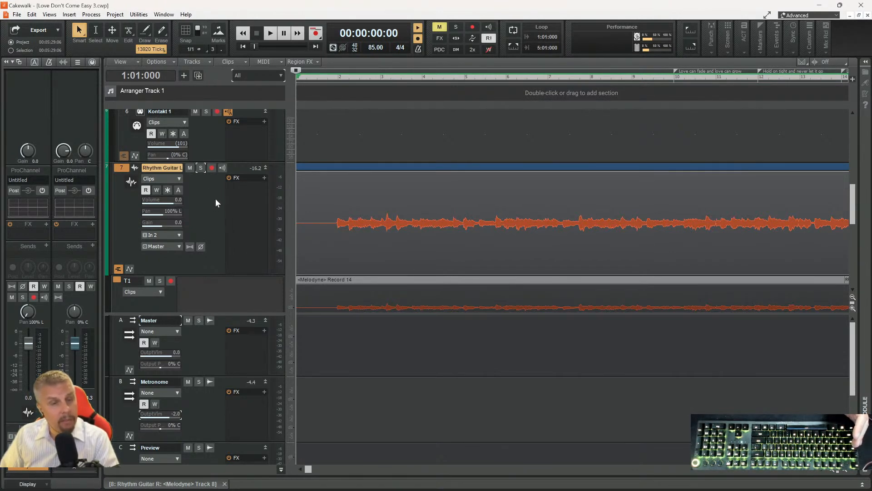
pyautogui.scroll(3, 215, 197)
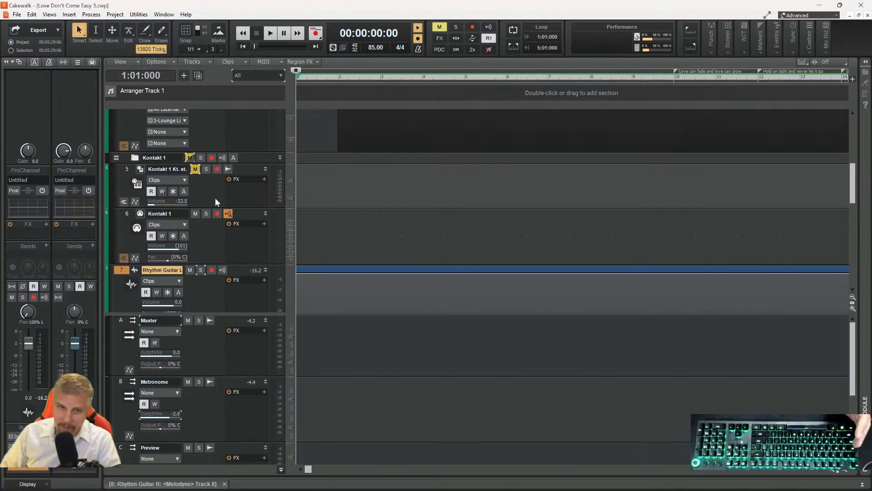
pyautogui.scroll(2, 199, 180)
pyautogui.scroll(5, 217, 188)
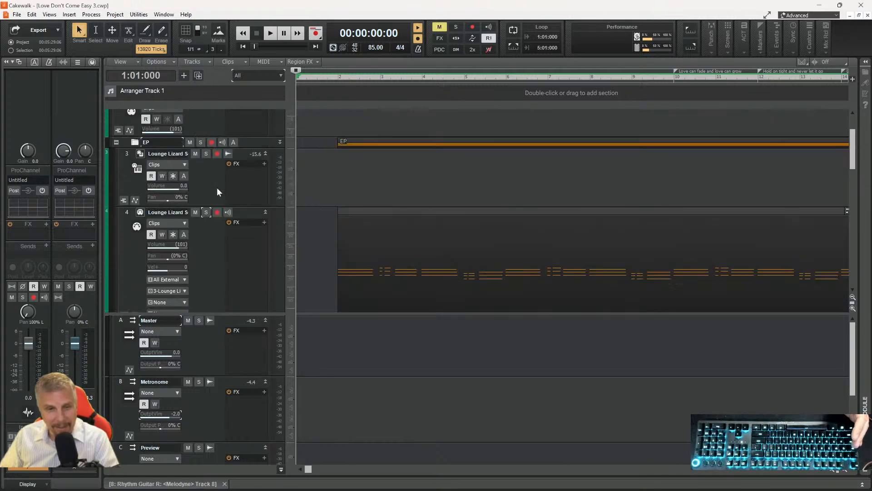
pyautogui.scroll(-4, 197, 236)
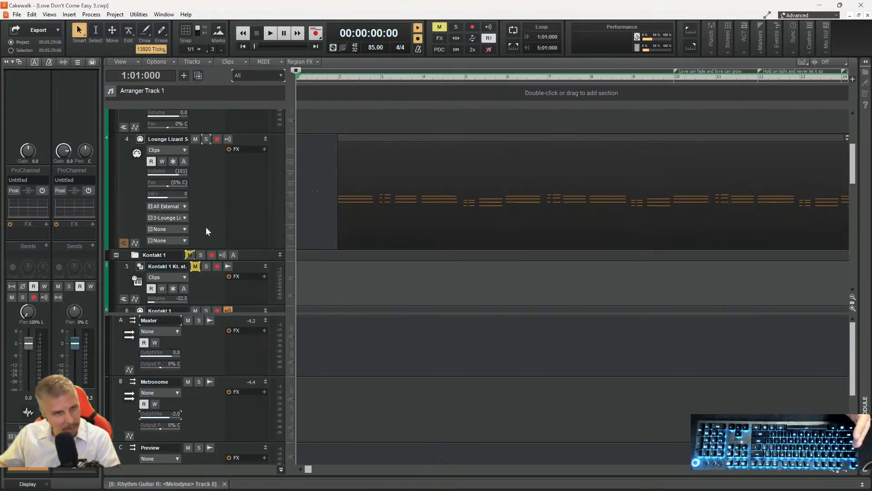
pyautogui.scroll(-6, 462, 187)
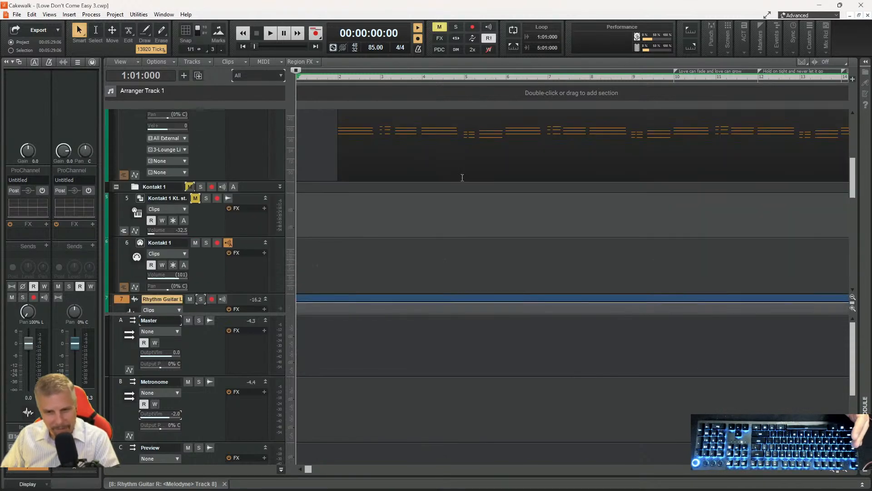
pyautogui.scroll(-2, 462, 186)
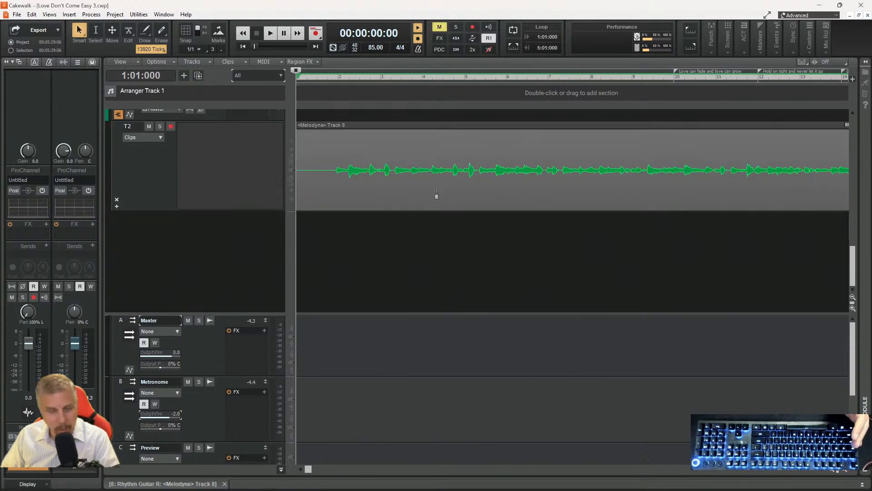
# - Look over the electric piano, Kontakt and rhythm guitar tracks and how far their clips extend through the song
pyautogui.scroll(1, 436, 195)
pyautogui.scroll(3, 433, 191)
pyautogui.scroll(3, 421, 192)
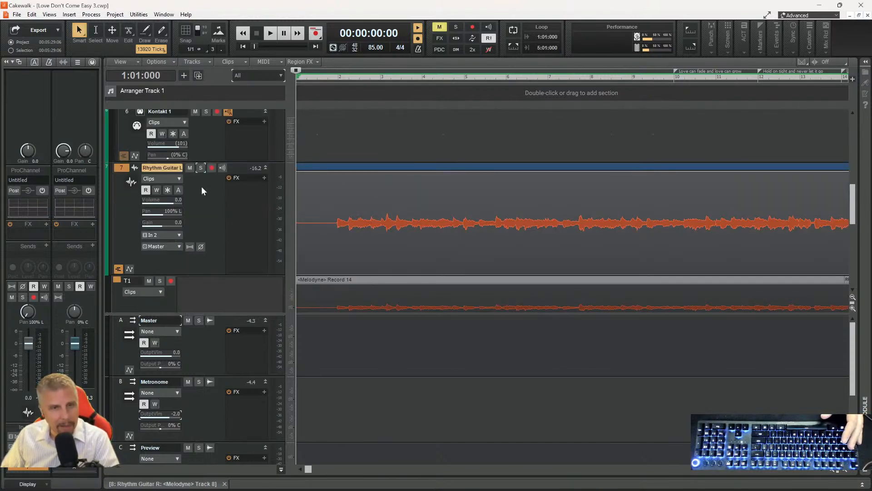
pyautogui.scroll(12, 562, 194)
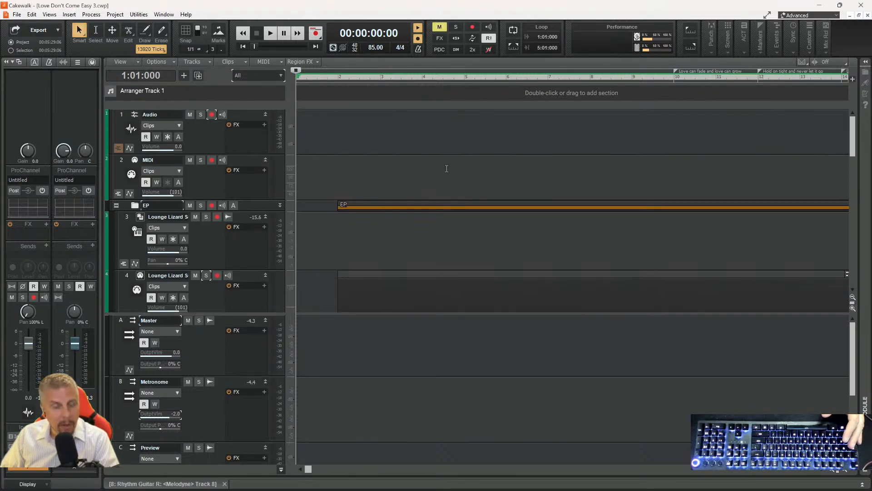
pyautogui.scroll(-5, 420, 160)
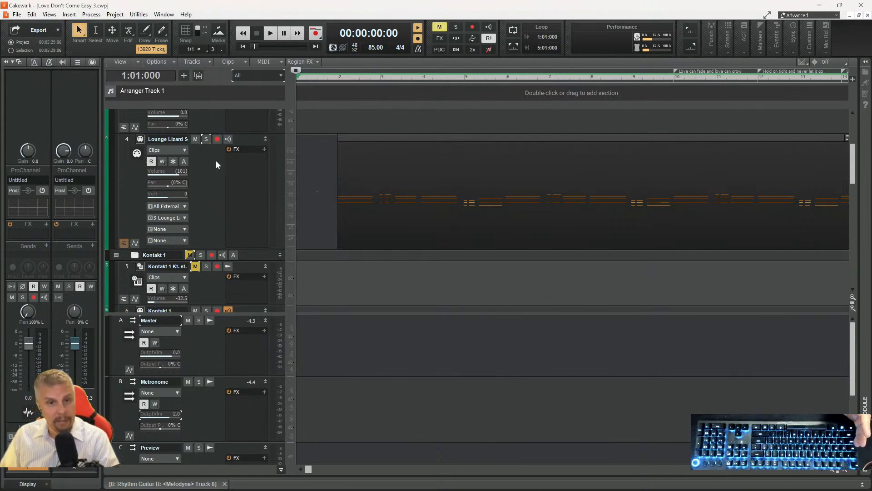
pyautogui.scroll(-1, 215, 160)
pyautogui.scroll(2, 217, 162)
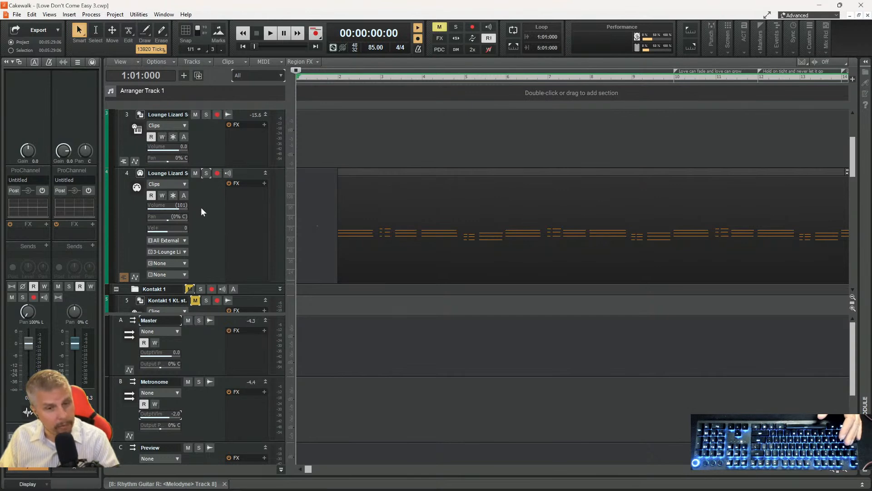
pyautogui.scroll(-1, 216, 191)
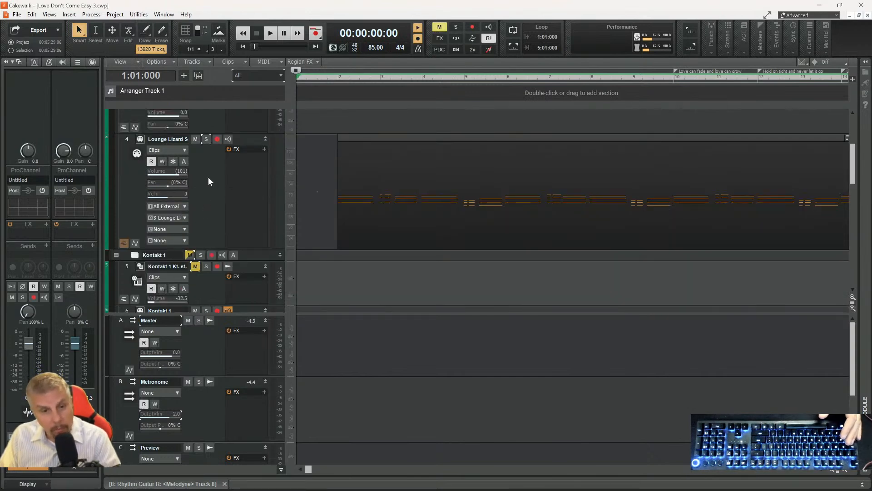
pyautogui.scroll(1, 209, 191)
pyautogui.scroll(1, 203, 214)
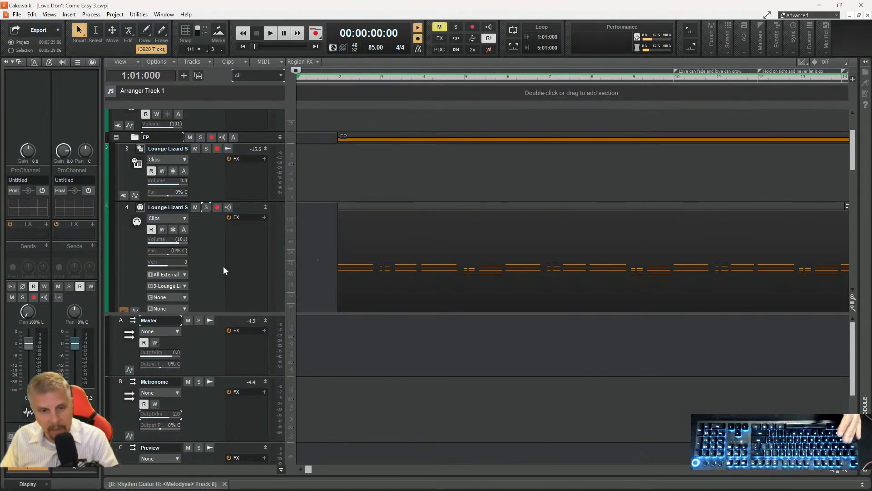
pyautogui.scroll(-2, 222, 254)
pyautogui.scroll(4, 218, 220)
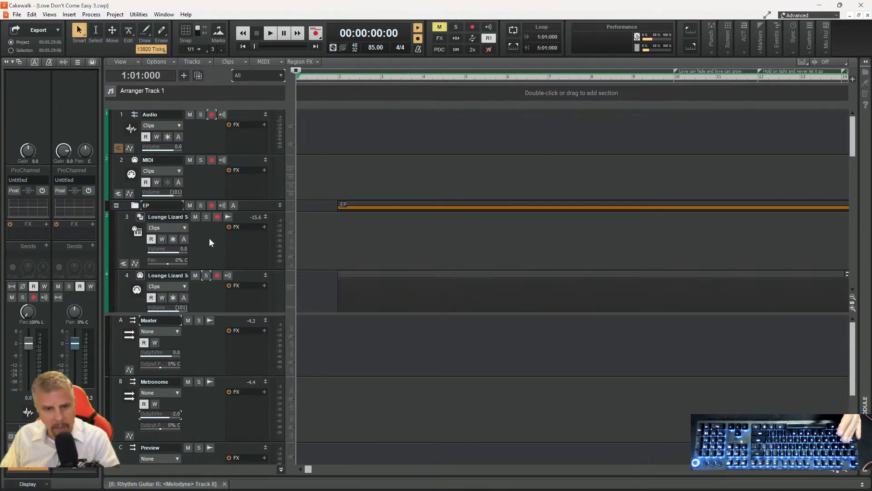
pyautogui.scroll(-5, 209, 239)
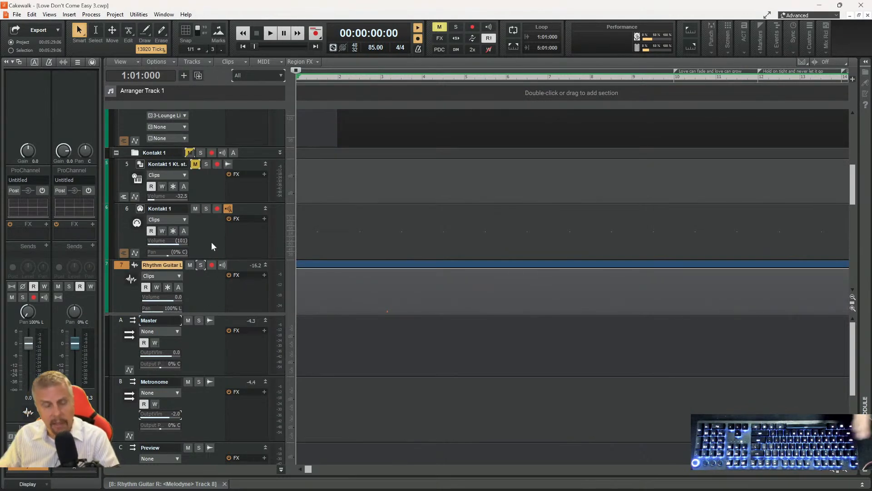
pyautogui.scroll(2, 218, 128)
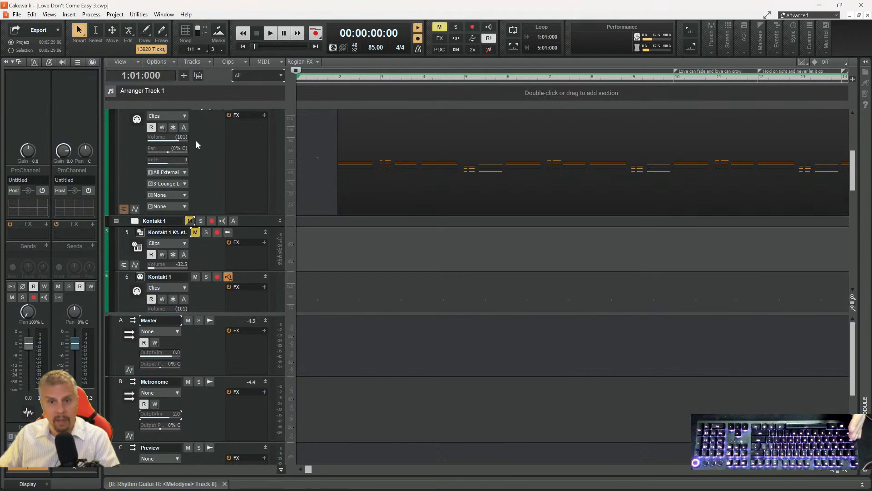
pyautogui.click(832, 471)
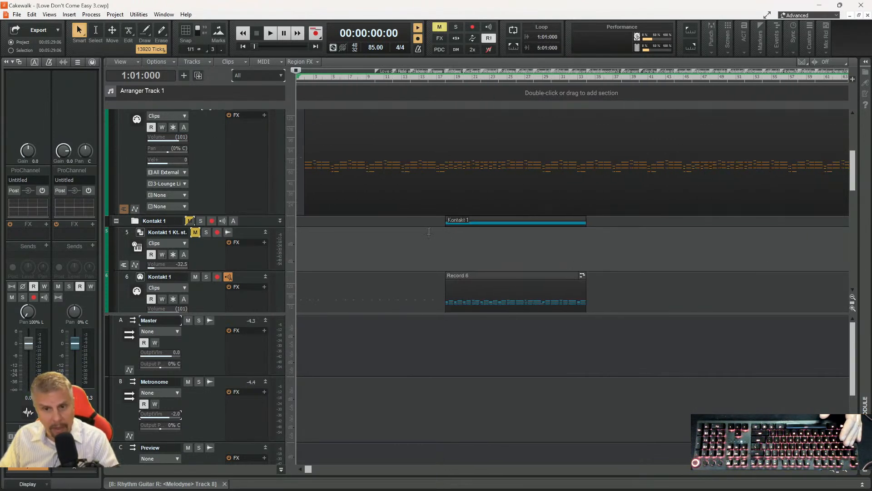
pyautogui.scroll(3, 423, 227)
pyautogui.scroll(1, 423, 226)
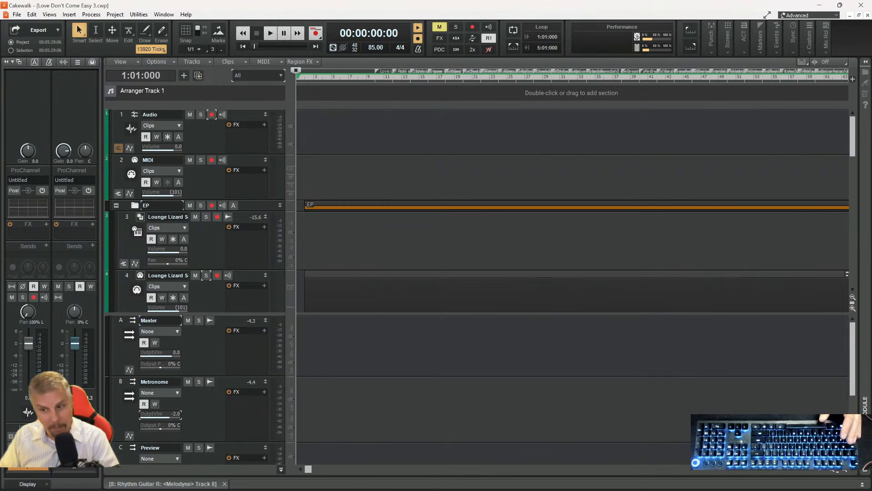
pyautogui.scroll(6, 572, 268)
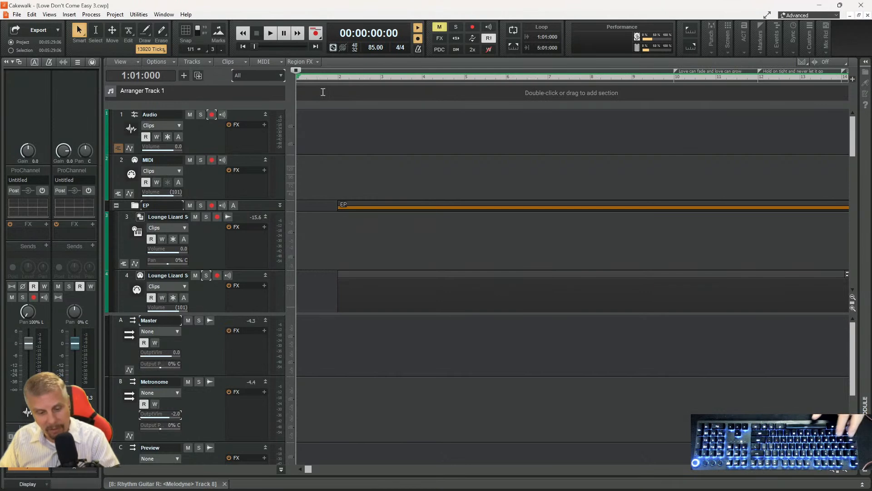
# - Save the project as a new version named "Love Don't Come Easy 4"
pyautogui.click(213, 138)
pyautogui.click(17, 15)
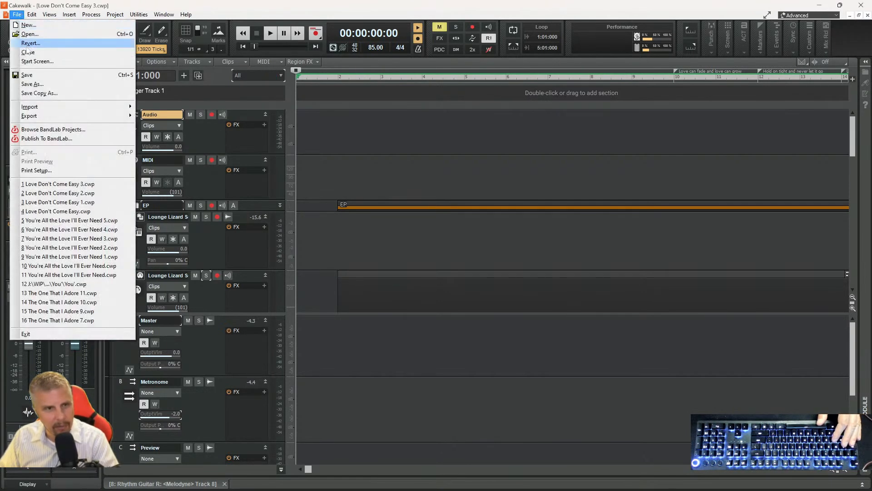
pyautogui.click(28, 85)
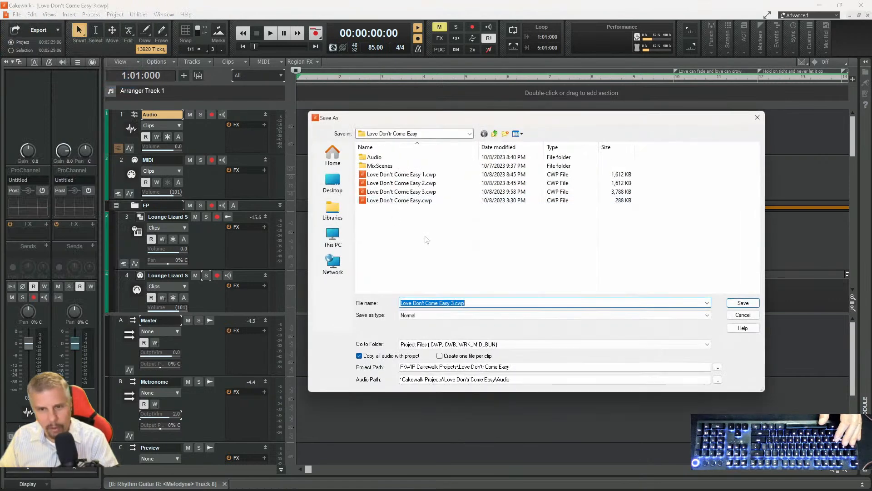
pyautogui.press('Delete')
pyautogui.write('EP Version')
pyautogui.press('Return')
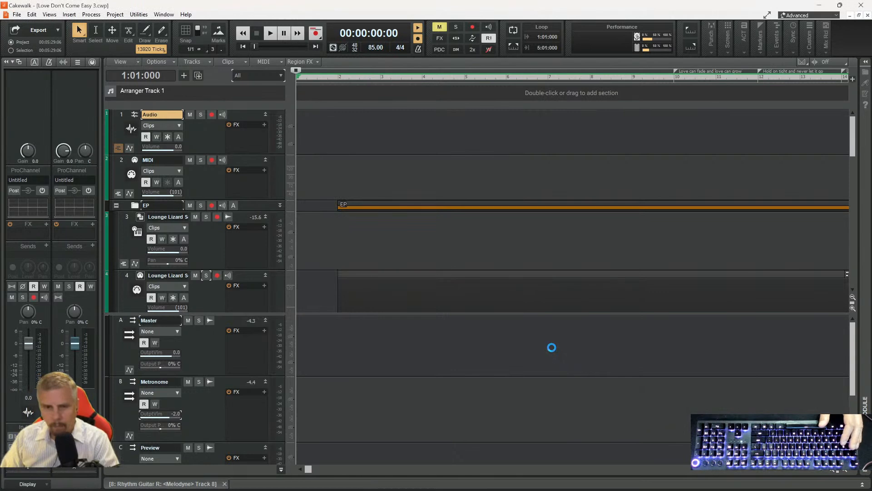
# - Start playback in bar 1 at beat 2 and enlarge the track area to show both rhythm guitar tracks
pyautogui.scroll(-8, 501, 181)
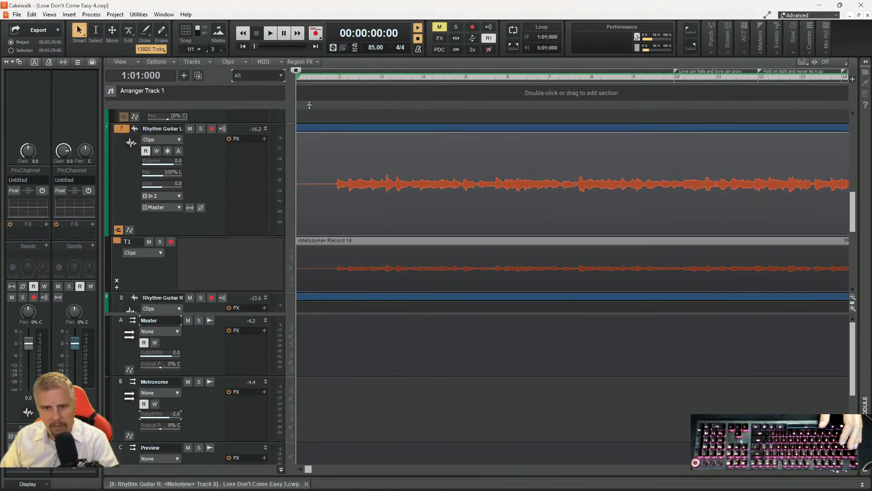
pyautogui.click(315, 79)
pyautogui.press('space')
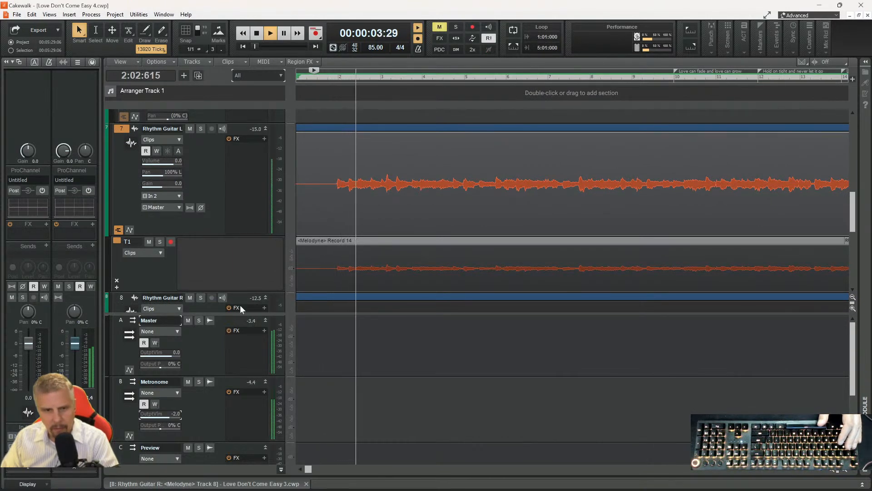
pyautogui.moveTo(221, 314); pyautogui.dragTo(223, 385)
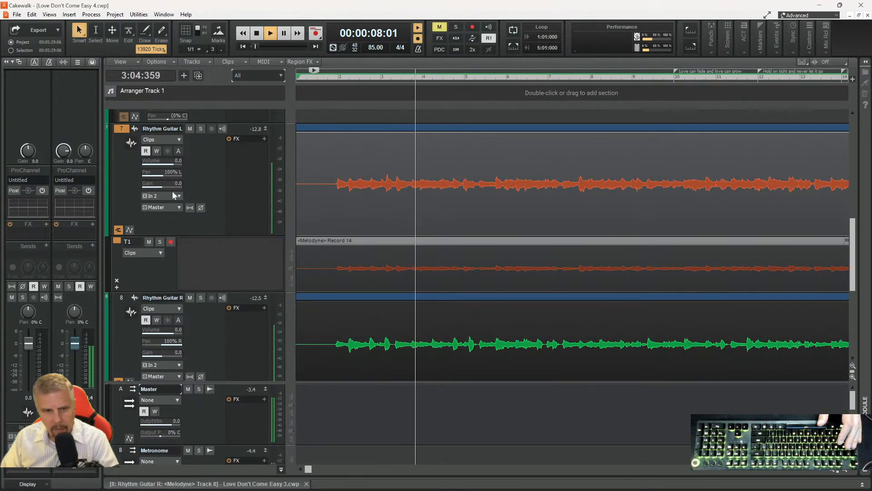
# - Balance the rhythm guitars during playback by setting the Rhythm Guitar L volume to -9.4 and Rhythm Guitar R to -3.7
pyautogui.scroll(-5, 165, 162)
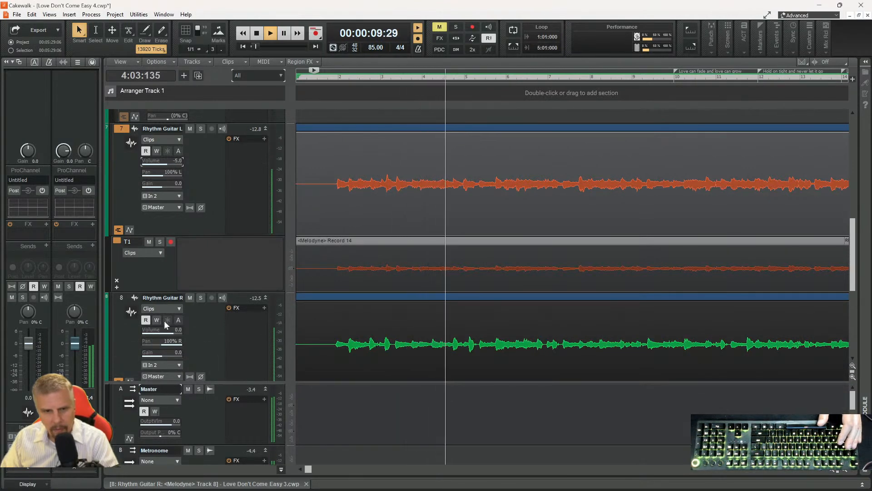
pyautogui.scroll(-5, 168, 333)
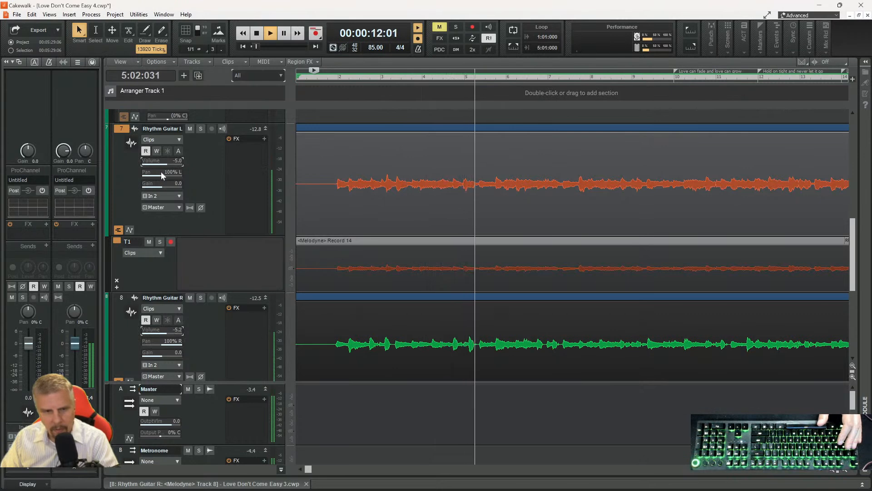
pyautogui.scroll(-4, 167, 164)
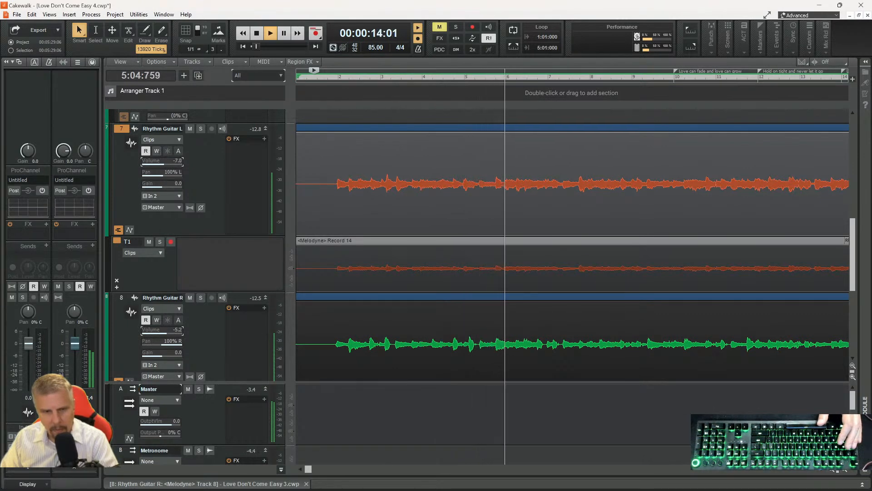
pyautogui.scroll(-1, 166, 165)
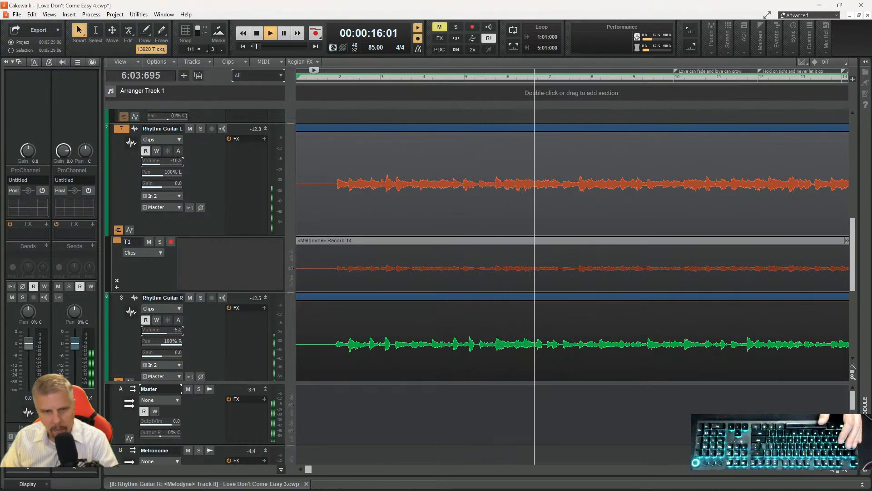
pyautogui.scroll(1, 168, 330)
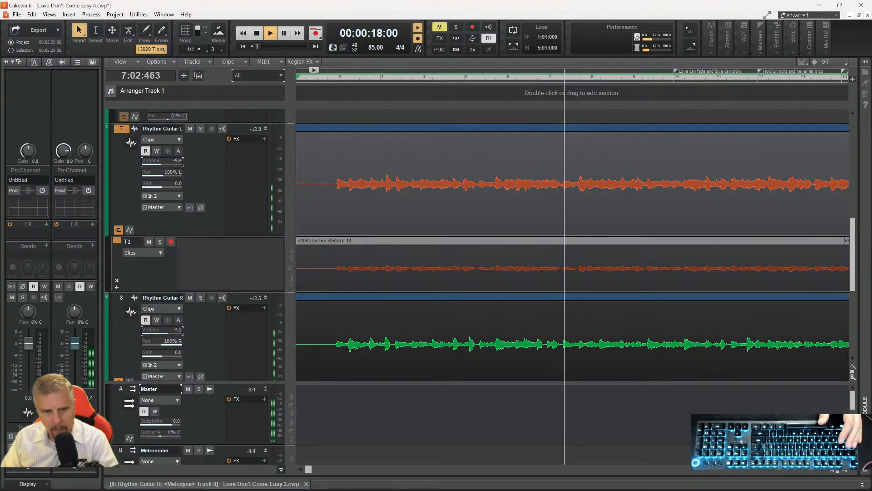
pyautogui.scroll(1, 169, 331)
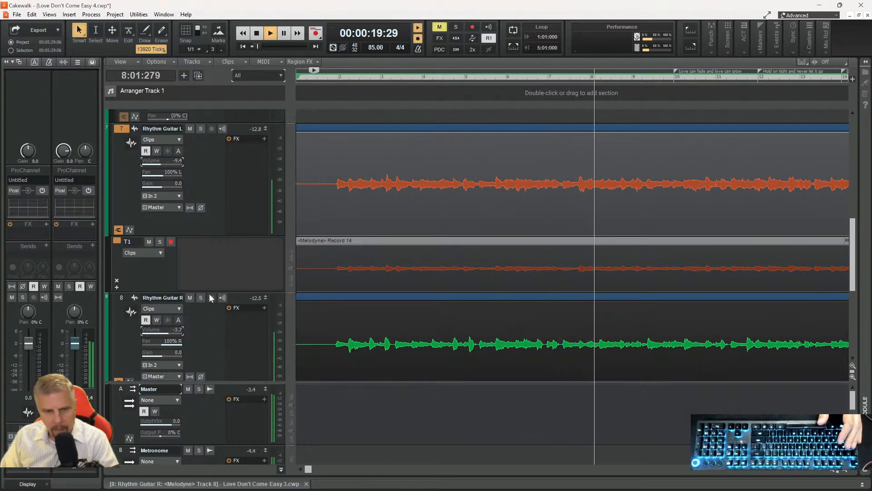
# - Mute the Metronome bus, listen to the guitars into the instrumental section, and stop playback
pyautogui.click(199, 410)
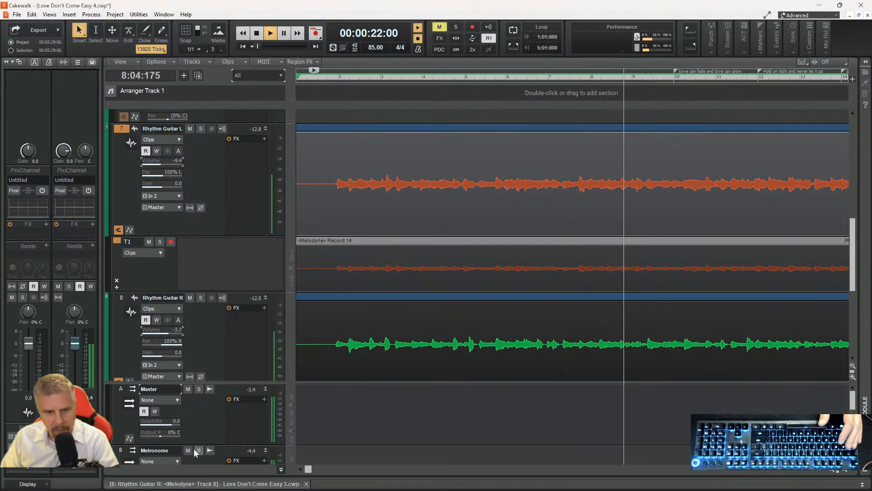
pyautogui.click(188, 451)
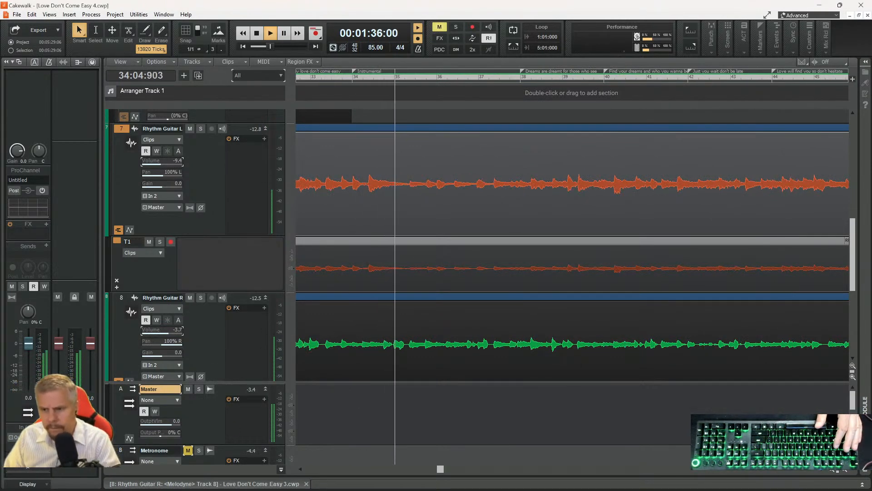
pyautogui.click(834, 472)
pyautogui.click(834, 471)
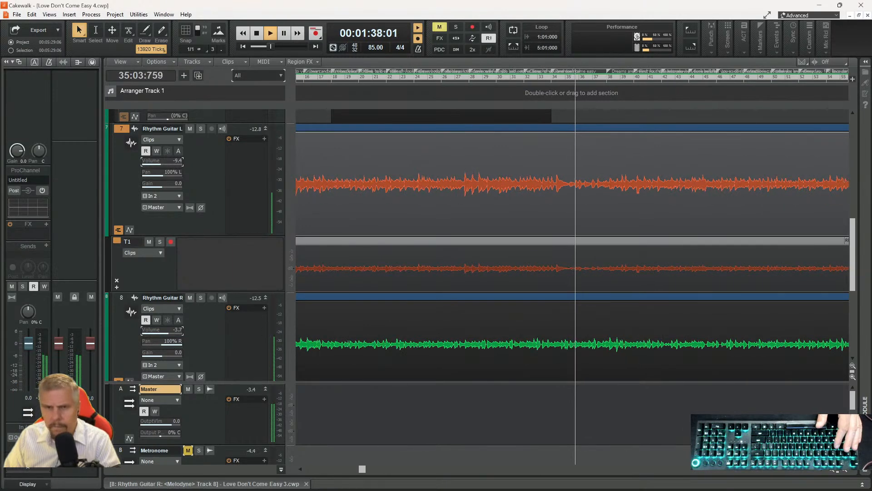
pyautogui.press('space')
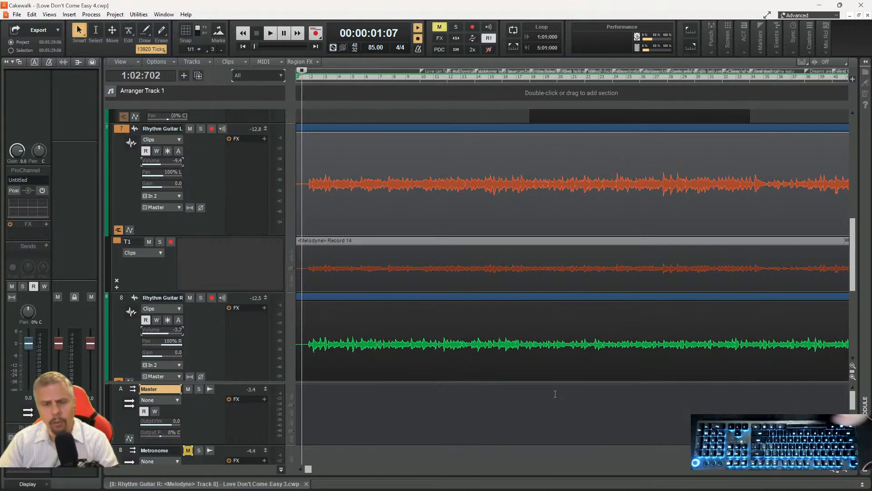
# - Review both rhythm guitar waveforms alongside the Kontakt and electric piano tracks over the first 40 bars
pyautogui.scroll(-3, 589, 232)
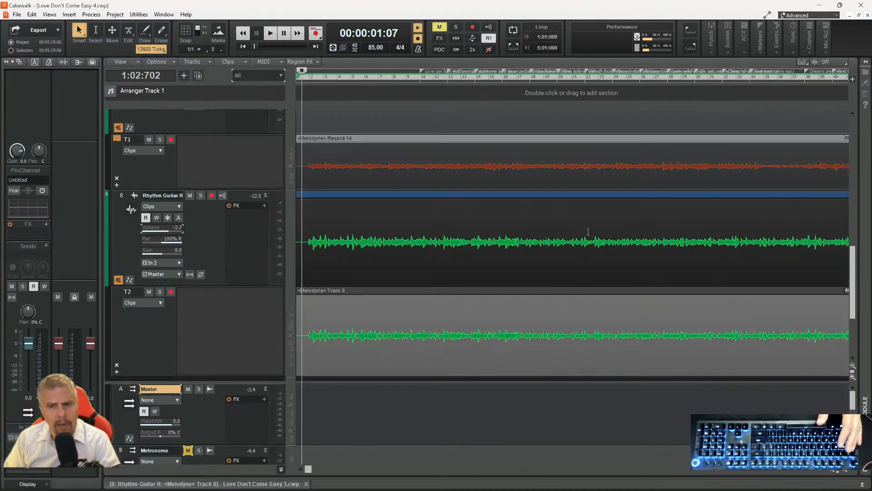
pyautogui.scroll(3, 588, 232)
pyautogui.scroll(-2, 588, 232)
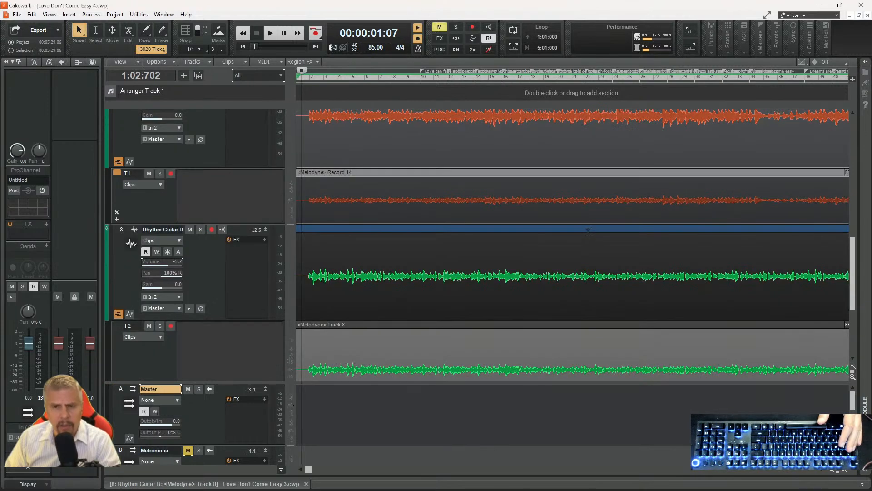
pyautogui.scroll(3, 588, 232)
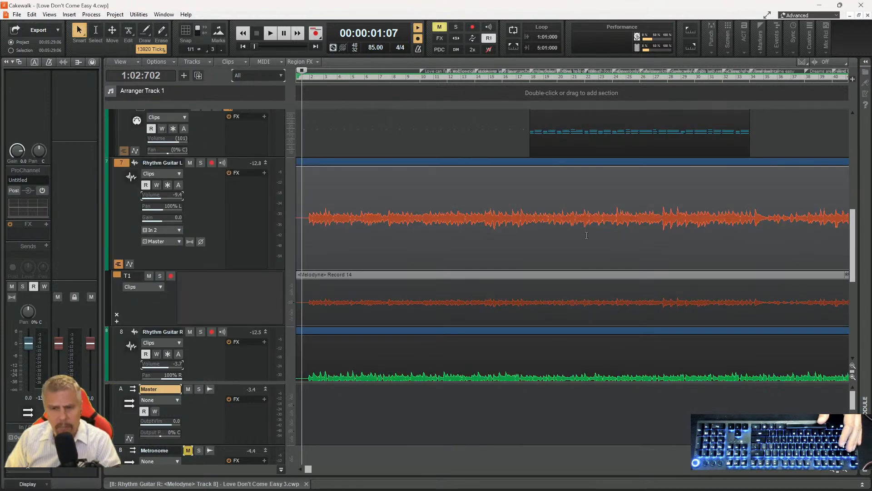
pyautogui.scroll(3, 586, 236)
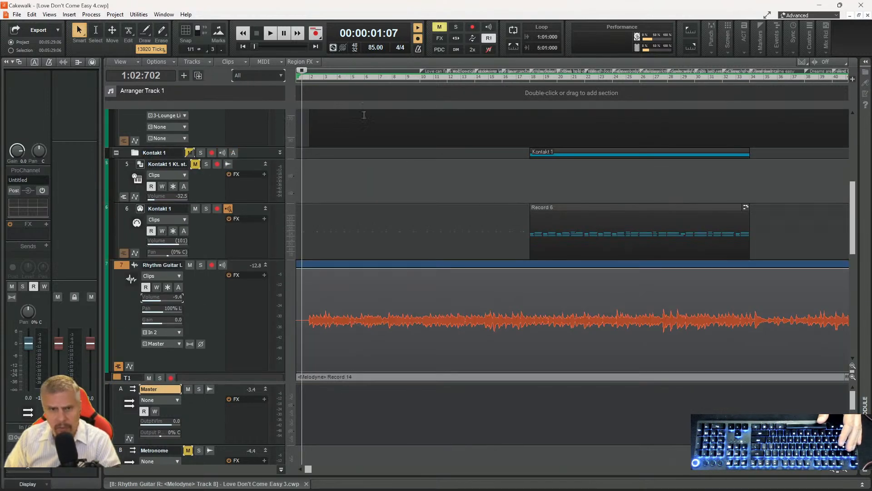
pyautogui.scroll(4, 452, 272)
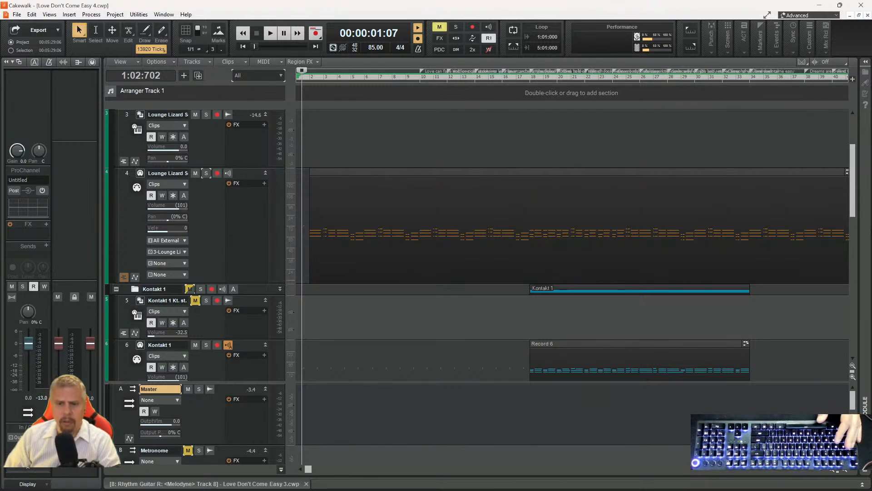
pyautogui.scroll(-6, 494, 301)
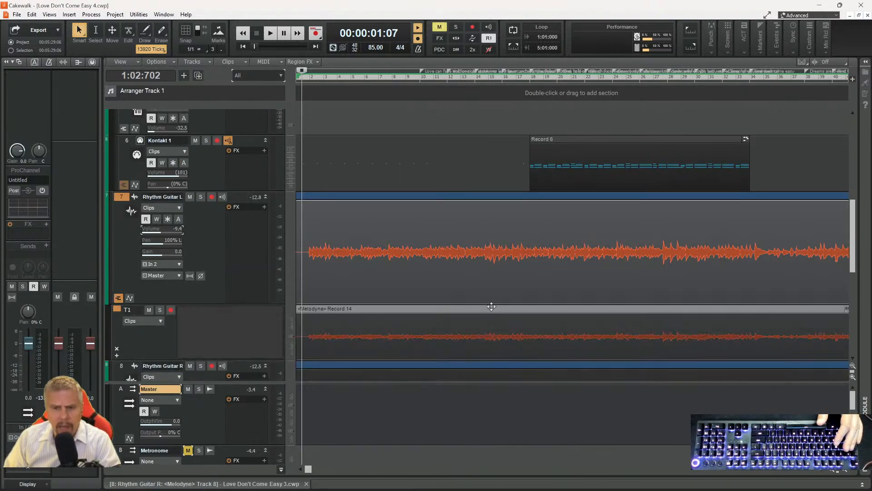
pyautogui.scroll(-8, 491, 307)
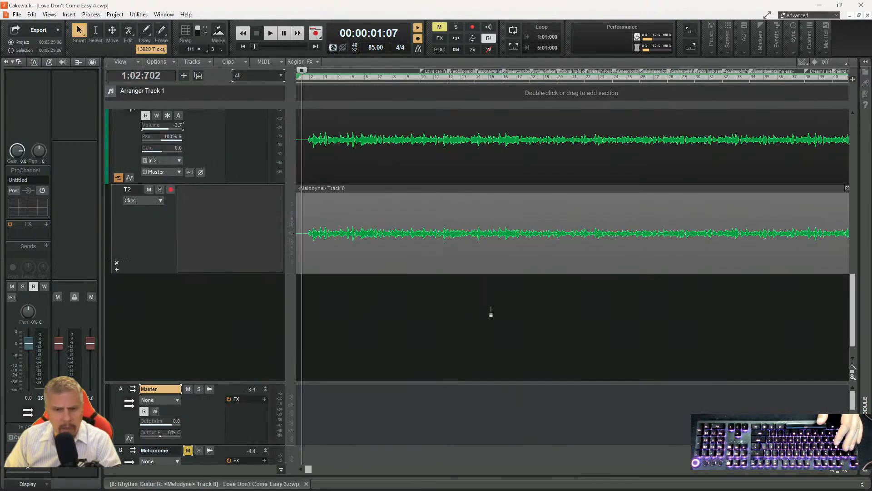
pyautogui.scroll(3, 491, 311)
pyautogui.scroll(12, 491, 311)
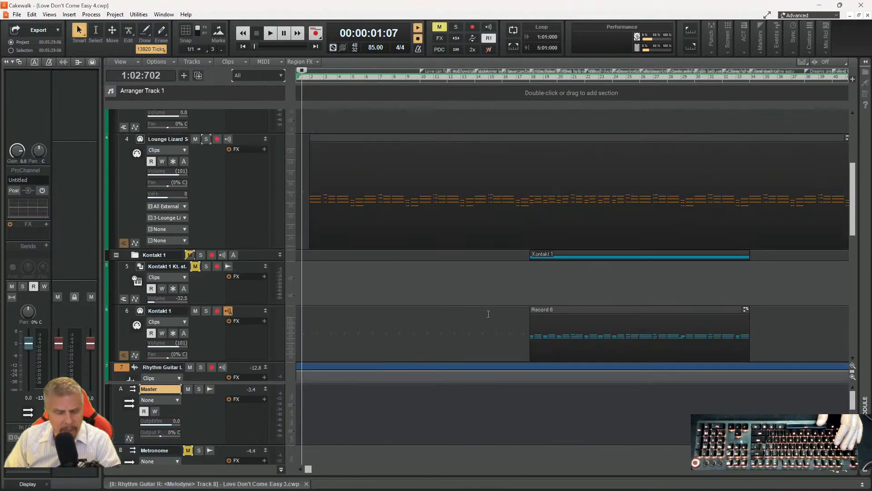
pyautogui.scroll(-5, 488, 314)
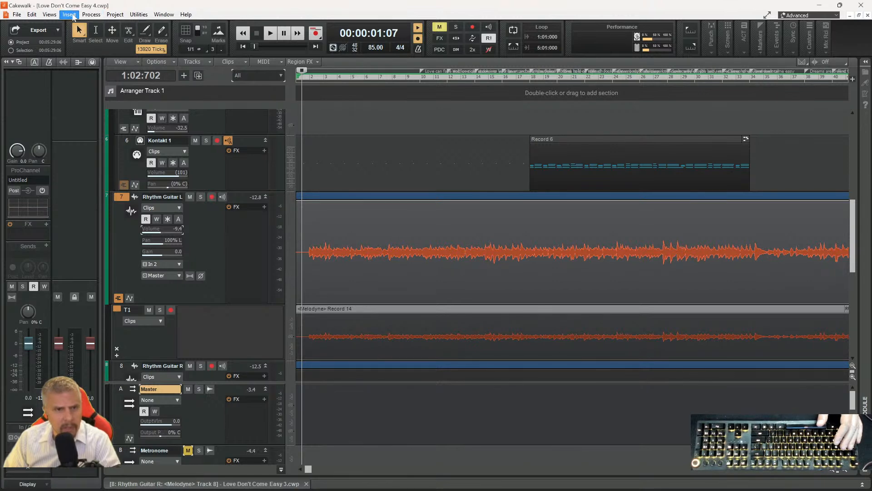
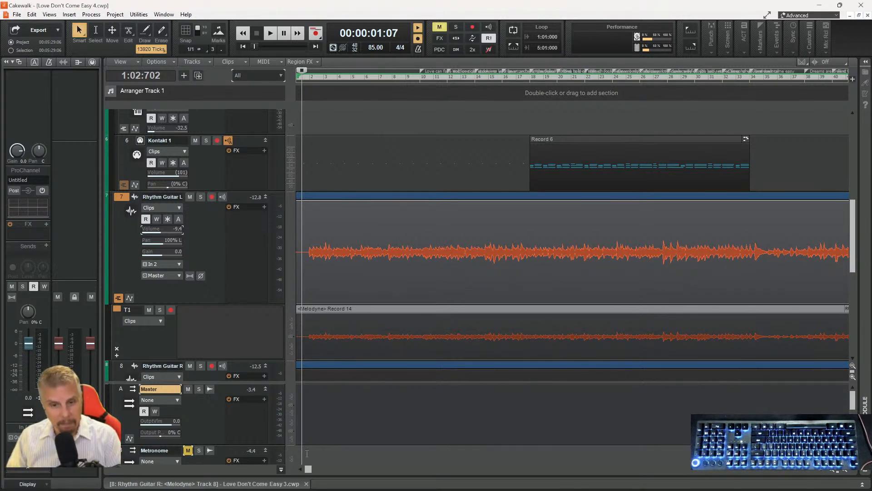
# - Switch to the Word document Love Don't Come Easy.docx and examine how the song's verses and repeated choruses are laid out
pyautogui.moveTo(276, 490)
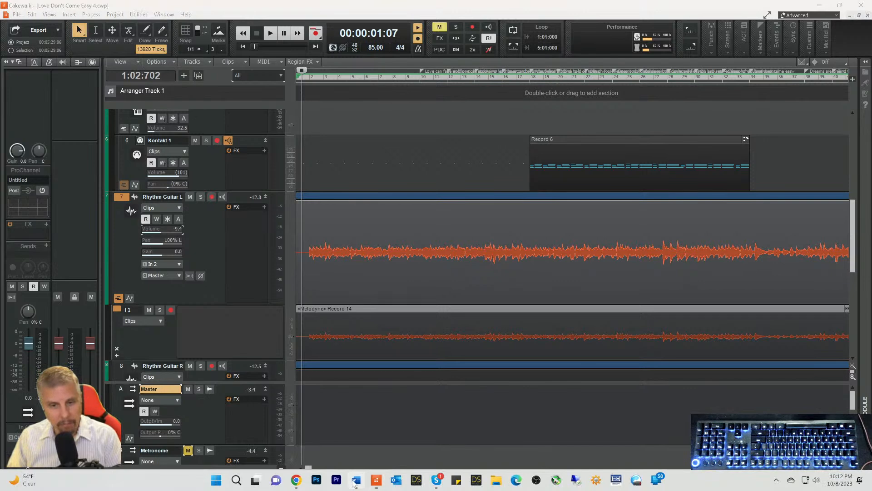
pyautogui.click(357, 480)
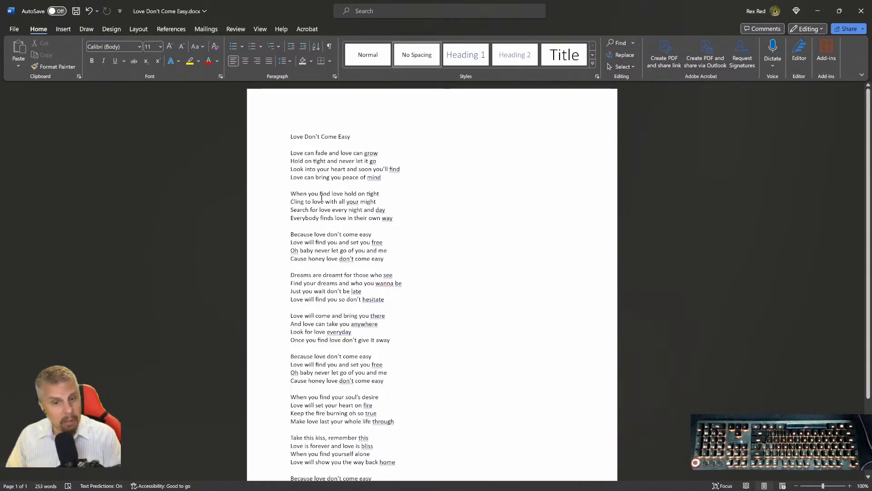
pyautogui.scroll(-4, 321, 197)
pyautogui.scroll(4, 334, 181)
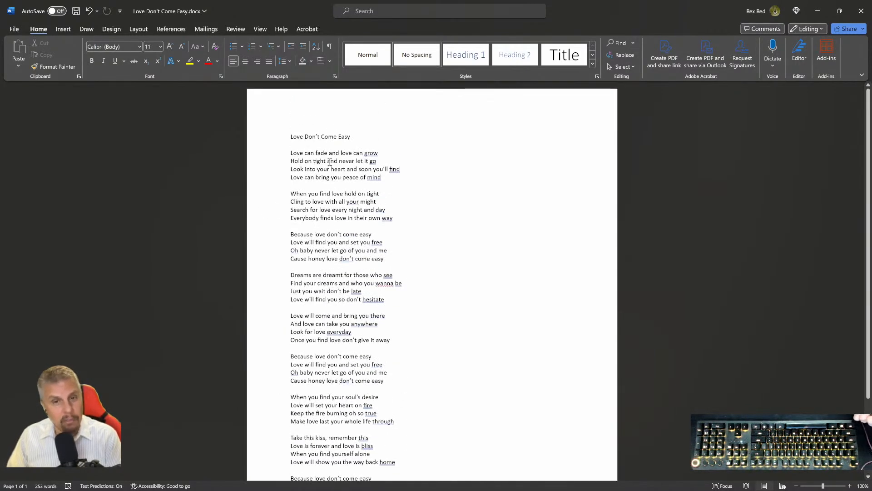
pyautogui.scroll(-4, 330, 162)
pyautogui.scroll(3, 301, 205)
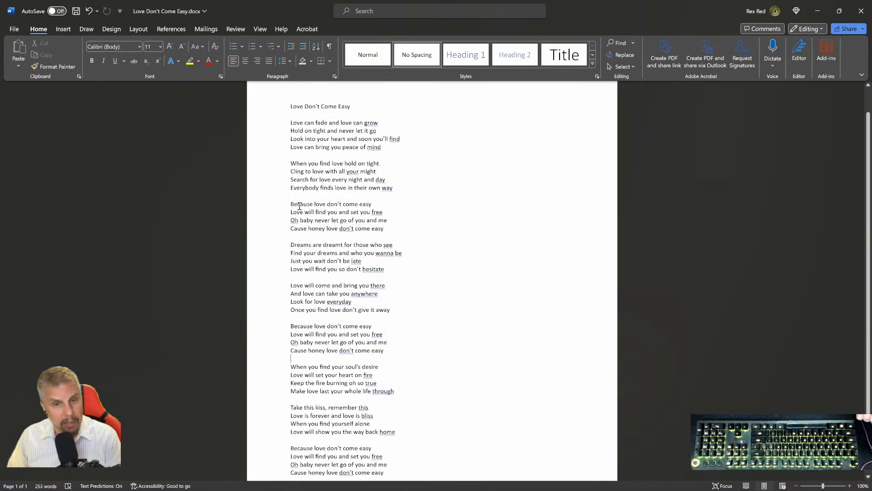
pyautogui.scroll(-3, 331, 411)
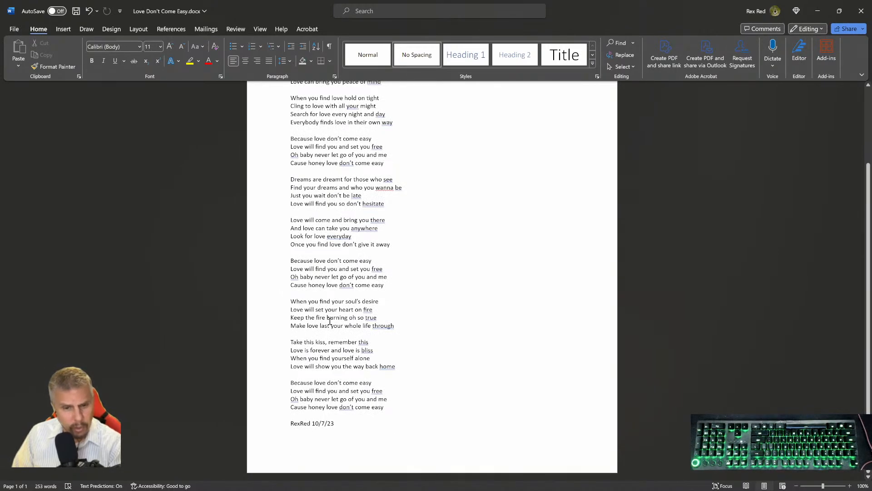
pyautogui.scroll(2, 344, 373)
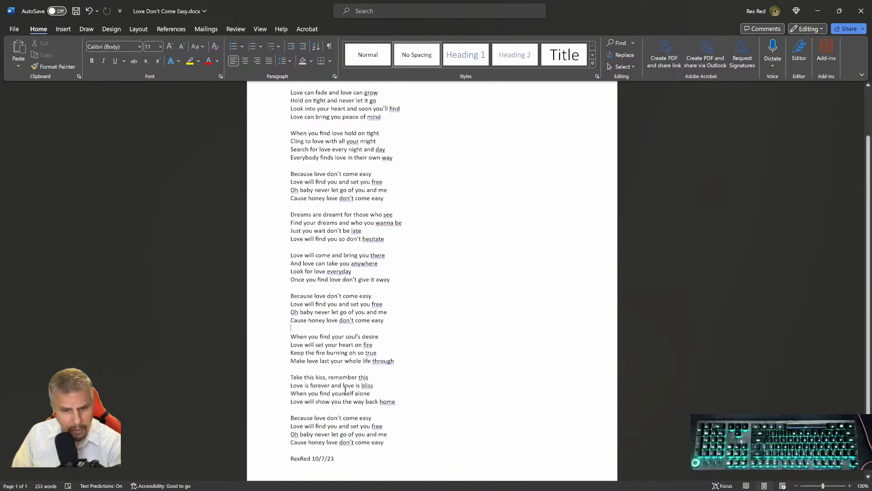
pyautogui.scroll(2, 346, 280)
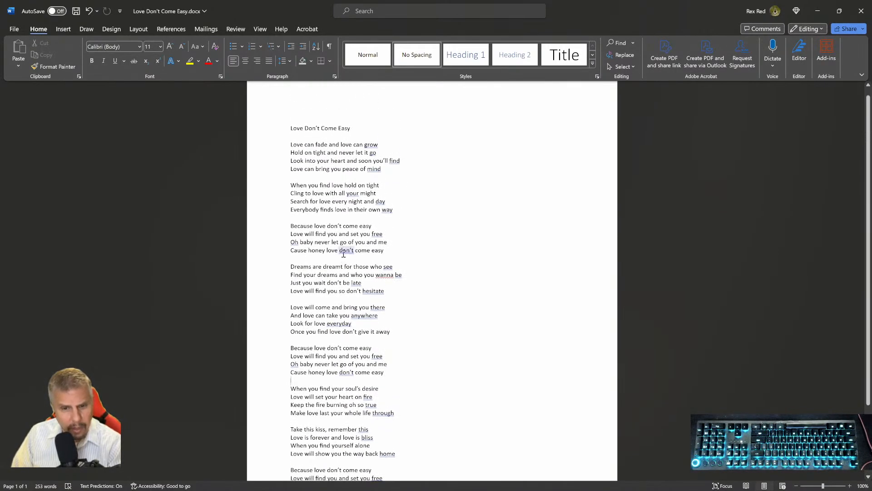
pyautogui.scroll(-2, 354, 318)
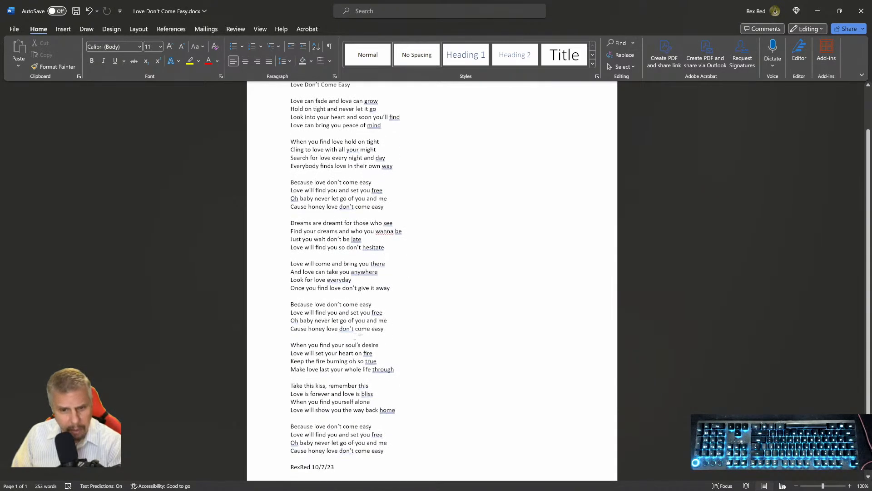
pyautogui.scroll(-2, 346, 296)
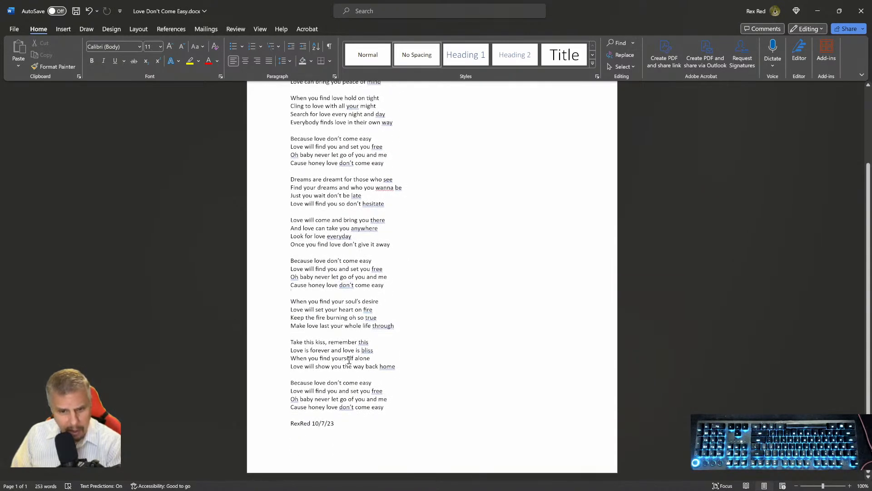
pyautogui.scroll(4, 345, 390)
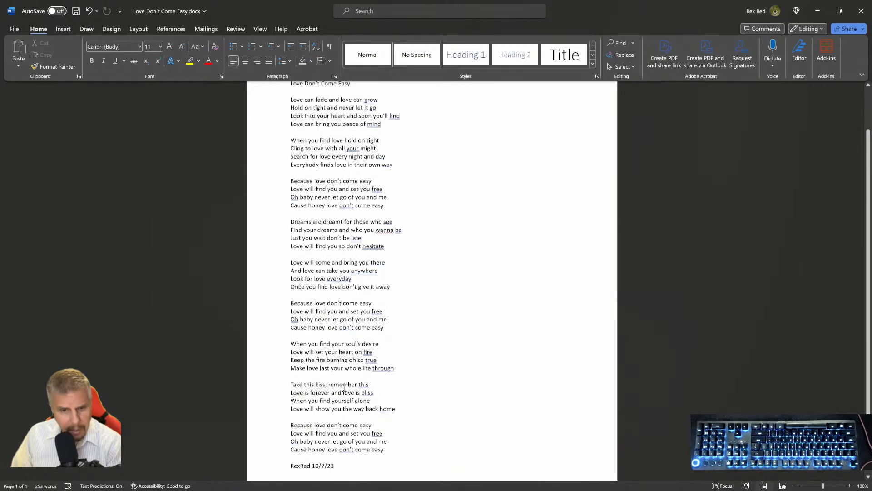
pyautogui.scroll(1, 377, 361)
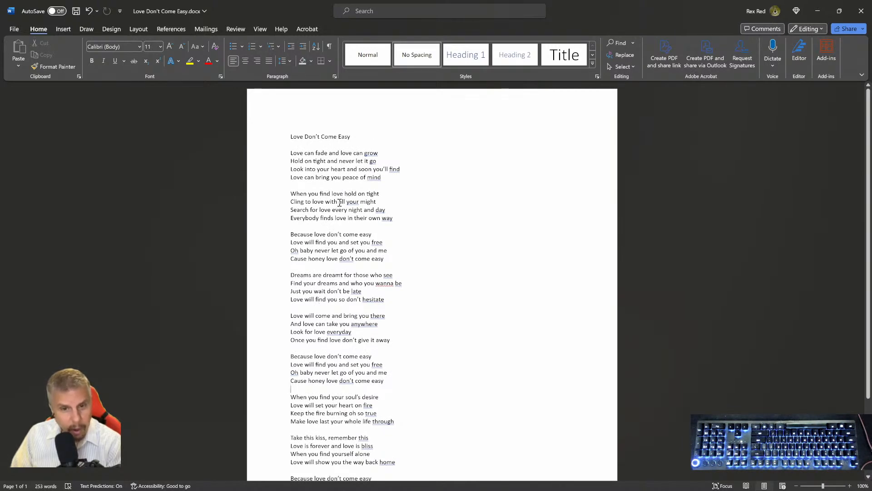
pyautogui.scroll(-4, 338, 247)
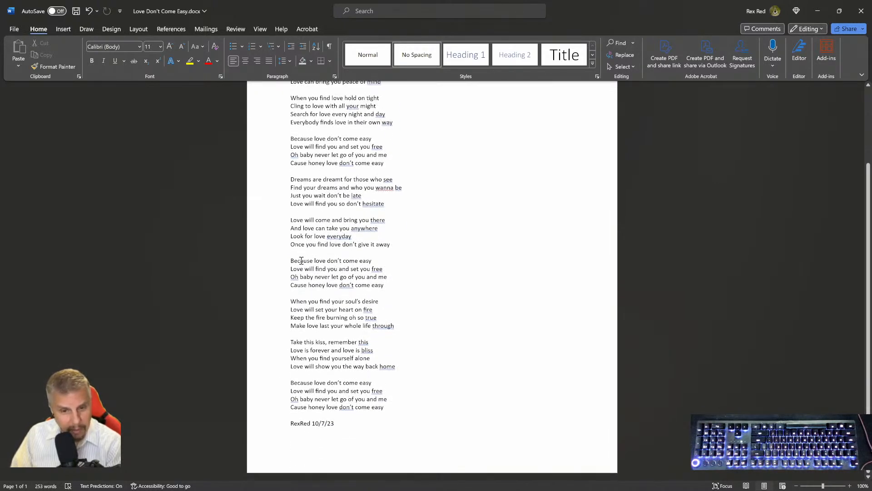
pyautogui.doubleClick(347, 406)
pyautogui.click(349, 403)
pyautogui.scroll(1, 318, 359)
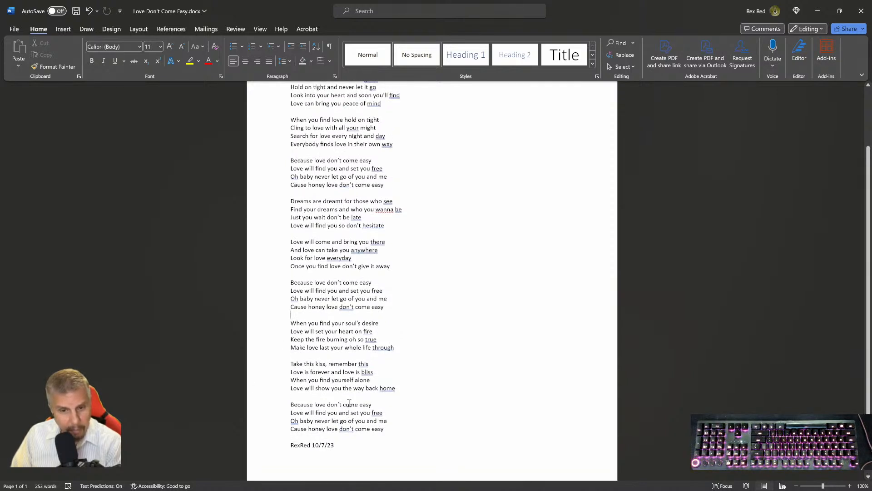
pyautogui.scroll(1, 349, 291)
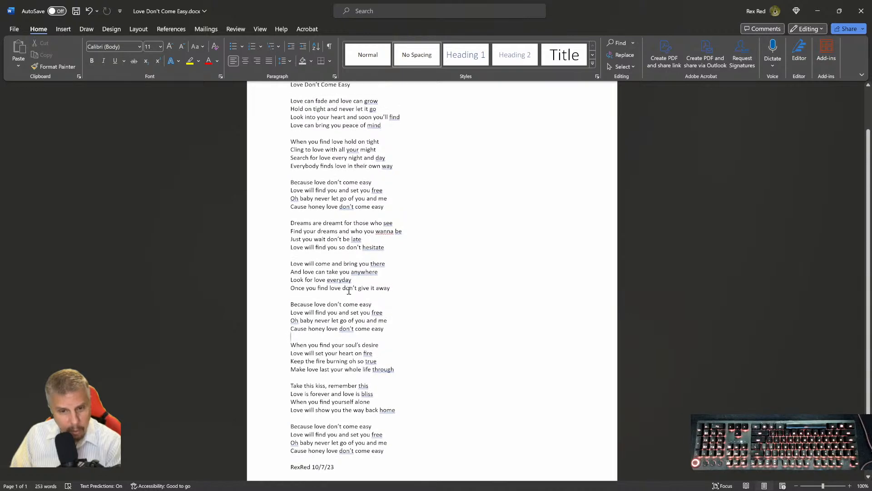
pyautogui.scroll(1, 347, 318)
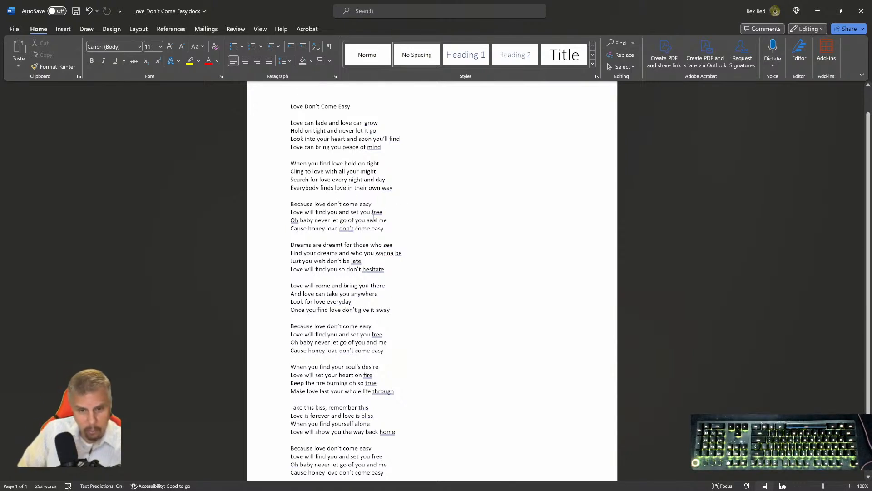
pyautogui.scroll(-3, 386, 227)
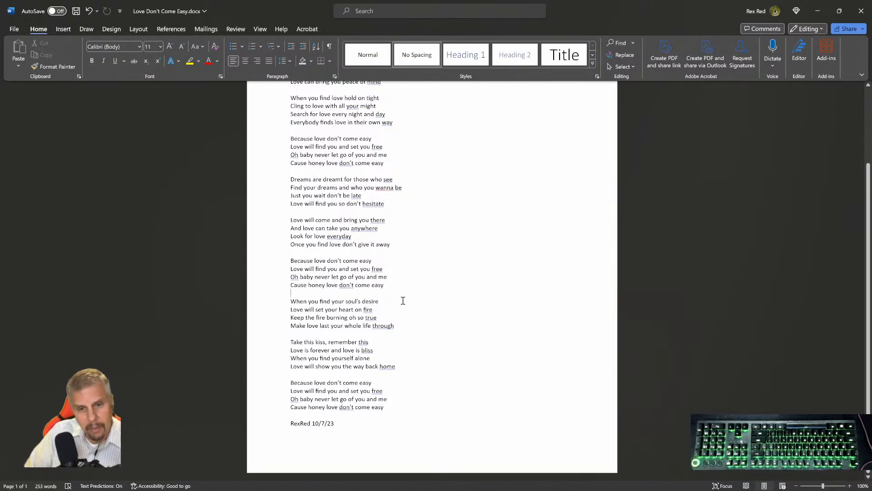
pyautogui.scroll(4, 309, 206)
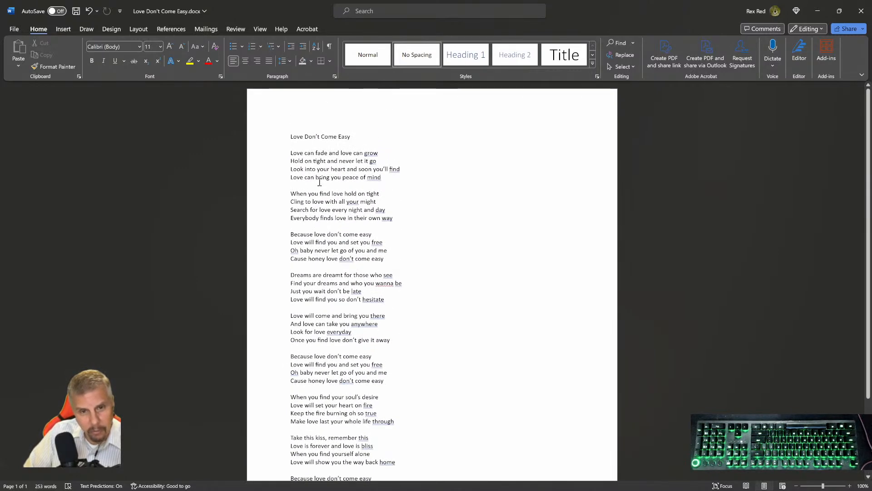
pyautogui.scroll(-4, 320, 182)
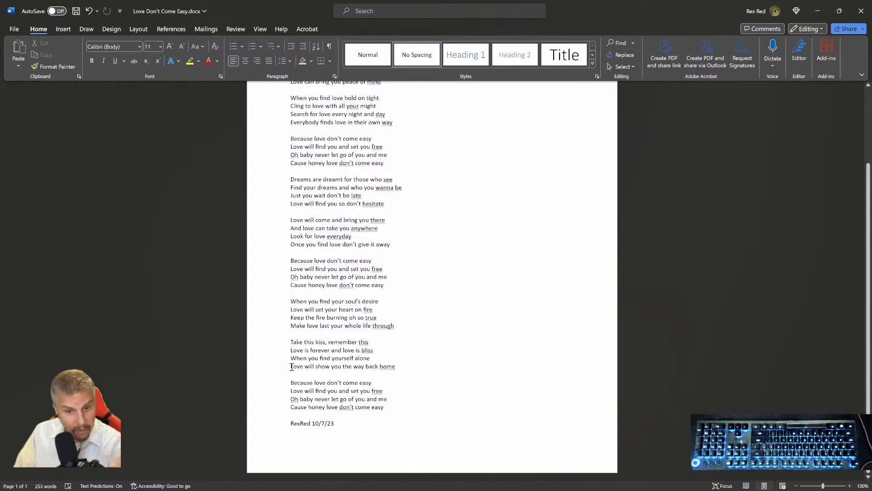
# - Read through the lyrics from the opening verse to the closing chorus, paying attention to the wording of each verse
pyautogui.scroll(4, 335, 278)
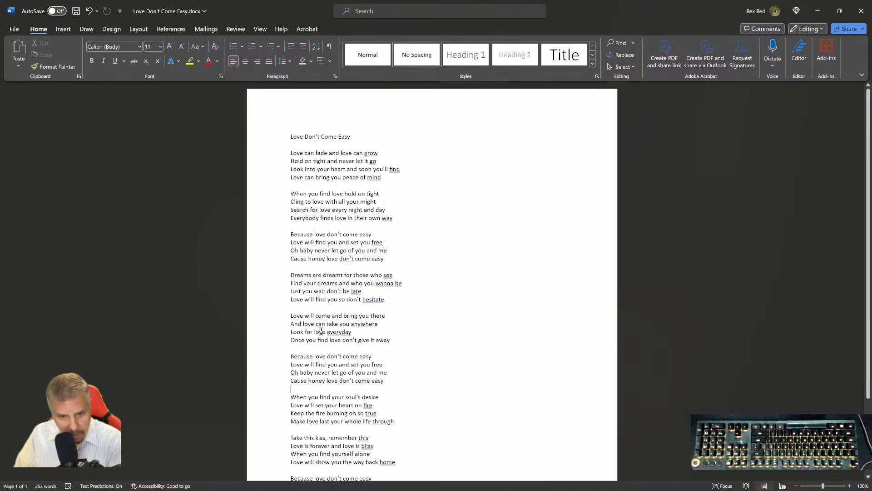
pyautogui.scroll(-1, 322, 331)
pyautogui.scroll(-3, 321, 331)
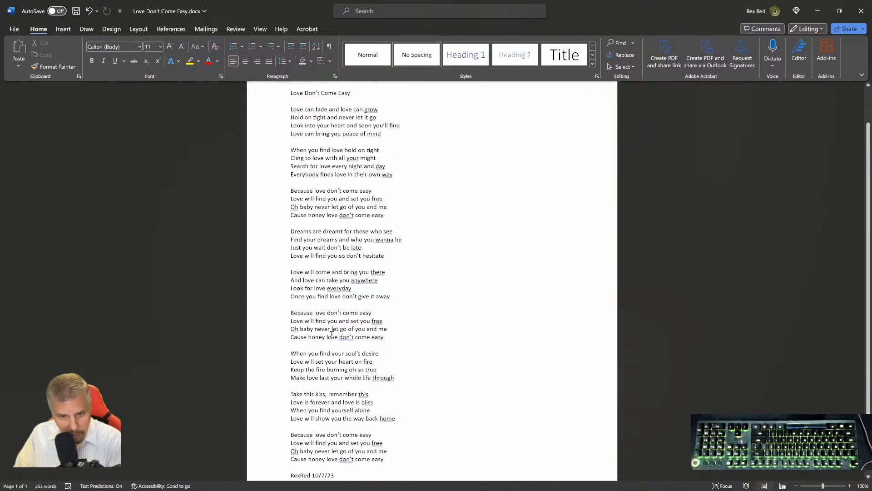
pyautogui.scroll(-4, 331, 335)
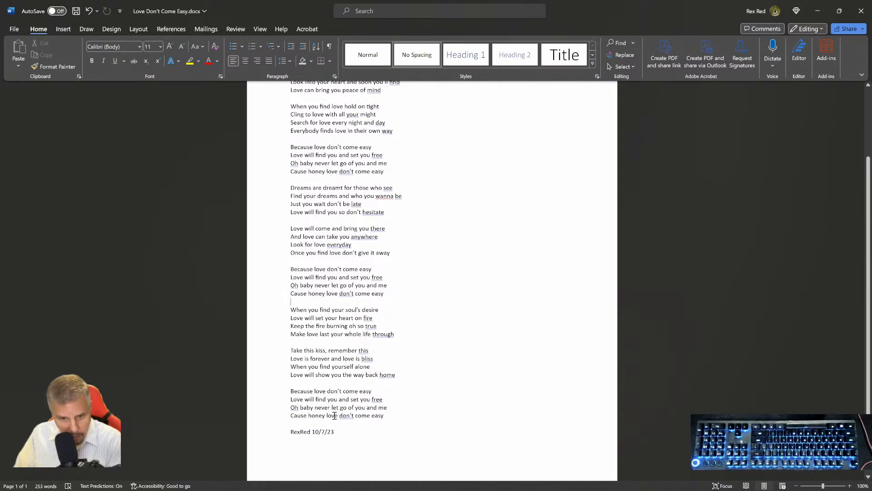
pyautogui.scroll(4, 390, 347)
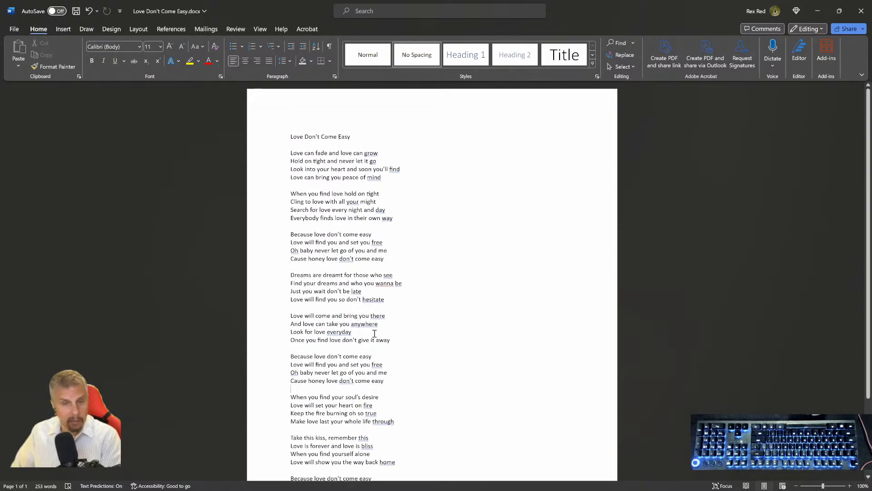
pyautogui.scroll(-4, 335, 254)
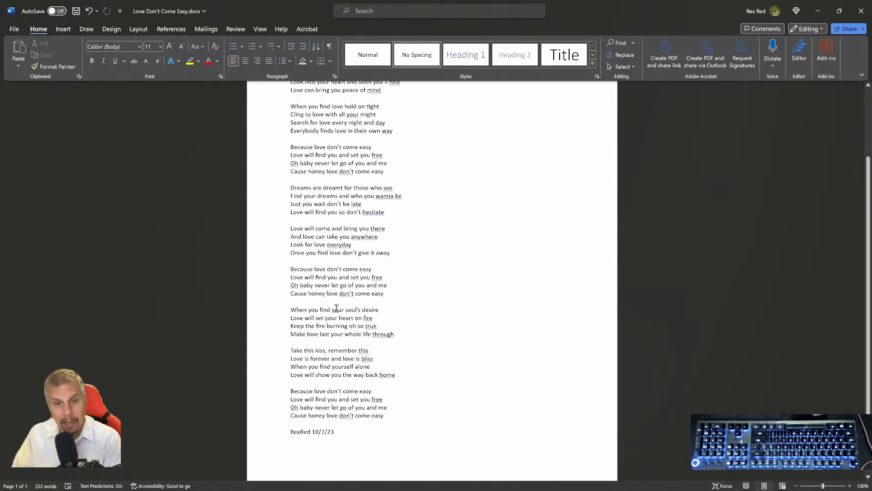
pyautogui.scroll(3, 323, 302)
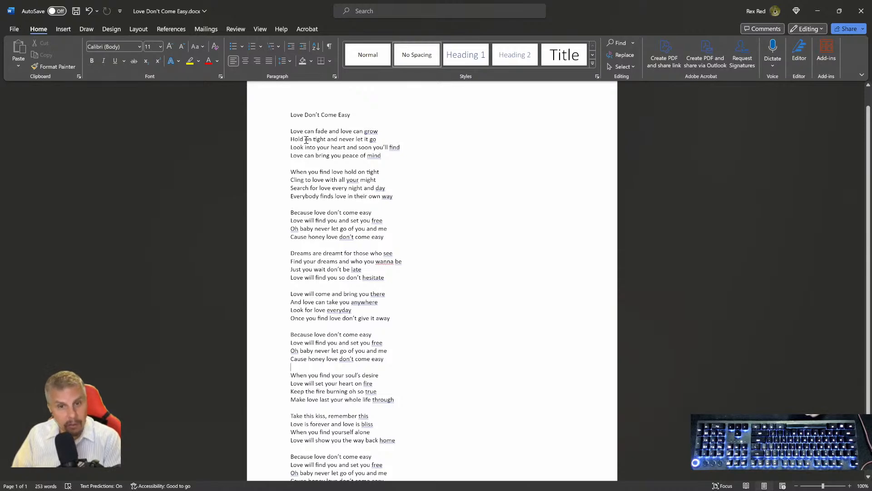
pyautogui.scroll(-2, 307, 139)
pyautogui.scroll(2, 291, 145)
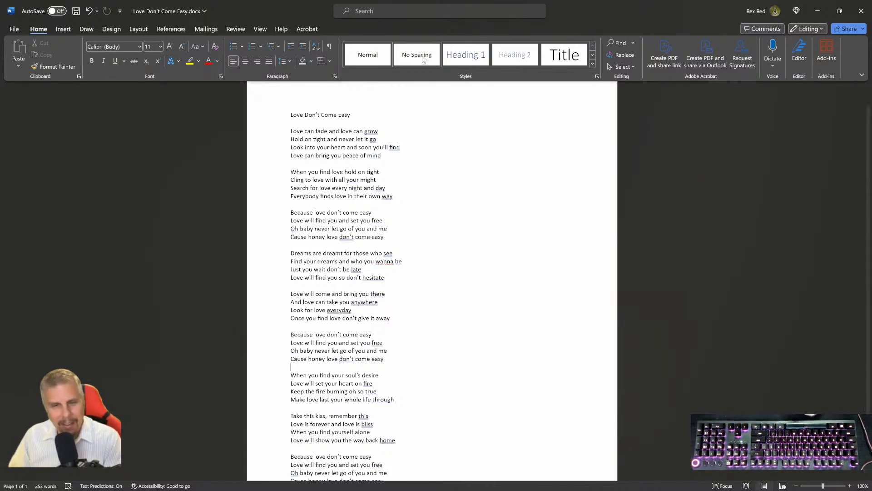
pyautogui.scroll(-2, 440, 150)
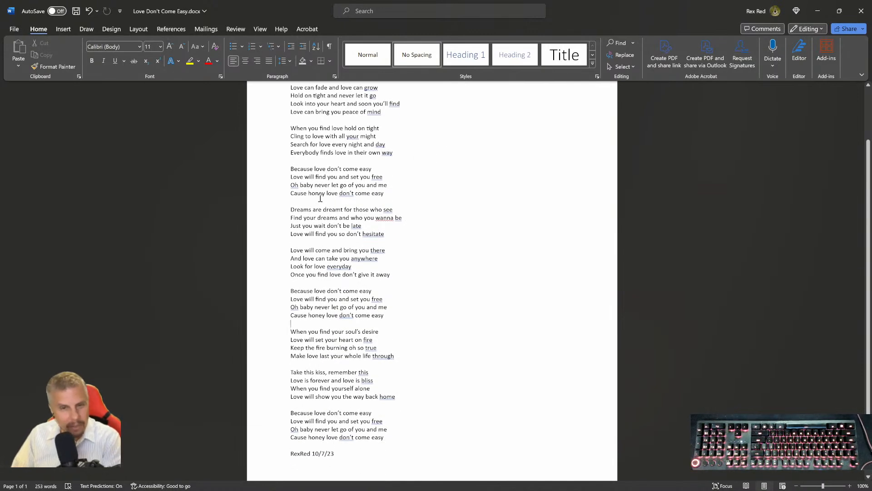
pyautogui.scroll(1, 321, 193)
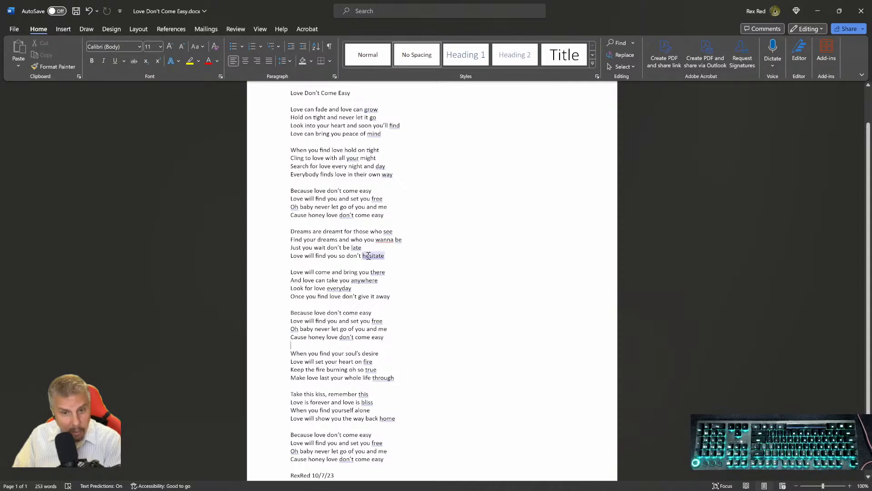
pyautogui.scroll(-1, 357, 259)
pyautogui.scroll(-1, 359, 256)
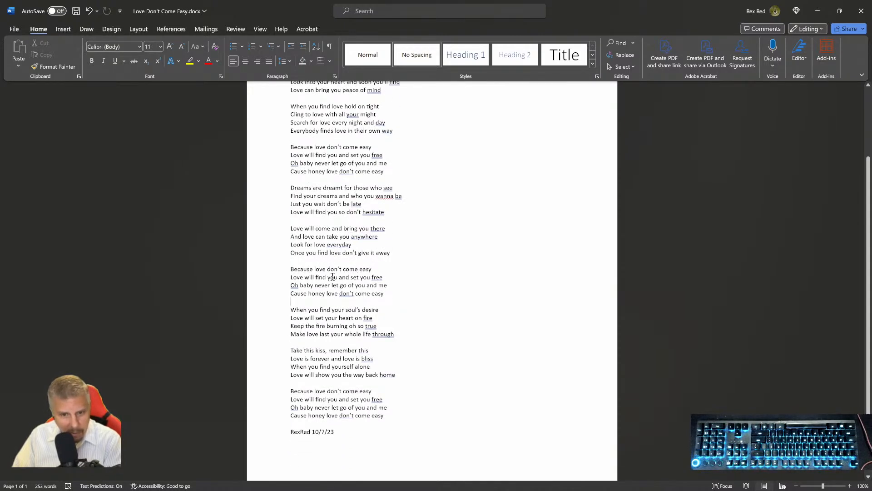
pyautogui.scroll(-1, 332, 276)
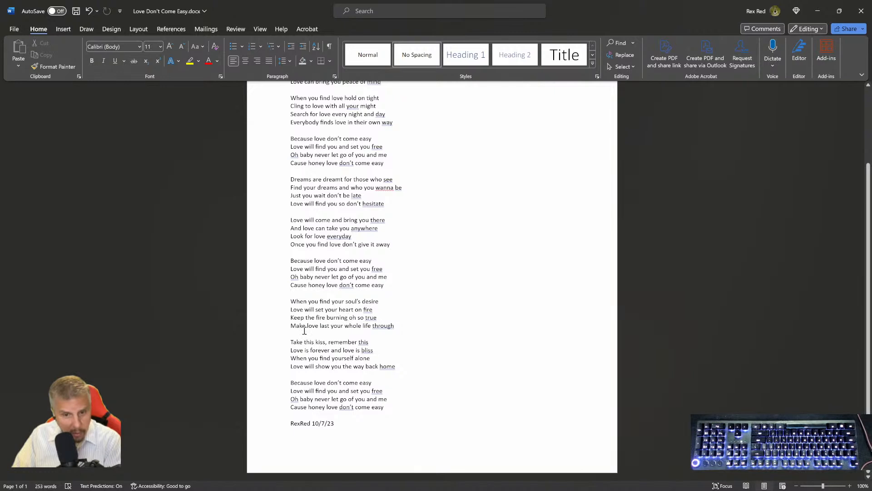
# - Glance over the final and opening verses once more, then minimise the lyrics document to return to the Cakewalk project
pyautogui.click(354, 328)
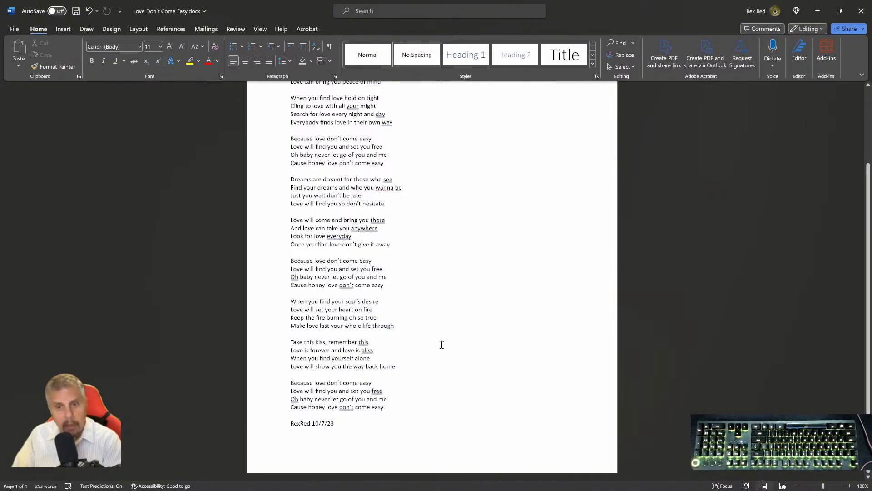
pyautogui.scroll(5, 443, 336)
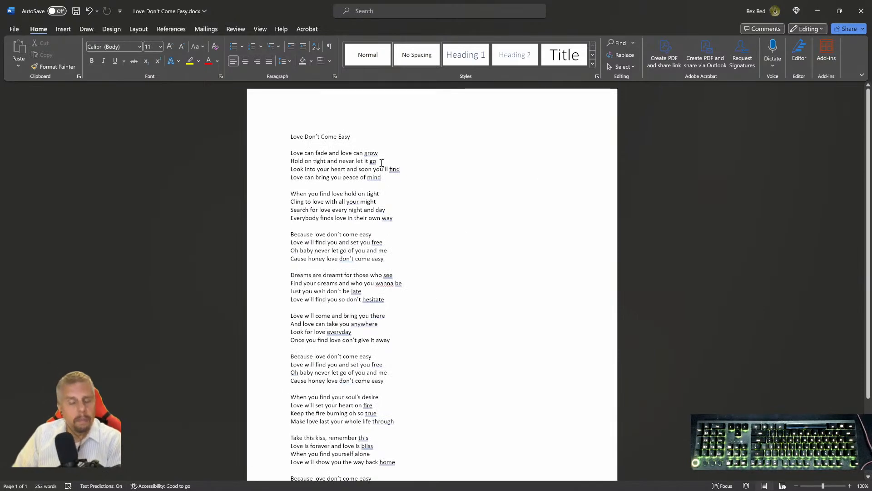
pyautogui.scroll(-3, 380, 164)
pyautogui.click(822, 9)
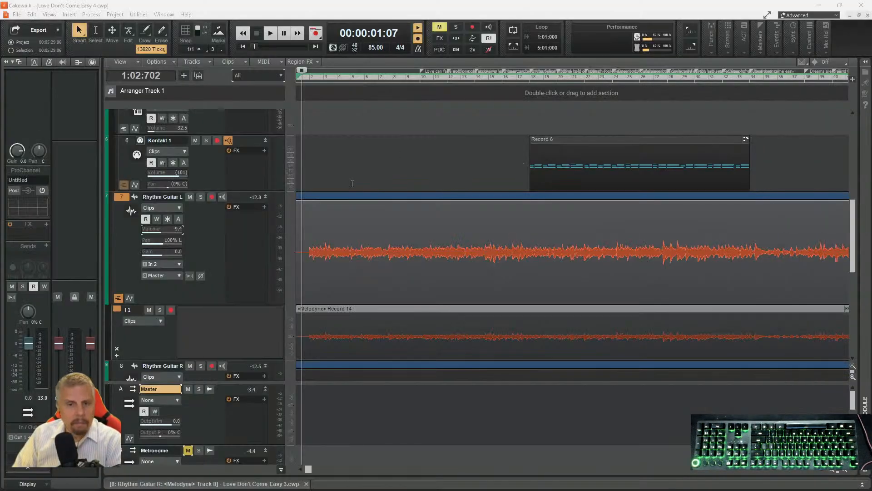
# - Select the Rhythm Guitar L track and look over the arrangement from the empty audio track down to Rhythm Guitar R
pyautogui.click(217, 232)
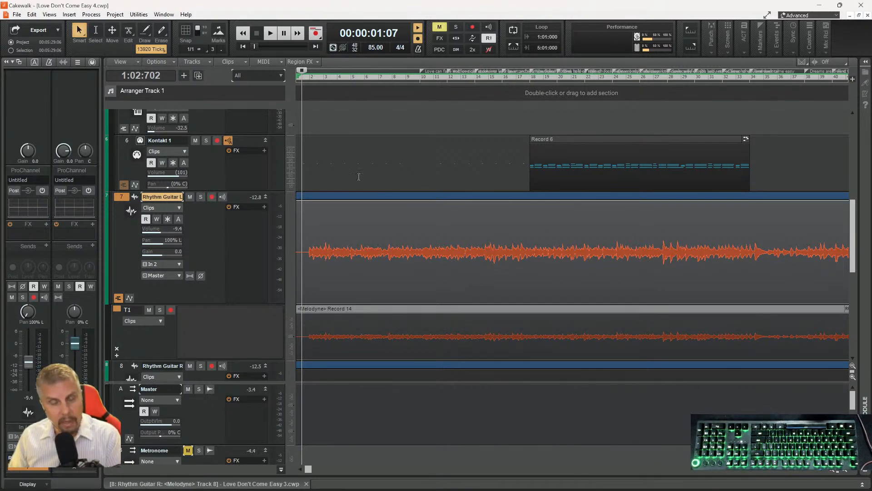
pyautogui.scroll(6, 391, 184)
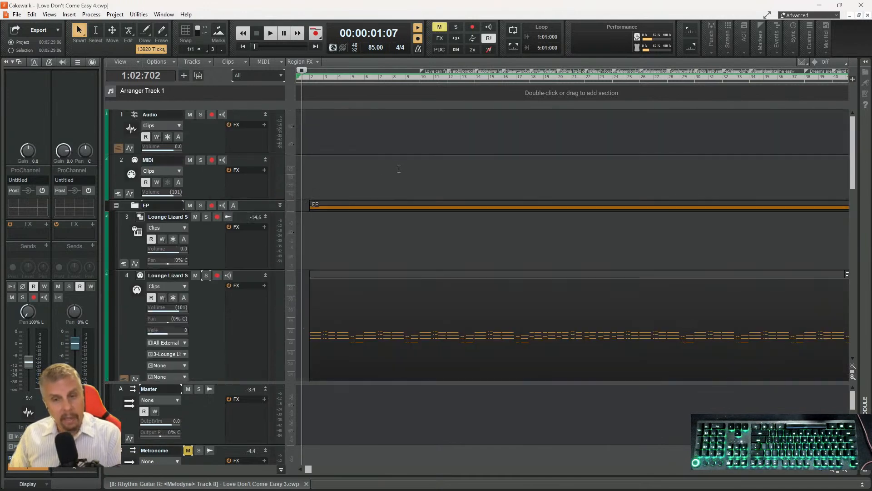
pyautogui.scroll(-5, 399, 169)
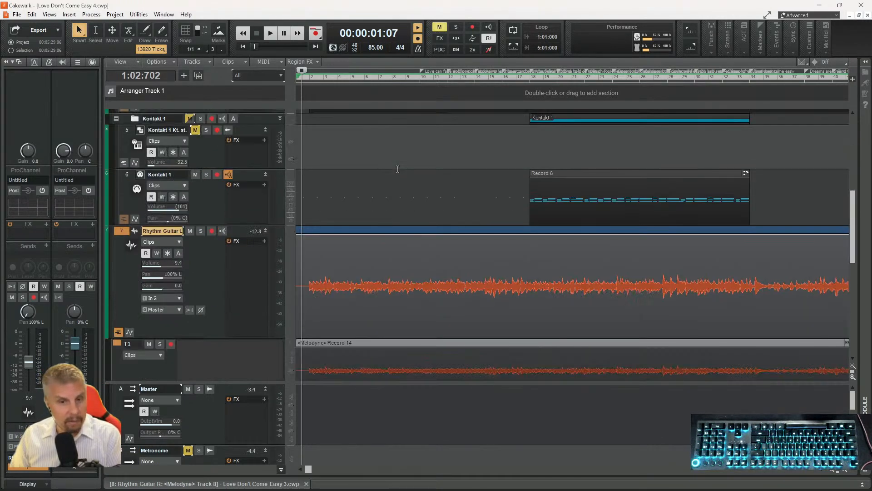
pyautogui.scroll(-3, 397, 170)
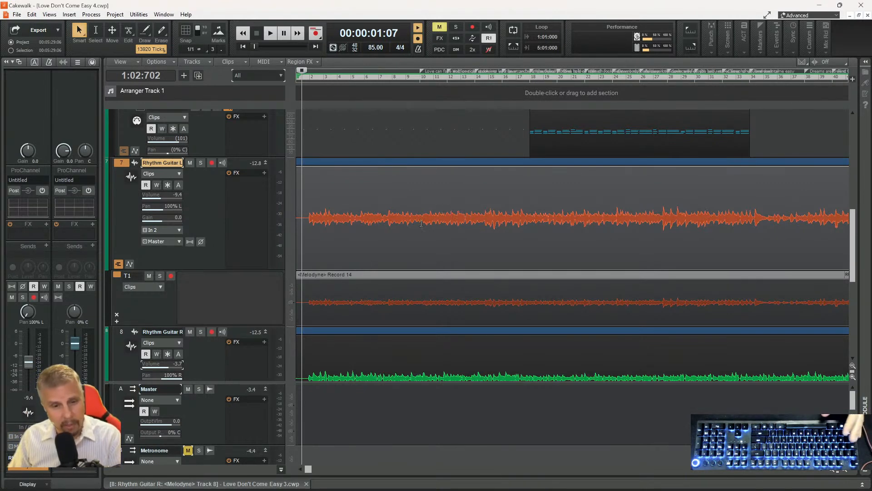
pyautogui.scroll(-3, 406, 234)
pyautogui.scroll(-1, 406, 234)
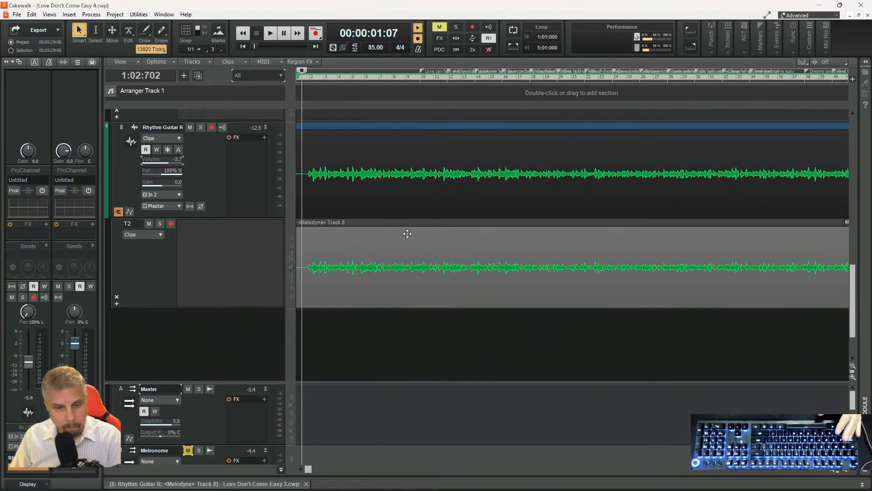
pyautogui.scroll(2, 405, 230)
pyautogui.scroll(8, 402, 223)
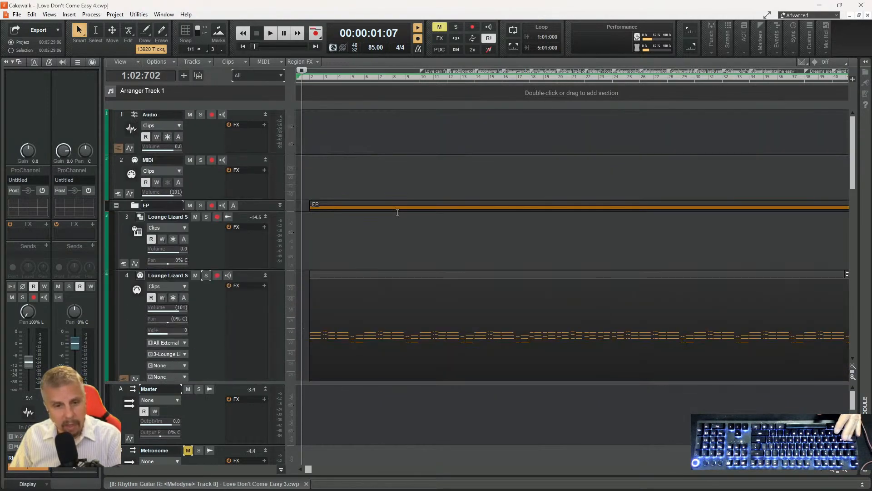
pyautogui.scroll(-7, 398, 213)
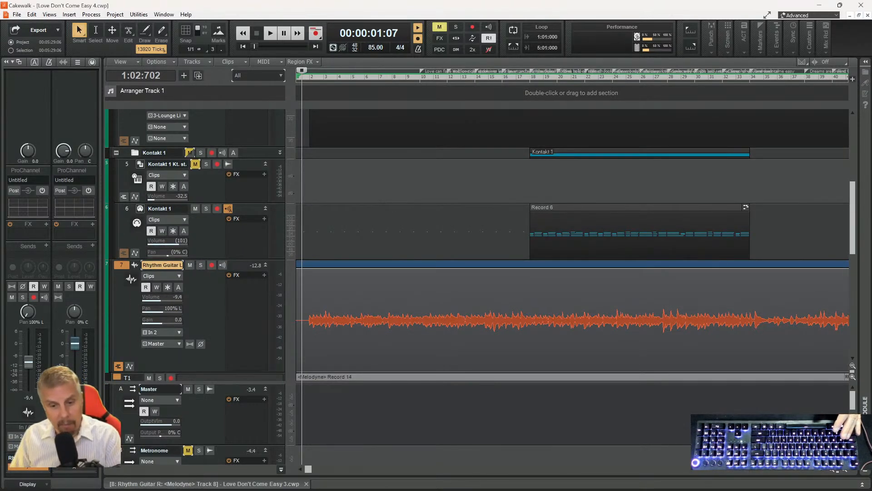
# - Switch to the Word document Love Don't Come Easy.docx and read the lyrics, focusing on the verses between the first and second choruses
pyautogui.moveTo(375, 486)
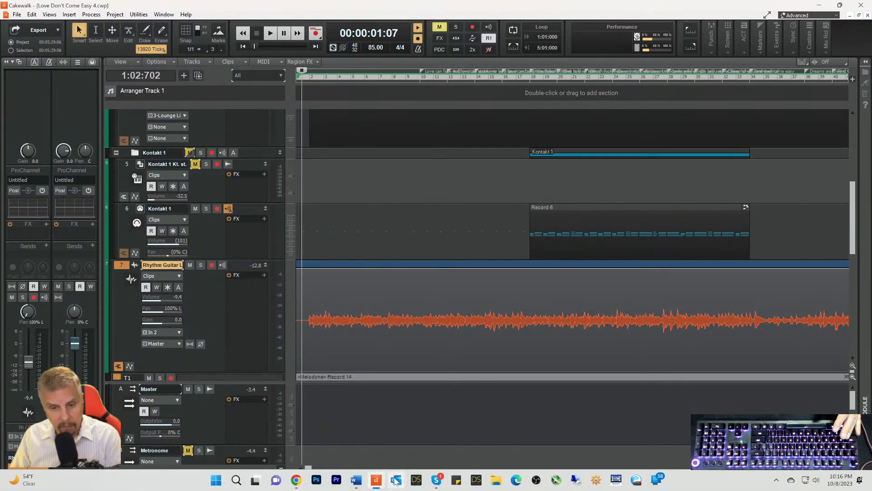
pyautogui.click(357, 480)
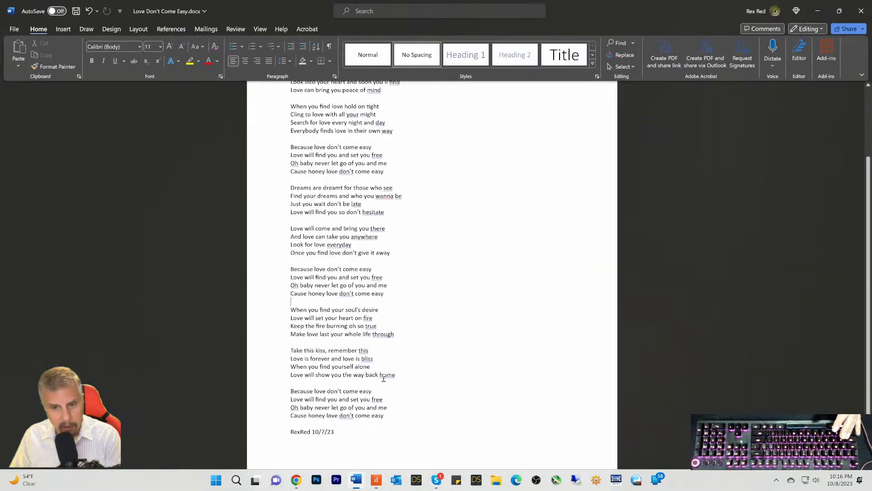
pyautogui.scroll(2, 399, 191)
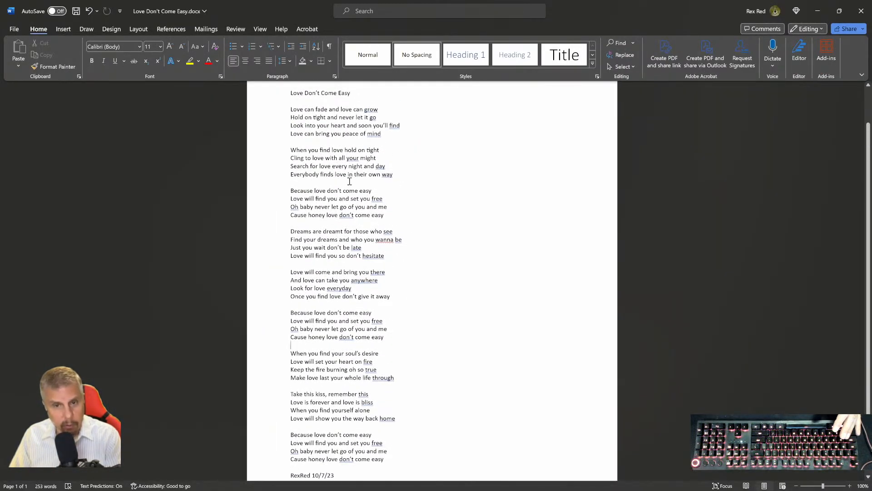
pyautogui.scroll(-1, 354, 215)
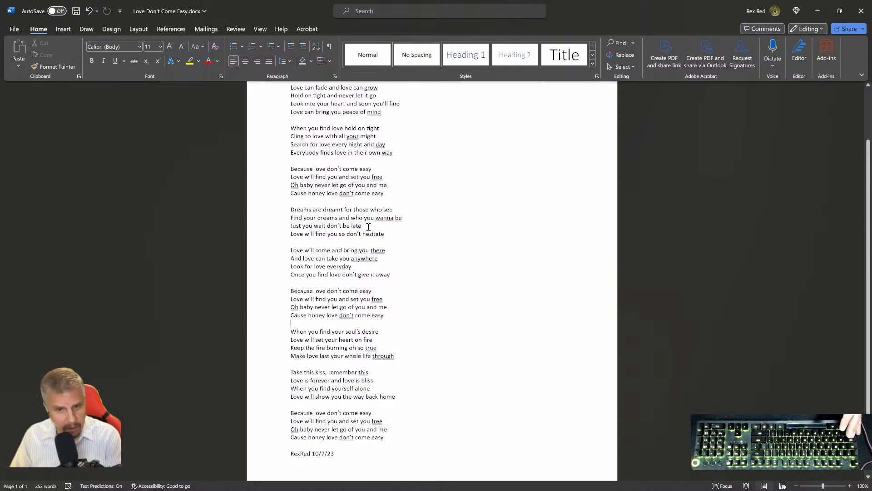
pyautogui.scroll(-1, 369, 226)
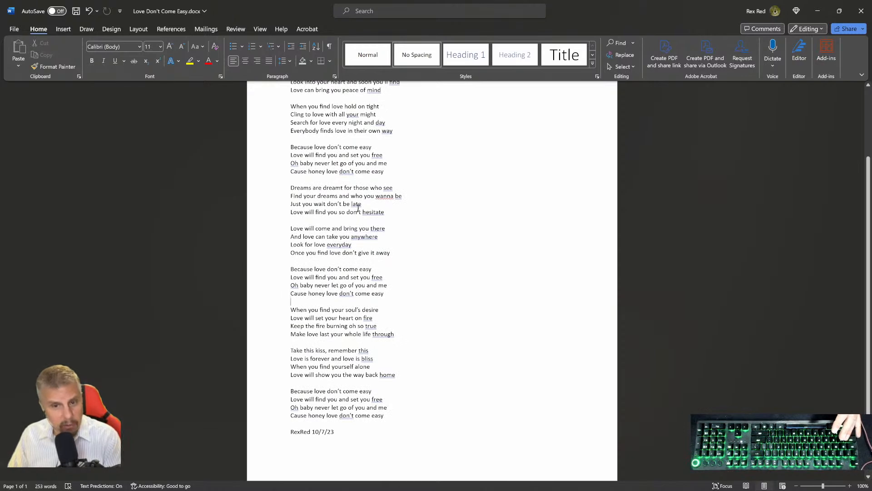
pyautogui.doubleClick(372, 211)
pyautogui.scroll(3, 364, 210)
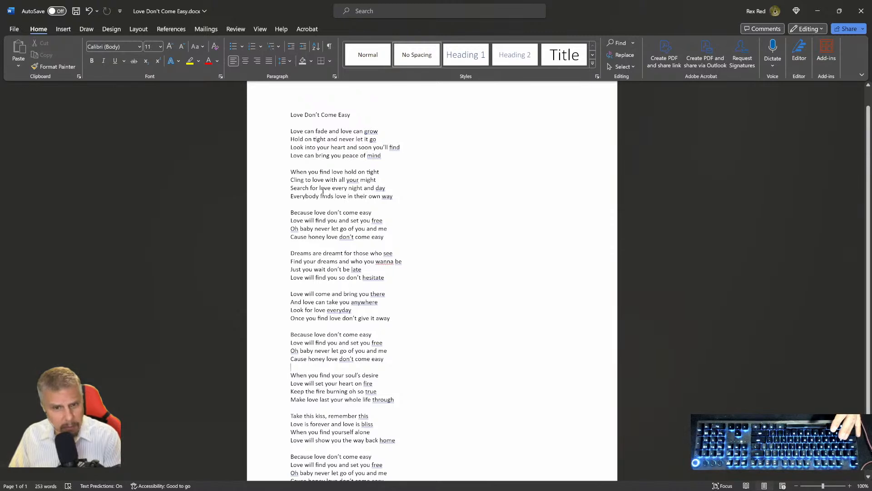
pyautogui.scroll(-1, 325, 193)
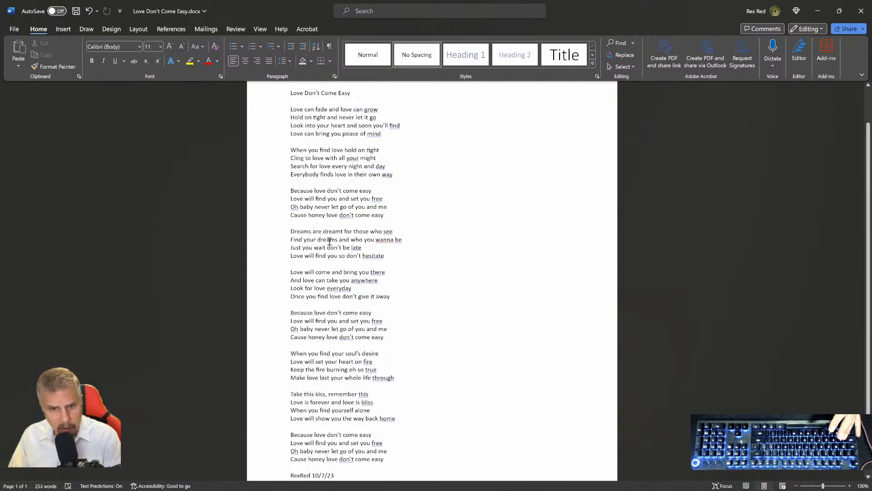
pyautogui.scroll(-2, 318, 244)
pyautogui.doubleClick(353, 239)
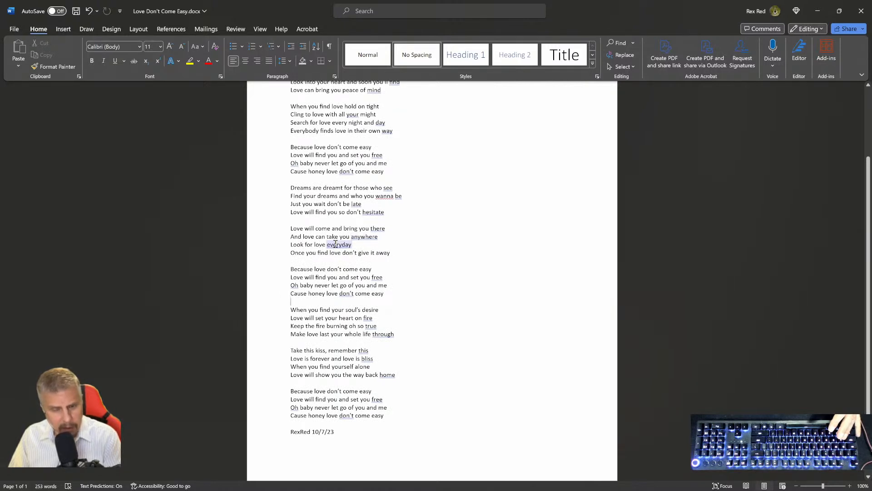
pyautogui.scroll(-1, 329, 255)
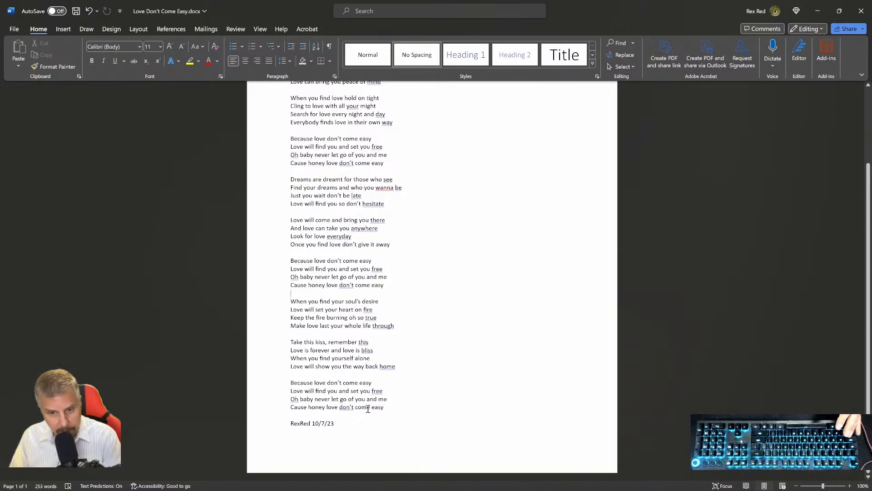
# - Reread the full lyrics from the title to the last chorus, then minimise the document to return to the Cakewalk project
pyautogui.scroll(4, 353, 338)
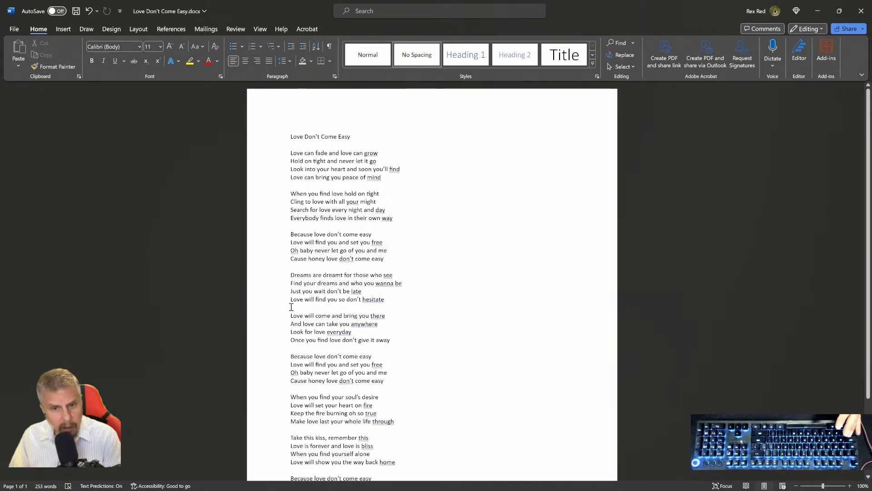
pyautogui.scroll(-2, 291, 307)
pyautogui.scroll(-1, 301, 305)
pyautogui.scroll(-2, 301, 305)
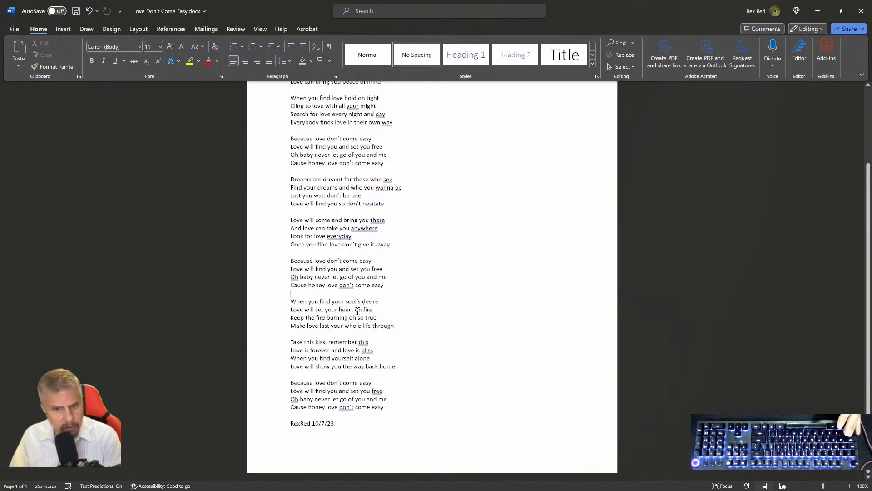
pyautogui.scroll(1, 350, 310)
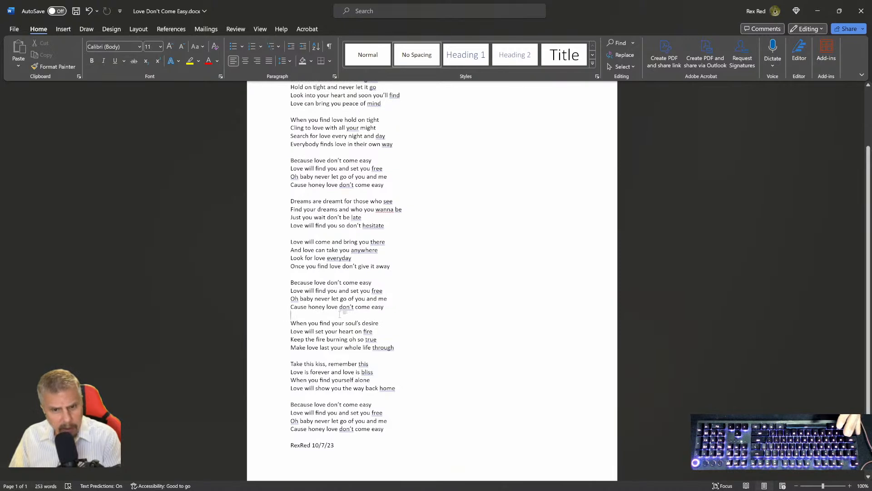
pyautogui.scroll(-1, 340, 313)
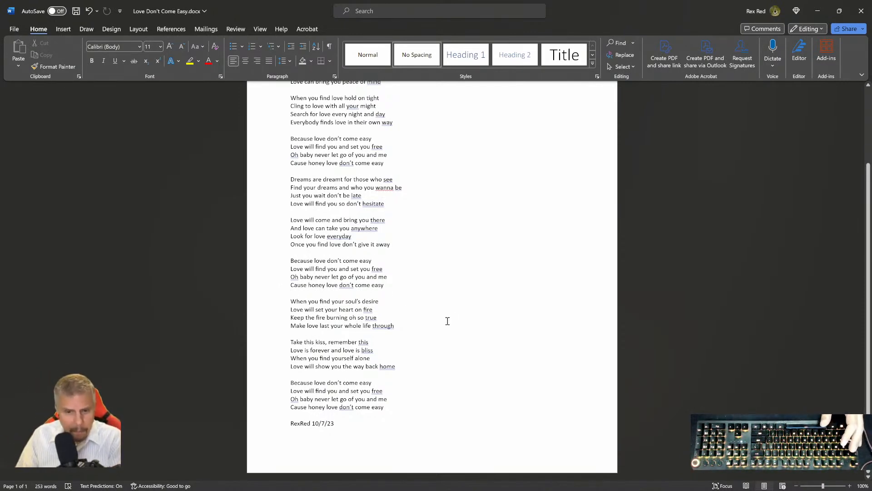
pyautogui.scroll(1, 341, 347)
pyautogui.scroll(4, 342, 347)
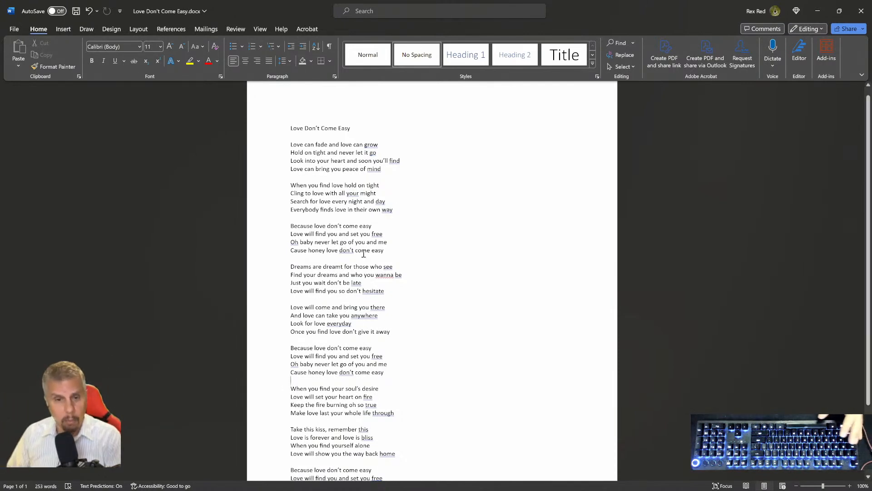
pyautogui.scroll(-3, 448, 264)
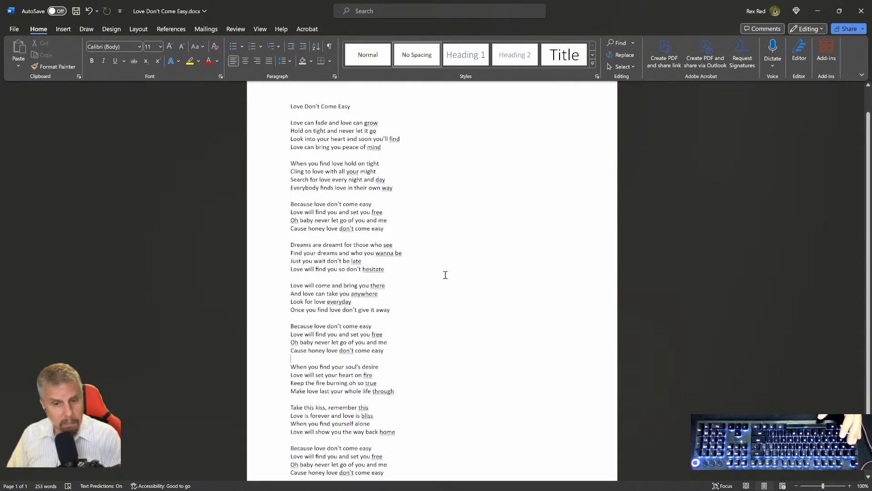
pyautogui.scroll(3, 439, 320)
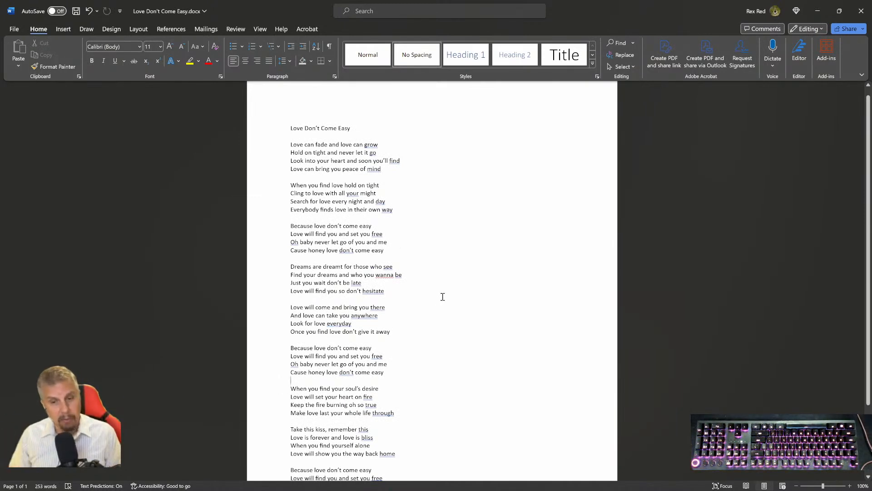
pyautogui.click(818, 12)
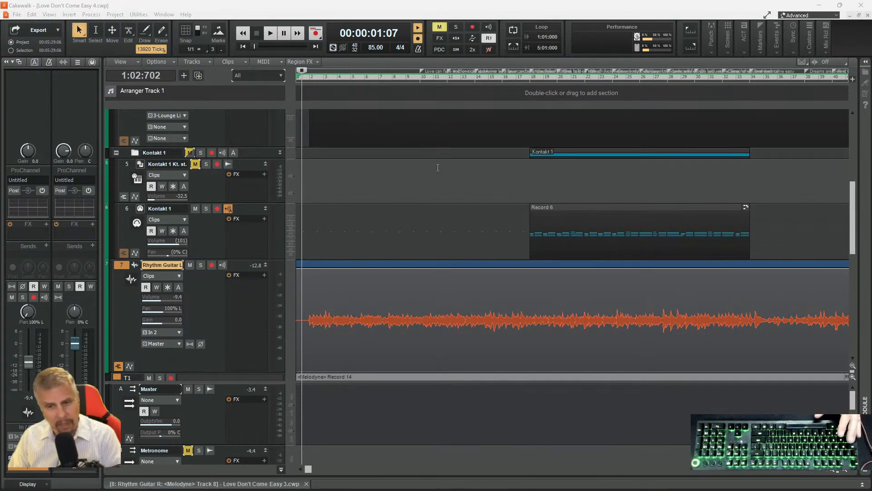
# - Compare both rhythm guitar tracks and their Melodyne takes with the Lounge Lizard and Kontakt parts above them
pyautogui.scroll(-10, 438, 167)
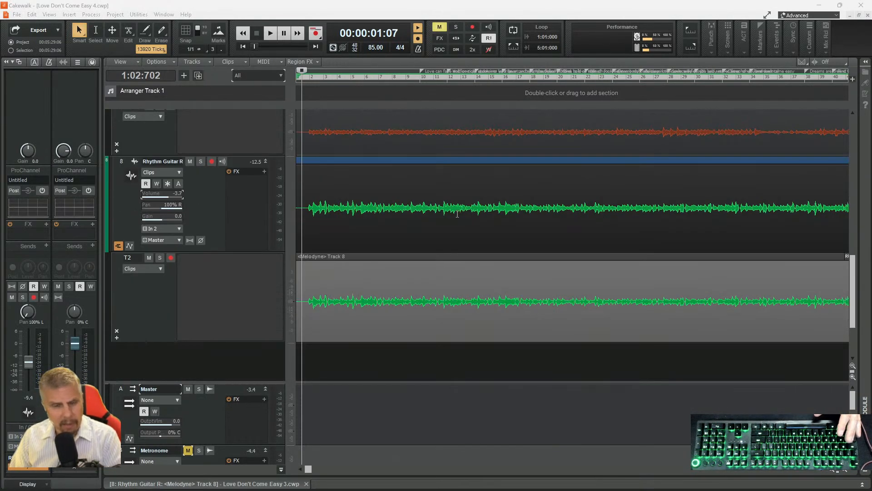
pyautogui.scroll(10, 457, 214)
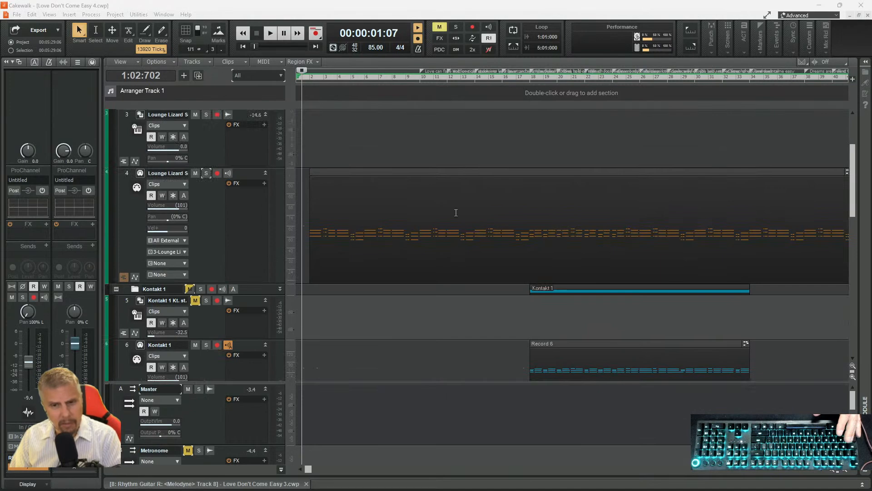
pyautogui.scroll(3, 455, 213)
pyautogui.scroll(-10, 456, 213)
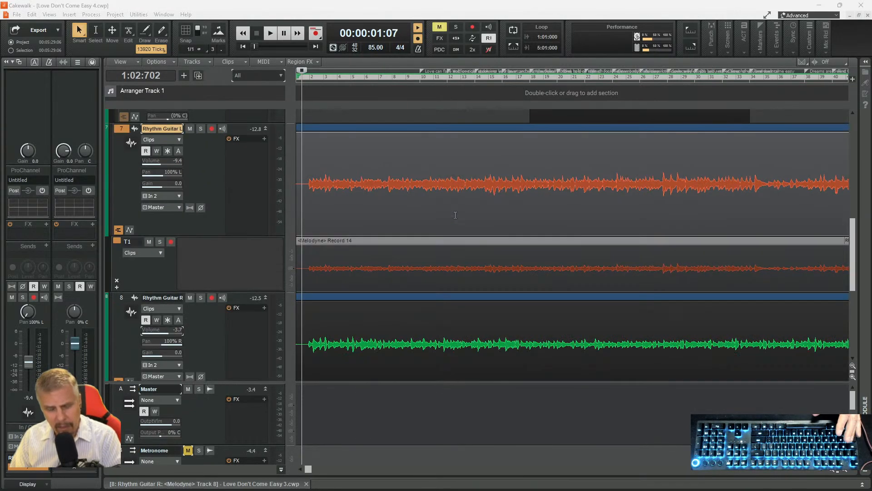
pyautogui.scroll(-5, 457, 205)
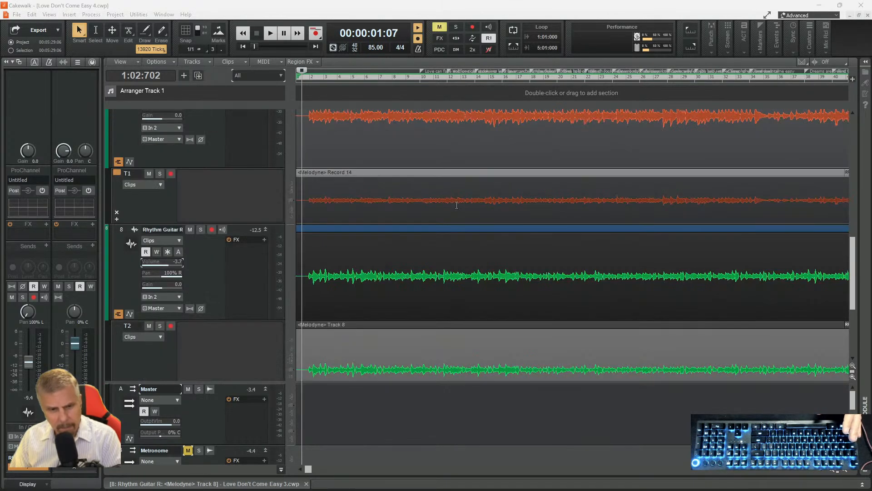
pyautogui.scroll(3, 458, 205)
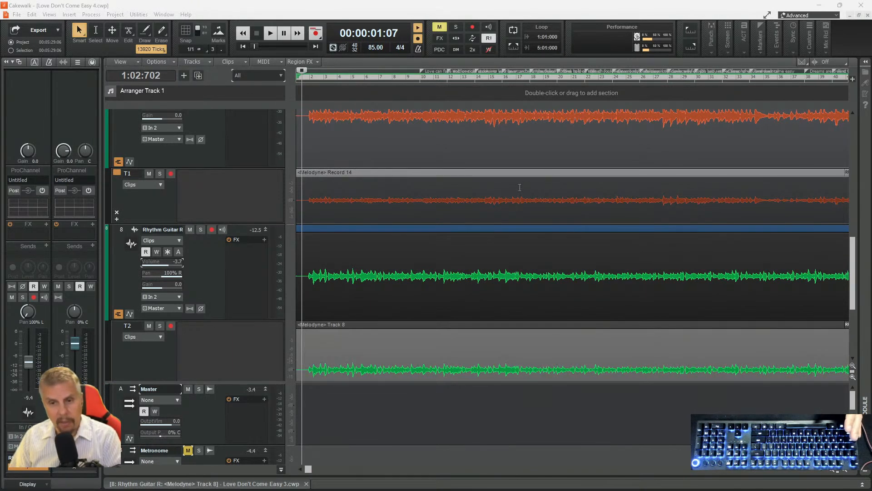
pyautogui.scroll(5, 519, 187)
pyautogui.scroll(1, 492, 203)
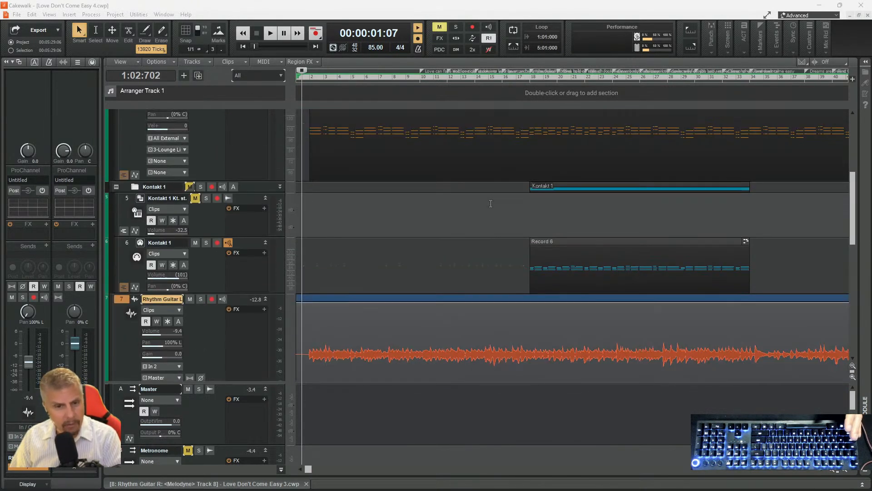
pyautogui.scroll(1, 490, 204)
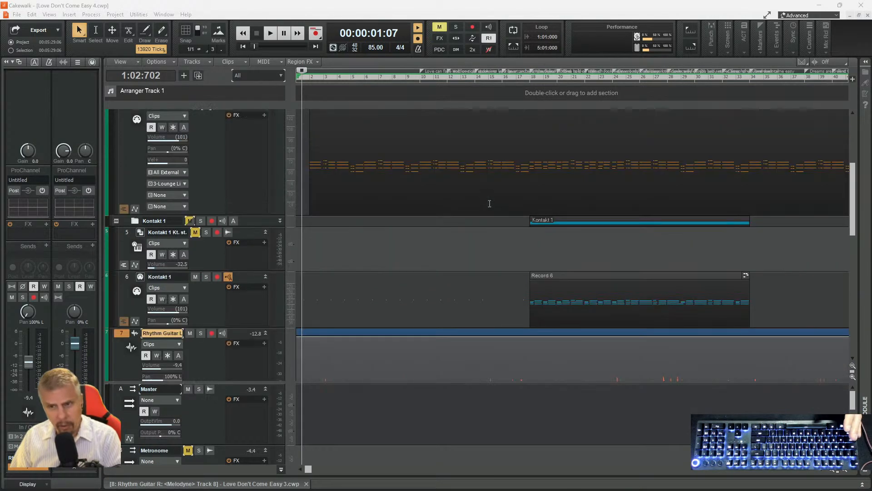
pyautogui.scroll(-2, 490, 203)
pyautogui.scroll(-3, 488, 203)
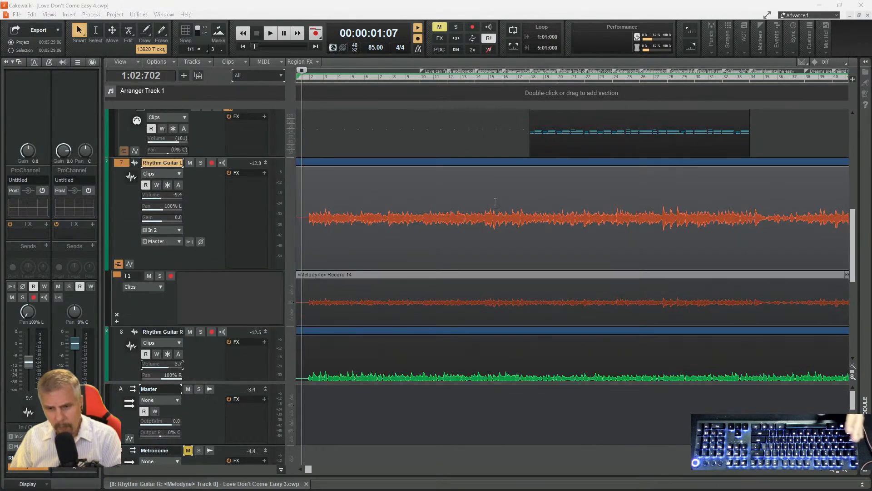
pyautogui.scroll(2, 603, 287)
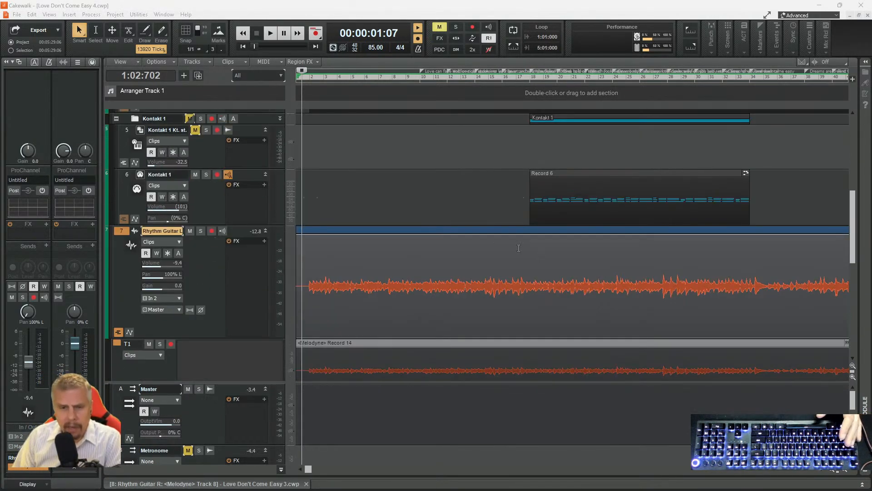
pyautogui.scroll(-9, 456, 226)
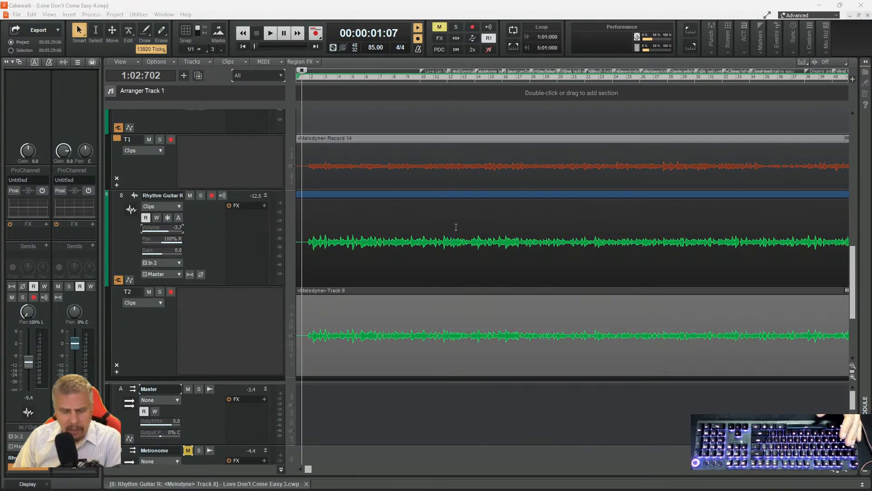
pyautogui.scroll(7, 456, 227)
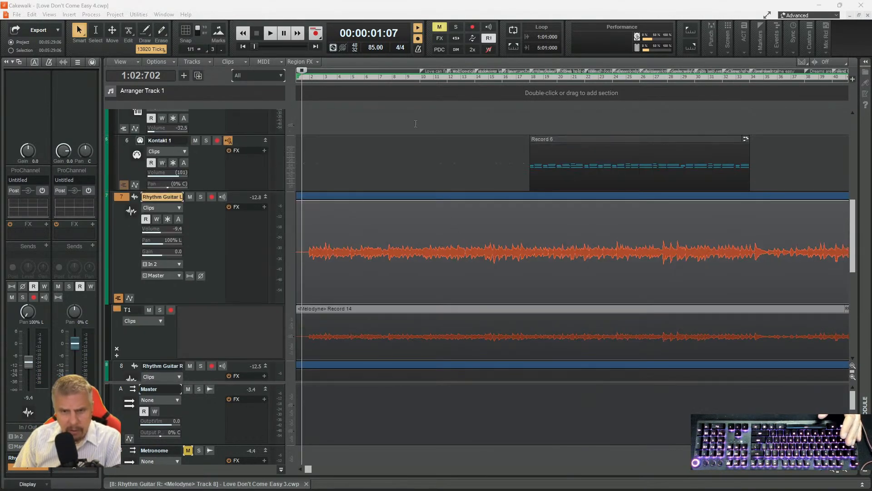
# - Play back the arrangement from the end of bar 8 into bar 11 and stop
pyautogui.click(406, 78)
pyautogui.press('space')
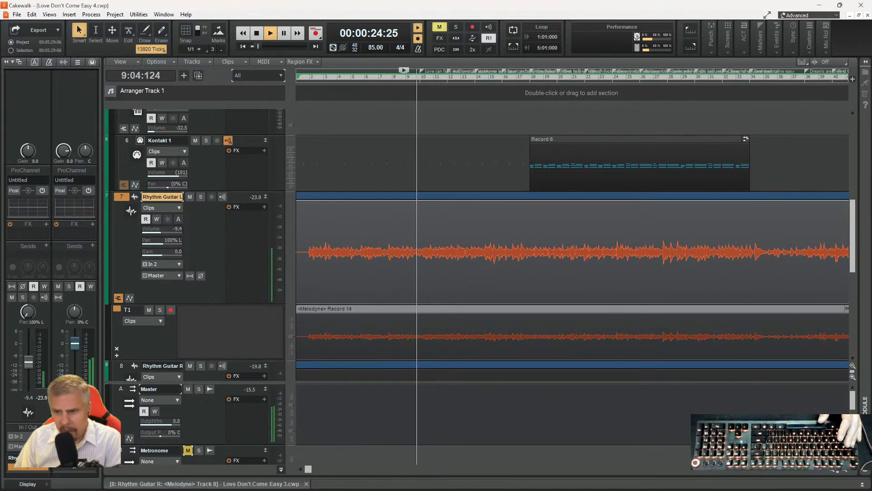
pyautogui.click(841, 472)
pyautogui.click(845, 472)
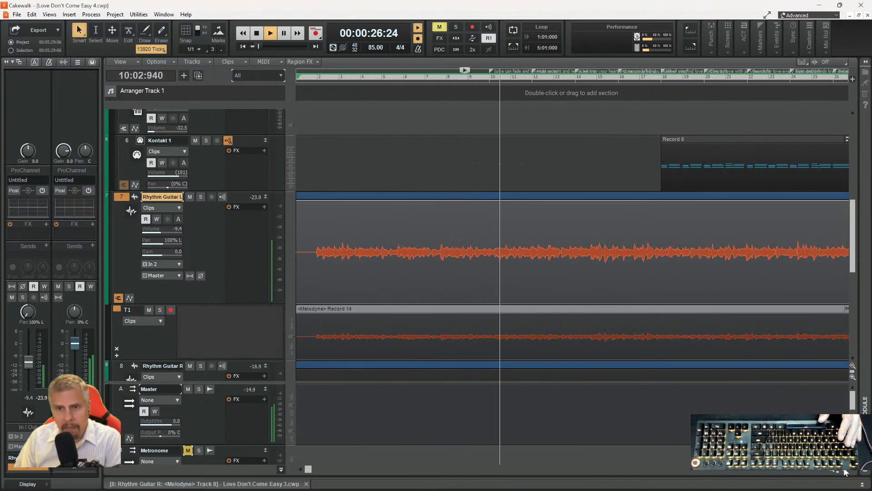
pyautogui.click(846, 472)
pyautogui.click(846, 473)
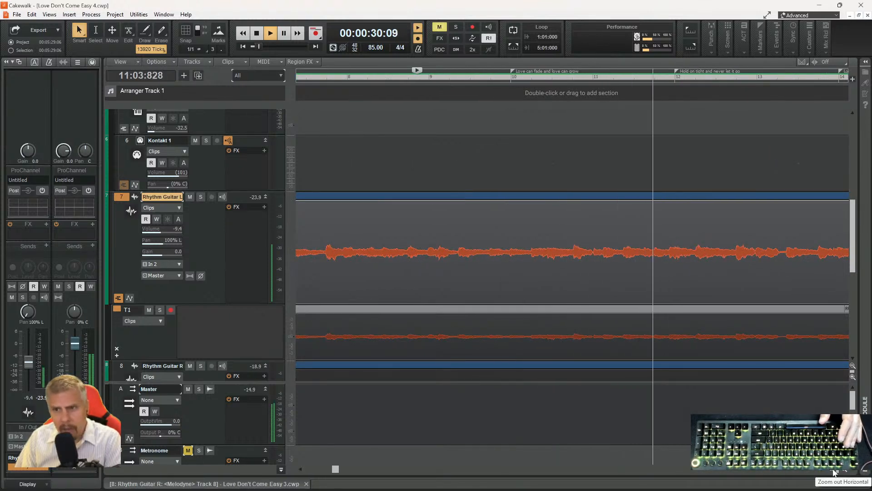
pyautogui.press('space')
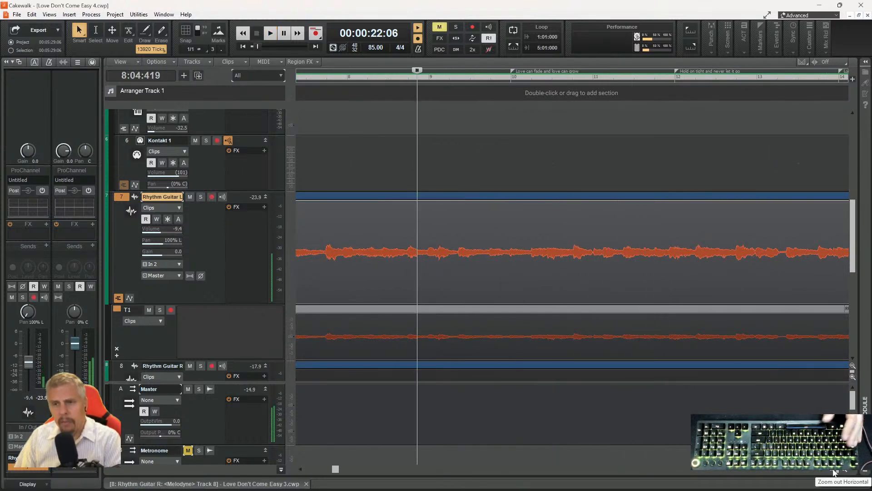
# - Listen to the verse from the middle of bar 9, then replay it from bar 13 into bar 15
pyautogui.click(474, 81)
pyautogui.press('space')
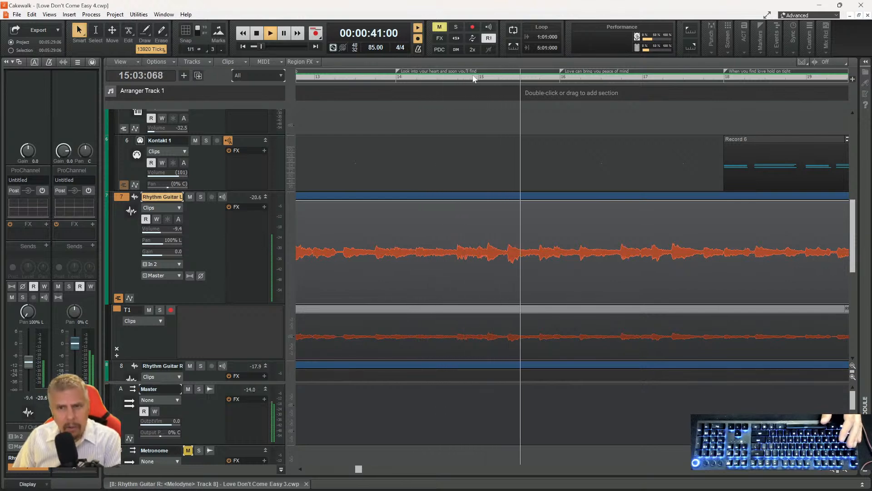
pyautogui.press('space')
pyautogui.click(682, 81)
pyautogui.press('space')
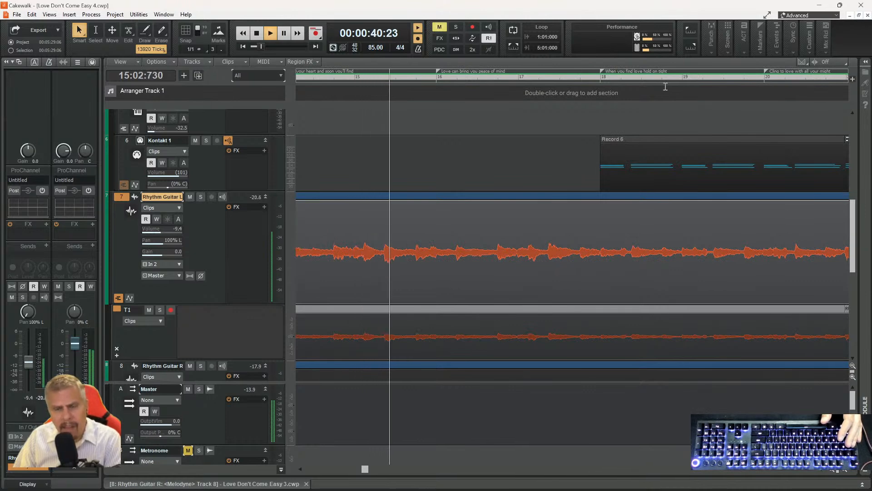
pyautogui.press('space')
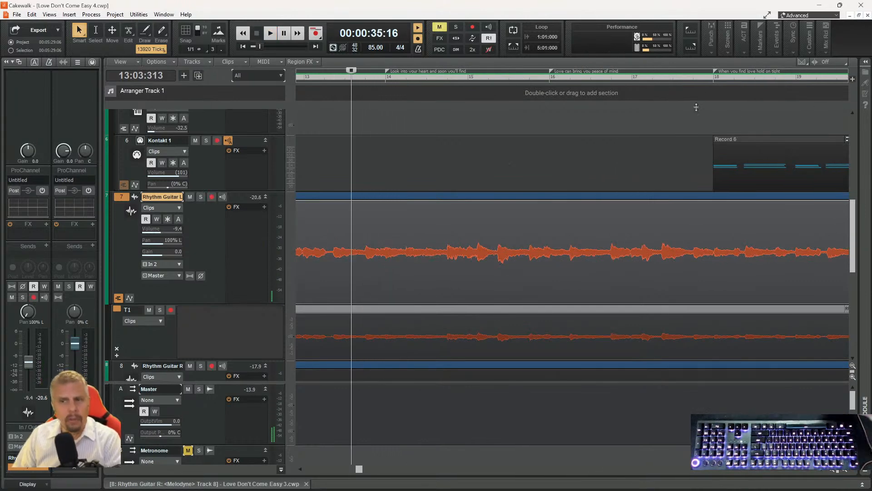
# - Solo the EP folder and play its part from bar 1 into bar 10, then stop
pyautogui.click(835, 473)
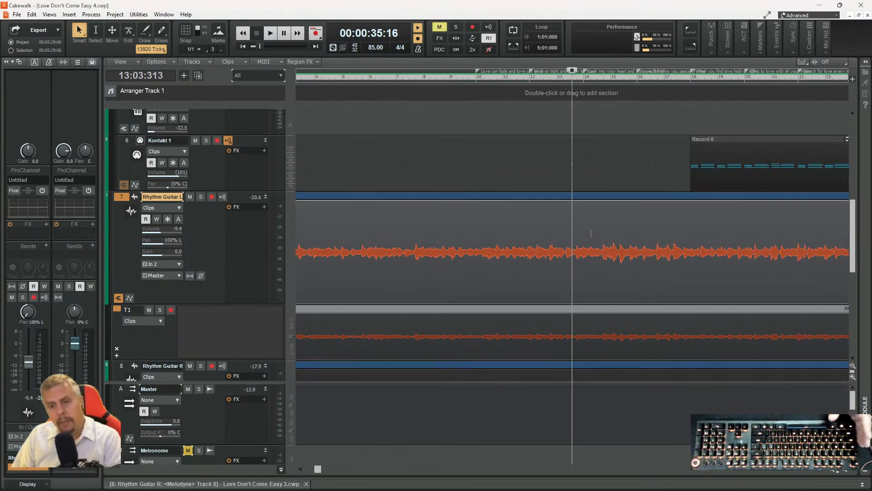
pyautogui.scroll(10, 591, 233)
pyautogui.scroll(-10, 591, 213)
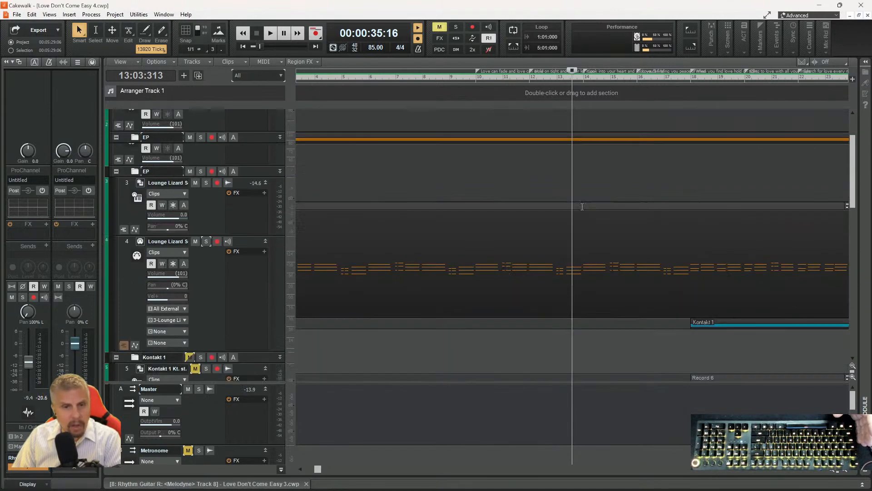
pyautogui.scroll(2, 590, 273)
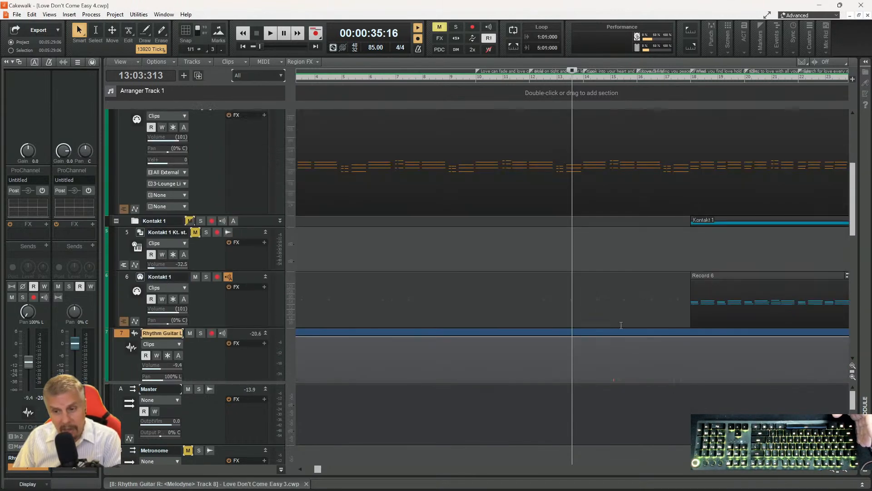
pyautogui.moveTo(318, 469); pyautogui.dragTo(262, 475)
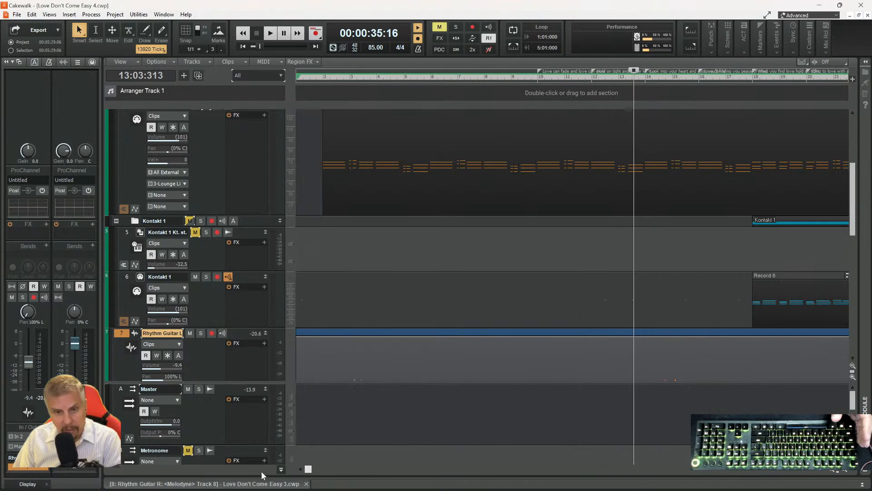
pyautogui.scroll(2, 213, 163)
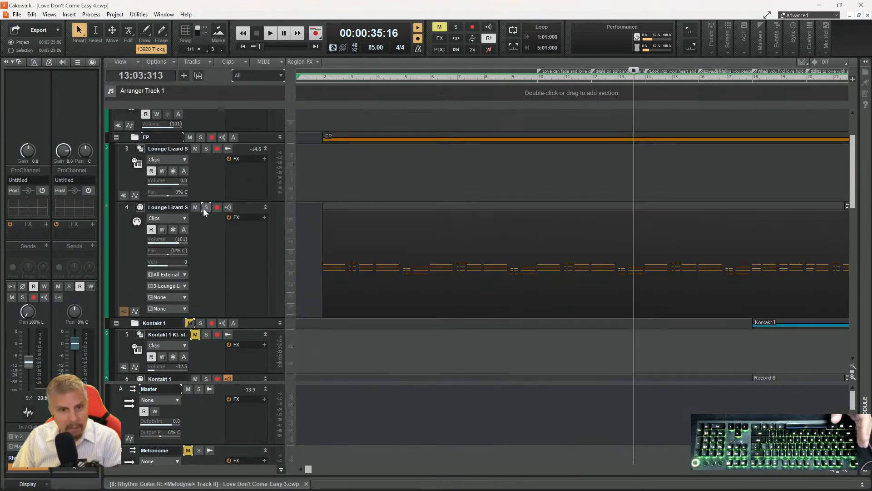
pyautogui.click(201, 138)
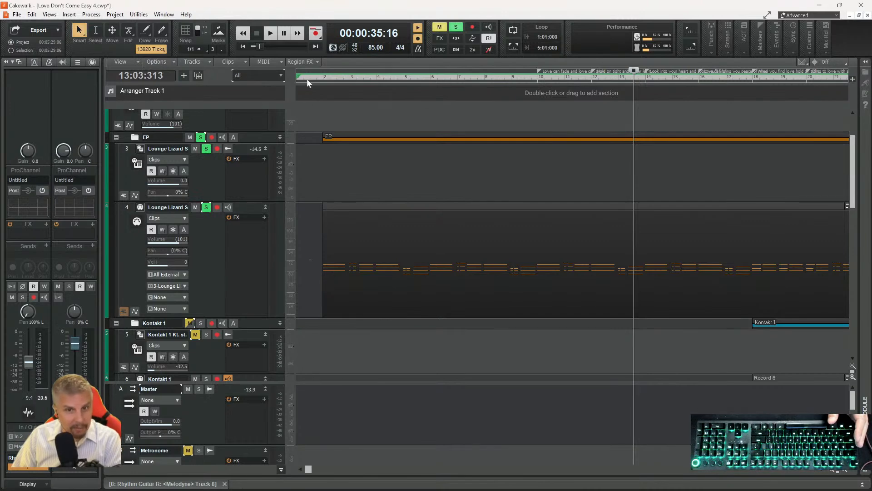
pyautogui.click(308, 77)
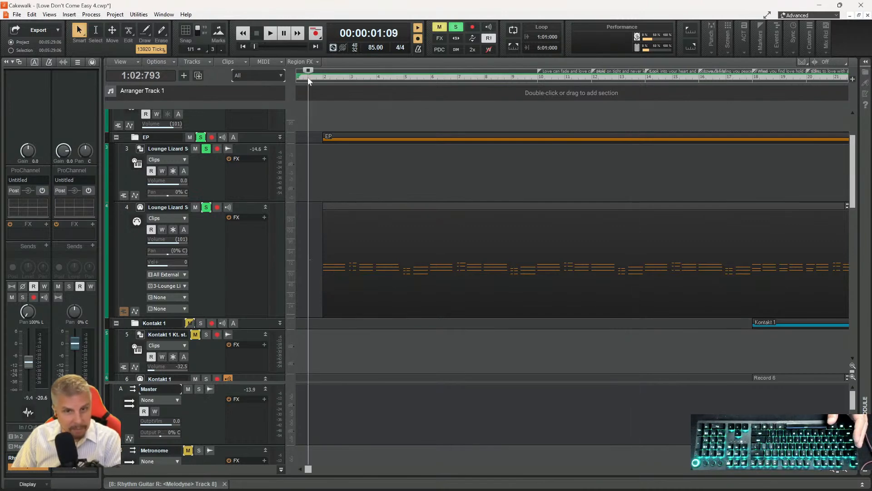
pyautogui.press('space')
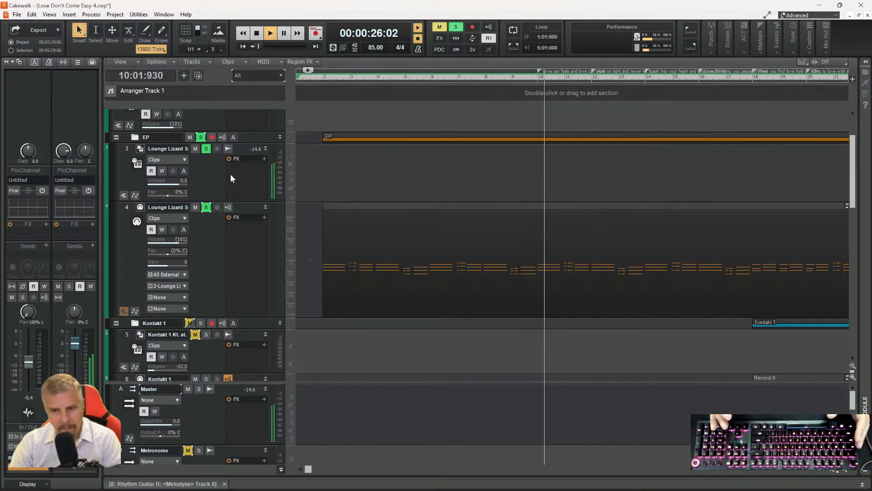
pyautogui.press('w')
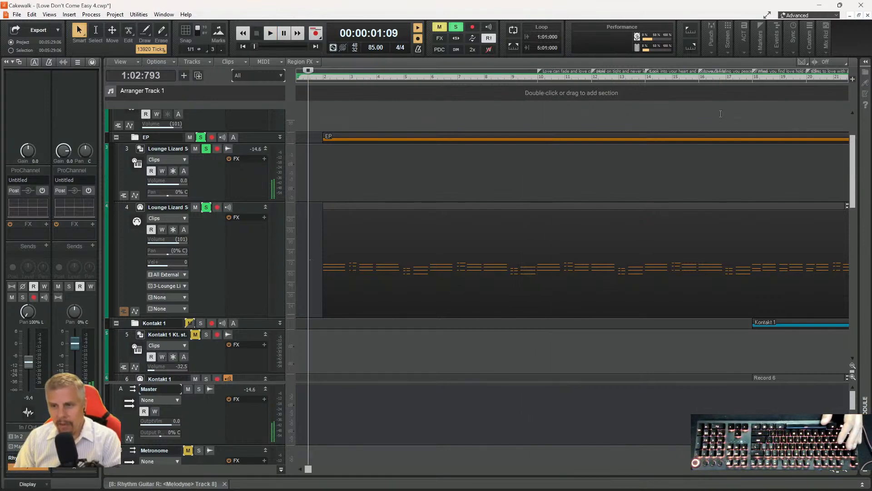
# - Play the soloed EP part from bar 17, select the Lounge Lizard MIDI track during playback, and reposition at bar 35
pyautogui.click(731, 78)
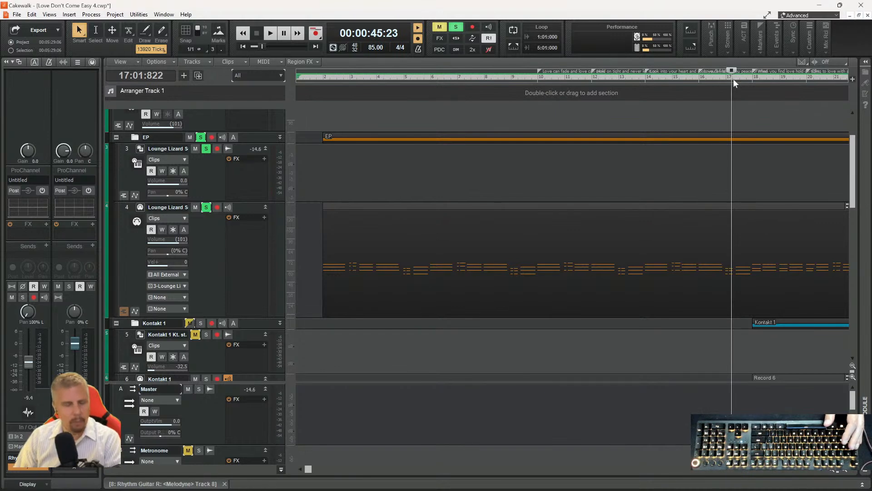
pyautogui.press('space')
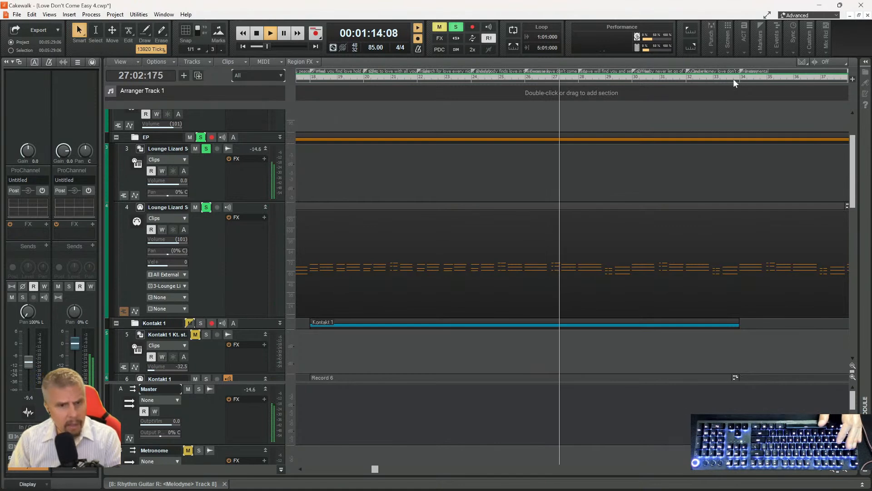
pyautogui.click(123, 207)
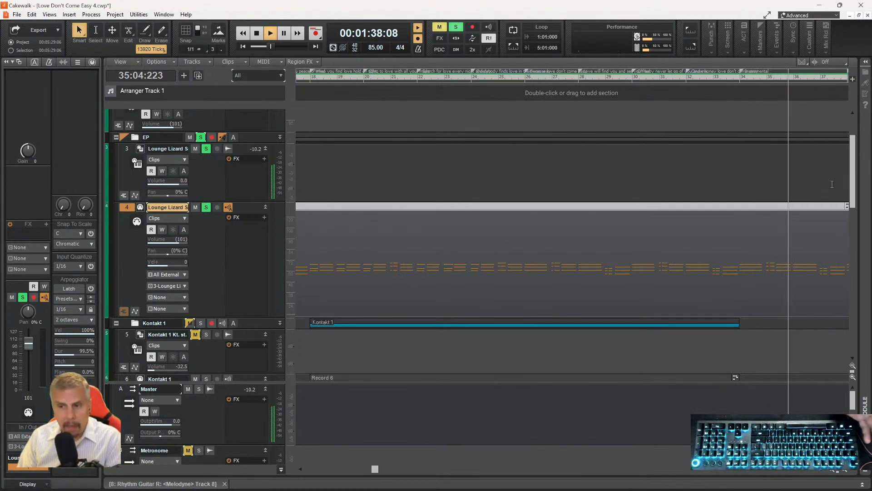
pyautogui.click(831, 471)
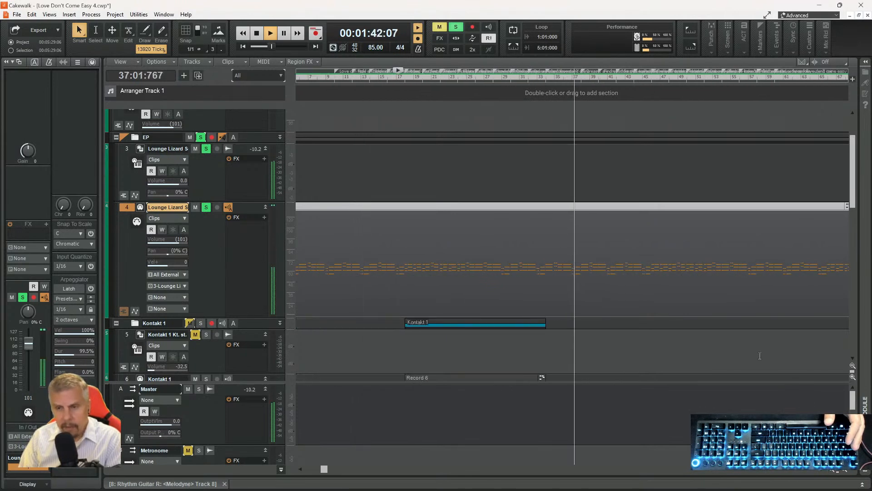
pyautogui.click(558, 79)
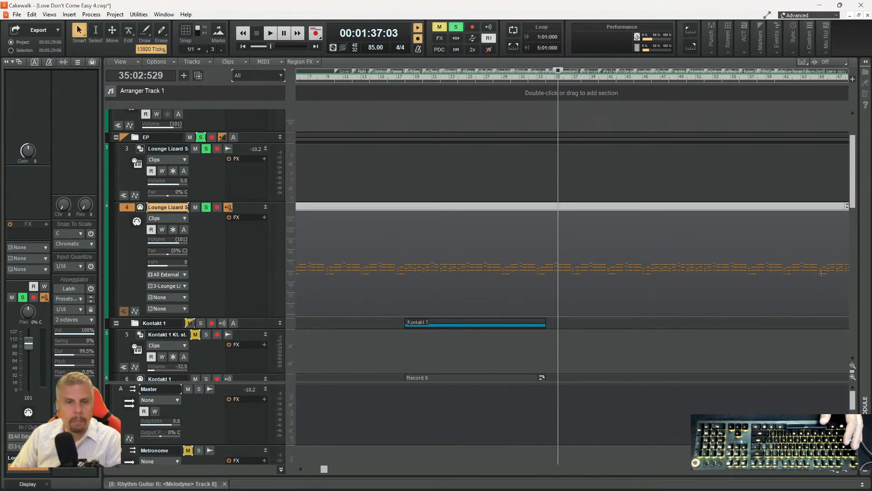
# - Select the Lounge Lizard instrument track, return to the start of the song and play the opening bars of the EP part
pyautogui.click(215, 174)
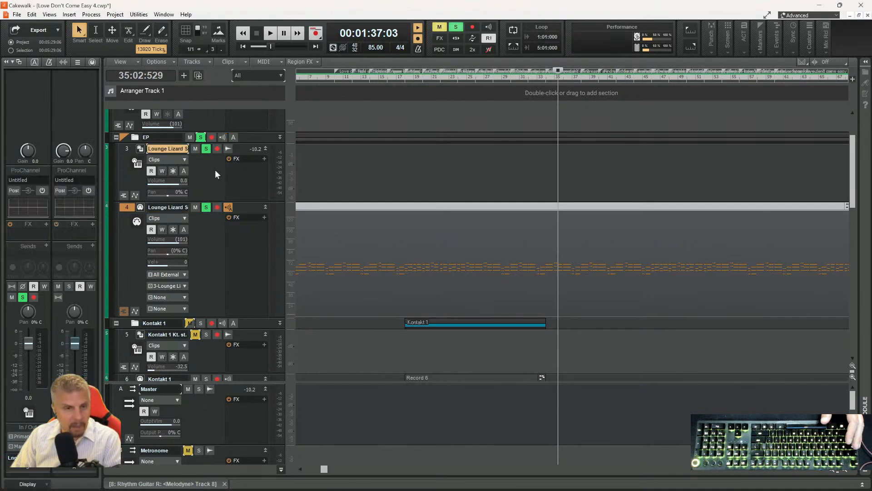
pyautogui.press('w')
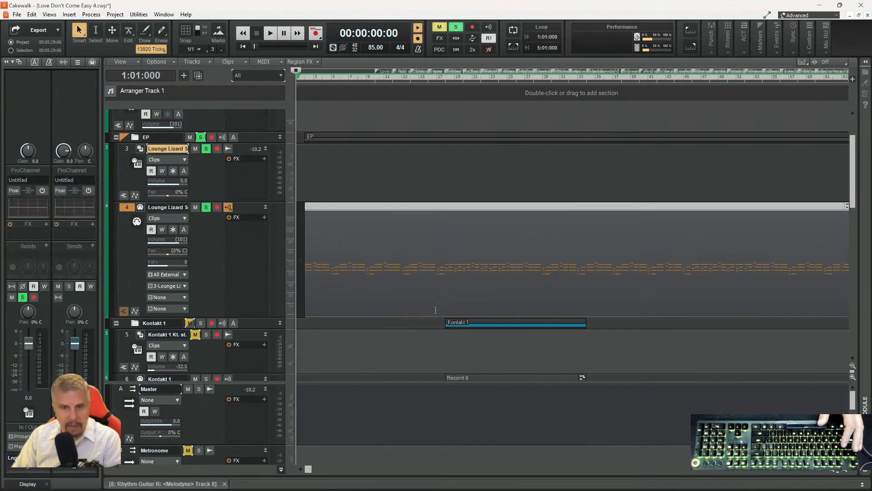
pyautogui.press('space')
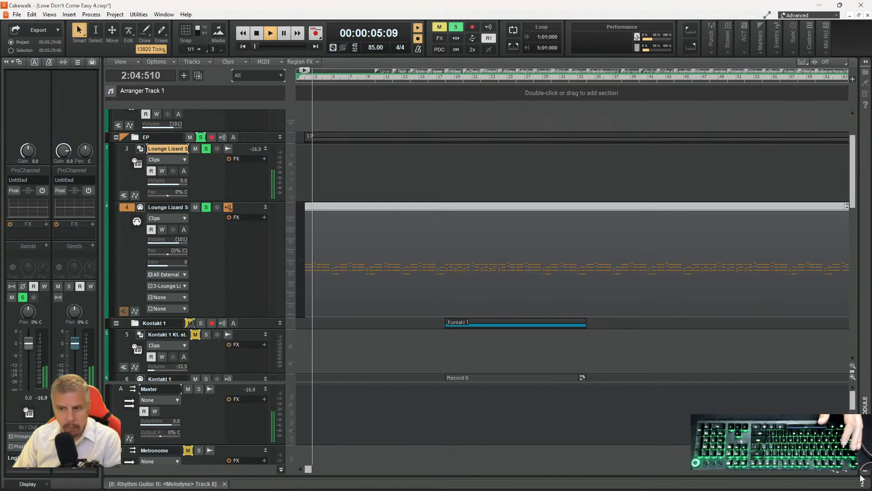
pyautogui.moveTo(847, 474); pyautogui.dragTo(865, 476)
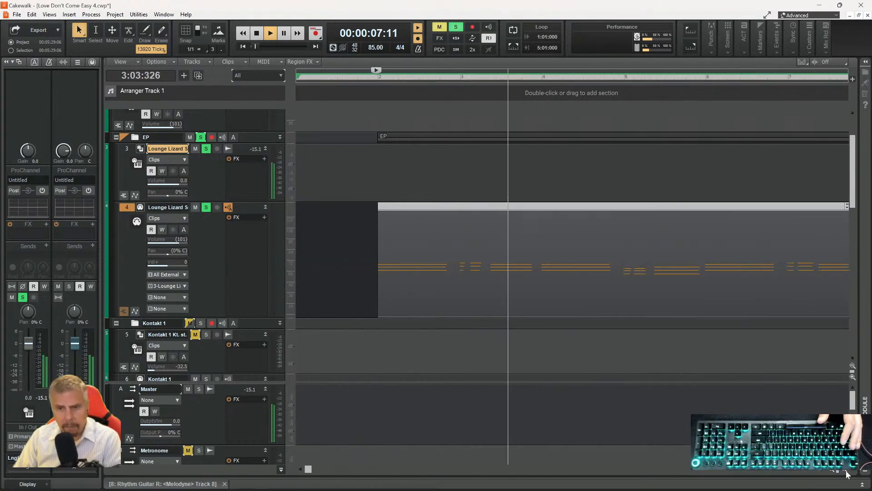
pyautogui.press('space')
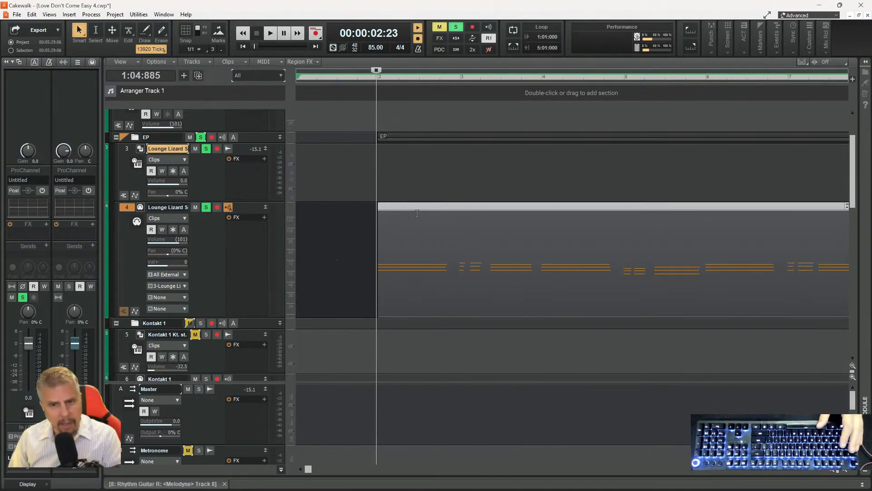
# - Replay the EP intro from the end of bar 1 into bar 8, comparing it with the longer arrangement, and stop
pyautogui.press('space')
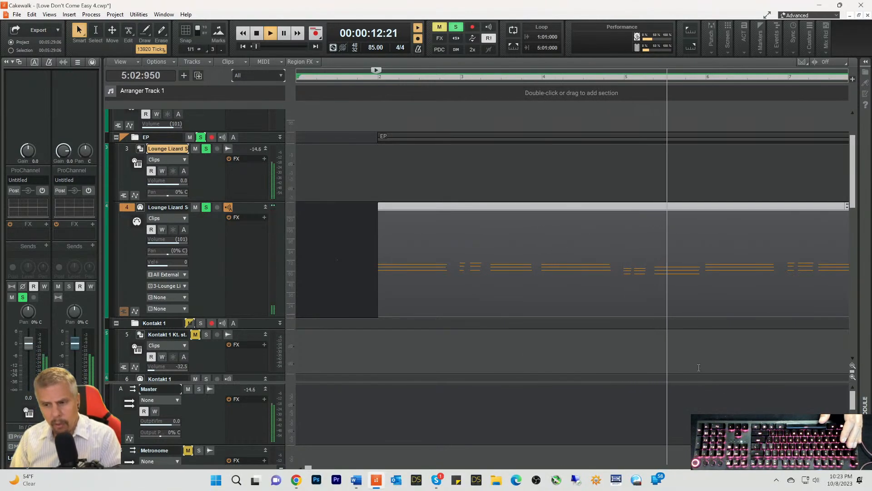
pyautogui.click(833, 470)
pyautogui.click(833, 470)
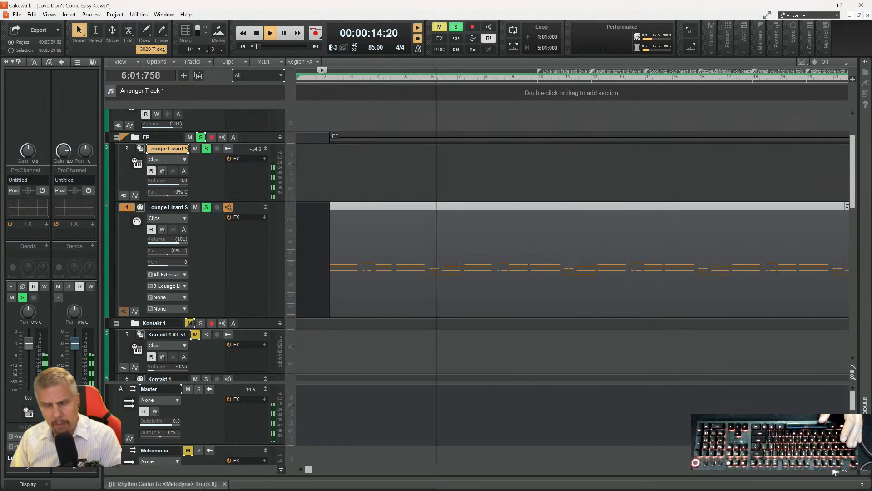
pyautogui.click(833, 470)
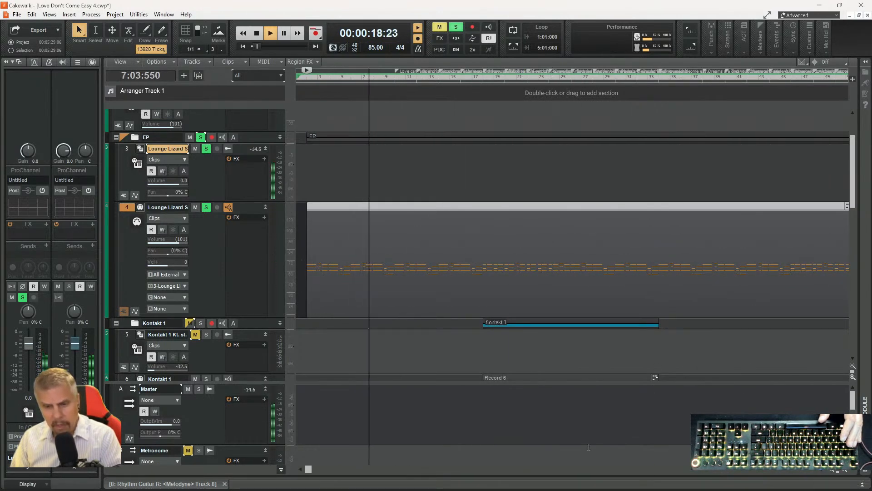
pyautogui.moveTo(306, 473); pyautogui.dragTo(314, 472)
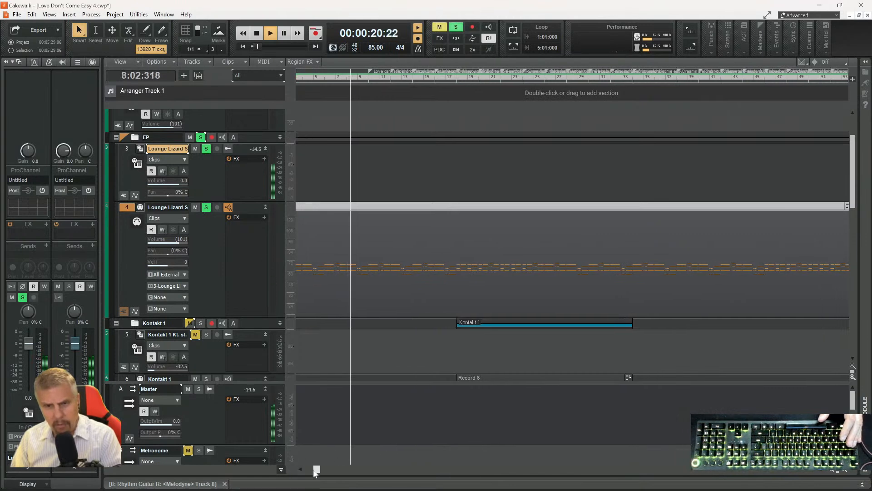
pyautogui.press('space')
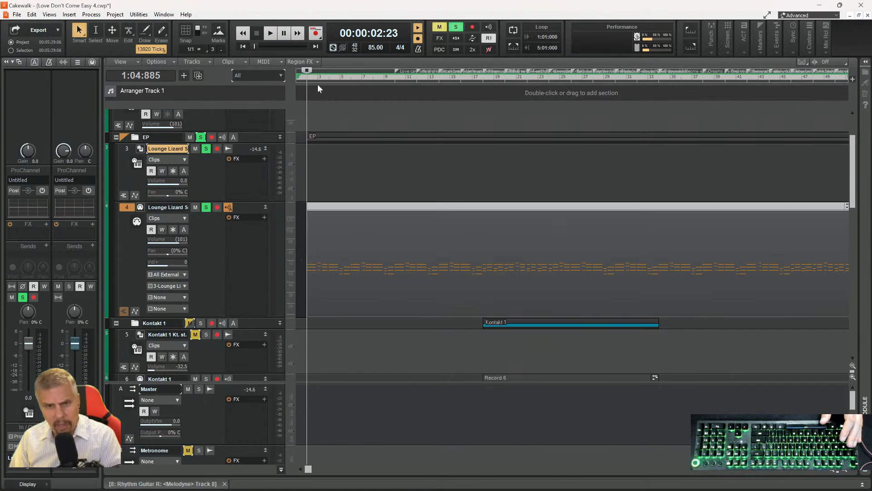
# - Play the EP part briefly from bar 10, then place the playhead just past the end of the EP clip at bar 117
pyautogui.click(395, 80)
pyautogui.press('space')
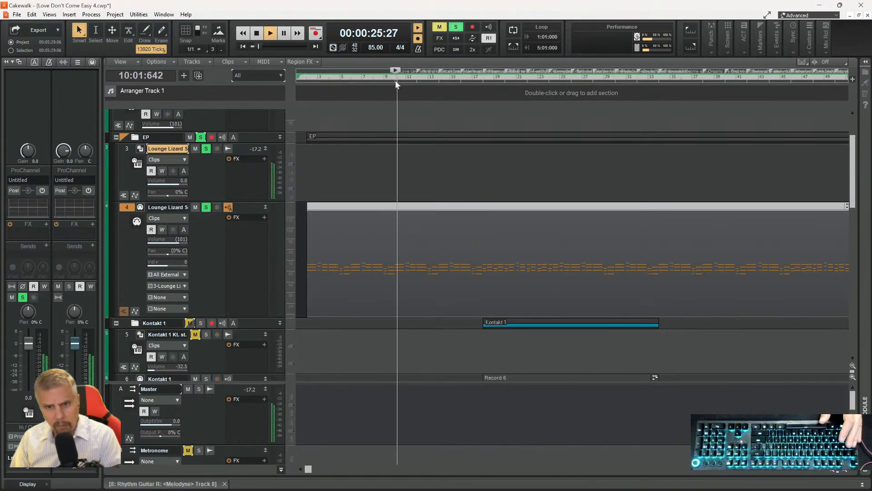
pyautogui.press('space')
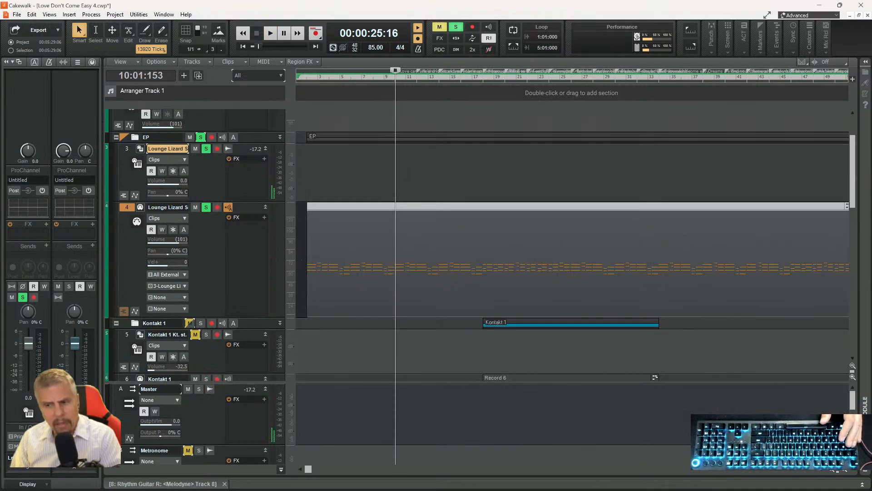
pyautogui.click(832, 470)
pyautogui.click(832, 470)
pyautogui.click(832, 470)
pyautogui.click(832, 470)
pyautogui.click(831, 470)
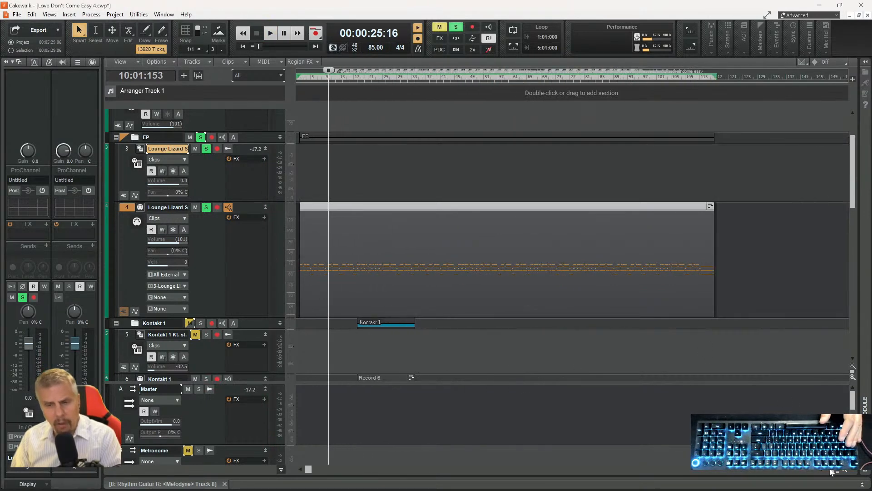
pyautogui.click(716, 76)
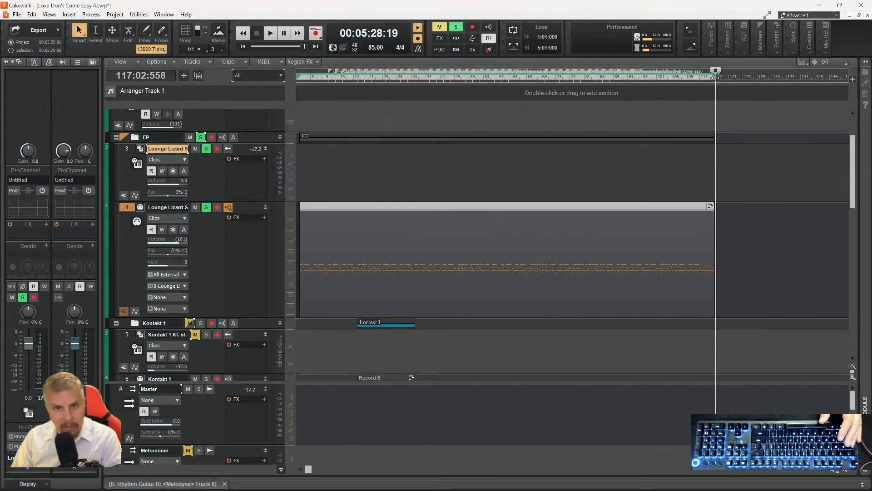
# - Play the ending of the soloed EP part from bar 112 and stop
pyautogui.press('space')
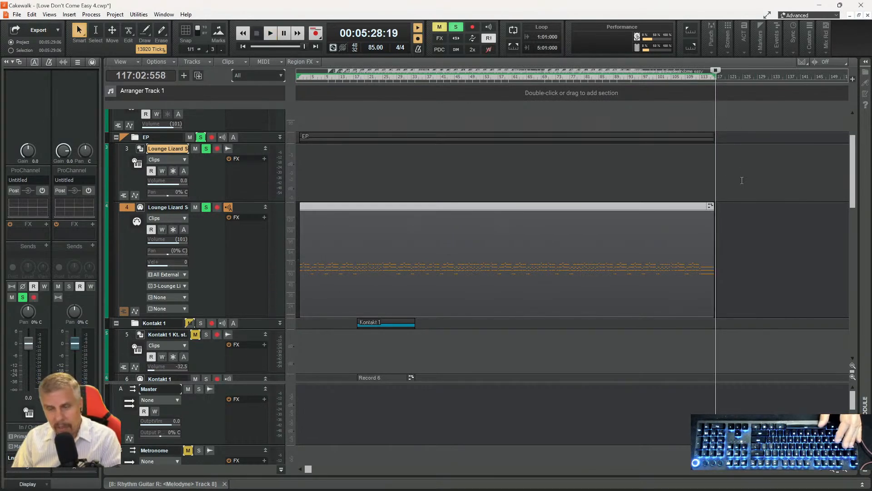
pyautogui.click(699, 77)
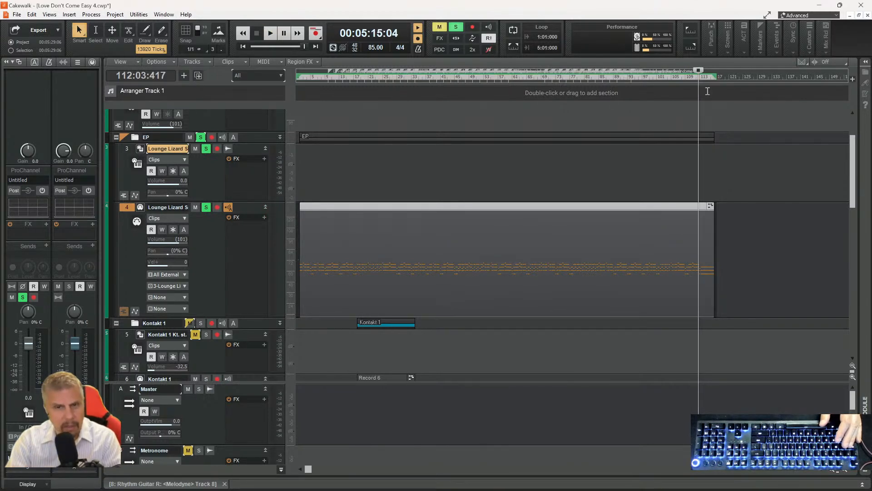
pyautogui.press('space')
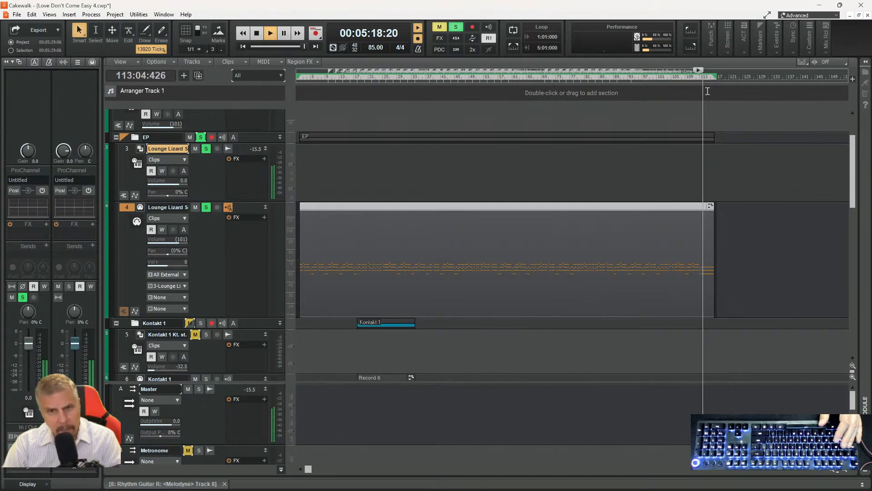
pyautogui.press('space')
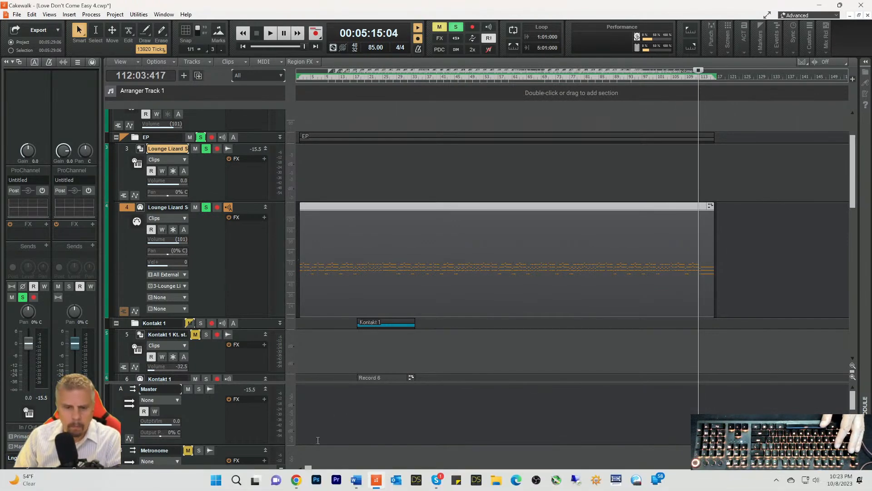
pyautogui.click(211, 432)
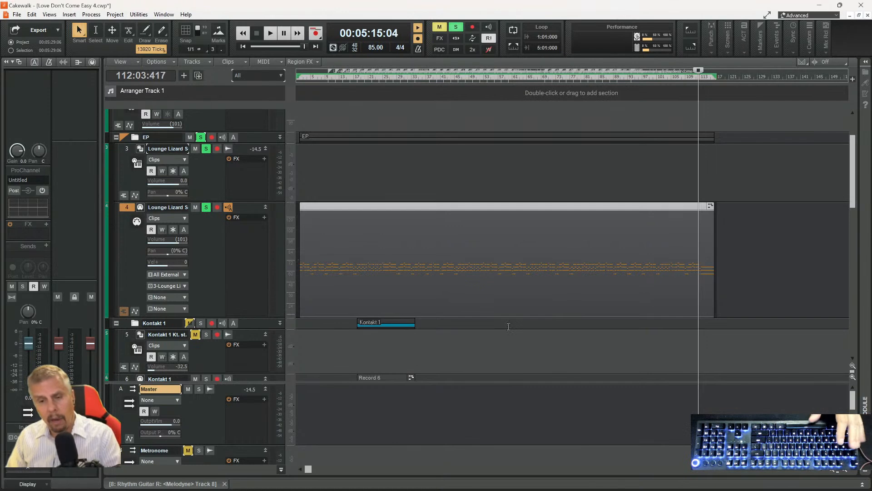
# - Play from bar 2, unsolo both Lounge Lizard tracks to hear the EP with the rhythm guitars, and stop
pyautogui.click(305, 78)
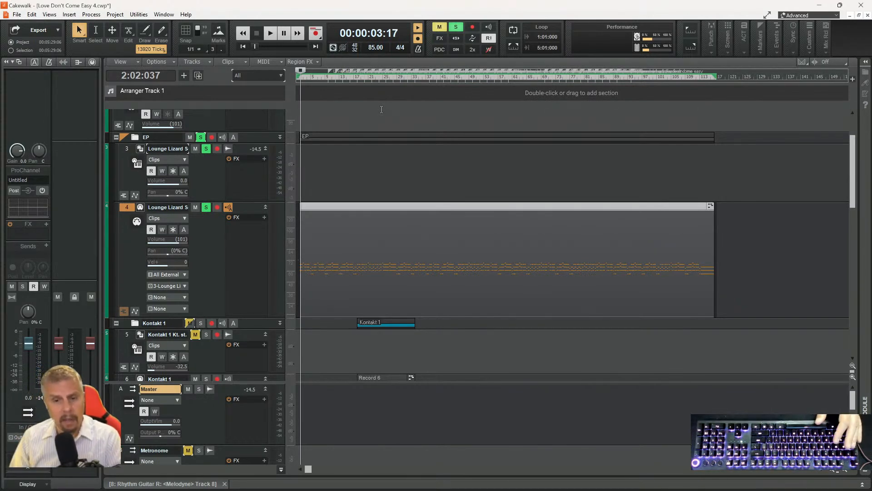
pyautogui.scroll(-5, 475, 220)
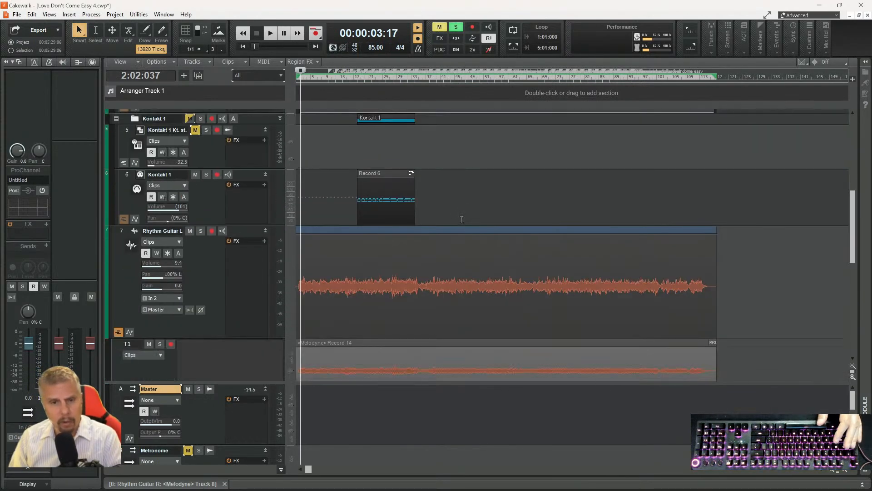
pyautogui.scroll(6, 302, 214)
pyautogui.press('space')
pyautogui.click(206, 241)
pyautogui.click(204, 183)
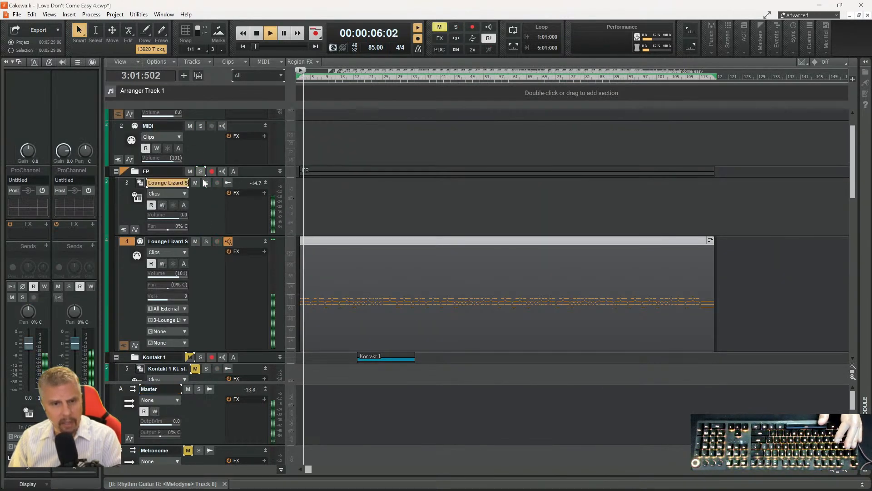
pyautogui.scroll(-6, 423, 204)
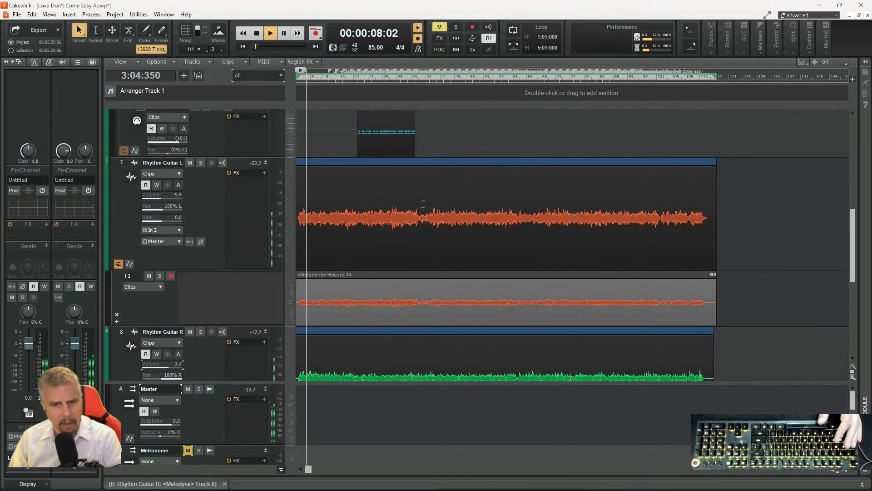
pyautogui.scroll(-5, 423, 204)
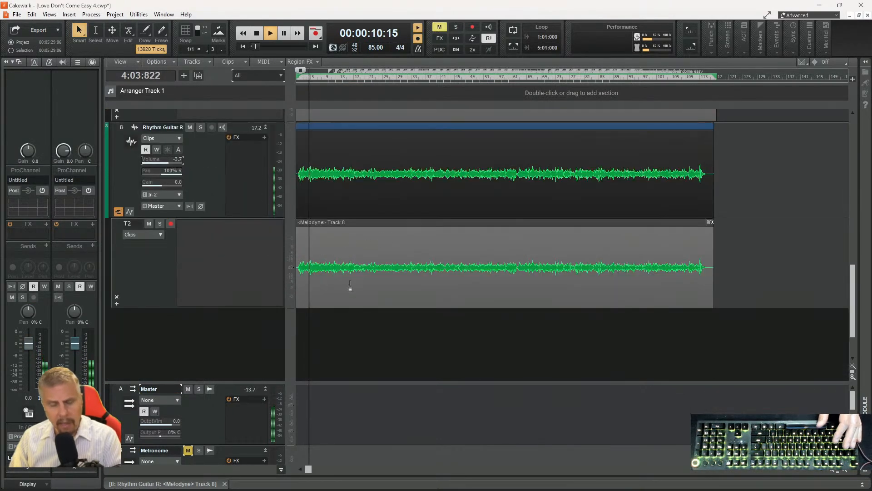
pyautogui.press('space')
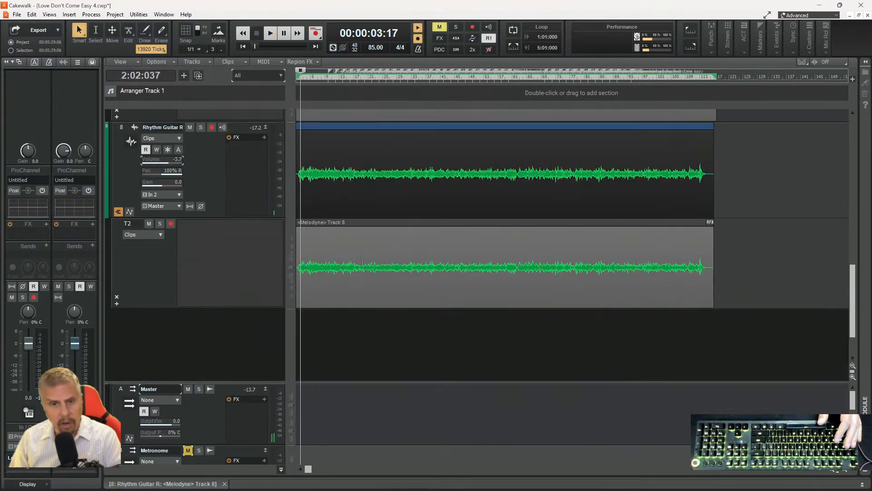
# - Collapse the take lanes of the Rhythm Guitar L and Rhythm Guitar R tracks
pyautogui.scroll(3, 319, 182)
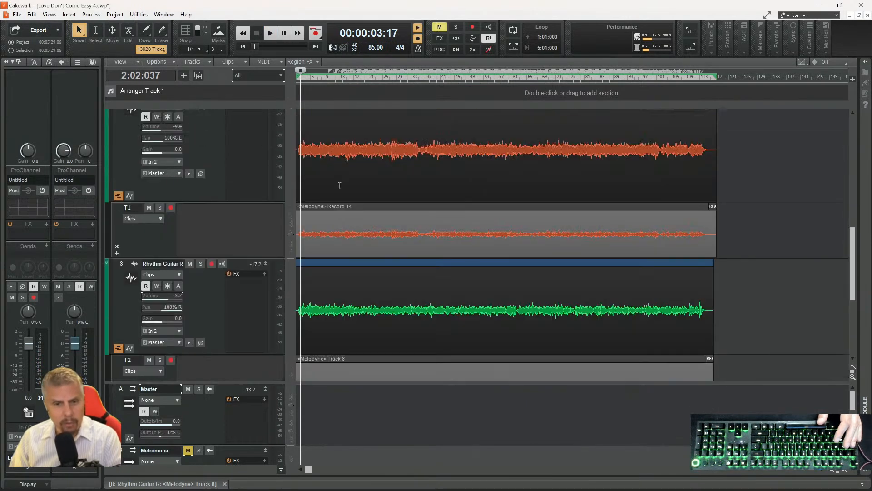
pyautogui.click(118, 196)
pyautogui.click(119, 312)
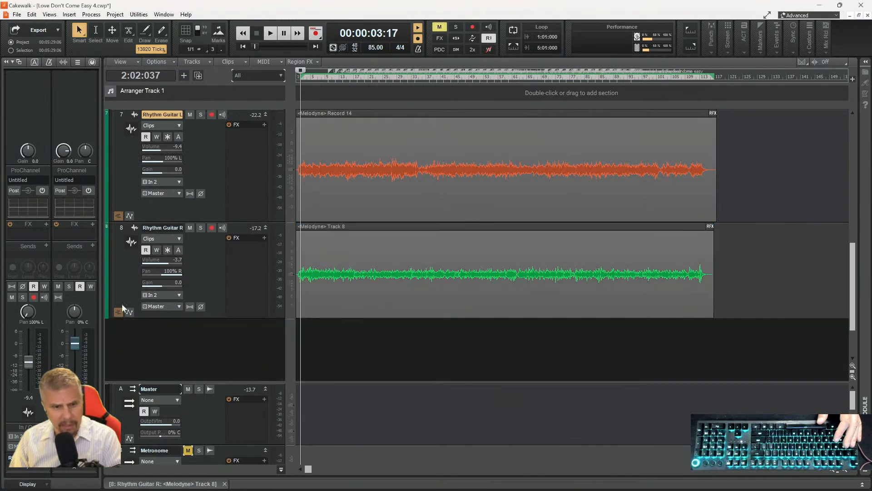
pyautogui.scroll(4, 493, 232)
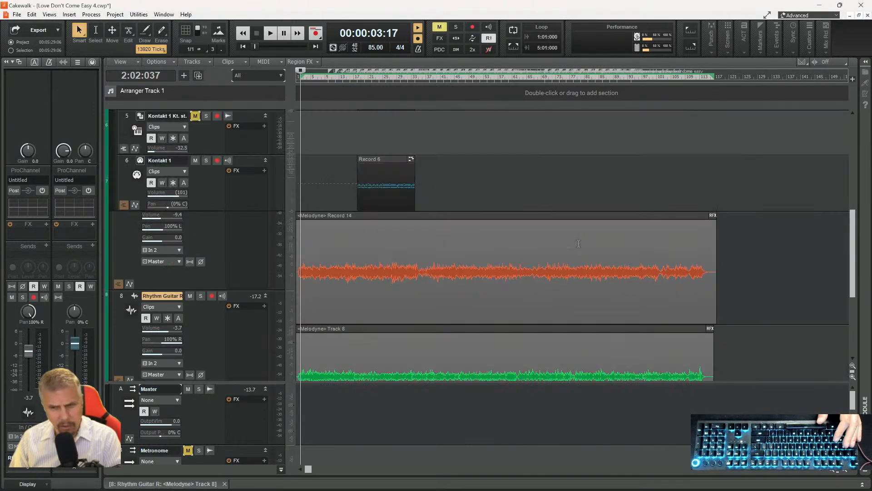
pyautogui.scroll(-3, 640, 245)
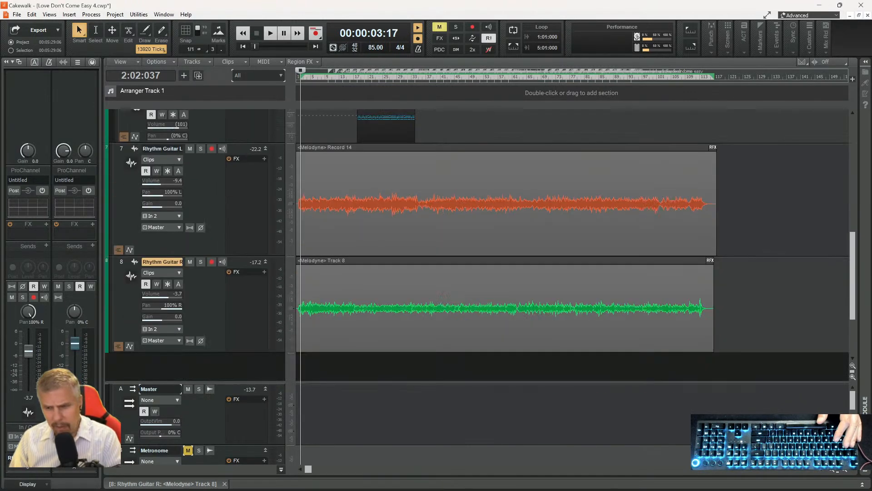
# - Play from bar 1 beat 3, solo Rhythm Guitar L and raise its volume to -1.7
pyautogui.click(842, 474)
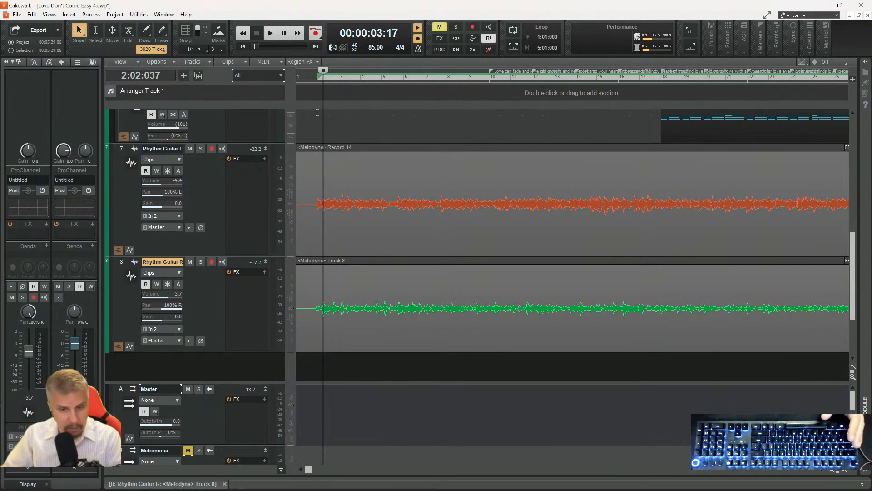
pyautogui.click(309, 77)
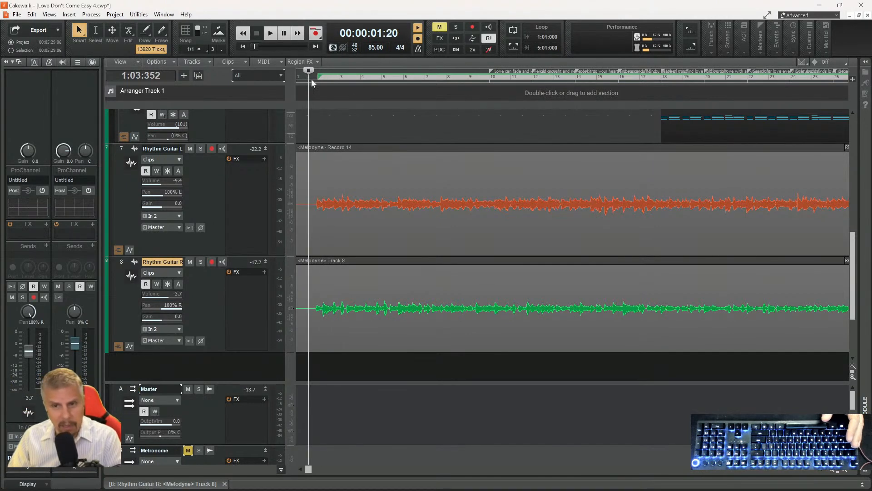
pyautogui.press('space')
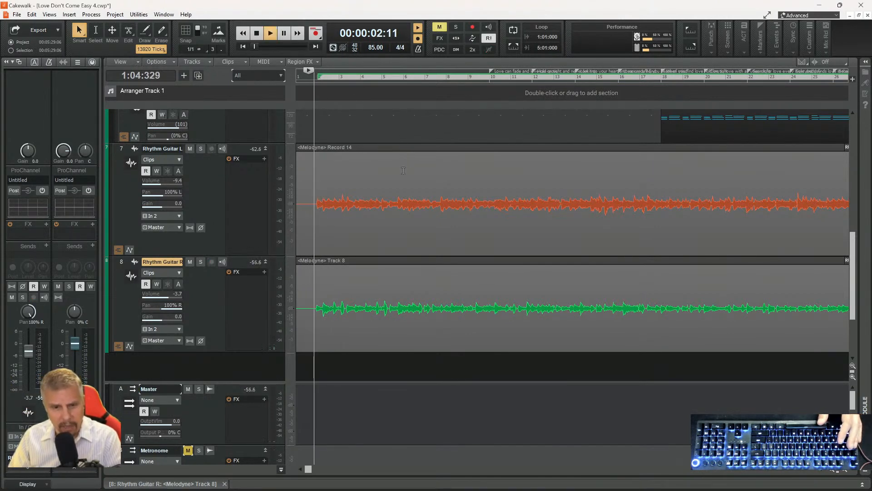
pyautogui.click(200, 148)
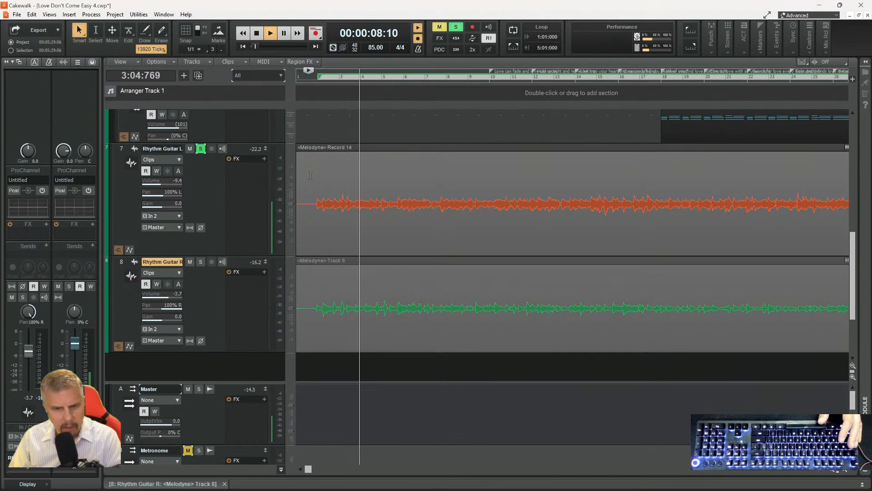
pyautogui.moveTo(159, 185); pyautogui.dragTo(177, 185)
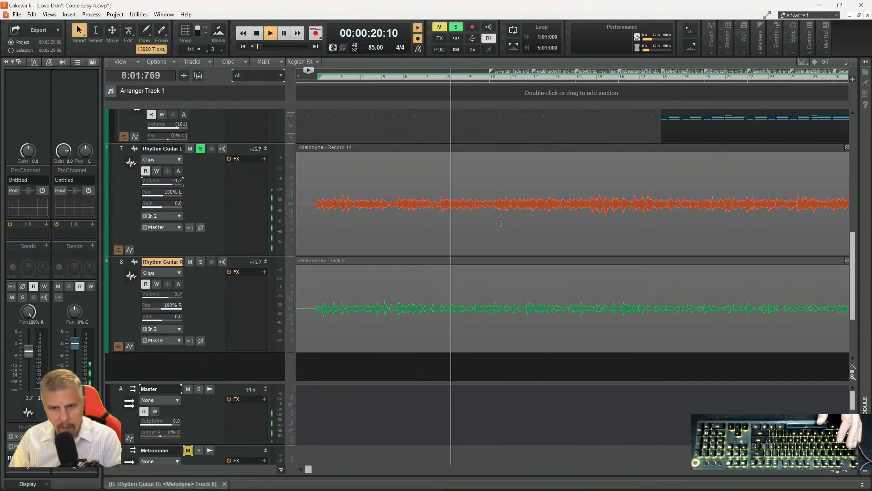
# - Open the Rhythm Guitar L clip in the Melodyne editor and audition the passage from bar 7 into bar 8
pyautogui.click(443, 78)
pyautogui.press('space')
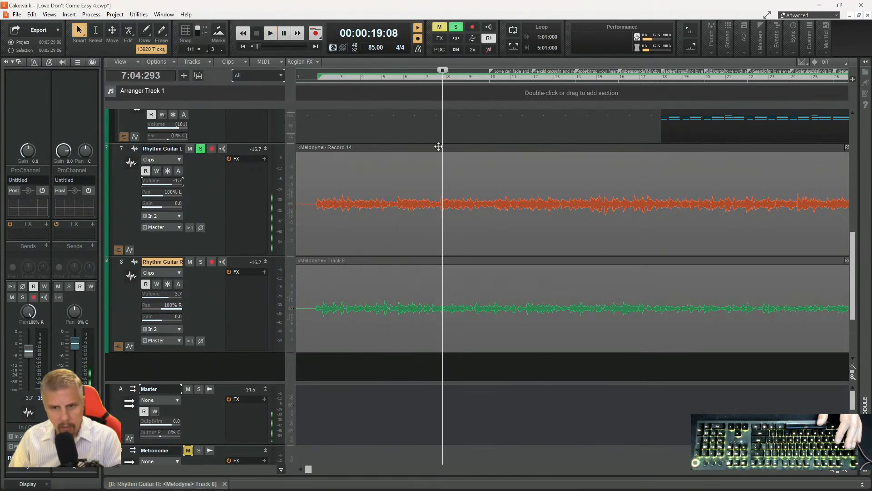
pyautogui.doubleClick(437, 217)
pyautogui.press('space')
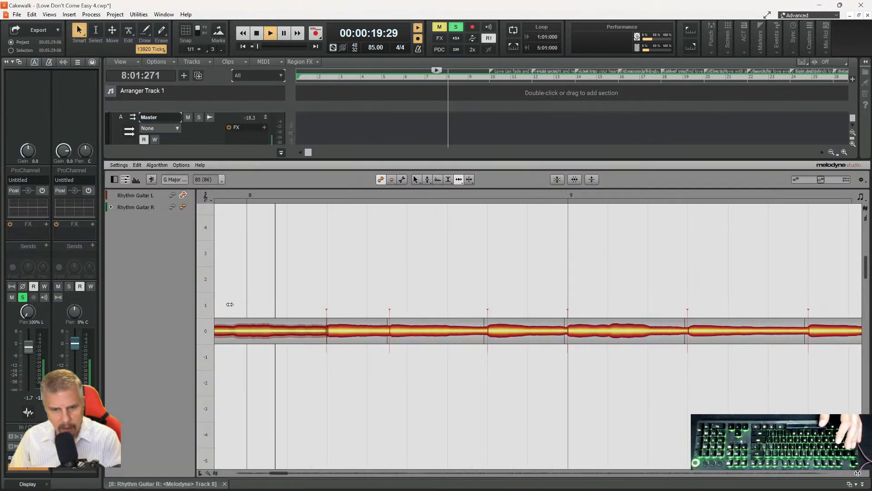
pyautogui.press('space')
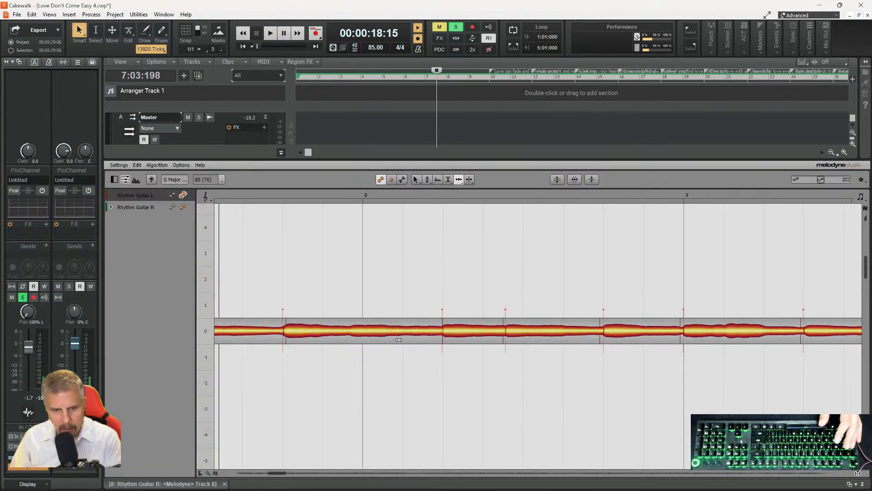
pyautogui.press('space')
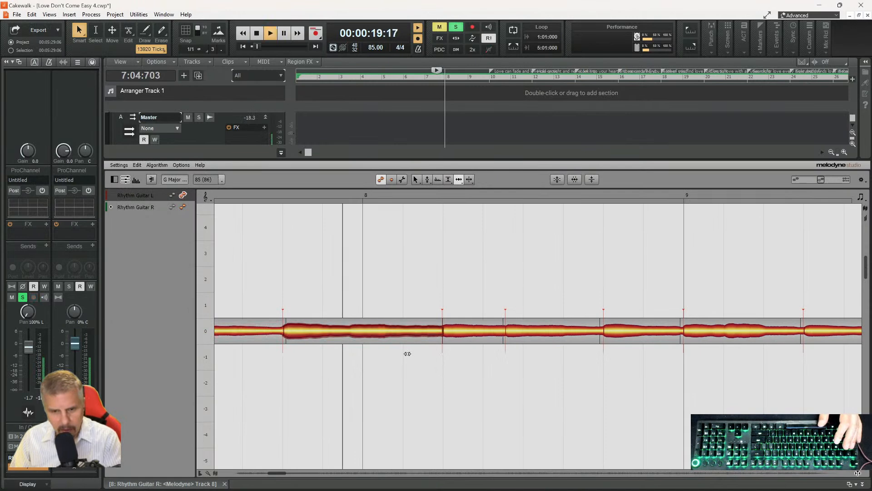
pyautogui.press('space')
# - Split the Rhythm Guitar L note just before the bar 8 line with the Note Separation Tool
pyautogui.rightClick(406, 353)
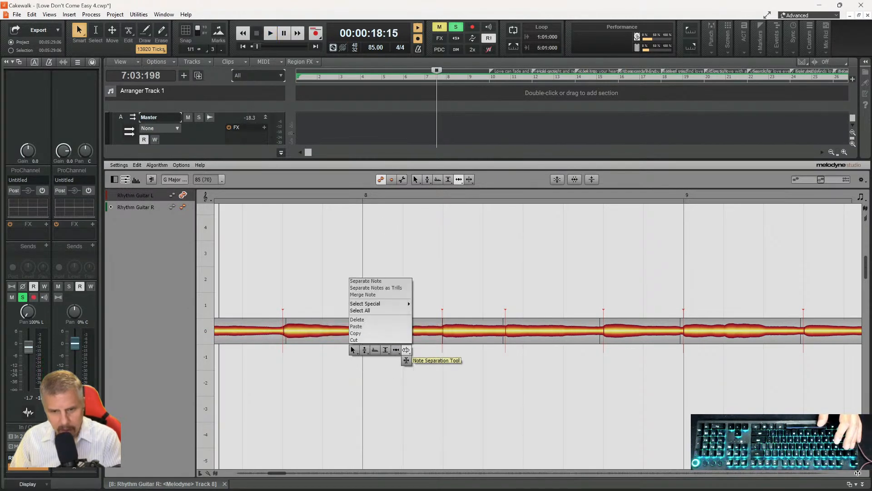
pyautogui.click(406, 351)
pyautogui.click(350, 331)
pyautogui.rightClick(350, 347)
pyautogui.click(351, 351)
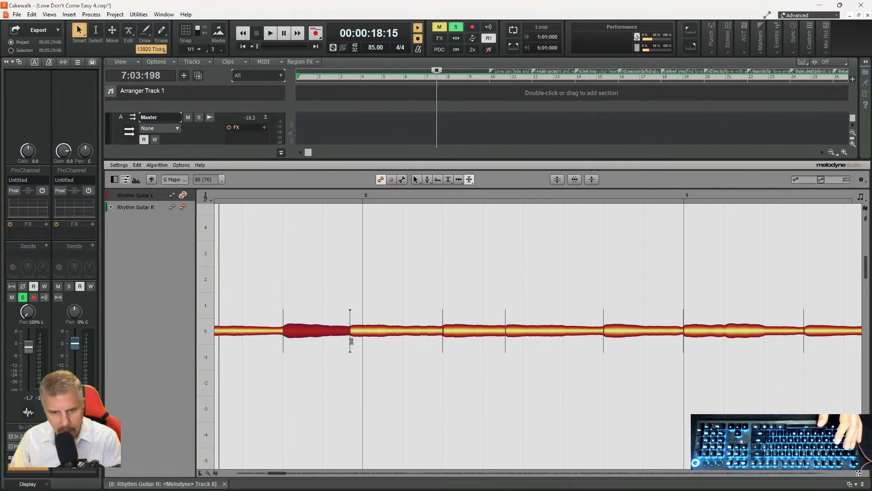
pyautogui.click(350, 342)
# - Shift the start of the separated note before bar 8 slightly earlier with the Time Tool and audition it
pyautogui.rightClick(303, 246)
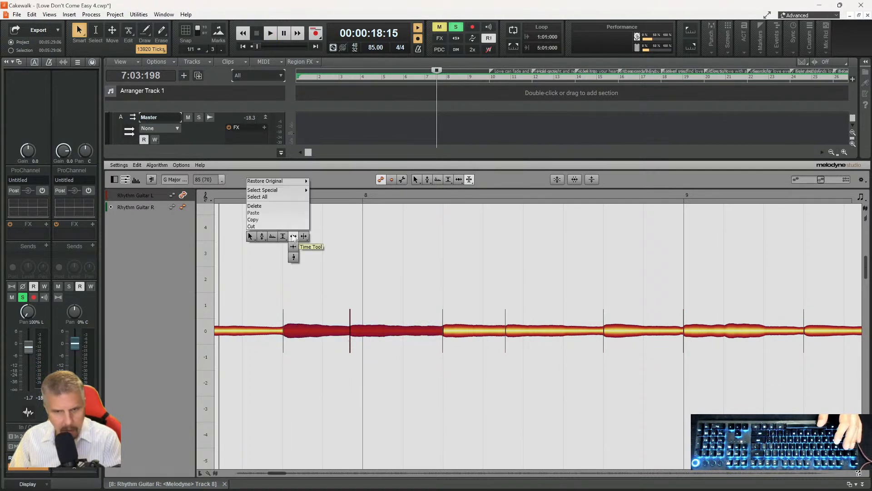
pyautogui.click(304, 235)
pyautogui.click(352, 330)
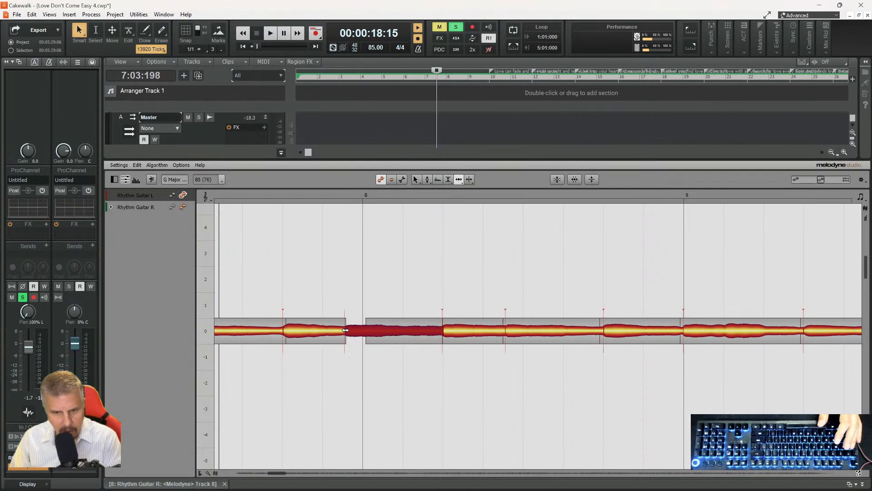
pyautogui.press('space')
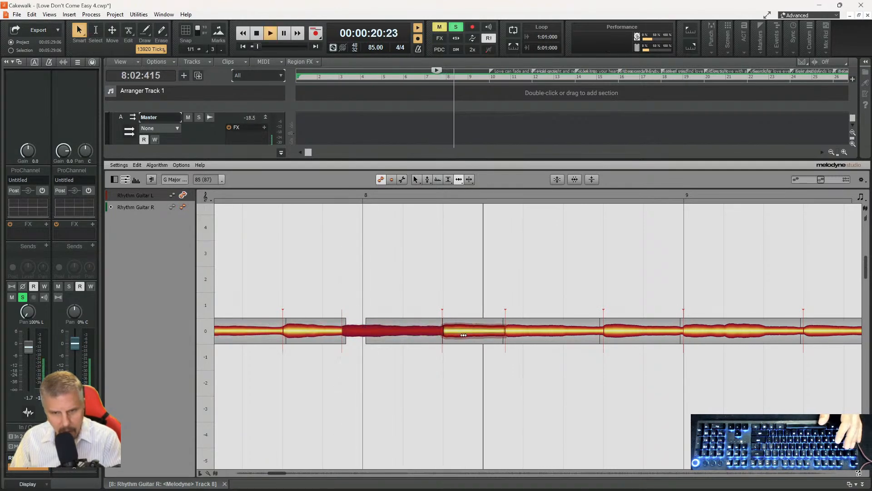
pyautogui.press('space')
# - Adjust the timing of the notes at beat 2 and just before beat 3 of bar 8, auditioning from bar 7
pyautogui.click(451, 333)
pyautogui.press('space')
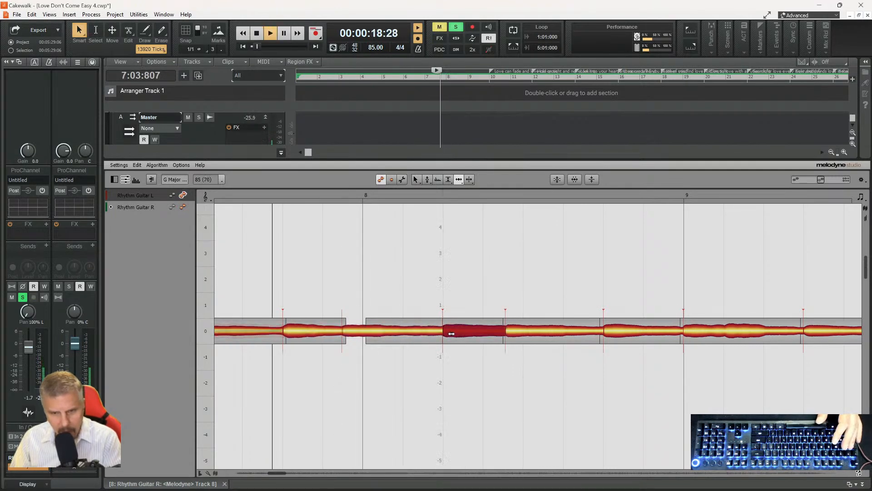
pyautogui.press('space')
pyautogui.press('space')
pyautogui.click(509, 332)
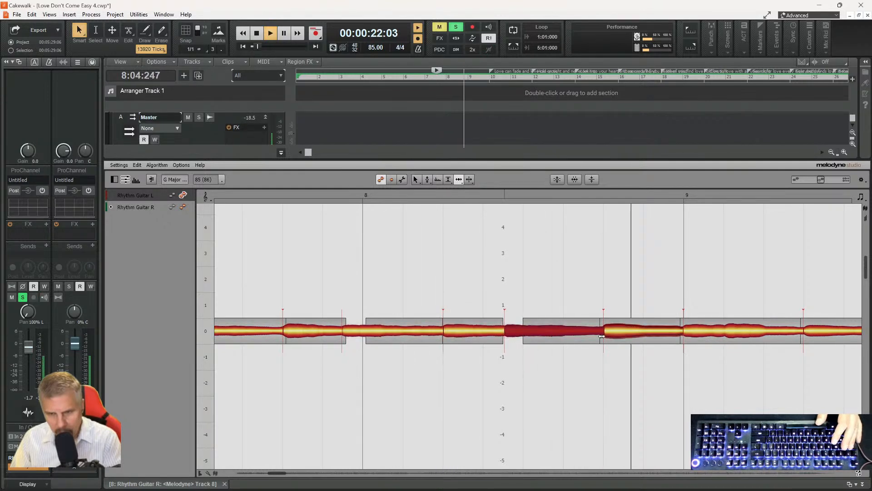
pyautogui.press('space')
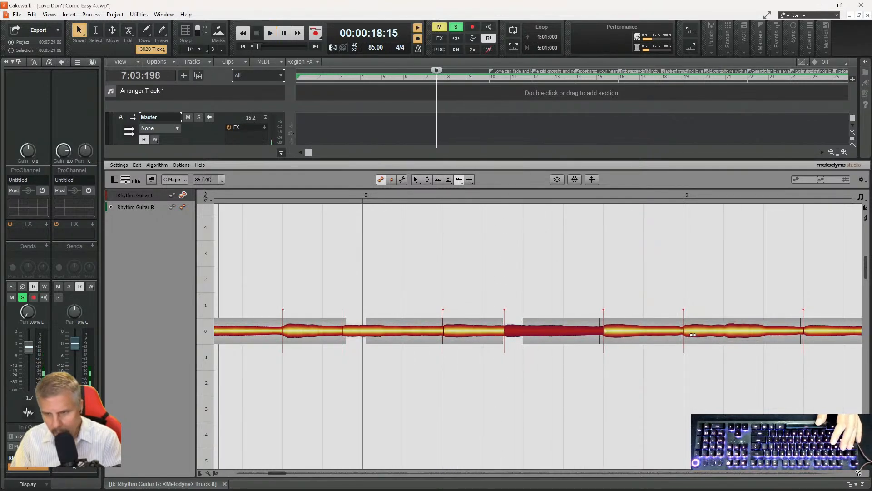
# - Align the note at the bar 9 line, play the passage into bar 10, and close the Melodyne editor
pyautogui.click(693, 333)
pyautogui.press('space')
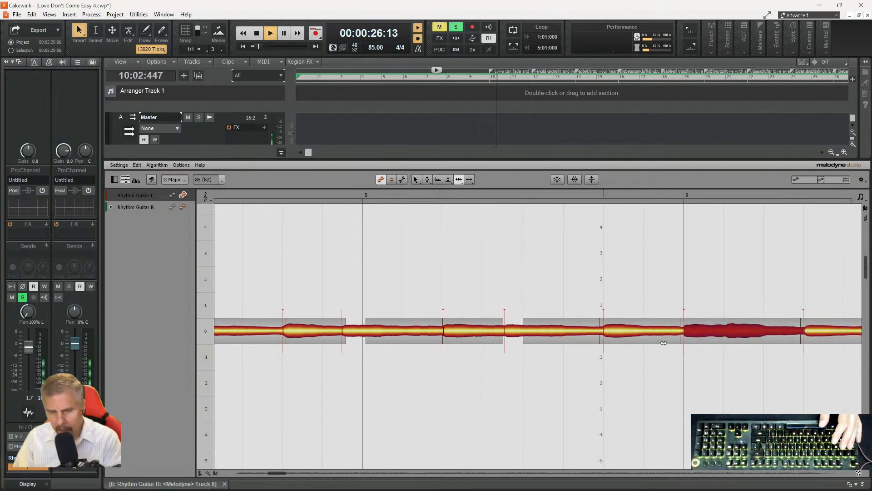
pyautogui.press('space')
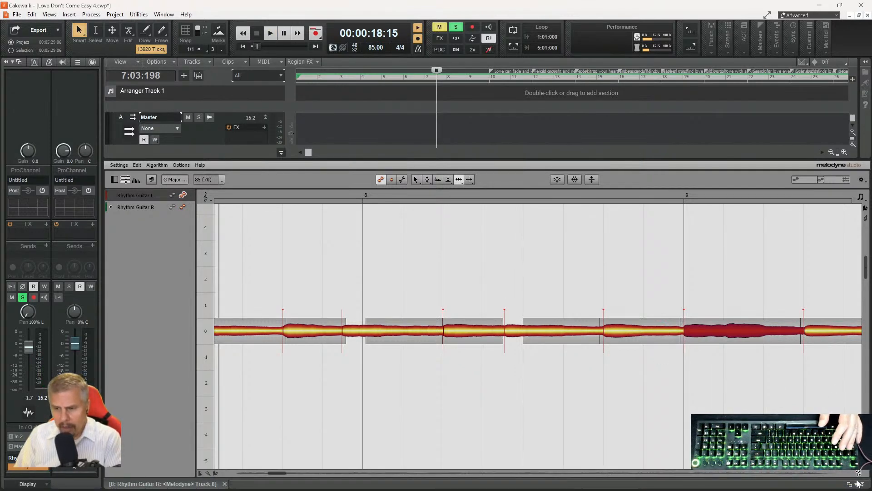
pyautogui.click(863, 484)
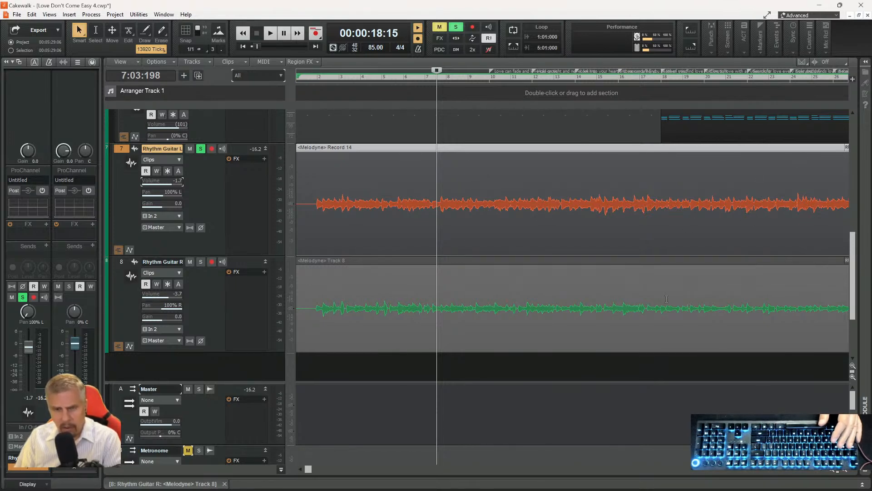
# - Audition the soloed Rhythm Guitar L track from bar 33
pyautogui.hotkey('ctrl', 'Left')
pyautogui.hotkey('ctrl', 'Left')
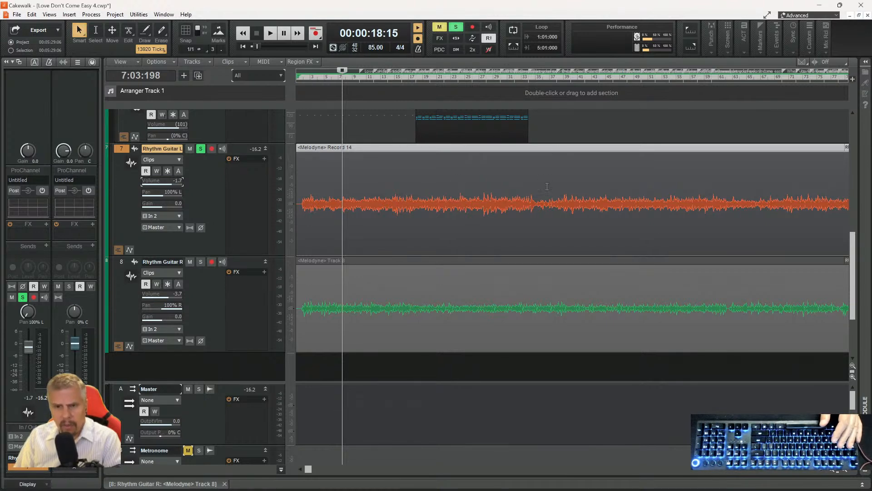
pyautogui.click(522, 81)
pyautogui.press('space')
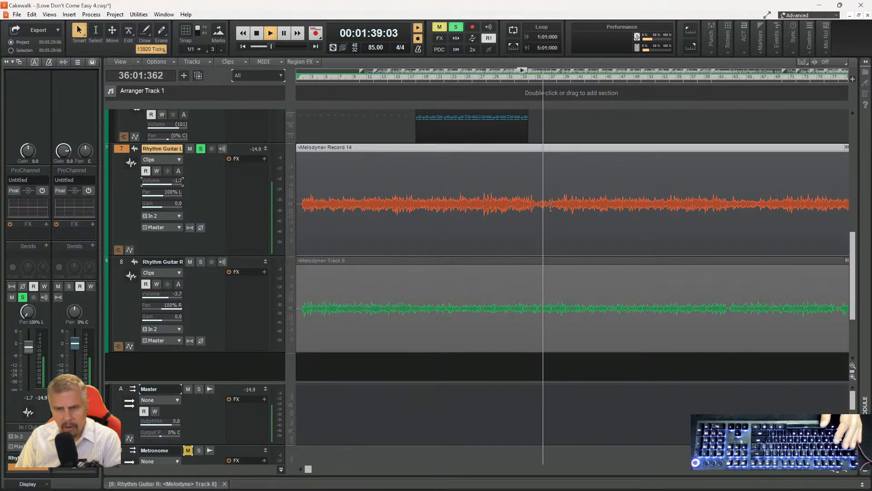
pyautogui.press('space')
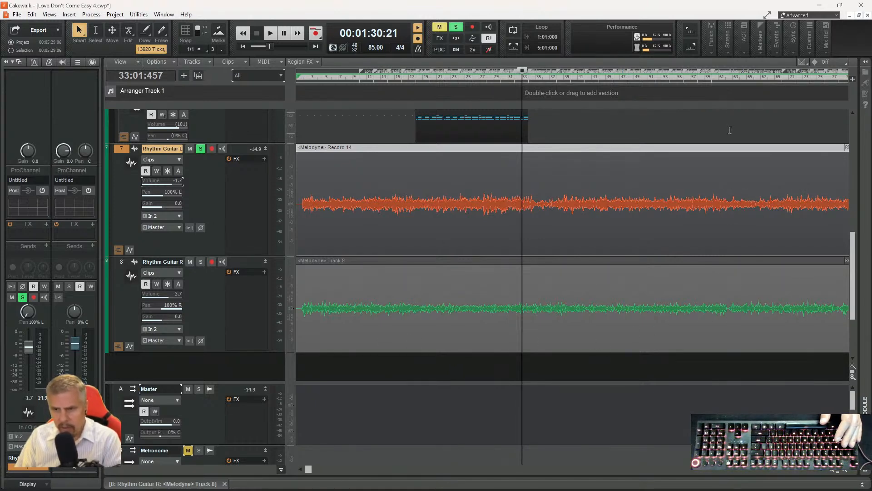
# - Play from bar 61 and switch the solo from Rhythm Guitar L to Rhythm Guitar R
pyautogui.click(723, 77)
pyautogui.press('space')
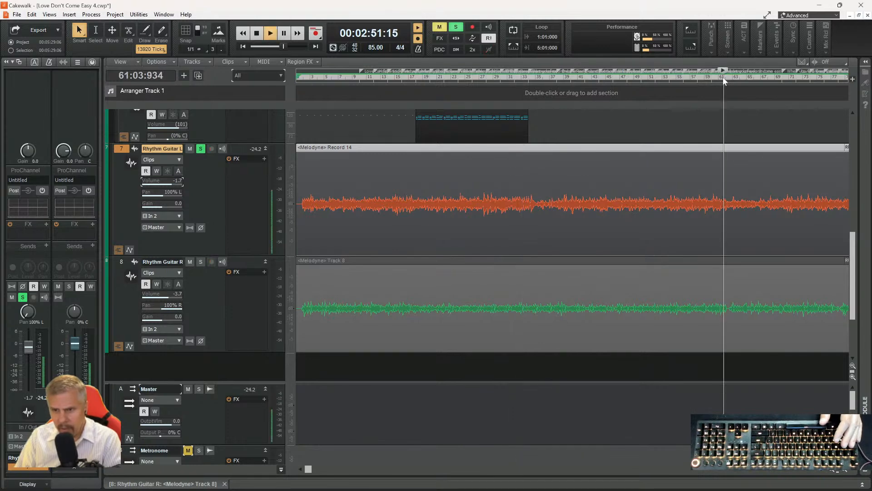
pyautogui.click(200, 261)
pyautogui.press('space')
pyautogui.press('space')
pyautogui.click(201, 148)
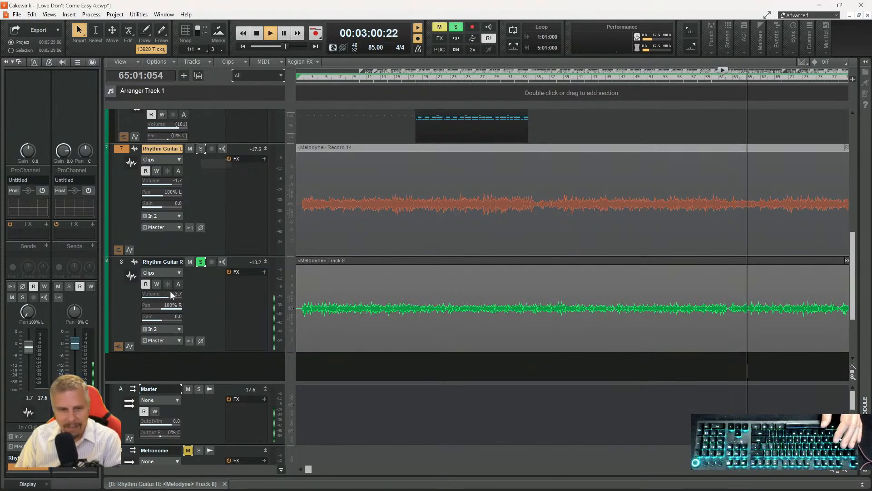
# - Set Rhythm Guitar R's gain to 5.8 and volume to -4.4 during playback, then stop and save the project
pyautogui.moveTo(167, 293)
pyautogui.mouseDown()
pyautogui.moveTo(160, 293)
pyautogui.moveTo(168, 293)
pyautogui.mouseUp()
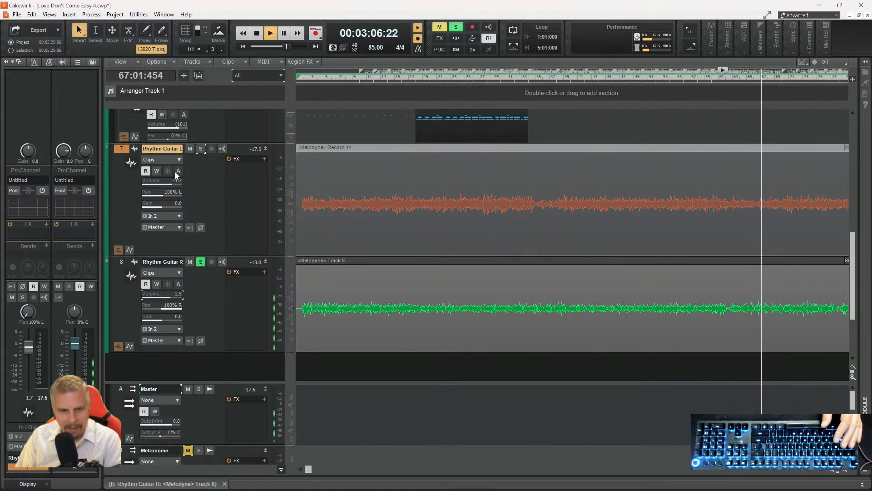
pyautogui.moveTo(163, 316); pyautogui.dragTo(170, 295)
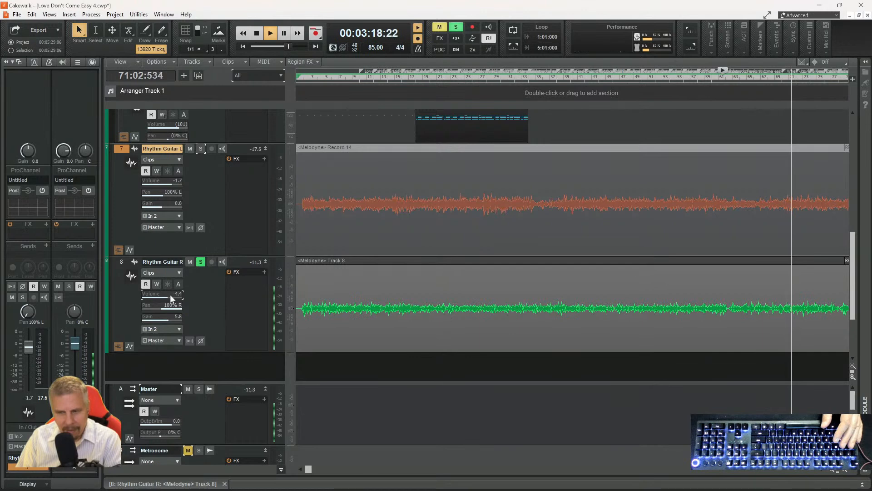
pyautogui.press('space')
pyautogui.hotkey('ctrl', 's')
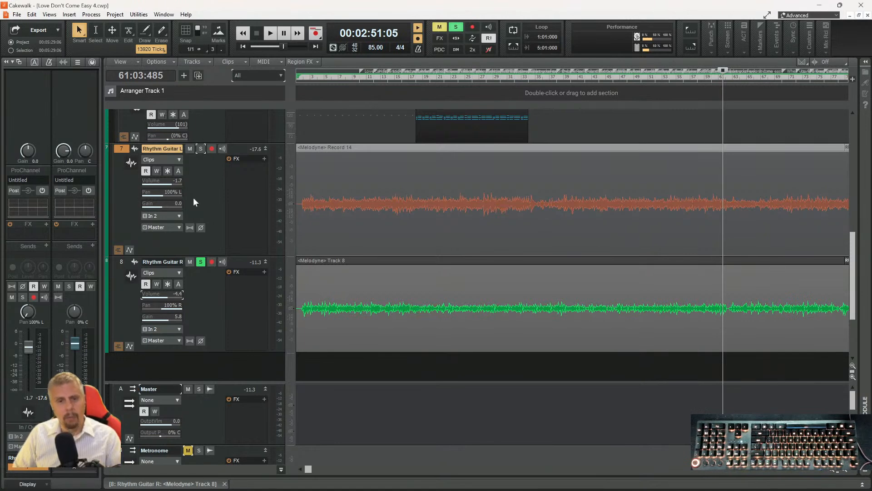
# - Turn off solo on Rhythm Guitar R so that no track is soloed
pyautogui.click(200, 264)
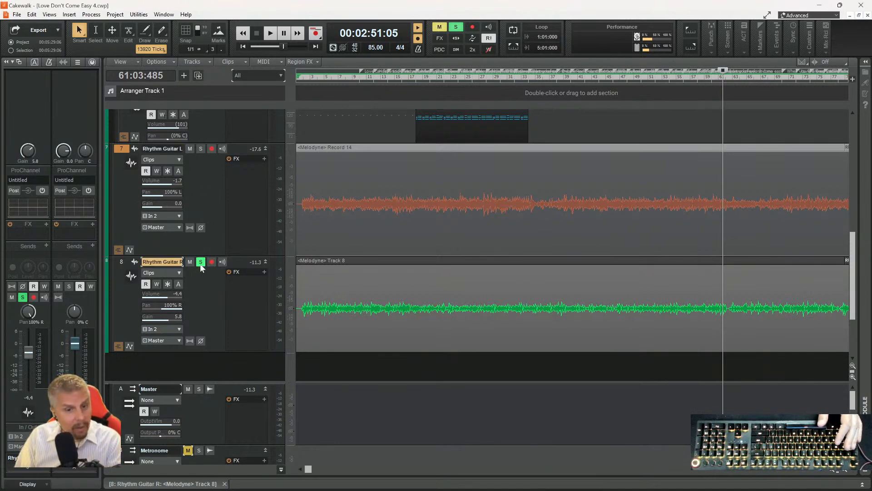
pyautogui.click(200, 263)
pyautogui.scroll(-2, 214, 187)
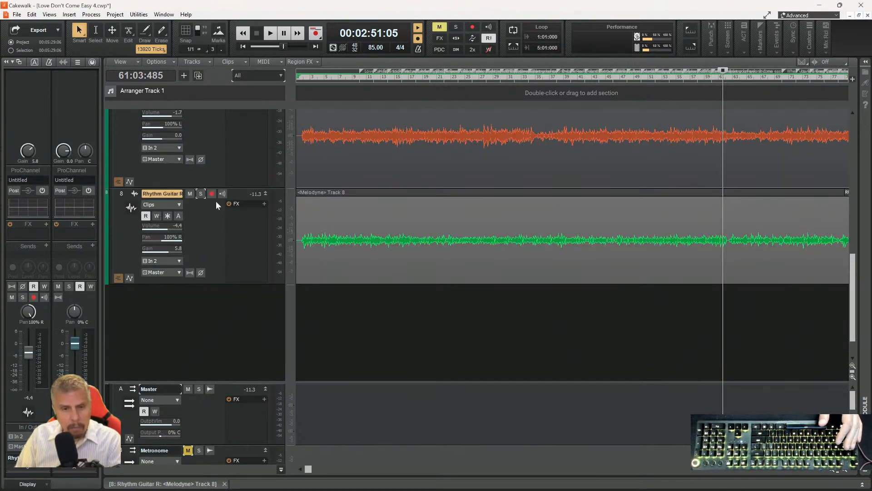
pyautogui.scroll(-1, 235, 187)
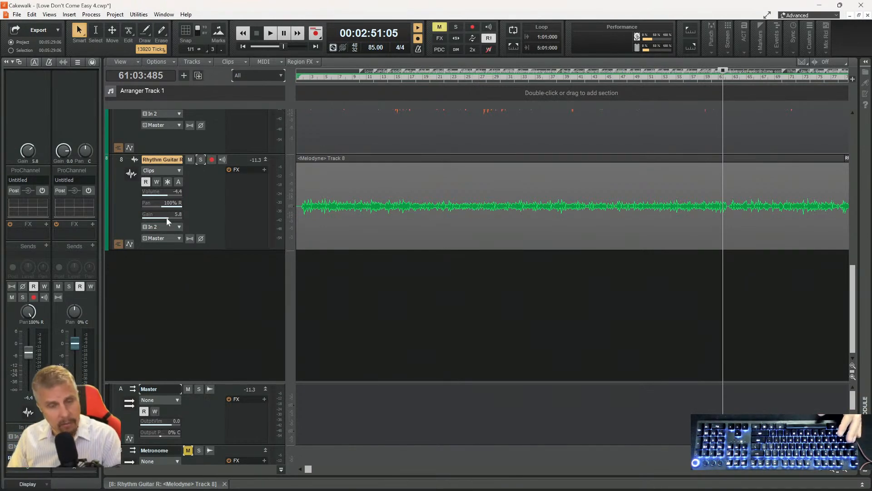
# - Look over the project's tracks and move the playhead back to bar 1 near the start of the song
pyautogui.scroll(5, 205, 201)
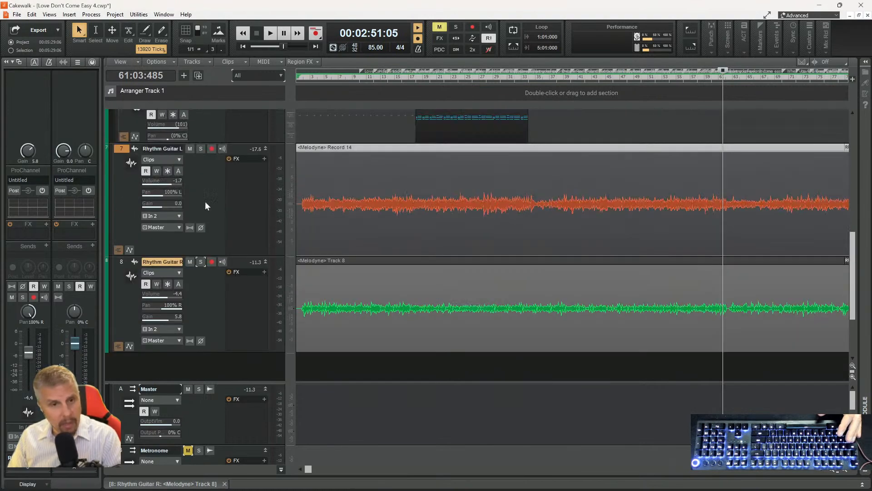
pyautogui.scroll(3, 204, 261)
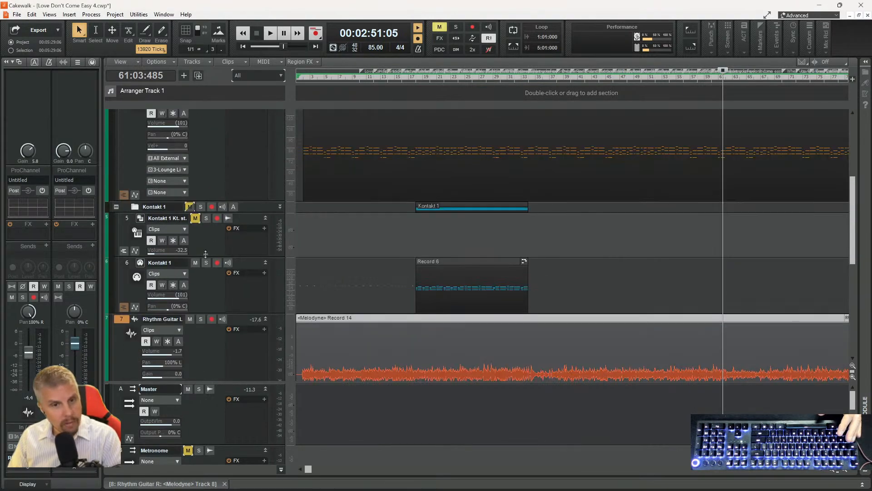
pyautogui.scroll(4, 214, 179)
pyautogui.scroll(1, 214, 181)
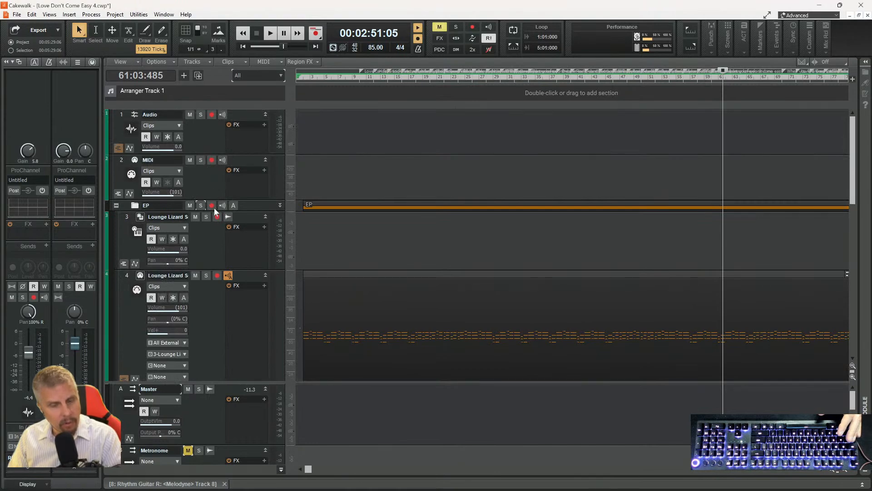
pyautogui.scroll(-4, 214, 209)
pyautogui.scroll(-8, 208, 237)
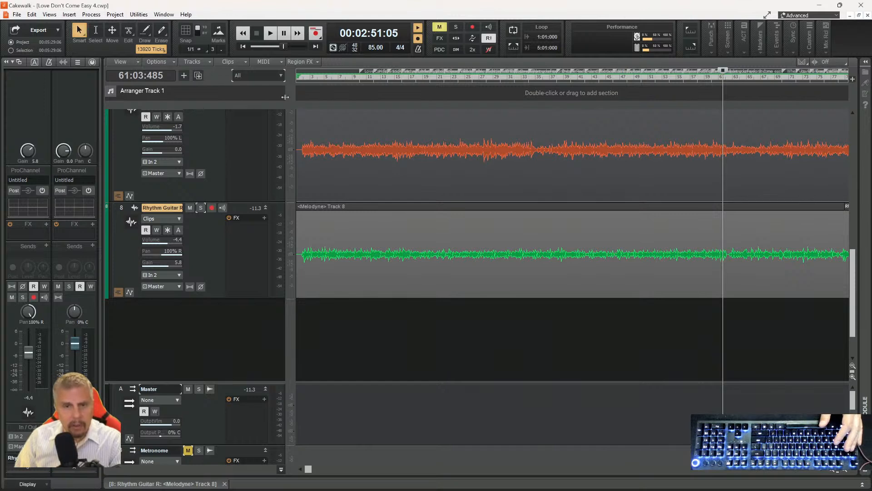
pyautogui.click(302, 78)
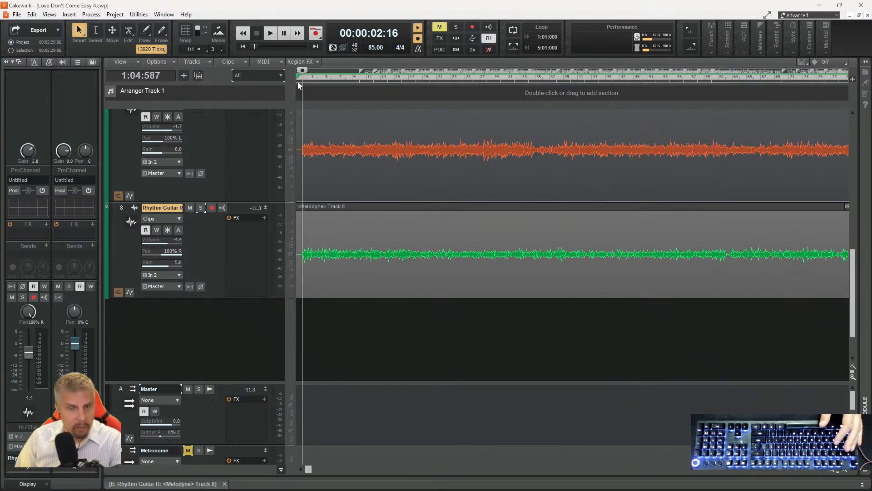